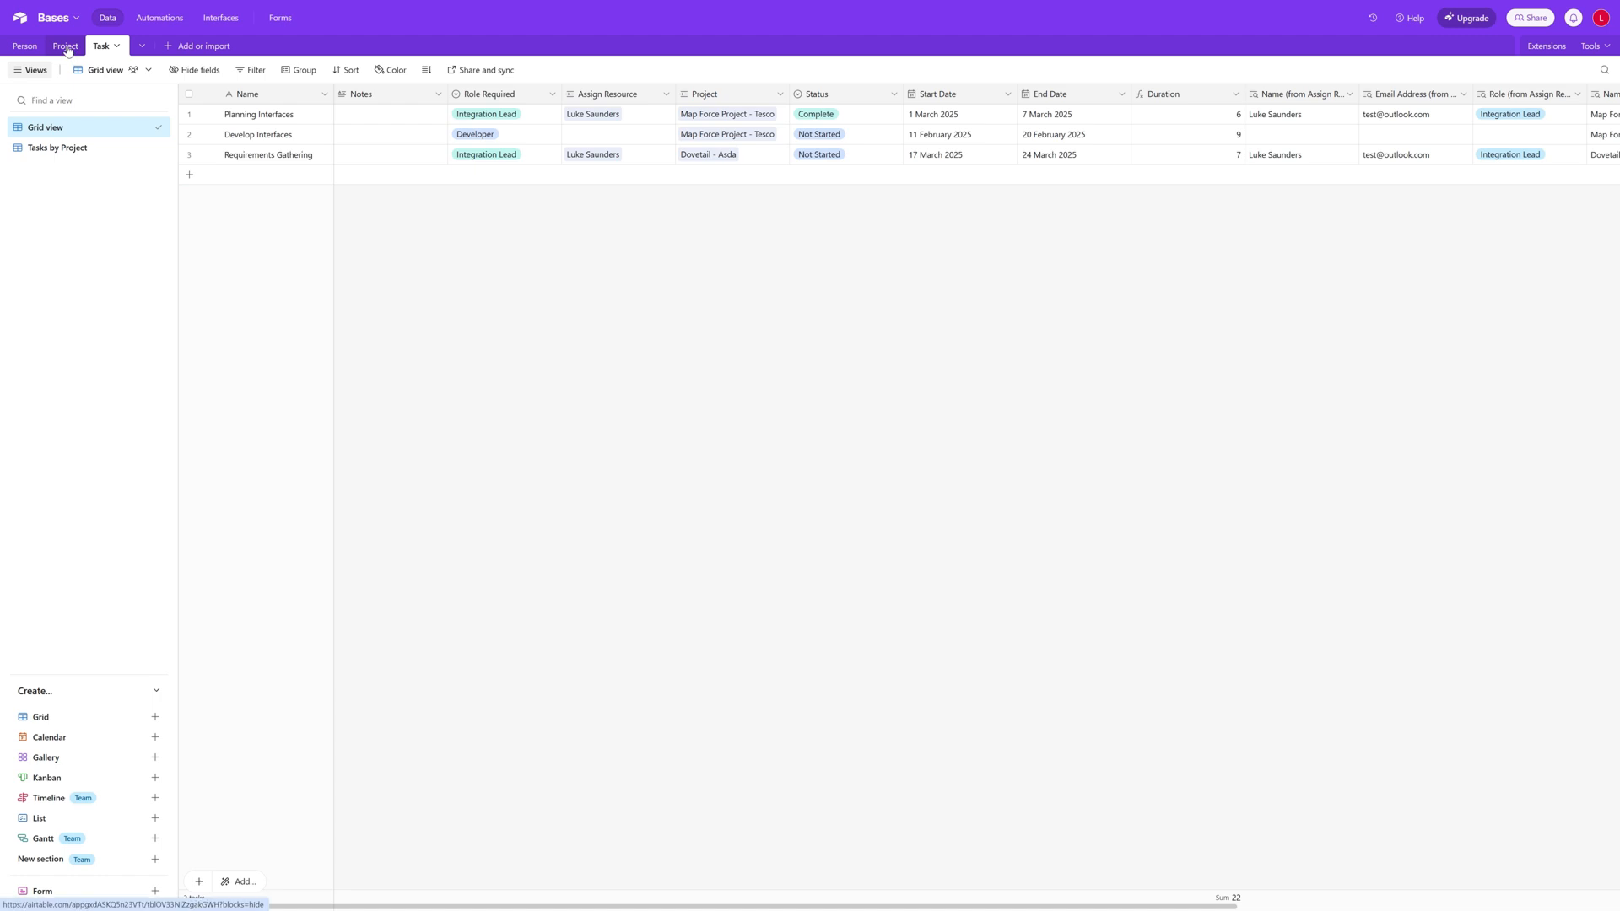
# Step: Examine the Person, Project and Task tables, including the lookup configuration of the project owner's email address field in the Task table
pyautogui.click(67, 46)
pyautogui.click(25, 46)
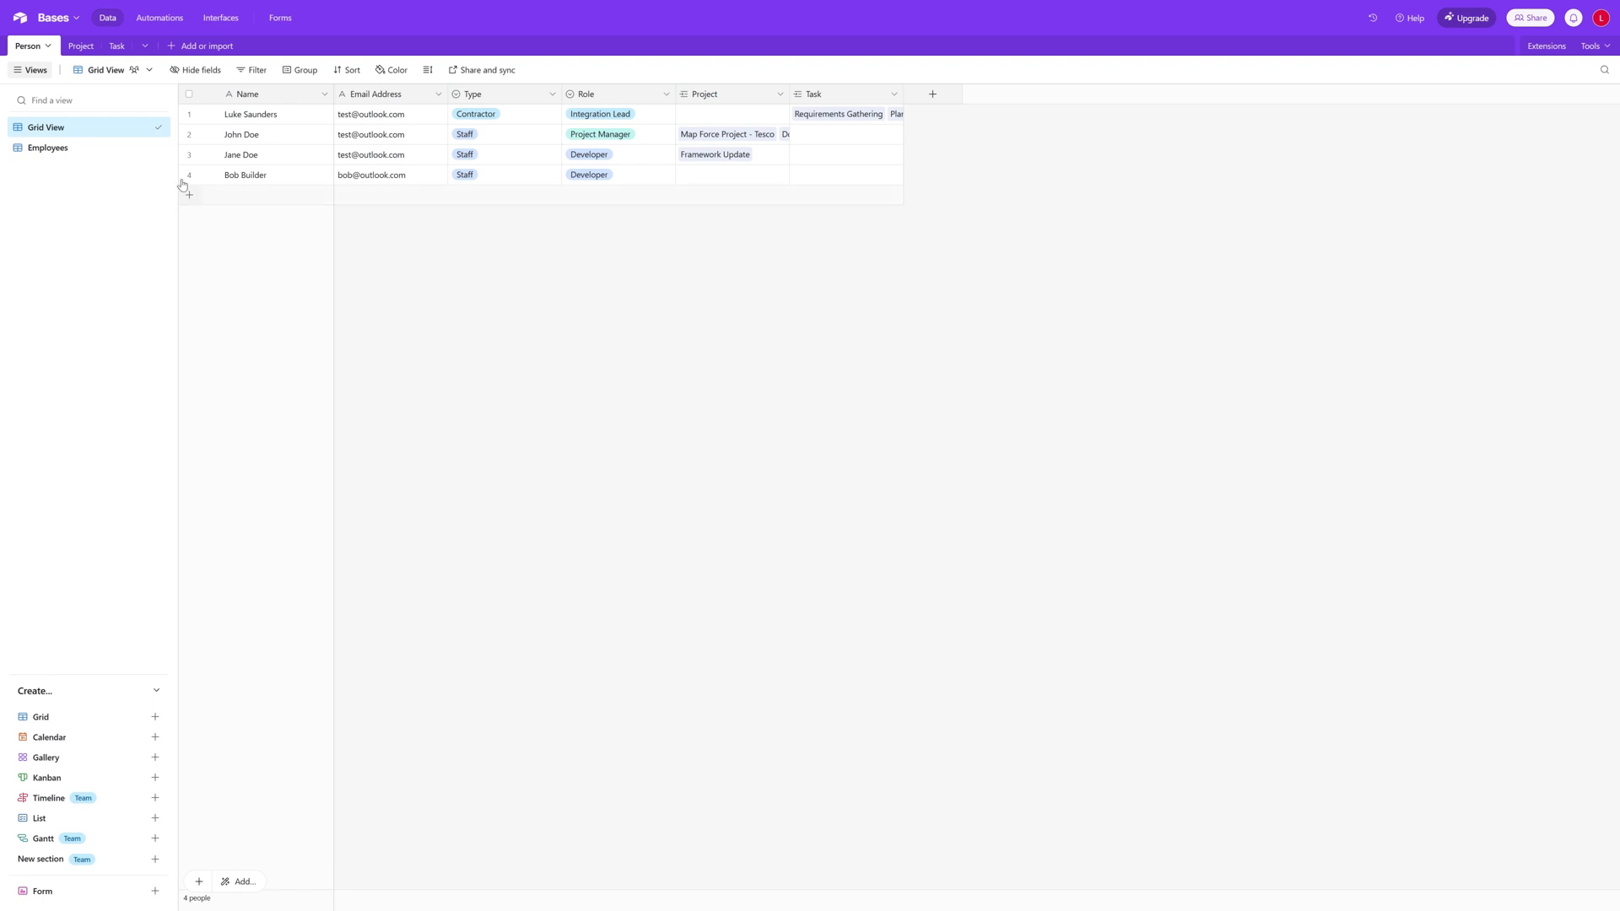
pyautogui.click(113, 47)
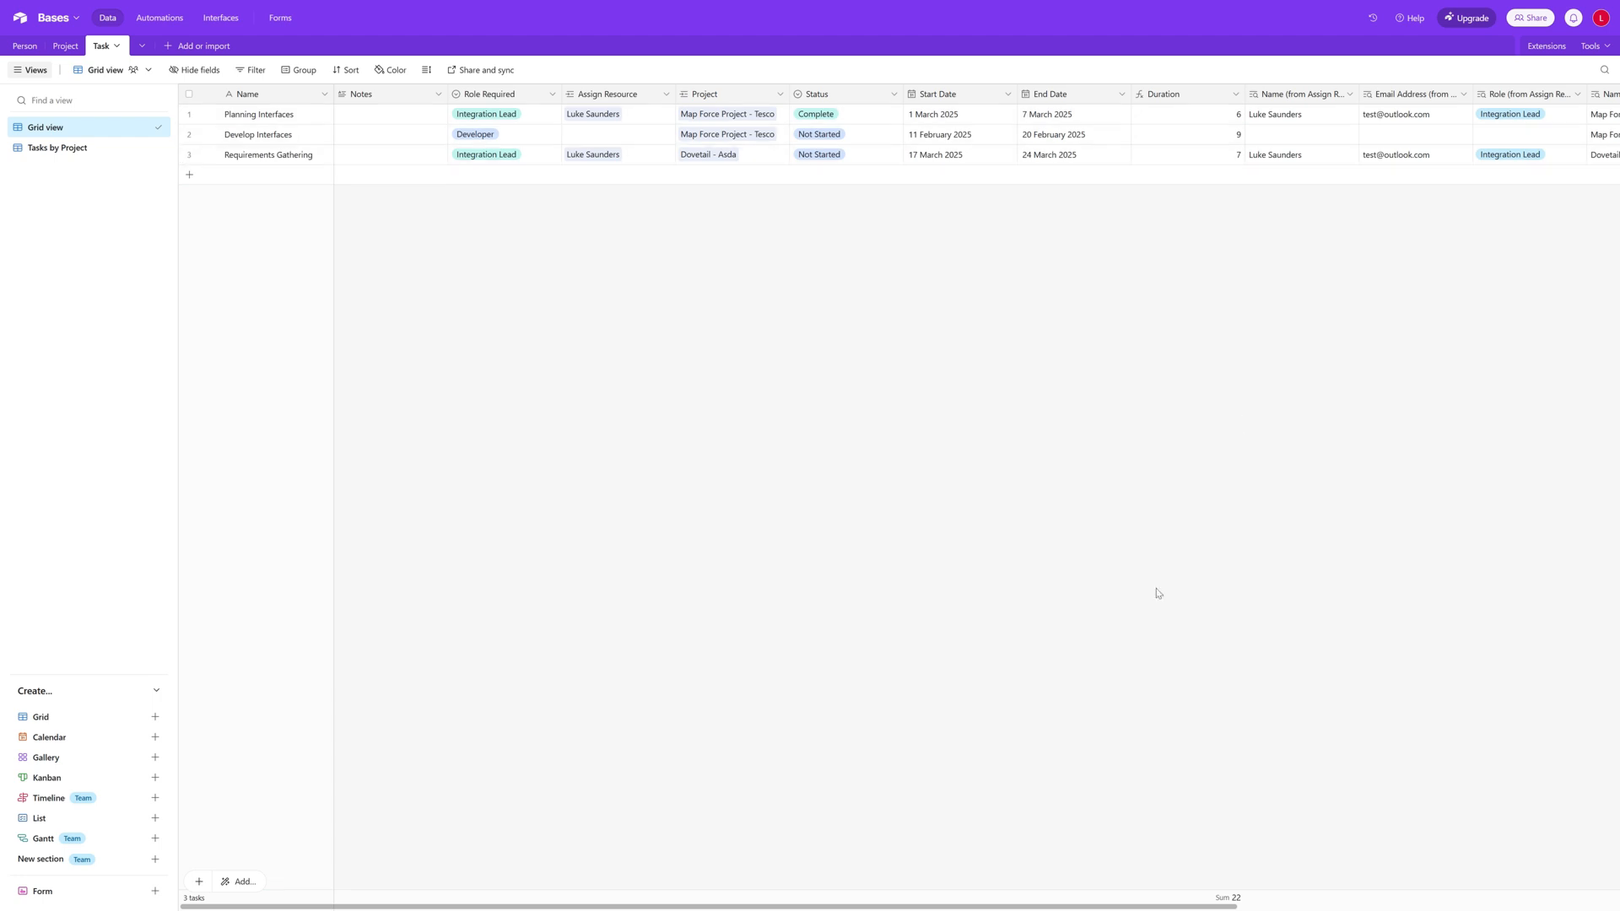
pyautogui.moveTo(786, 907); pyautogui.dragTo(1171, 909)
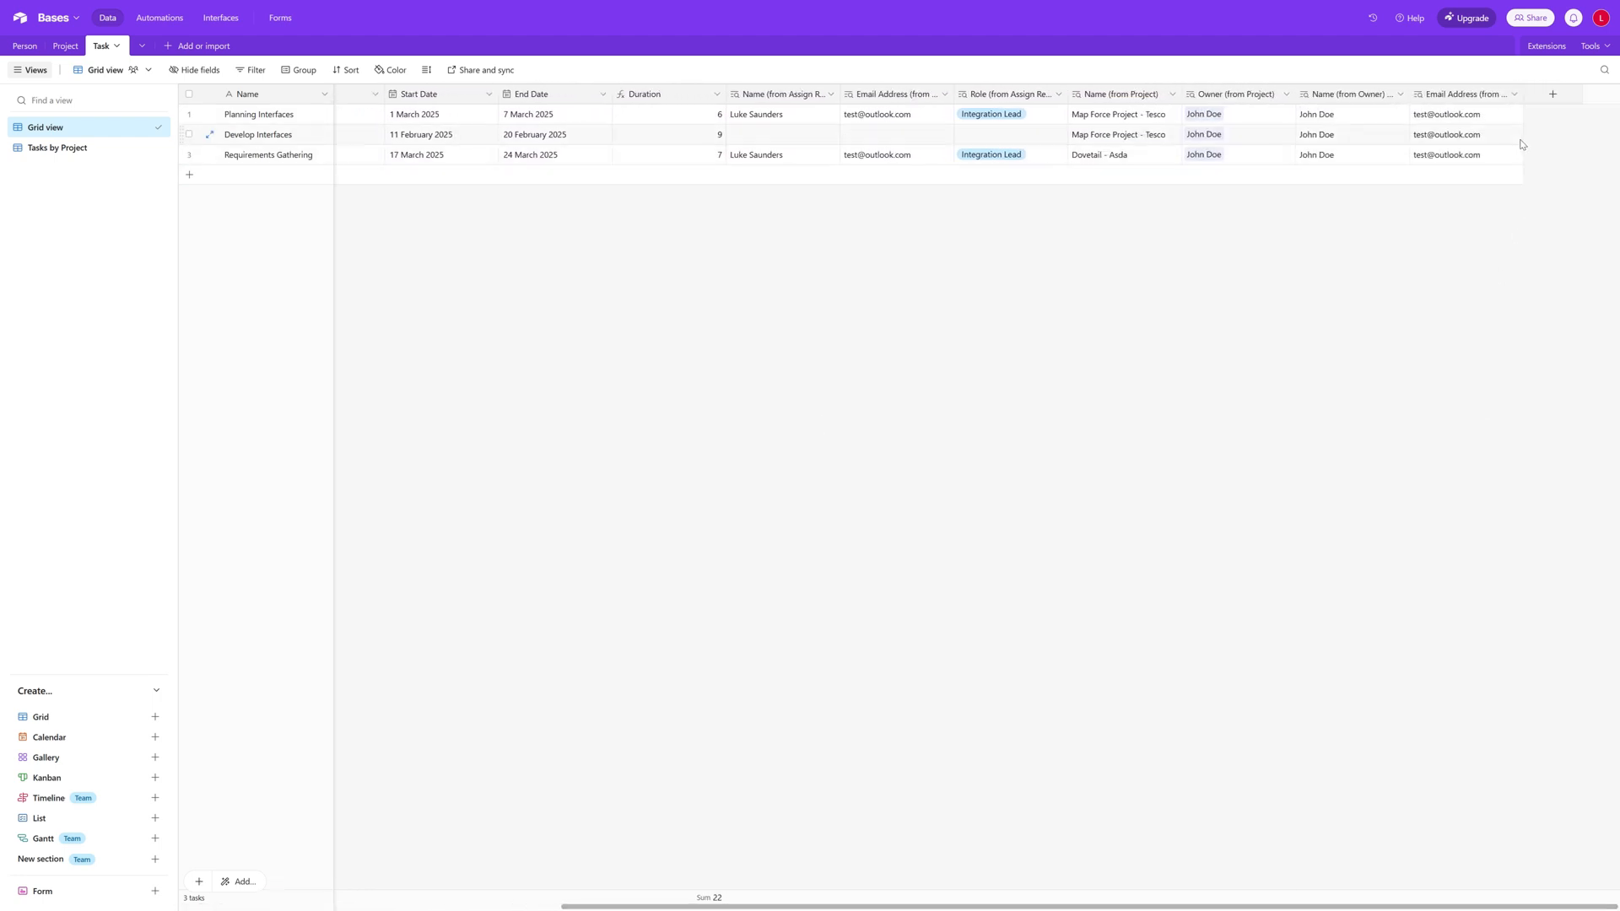
pyautogui.click(1515, 95)
pyautogui.click(1469, 123)
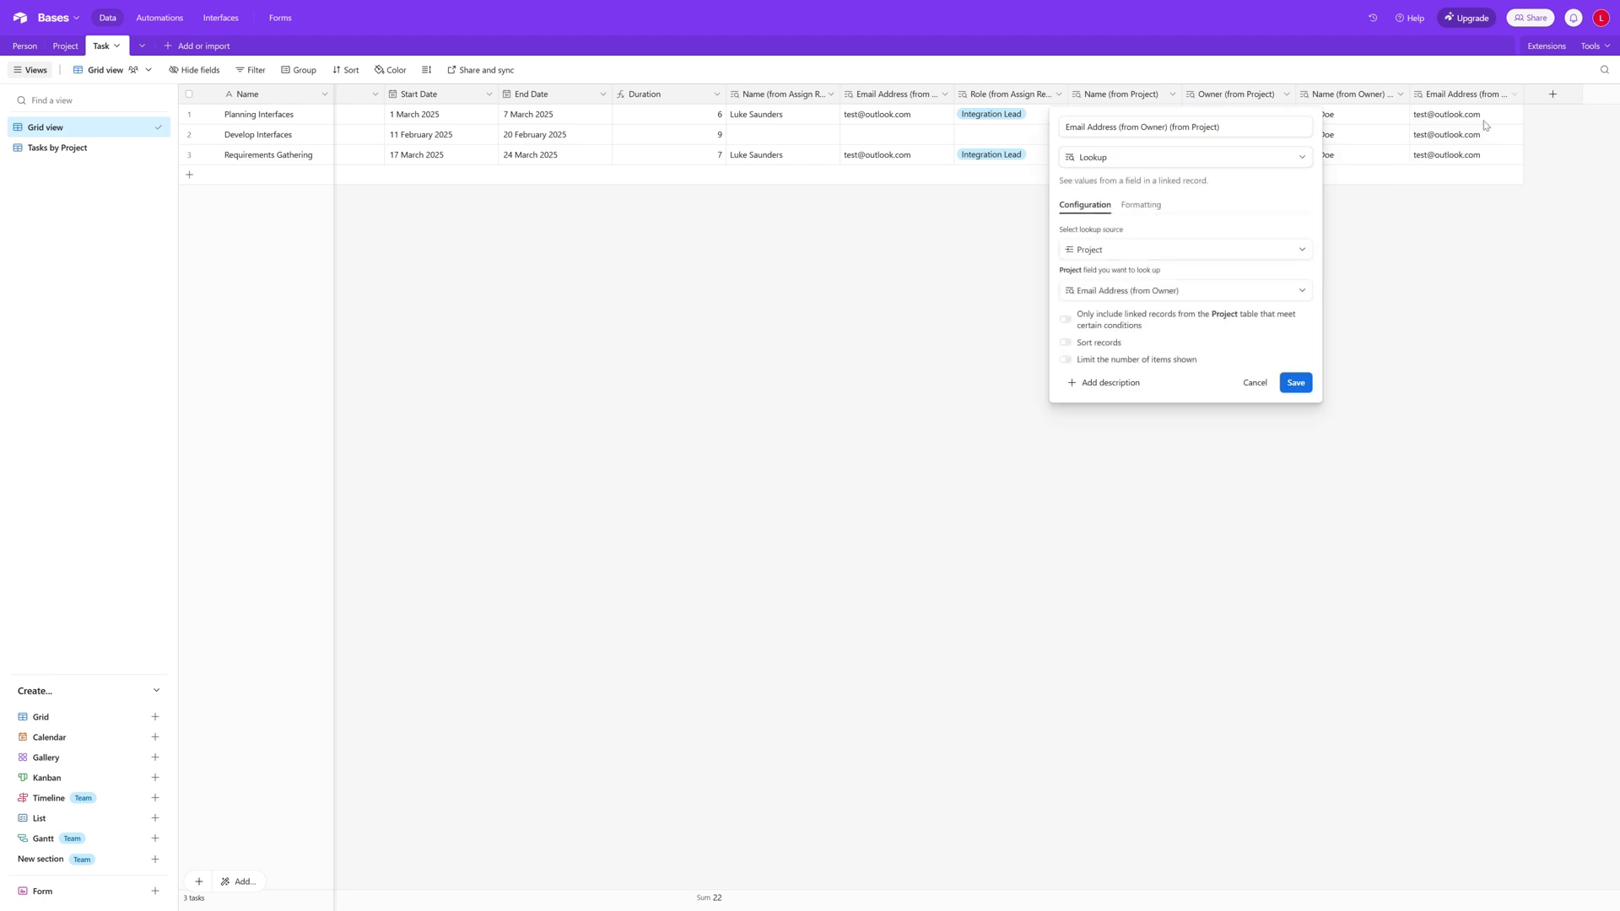
pyautogui.click(1256, 385)
pyautogui.hscroll(-6, 541, 717)
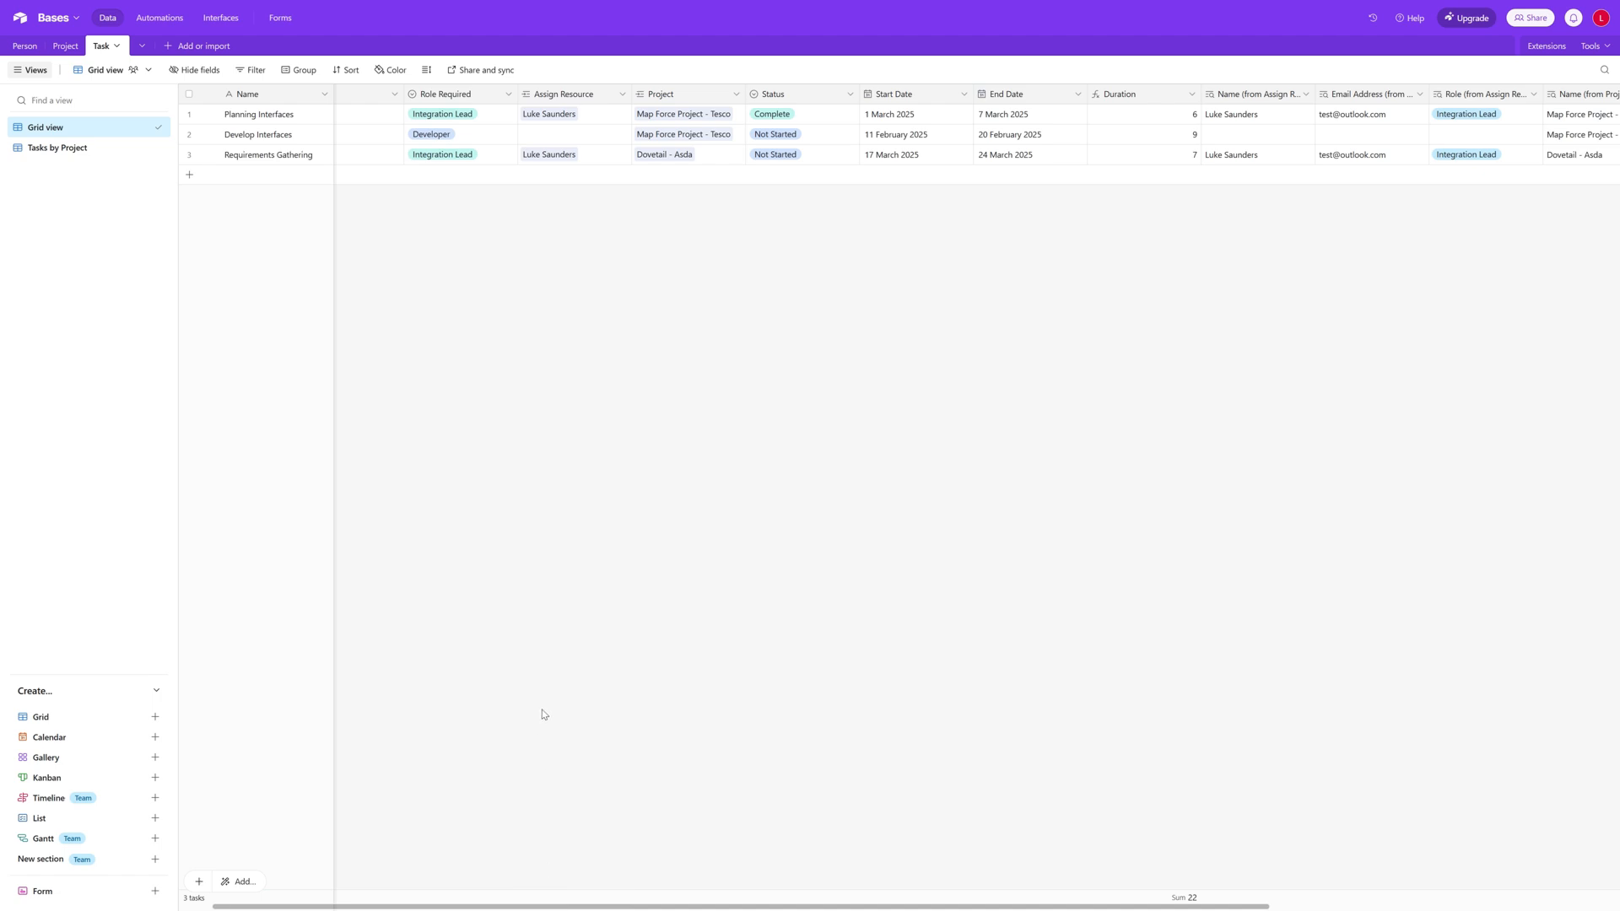
pyautogui.click(66, 45)
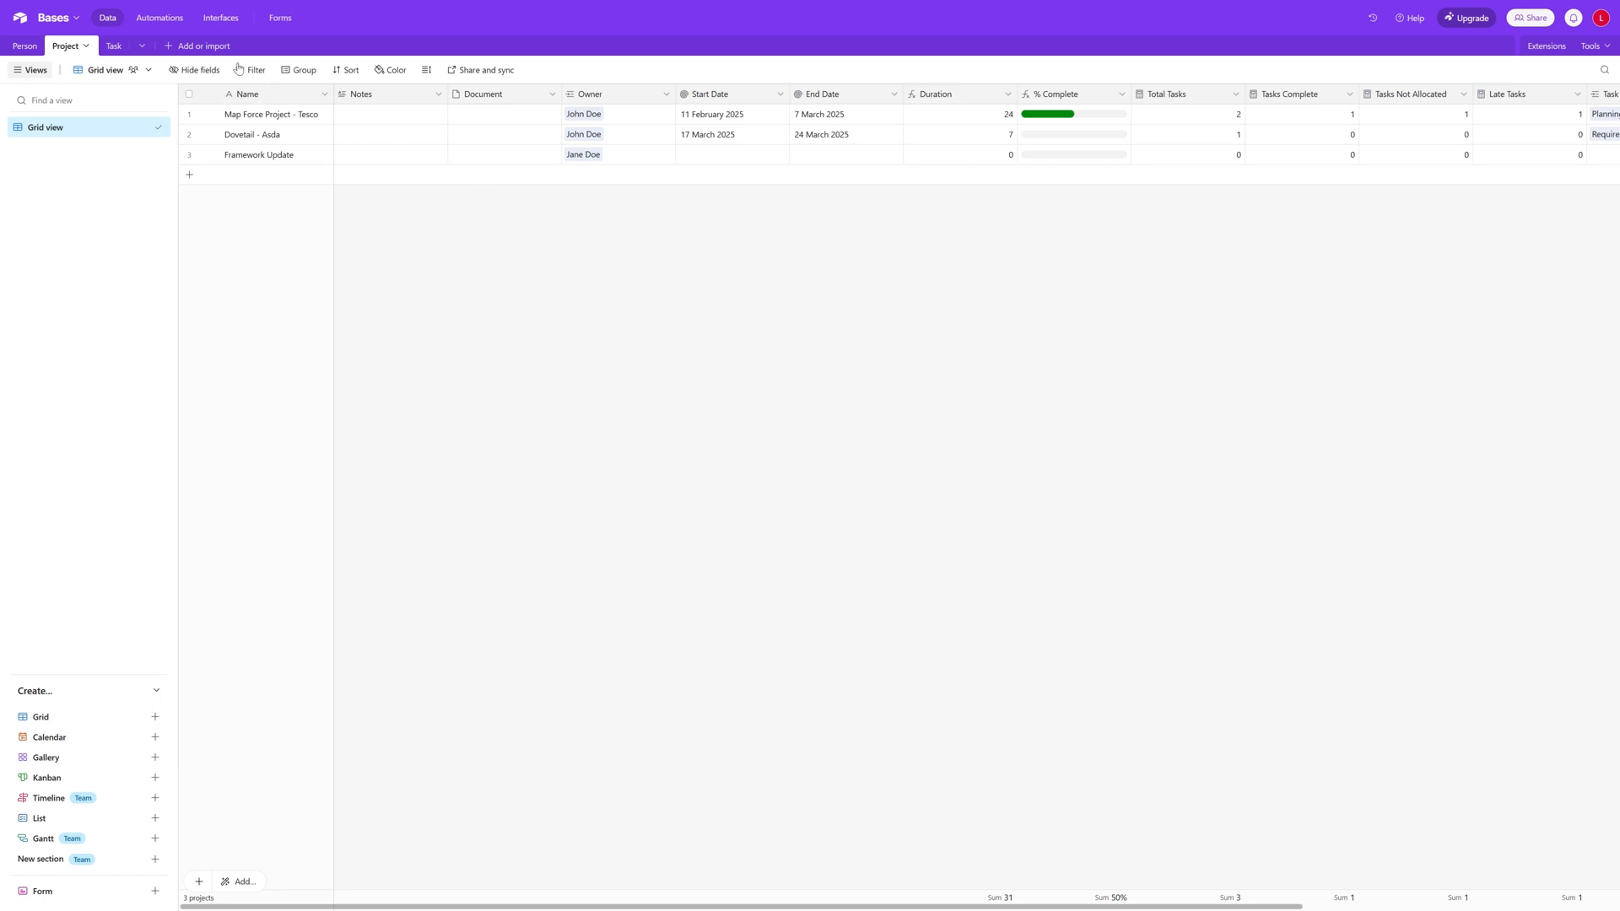
pyautogui.click(114, 47)
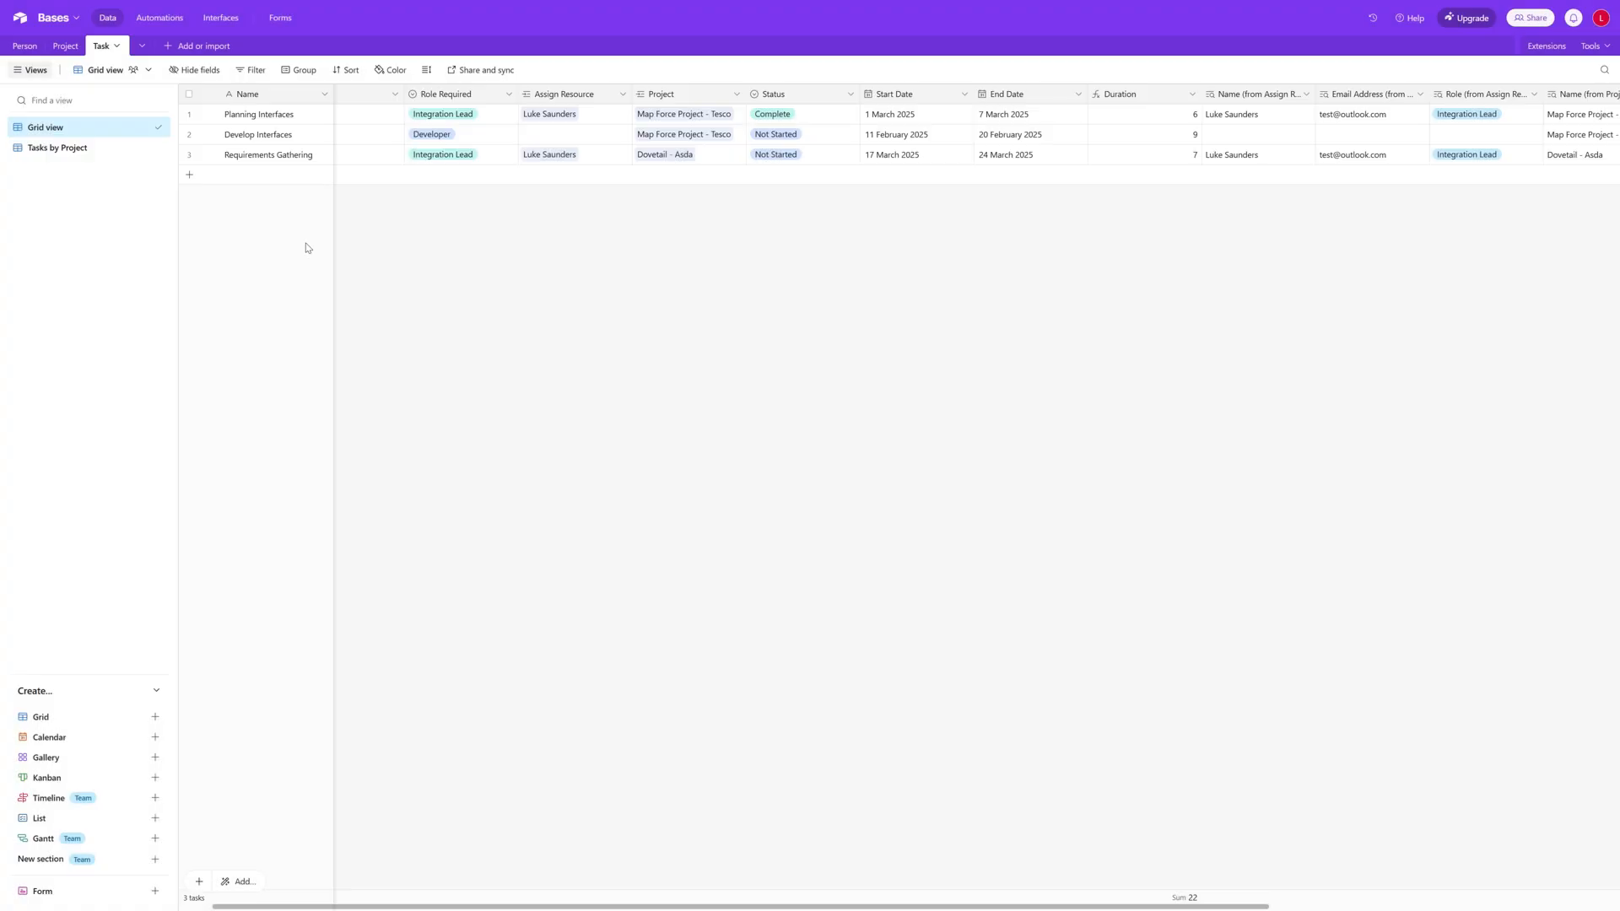
# Step: Start an automation in the base and name it Late Tasks Alert
pyautogui.click(160, 21)
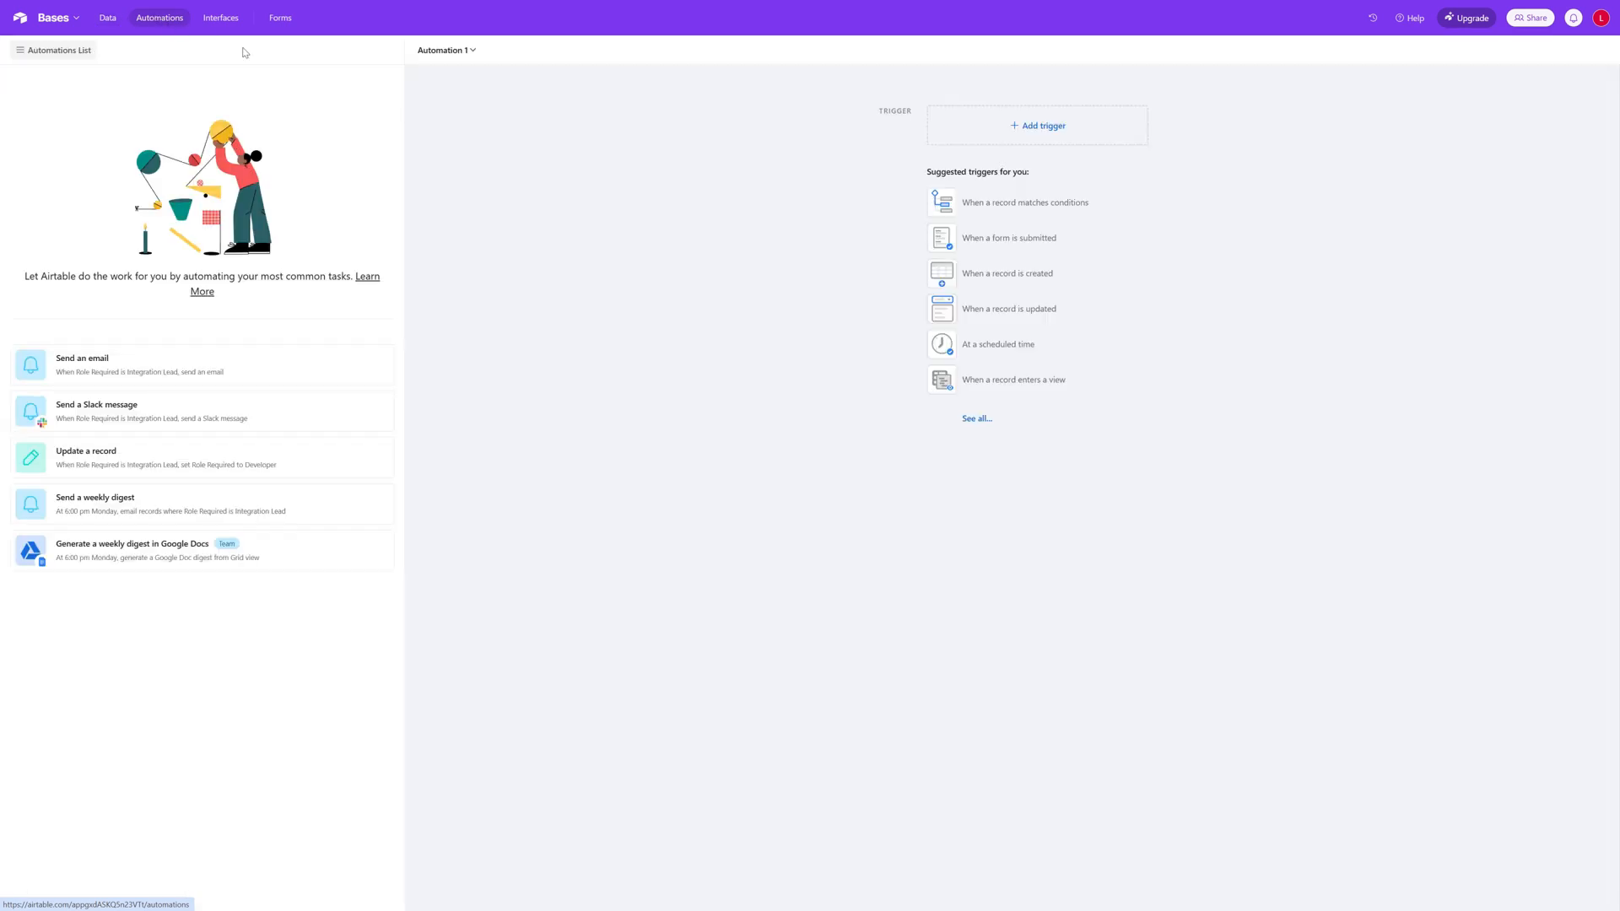
pyautogui.click(477, 54)
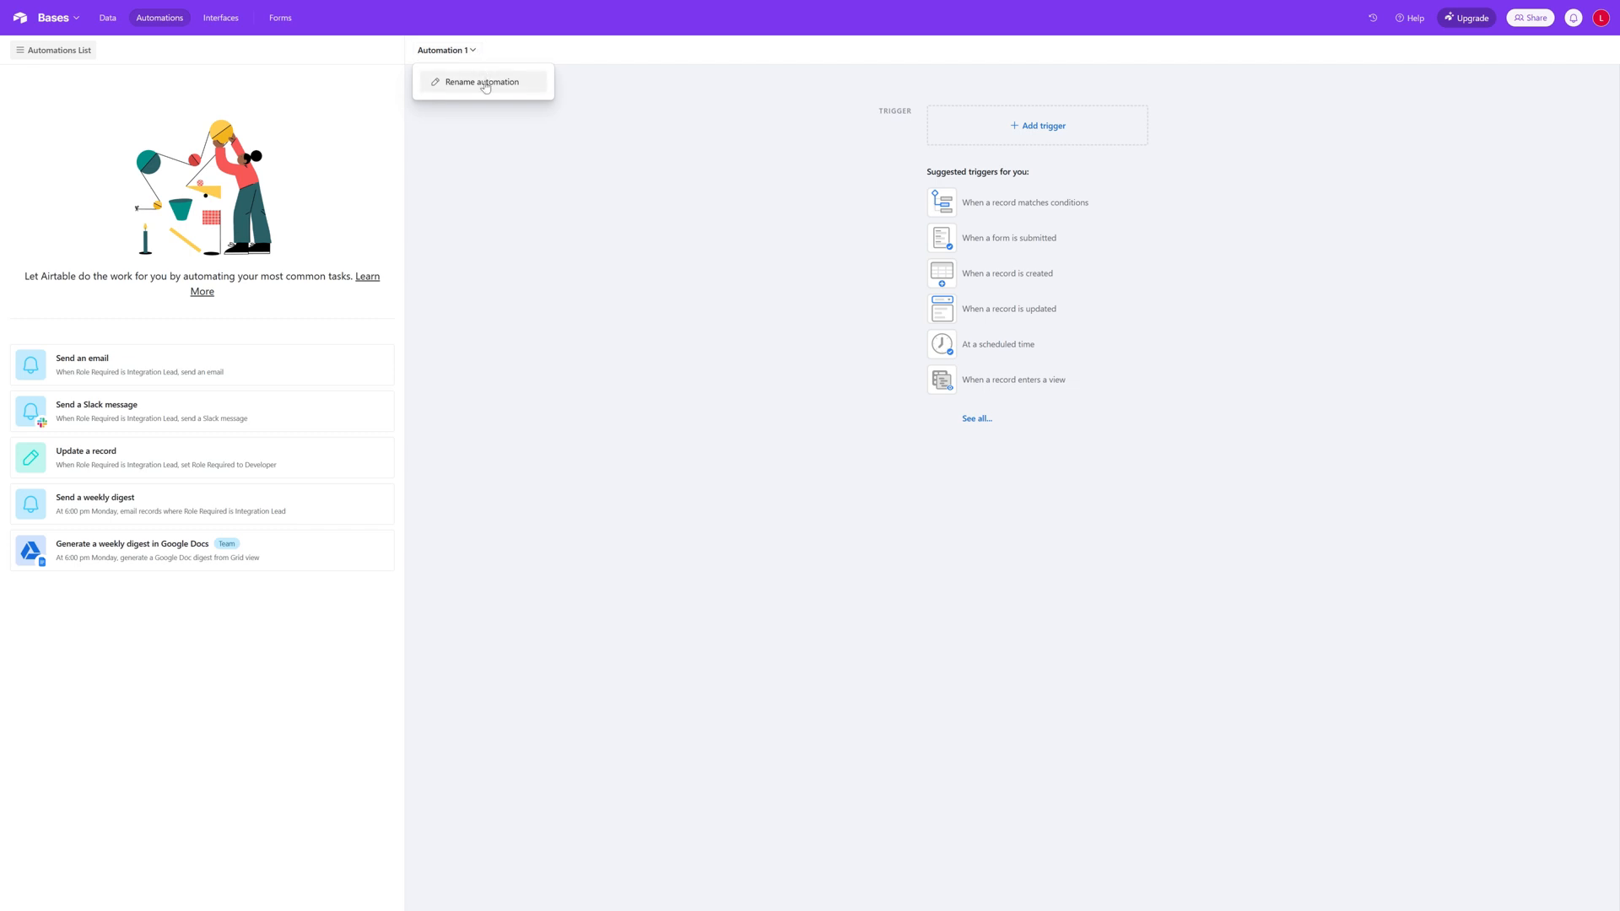
pyautogui.click(484, 84)
pyautogui.write('La')
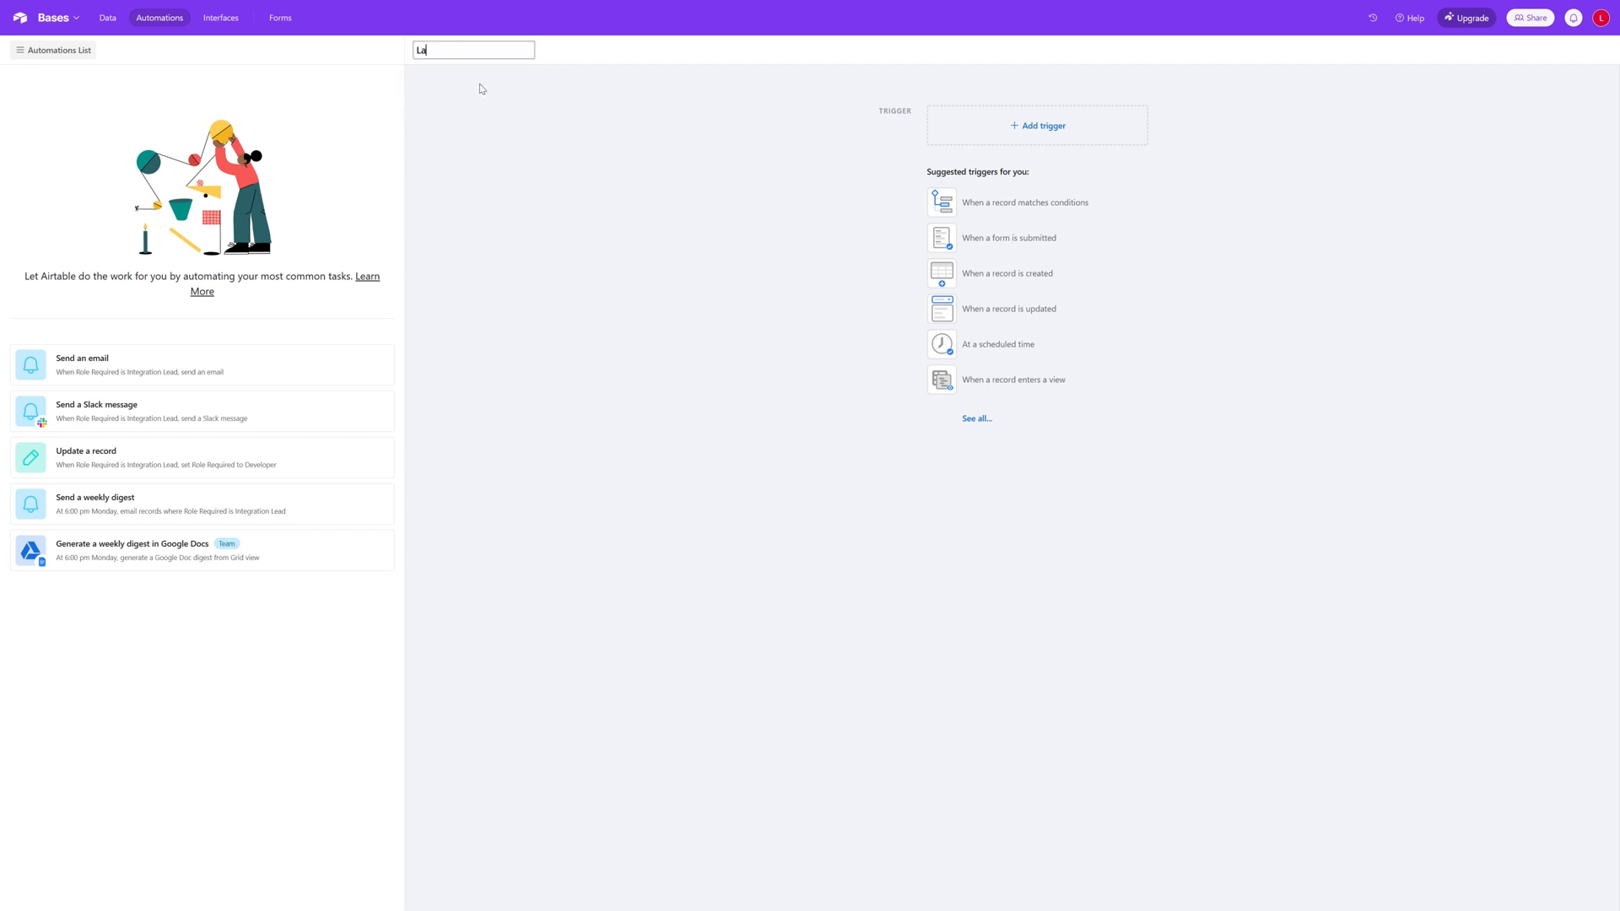
pyautogui.write('te Tasks')
pyautogui.press('Return')
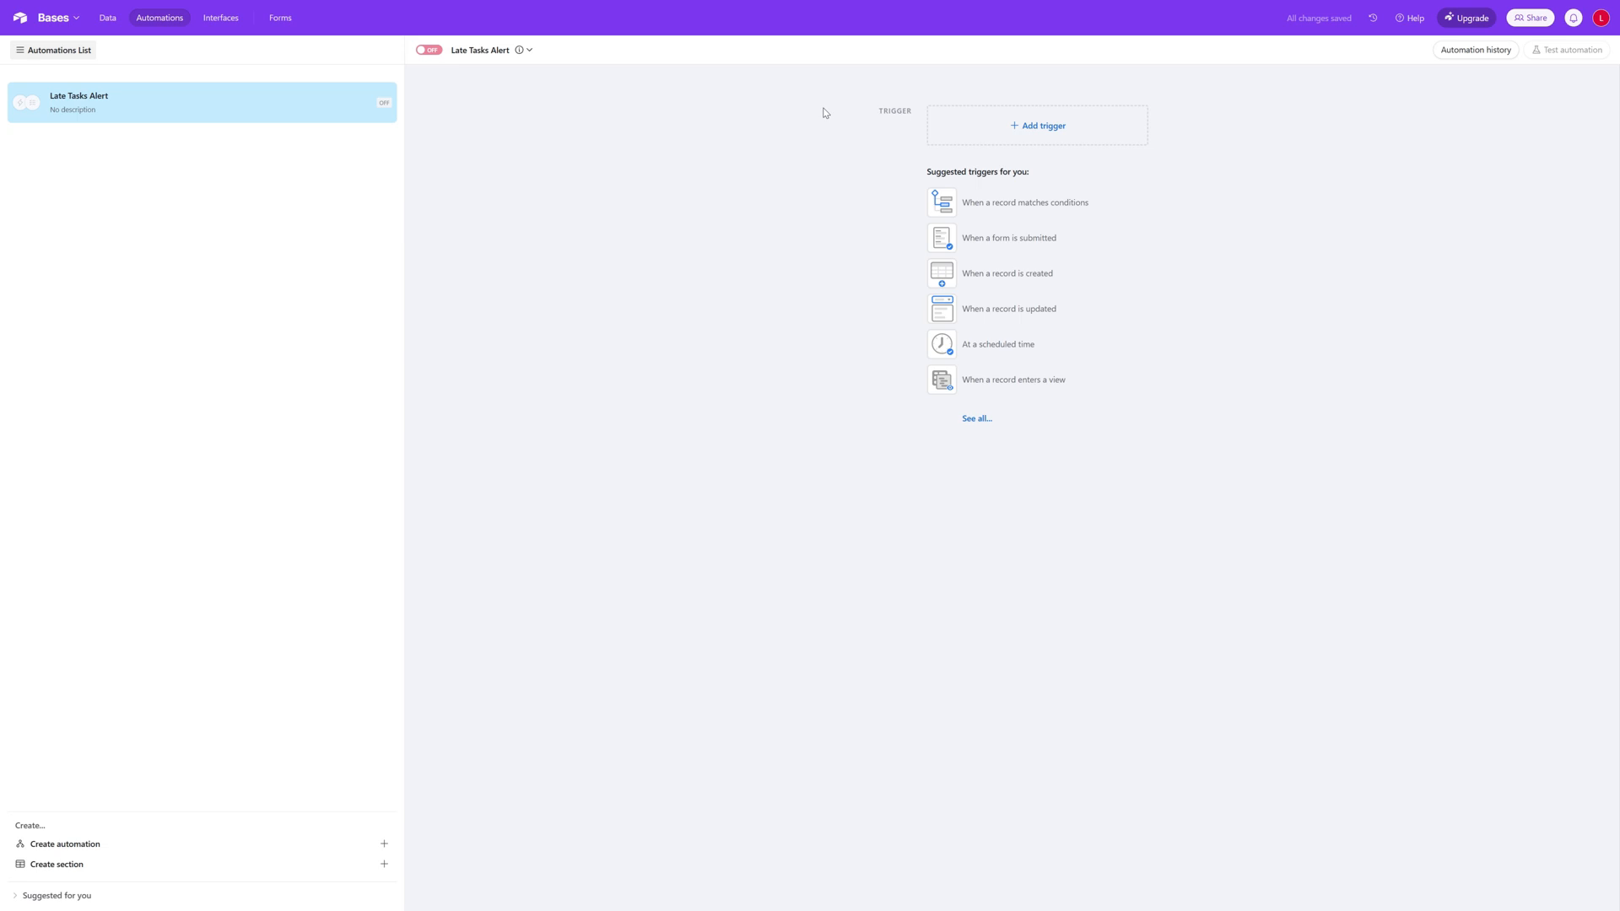
# Step: Add an At scheduled time trigger to the automation with Days as its interval type
pyautogui.click(1042, 124)
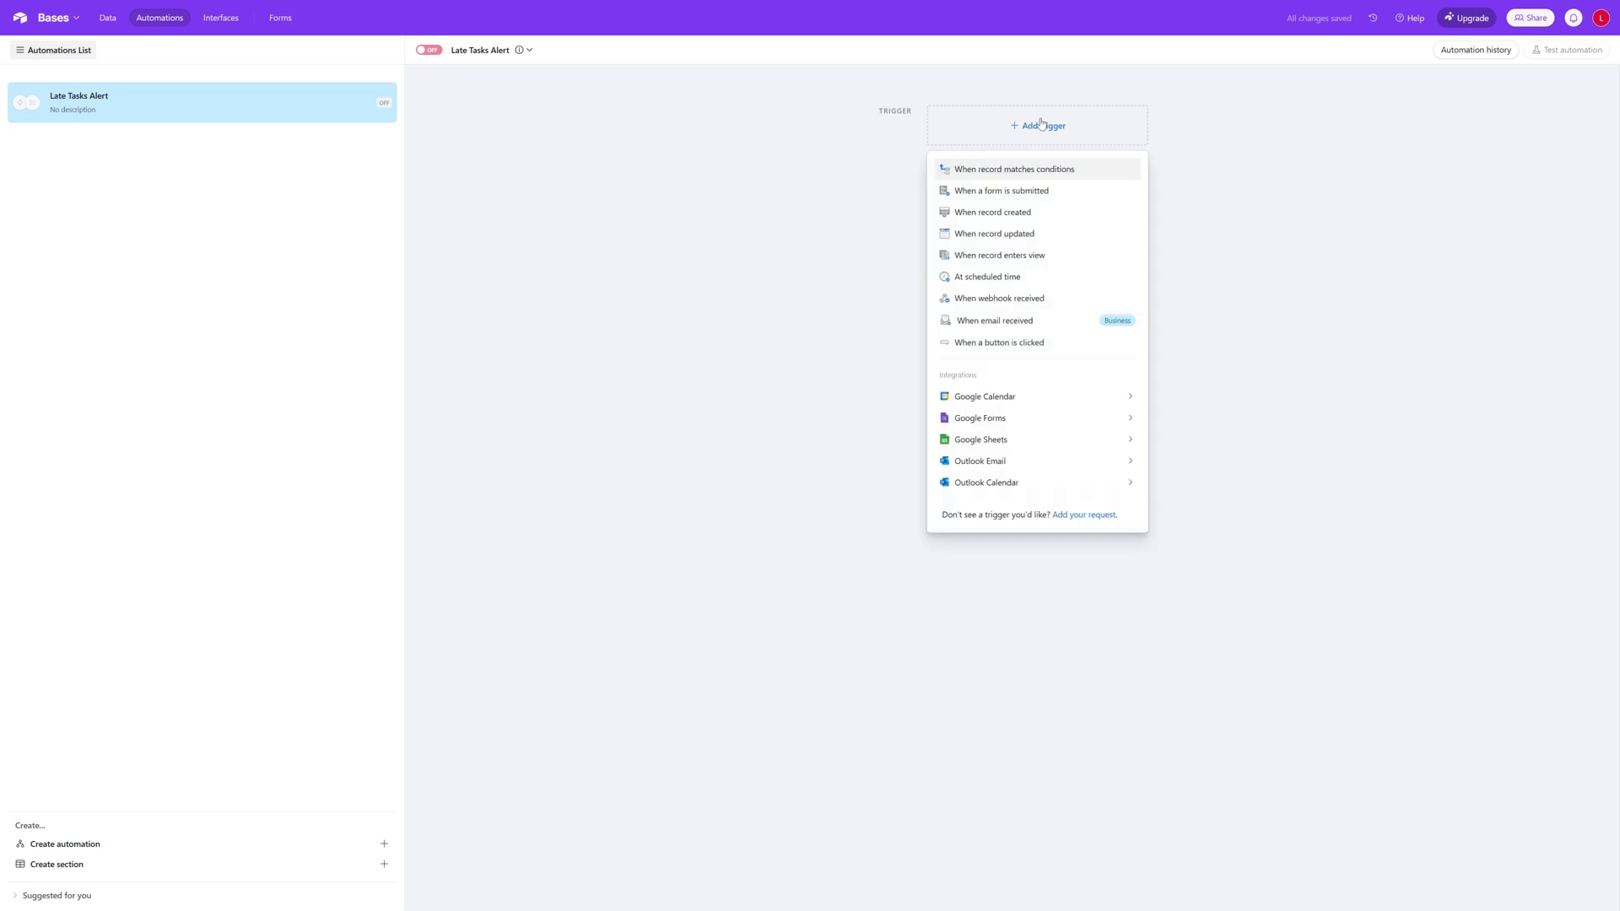
pyautogui.click(1042, 278)
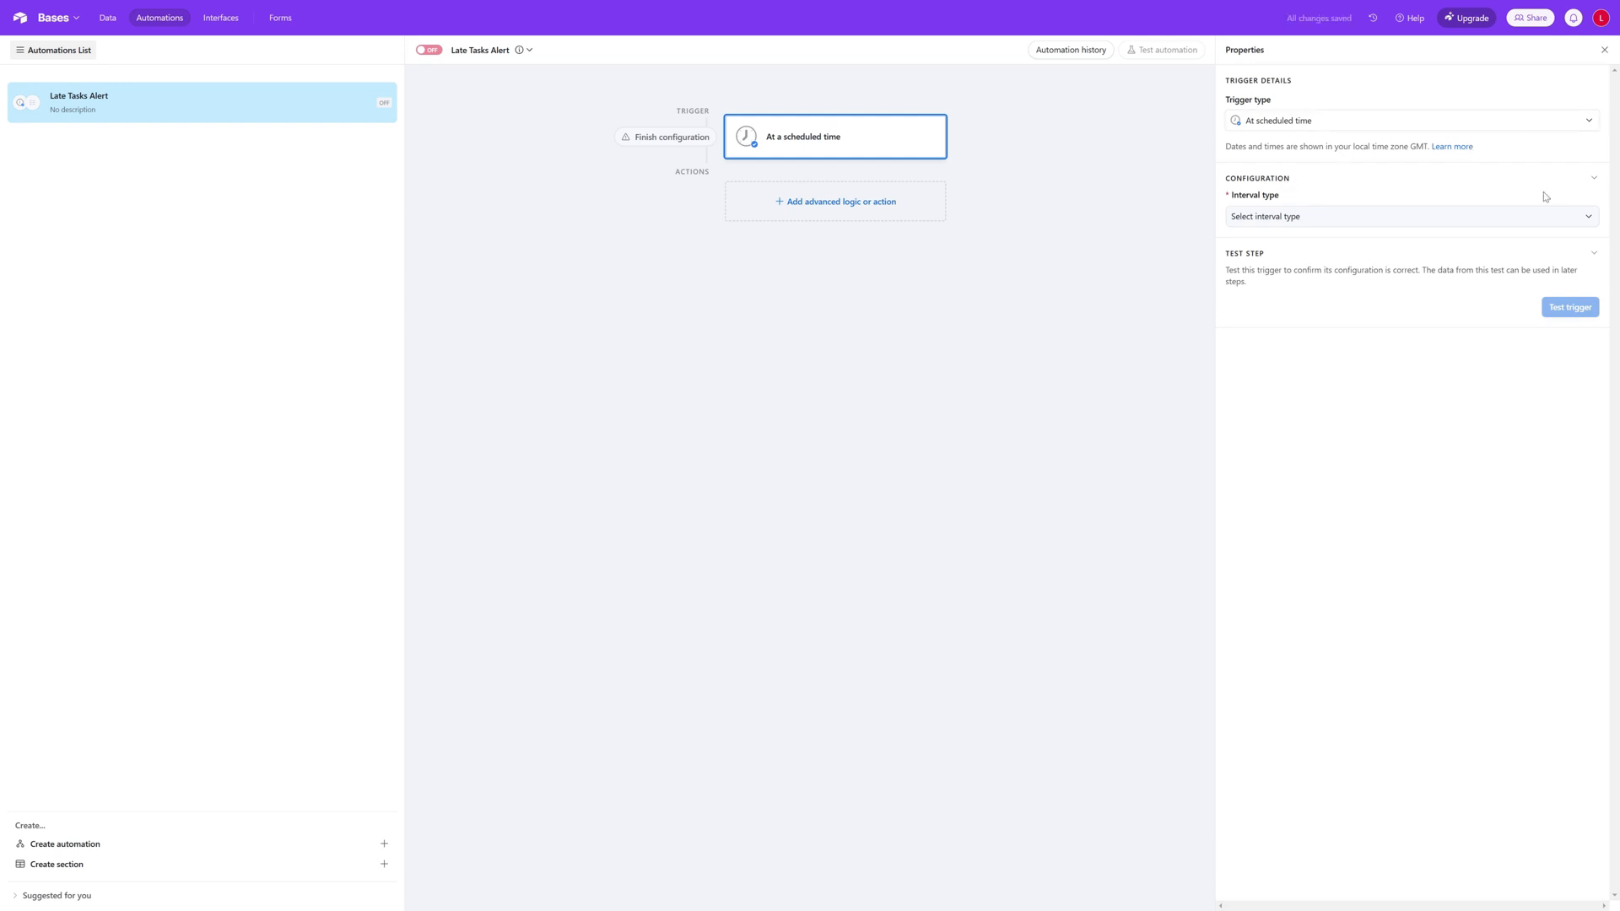
pyautogui.click(1487, 222)
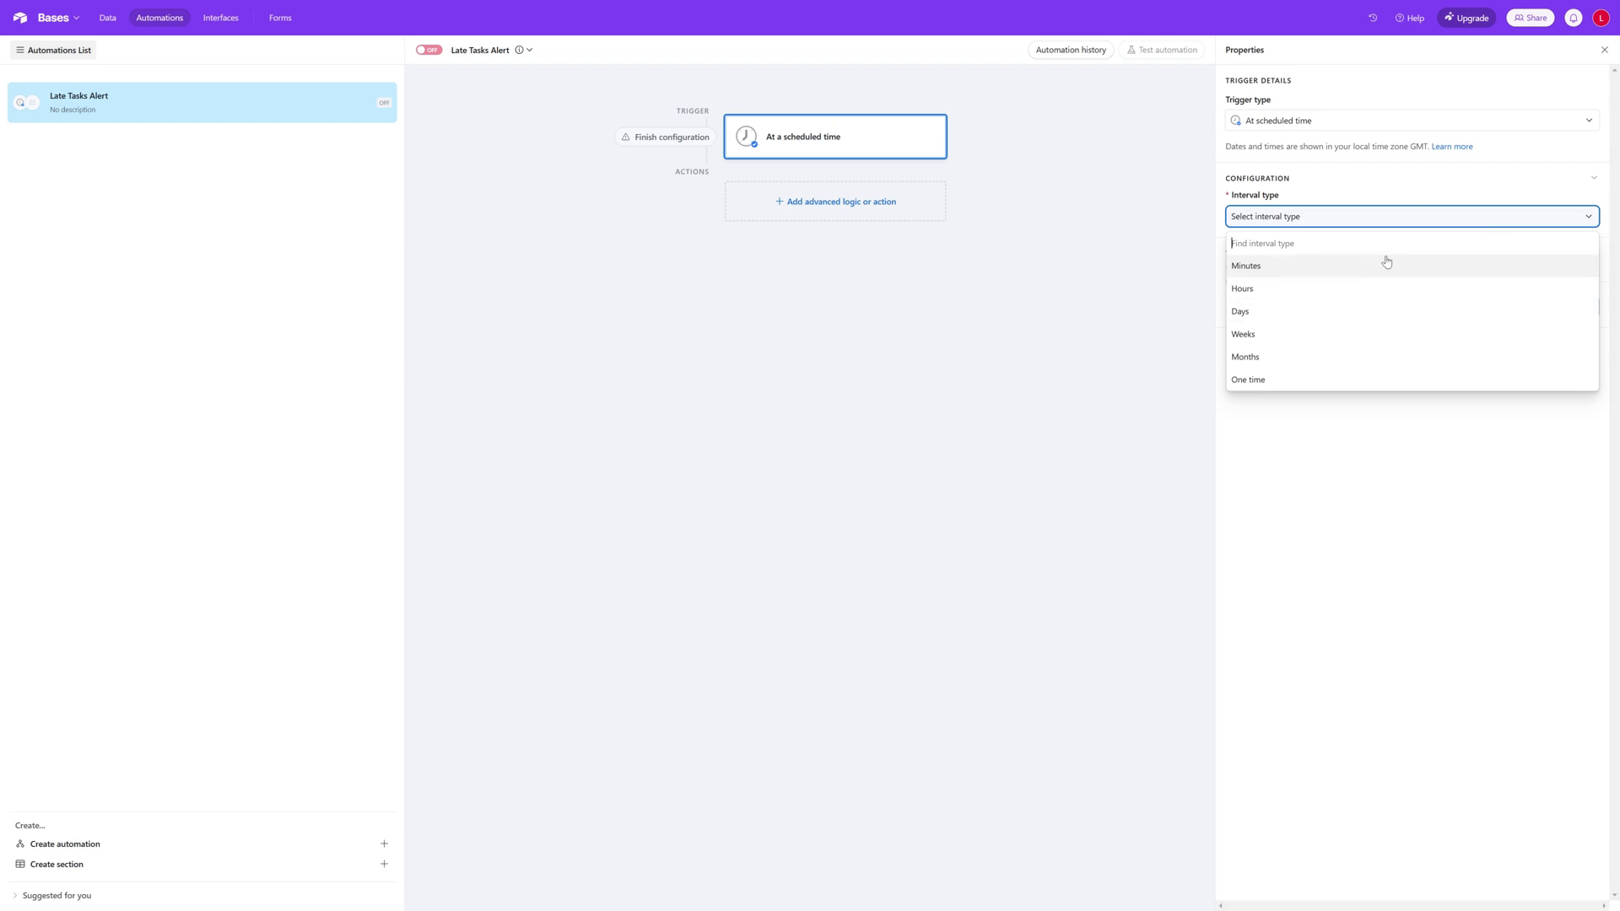
pyautogui.click(1328, 316)
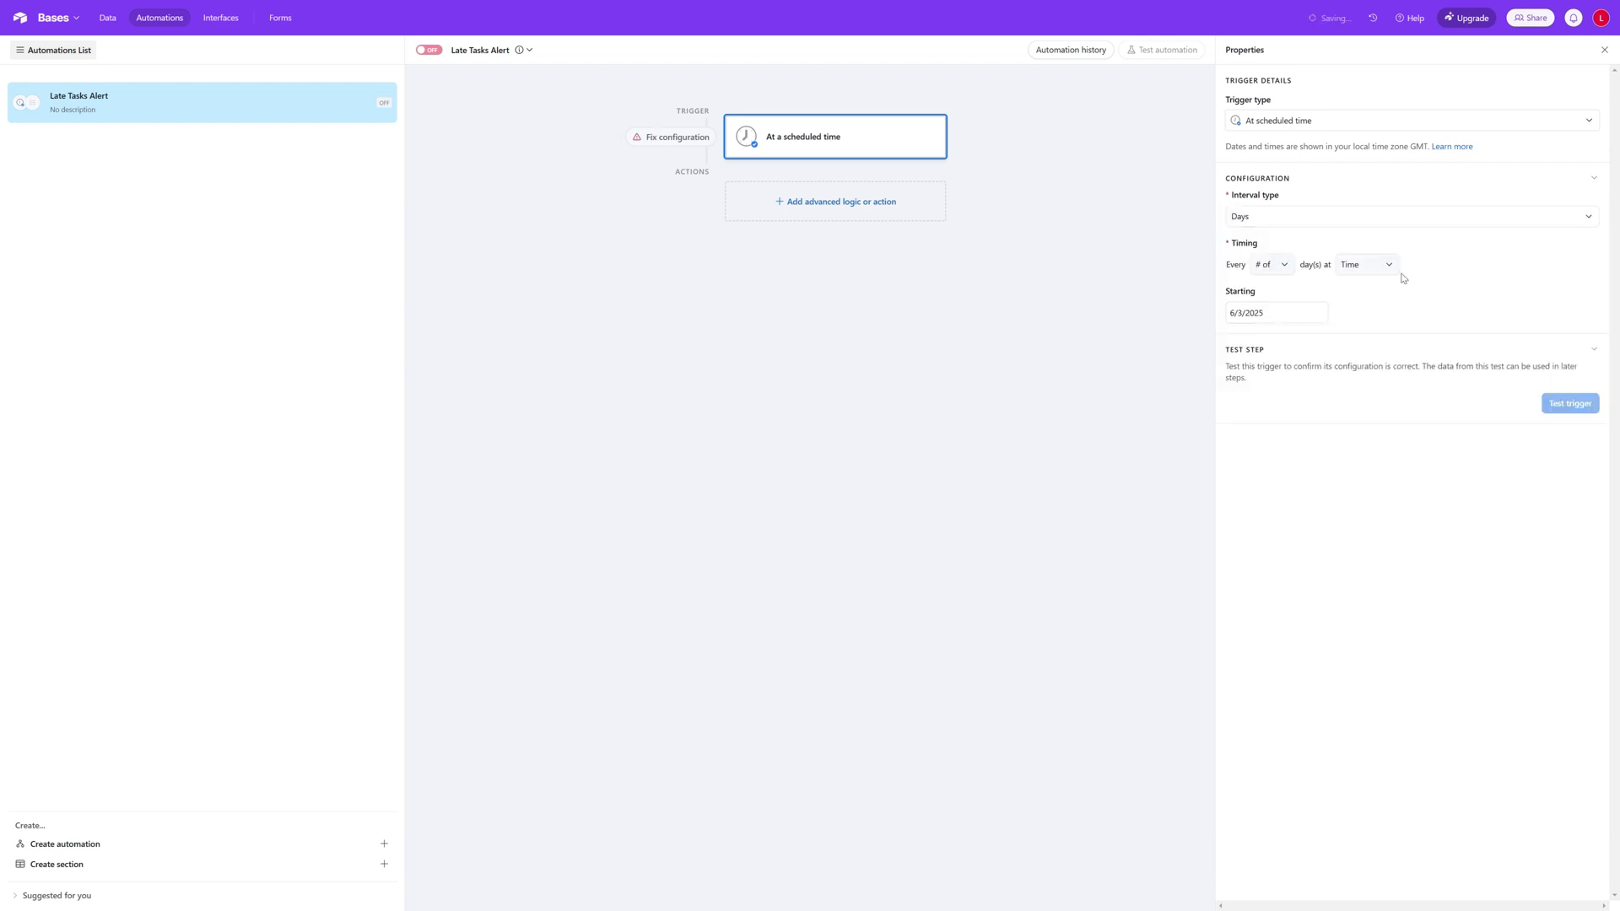
# Step: Set the scheduled trigger to run every 1 day at 1:00am
pyautogui.click(1286, 266)
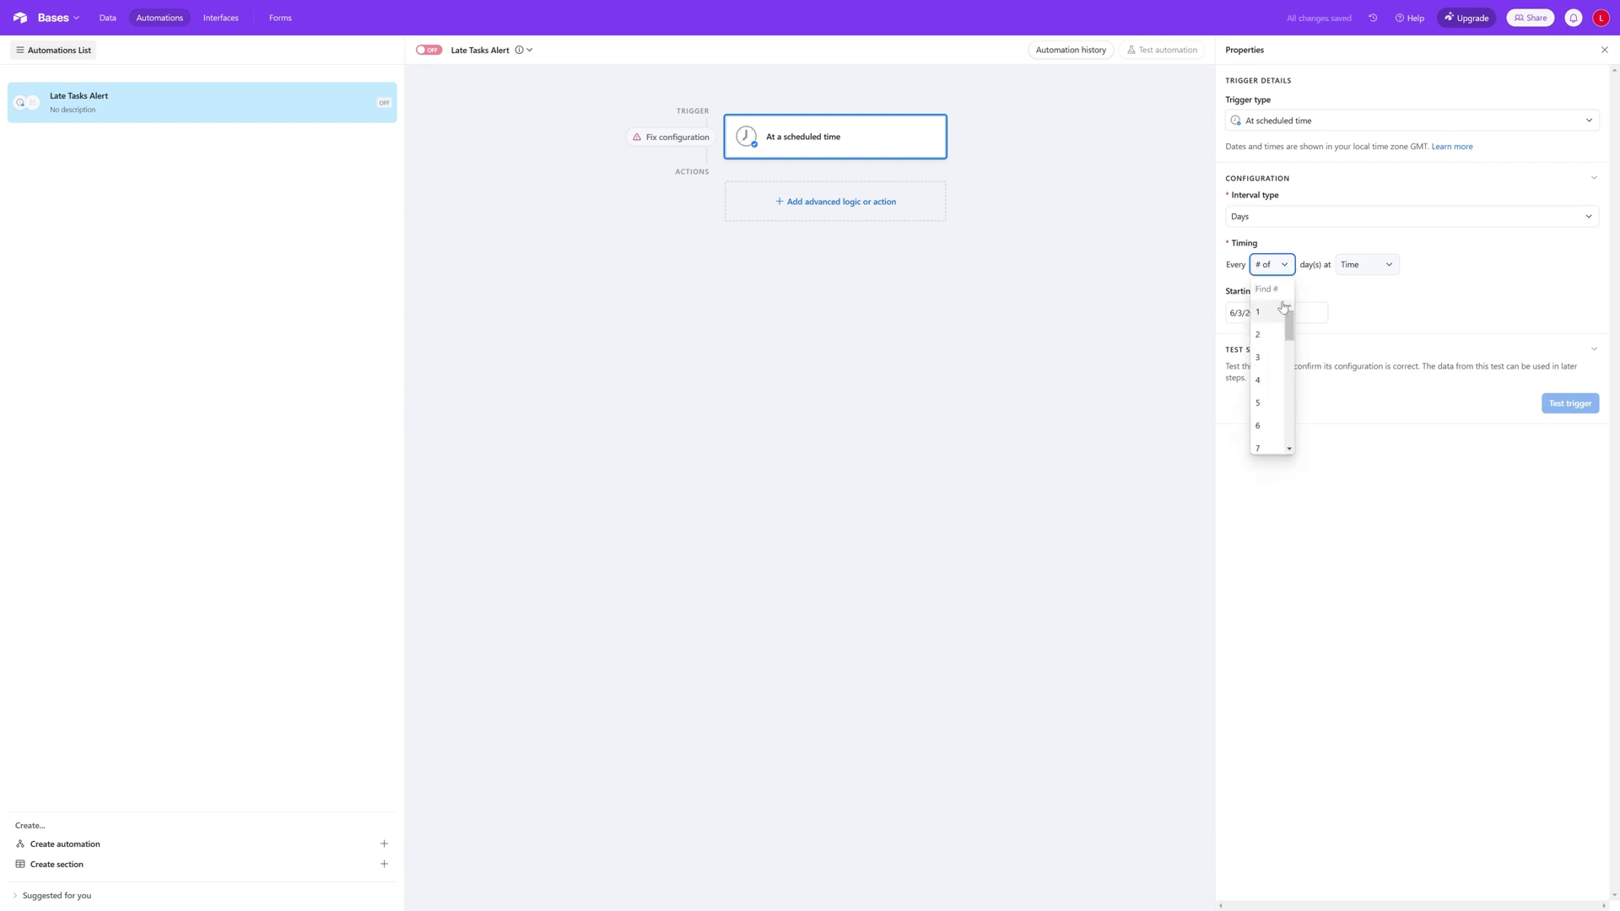
pyautogui.click(1276, 311)
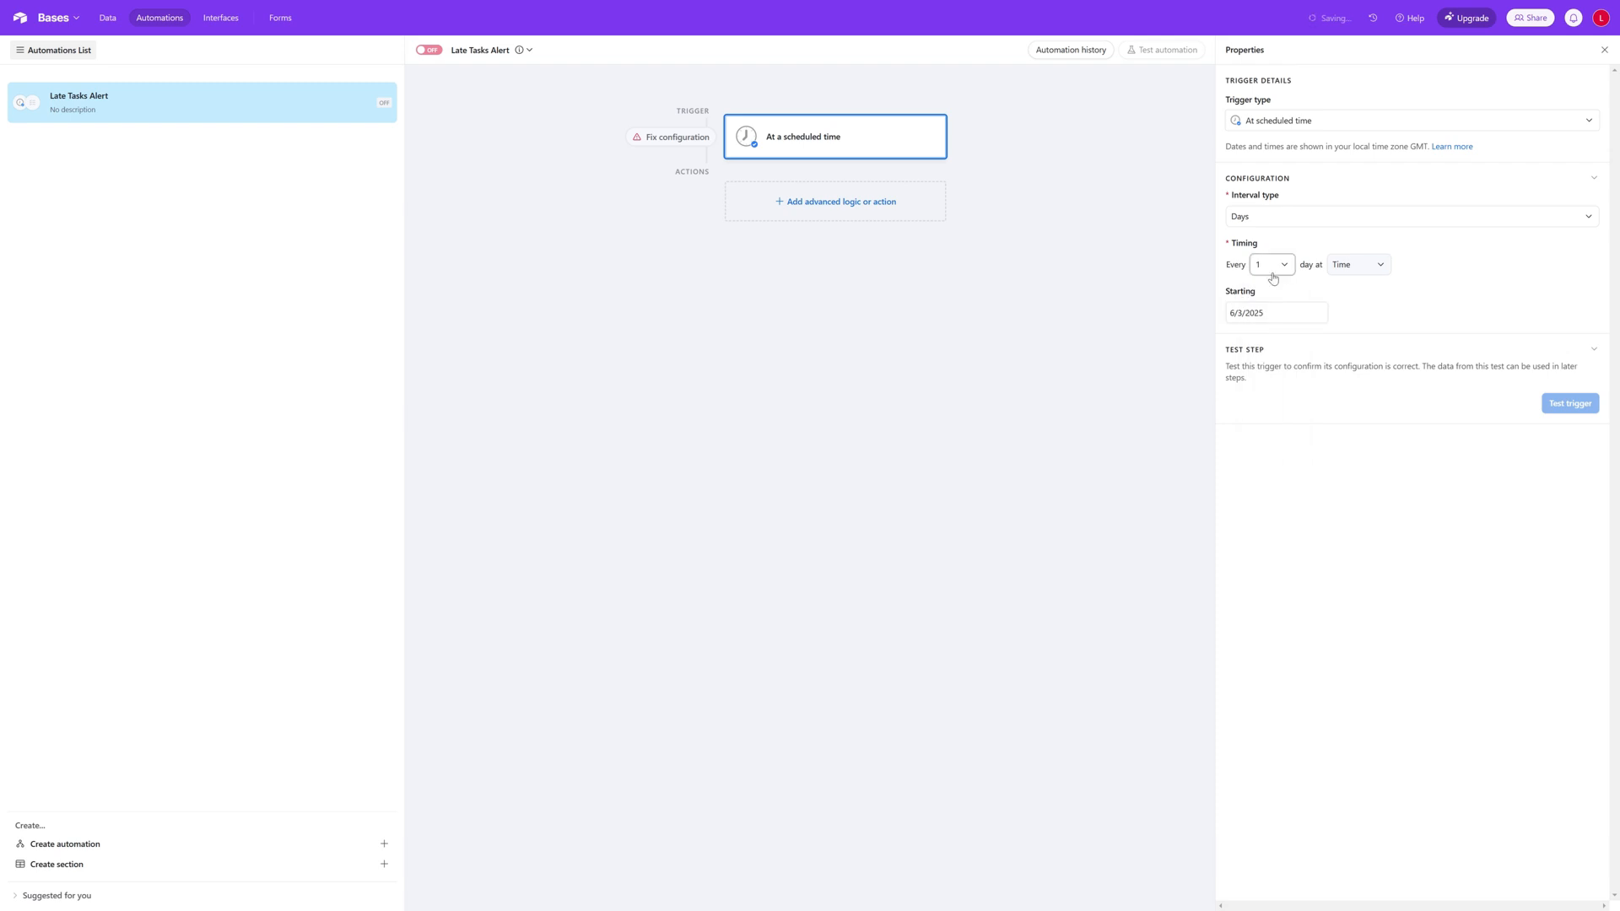
pyautogui.click(1377, 270)
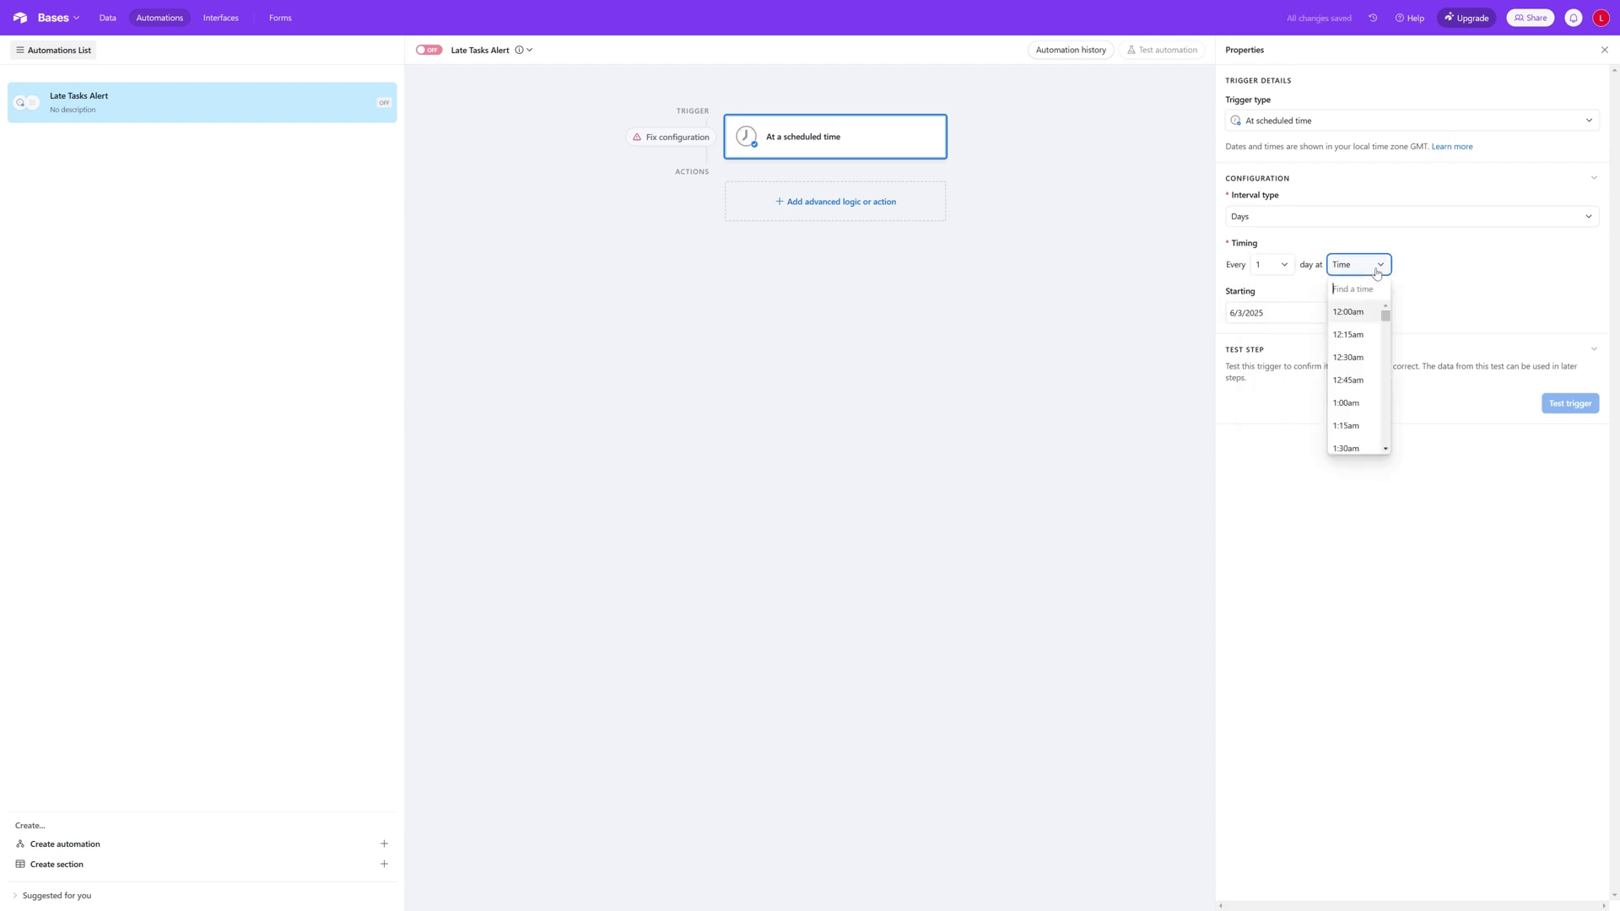
pyautogui.moveTo(1388, 319); pyautogui.dragTo(1389, 324)
pyautogui.click(1368, 348)
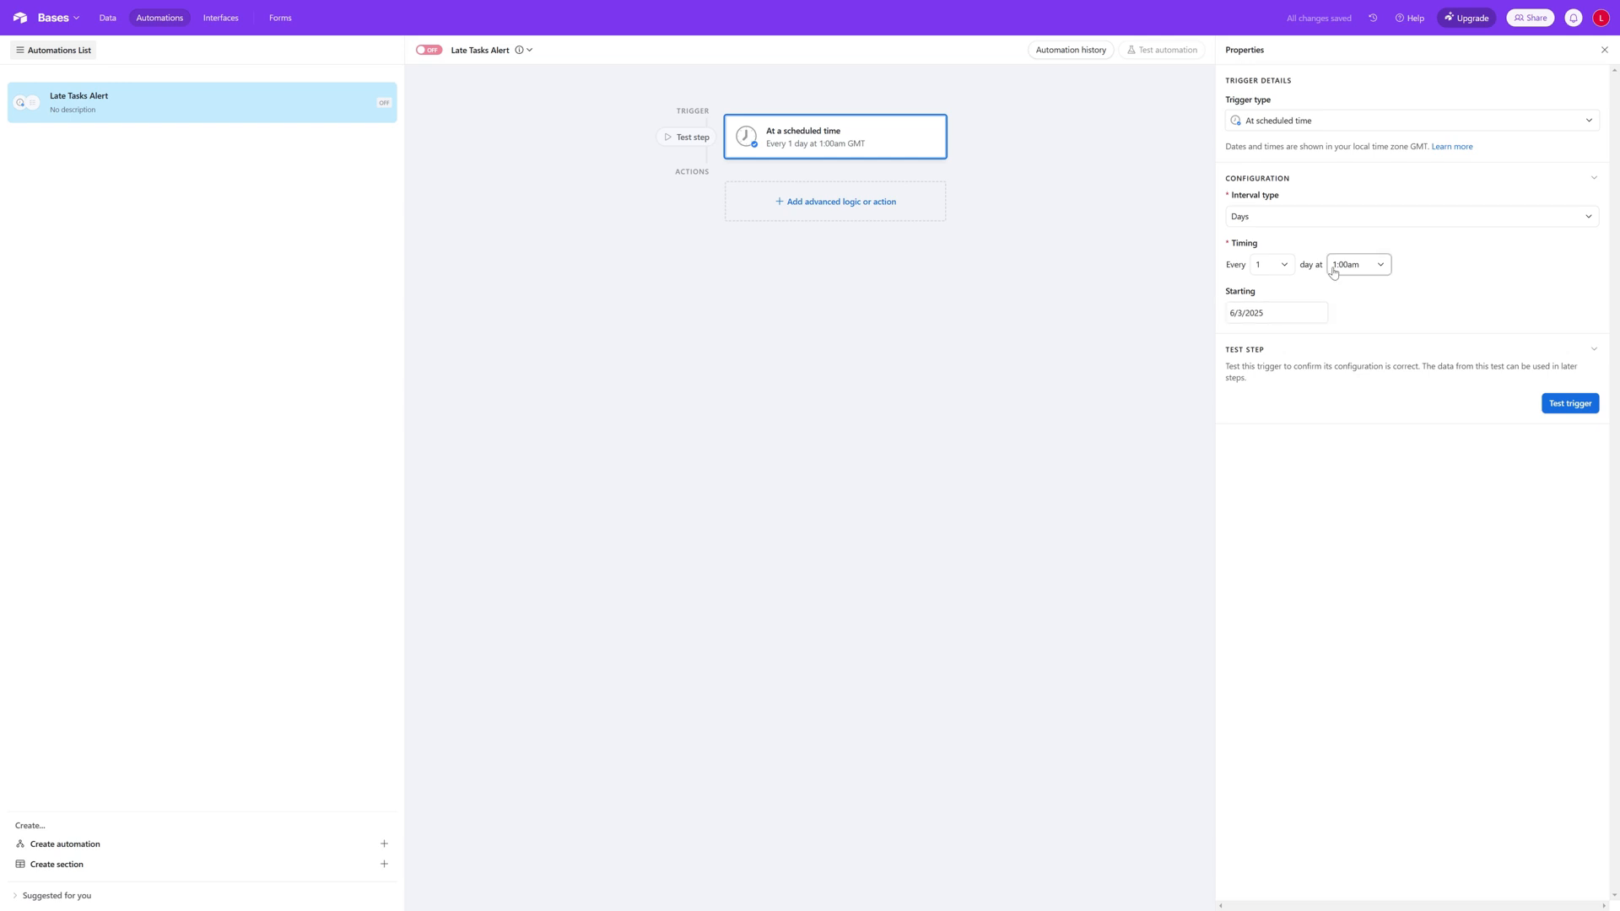
pyautogui.click(1449, 218)
pyautogui.click(1319, 445)
# Step: Add a Find records action after the trigger and describe it as "Get all late tasks"
pyautogui.click(842, 204)
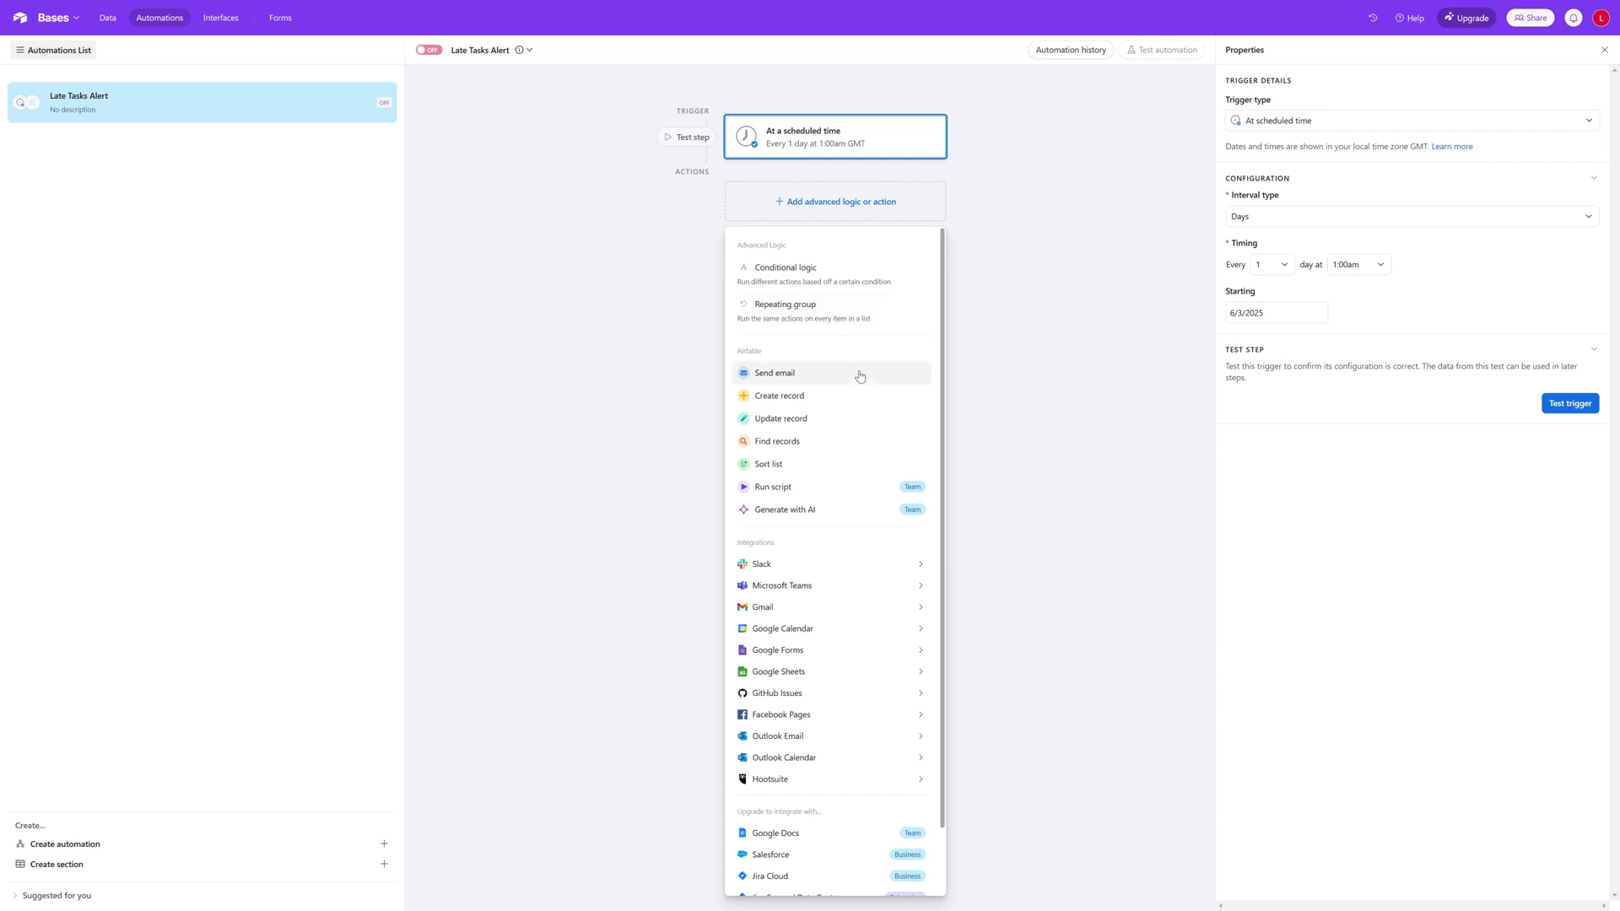
pyautogui.click(852, 441)
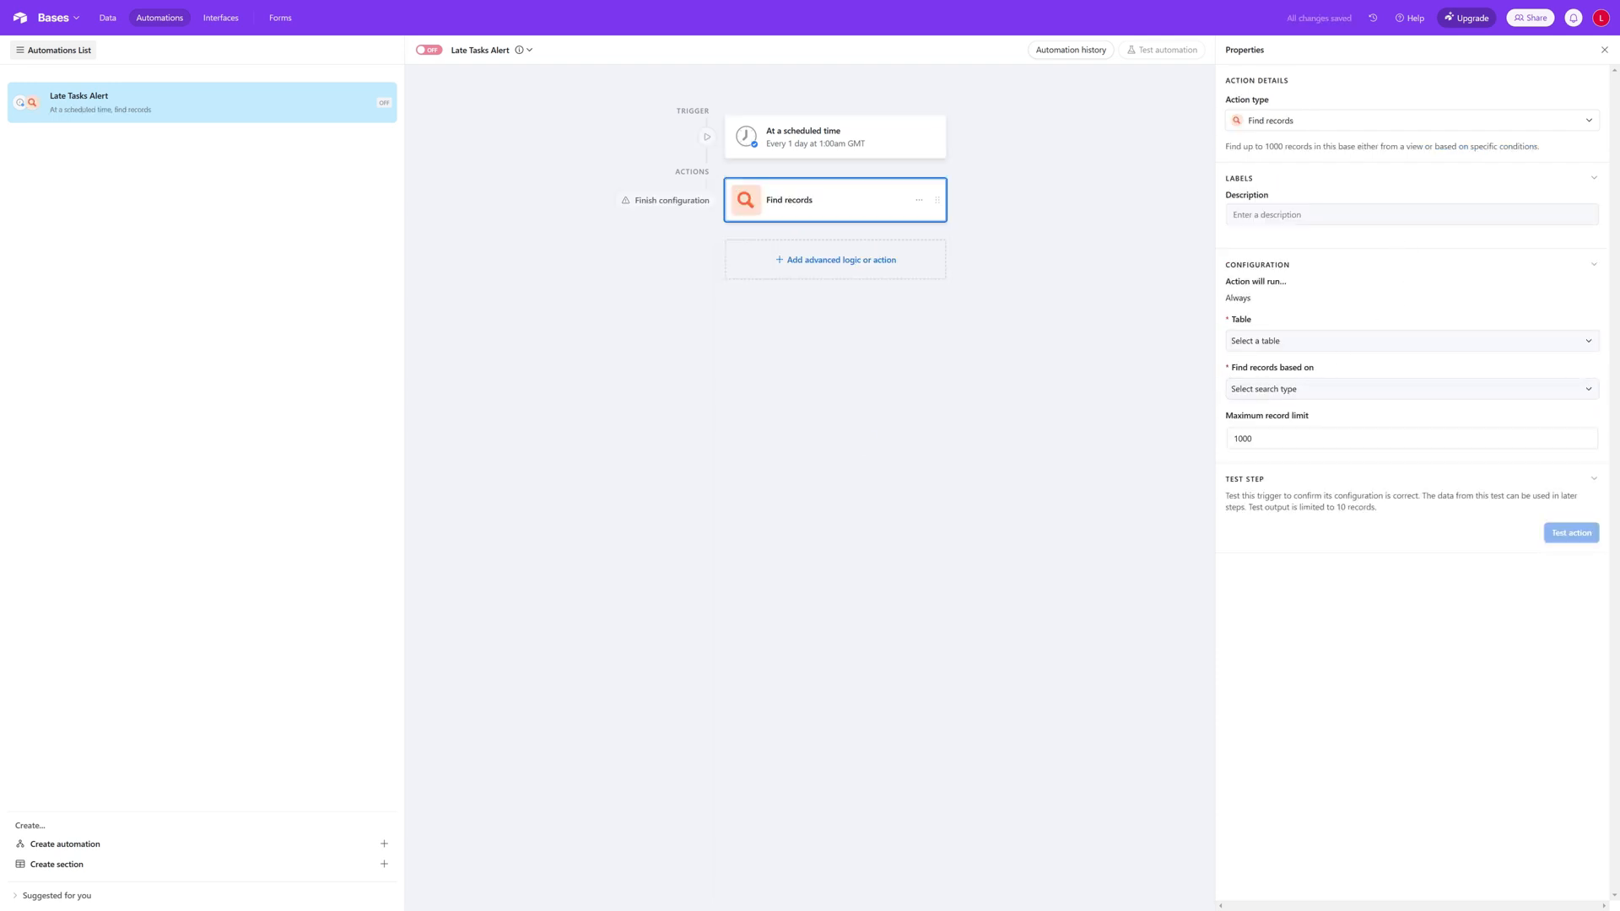
pyautogui.click(1405, 215)
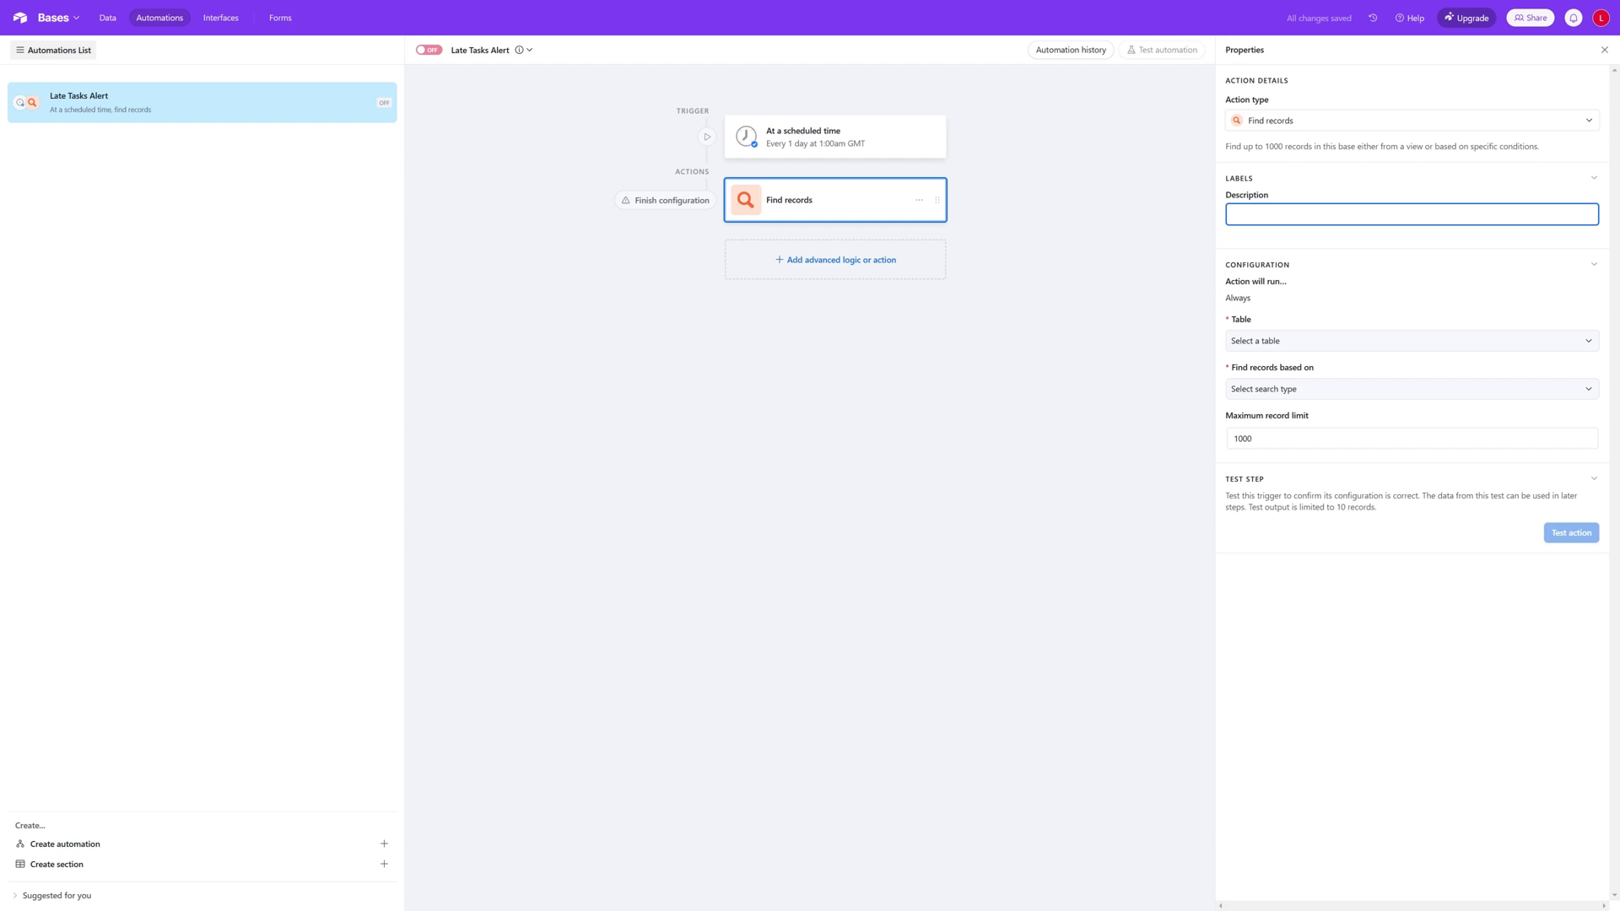
pyautogui.write('Get all late tr')
pyautogui.write('sks')
# Step: Make the Find records action search the Task table based on Condition
pyautogui.click(1327, 344)
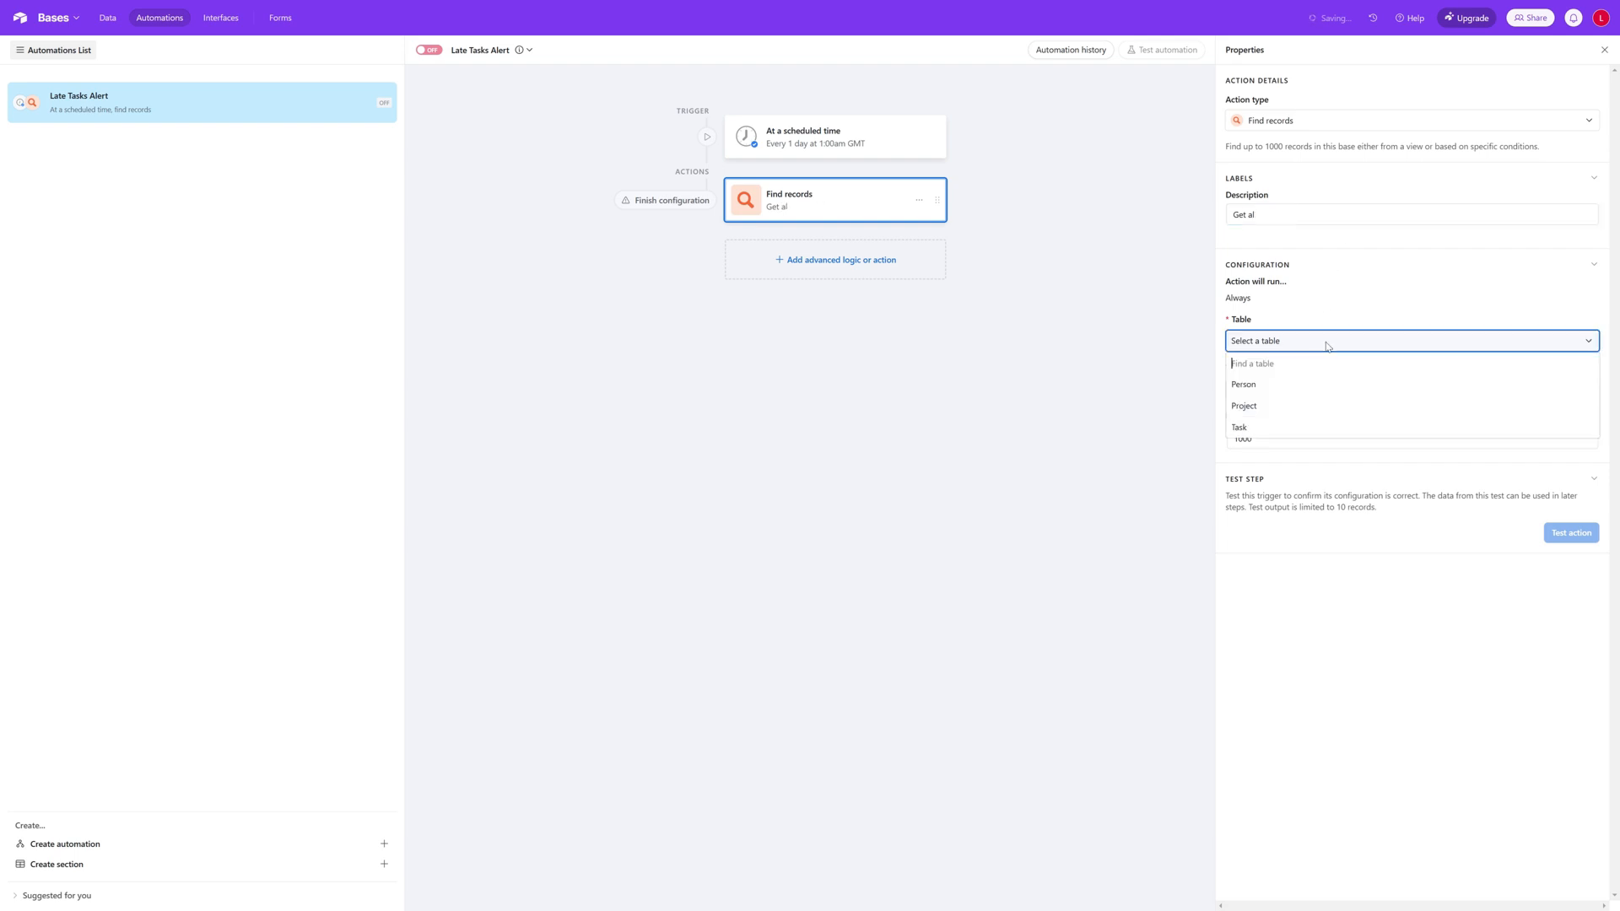
pyautogui.click(1293, 434)
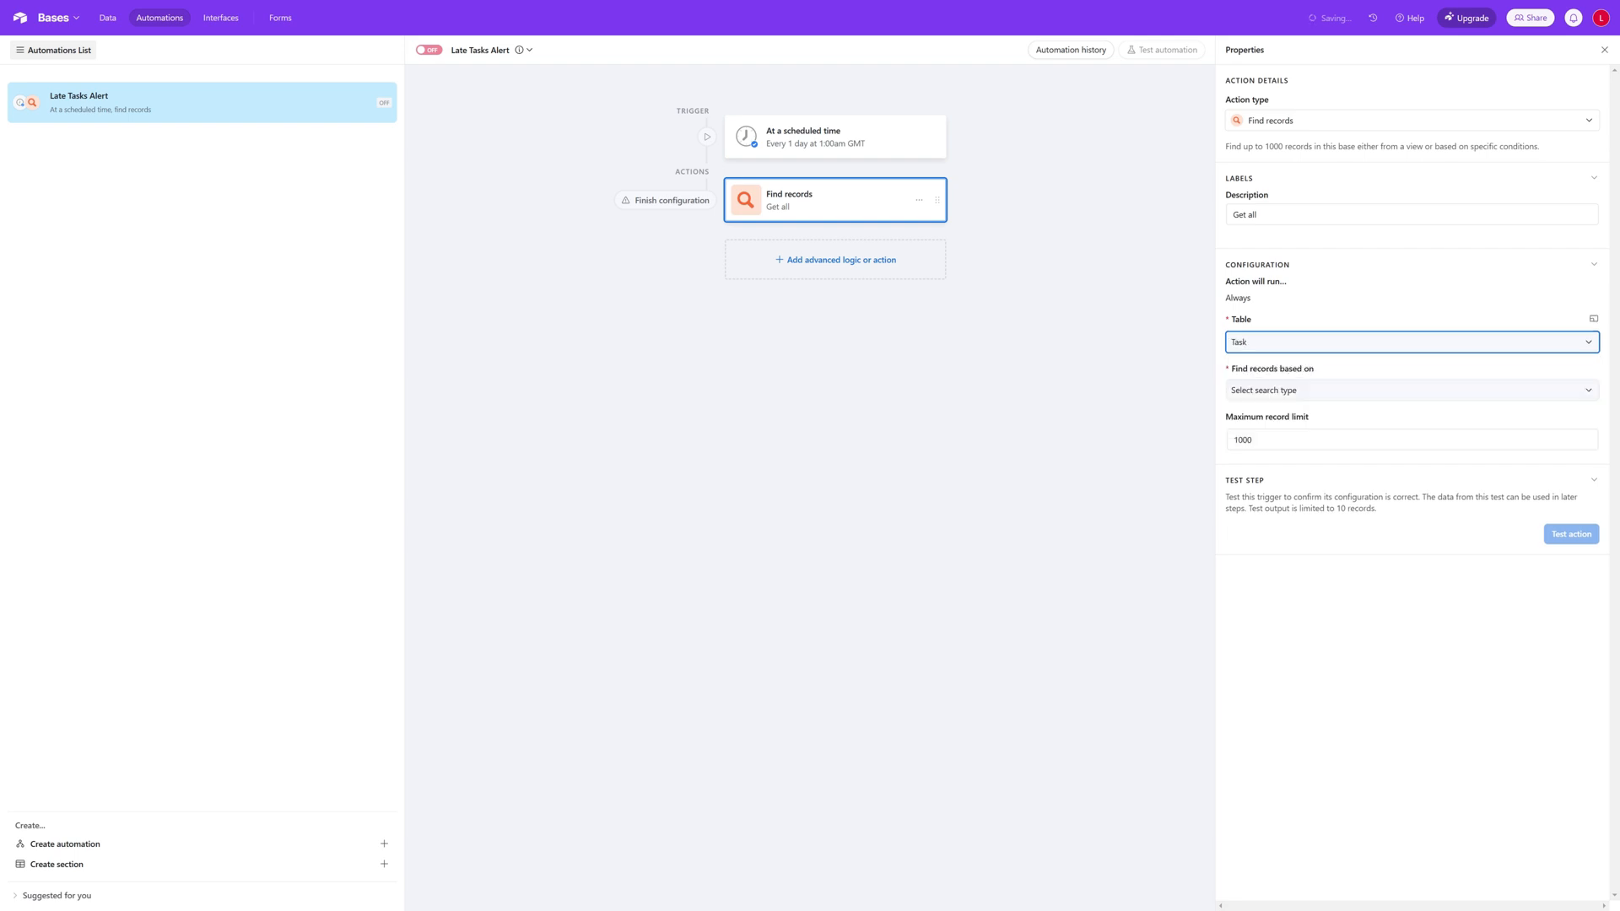
pyautogui.click(1304, 394)
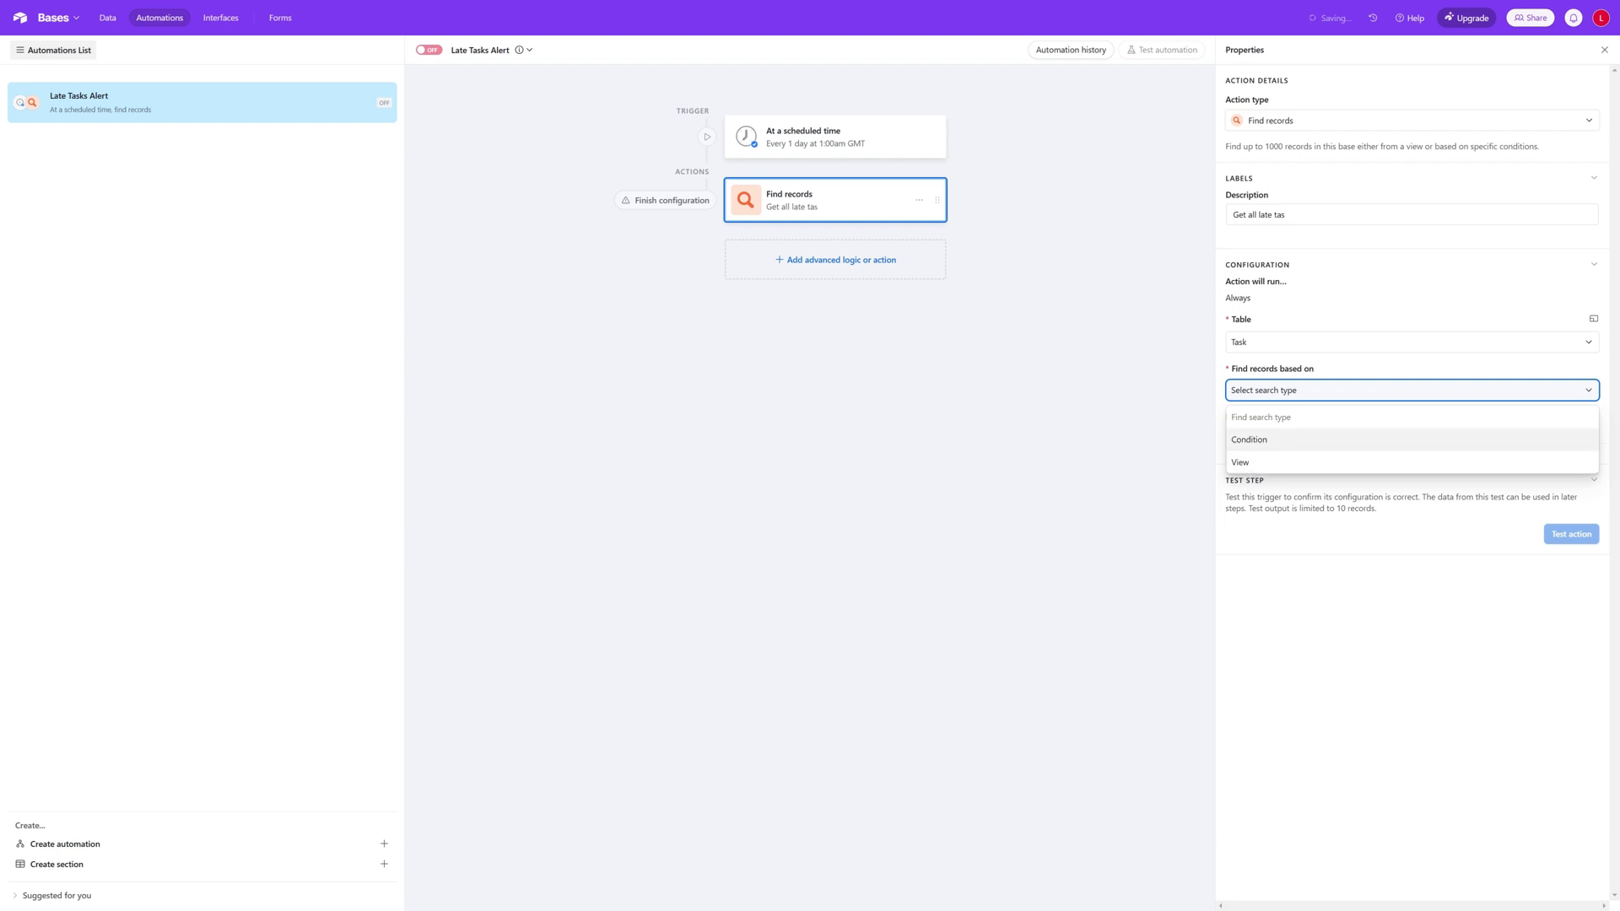
pyautogui.click(1356, 389)
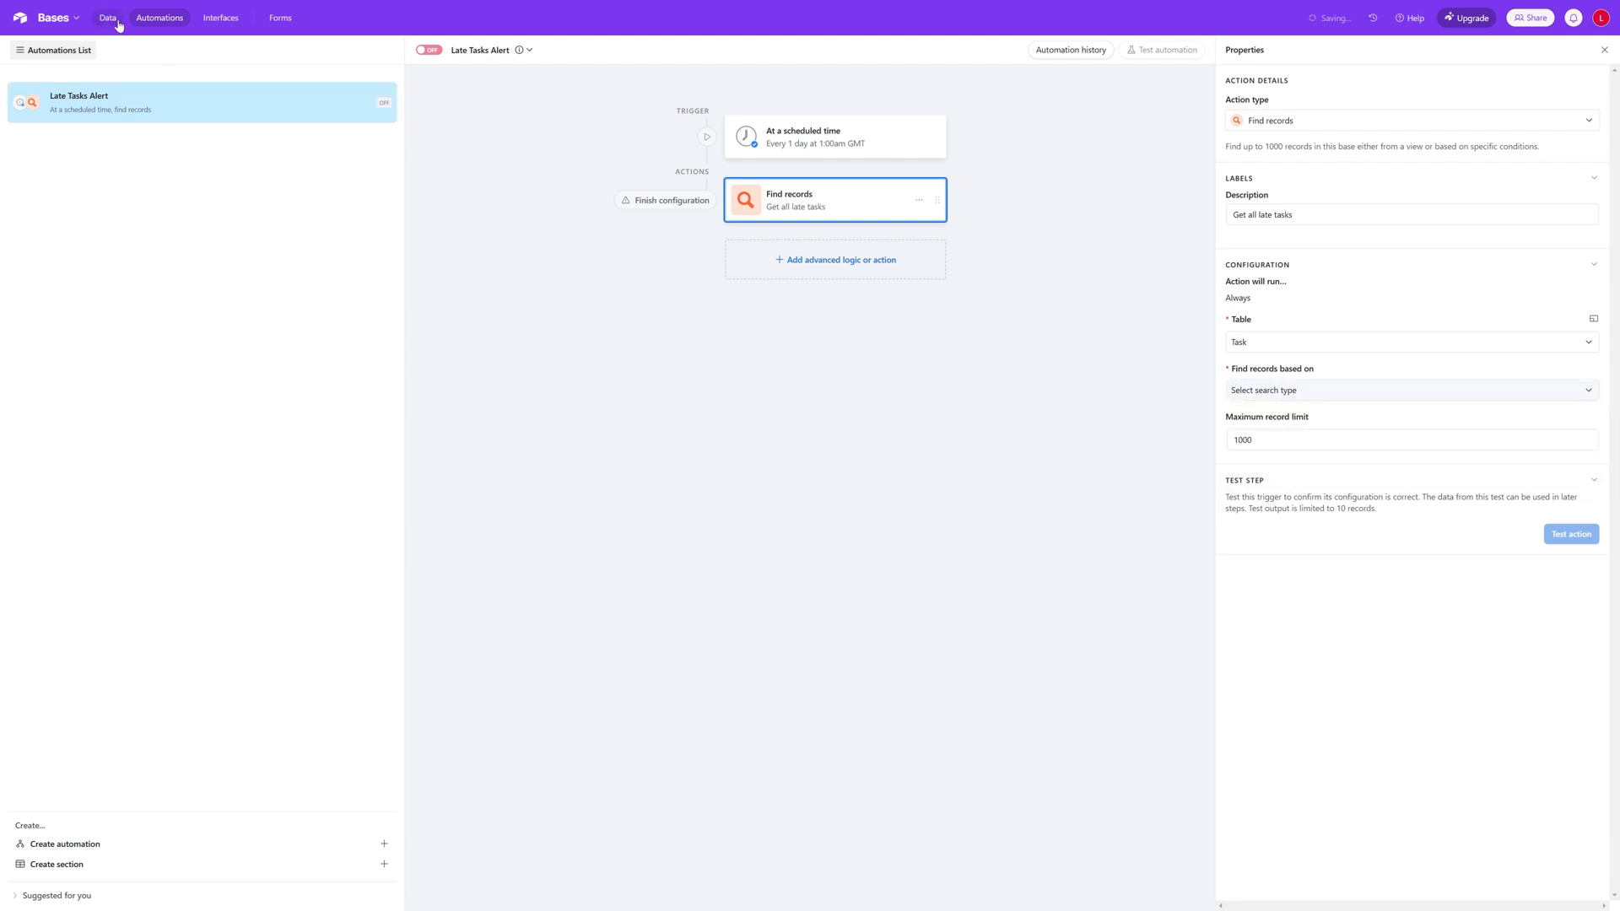
pyautogui.click(1369, 402)
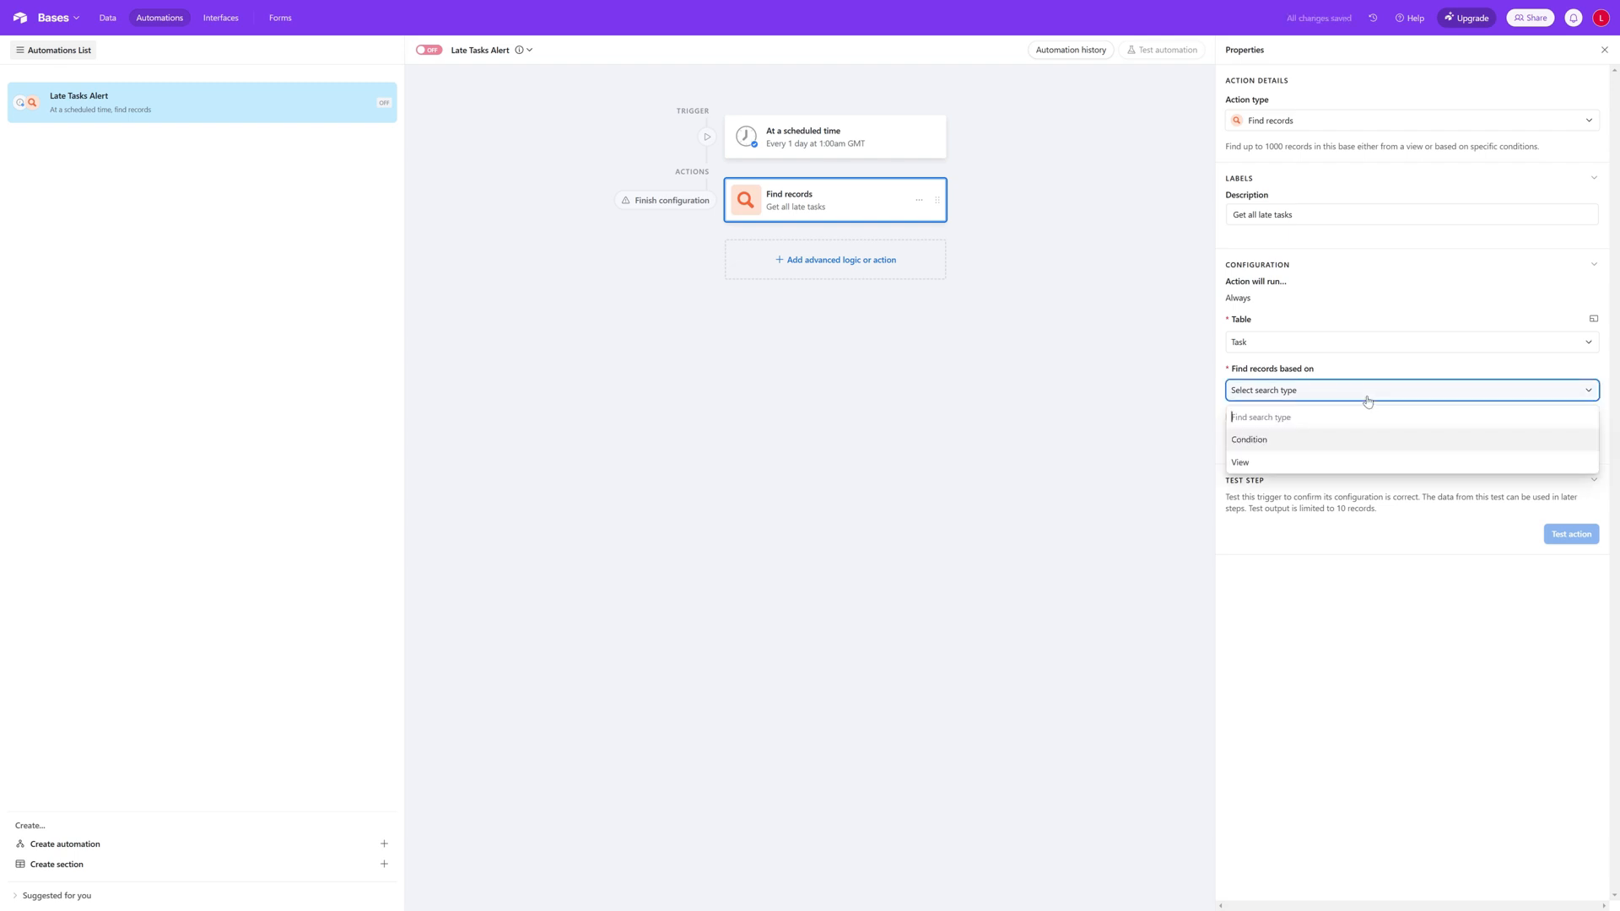
pyautogui.click(1263, 447)
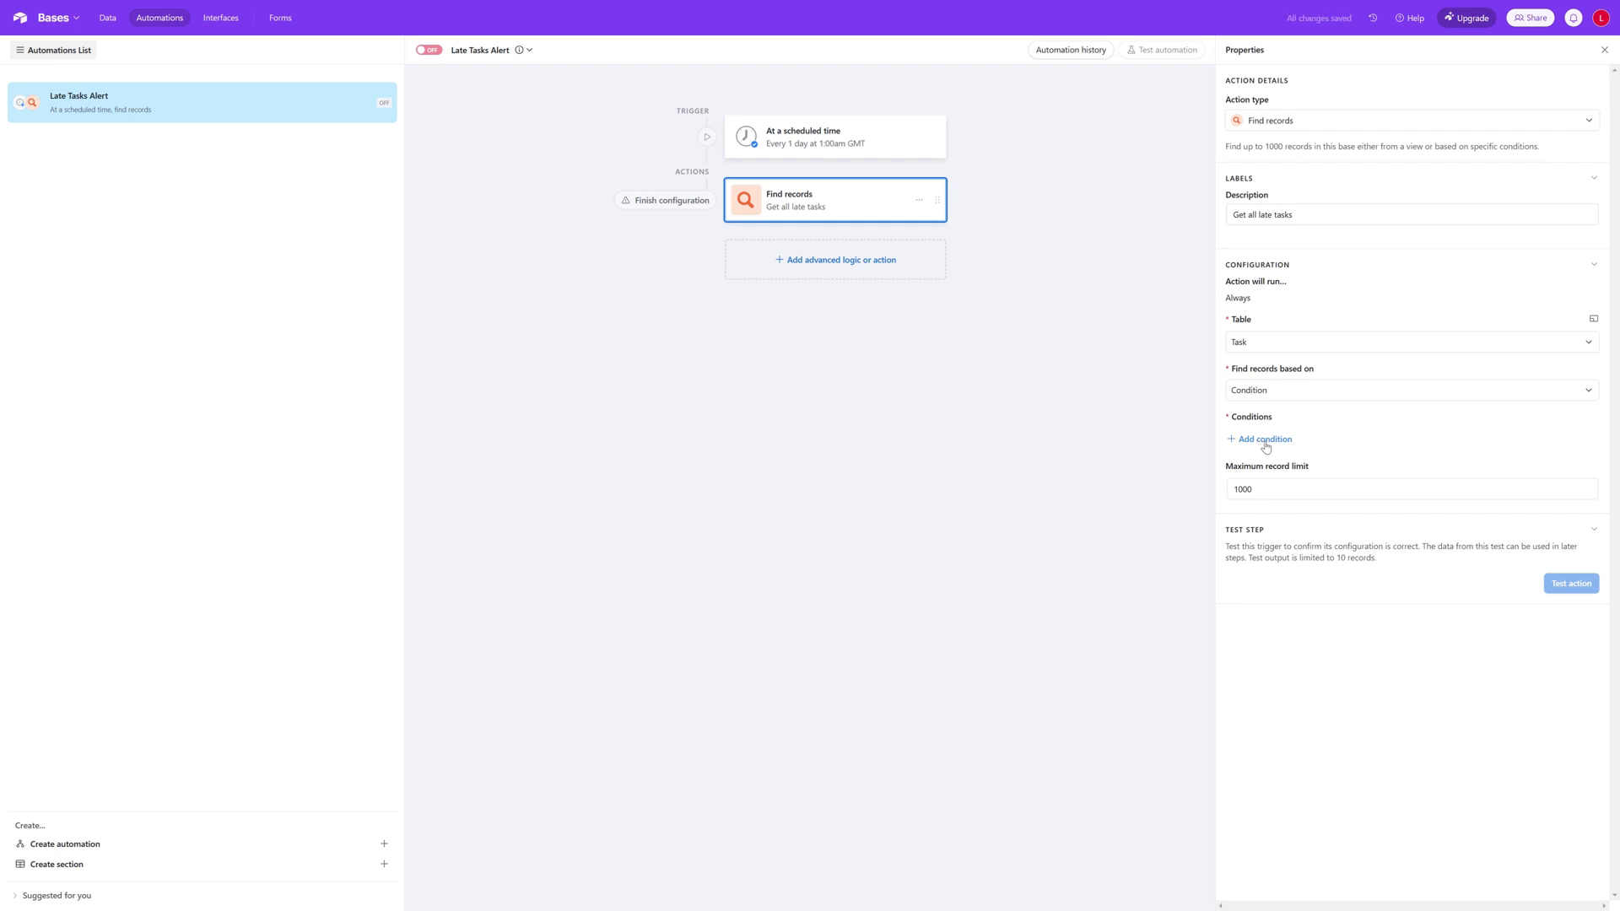
# Step: Add a condition to the record search so that End Date is before today
pyautogui.click(1265, 439)
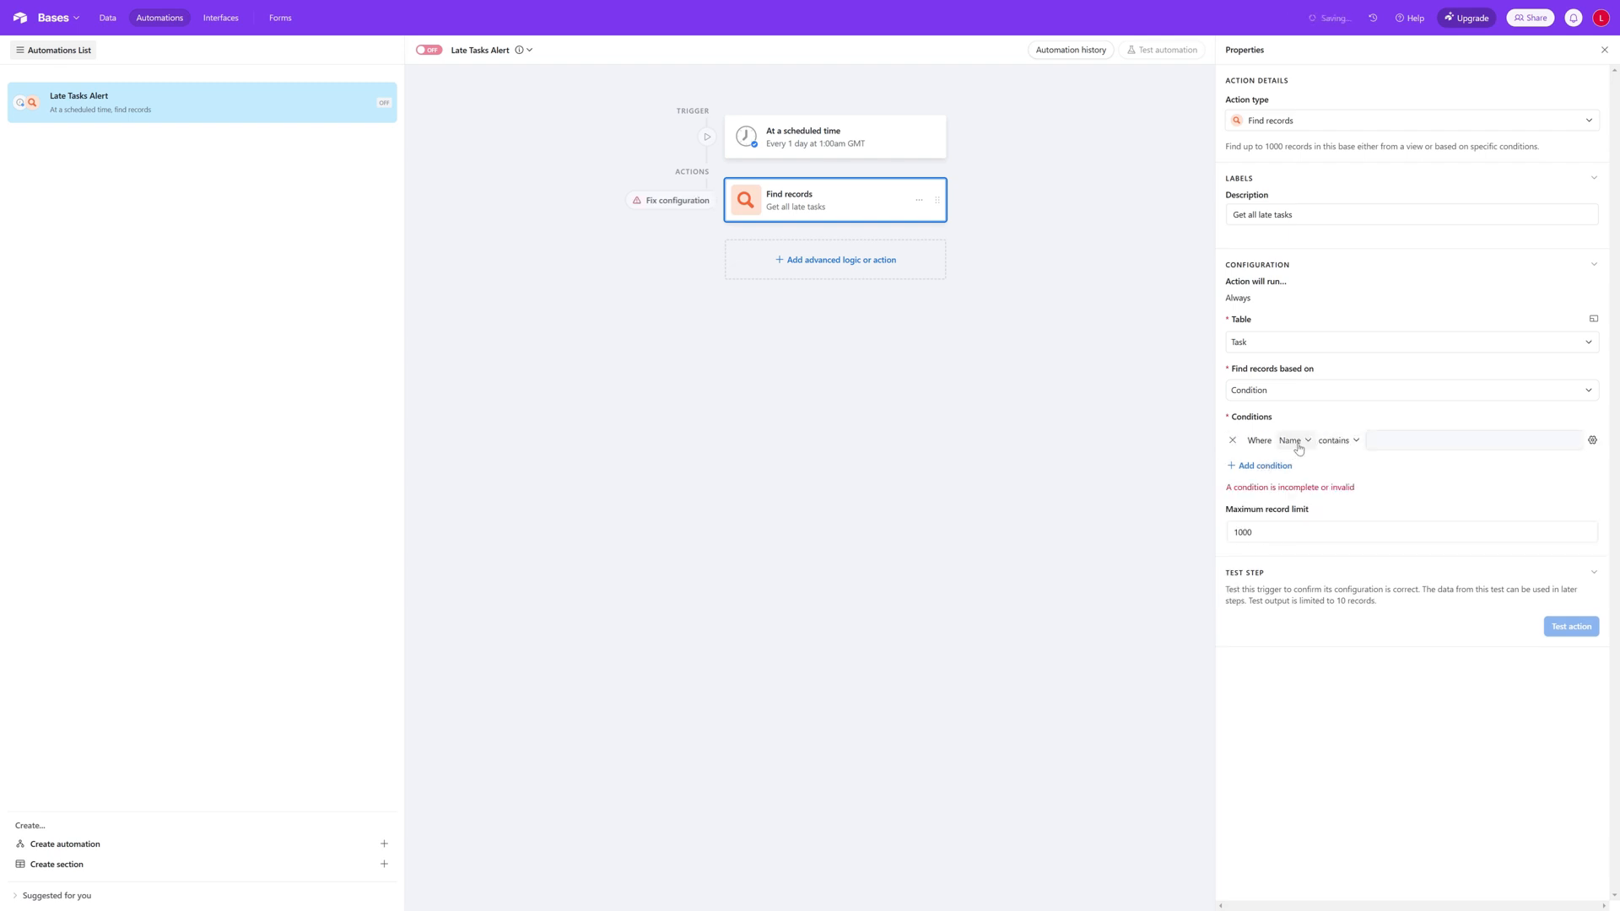
pyautogui.click(1295, 441)
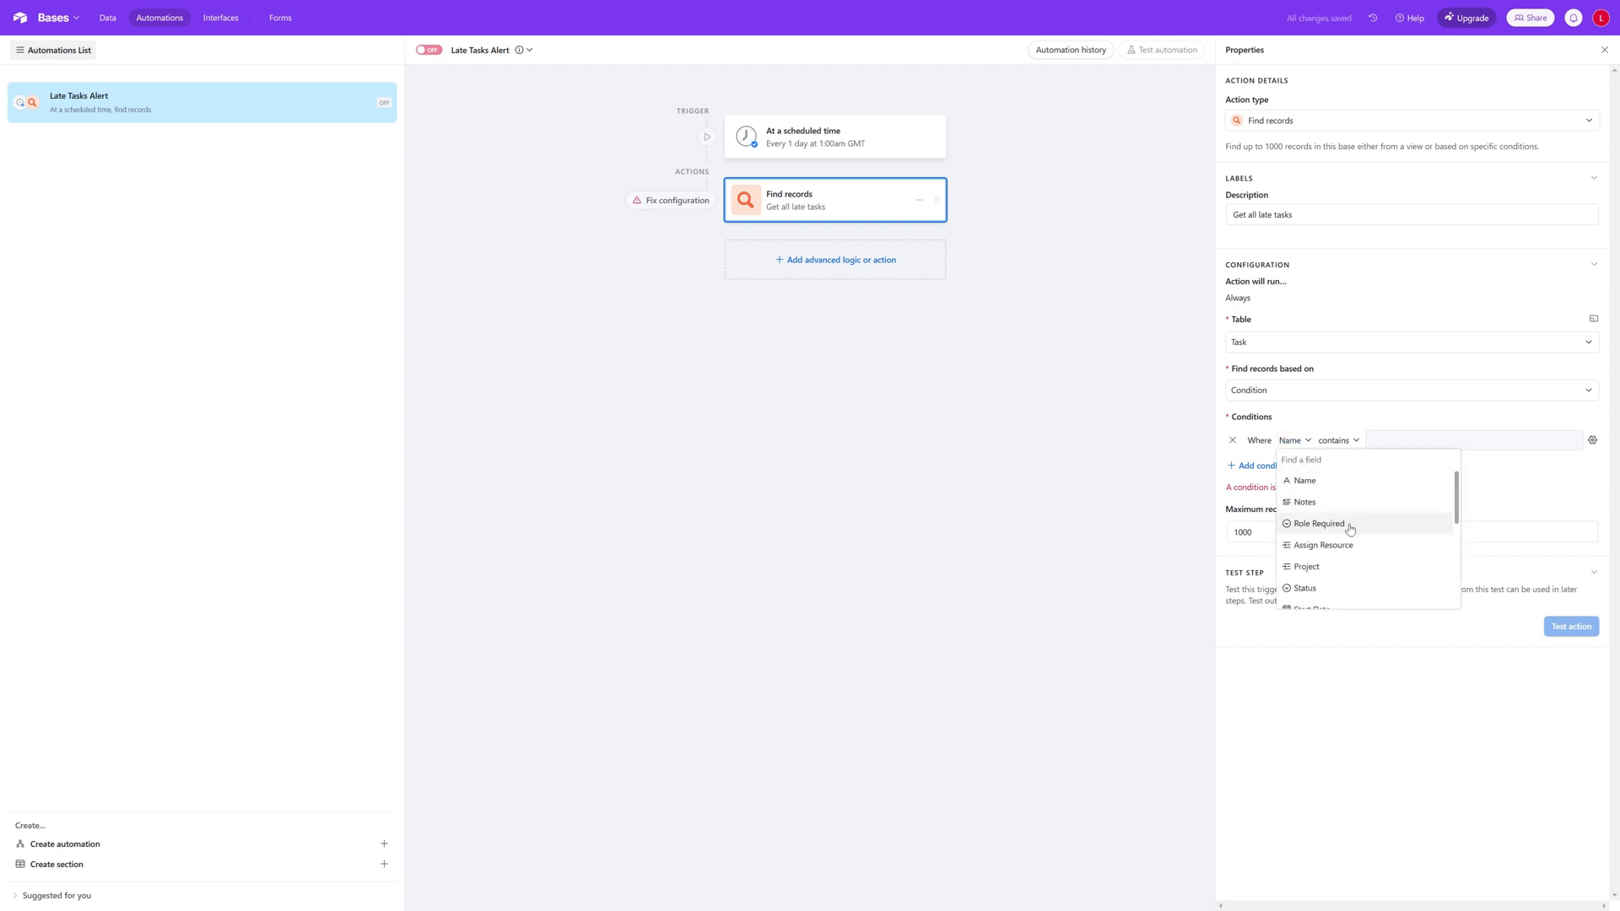
pyautogui.write('end')
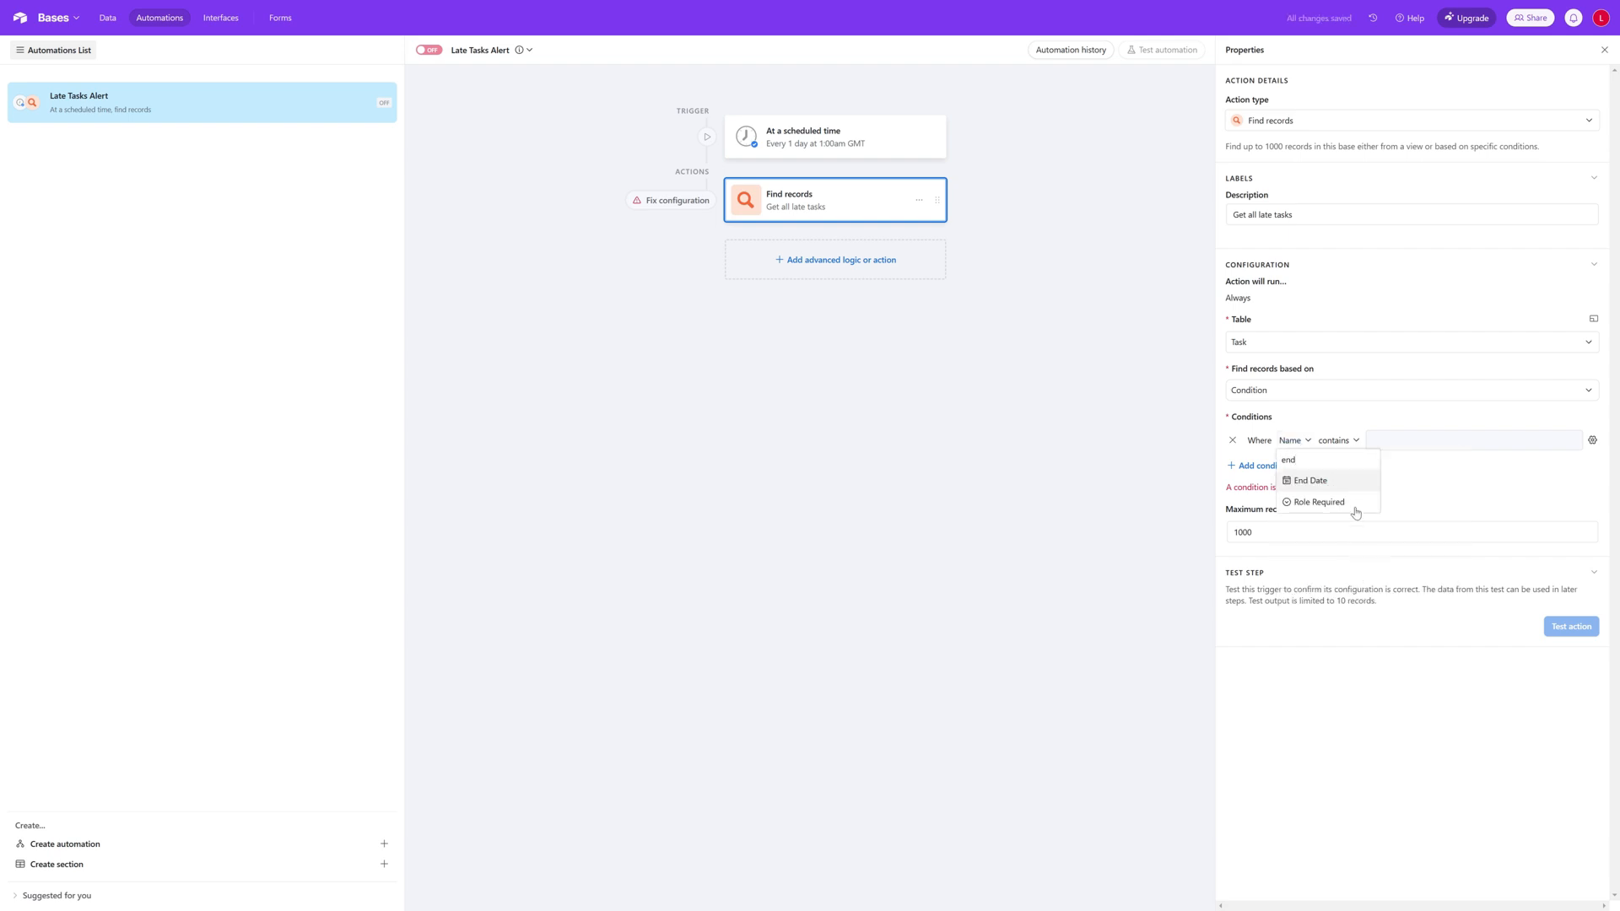
pyautogui.click(1337, 484)
pyautogui.click(1341, 442)
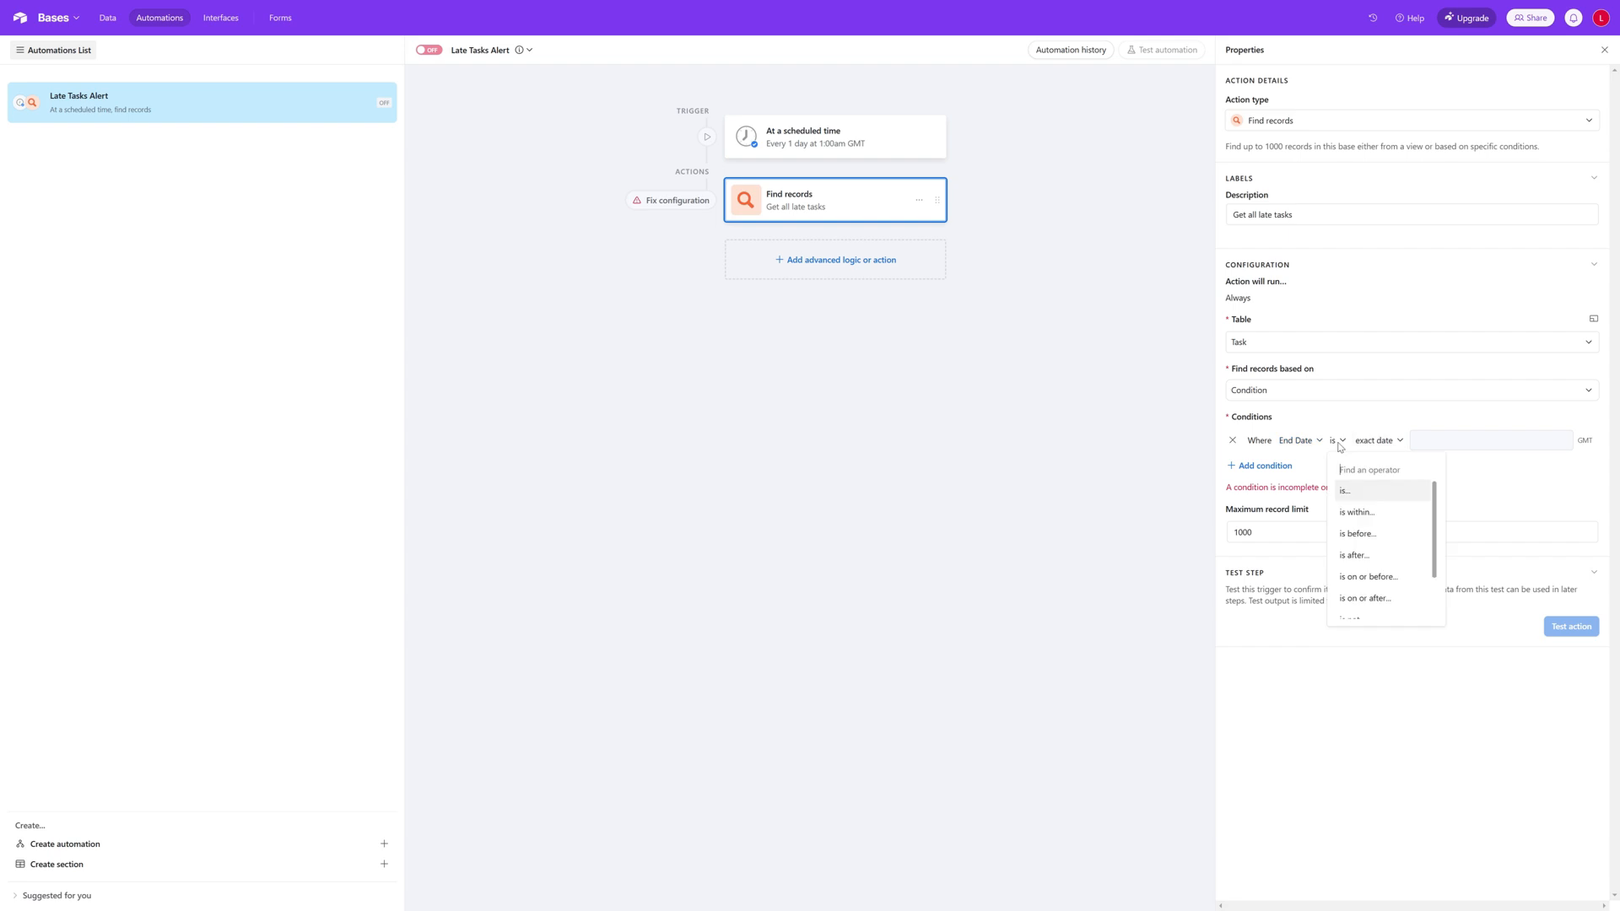
pyautogui.click(1382, 534)
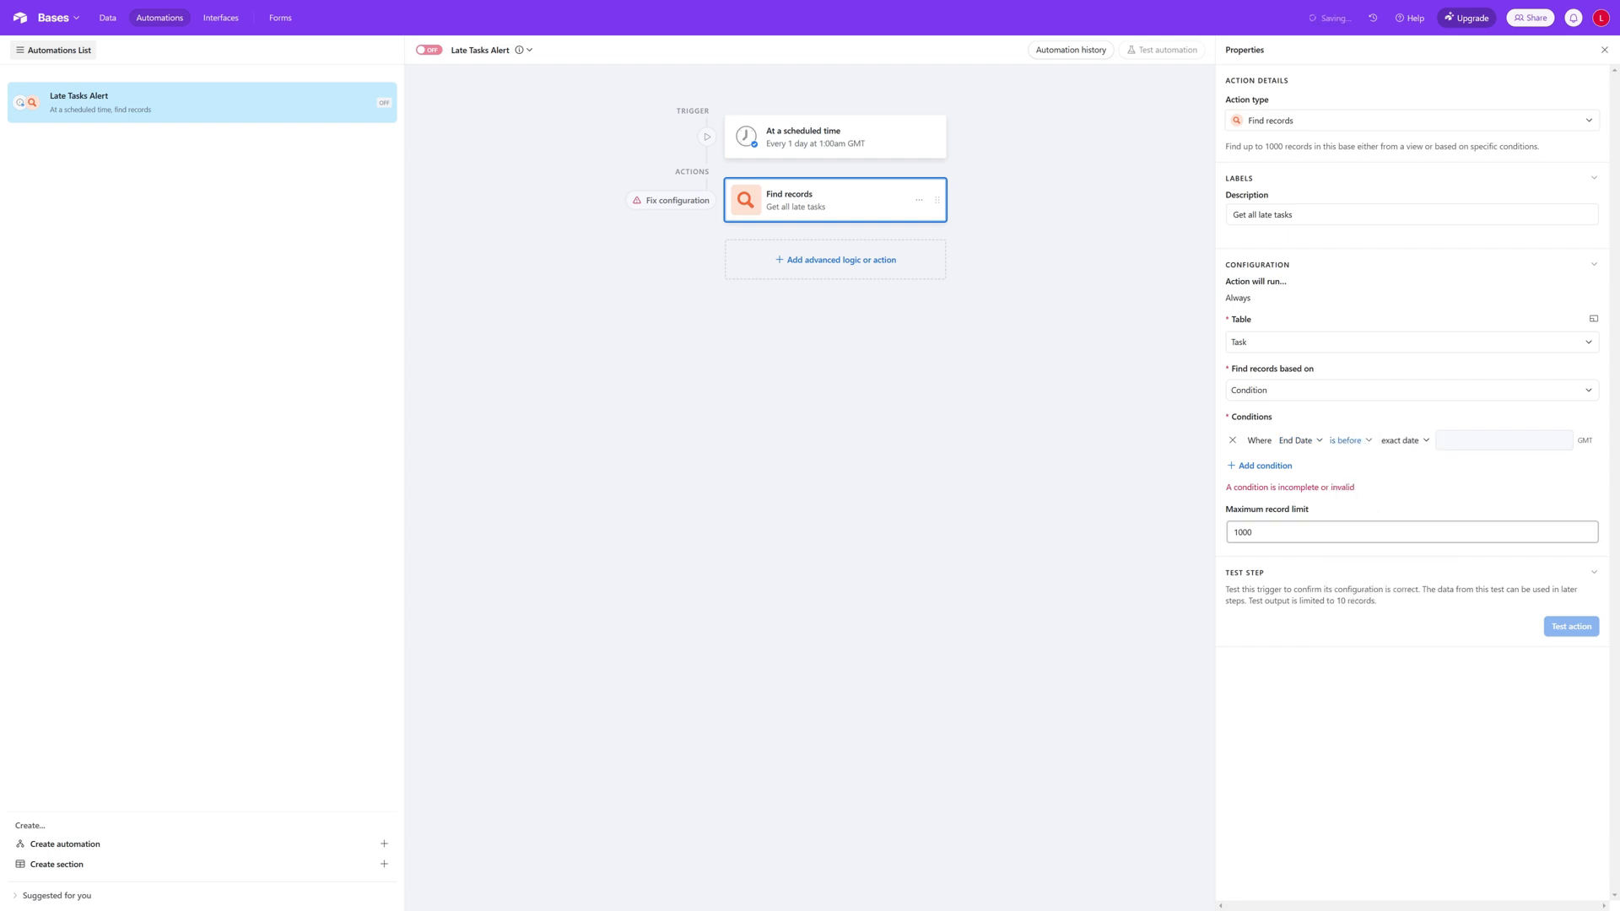
pyautogui.click(1415, 443)
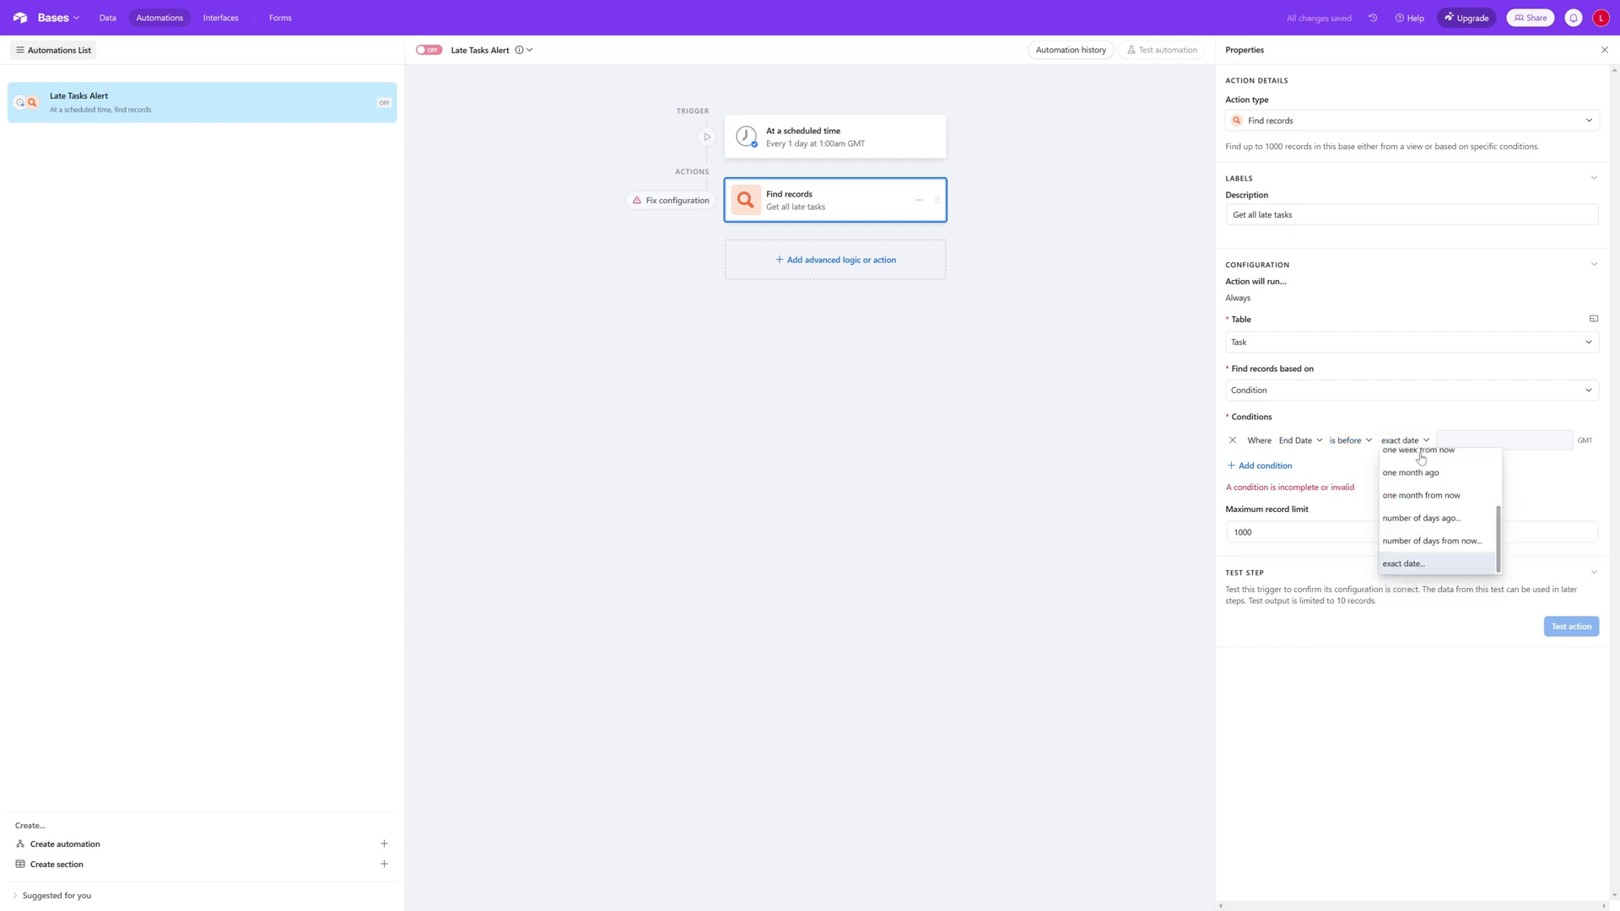
pyautogui.scroll(3, 1433, 519)
pyautogui.click(1421, 467)
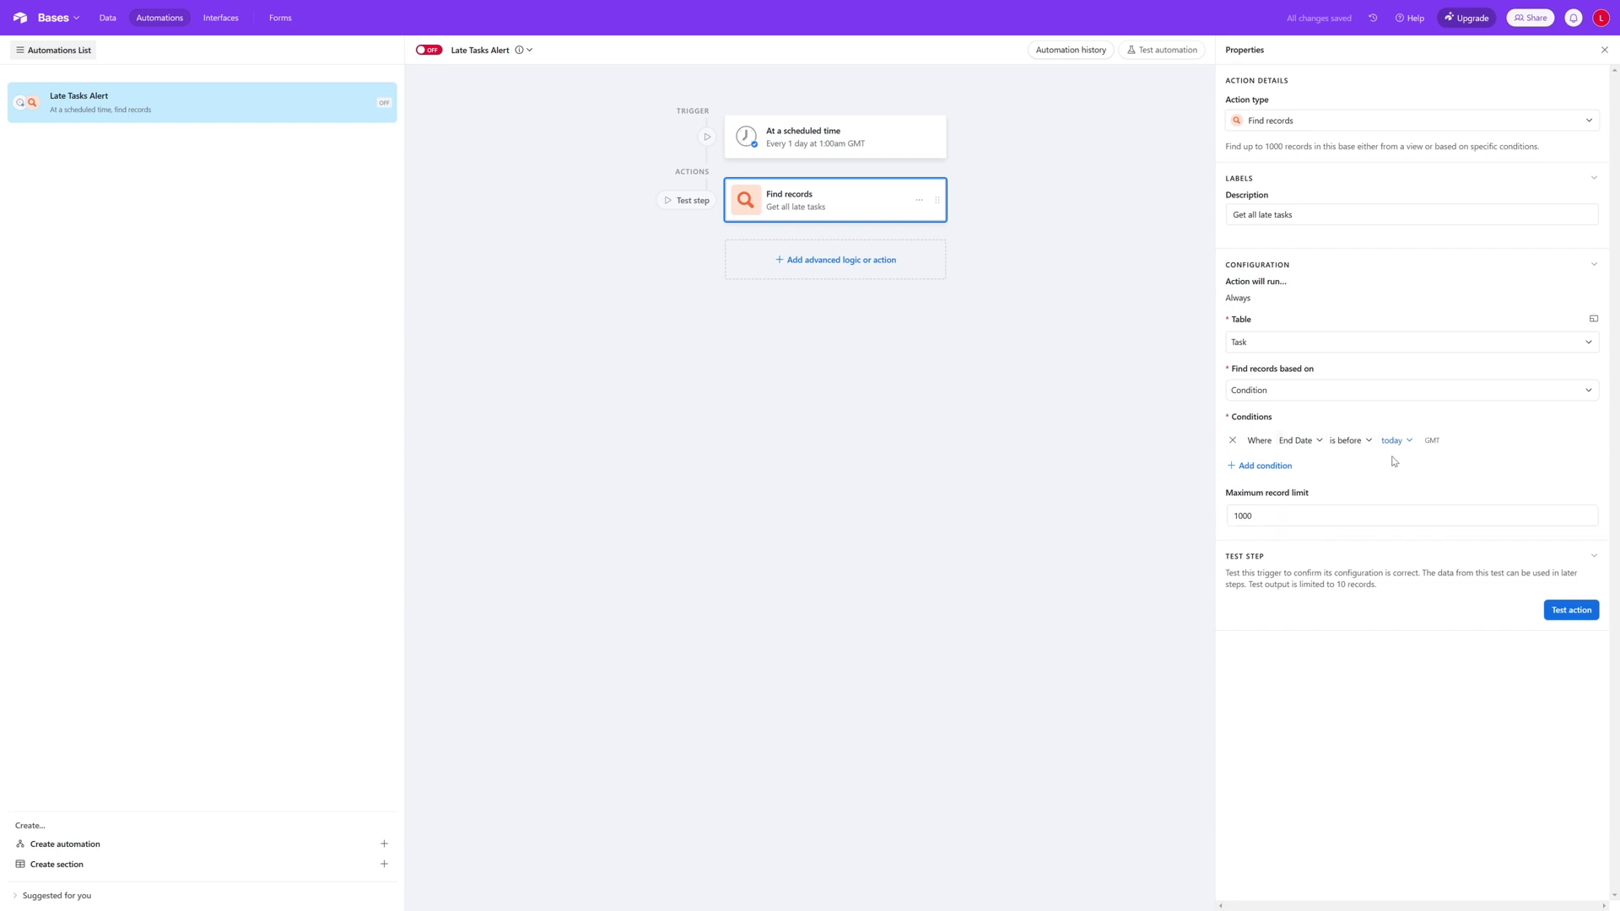
# Step: Add a second condition to the record search so that Status is not Complete
pyautogui.click(1265, 471)
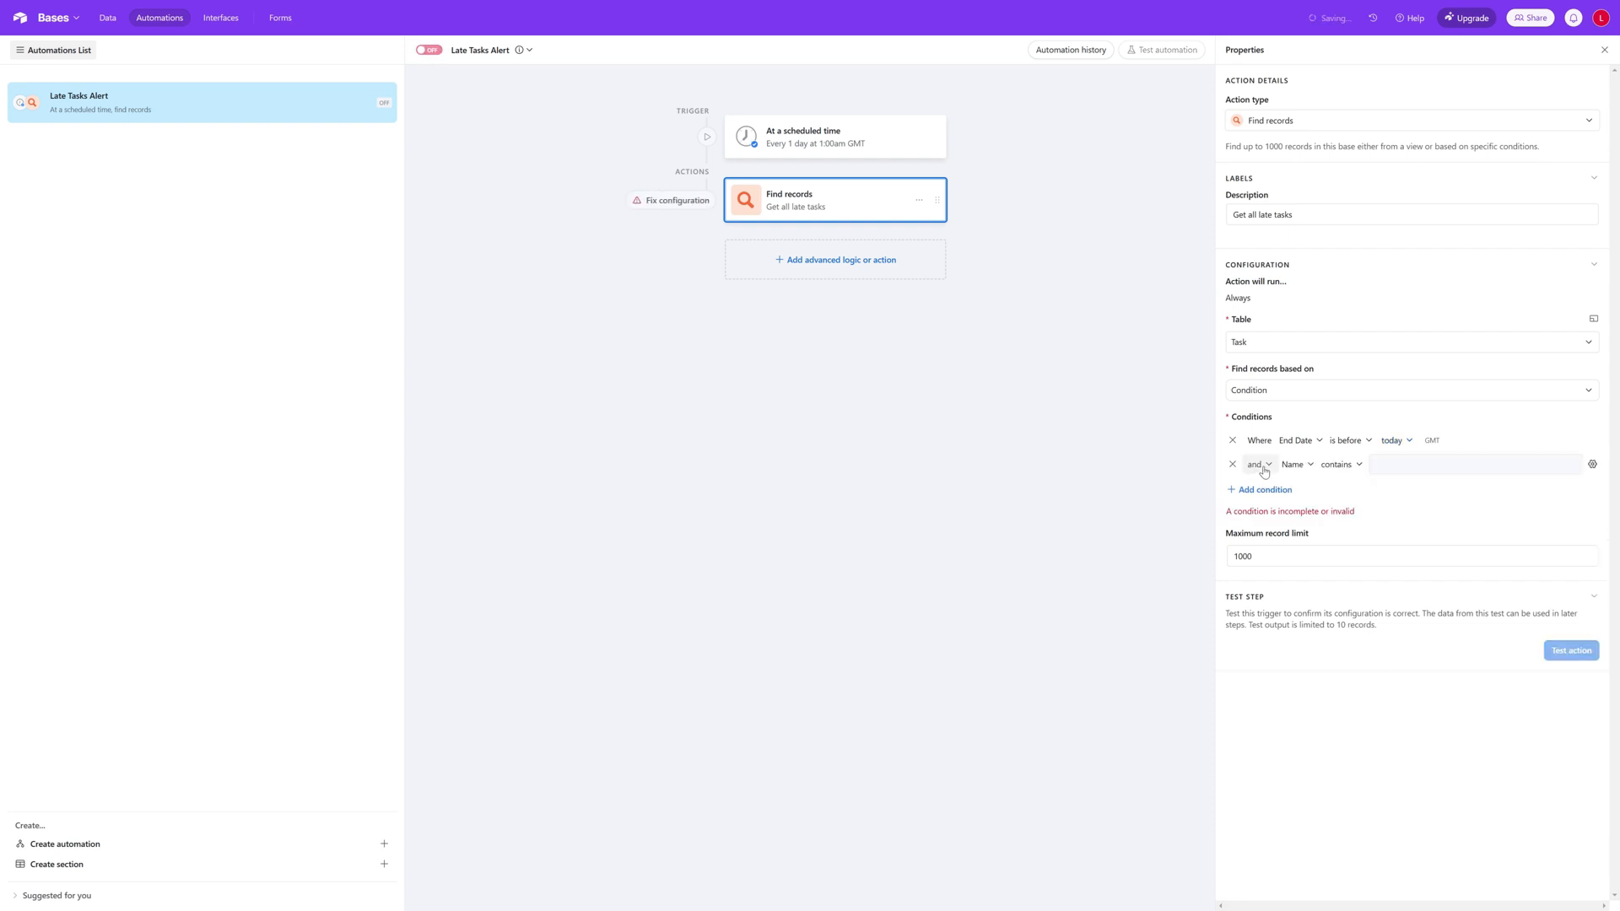
pyautogui.click(1308, 470)
pyautogui.scroll(-1, 1374, 531)
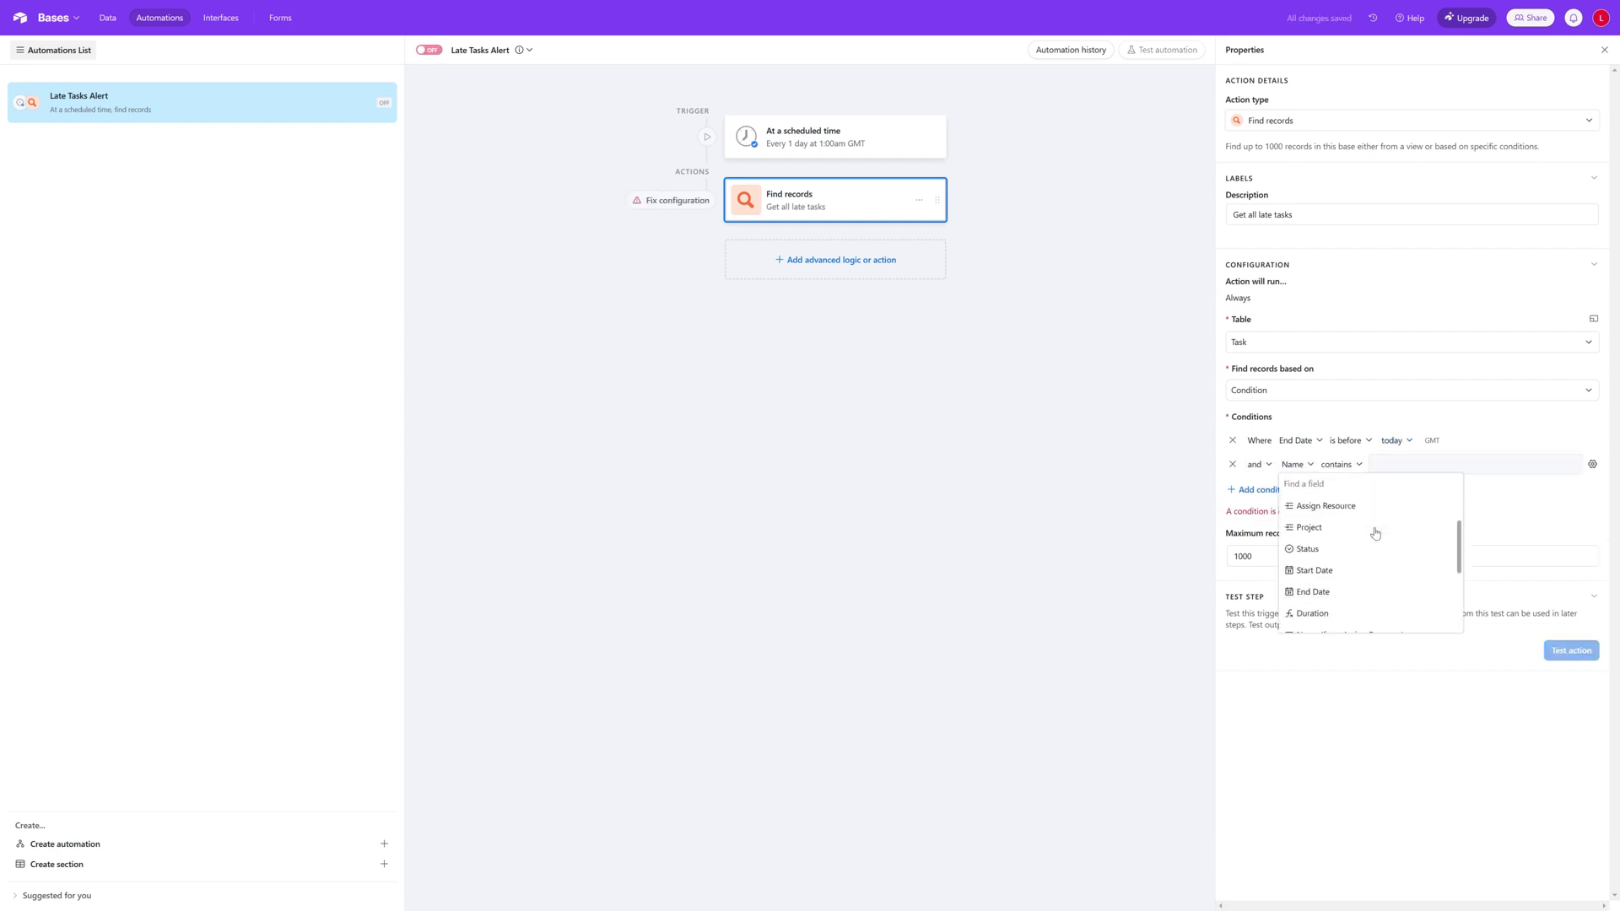
pyautogui.click(1349, 546)
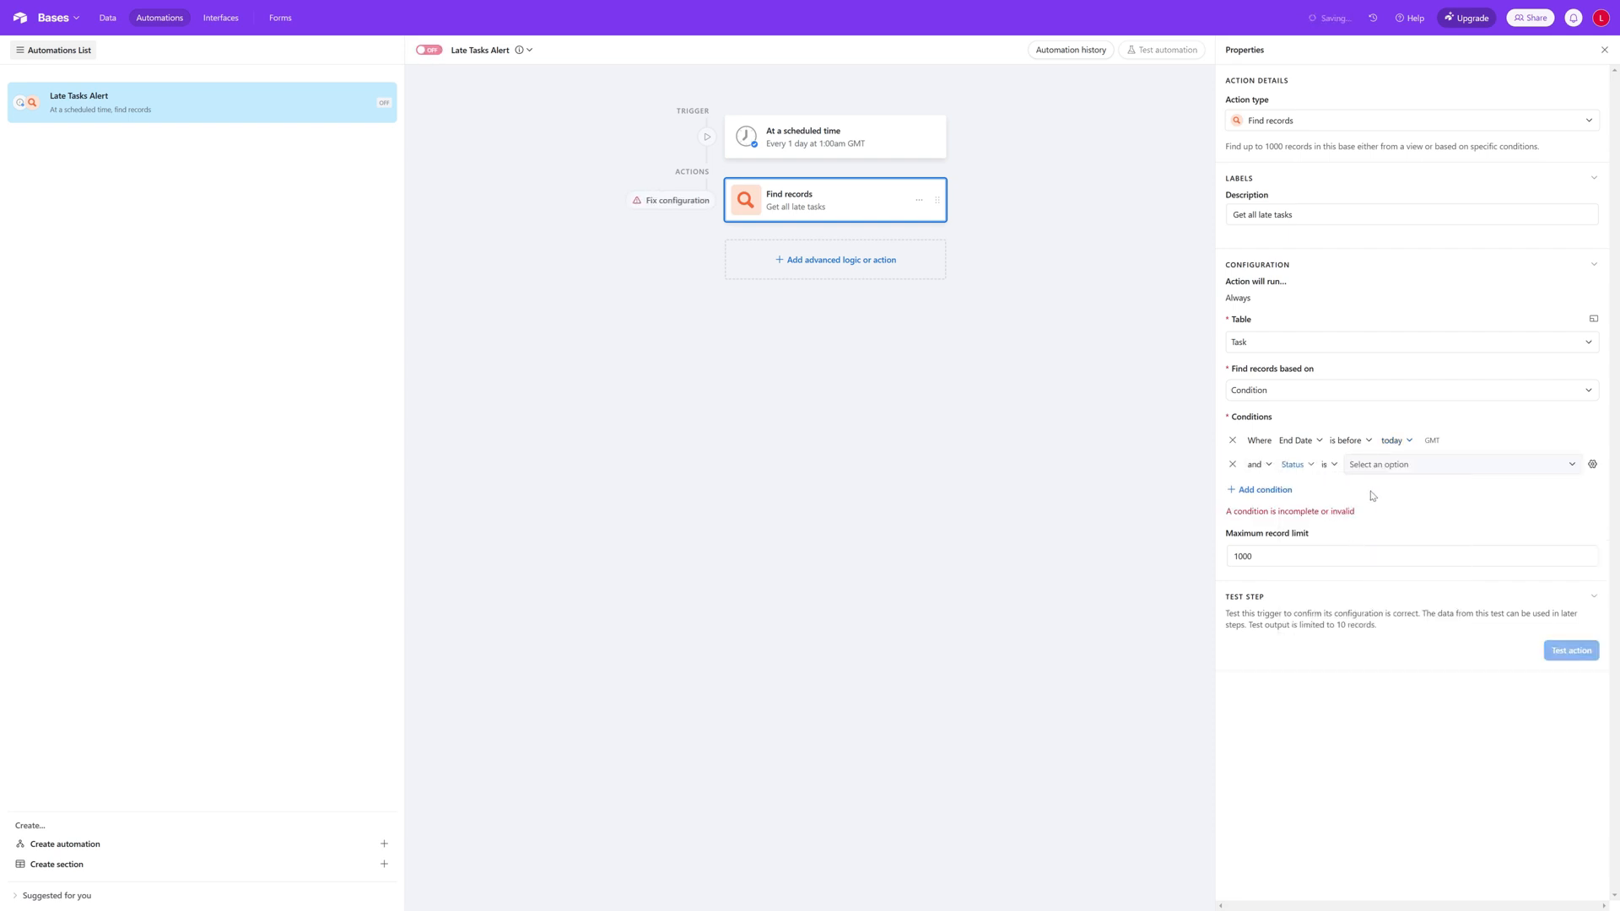
pyautogui.click(1335, 465)
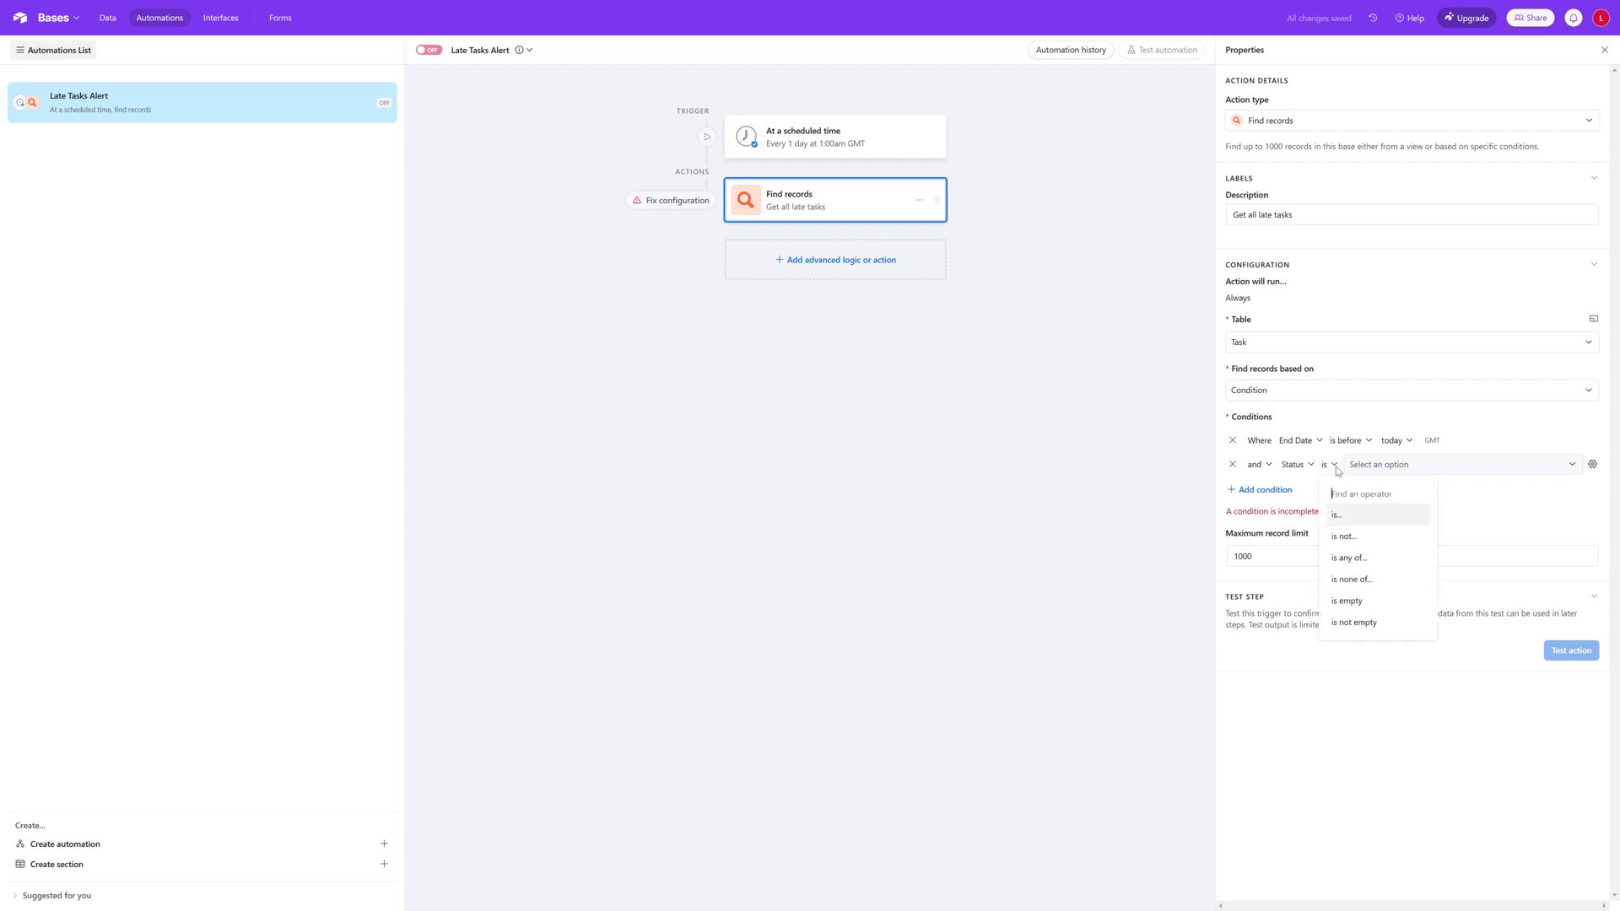
pyautogui.click(1372, 538)
pyautogui.click(1419, 470)
pyautogui.click(1416, 562)
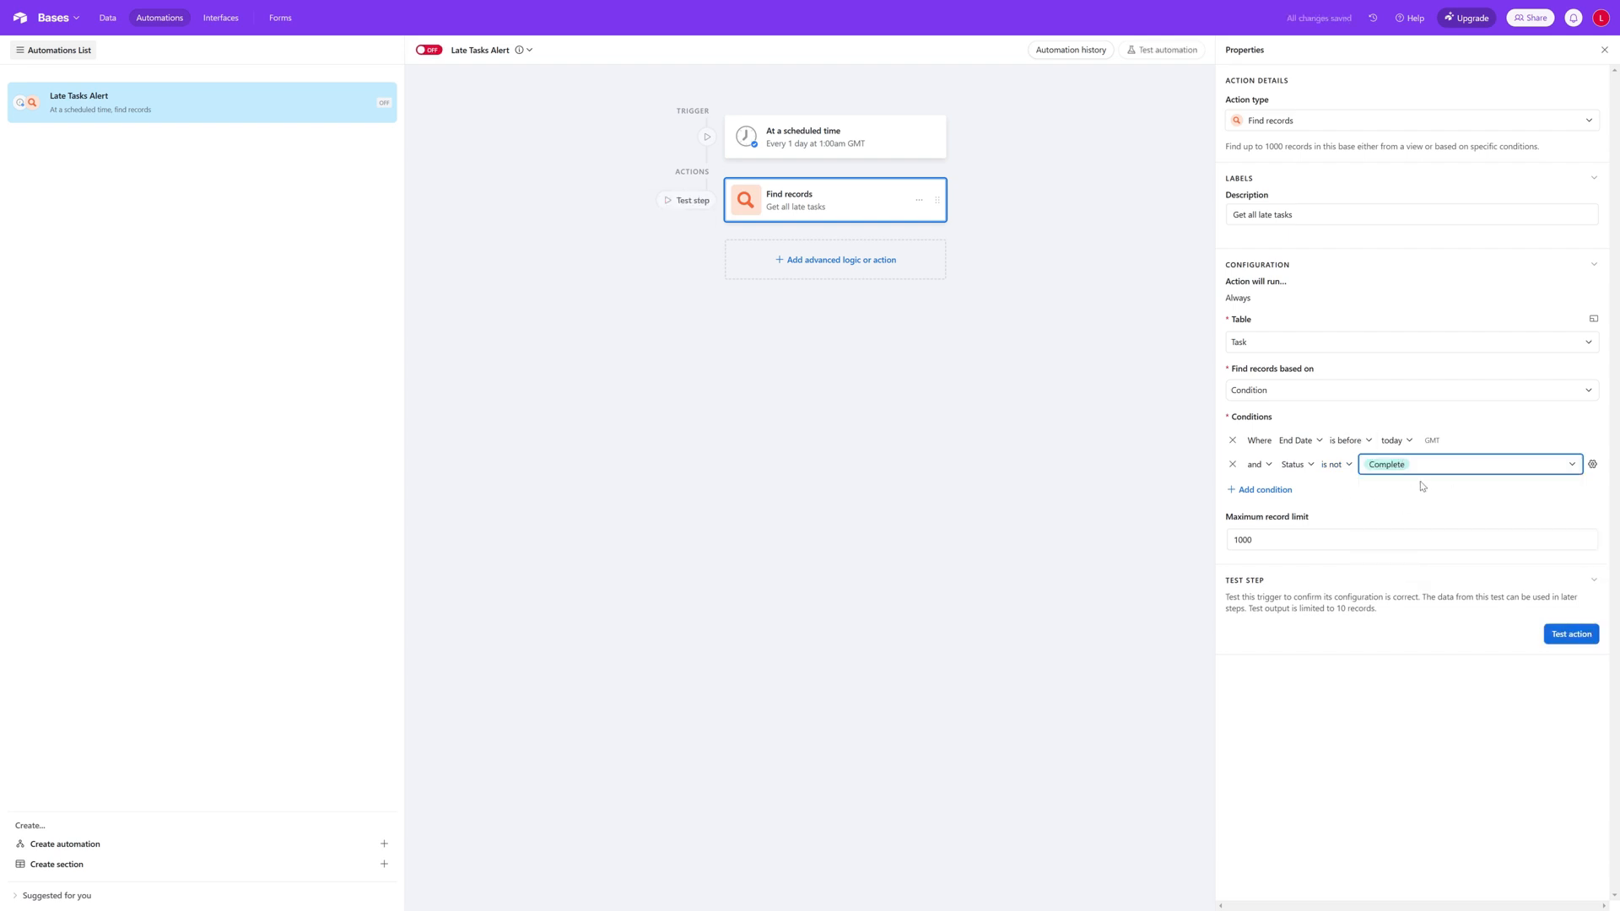
# Step: Test the Find records action and review the End Date of the found records, closing the results
pyautogui.click(1568, 637)
pyautogui.click(1567, 637)
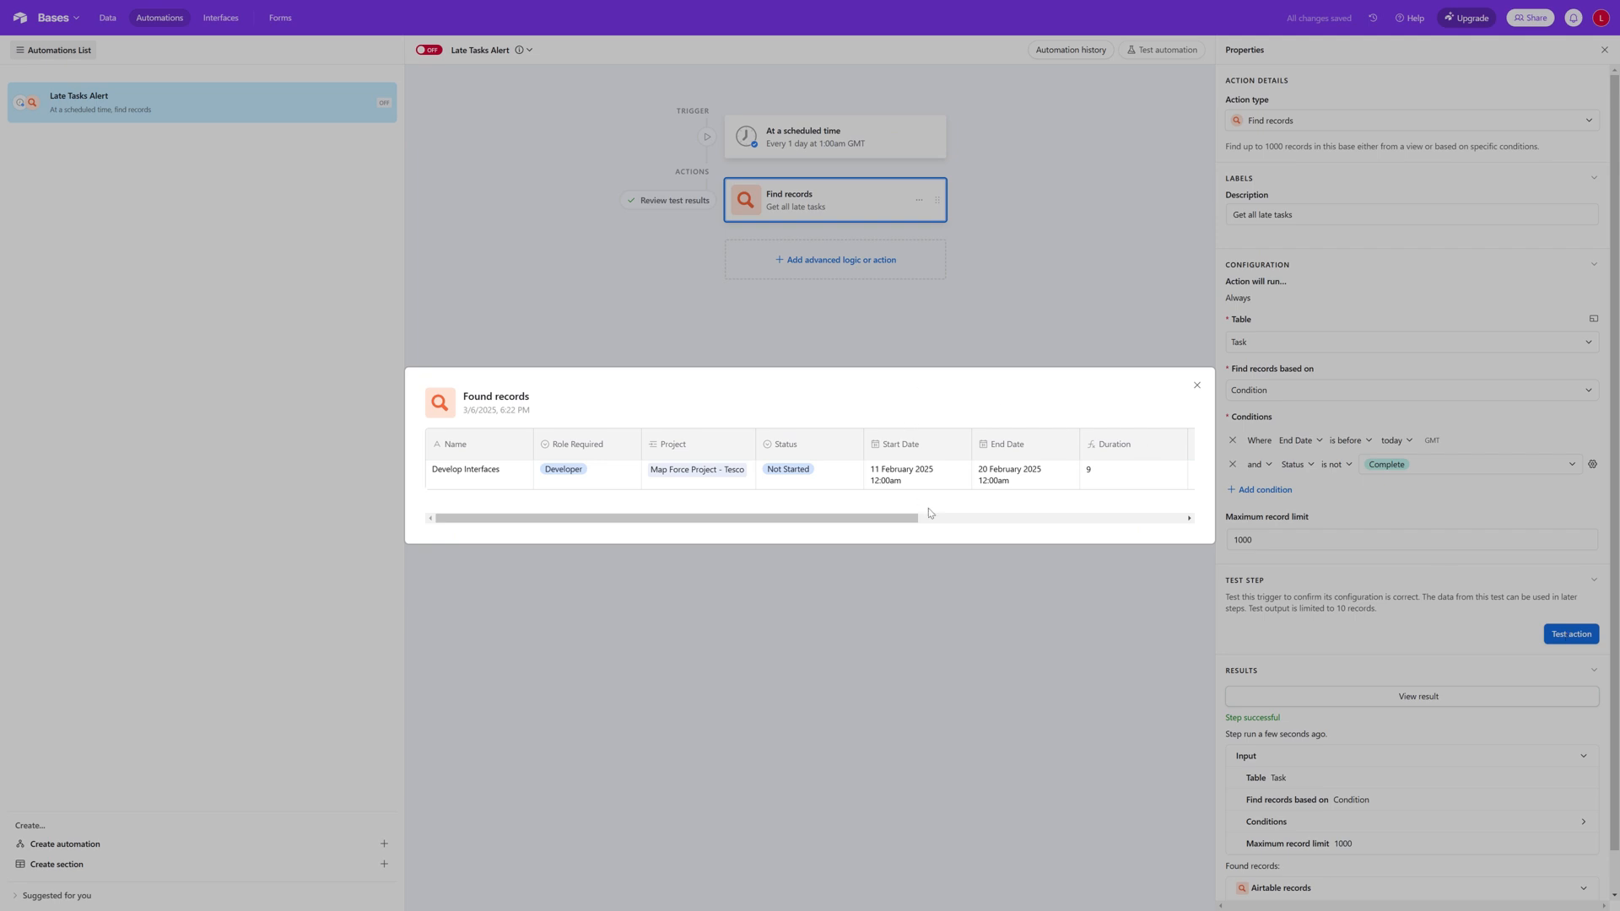
pyautogui.tripleClick(1015, 481)
pyautogui.click(1042, 487)
pyautogui.click(1196, 386)
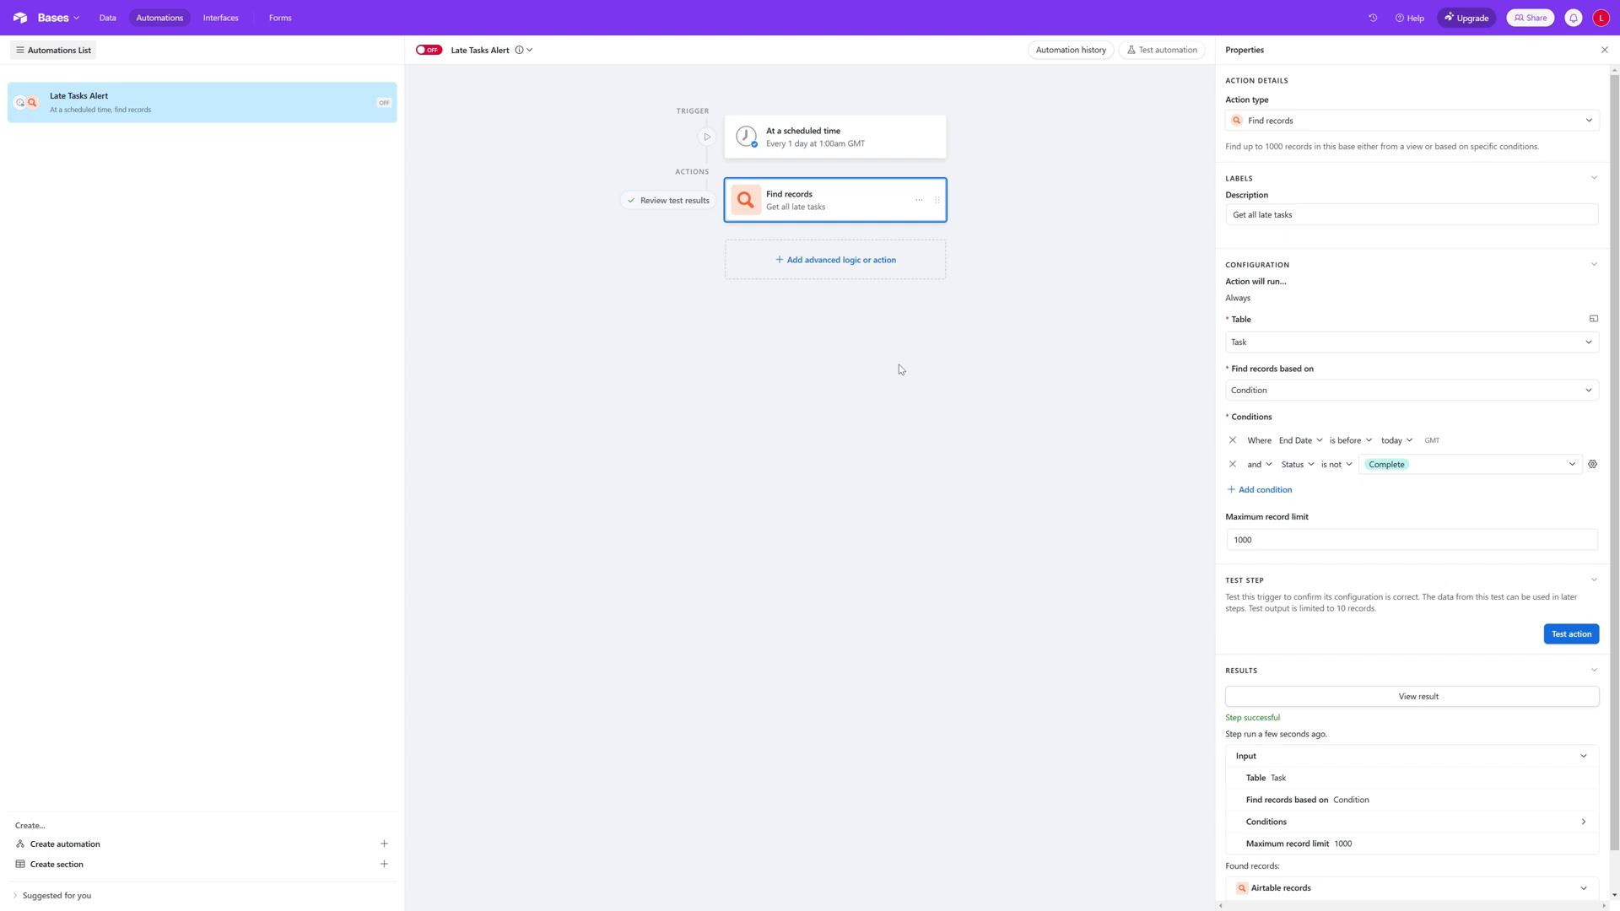
# Step: Add a repeating group after Find records that uses its list of records as the input list
pyautogui.click(870, 266)
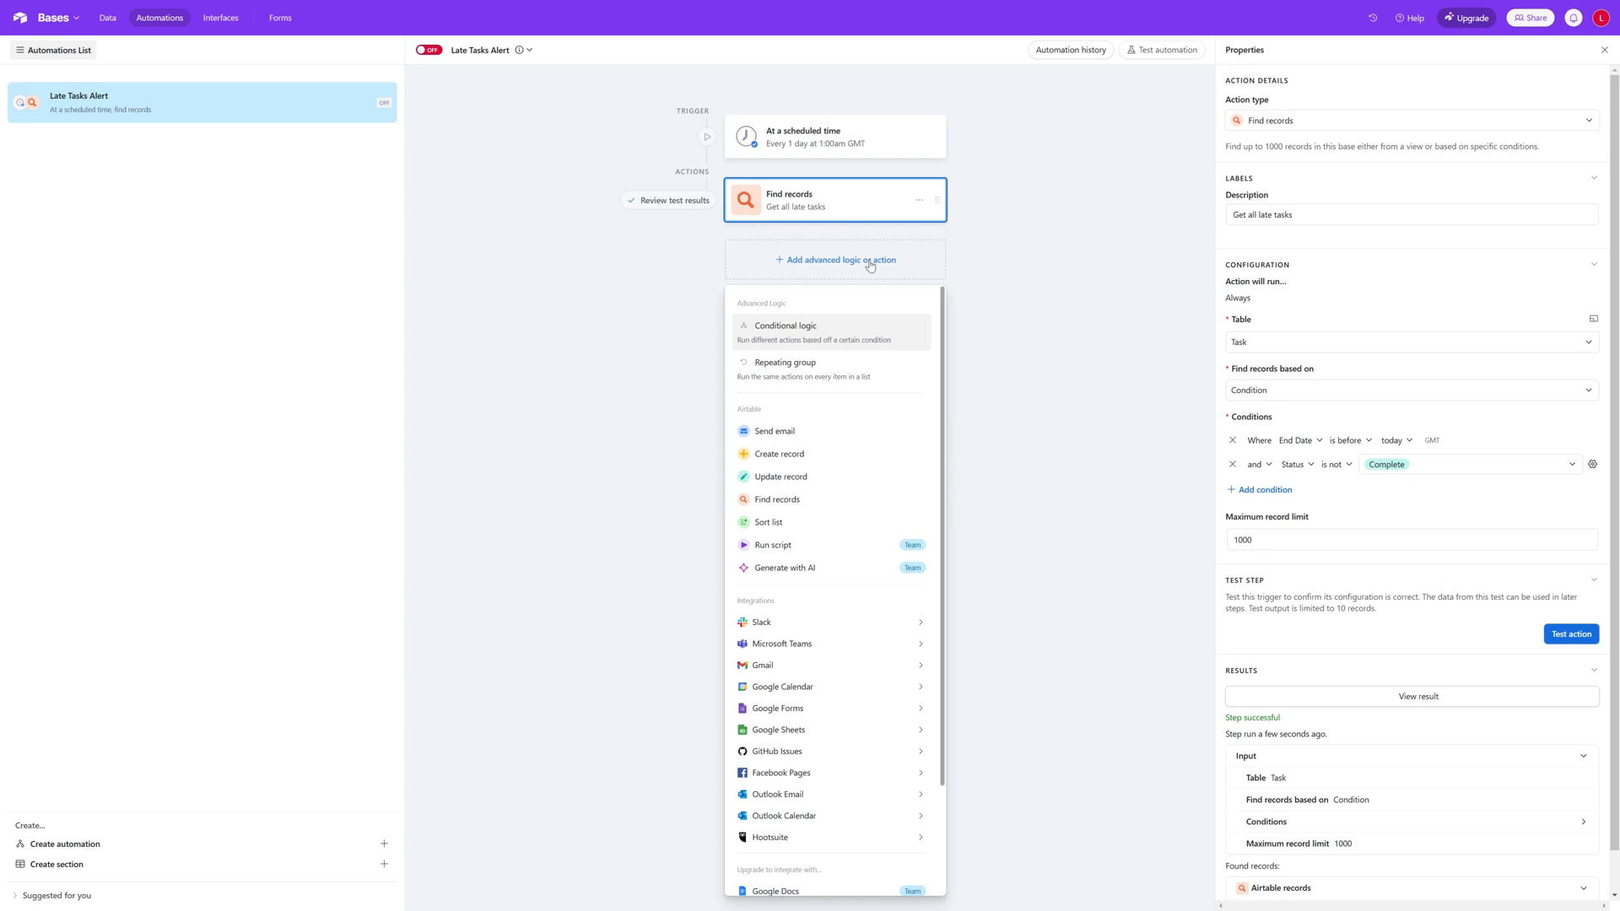
pyautogui.click(857, 385)
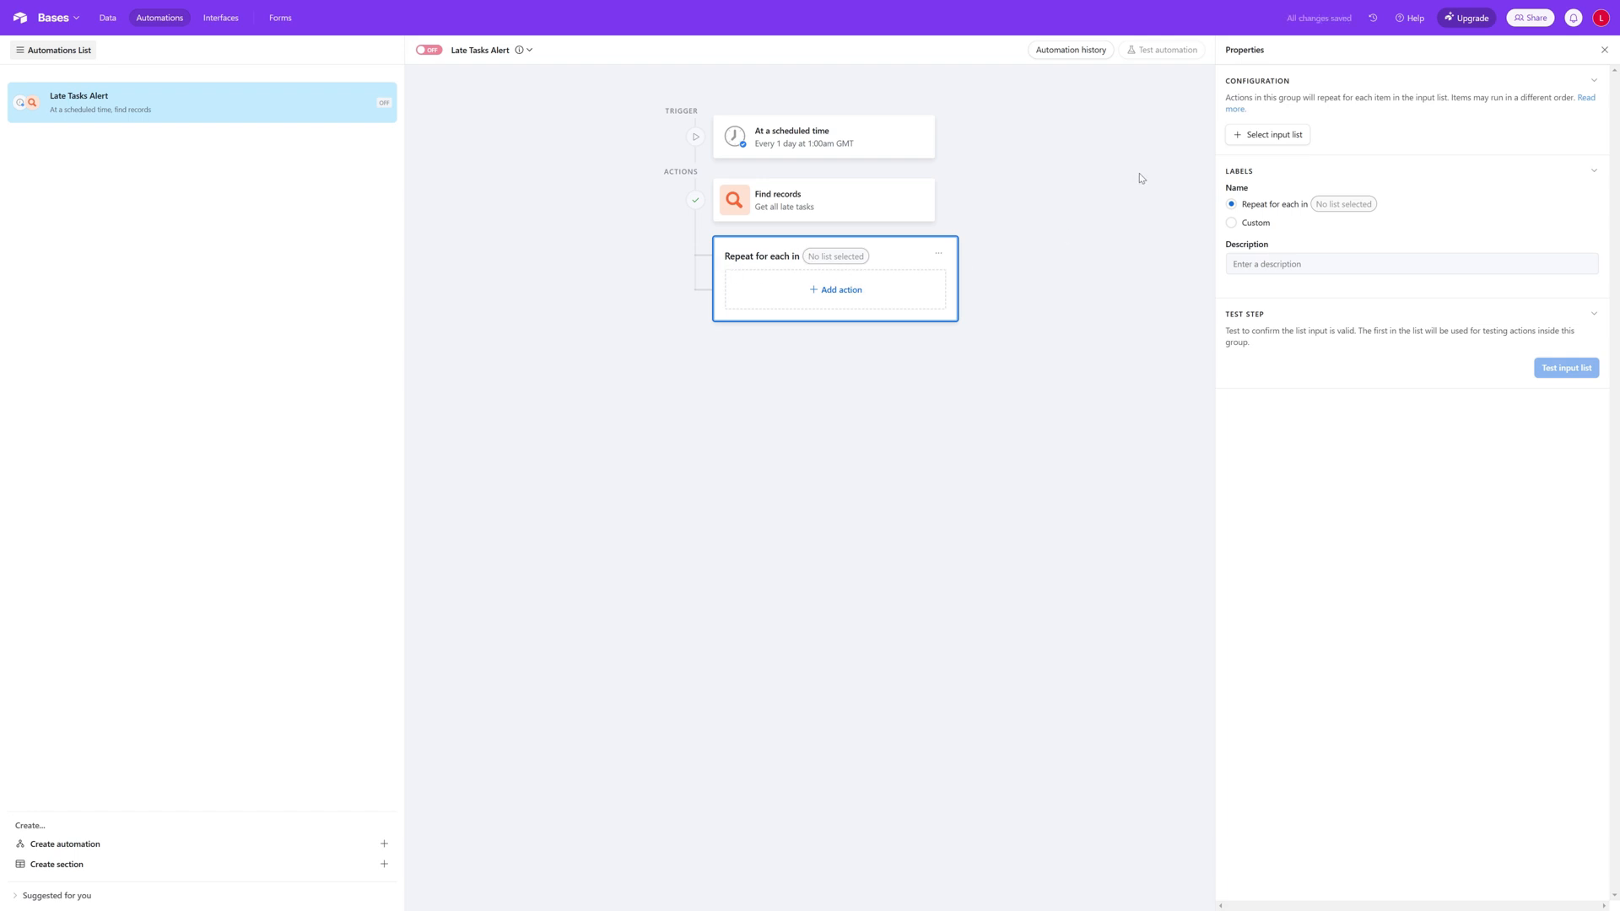
pyautogui.click(1286, 140)
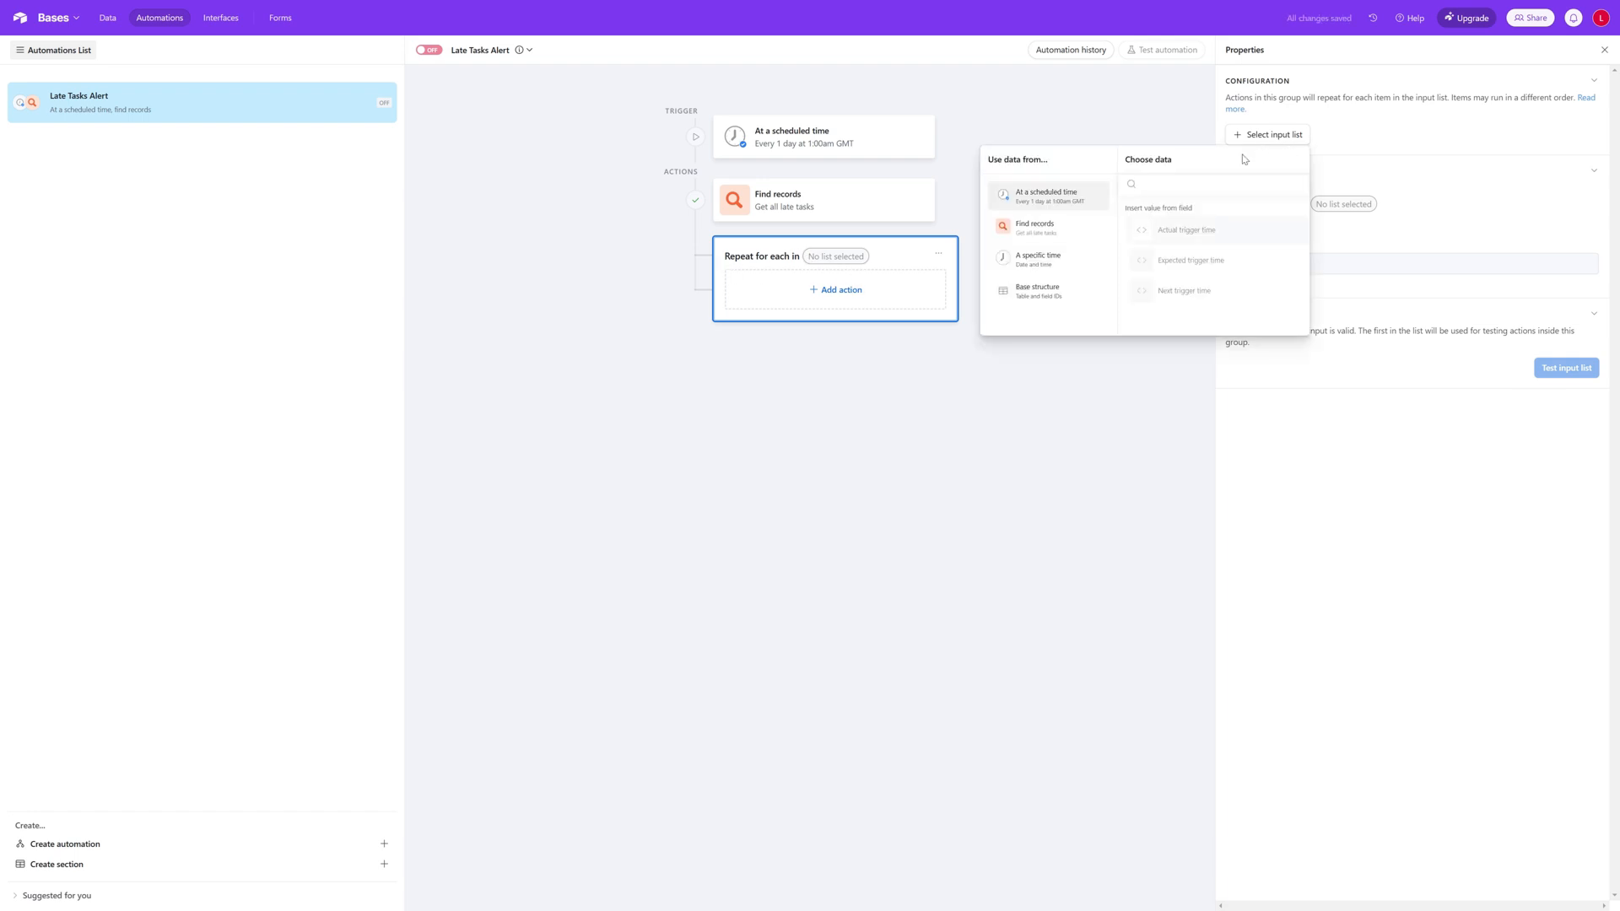
pyautogui.click(1042, 240)
pyautogui.click(1188, 217)
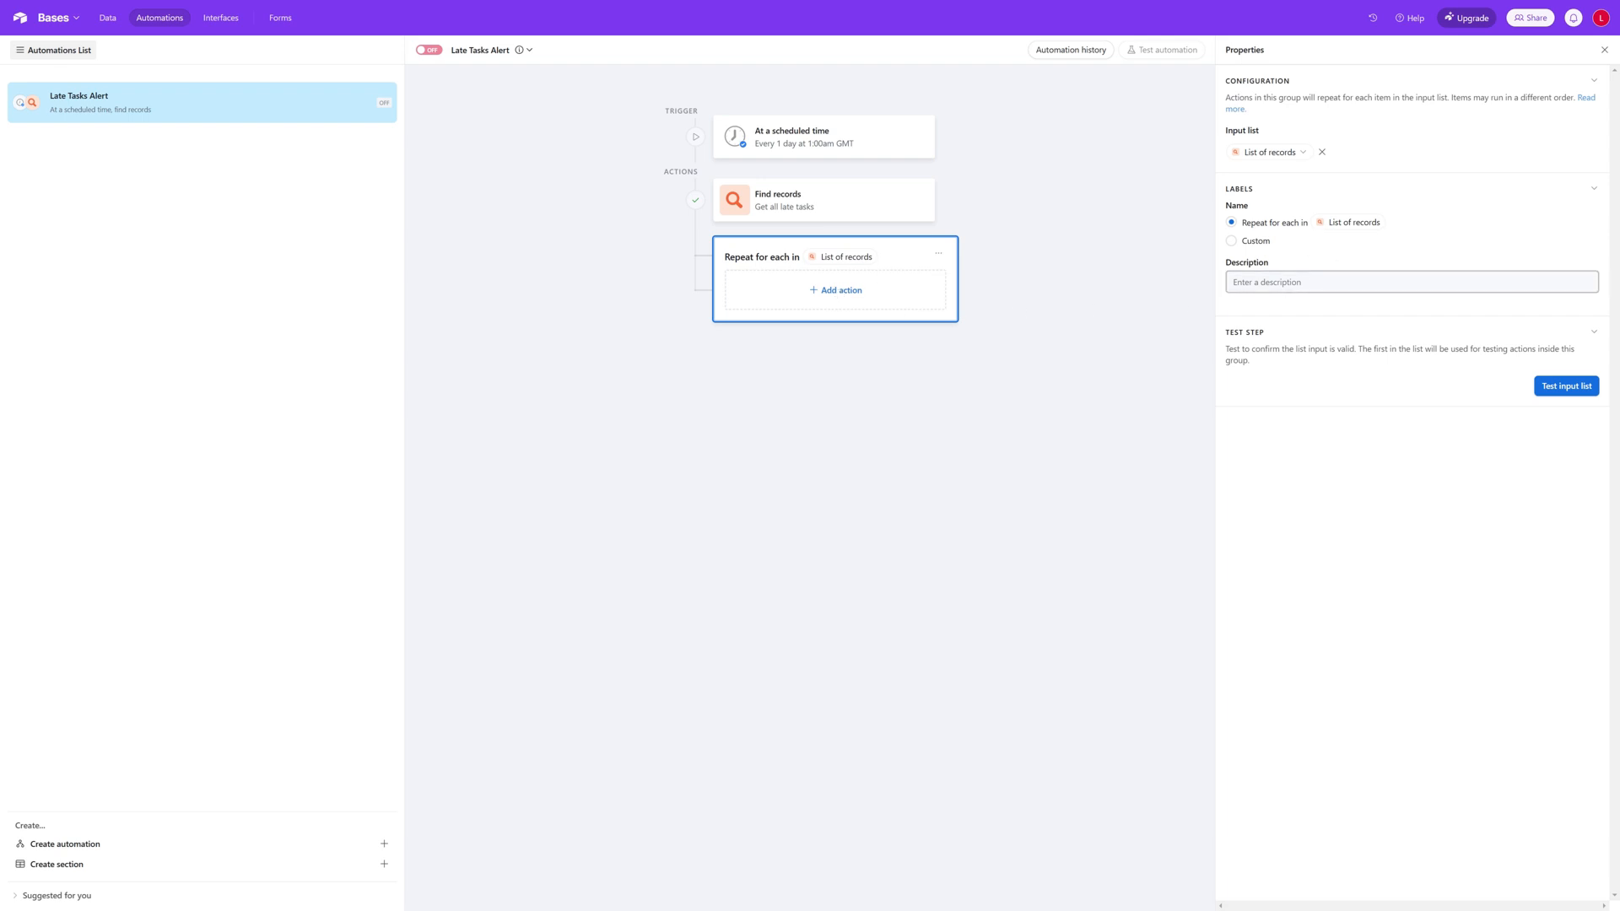
# Step: Describe the repeating group as "Send email to Project Owner and Assign Resource"
pyautogui.click(1247, 292)
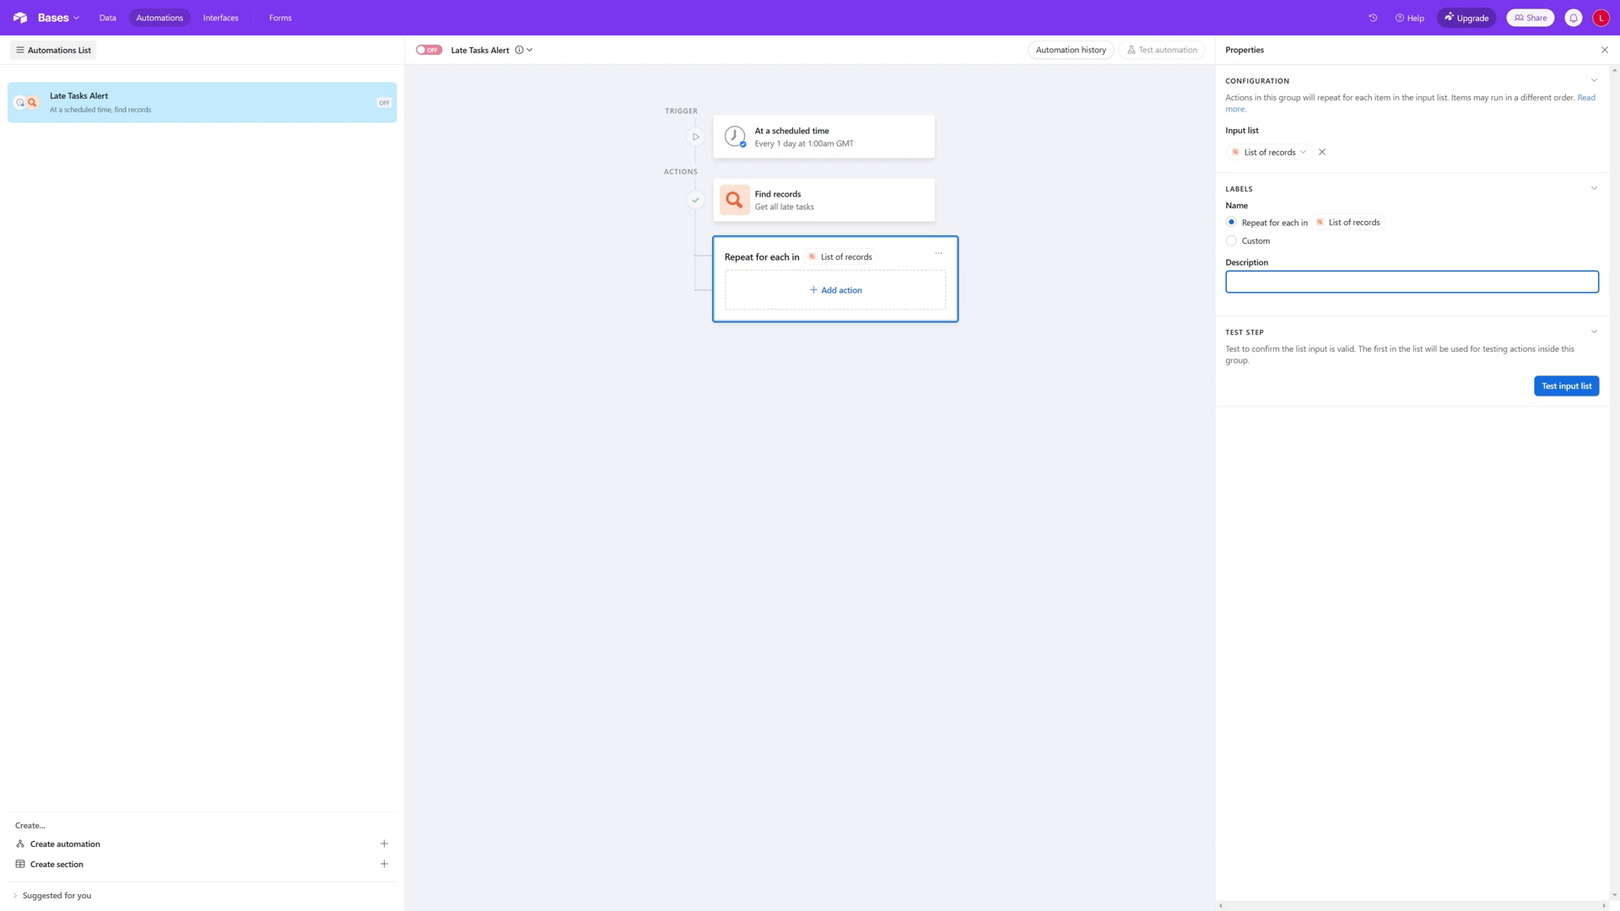
pyautogui.write('Send email')
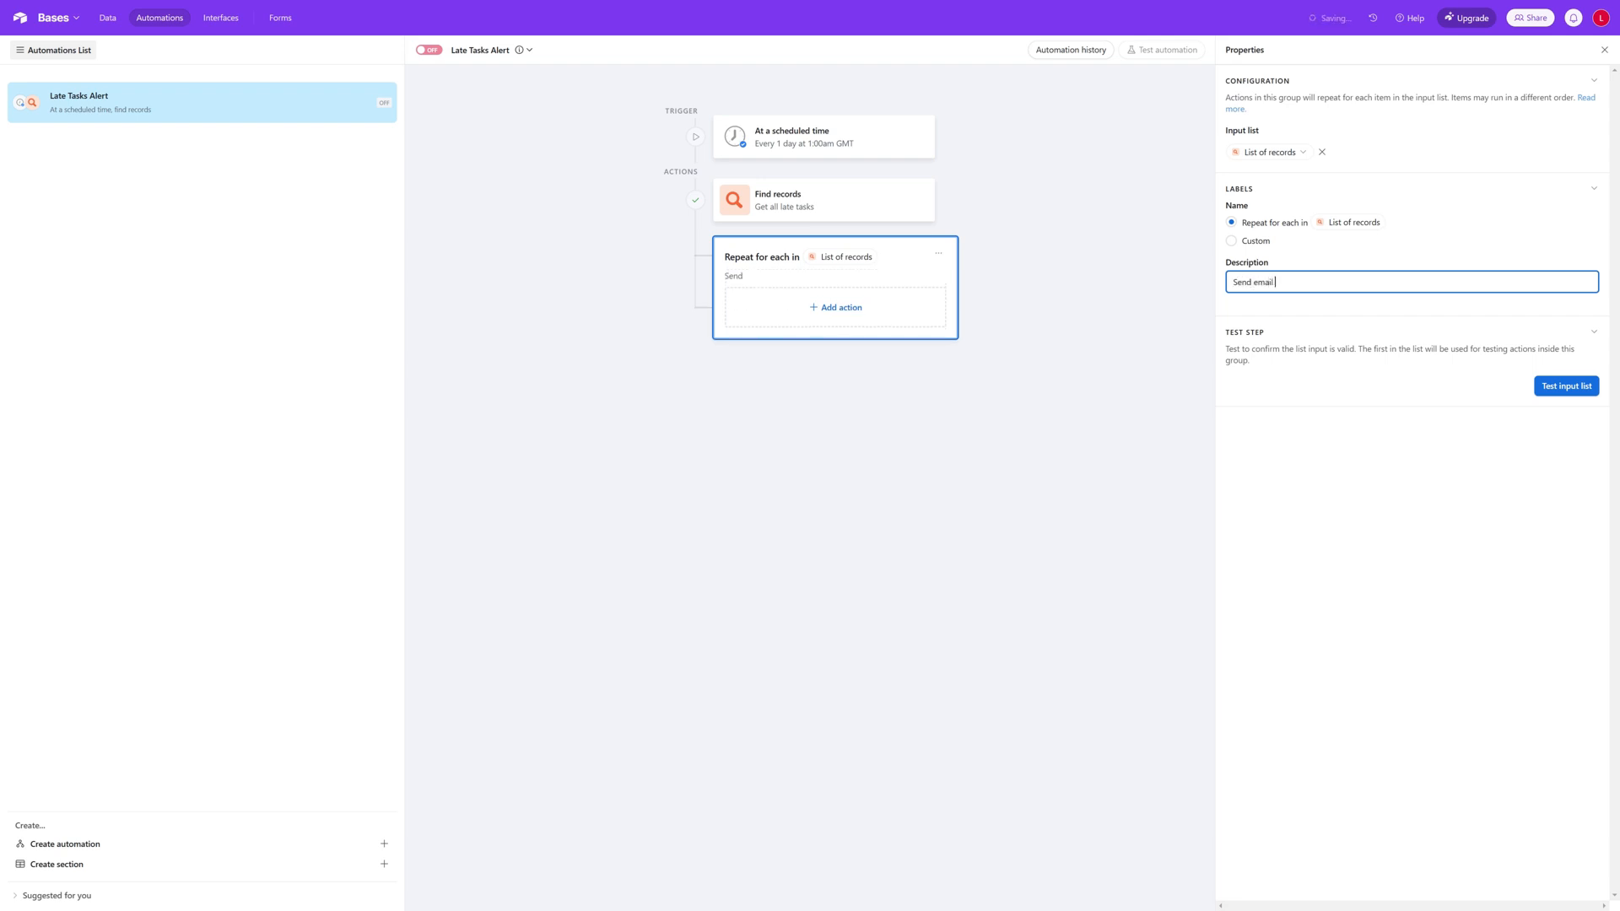
pyautogui.write(' to Owner and Assign Resource')
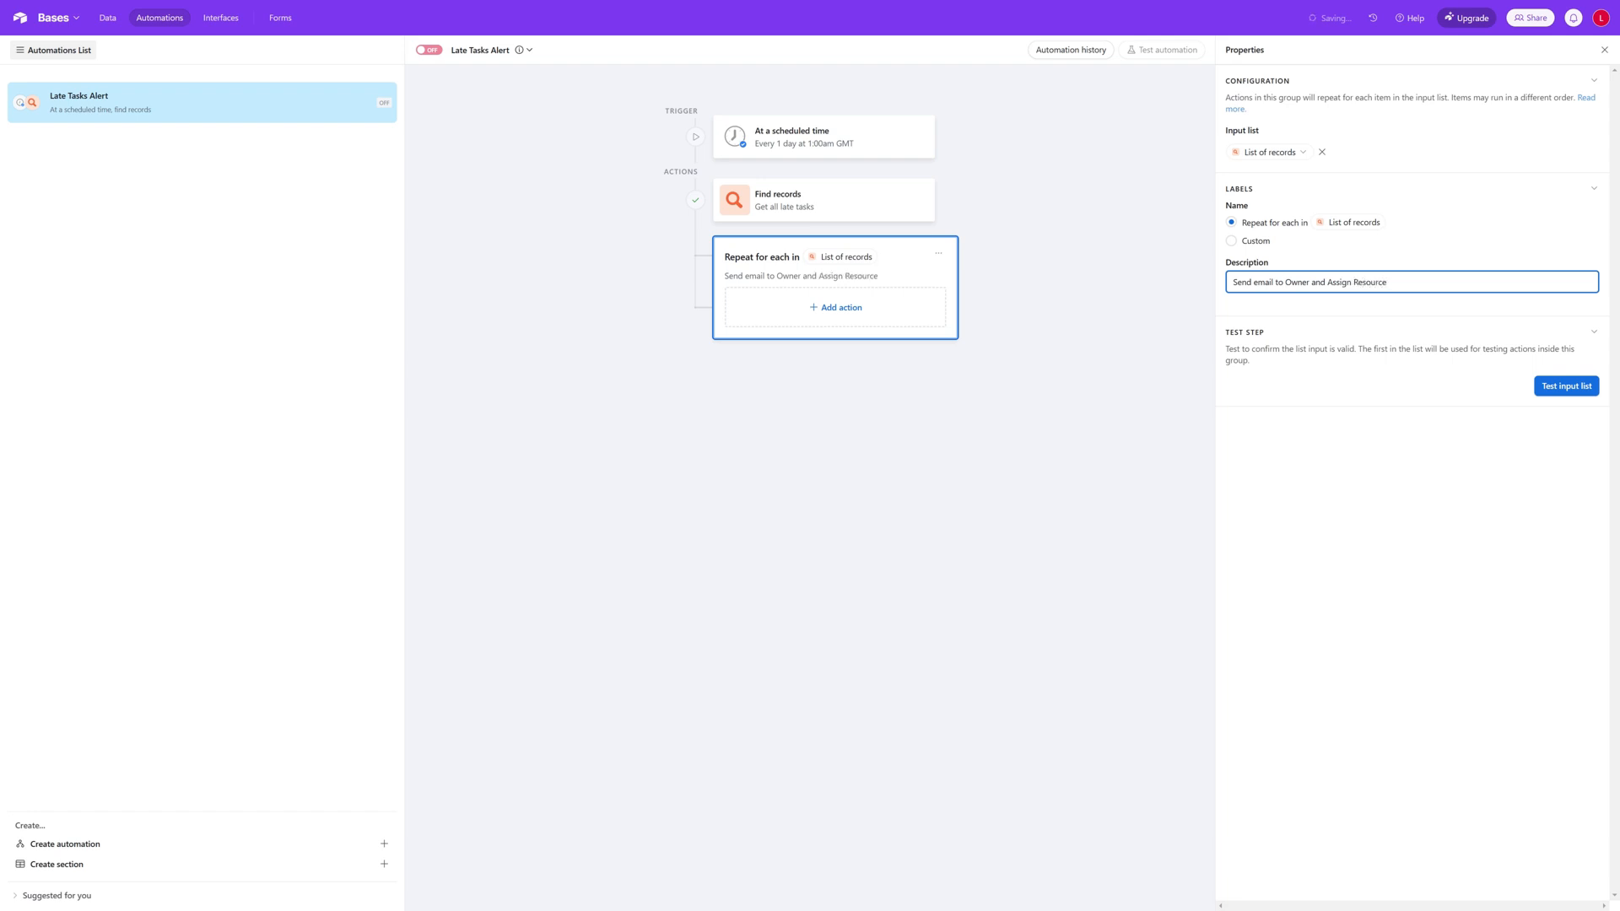
pyautogui.click(1285, 282)
pyautogui.write('Project')
# Step: Add a Send email action inside the repeating group, addressed to the current item's Email Address (from Owner) (from Project) as a list of value
pyautogui.click(835, 310)
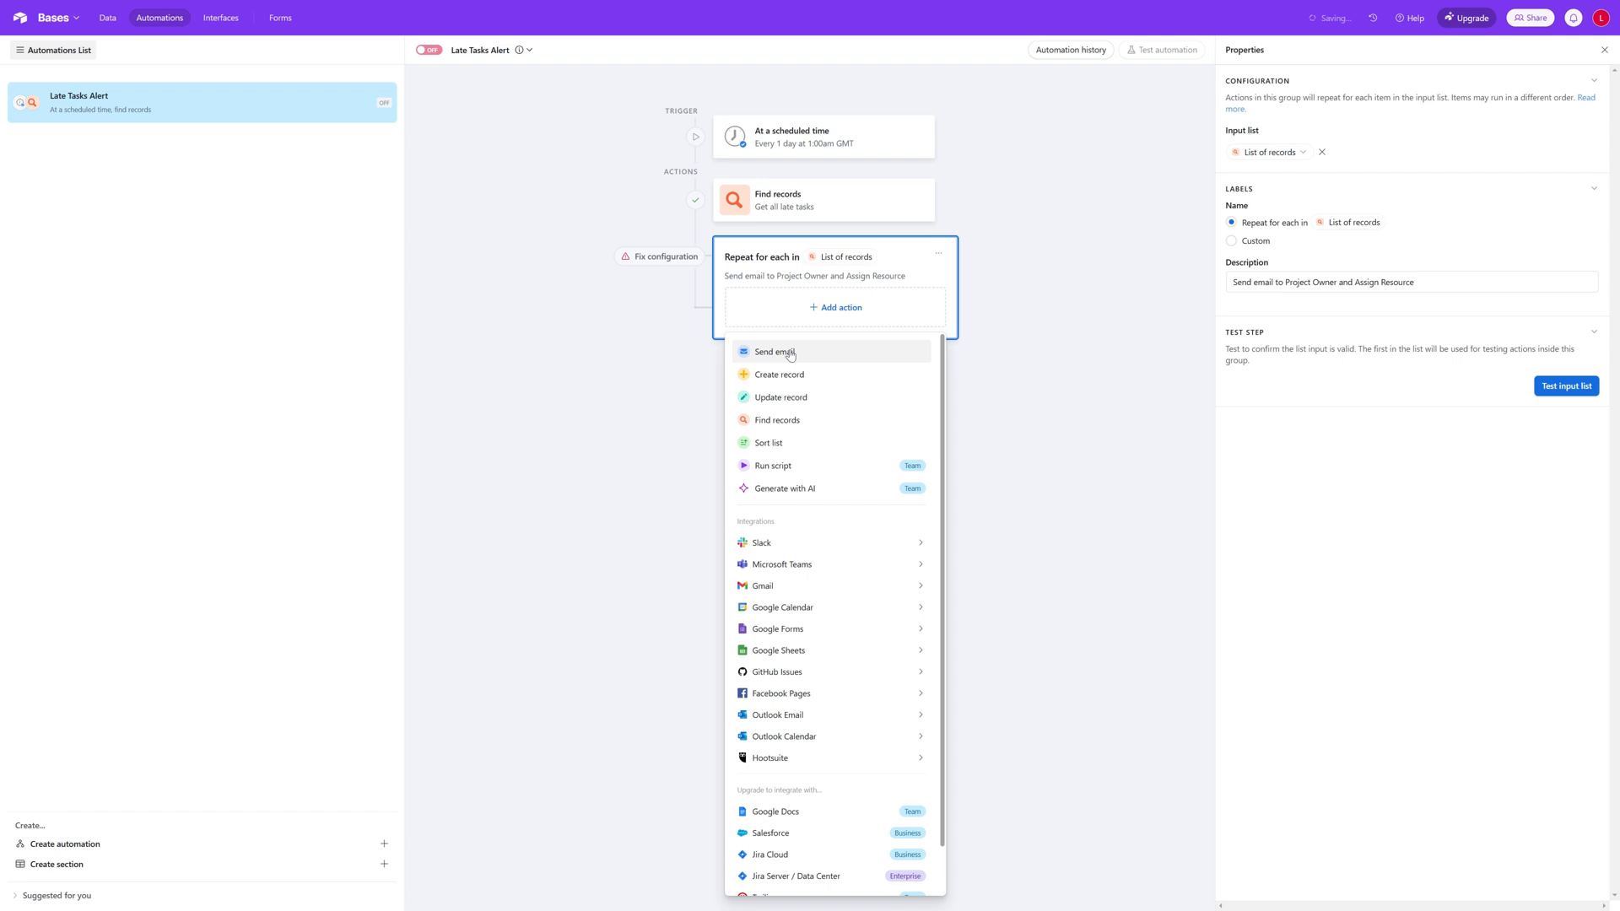
pyautogui.click(790, 352)
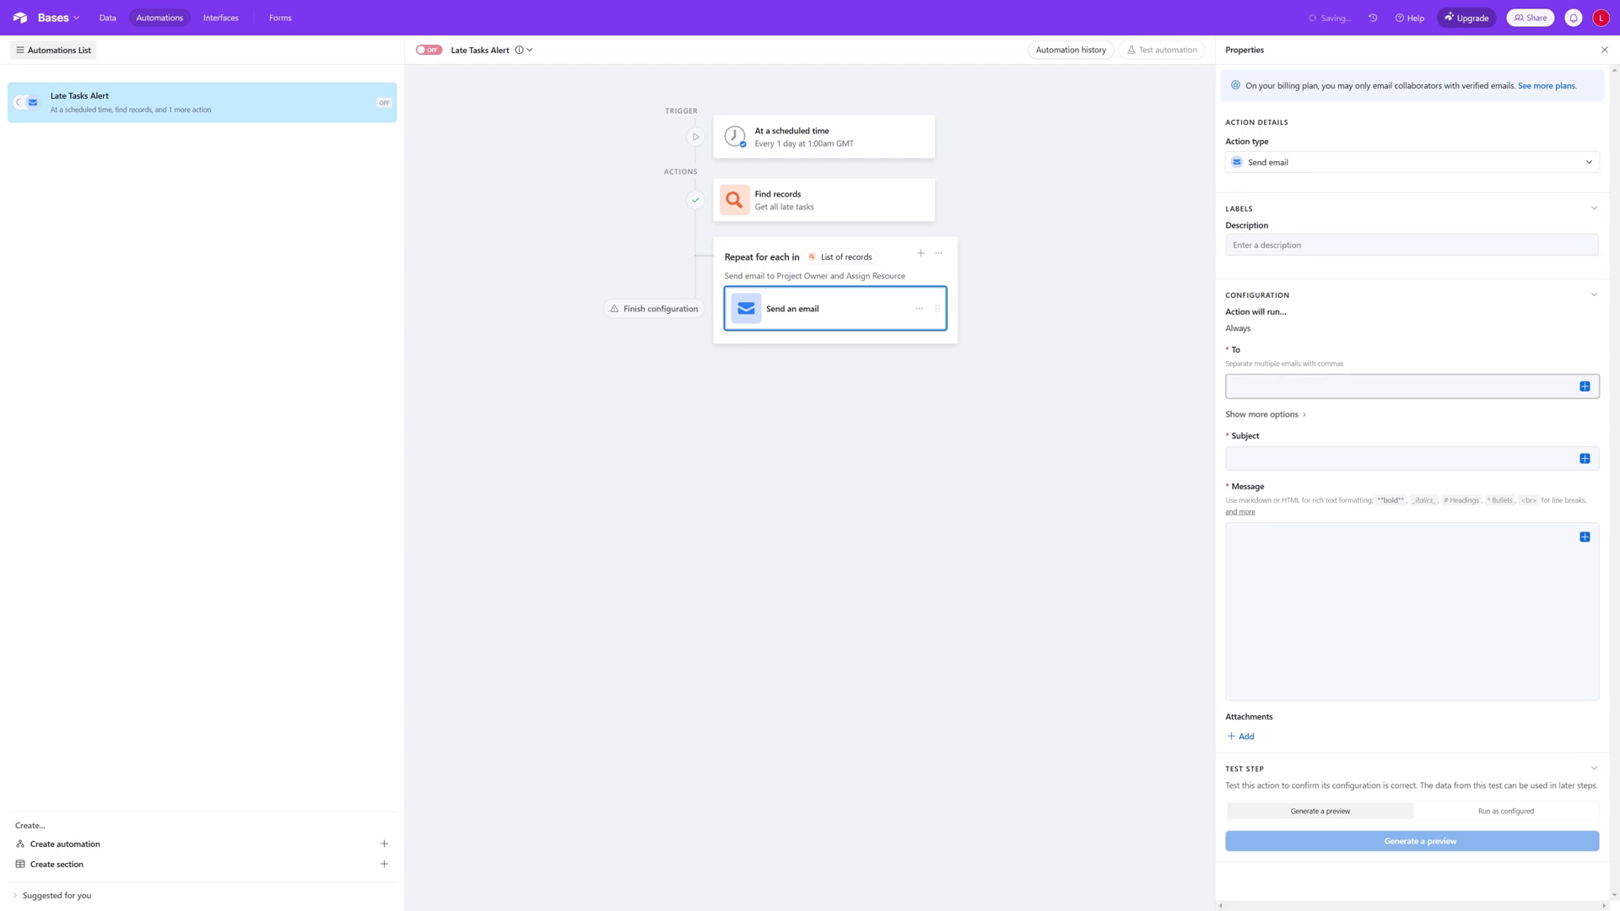
pyautogui.click(1585, 387)
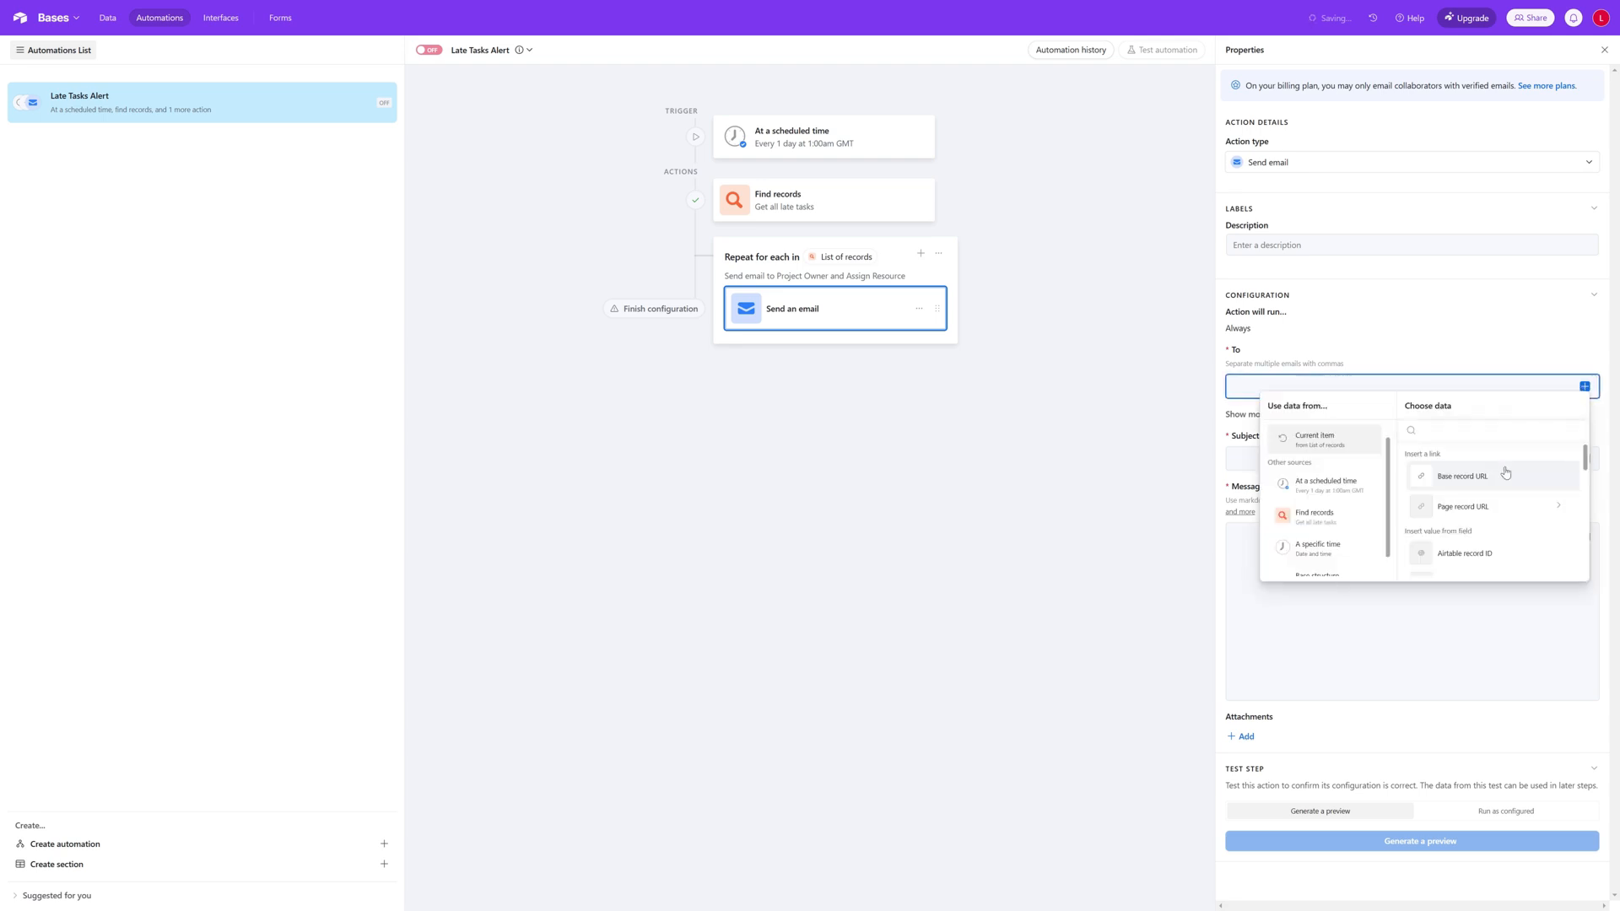
pyautogui.scroll(-5, 1514, 471)
pyautogui.scroll(5, 1516, 469)
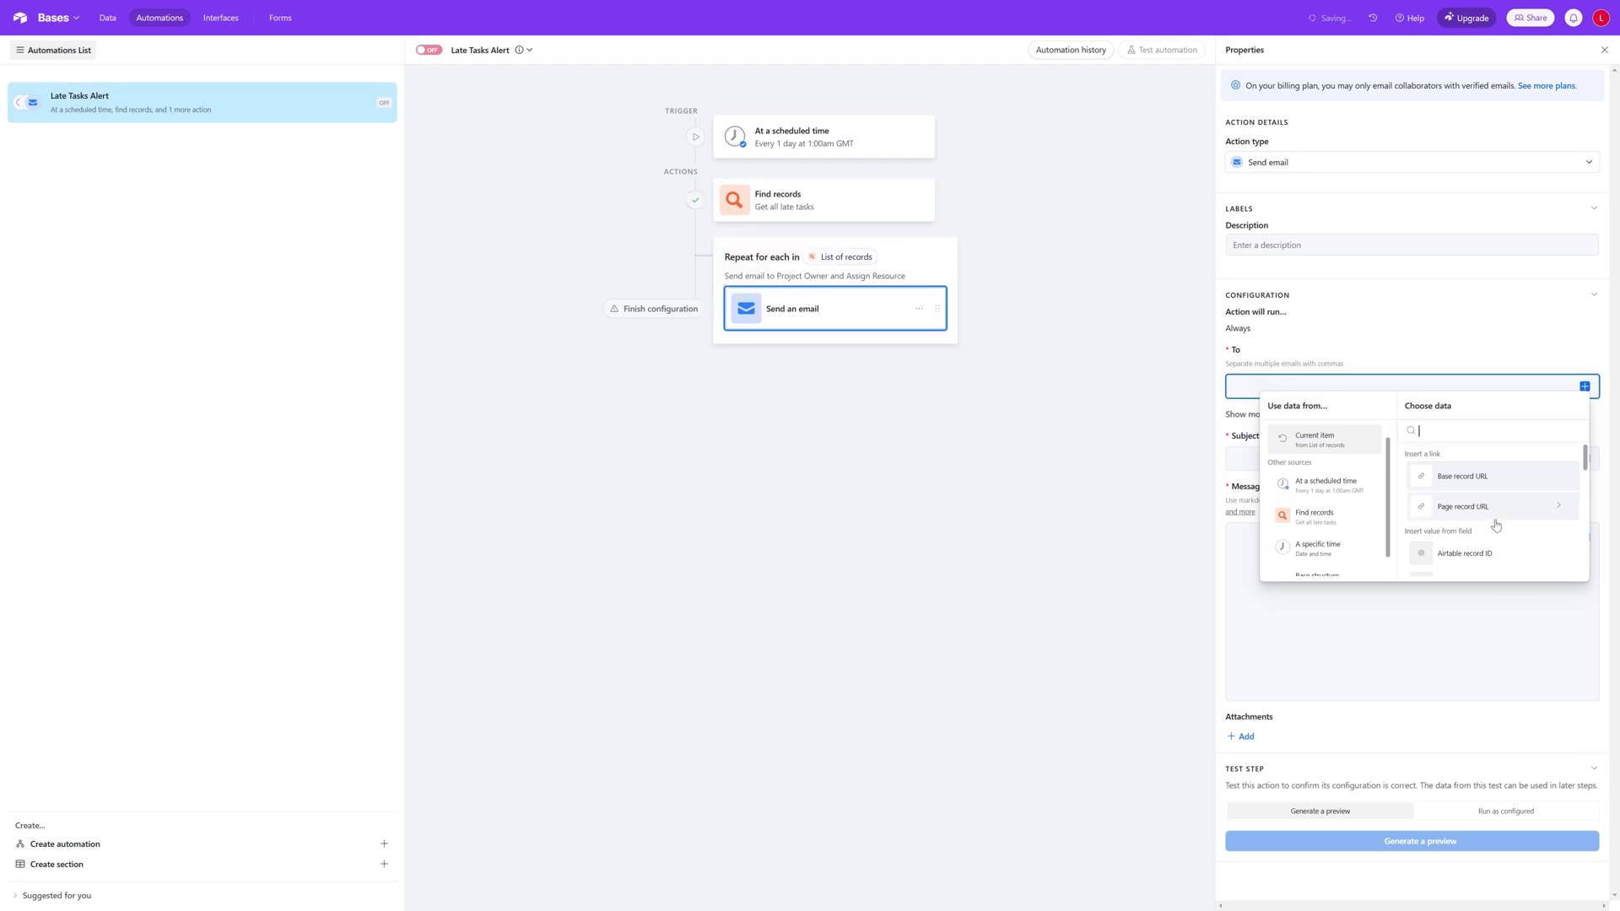
pyautogui.scroll(-3, 1492, 506)
pyautogui.scroll(-2, 1492, 507)
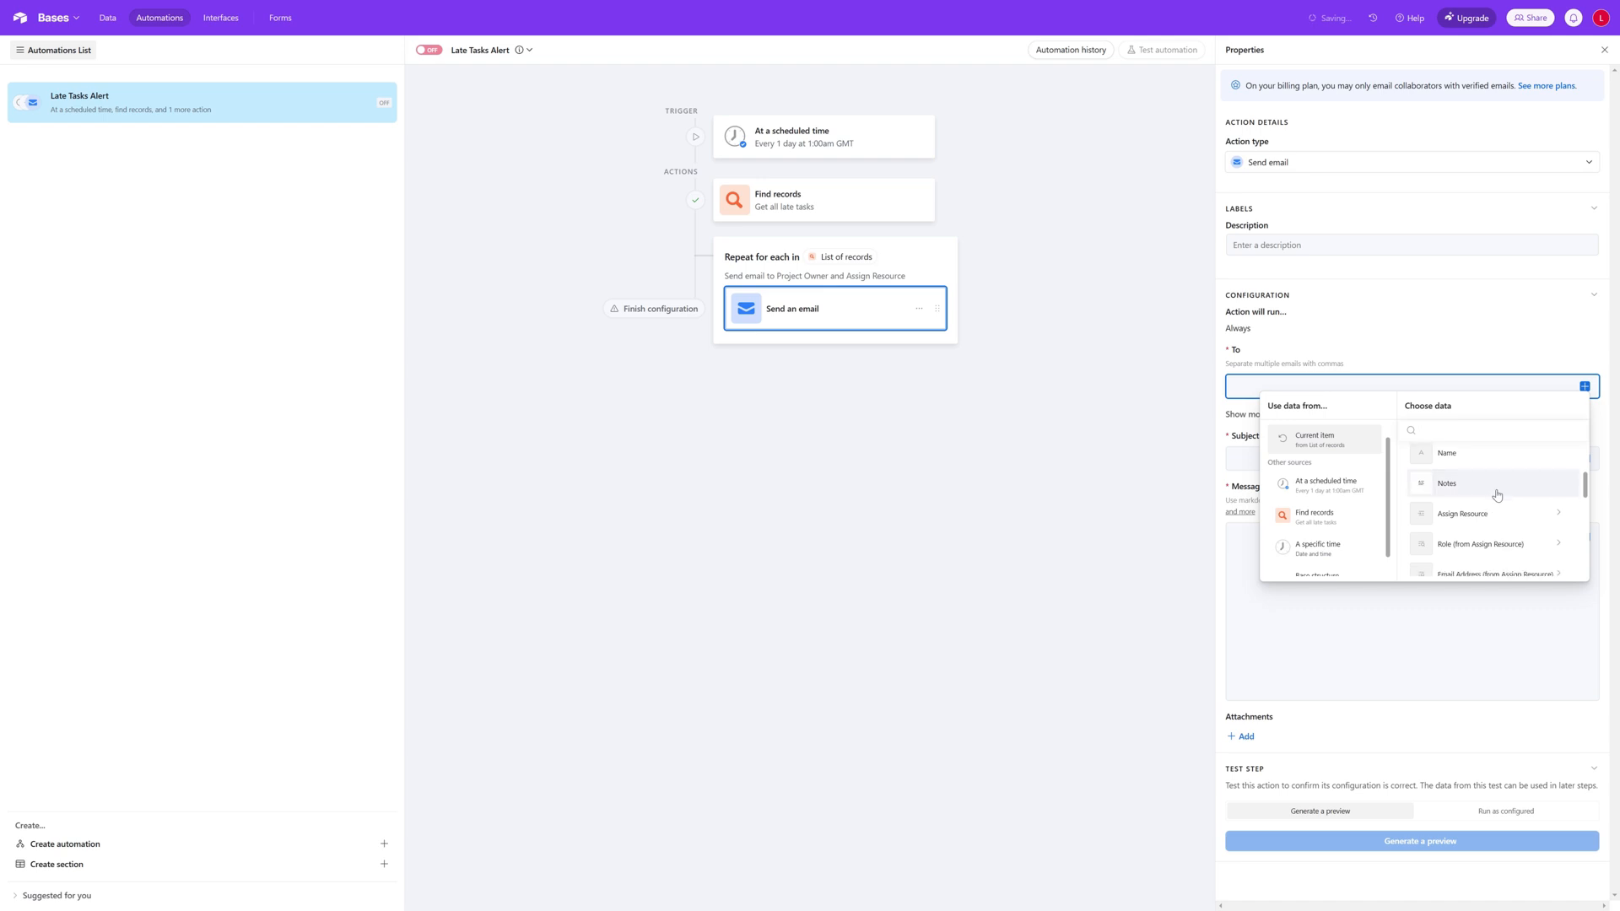
pyautogui.scroll(-5, 1535, 504)
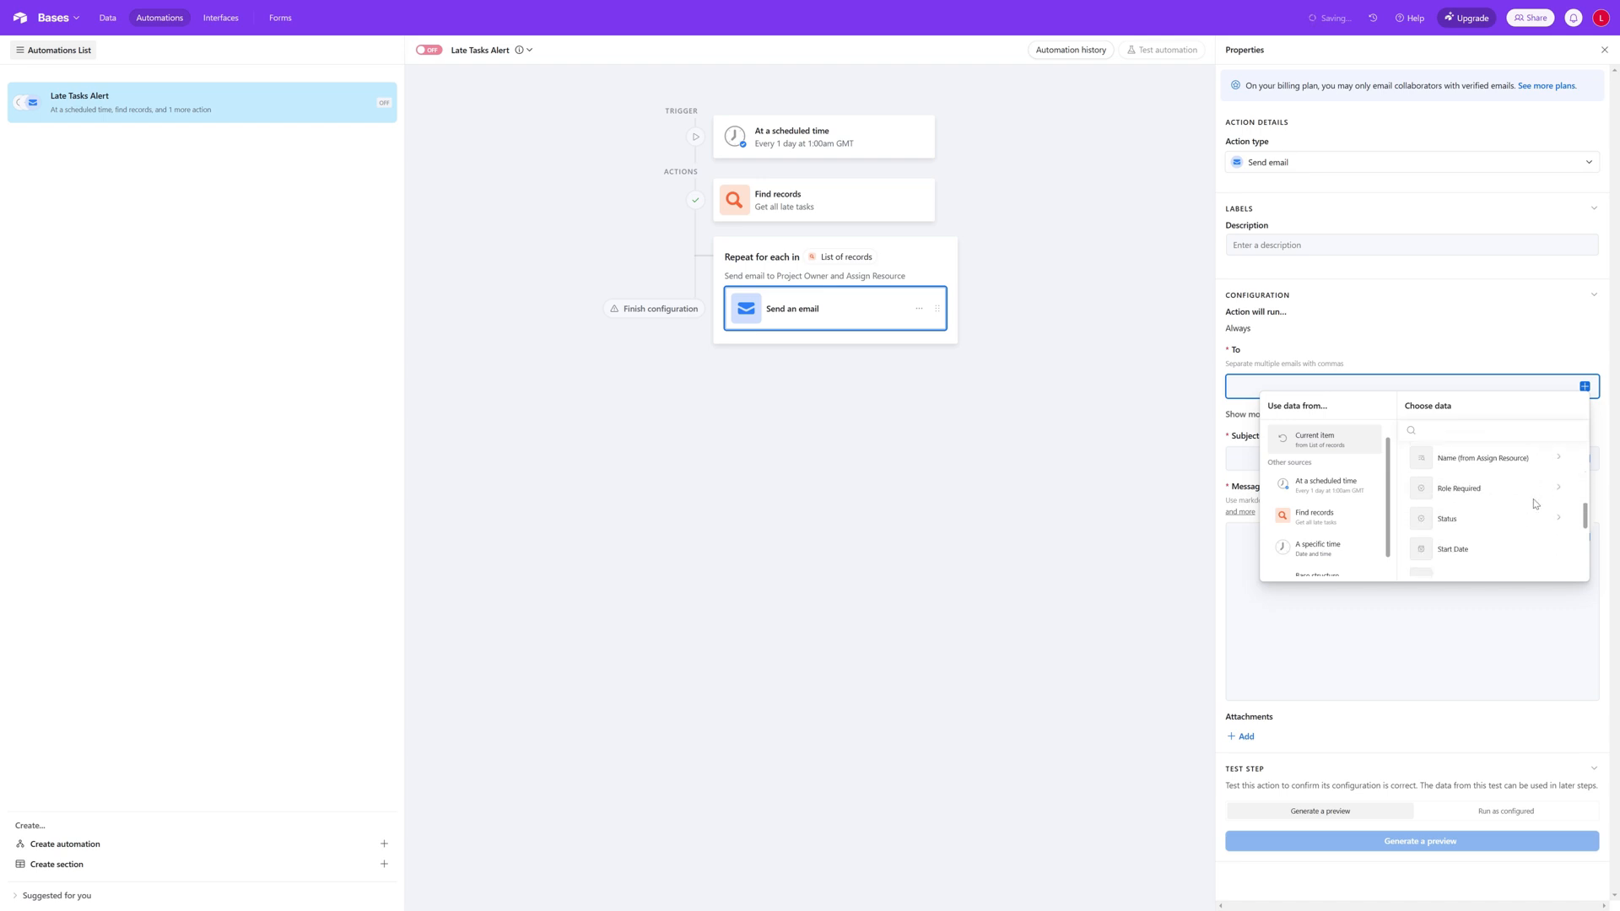
pyautogui.scroll(-1, 1535, 503)
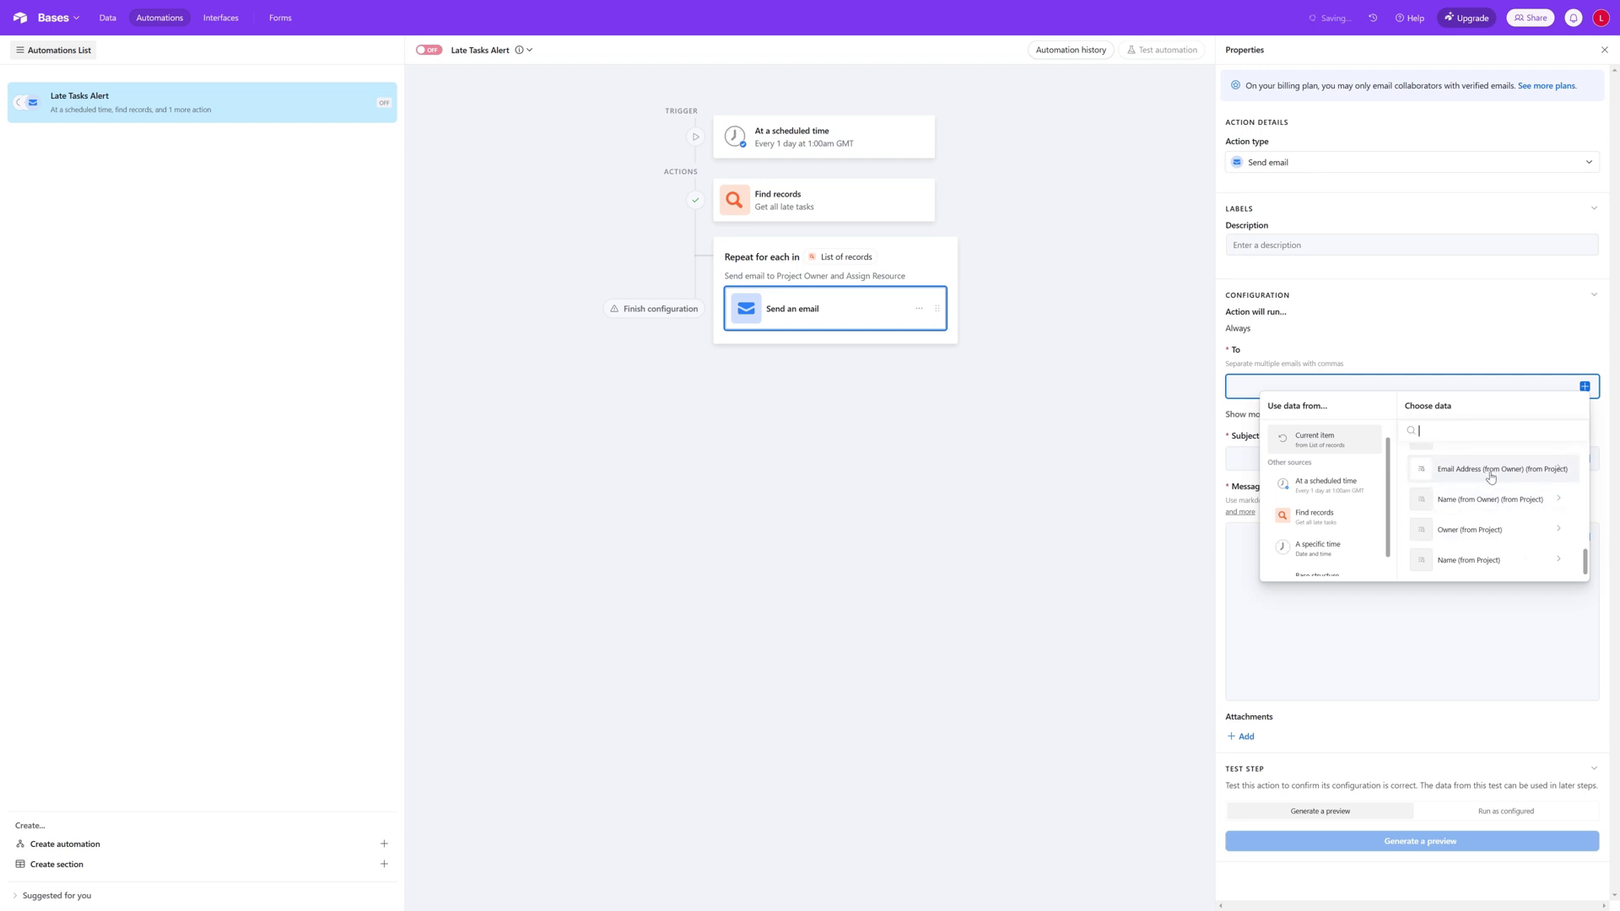
pyautogui.click(1532, 475)
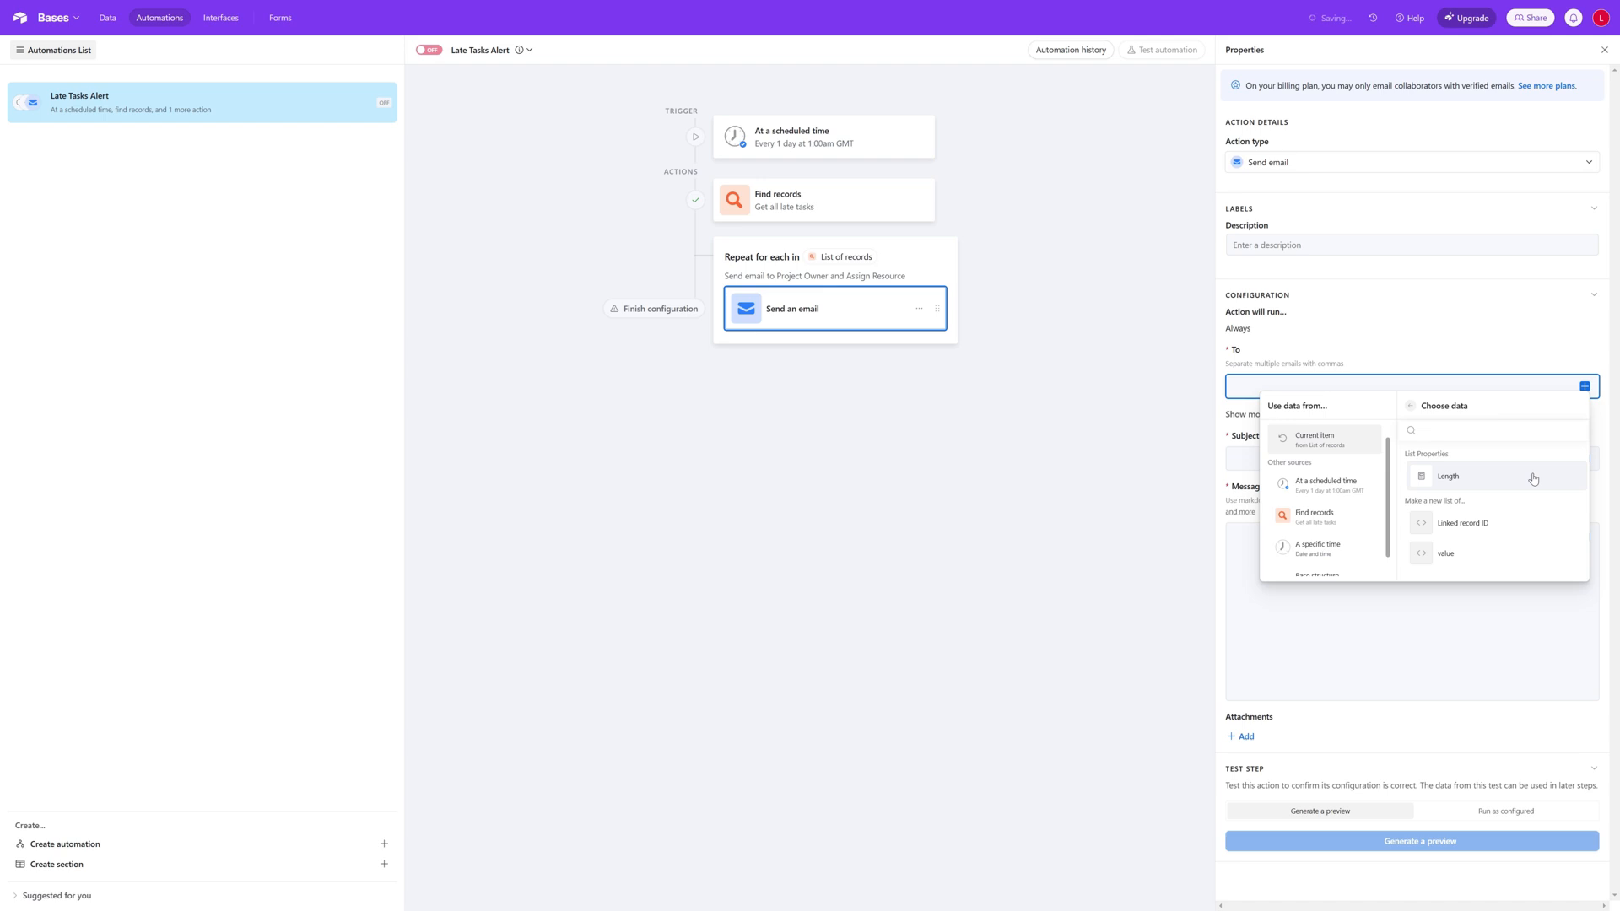
pyautogui.click(1497, 556)
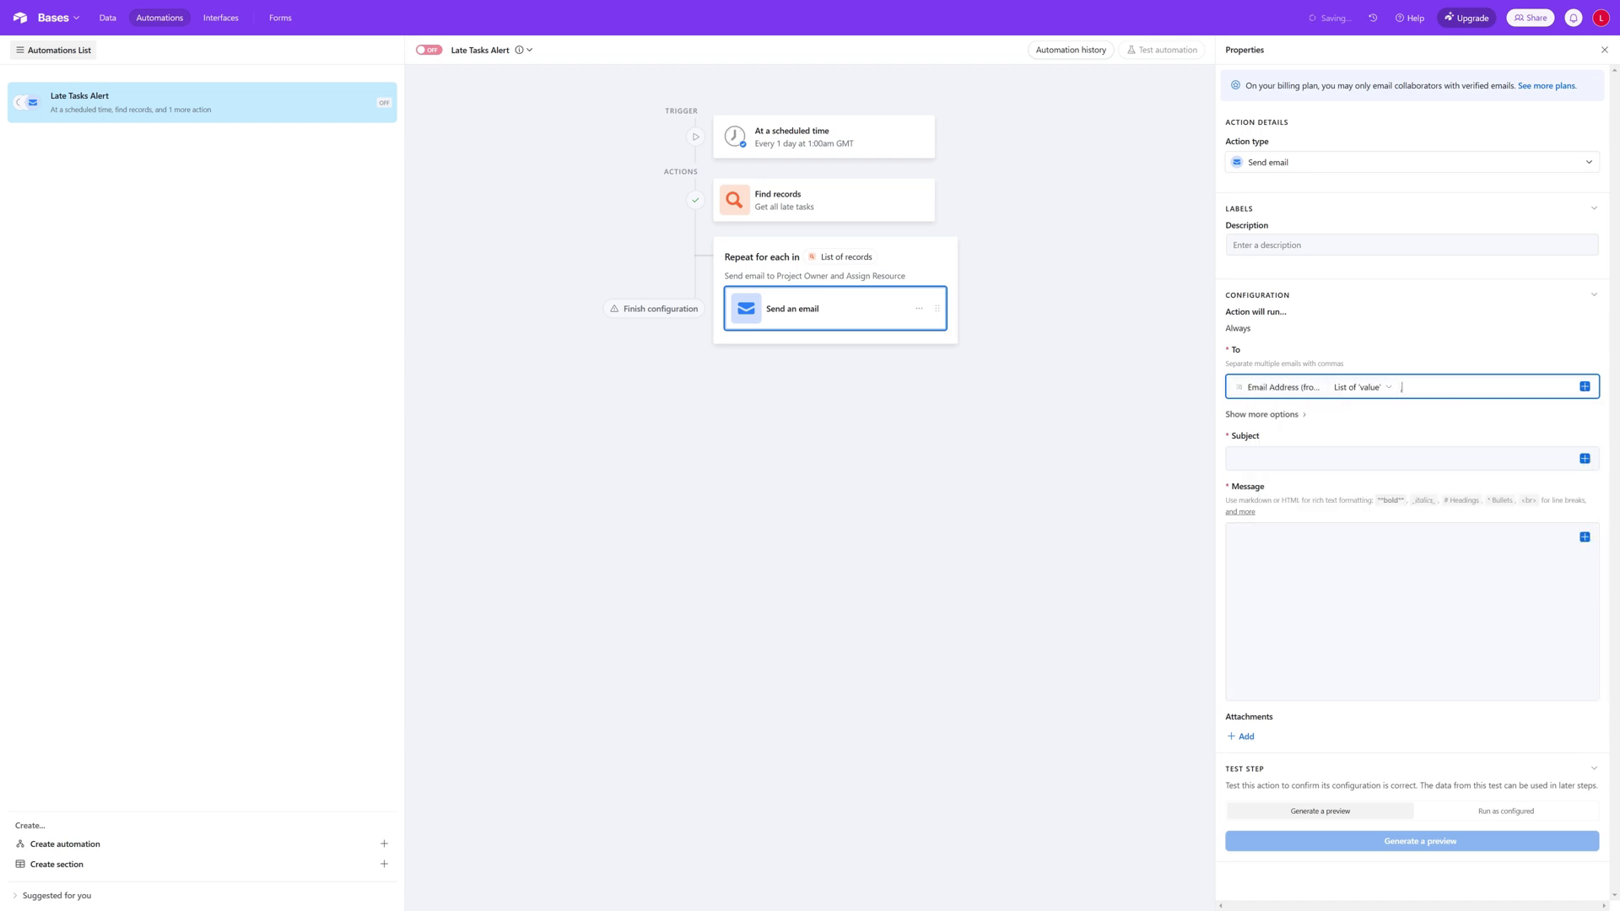
# Step: Add the current item's Email Address (from Assign Resource), as a list of value, as a second comma-separated recipient
pyautogui.click(1585, 387)
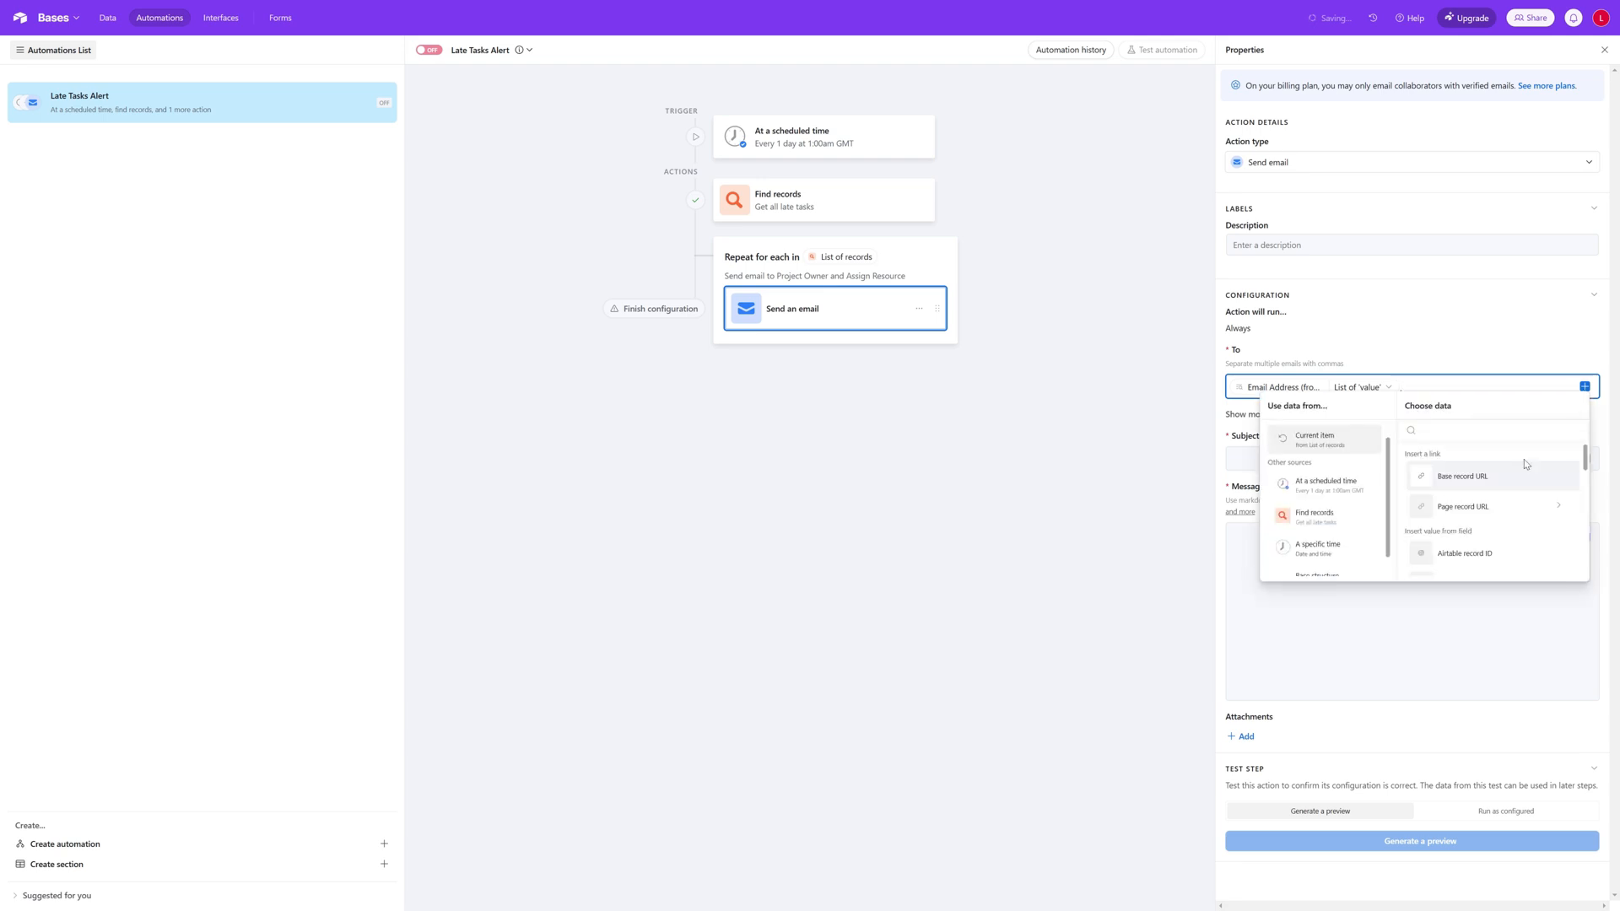
pyautogui.scroll(-3, 1514, 517)
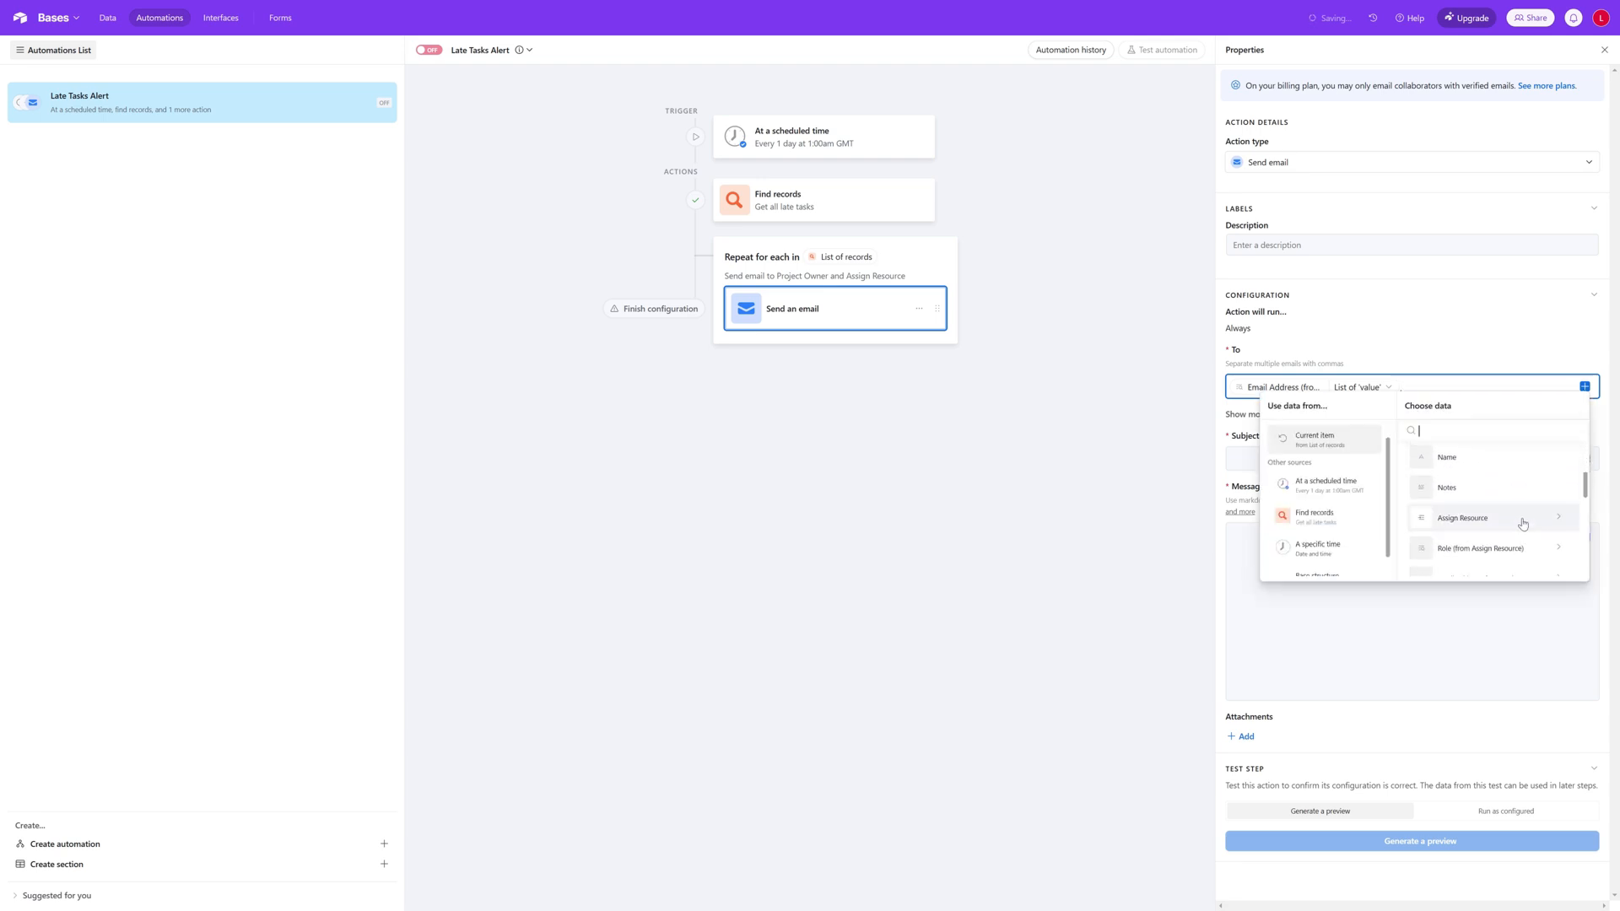
pyautogui.scroll(-2, 1523, 524)
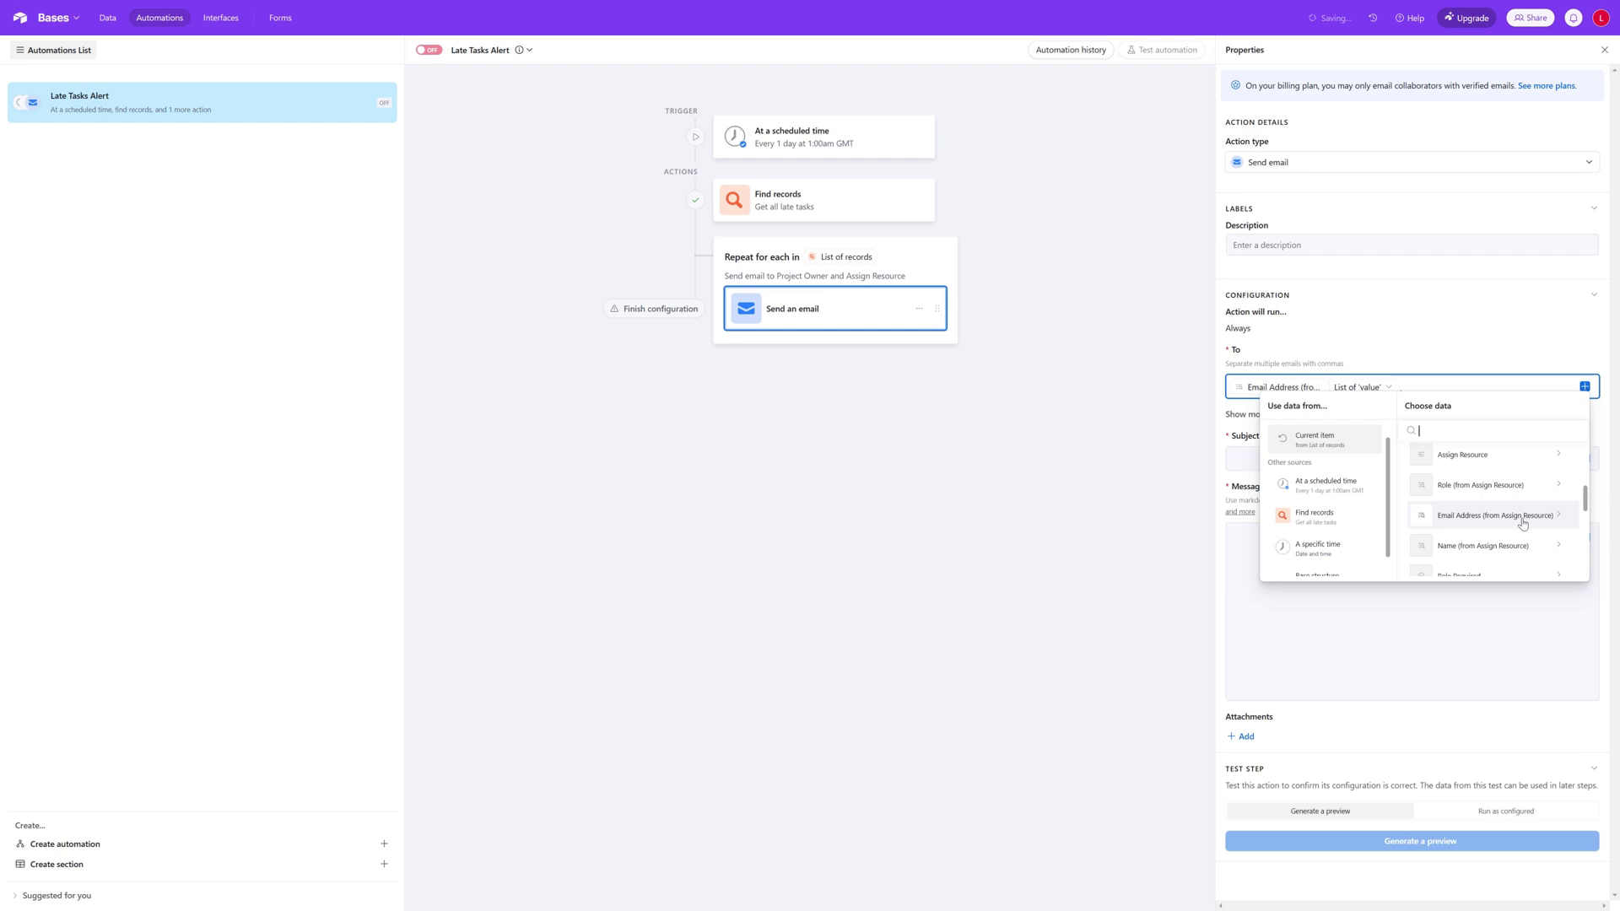
pyautogui.click(1520, 523)
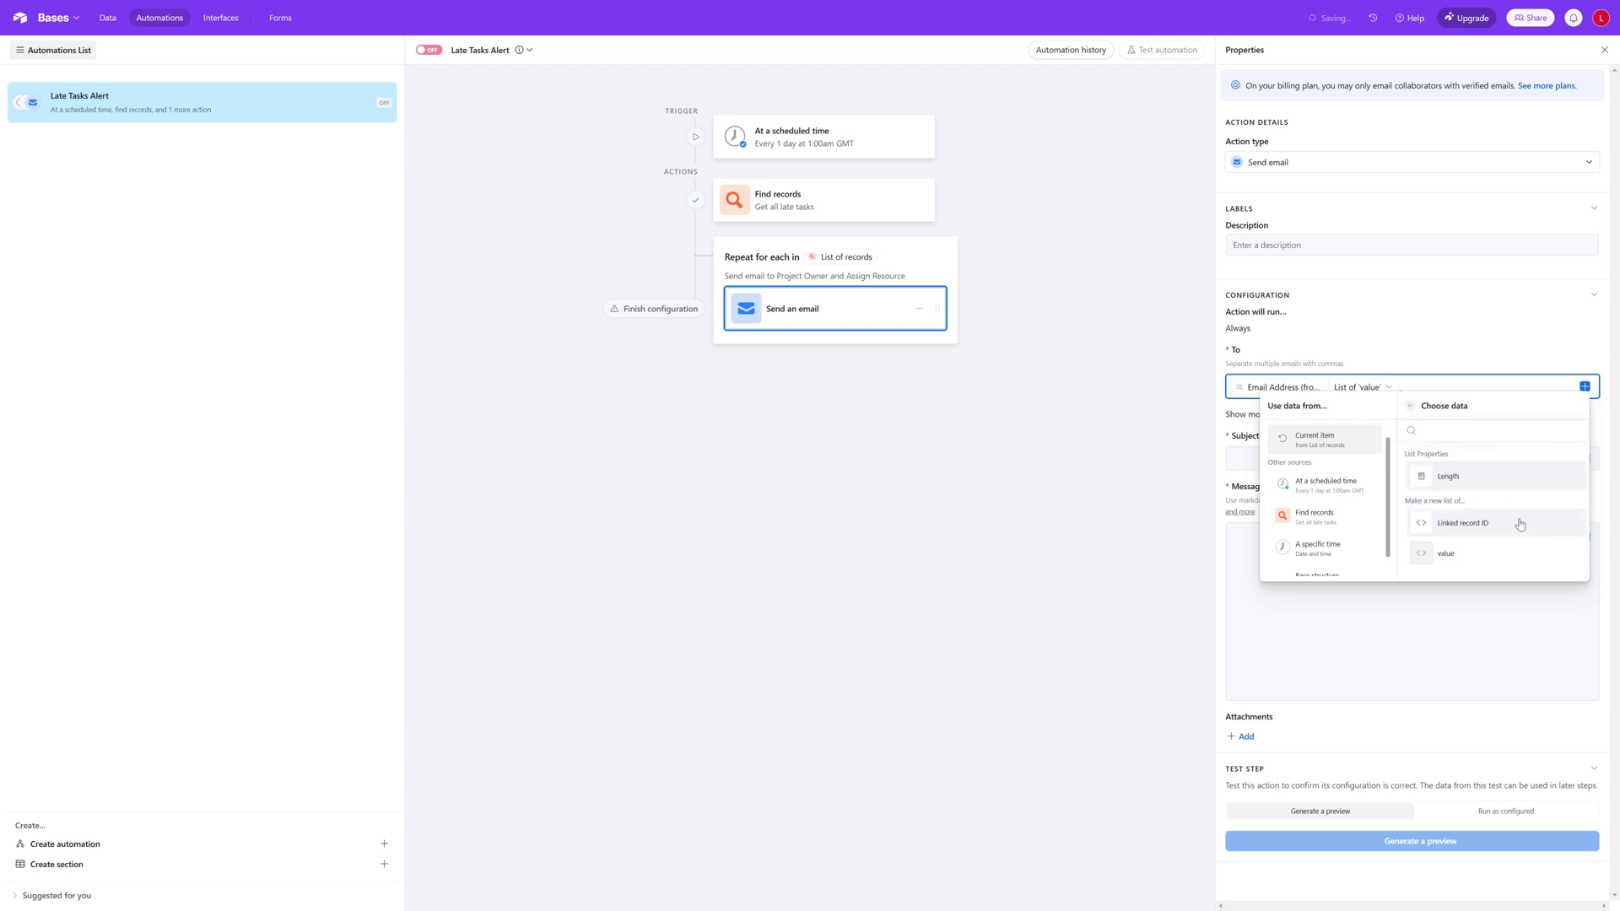
pyautogui.click(1483, 554)
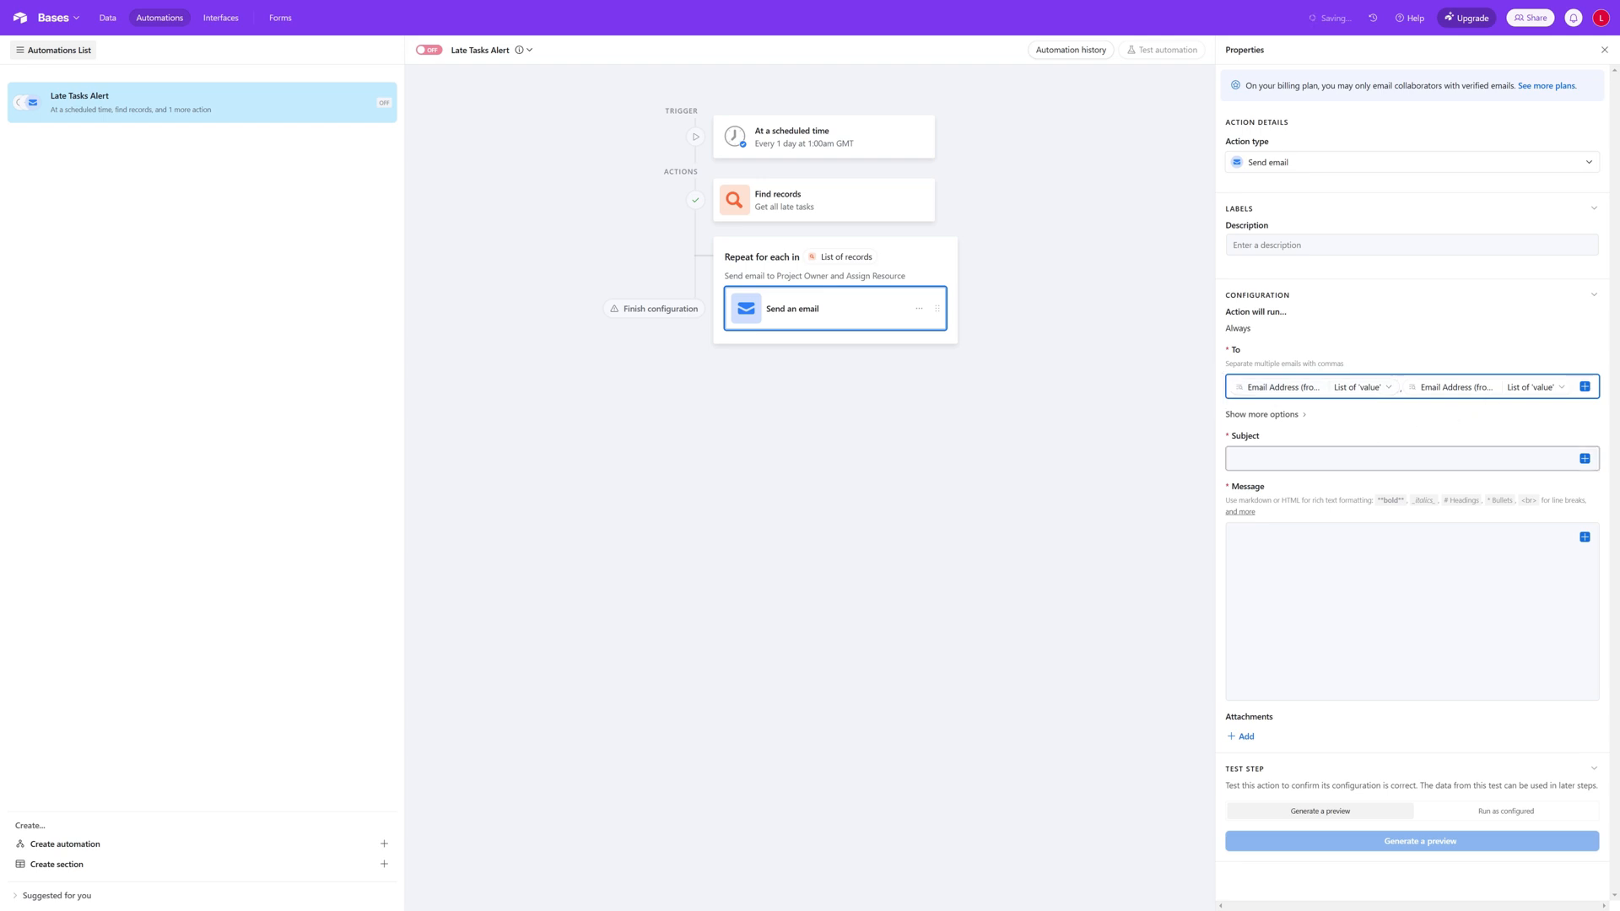
pyautogui.click(1361, 410)
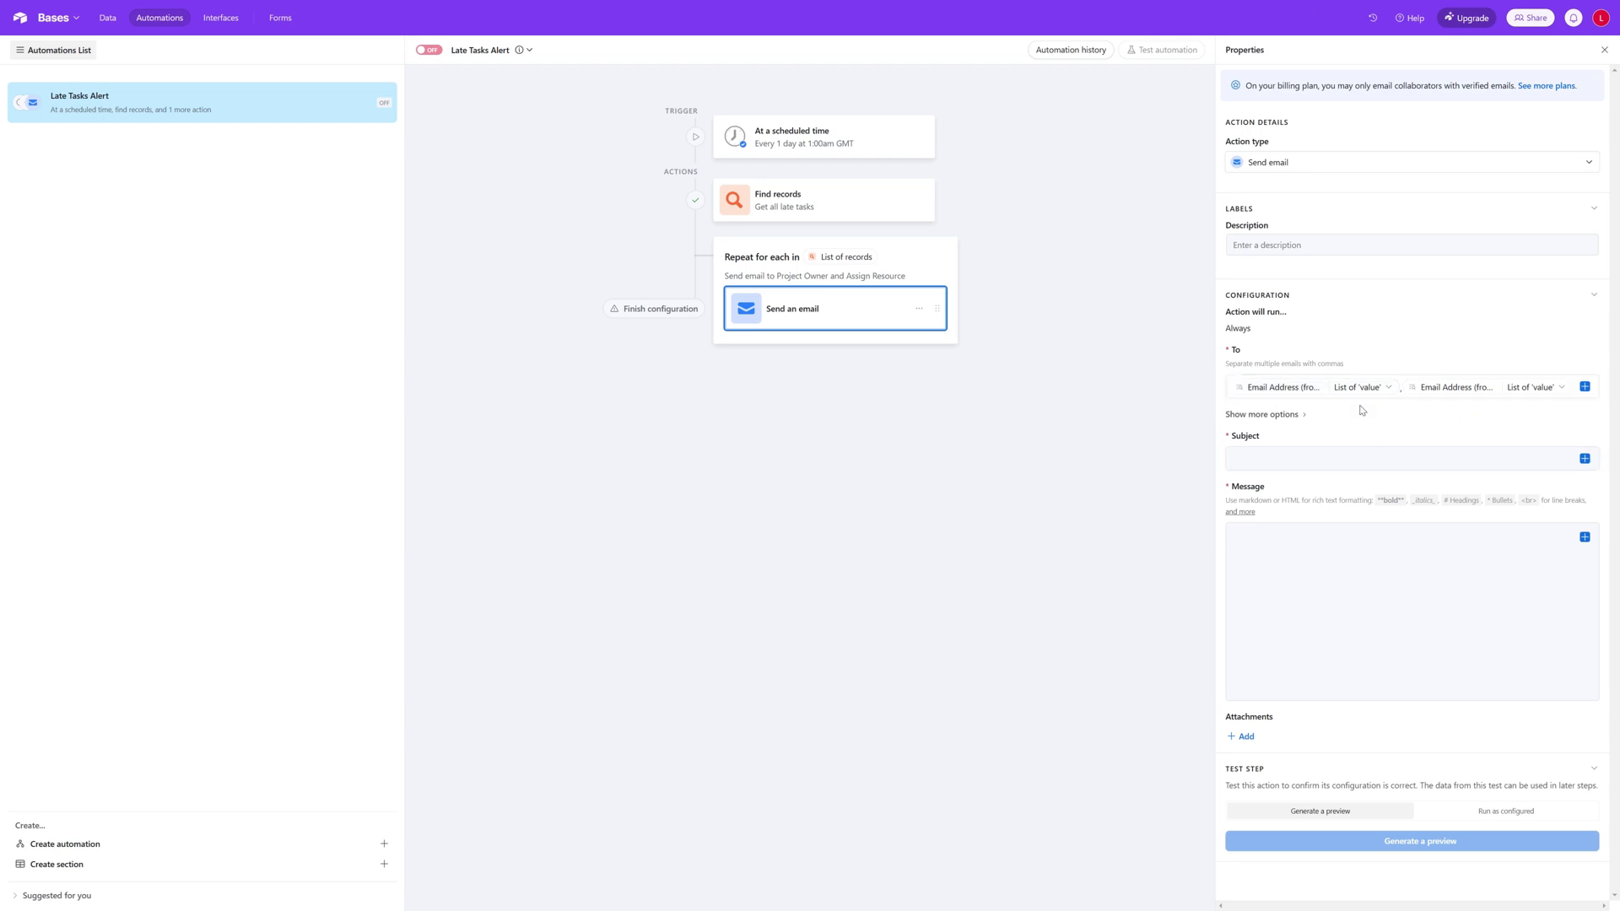
# Step: Start the email subject with "Late Task" followed by the current item's Name field
pyautogui.click(1361, 458)
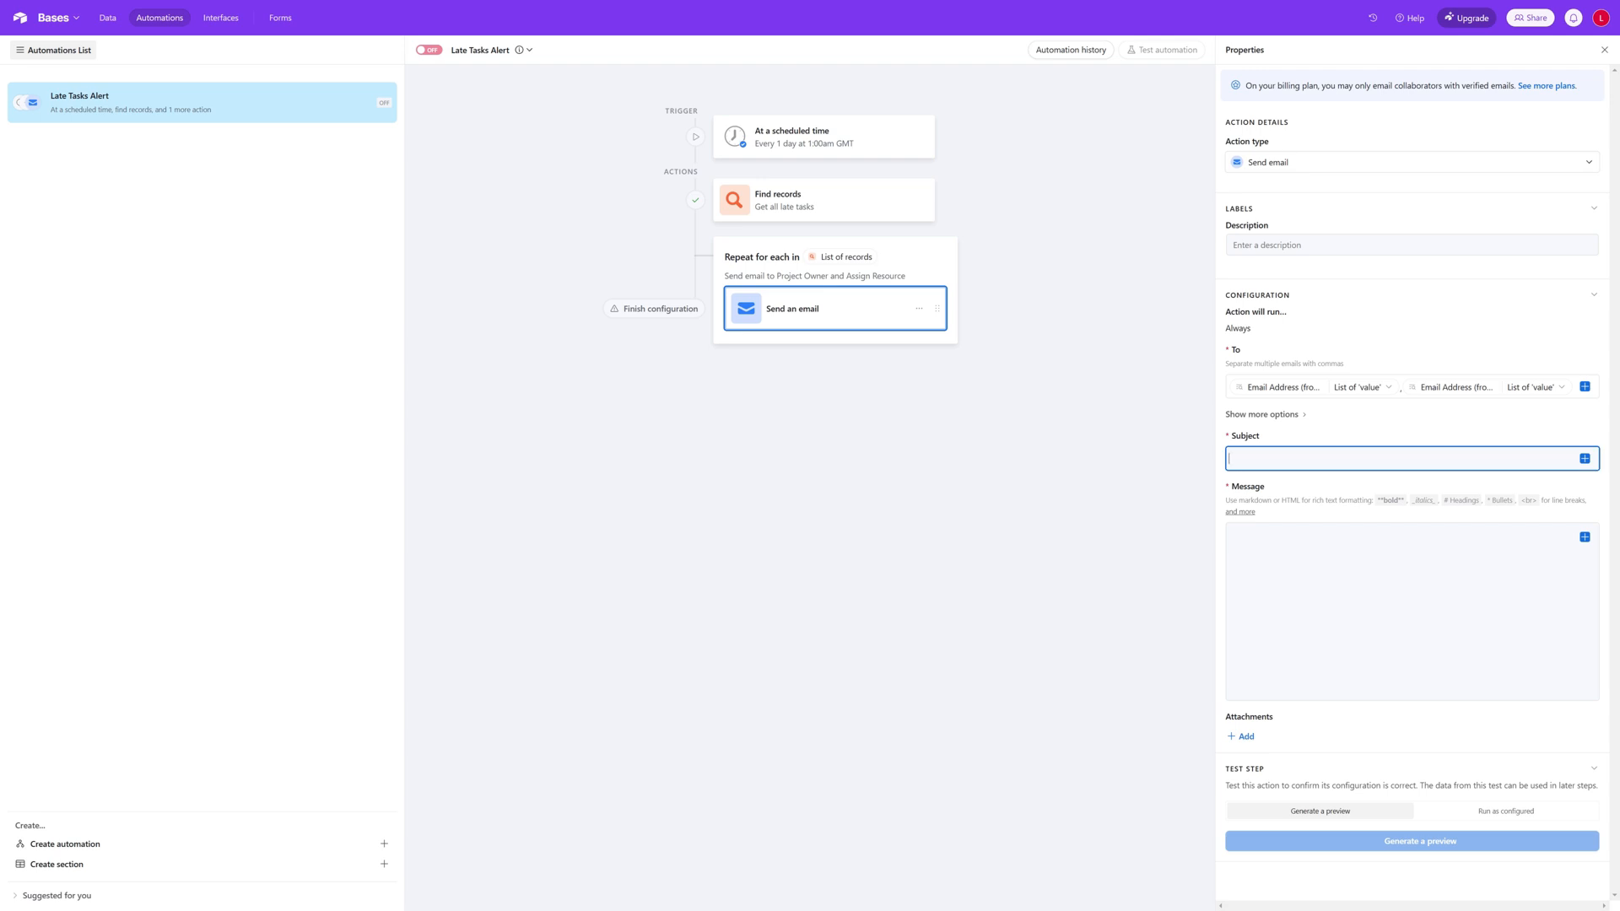
pyautogui.write('Late Task')
pyautogui.click(1585, 460)
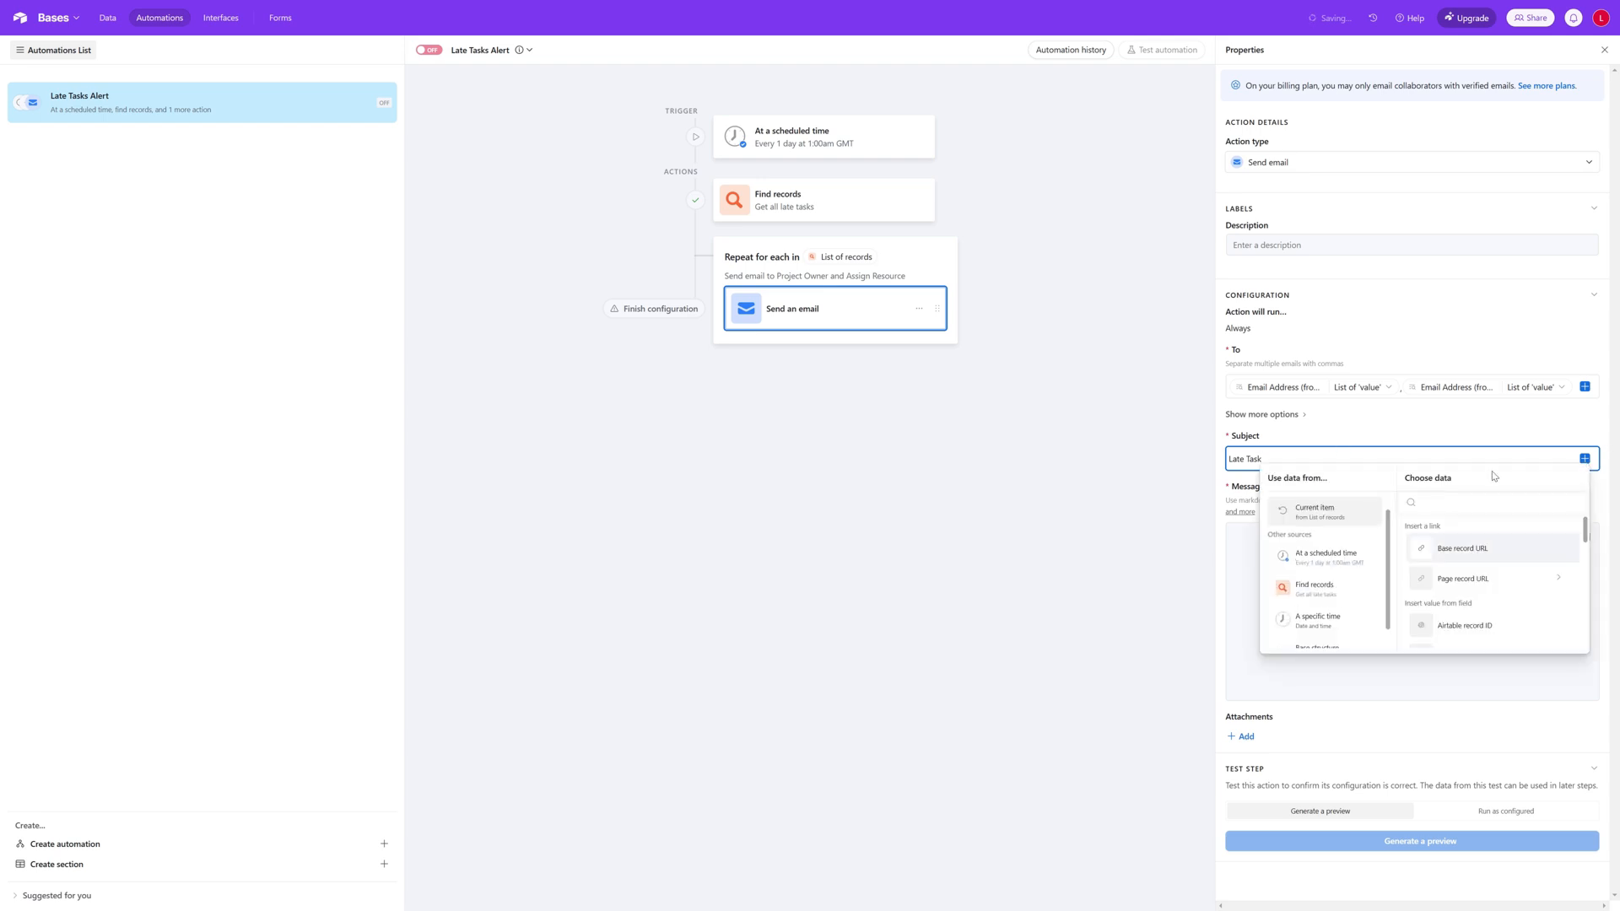
pyautogui.scroll(-3, 1468, 530)
pyautogui.click(1466, 532)
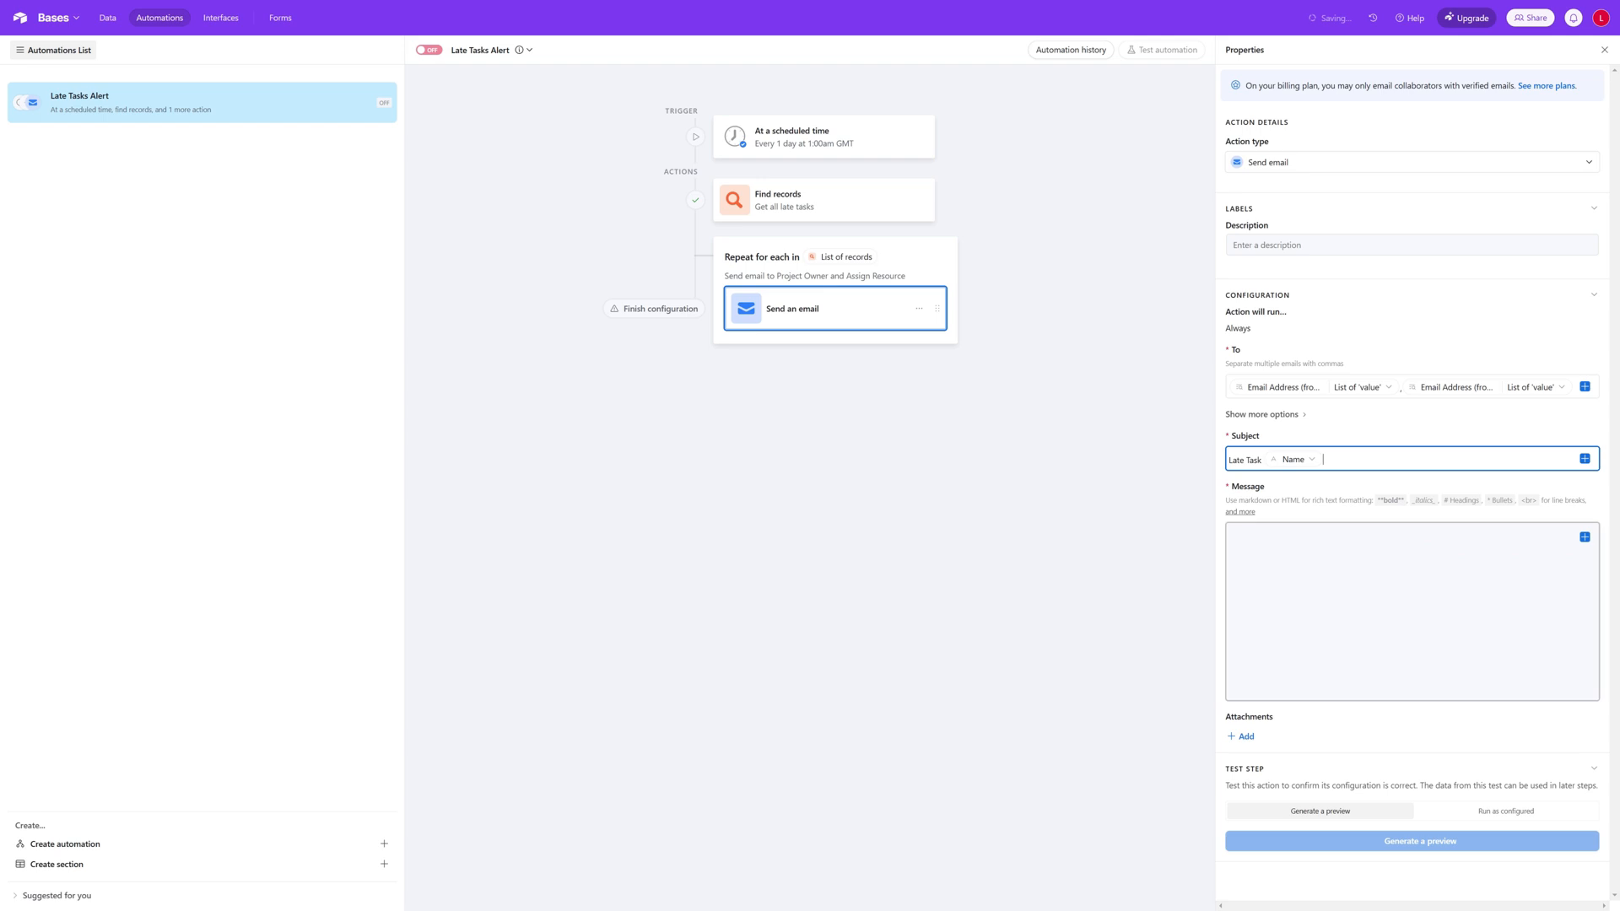
# Step: Extend the email subject with "for Project" followed by the current item's Name (from Project) as a list of value
pyautogui.write('fir')
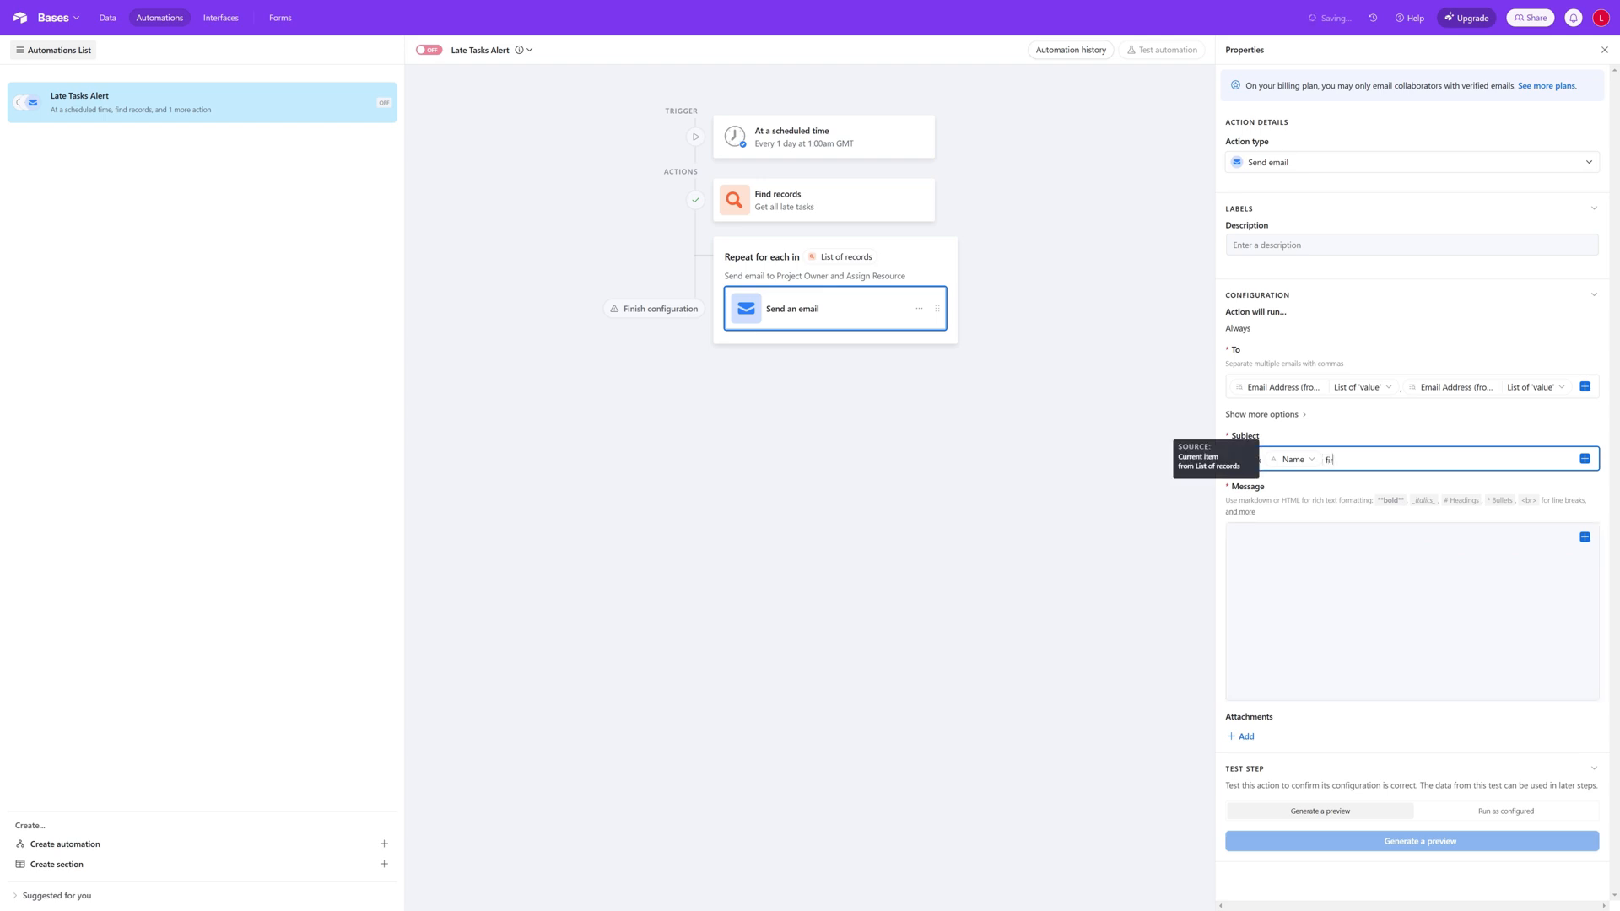
pyautogui.press('BackSpace')
pyautogui.press('BackSpace')
pyautogui.write('or Project')
pyautogui.click(1585, 459)
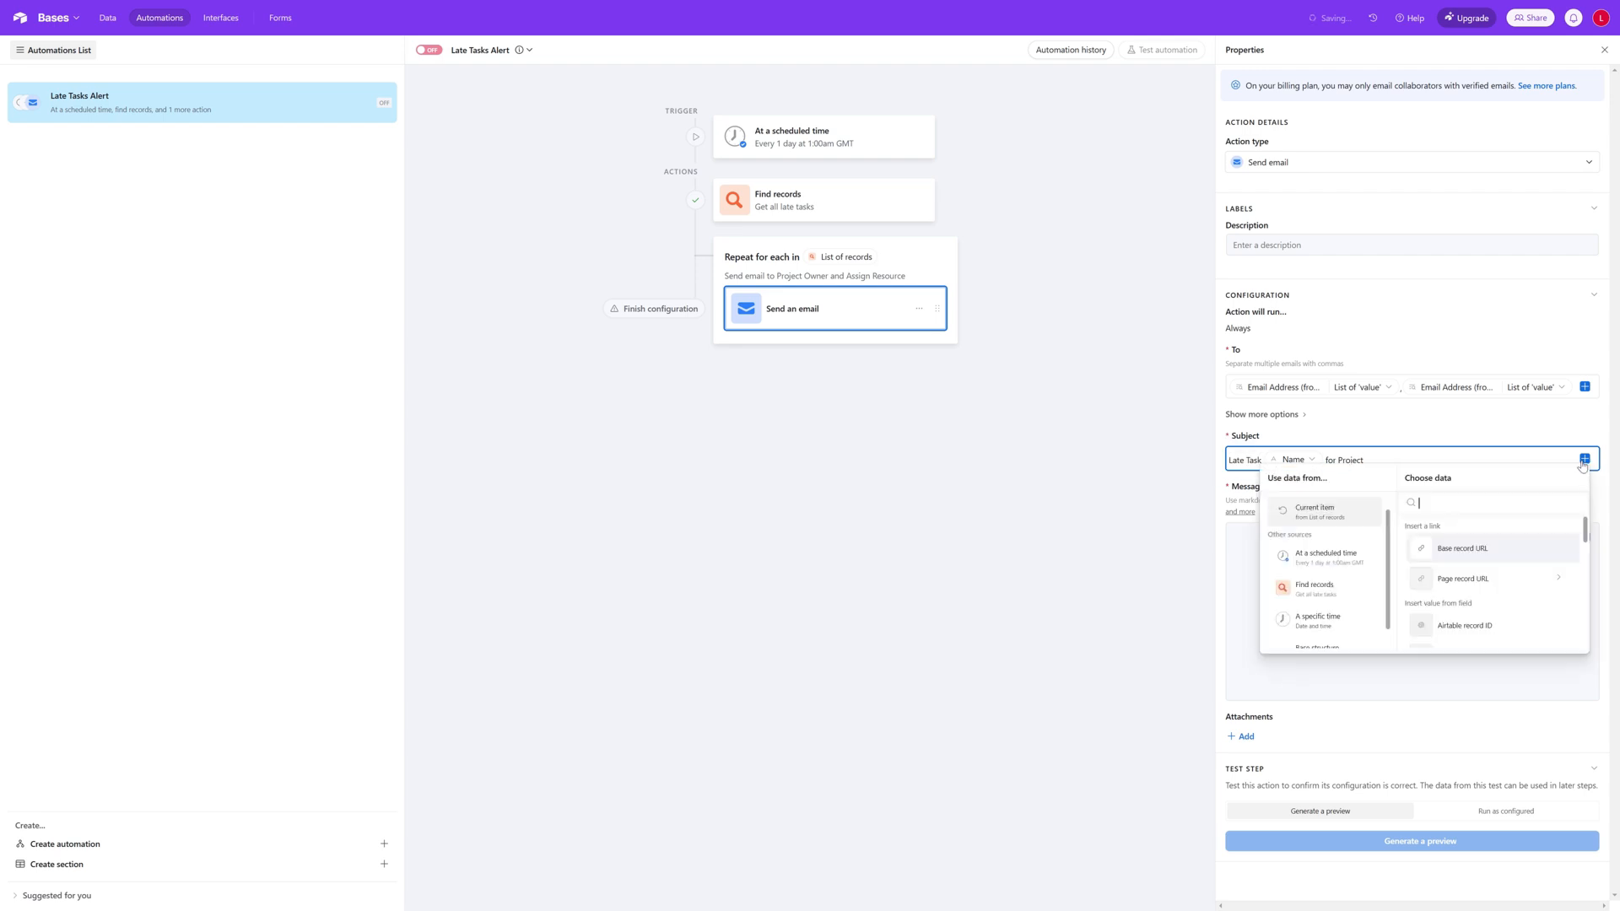
pyautogui.scroll(-5, 1540, 565)
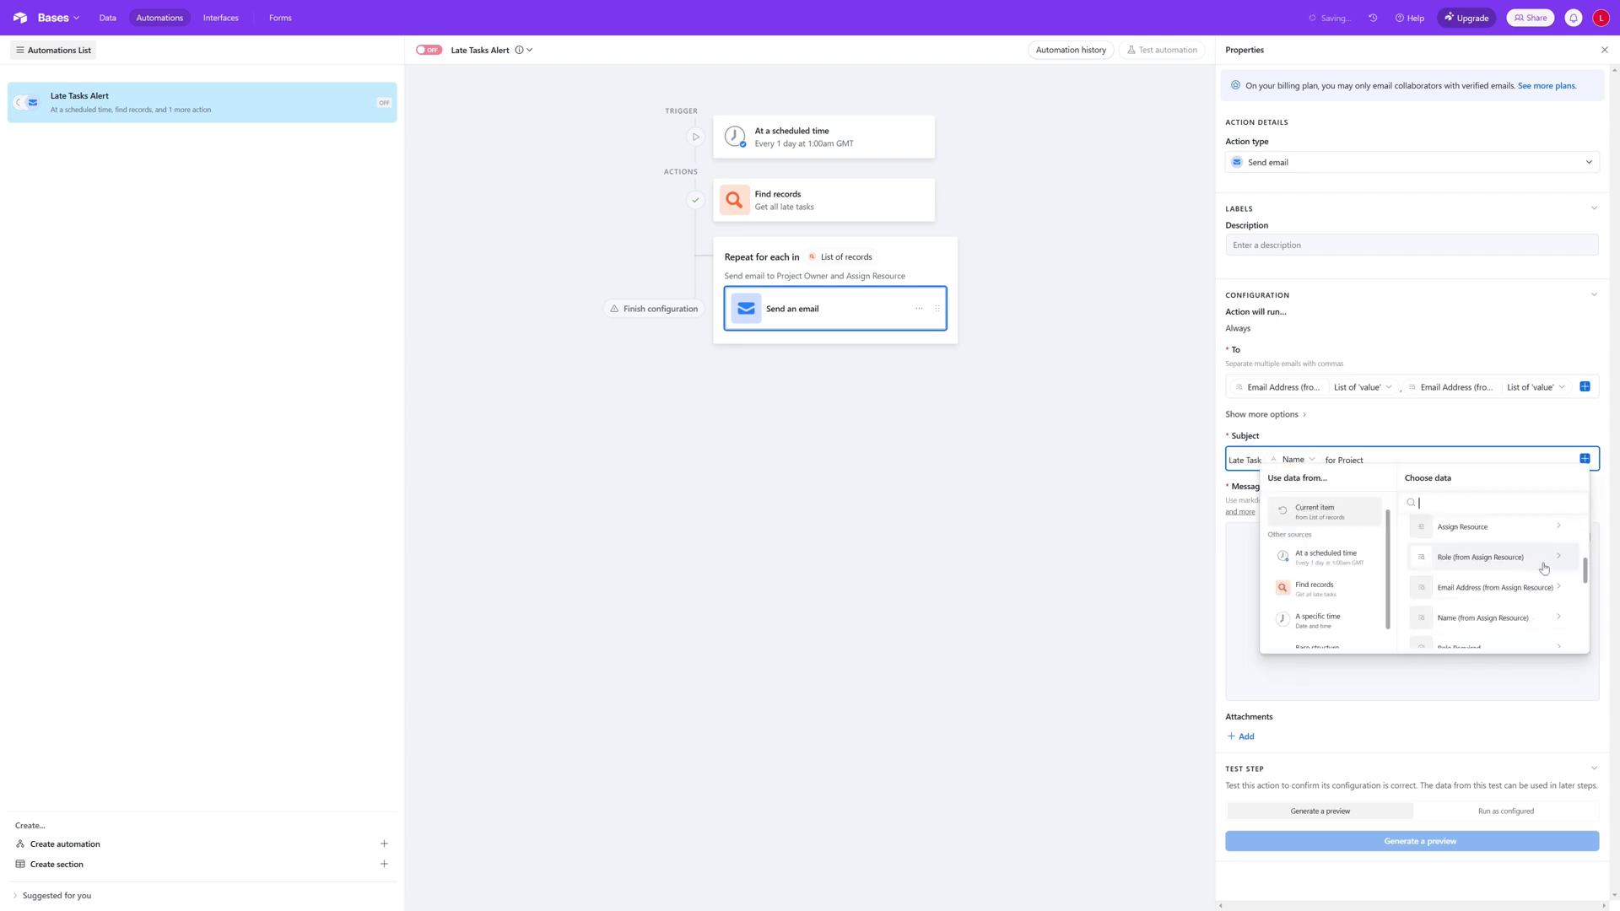
pyautogui.scroll(-5, 1544, 568)
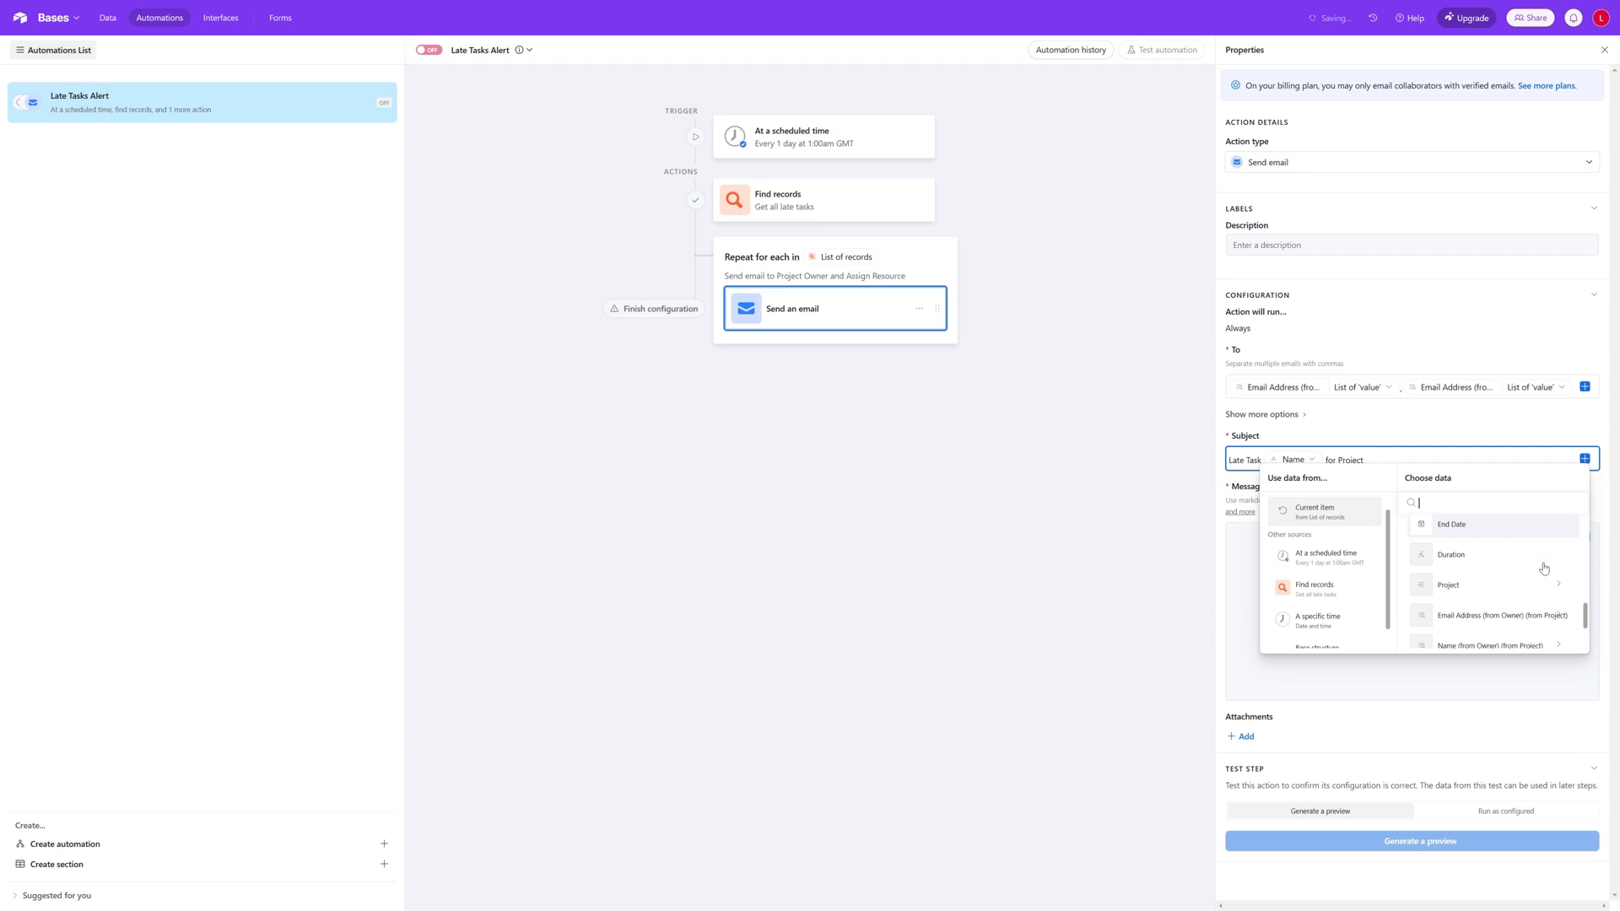
pyautogui.scroll(-2, 1545, 568)
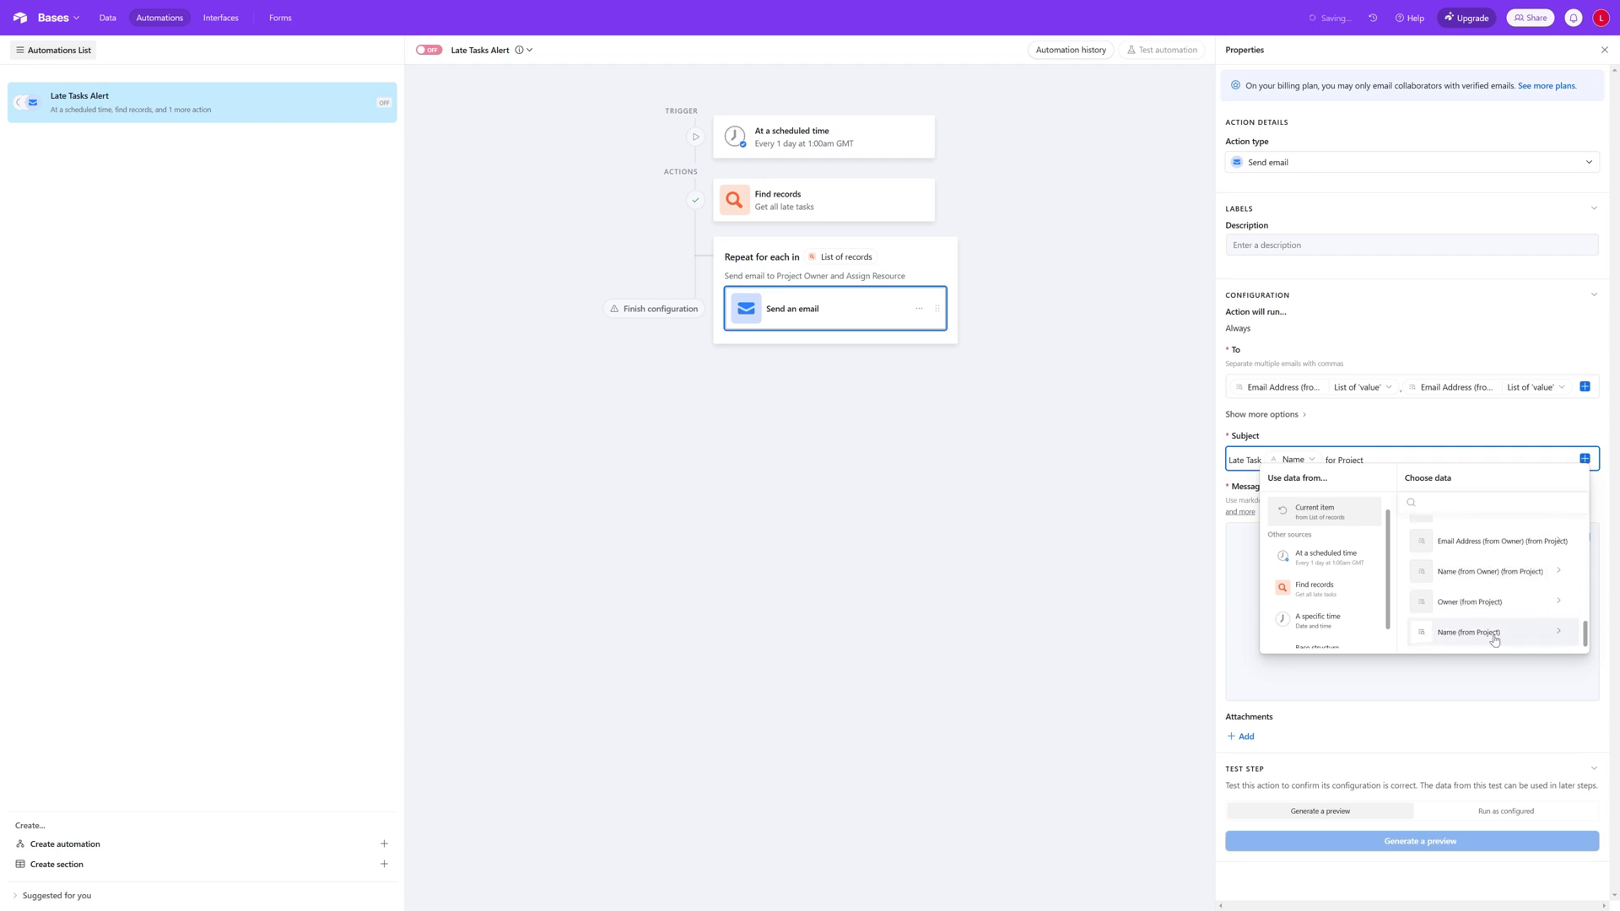
pyautogui.click(1473, 639)
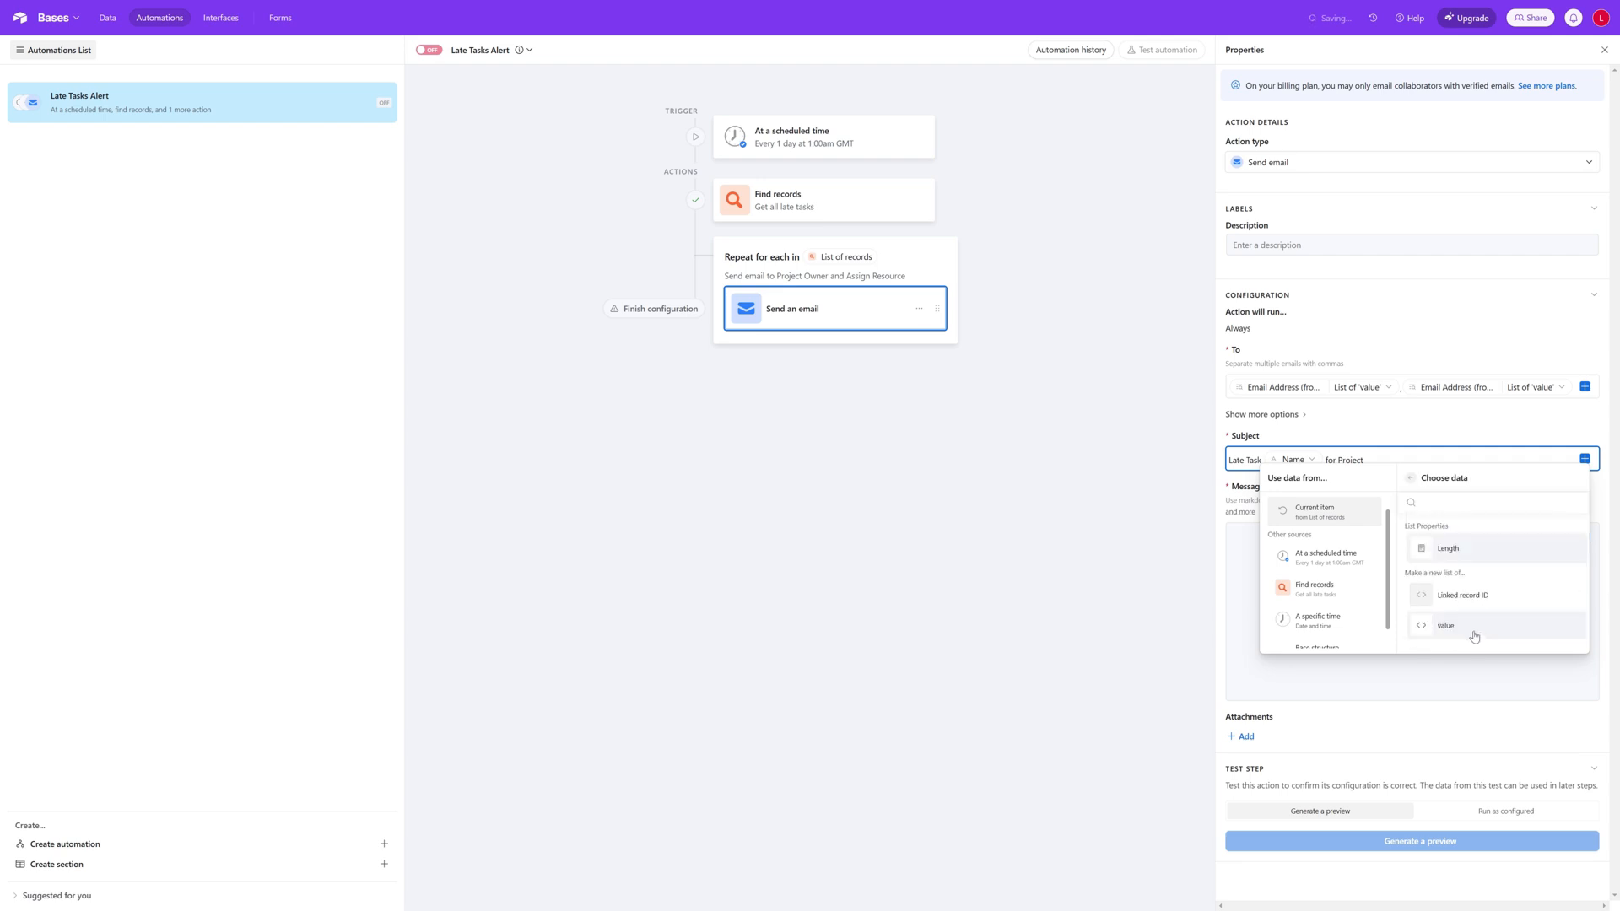
pyautogui.click(1474, 633)
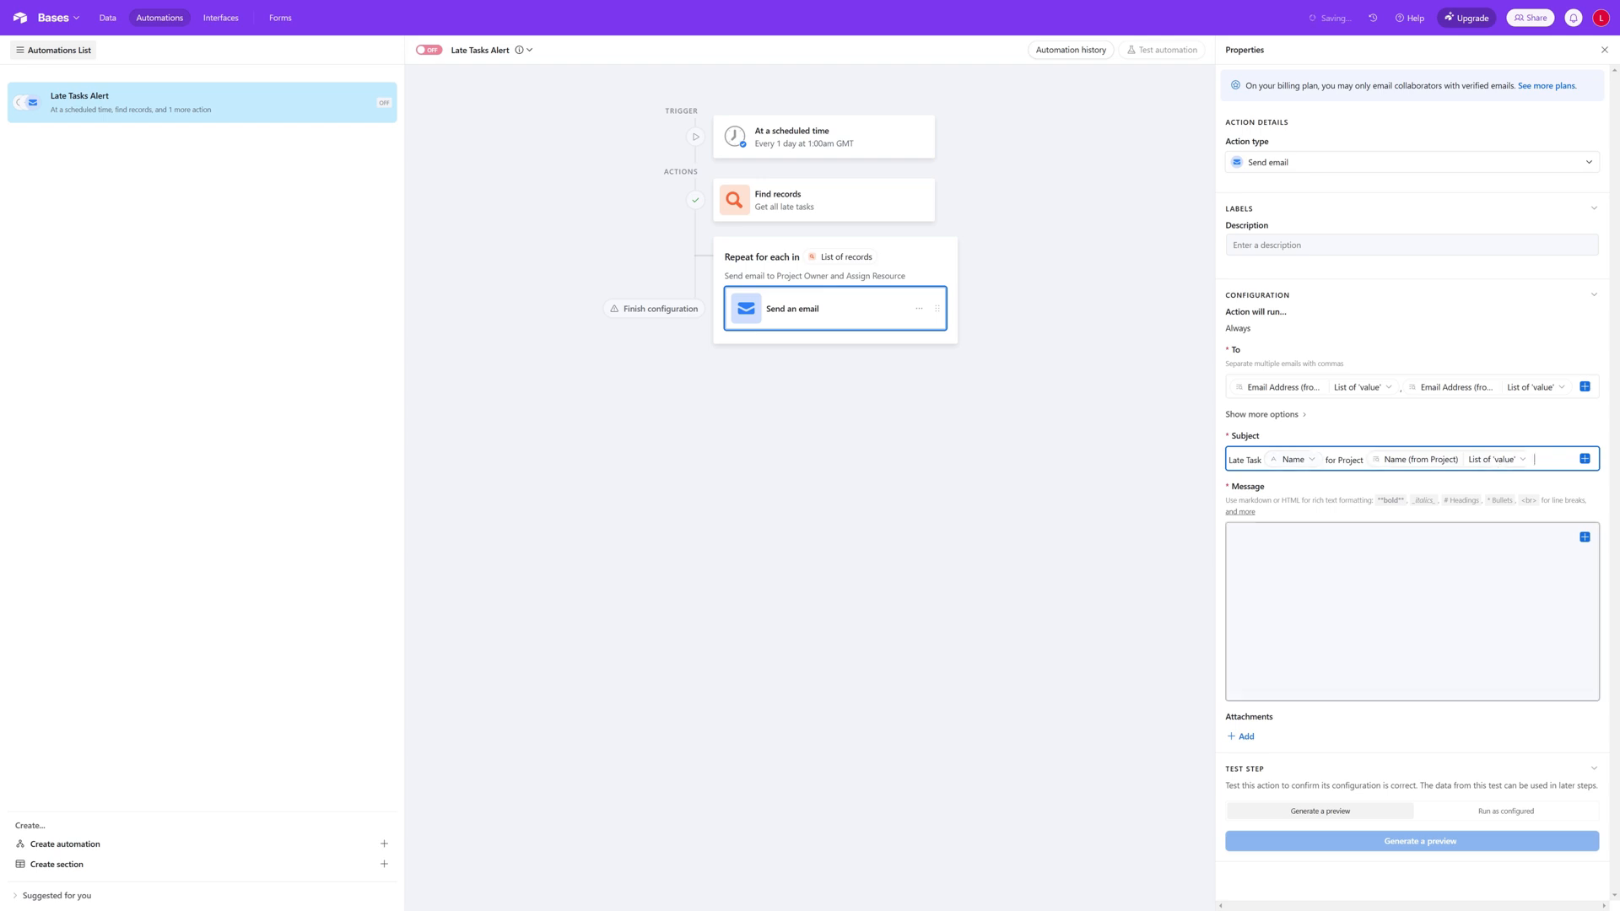
# Step: Begin the email message with "Please be aware that the above task is late." and "Details below:" on a new line
pyautogui.click(1384, 583)
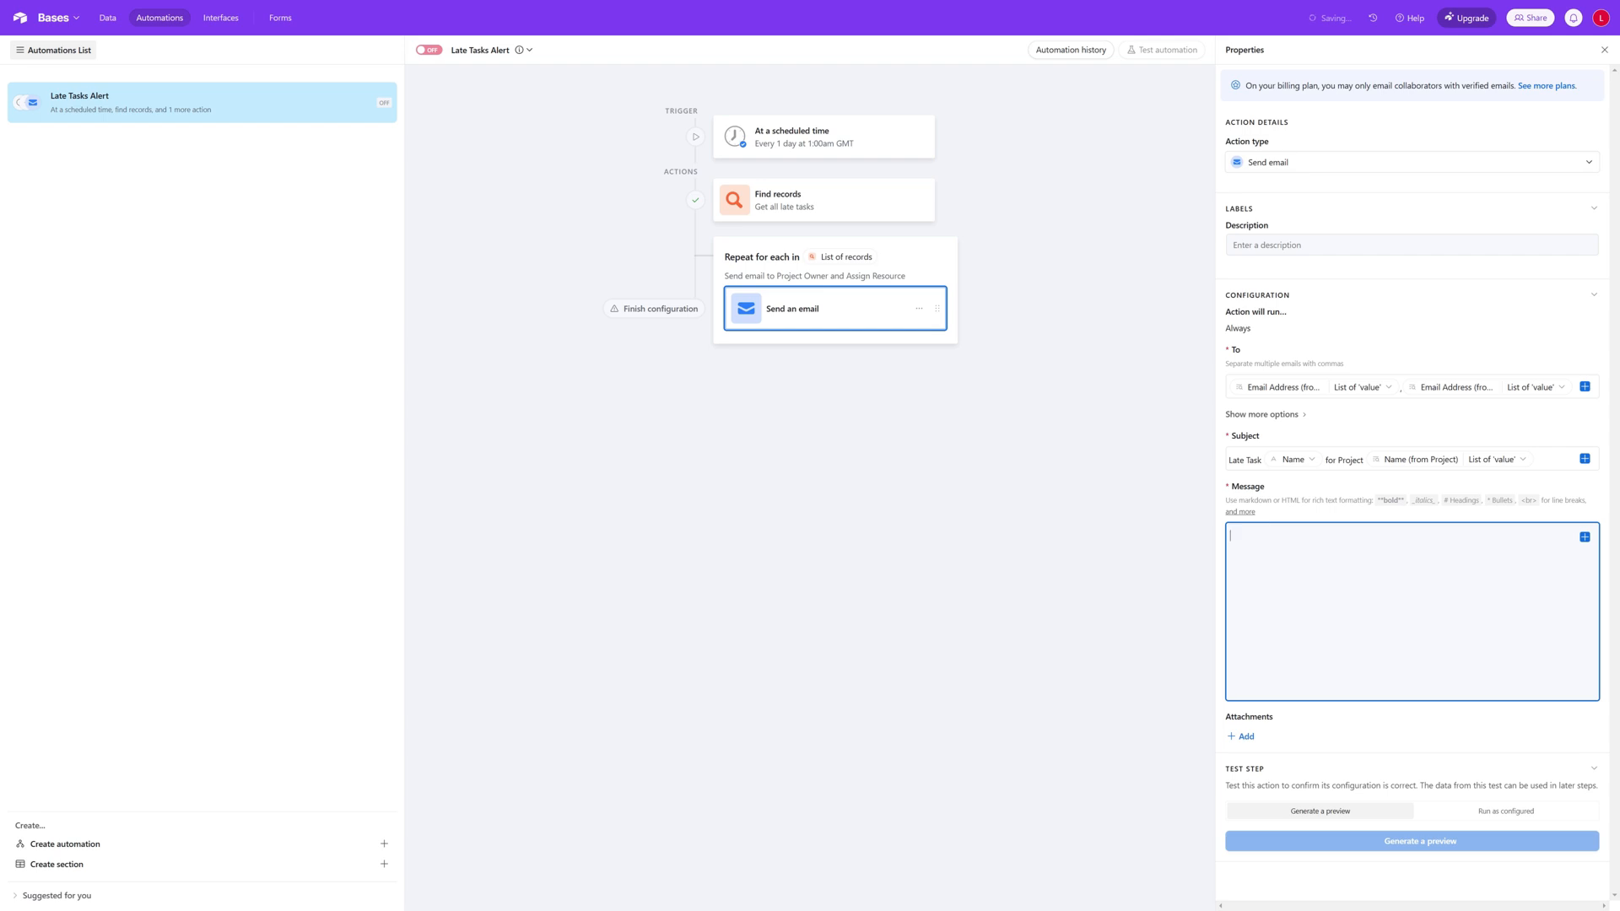
pyautogui.write('Please be aware ')
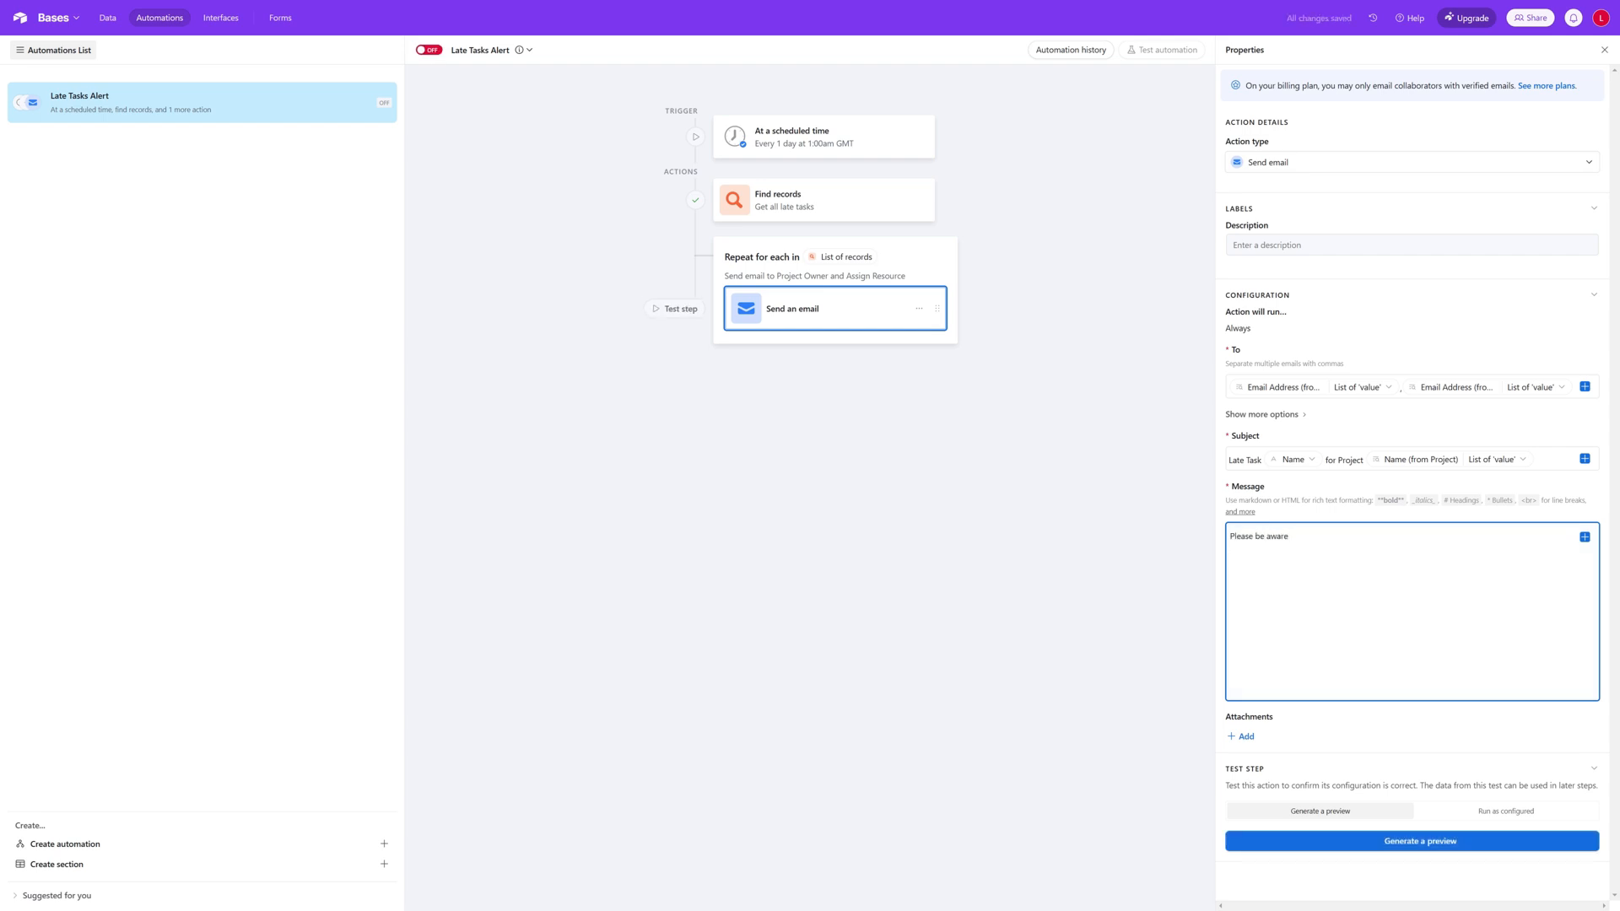
pyautogui.write('that the ')
pyautogui.write('abi')
pyautogui.write('ve task is late')
pyautogui.write('.')
pyautogui.press('Return')
pyautogui.write('Details:')
pyautogui.write('elow:')
# Step: Insert the current item's Start Date and End Date fields on a new line below "Details below:"
pyautogui.click(1588, 542)
pyautogui.scroll(-3, 1491, 641)
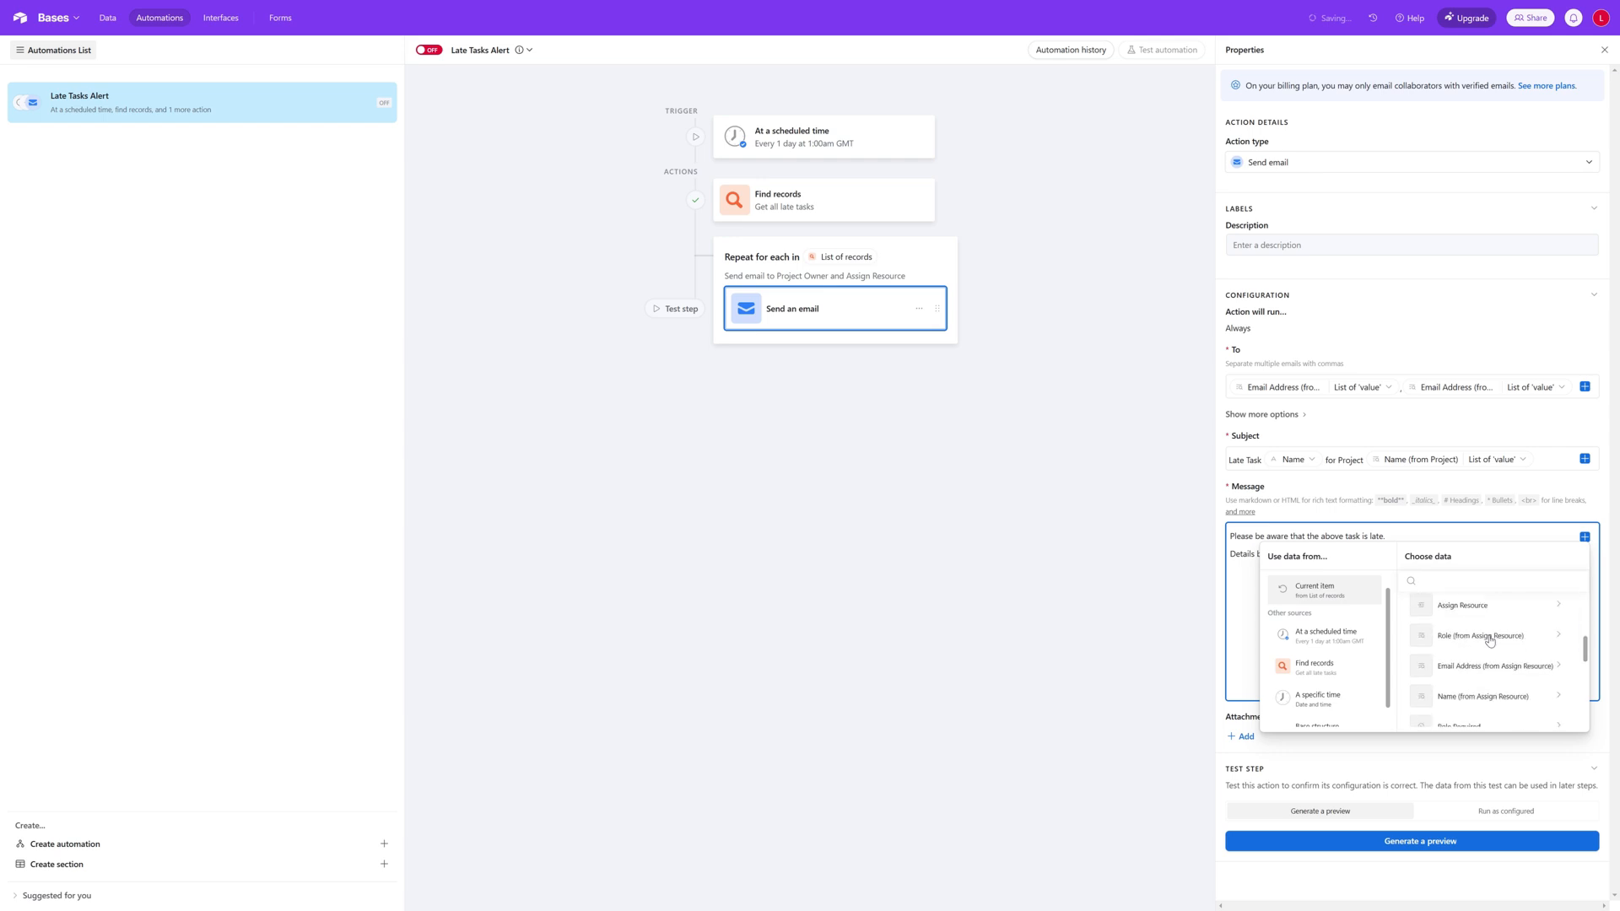
pyautogui.scroll(-3, 1491, 641)
pyautogui.click(1497, 661)
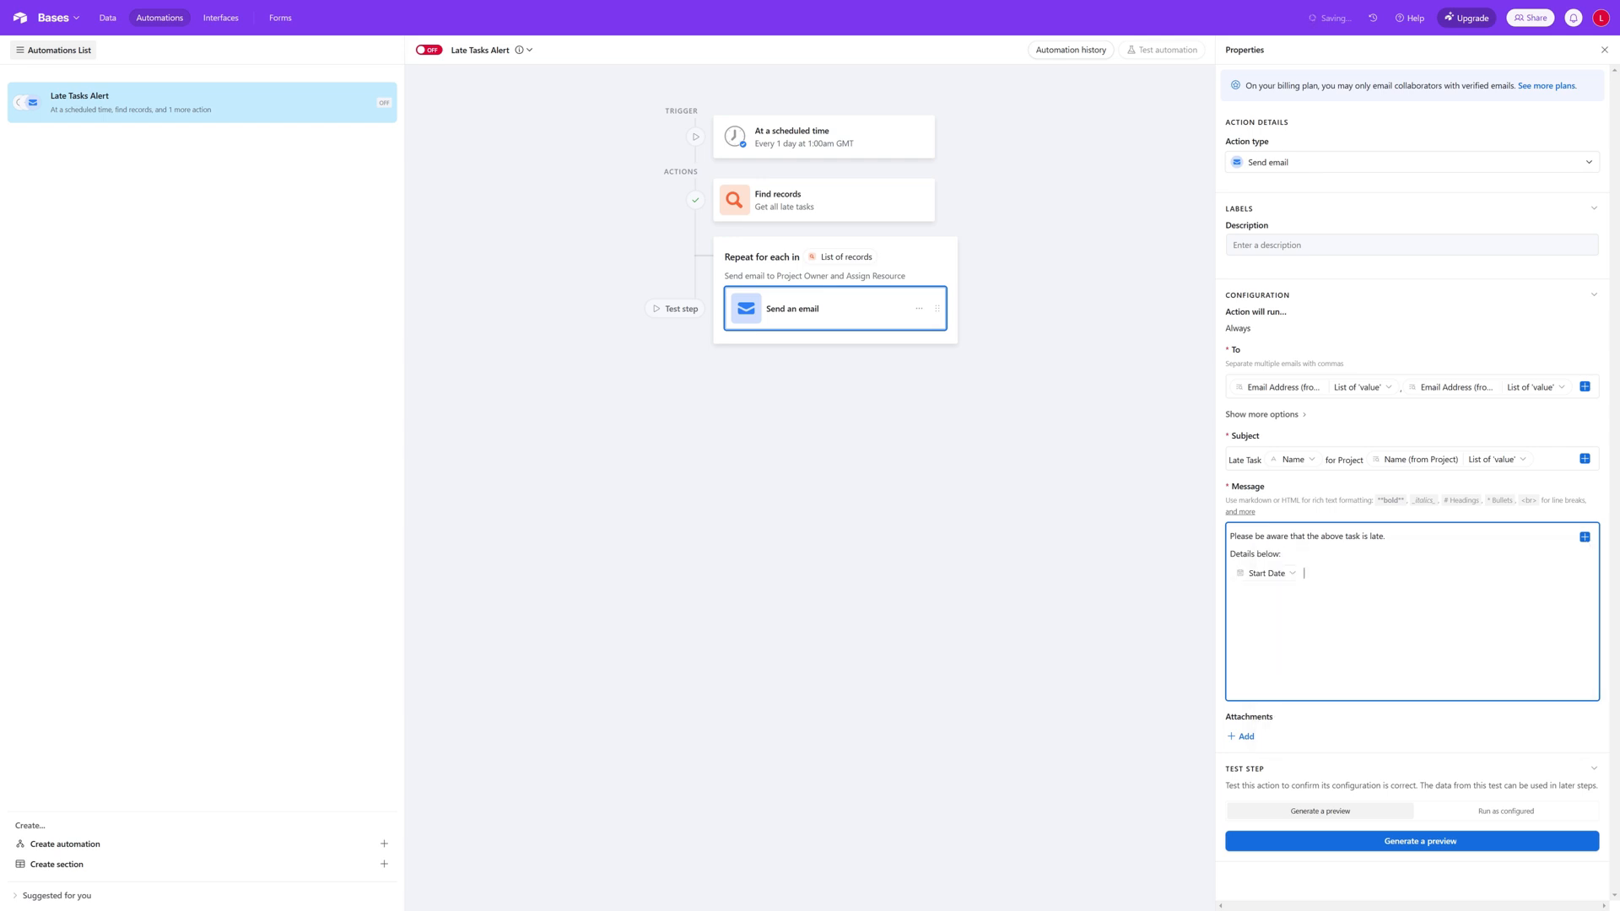
pyautogui.click(1585, 537)
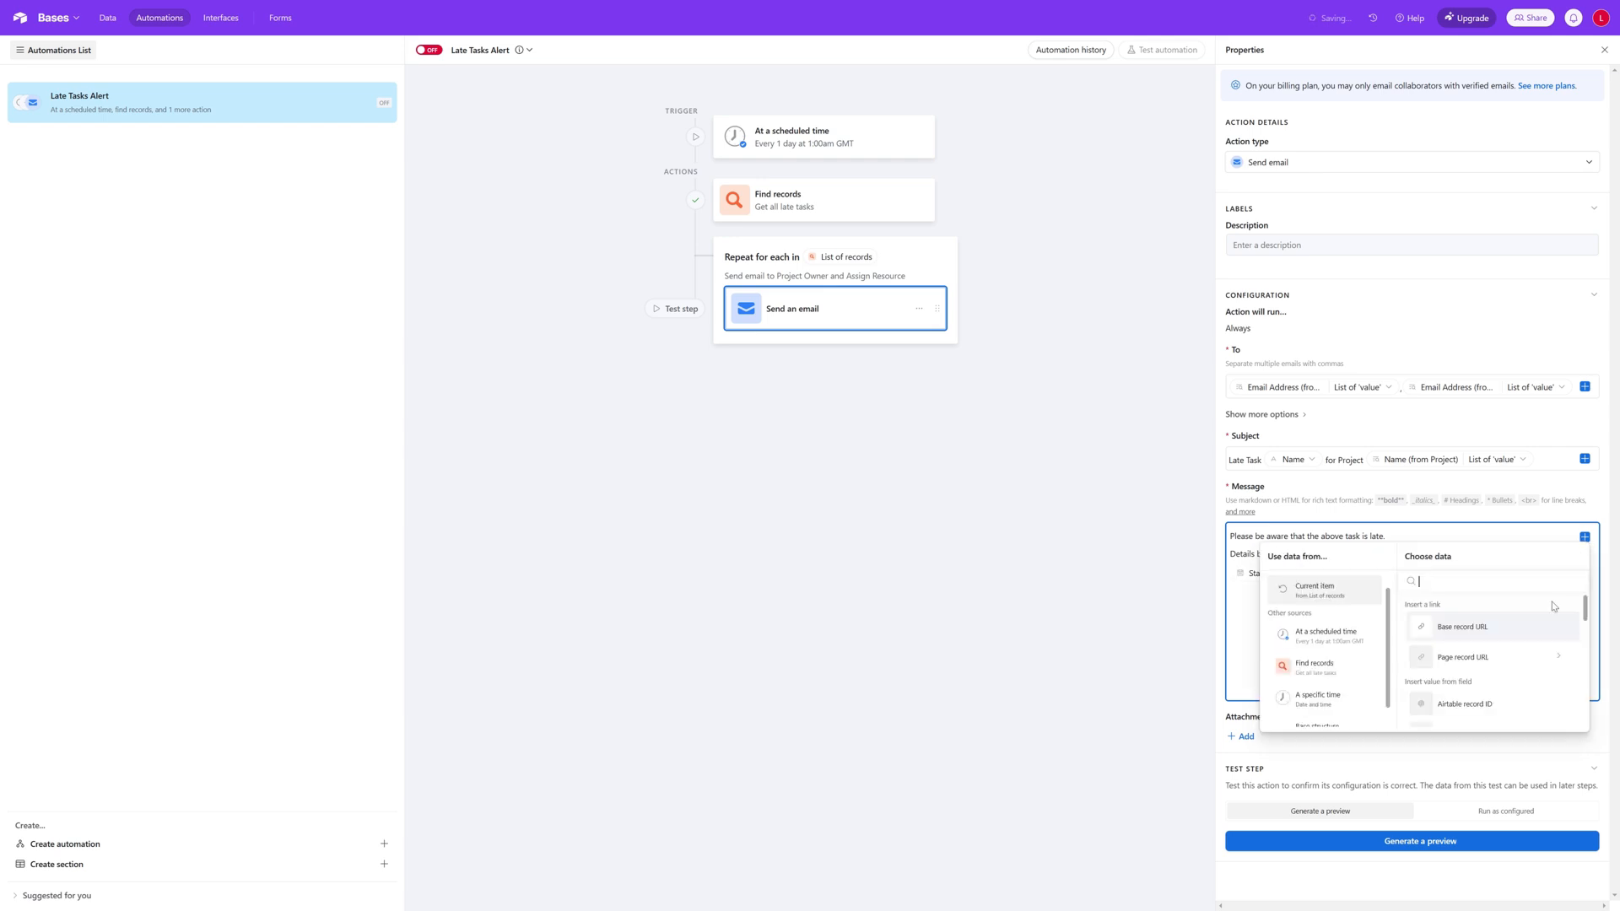
pyautogui.scroll(-5, 1511, 641)
pyautogui.scroll(-3, 1510, 641)
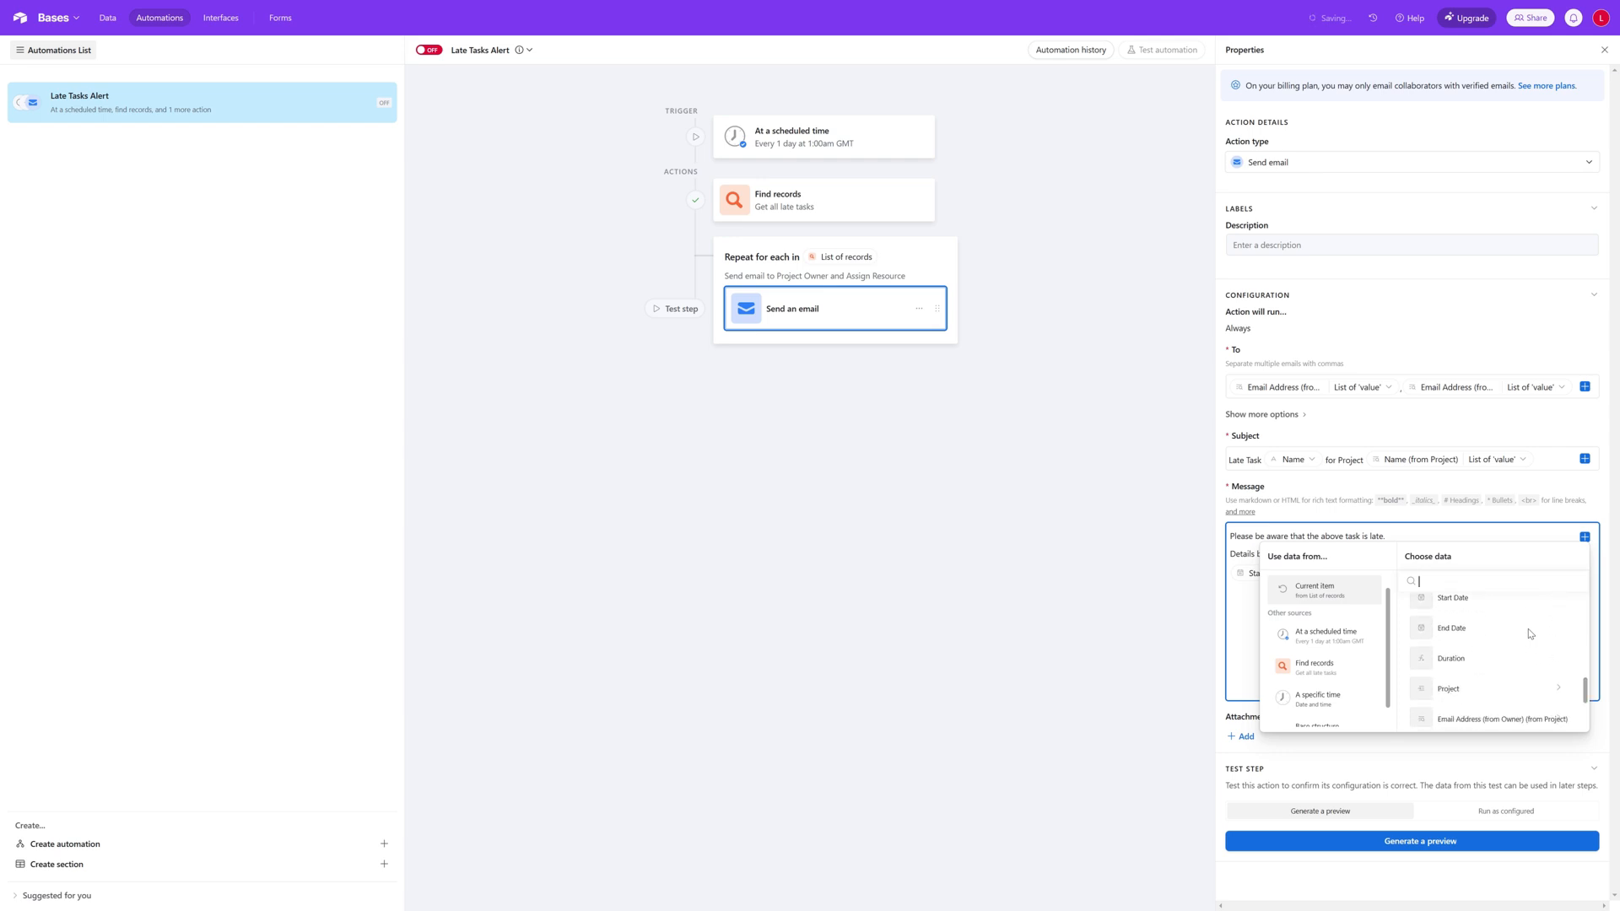
pyautogui.click(1519, 630)
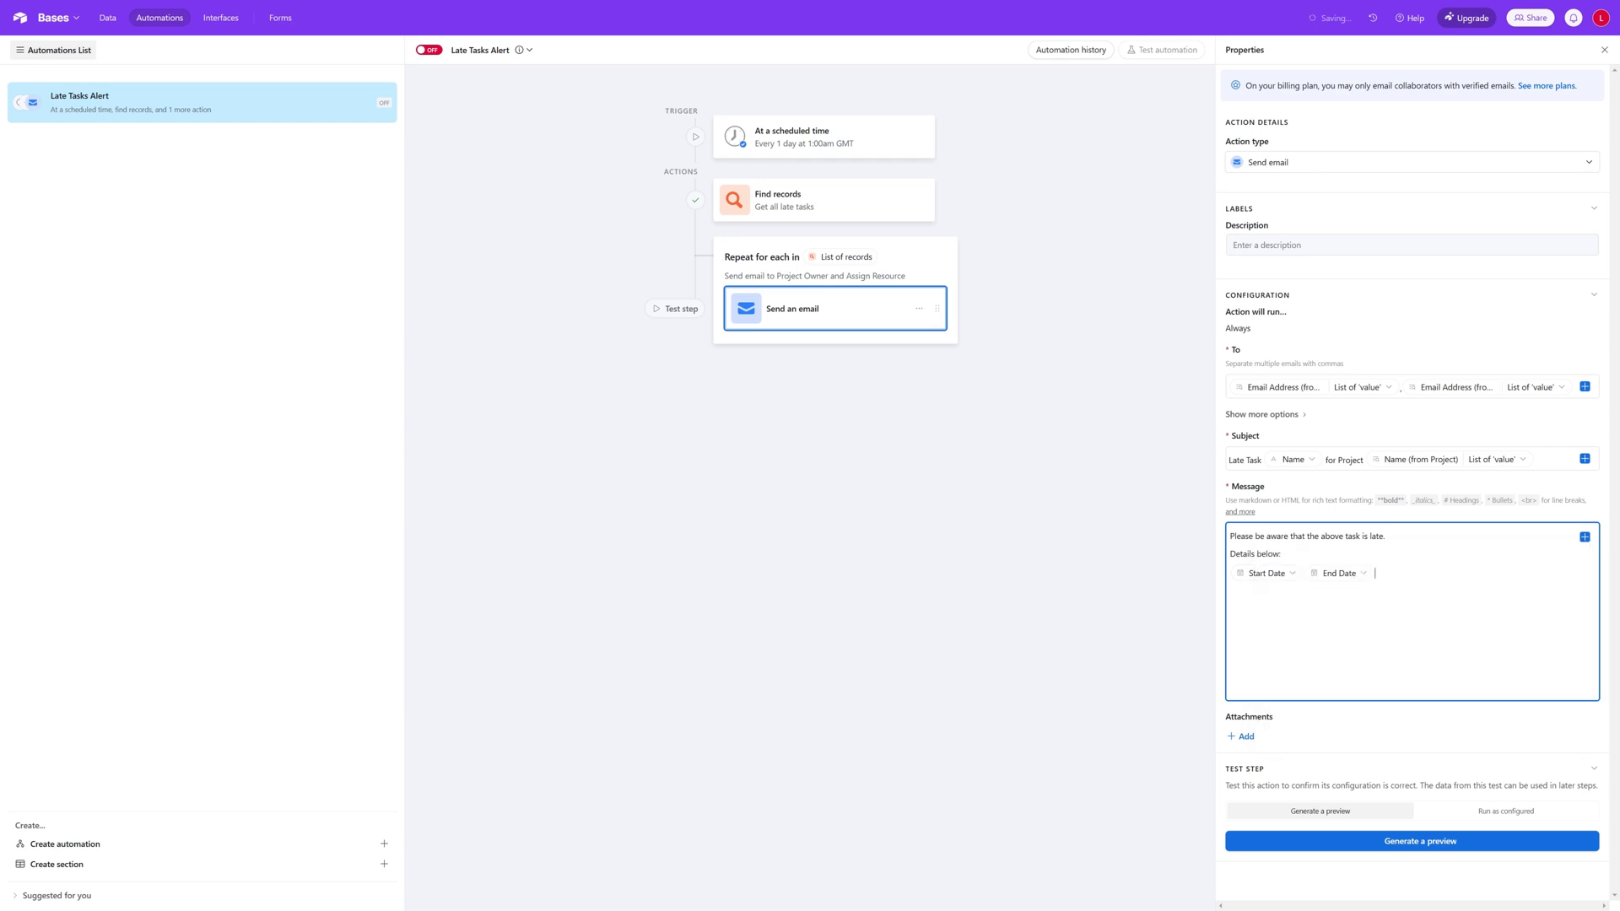
# Step: Label the two date fields "Start Date:" and "End Date:" and put each on its own line
pyautogui.click(1238, 577)
pyautogui.press('Escape')
pyautogui.write('Start Date:')
pyautogui.press('Return')
pyautogui.write('End Date:')
pyautogui.write('Current')
pyautogui.write(' Sta')
pyautogui.write('tus')
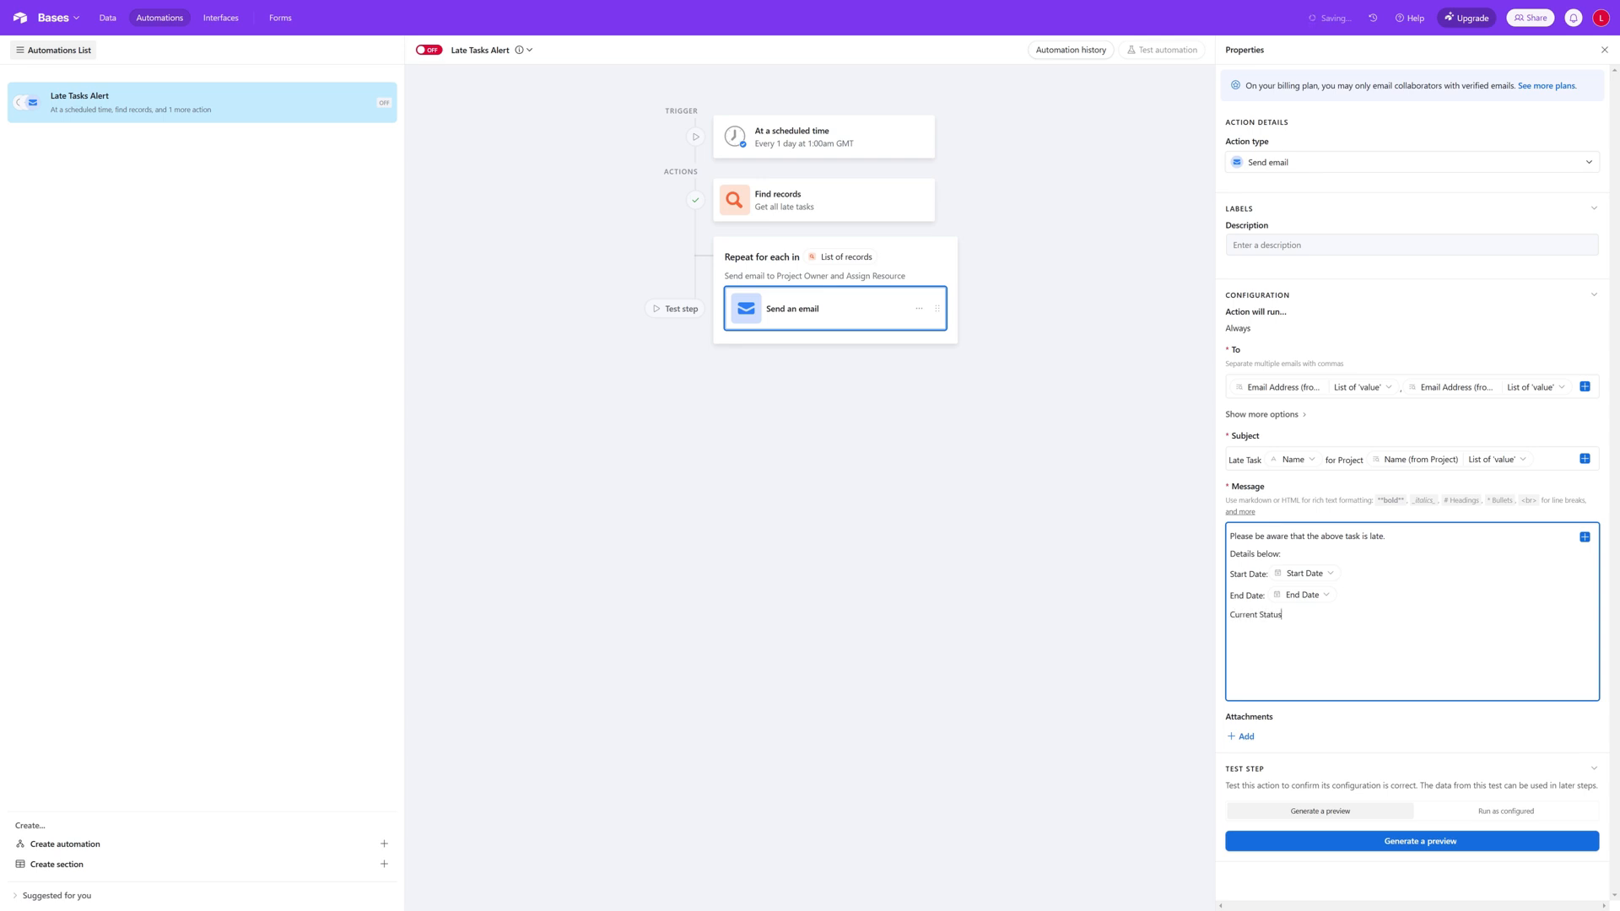
# Step: Add a "Current Status:" line to the message containing the name value of the current item's Status field
pyautogui.click(1585, 537)
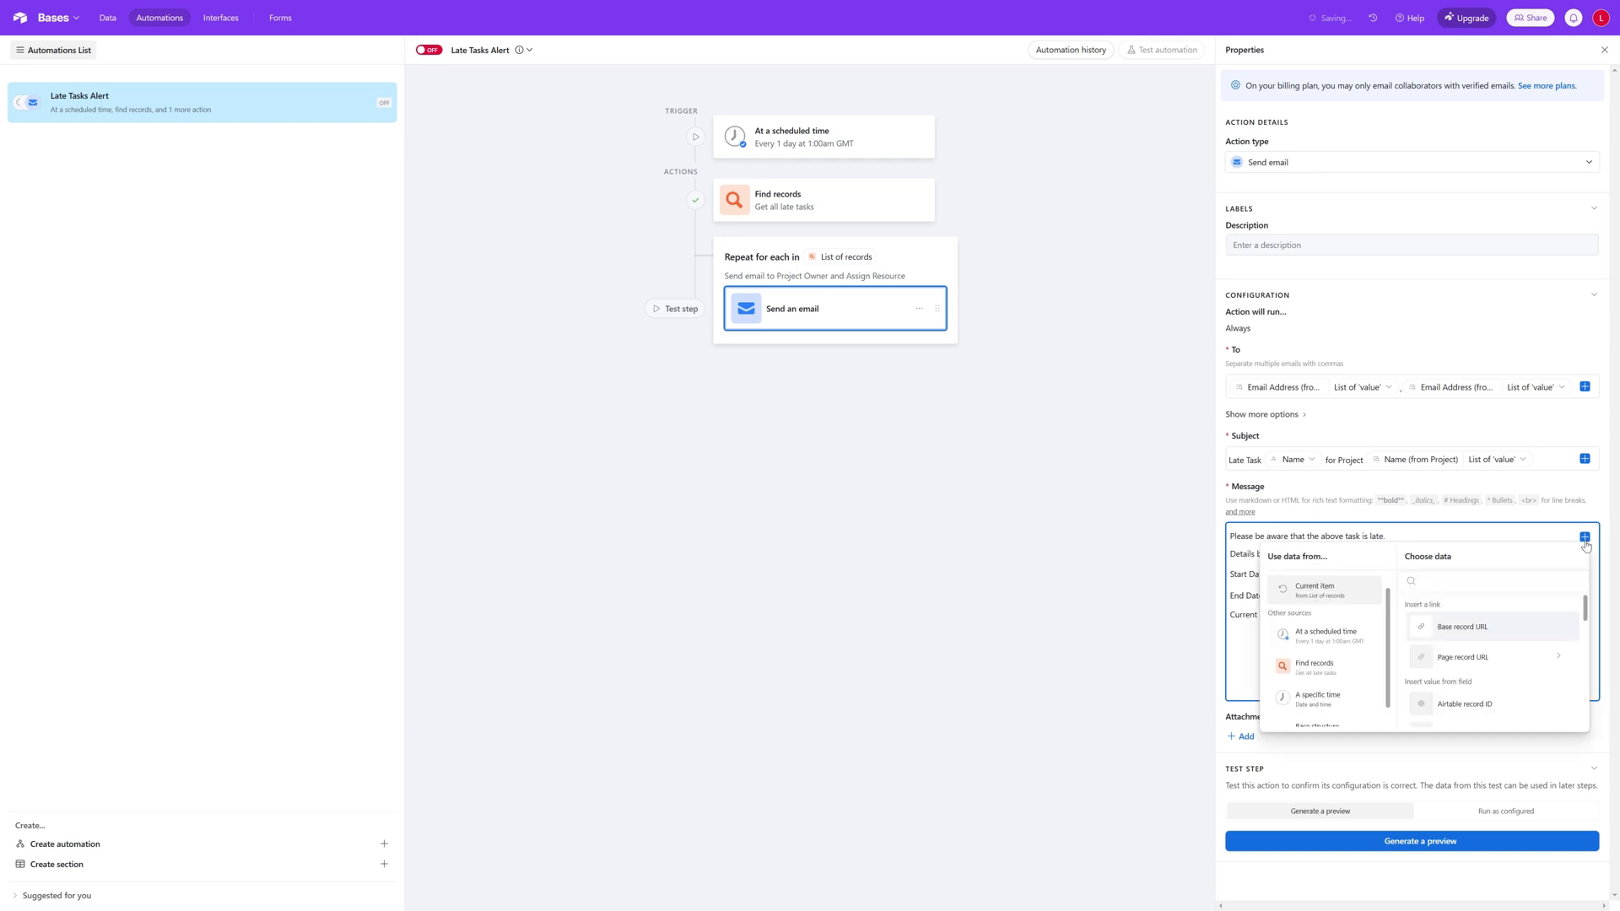
pyautogui.scroll(-3, 1518, 638)
pyautogui.click(1460, 698)
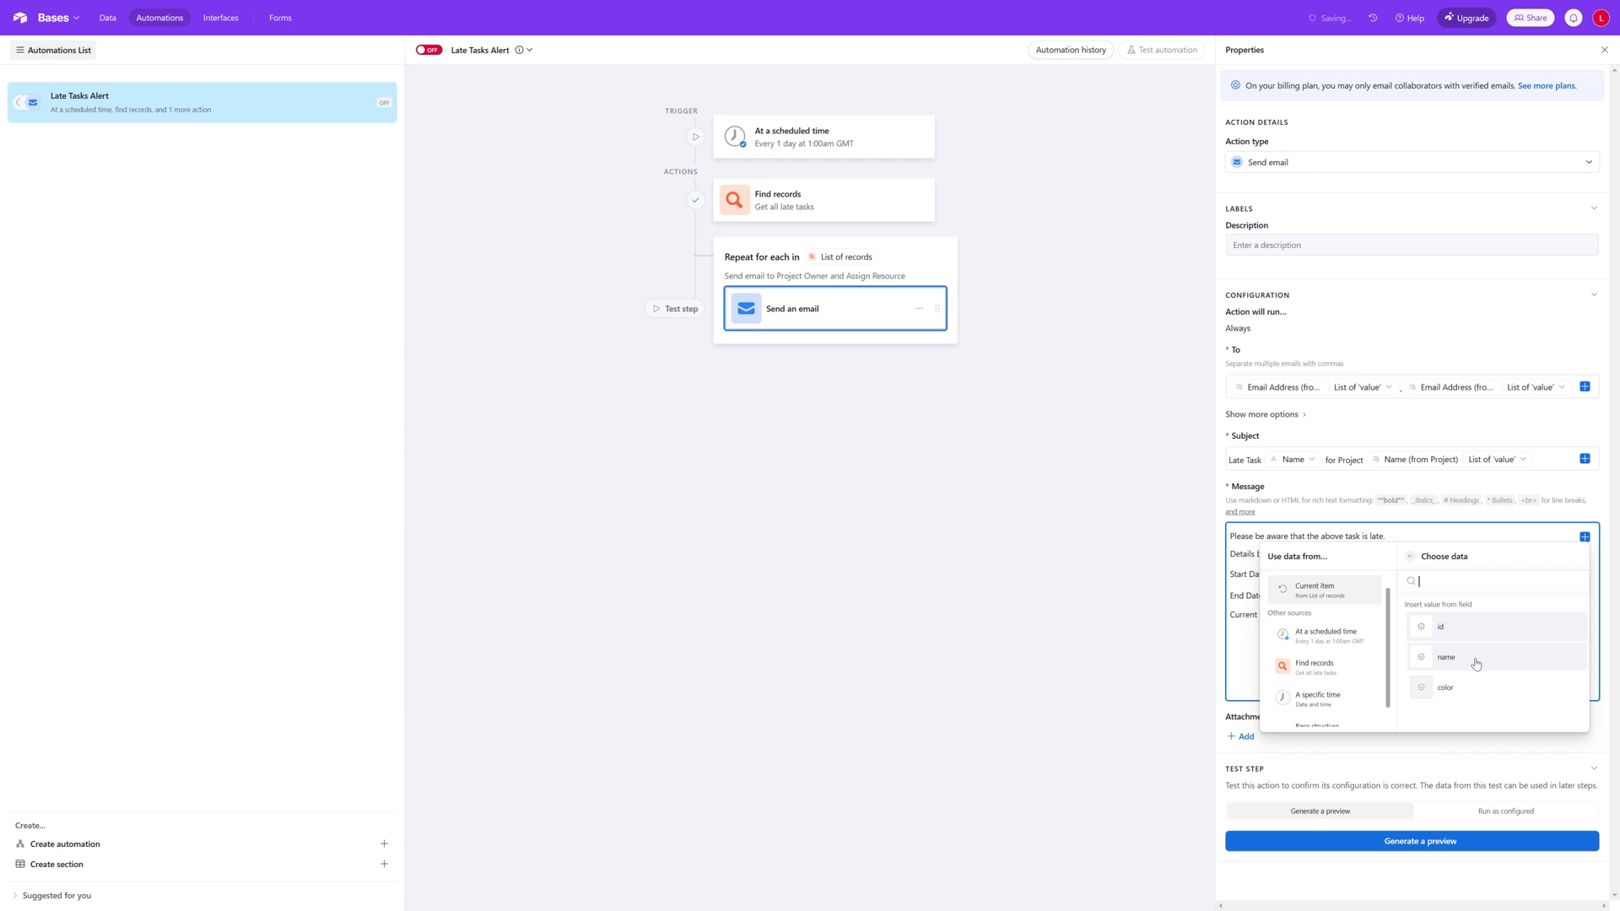
pyautogui.click(1476, 664)
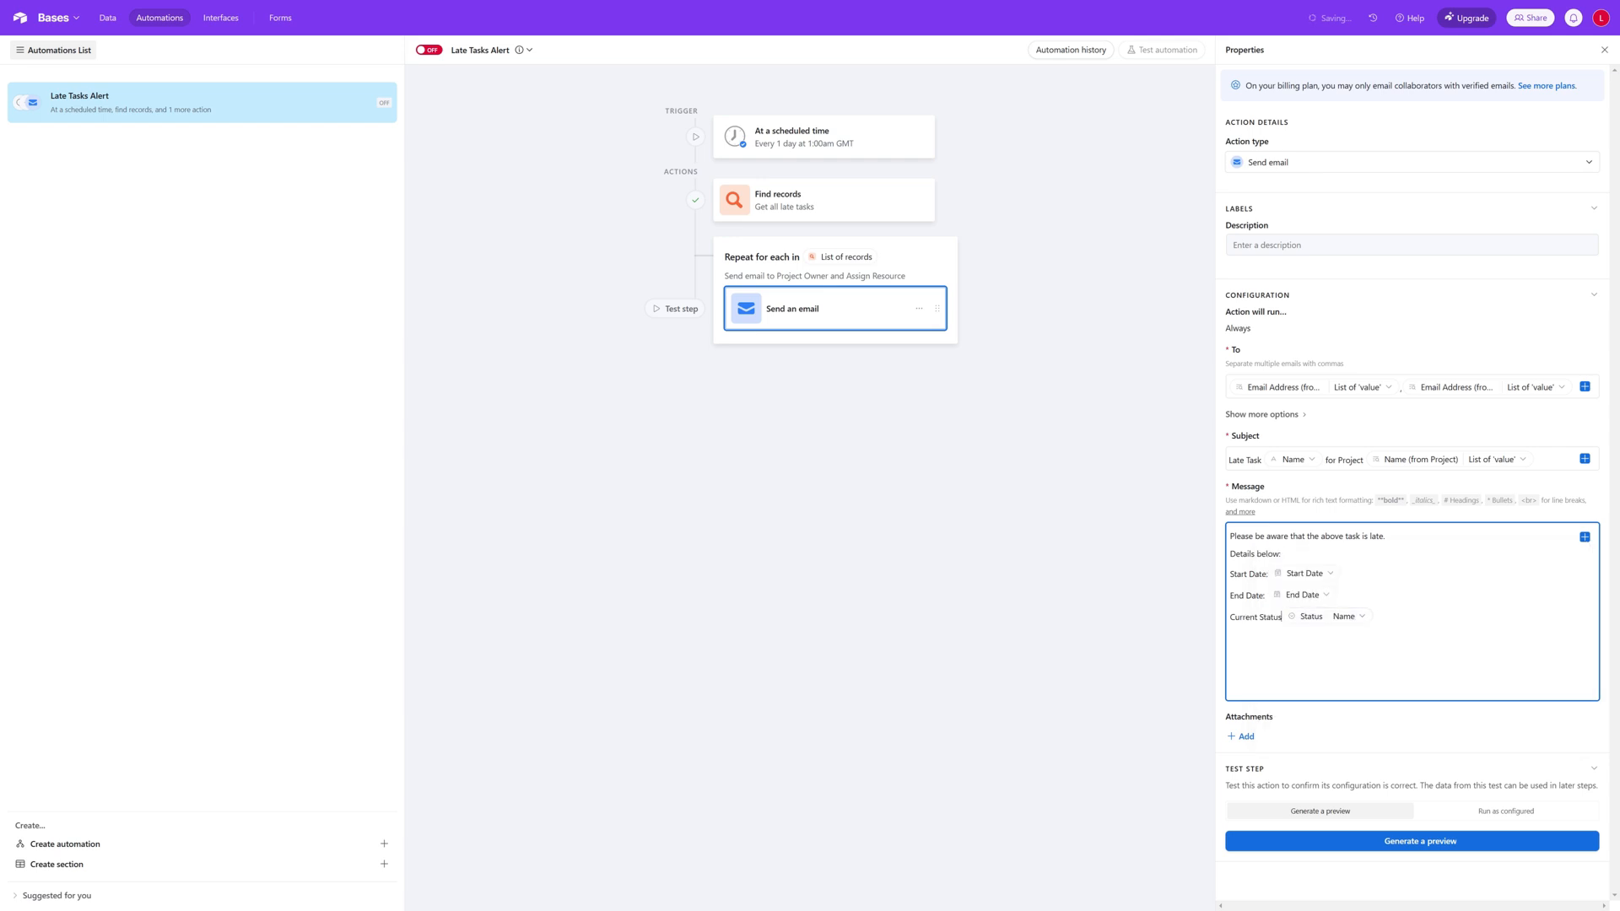
pyautogui.write(':')
pyautogui.write('Notes')
# Step: Add a "Notes:" line to the message with the current item's Notes field
pyautogui.click(1584, 537)
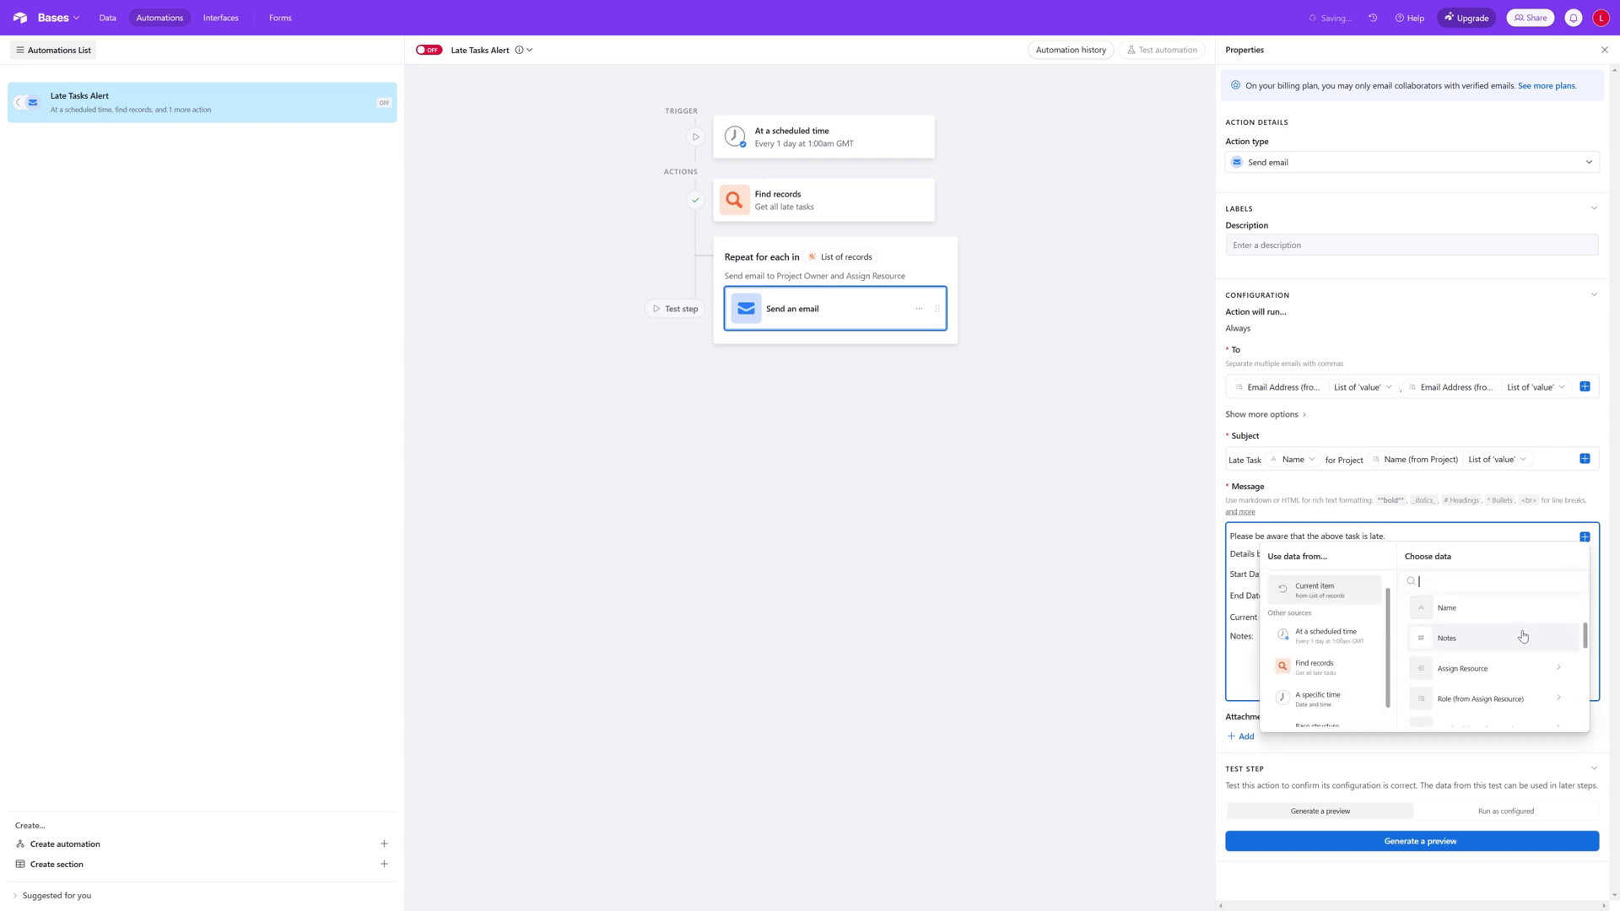
pyautogui.click(1492, 638)
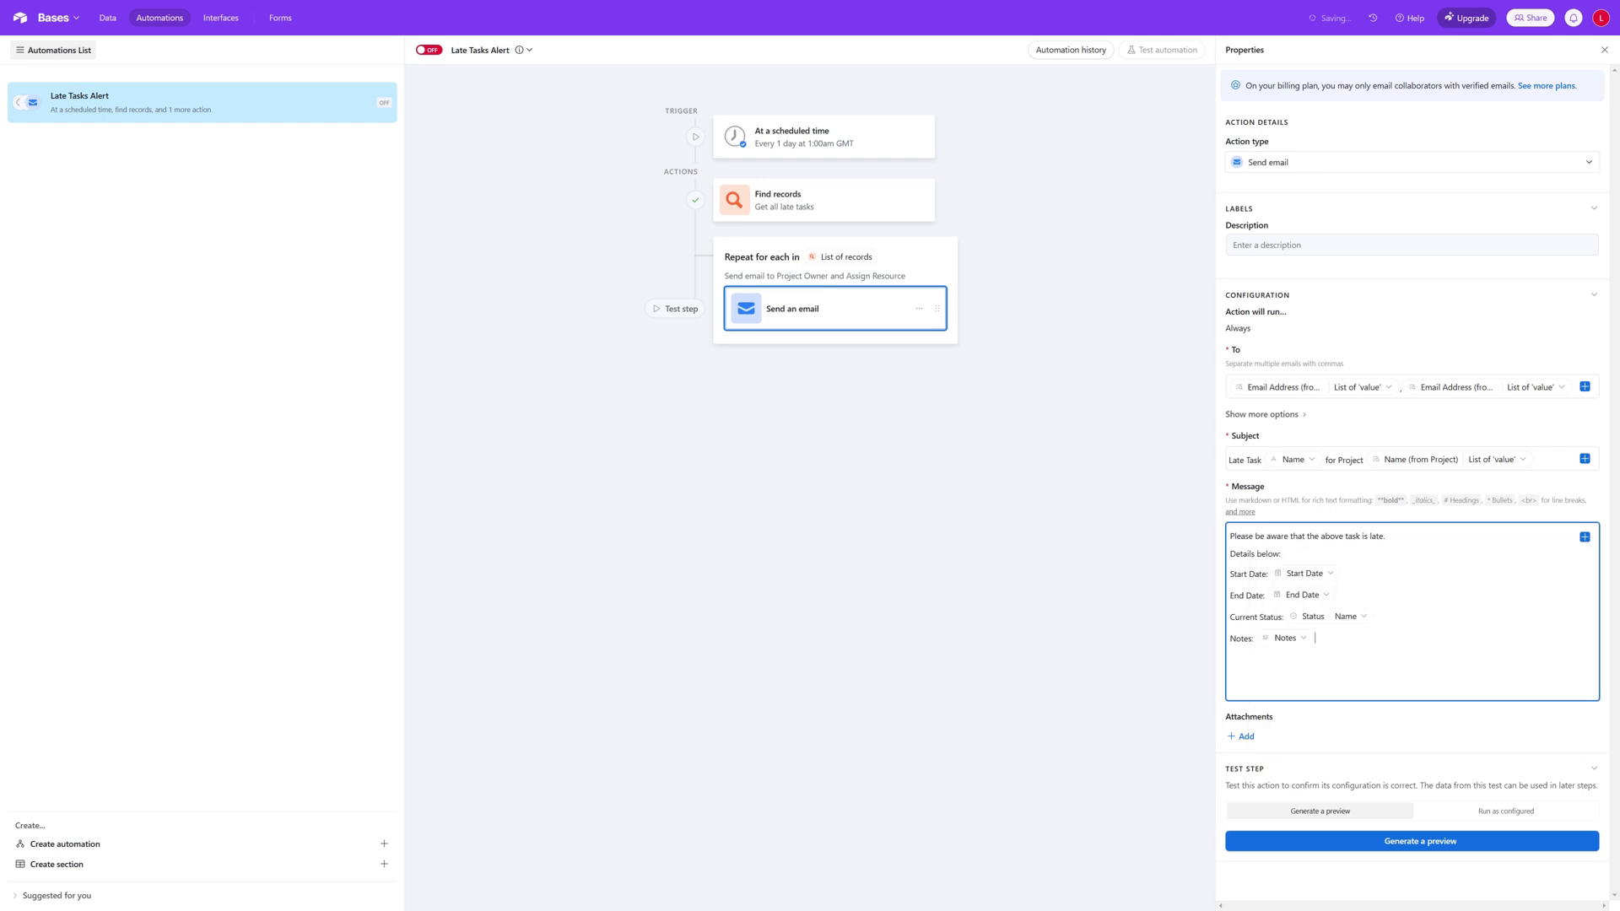
# Step: End the message with "Please Review End Date and Status for the task here:" and the current item's Base record URL on the next line
pyautogui.write('Please Review ends')
pyautogui.press('BackSpace')
pyautogui.press('BackSpace')
pyautogui.press('BackSpace')
pyautogui.write('nd dates and')
pyautogui.press('BackSpace')
pyautogui.press('BackSpace')
pyautogui.press('BackSpace')
pyautogui.press('BackSpace')
pyautogui.press('BackSpace')
pyautogui.press('BackSpace')
pyautogui.press('BackSpace')
pyautogui.press('BackSpace')
pyautogui.press('BackSpace')
pyautogui.press('BackSpace')
pyautogui.press('BackSpace')
pyautogui.write('End Date ')
pyautogui.write('andf')
pyautogui.write('Status')
pyautogui.write(' for the')
pyautogui.write(' task here')
pyautogui.write(':')
pyautogui.press('Return')
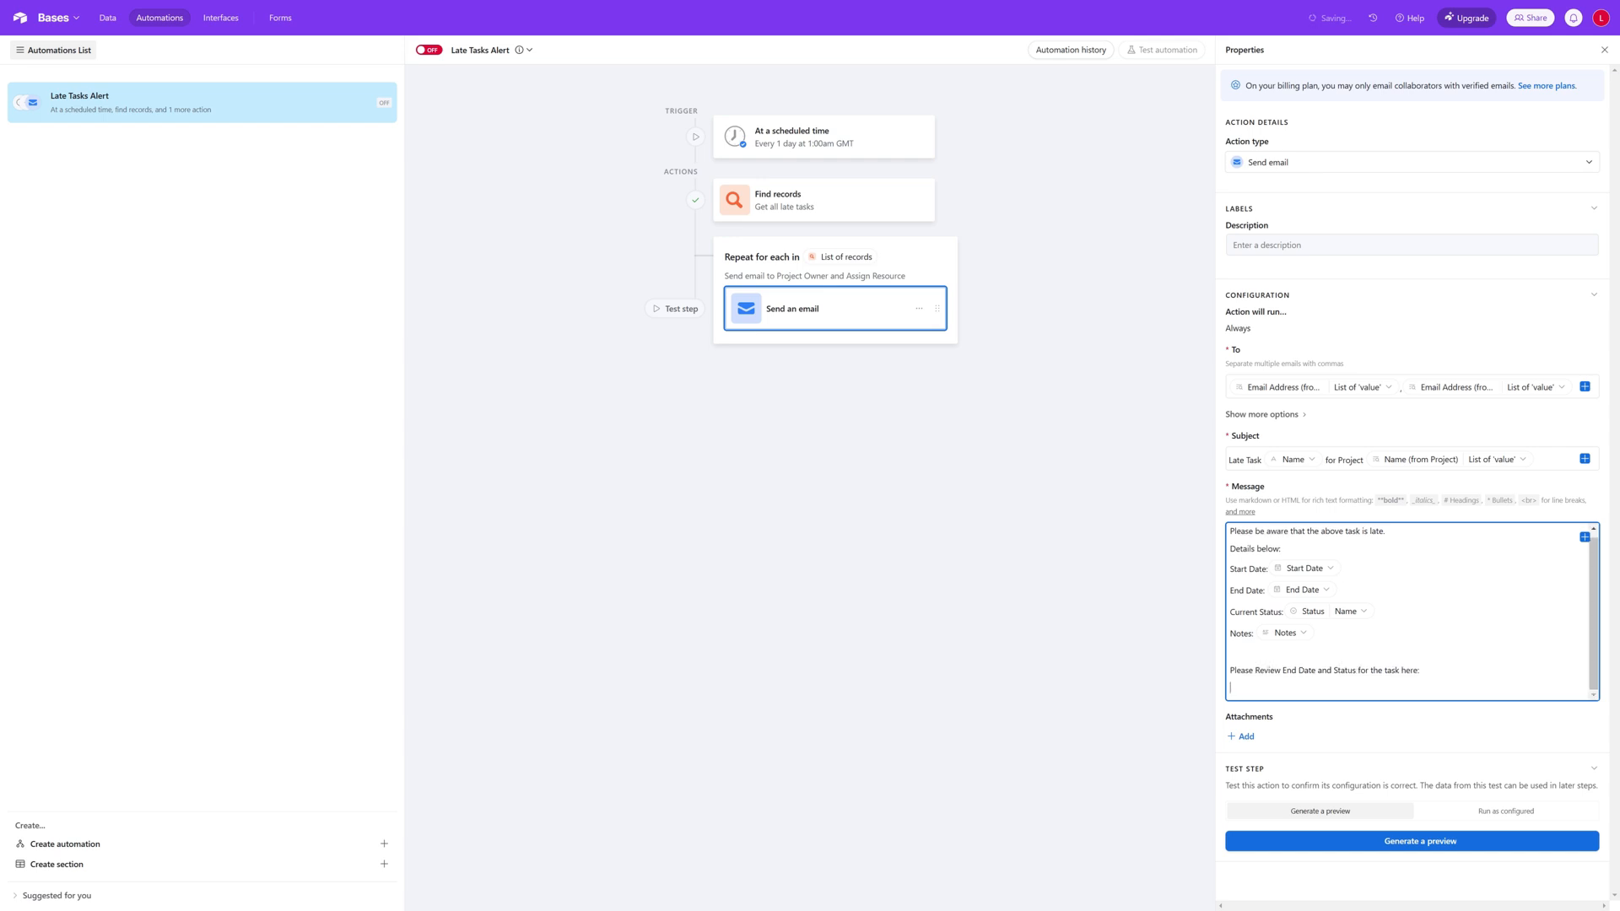
pyautogui.click(1585, 538)
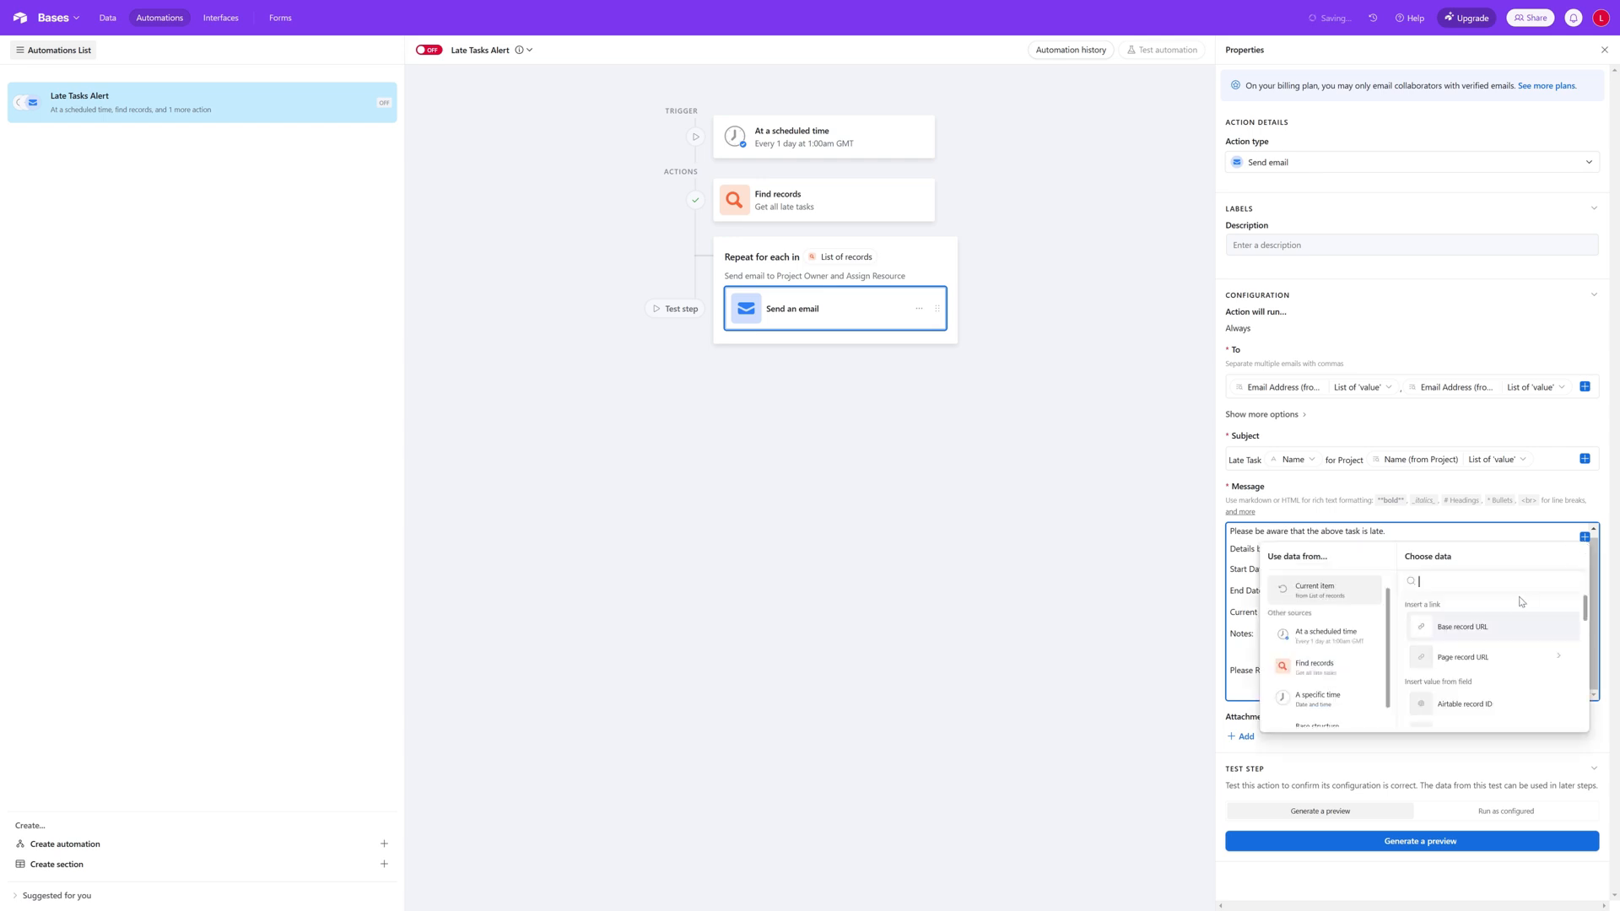
pyautogui.click(1479, 632)
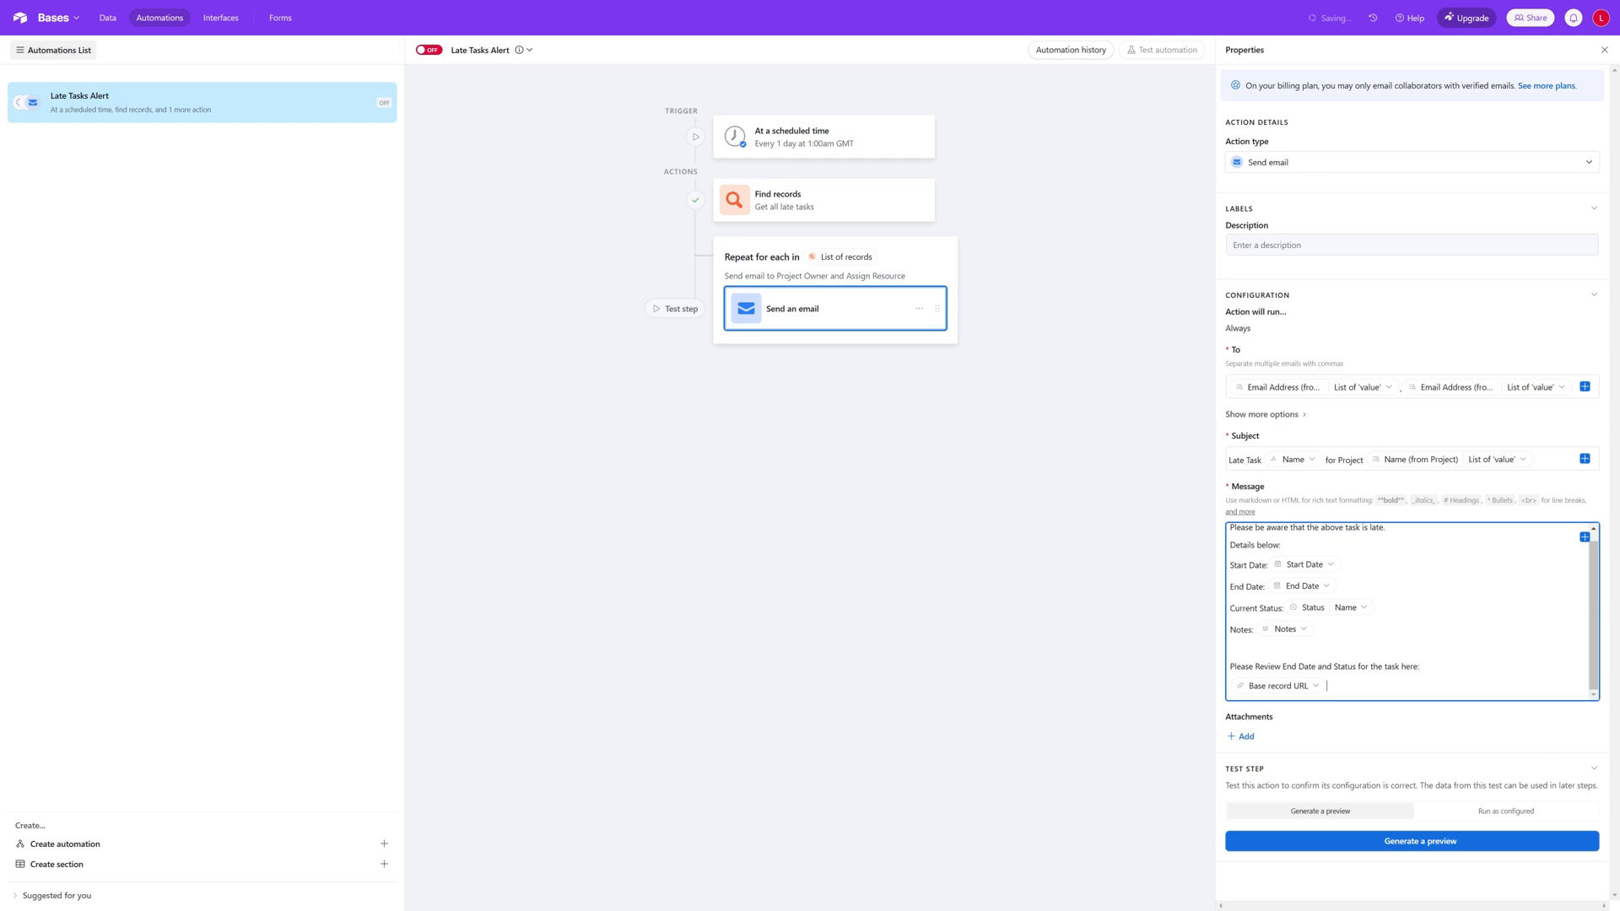
# Step: Generate a preview of the email, running the tests for the current item and the Send email action
pyautogui.click(1468, 849)
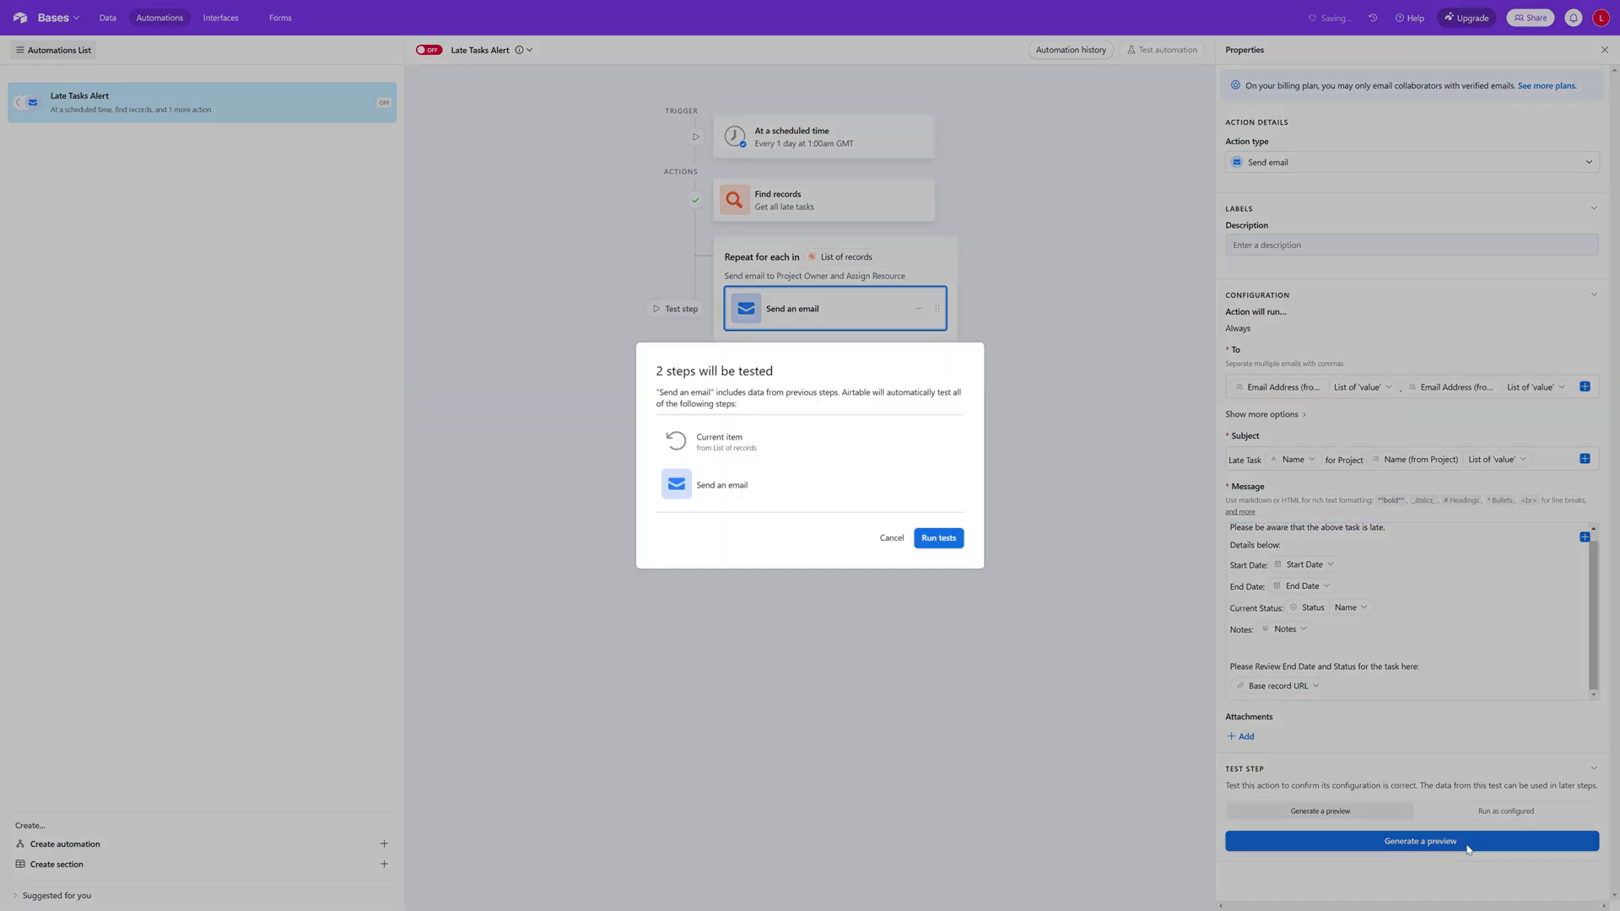
pyautogui.click(936, 540)
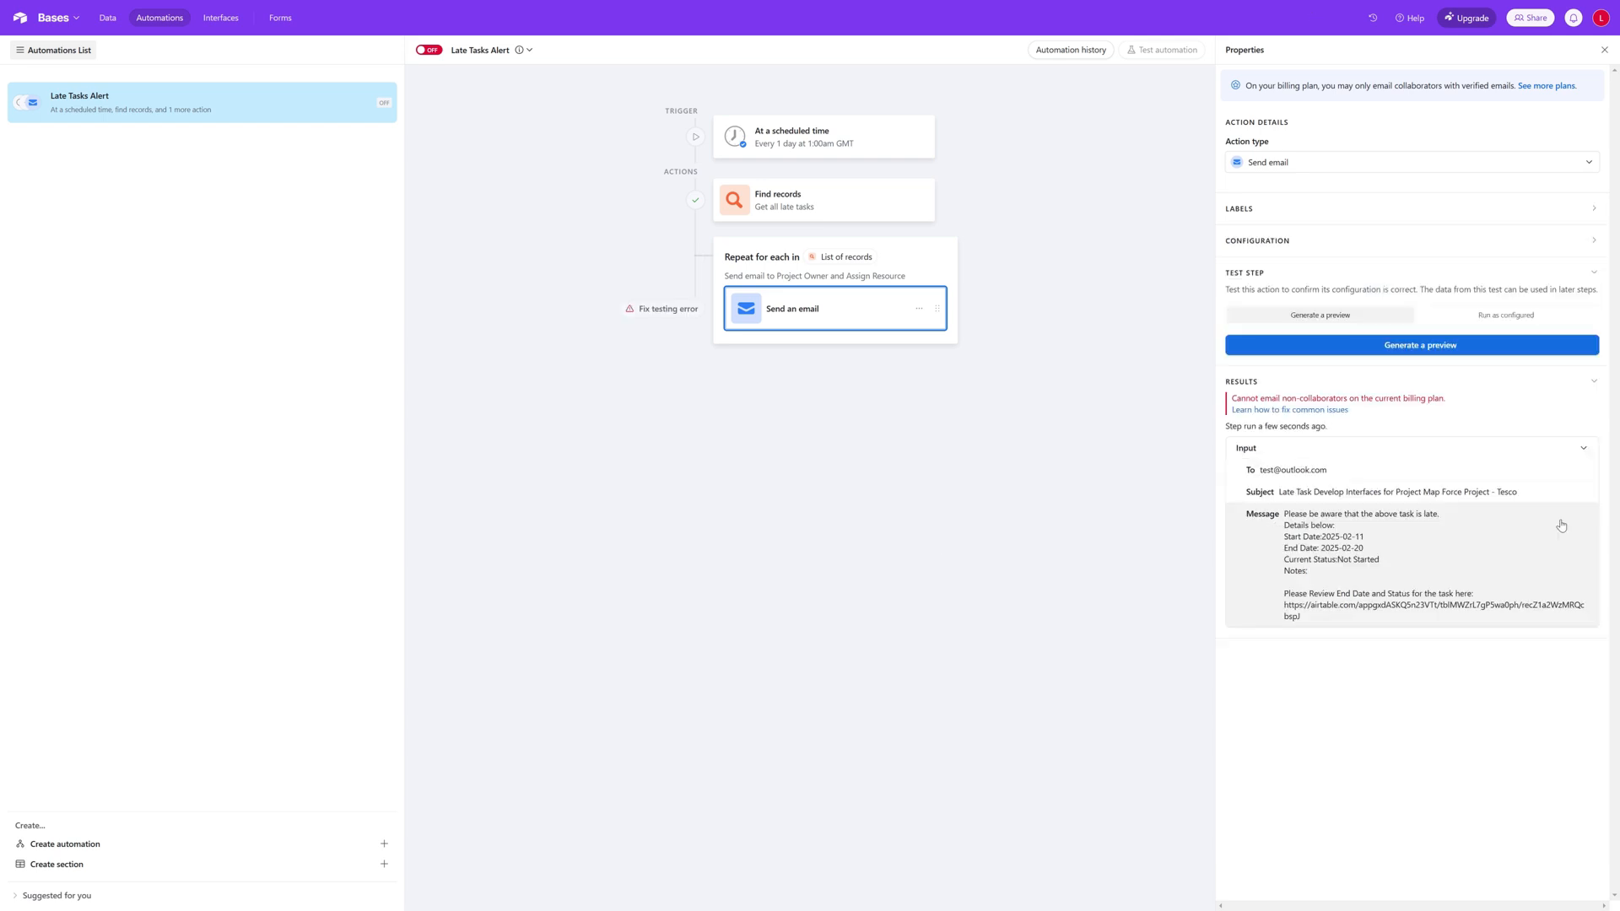
# Step: Test the Find records action and view the records it finds
pyautogui.click(837, 210)
pyautogui.click(1574, 638)
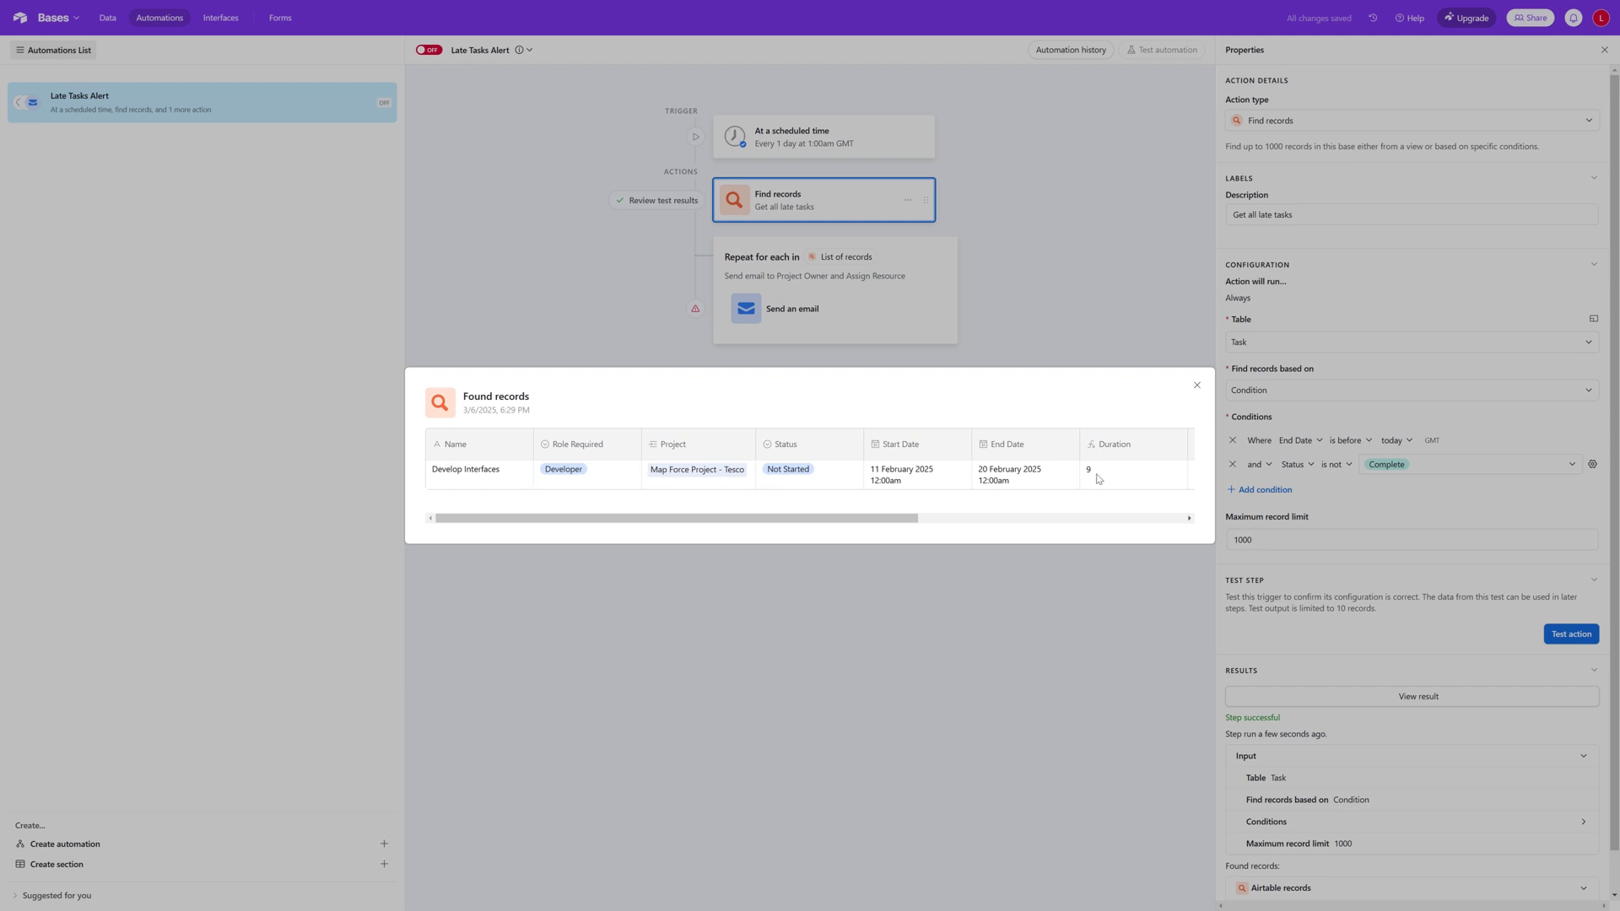
pyautogui.click(1197, 388)
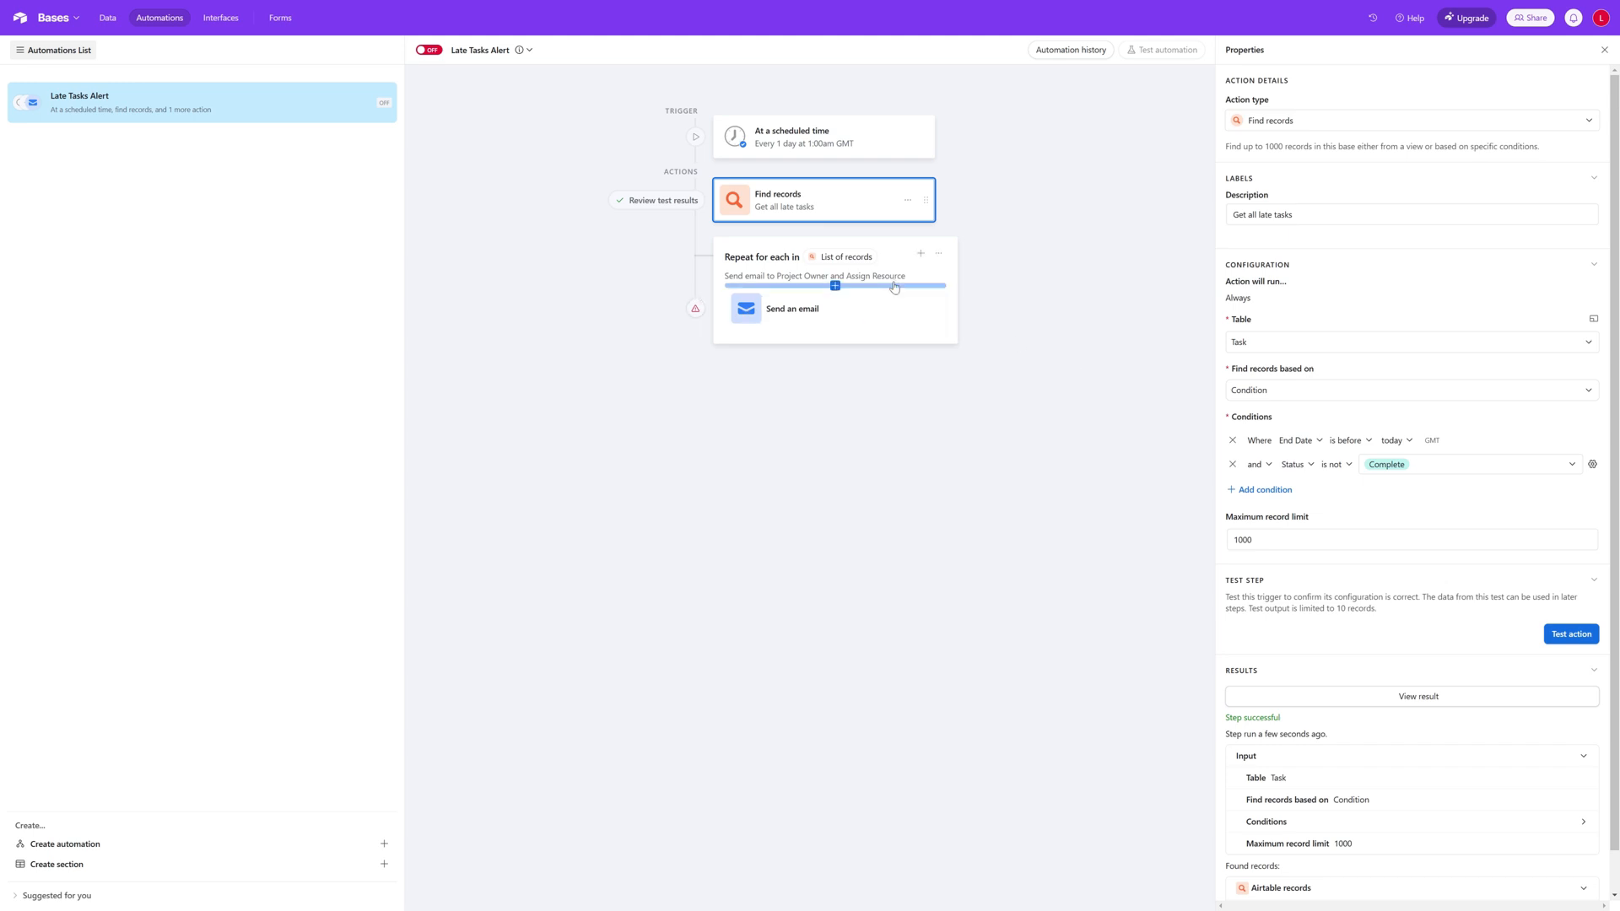
# Step: Review the repeating group and the email action's test results, expanding the full previewed message
pyautogui.click(808, 248)
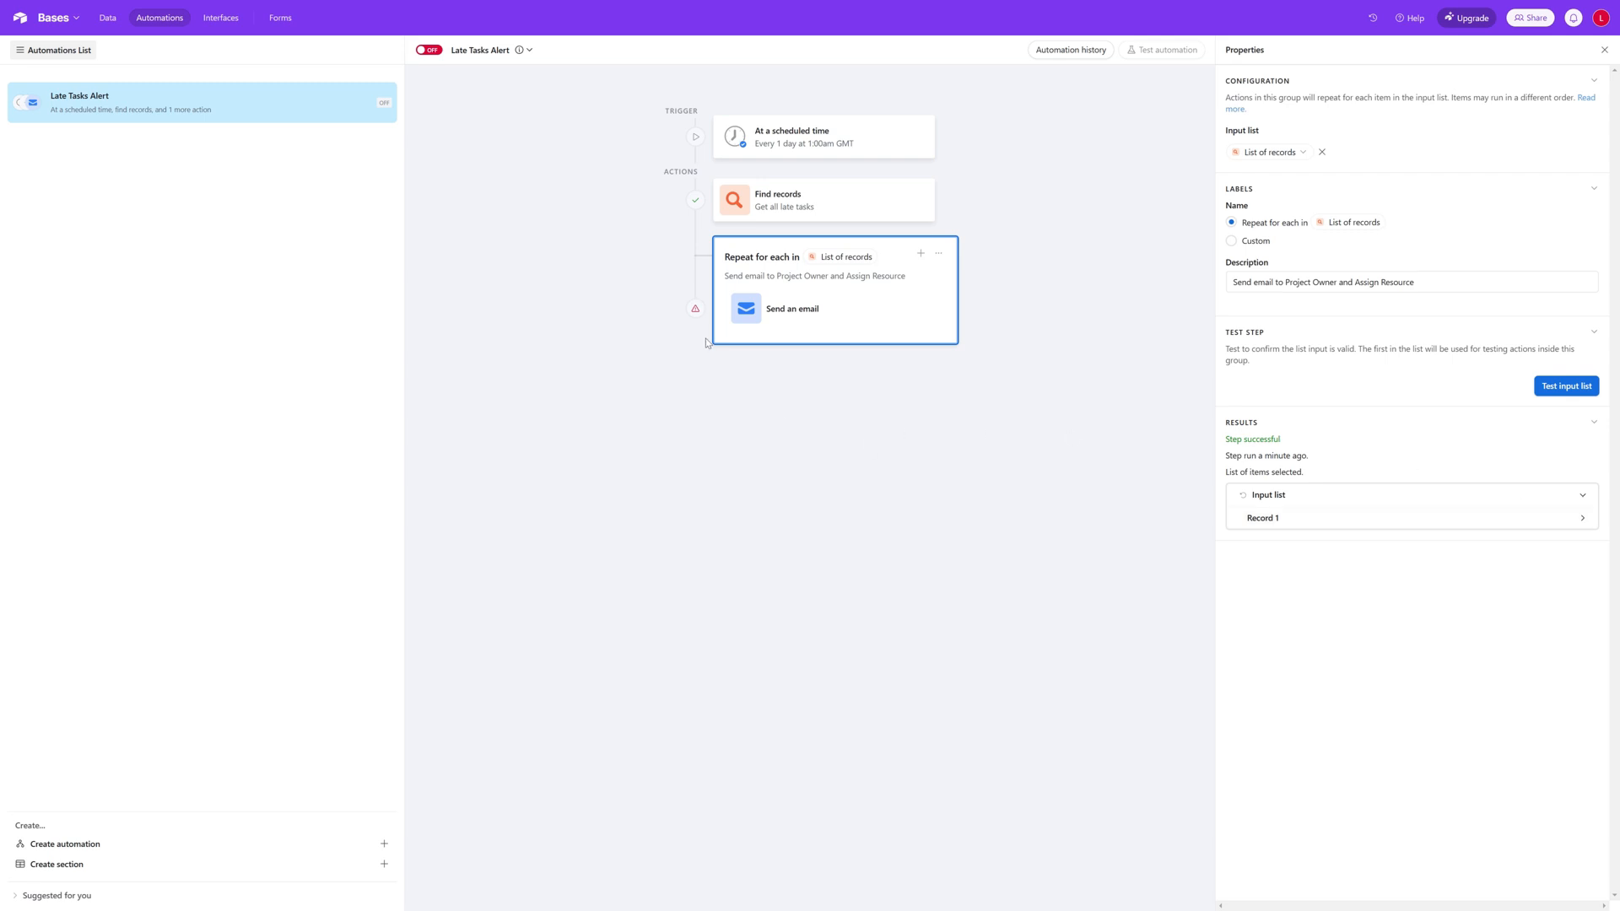
pyautogui.click(836, 321)
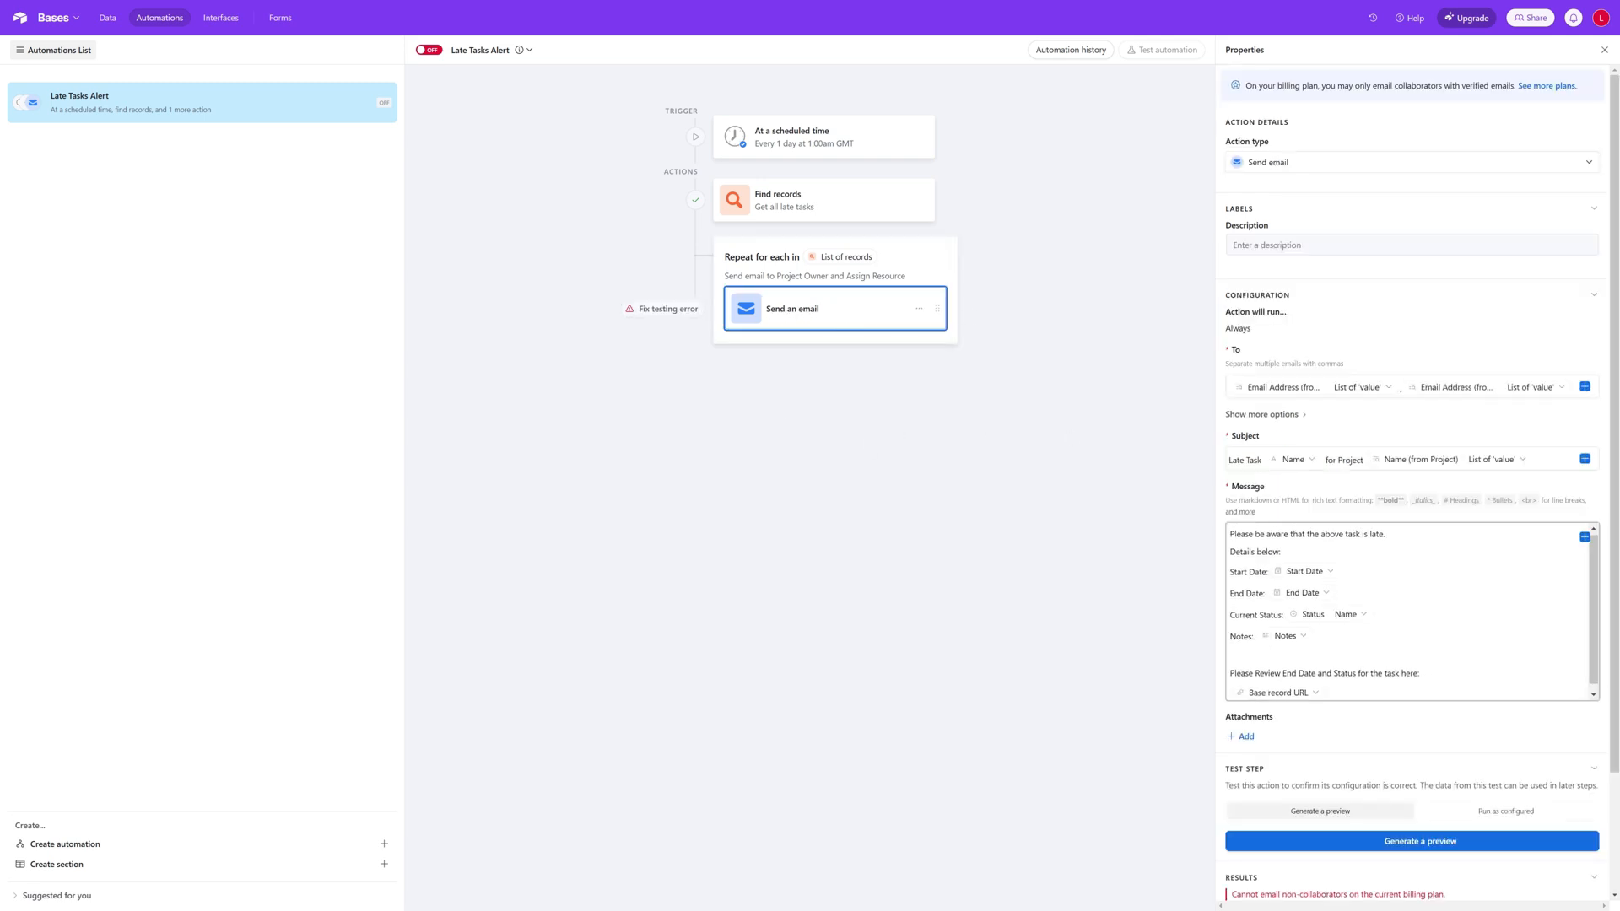
pyautogui.scroll(-3, 1440, 659)
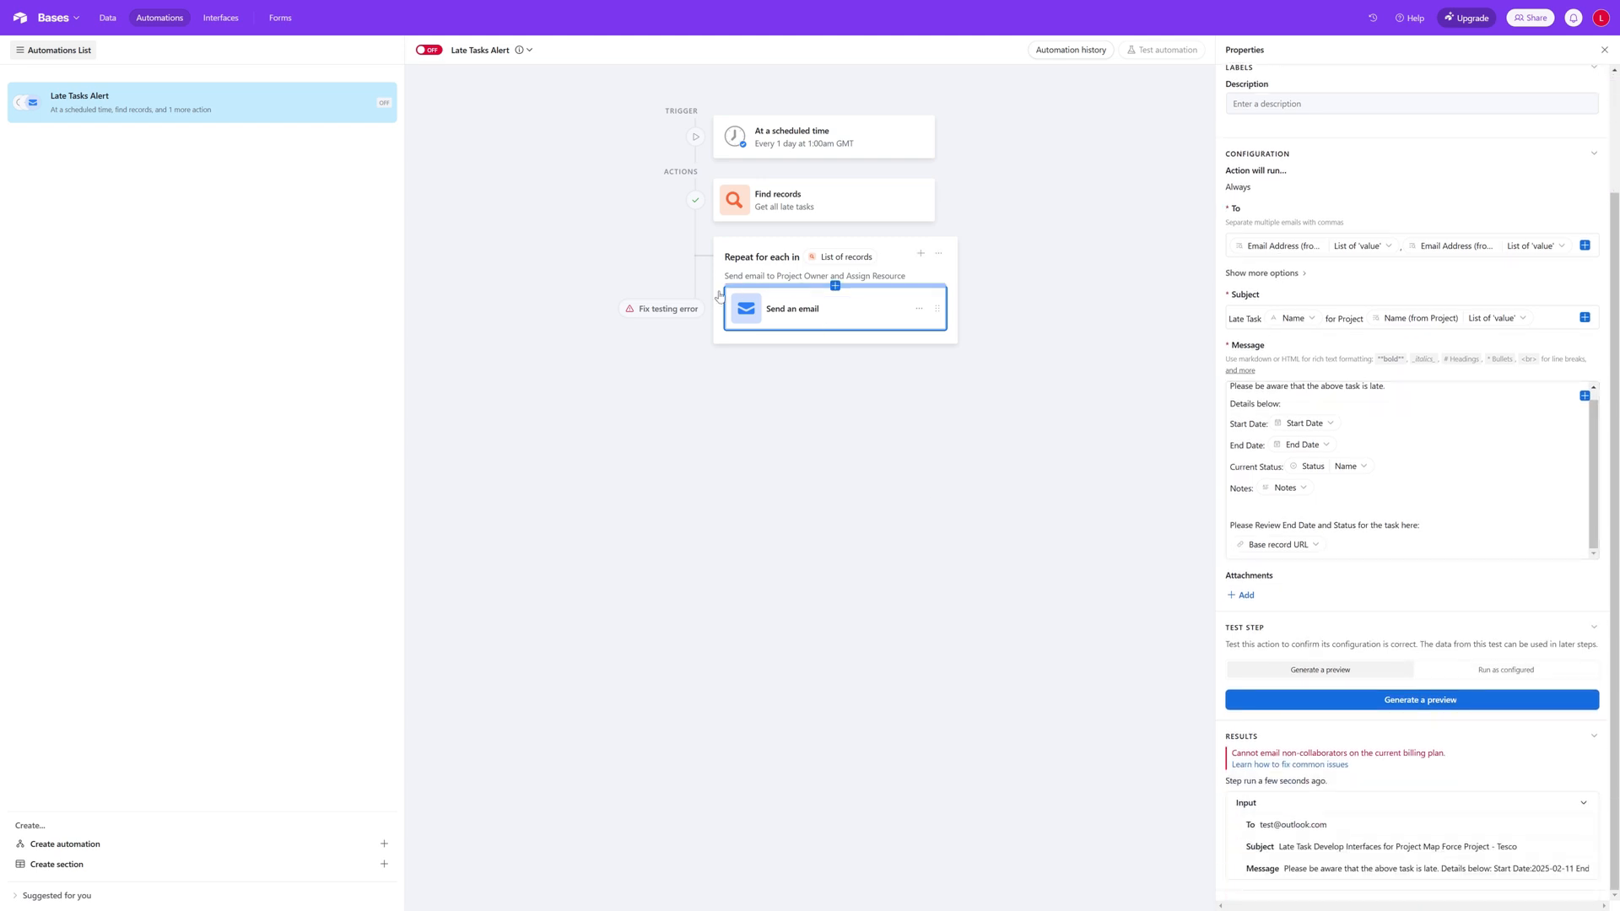
pyautogui.click(695, 306)
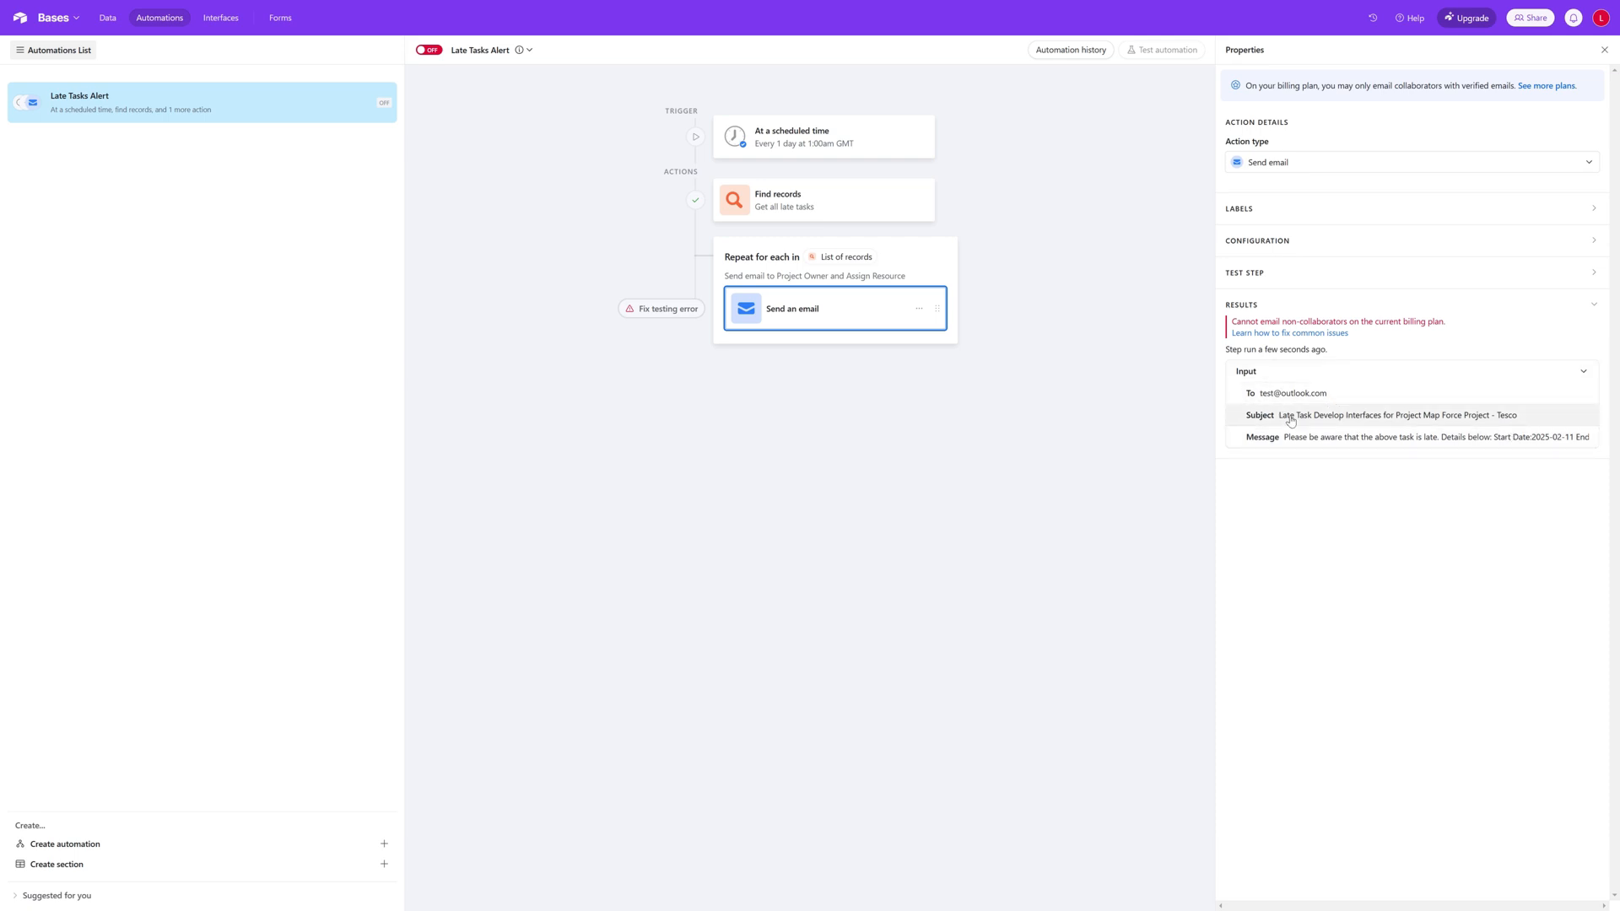
pyautogui.click(1520, 443)
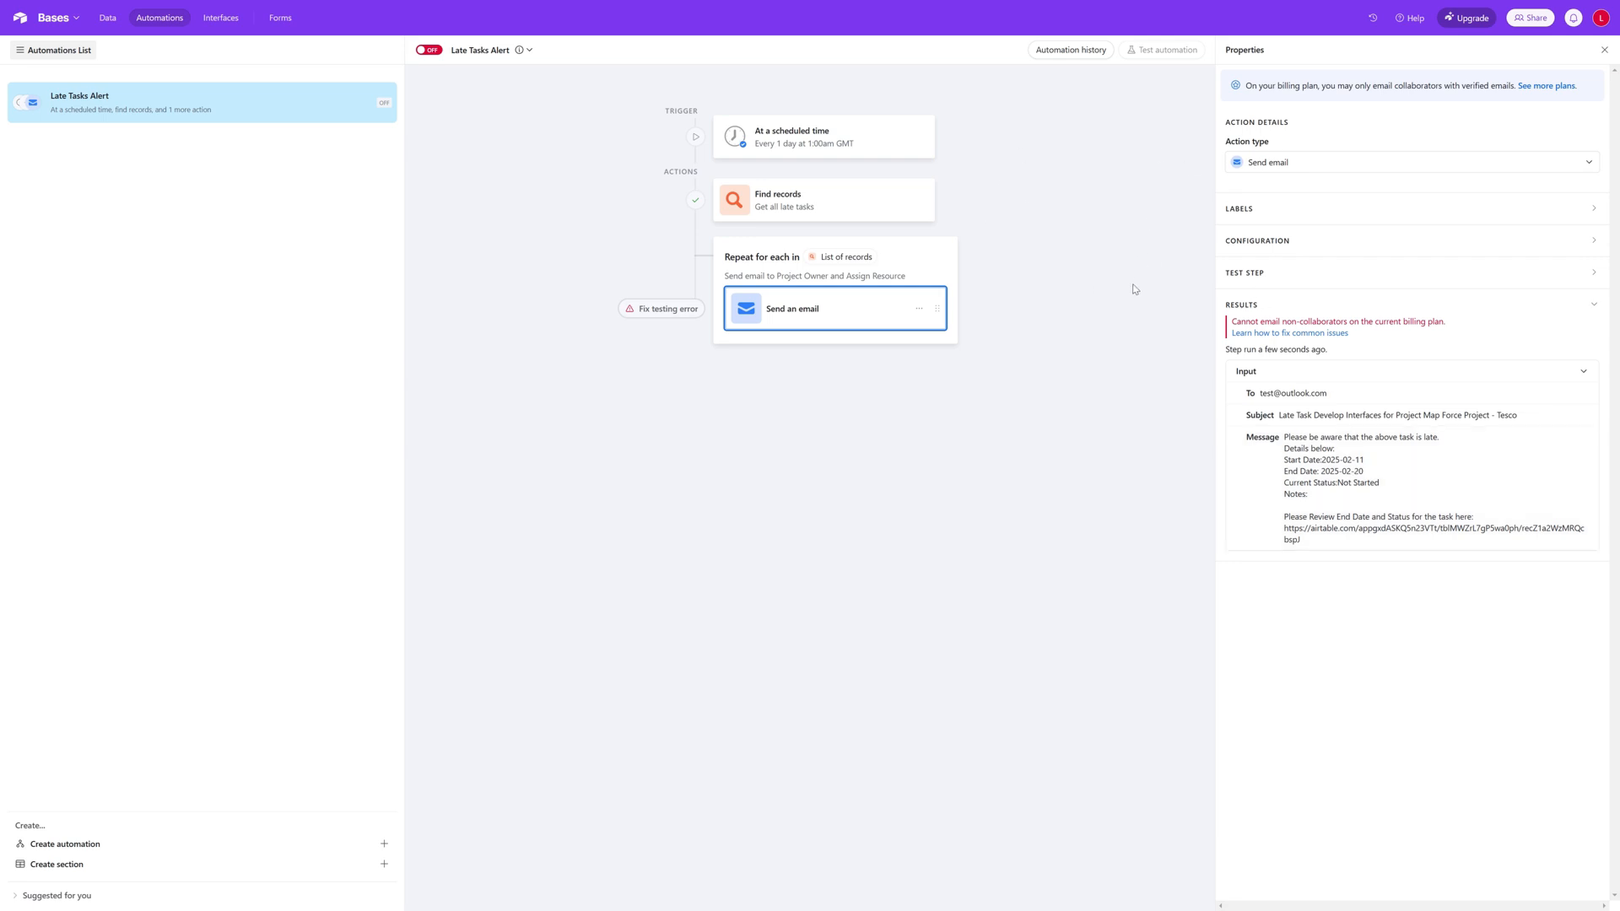
# Step: Turn the Late Tasks Alert automation on, and switch it back off
pyautogui.click(435, 54)
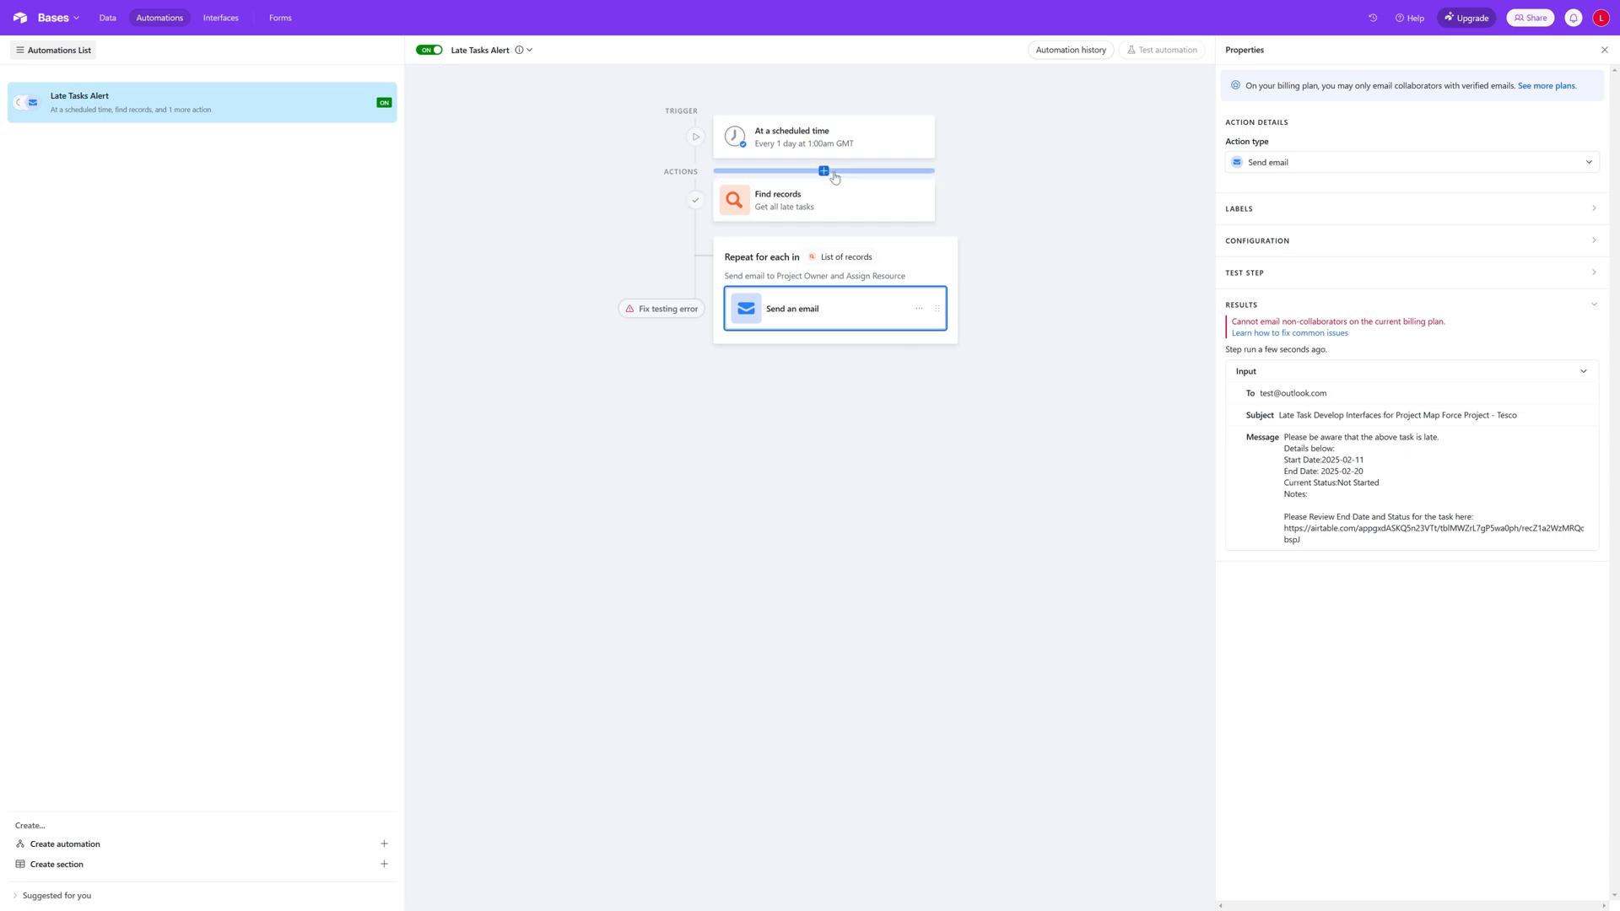
pyautogui.click(429, 50)
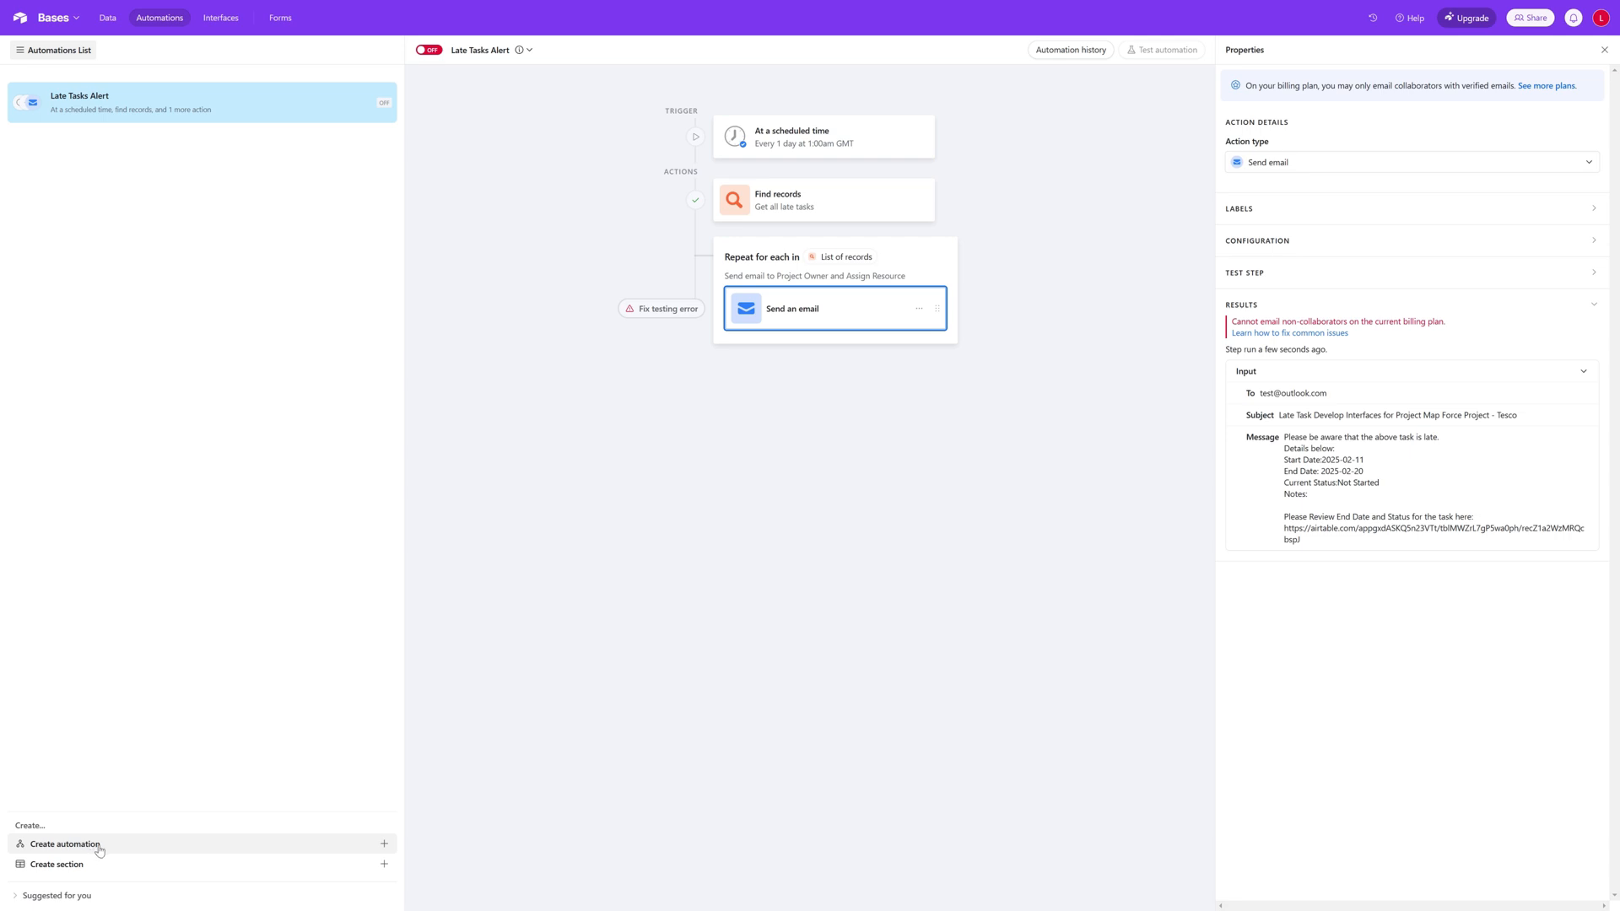
# Step: Create a new section named Alerts in the automations list
pyautogui.click(386, 867)
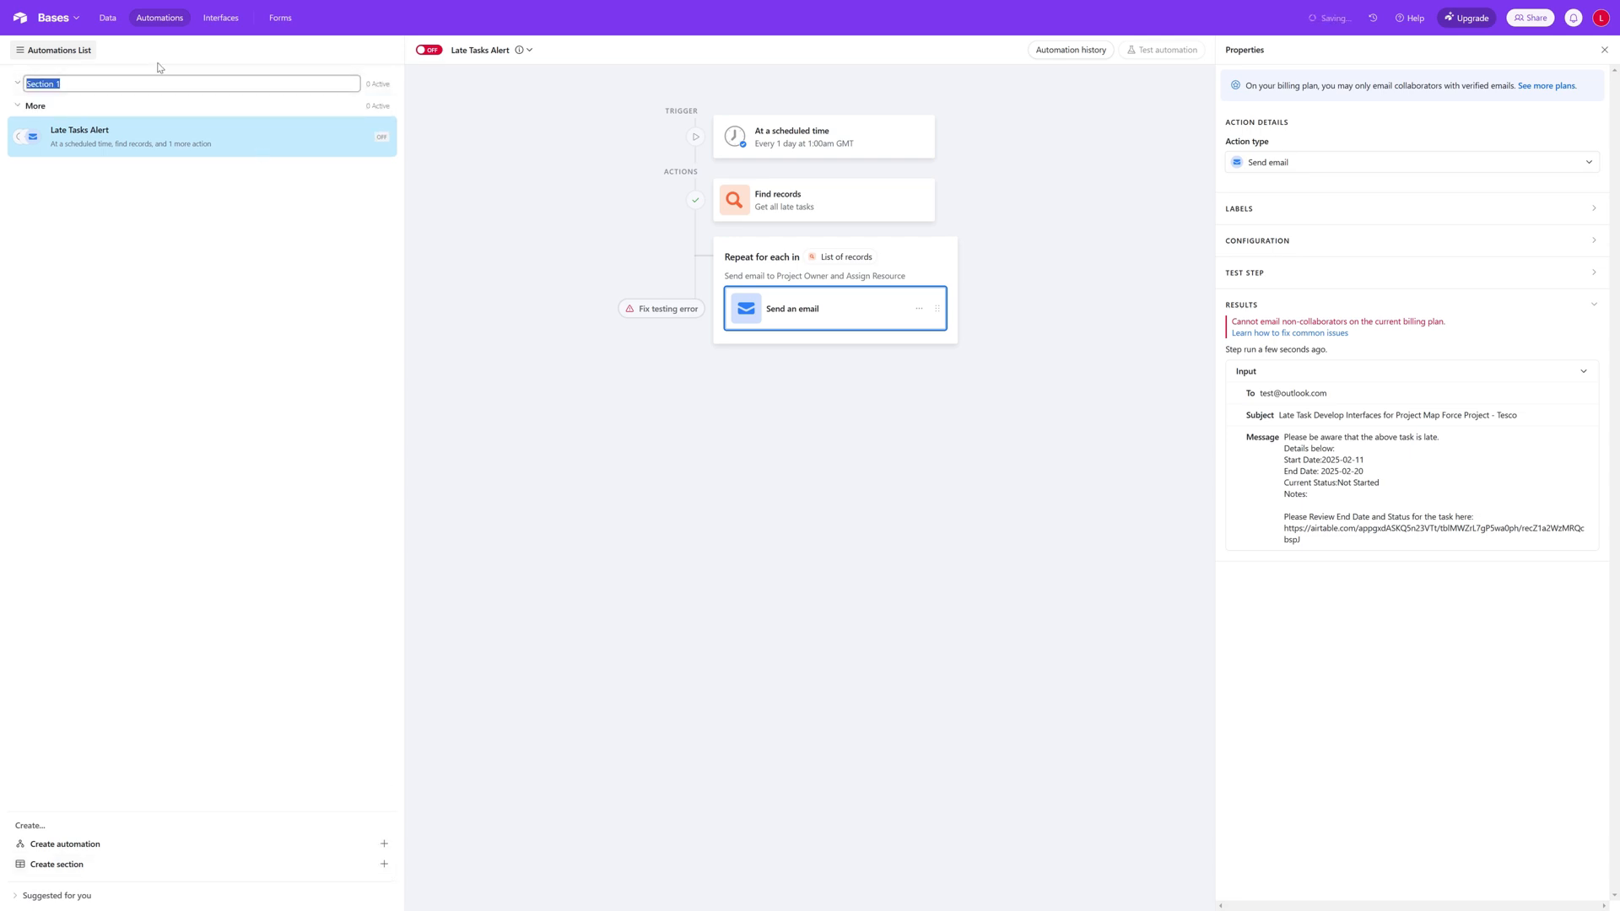
pyautogui.moveTo(64, 84); pyautogui.dragTo(24, 84)
pyautogui.write('Alerts')
pyautogui.press('Return')
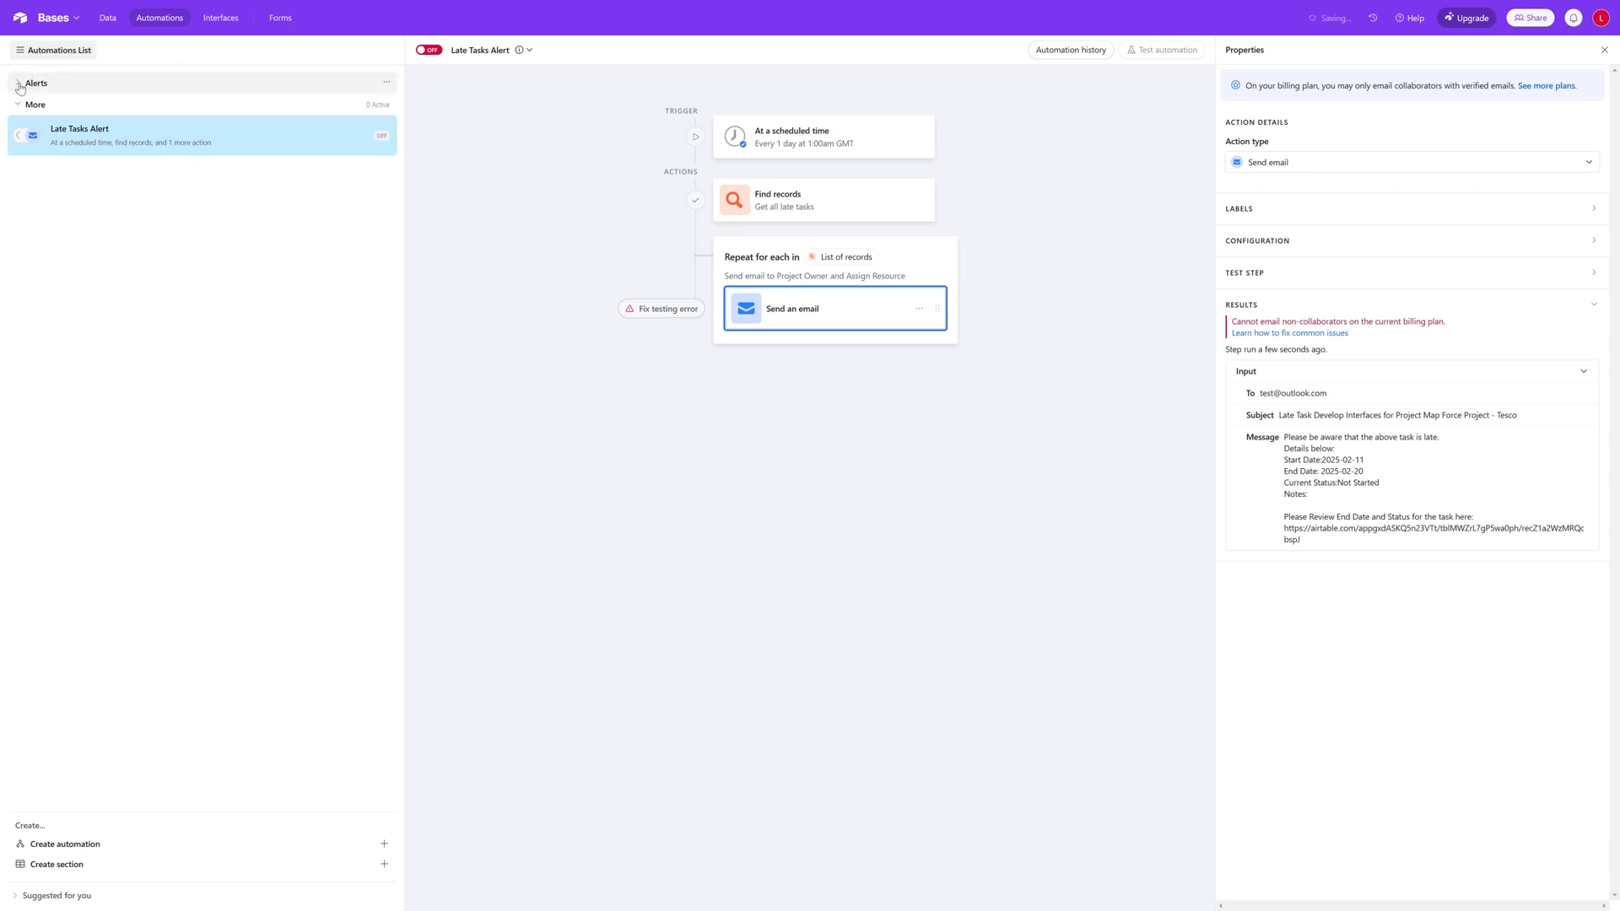
# Step: Move the Late Tasks Alert automation into the Alerts section
pyautogui.moveTo(102, 142); pyautogui.dragTo(90, 84)
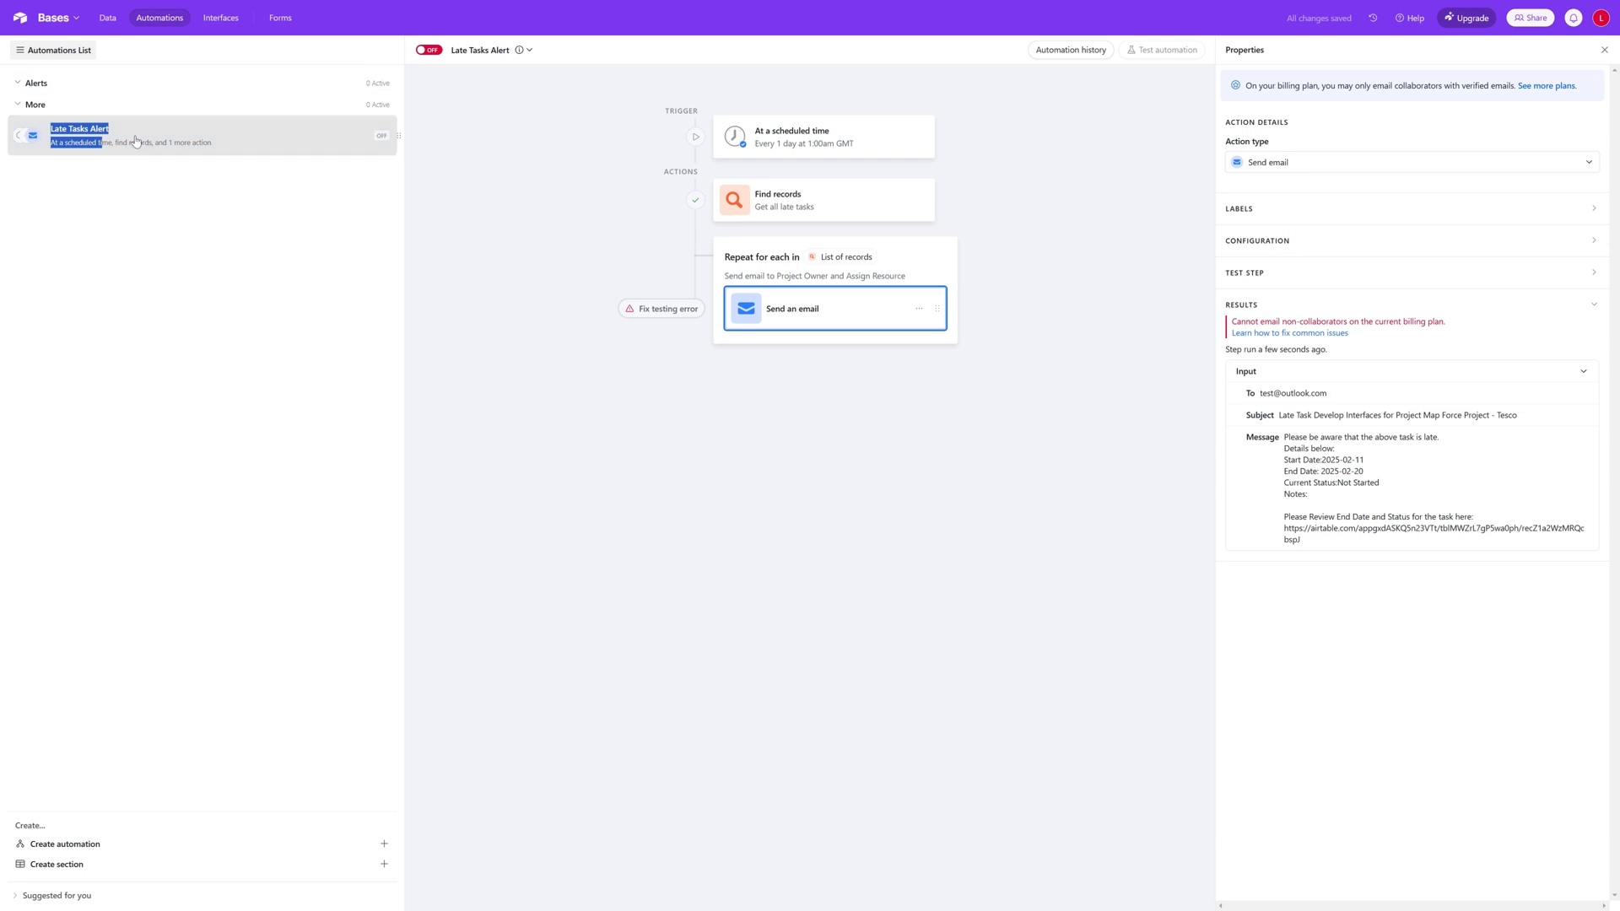
pyautogui.click(139, 145)
pyautogui.moveTo(390, 135); pyautogui.dragTo(372, 93)
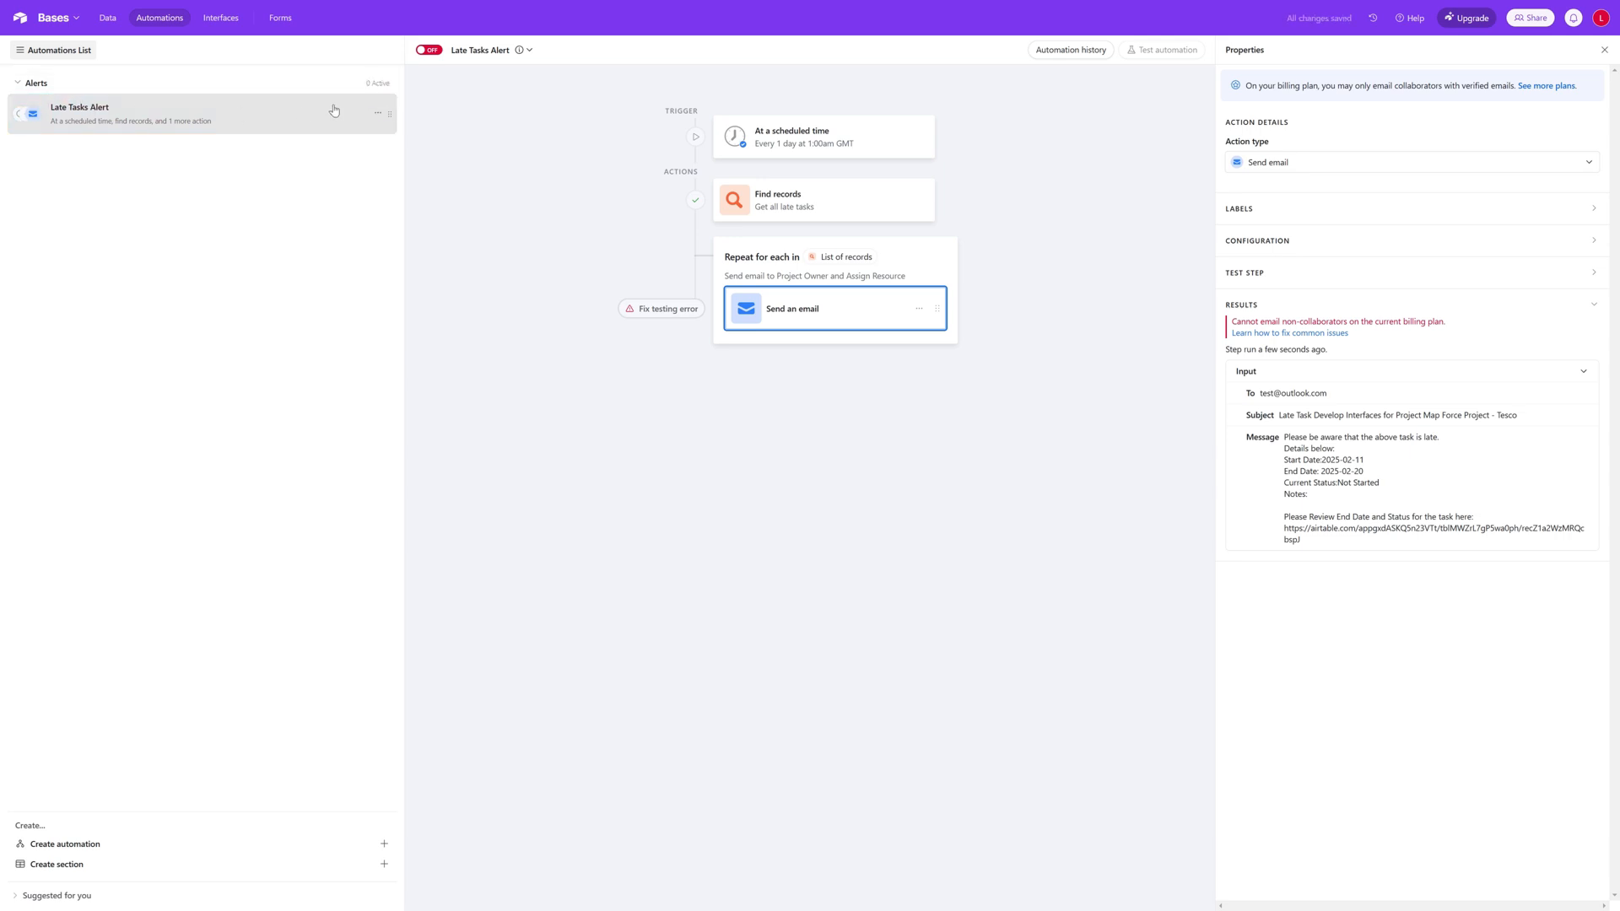
pyautogui.click(386, 85)
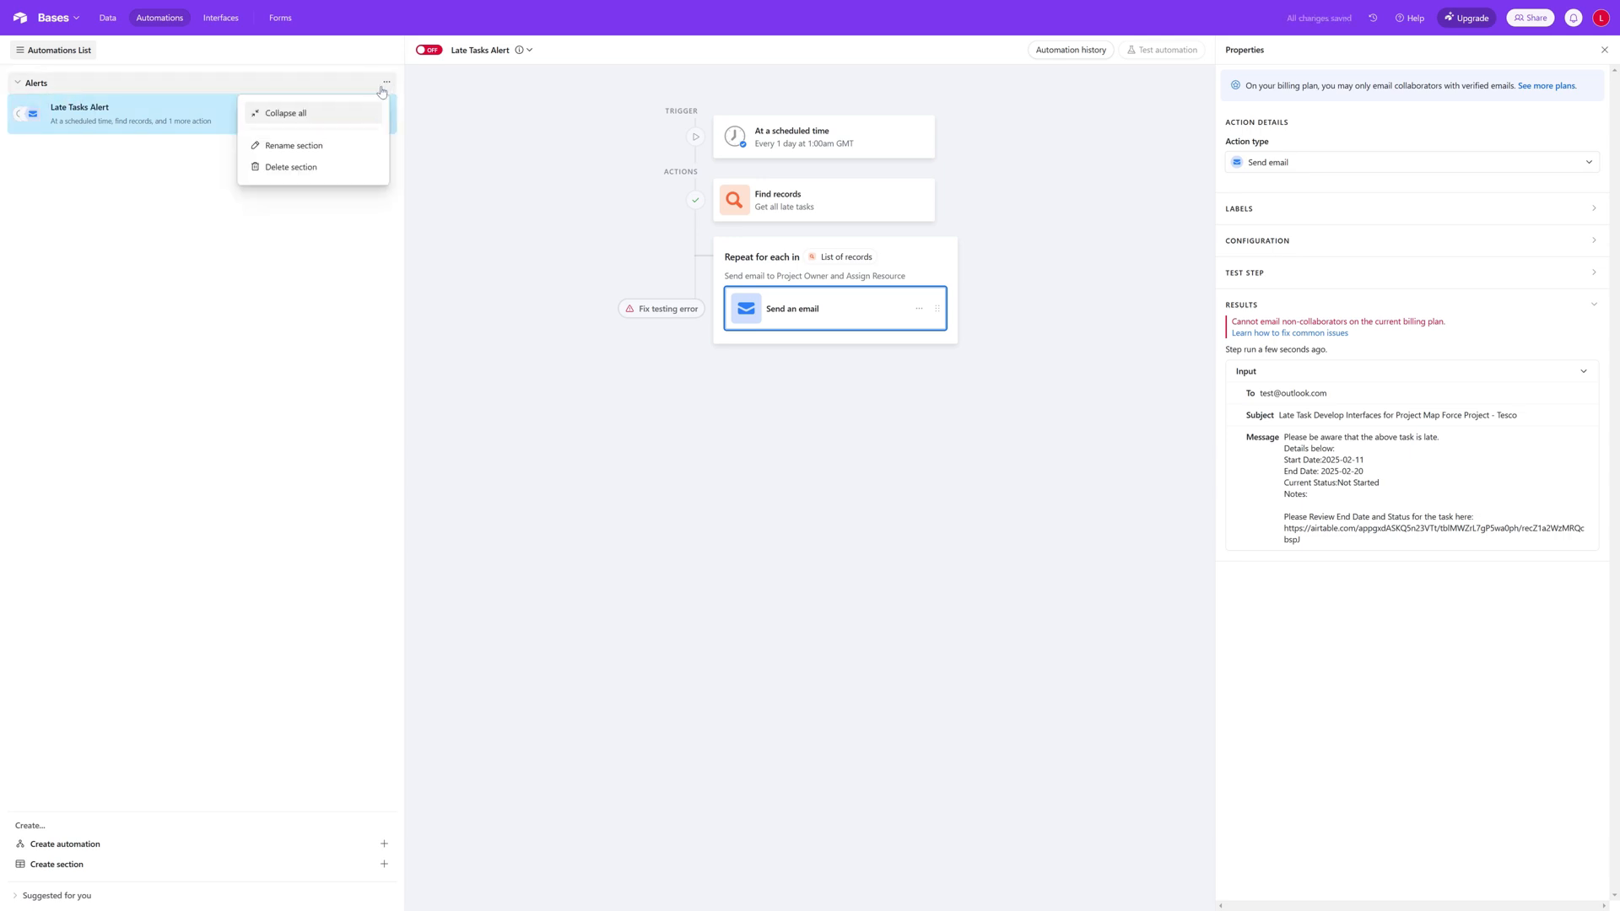
pyautogui.click(332, 252)
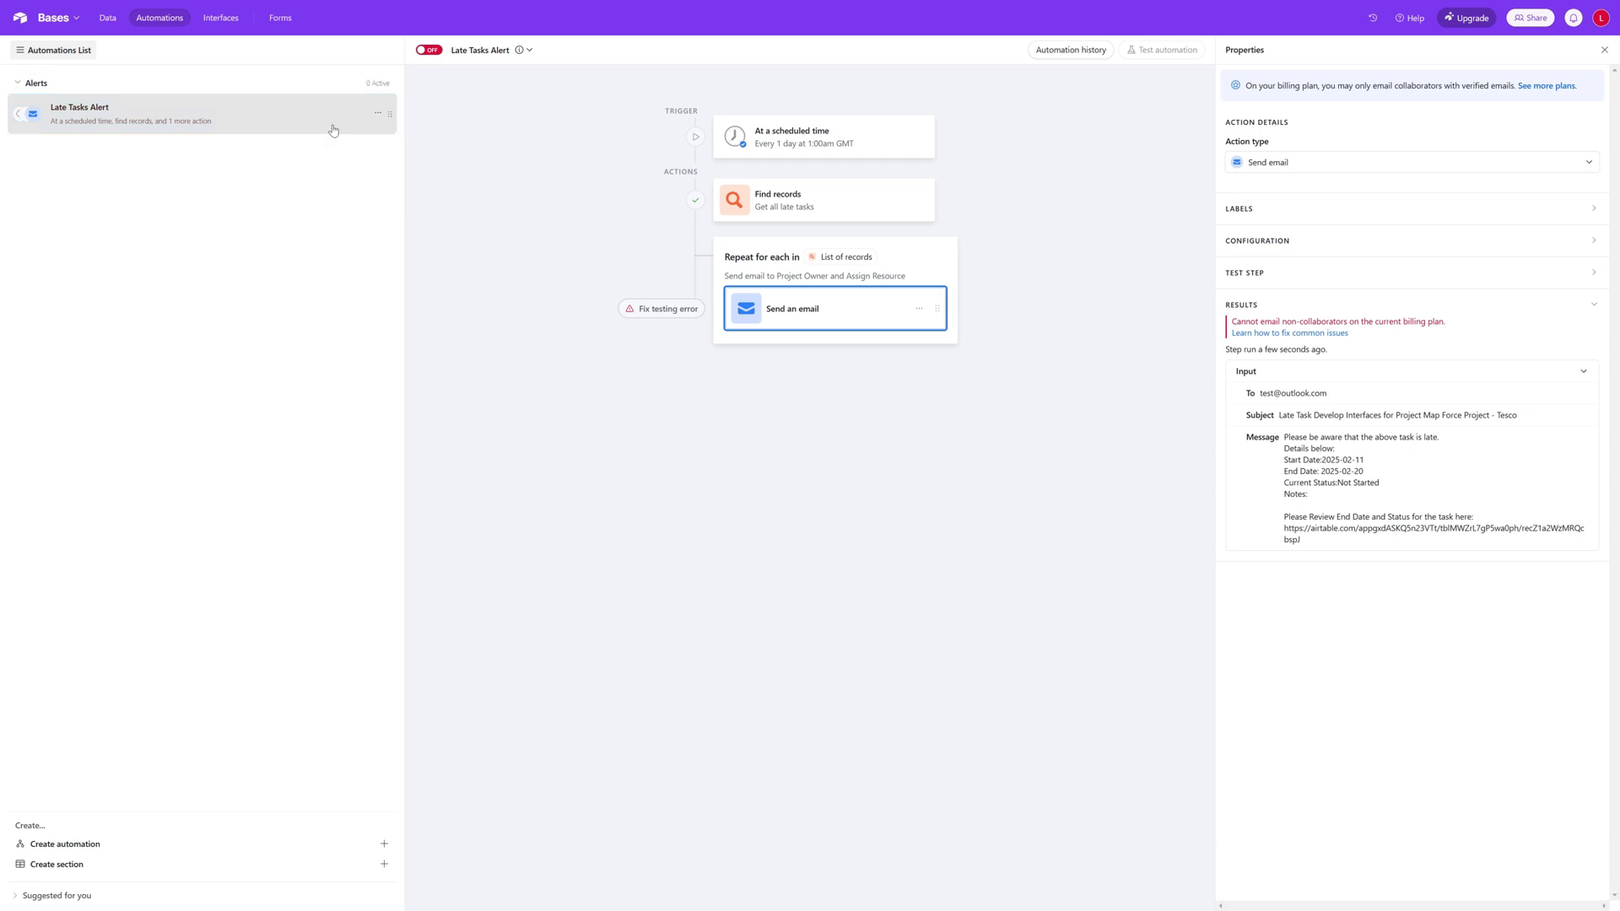
# Step: Create a new automation named "Projects with unallocated Tasks"
pyautogui.click(385, 844)
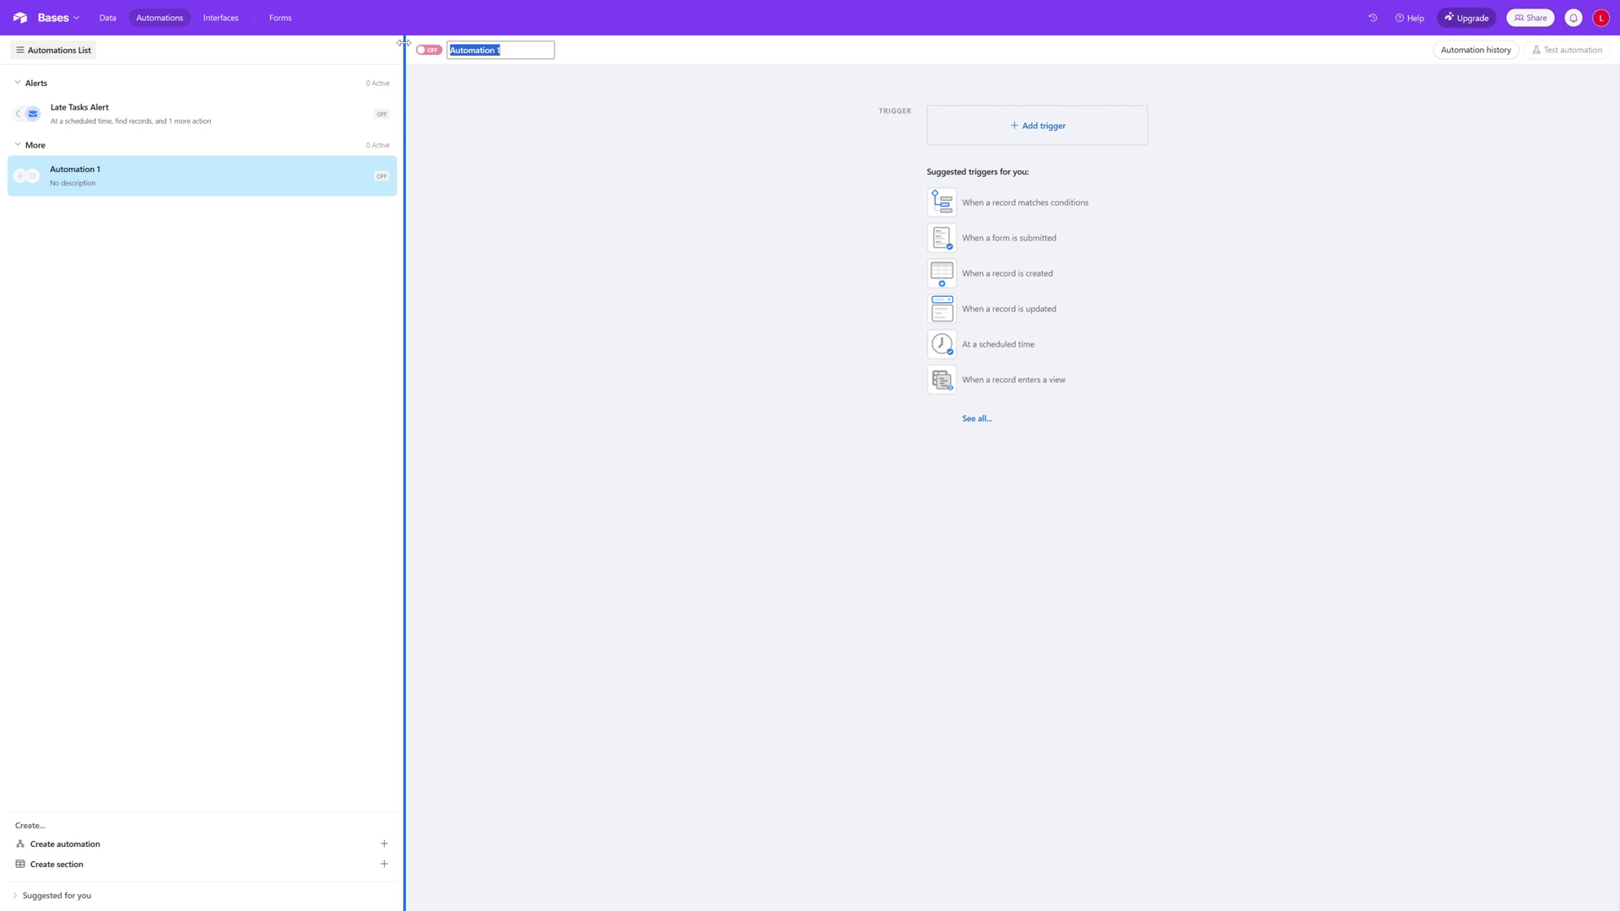
pyautogui.write('Projects')
pyautogui.write(' with ')
pyautogui.write('unallo')
pyautogui.write('cated ')
pyautogui.write('Tasks')
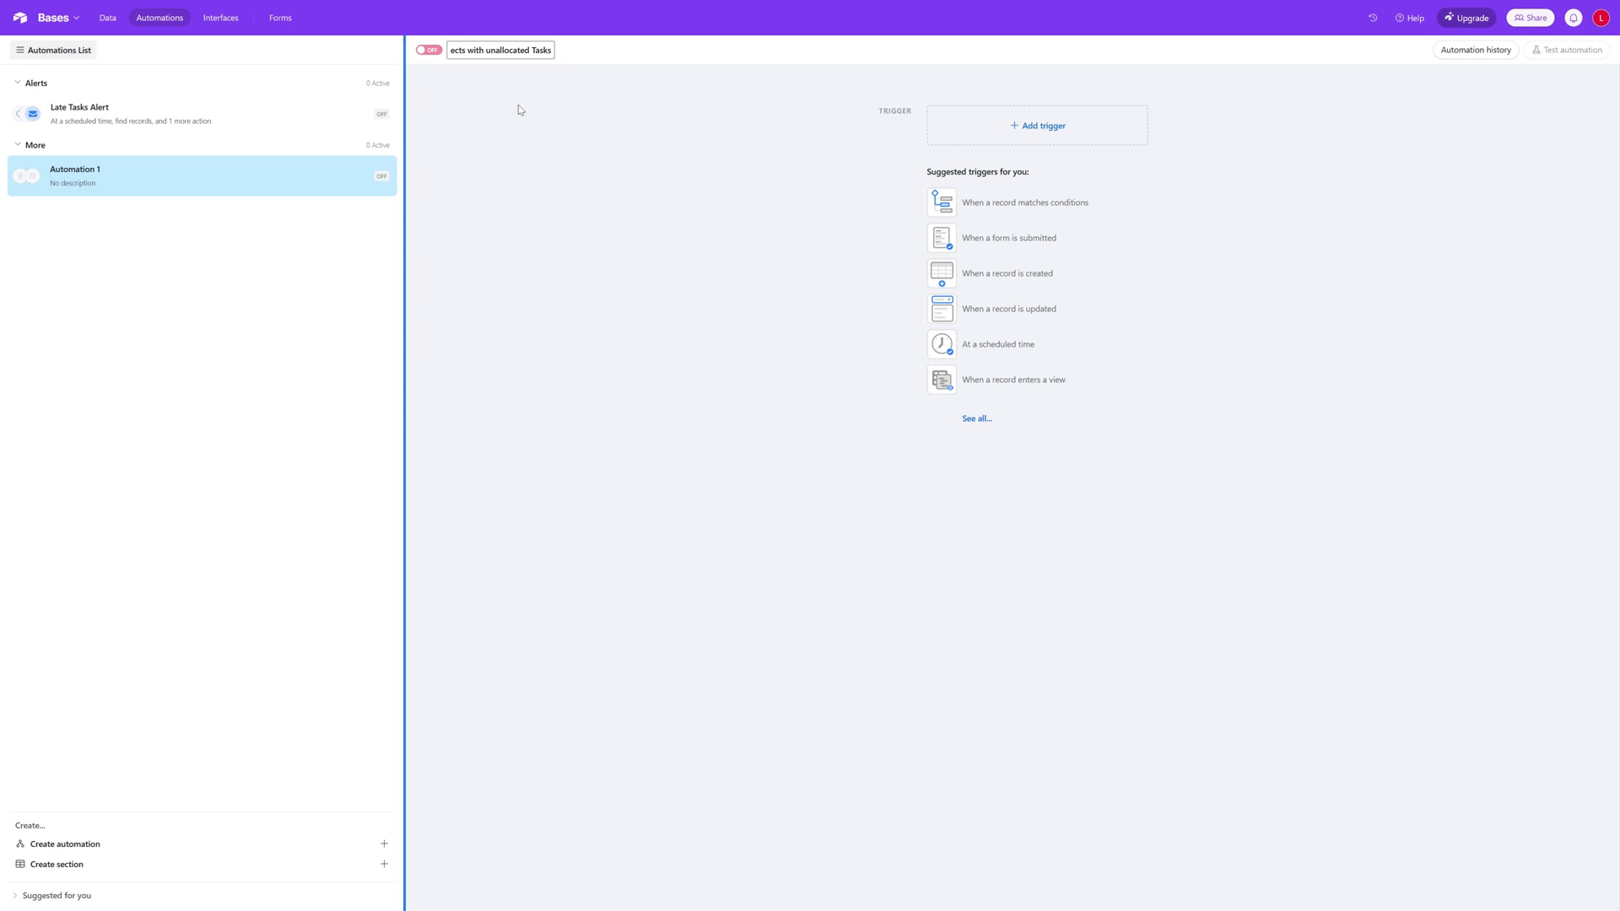
pyautogui.click(518, 106)
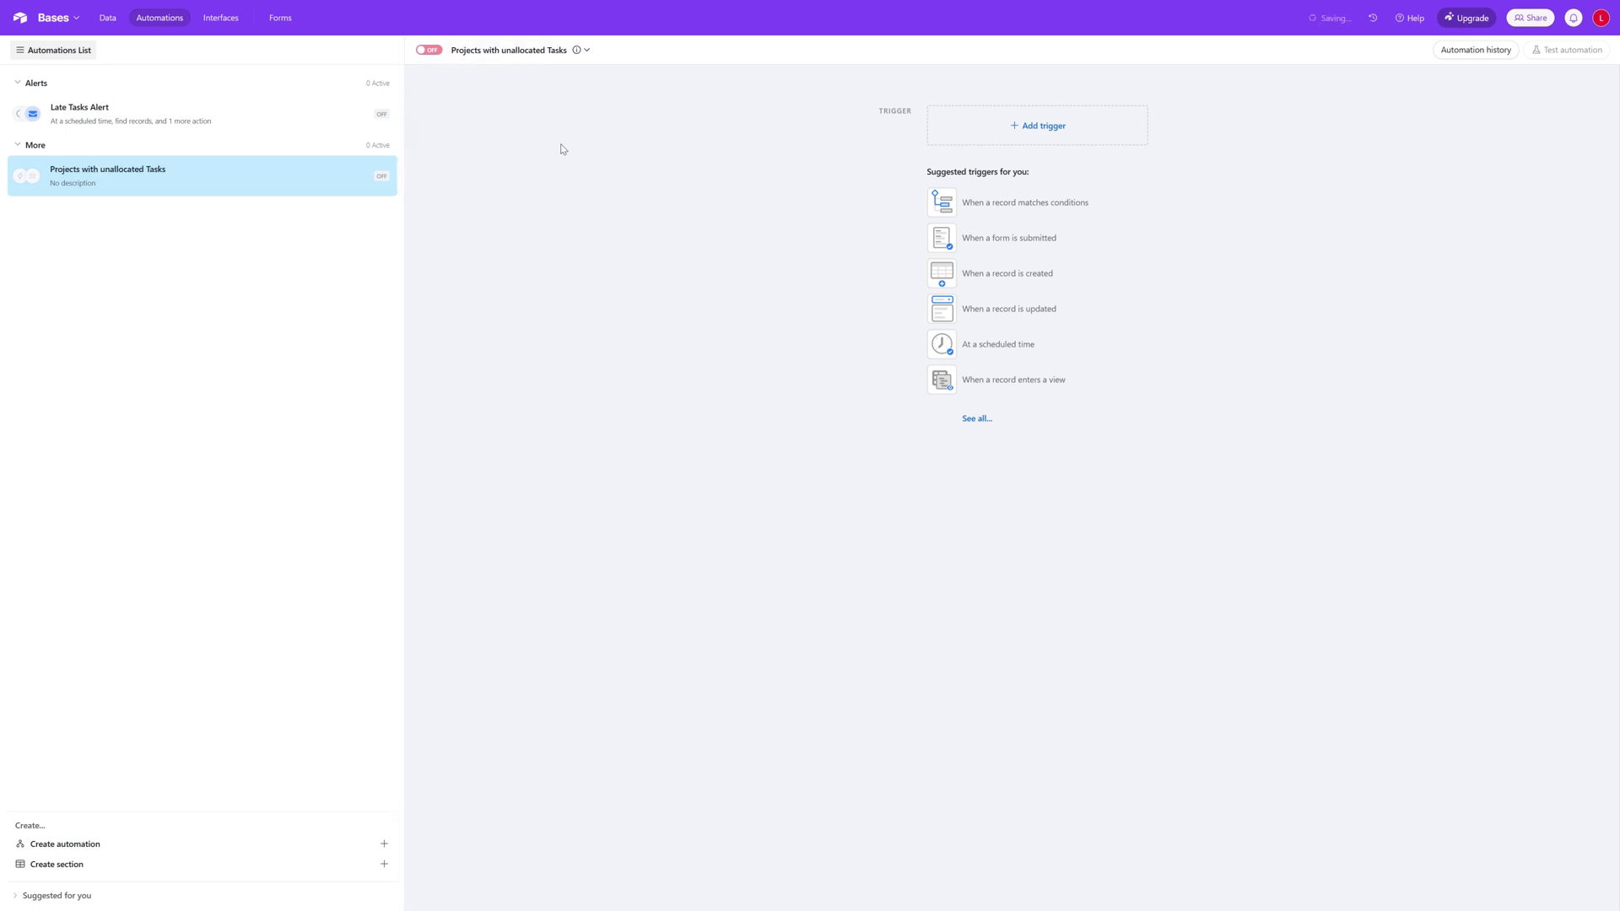
# Step: Rename the new automation as "Projects with unallocated Tasks Alert"
pyautogui.click(589, 51)
pyautogui.click(537, 88)
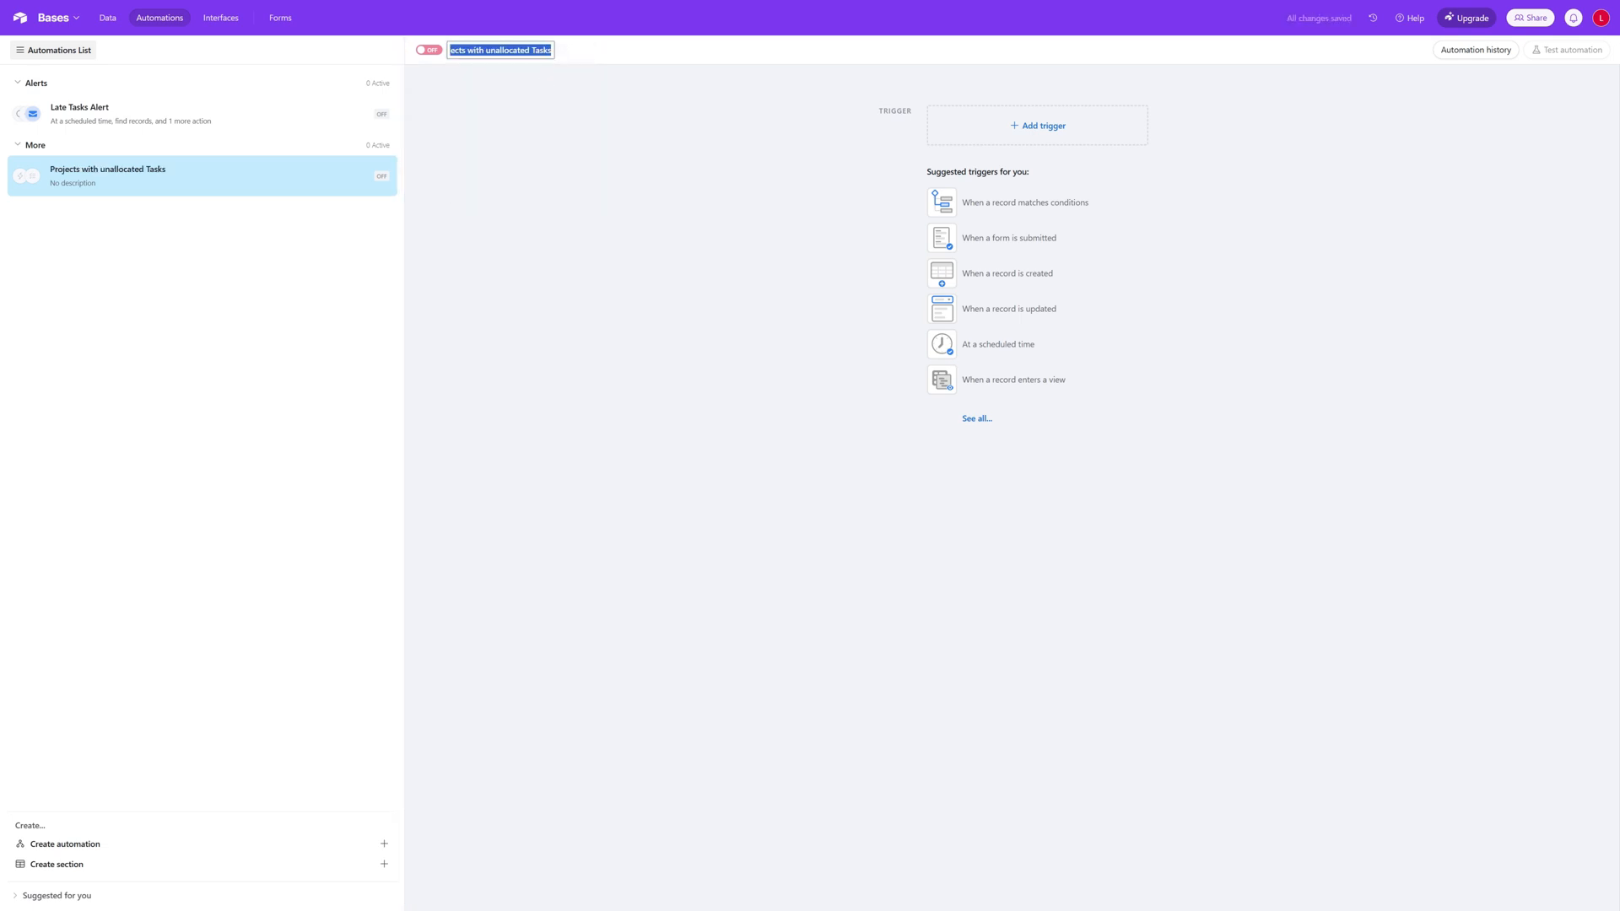
pyautogui.press('End')
pyautogui.write('Alert')
pyautogui.press('Return')
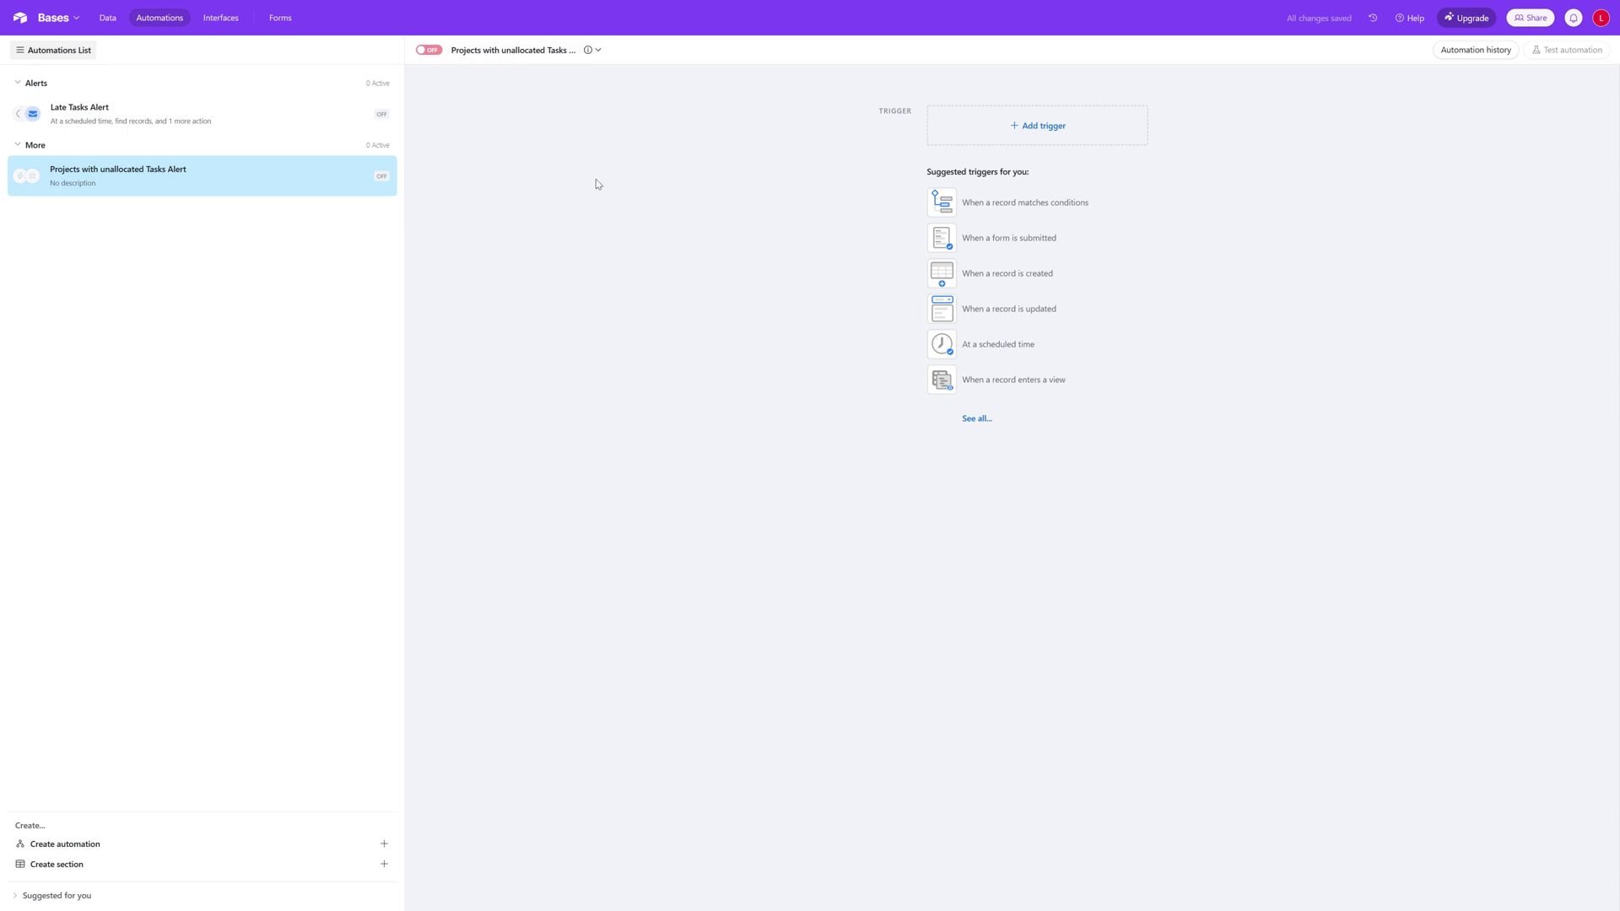
# Step: Add an At scheduled time trigger that runs every 1 day at 1:00am
pyautogui.click(1032, 128)
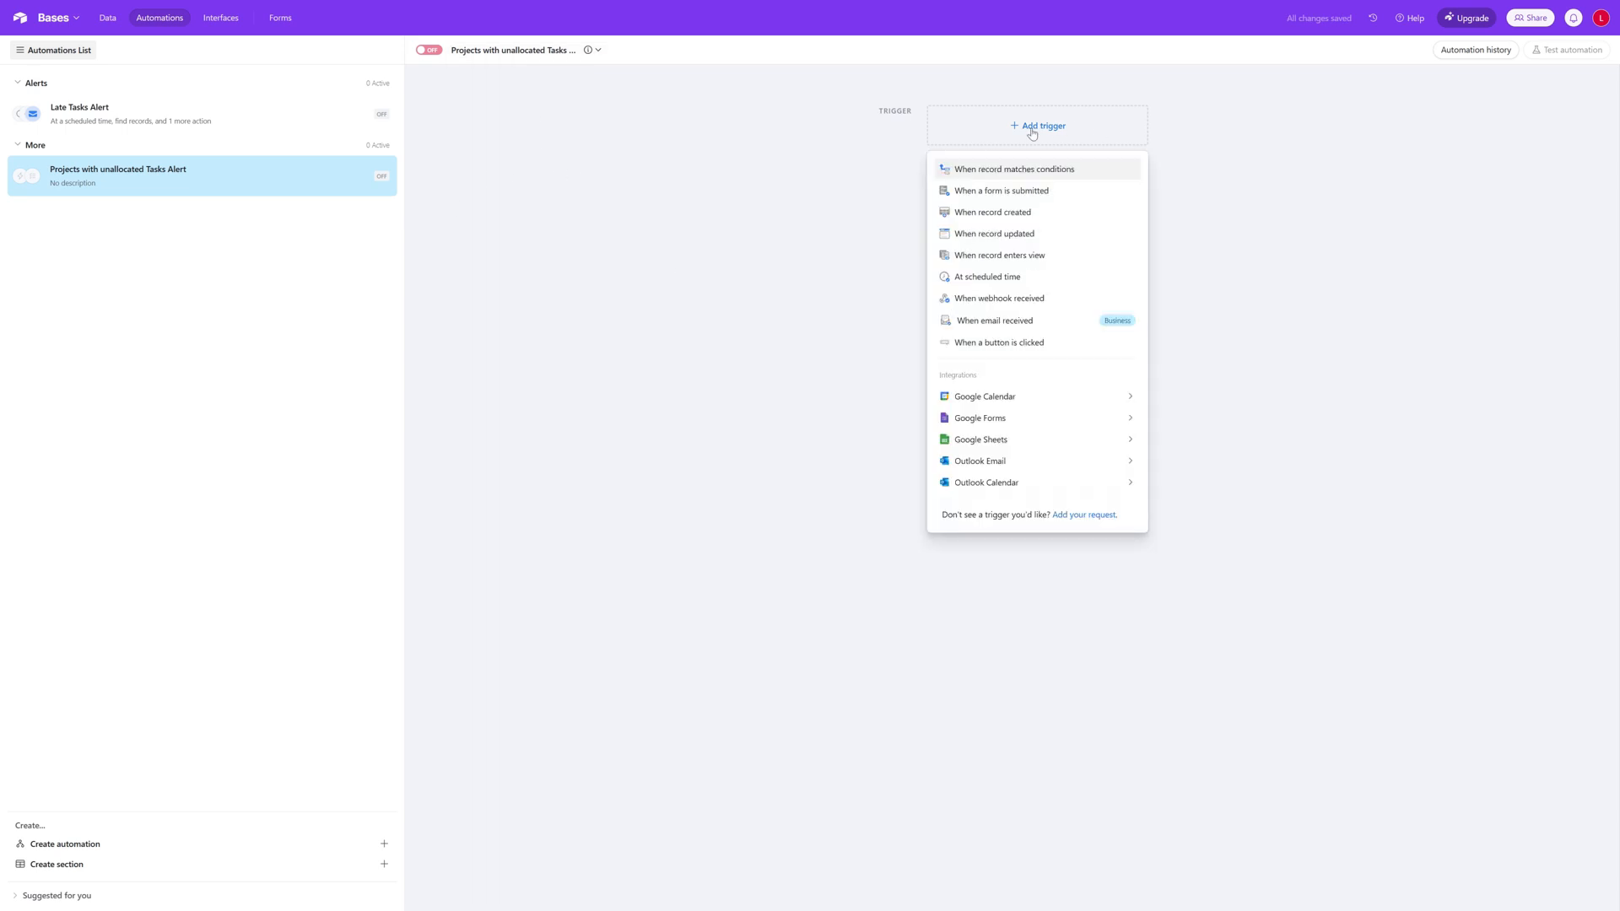
pyautogui.click(1022, 276)
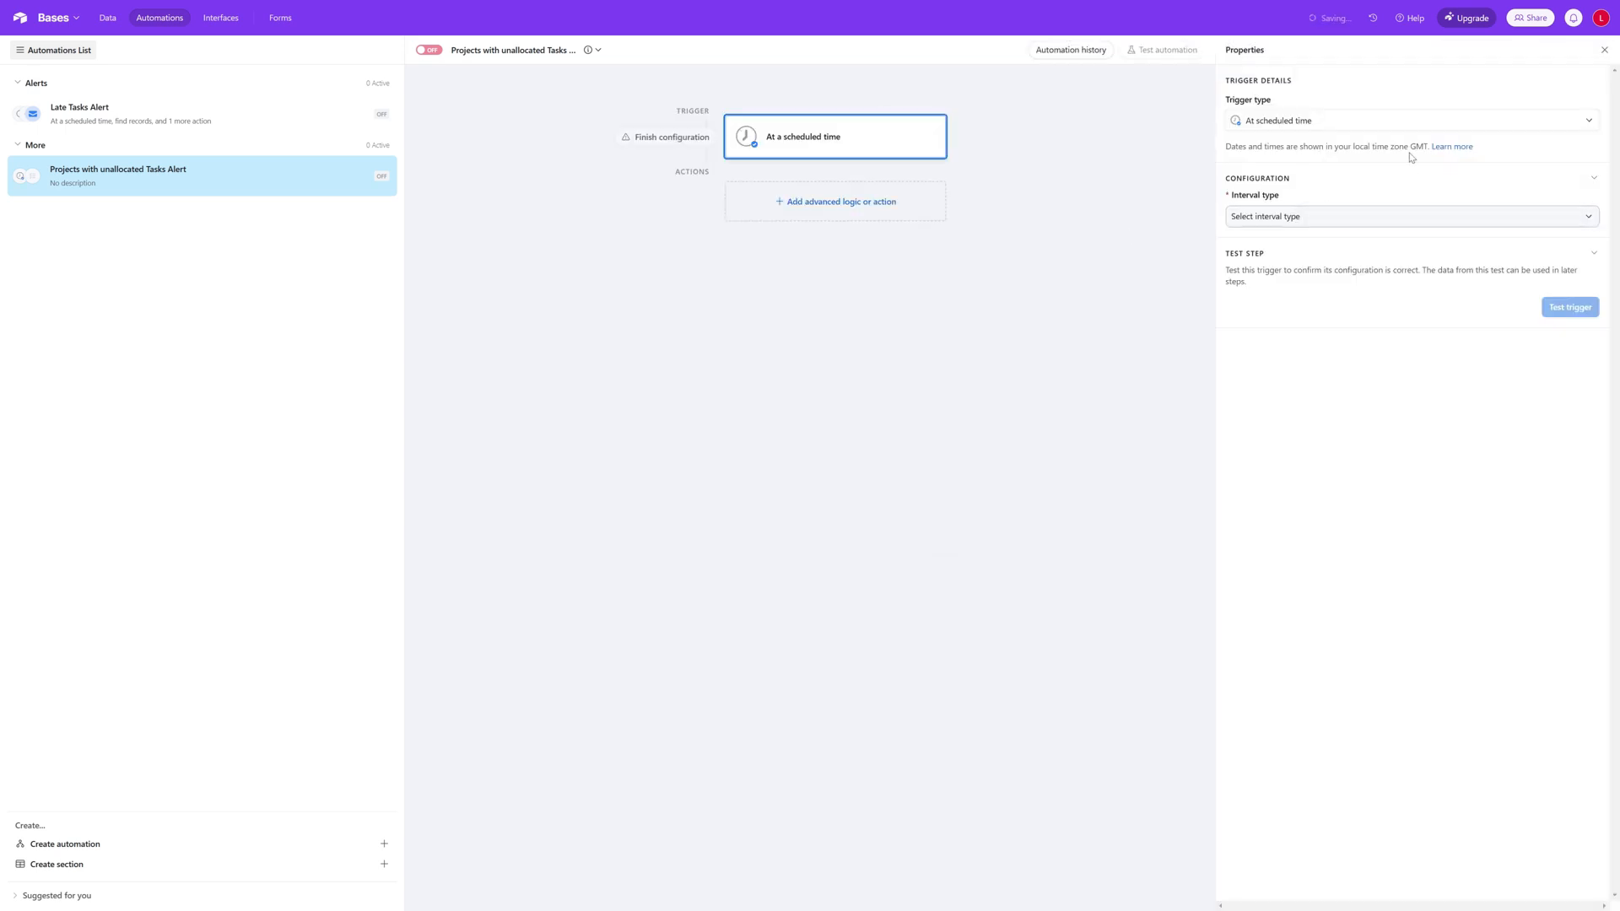
pyautogui.click(1323, 218)
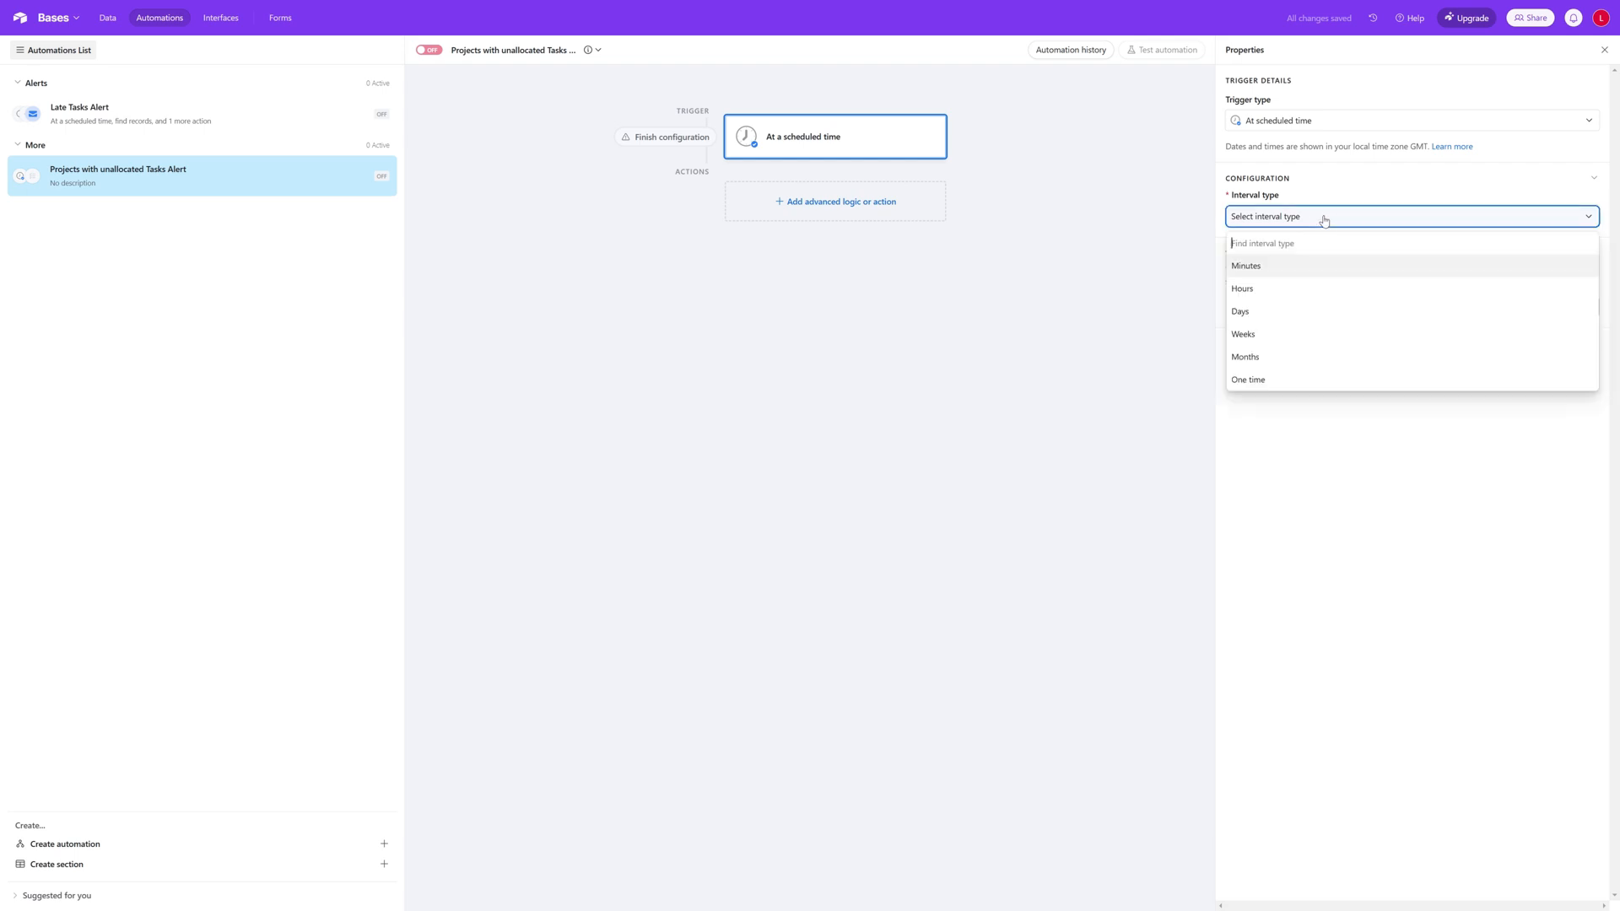
pyautogui.click(1274, 311)
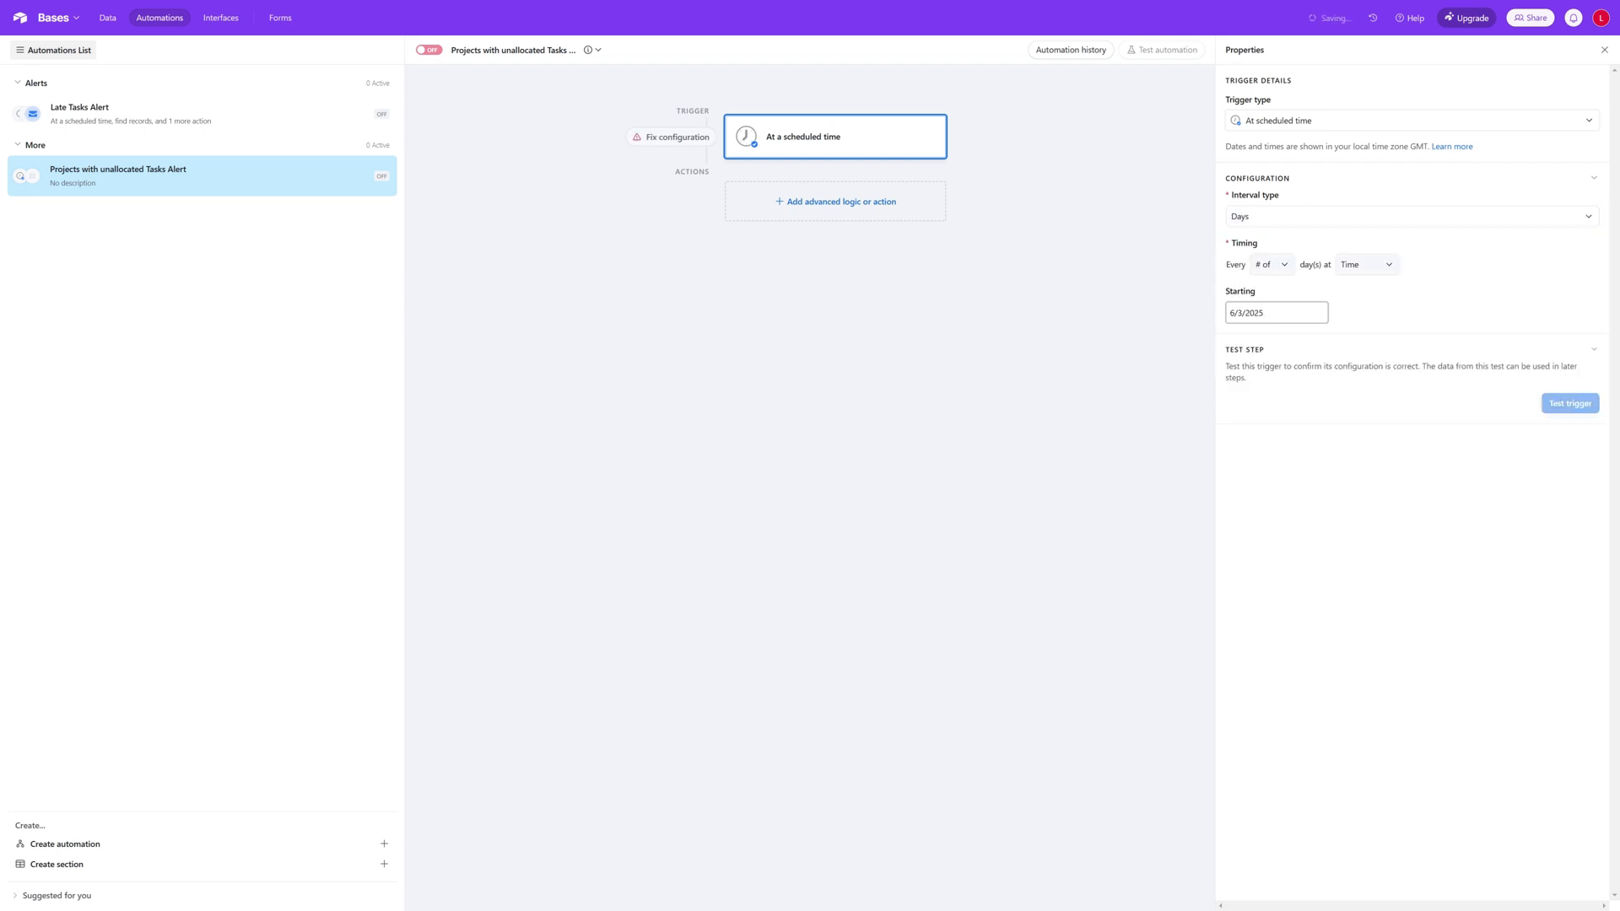
pyautogui.click(1286, 270)
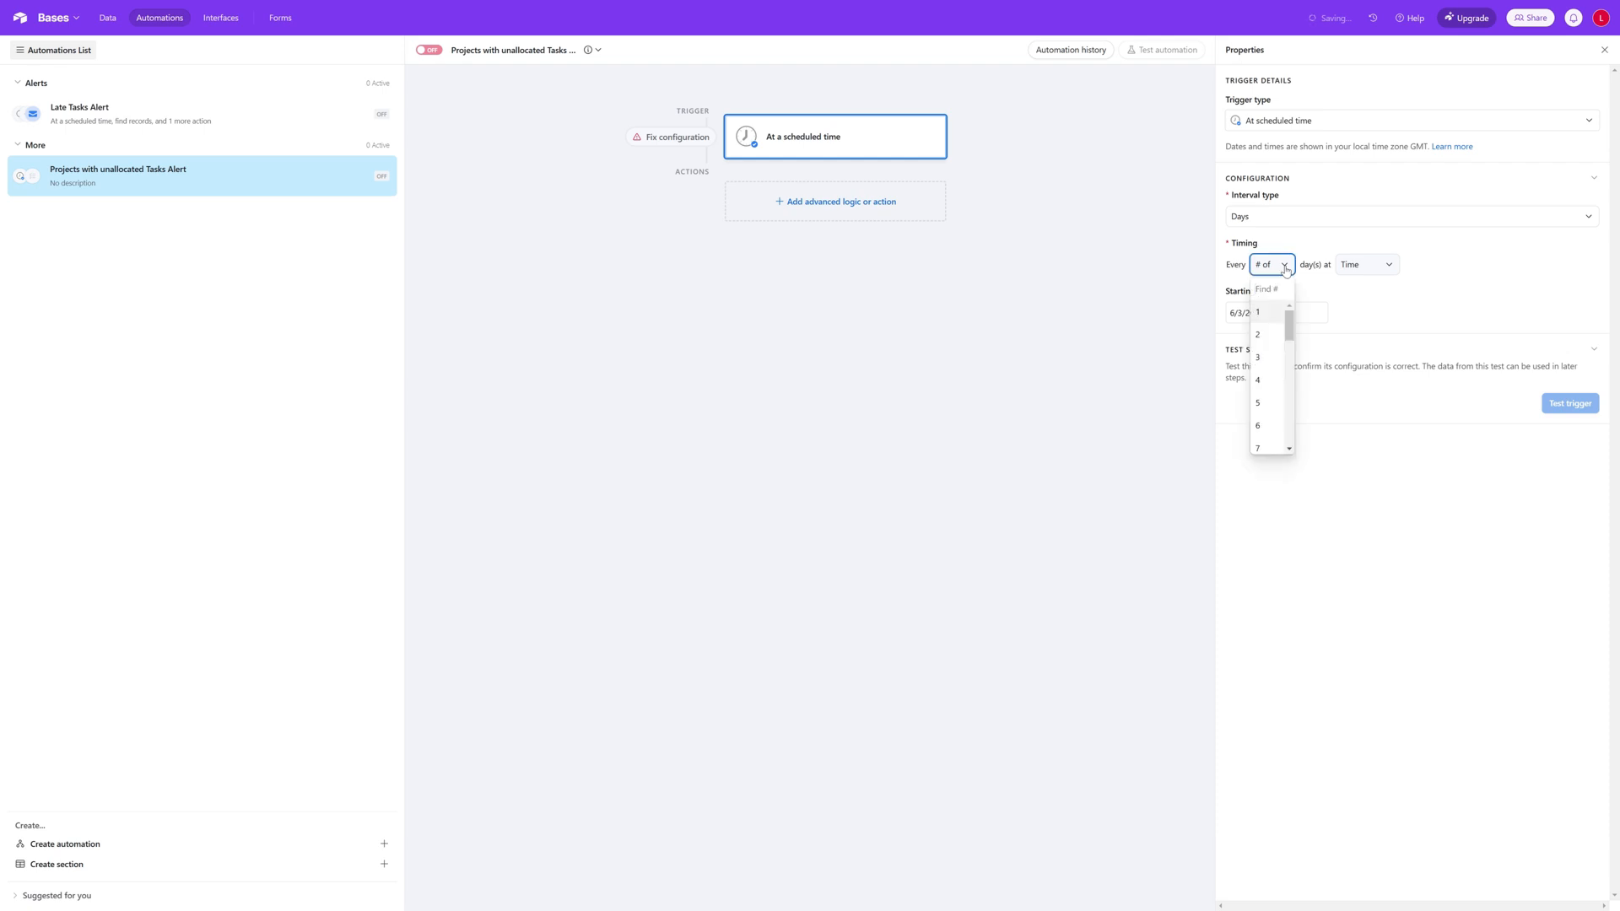
pyautogui.click(1266, 311)
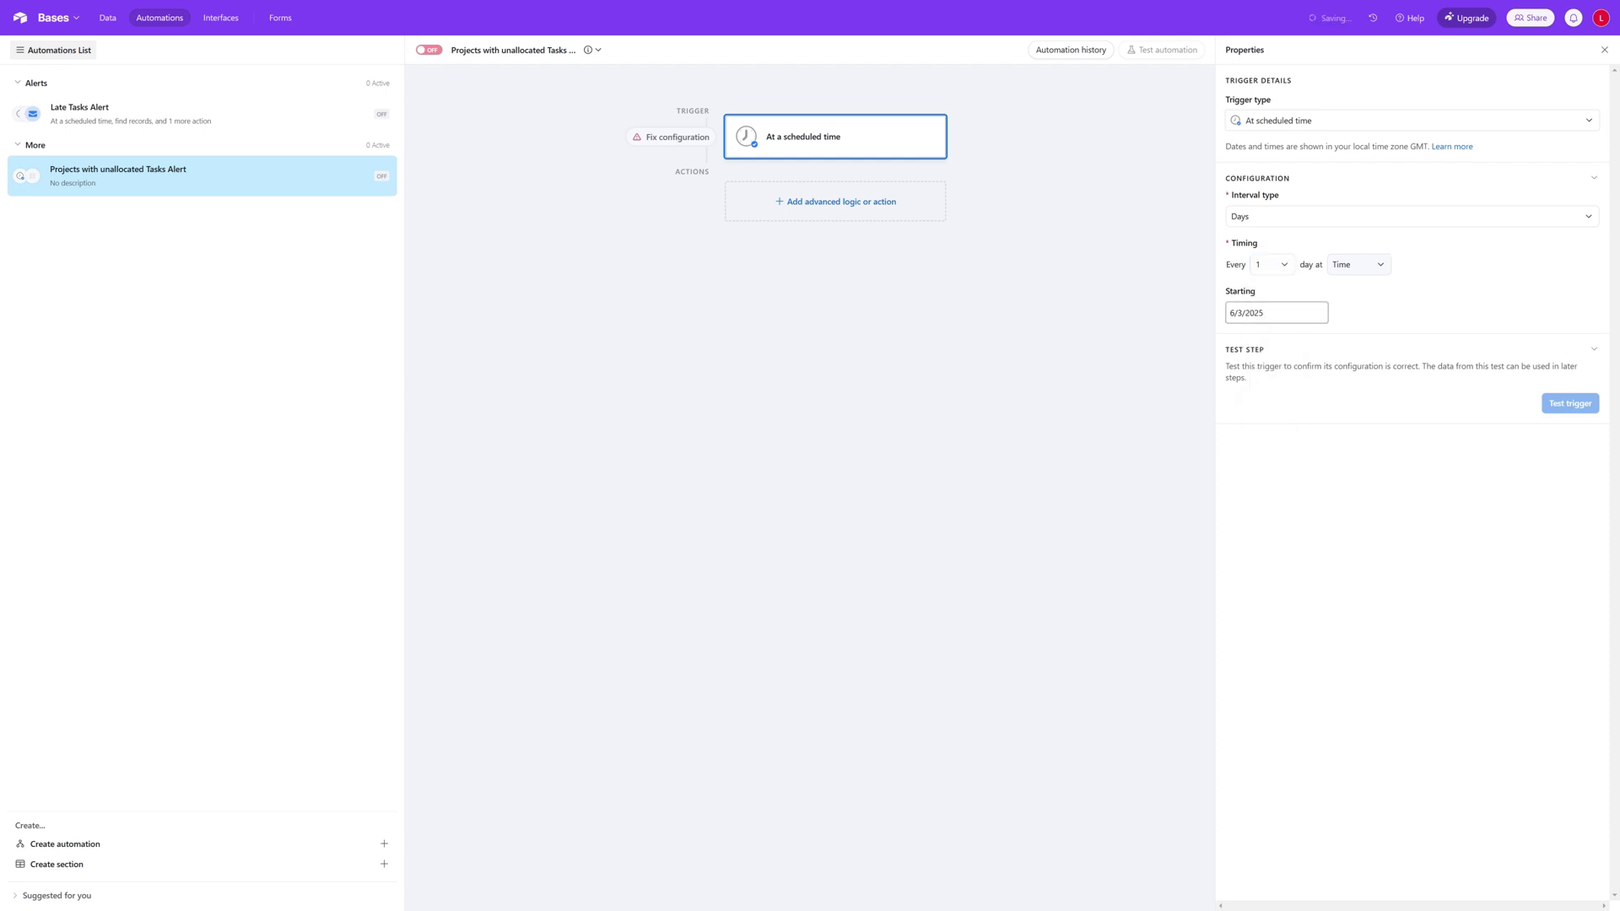
pyautogui.click(1363, 265)
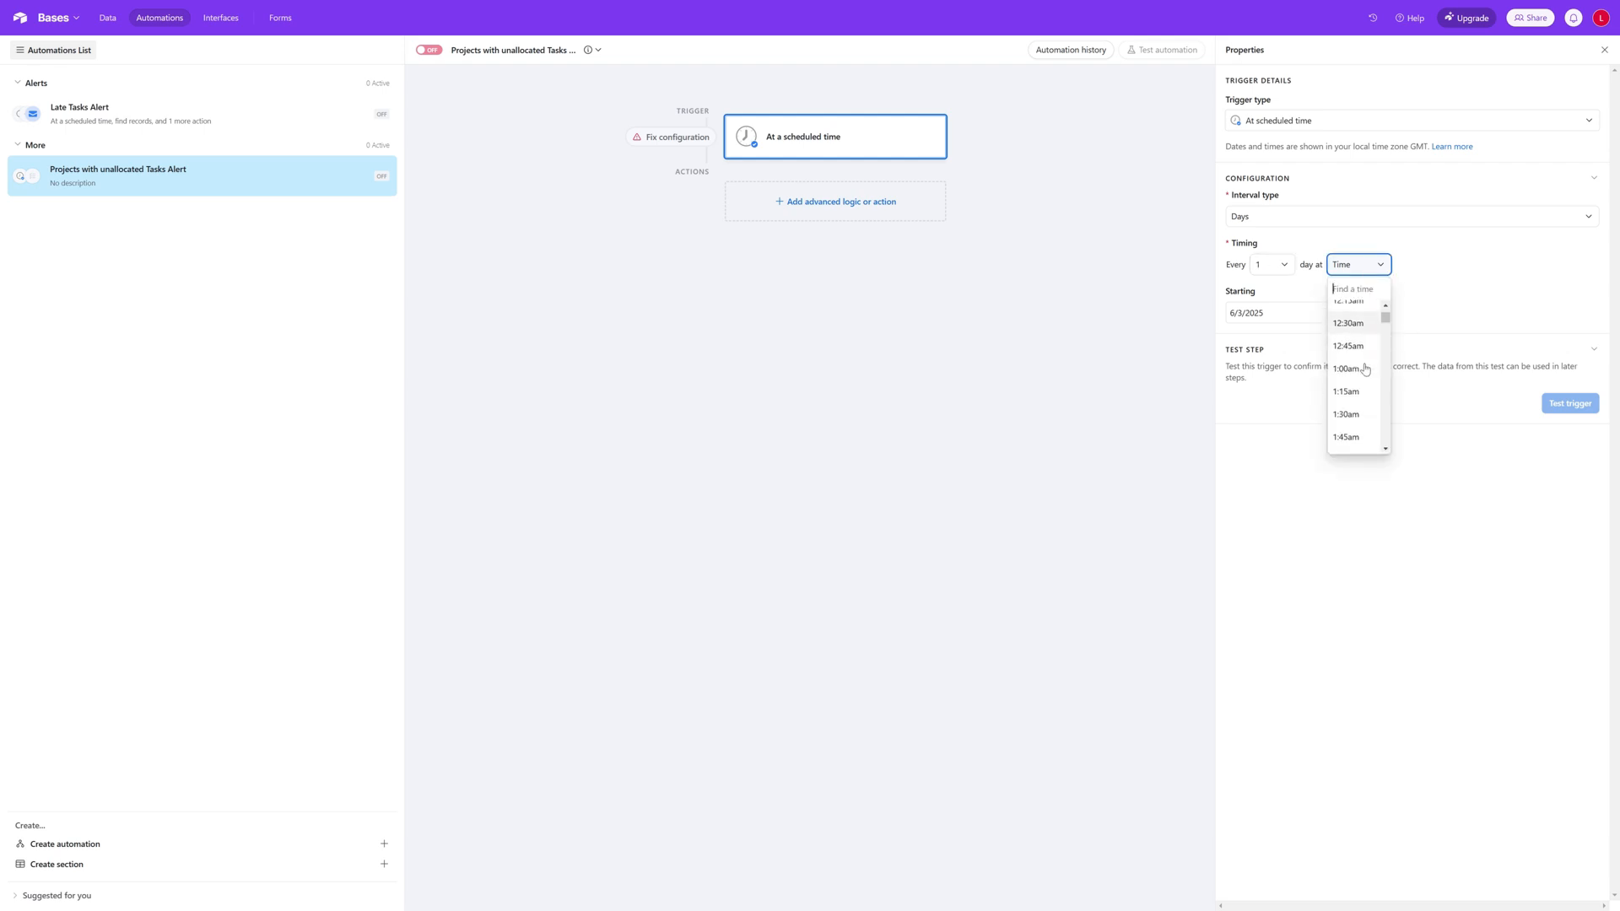
pyautogui.scroll(-2, 1355, 358)
pyautogui.click(1351, 338)
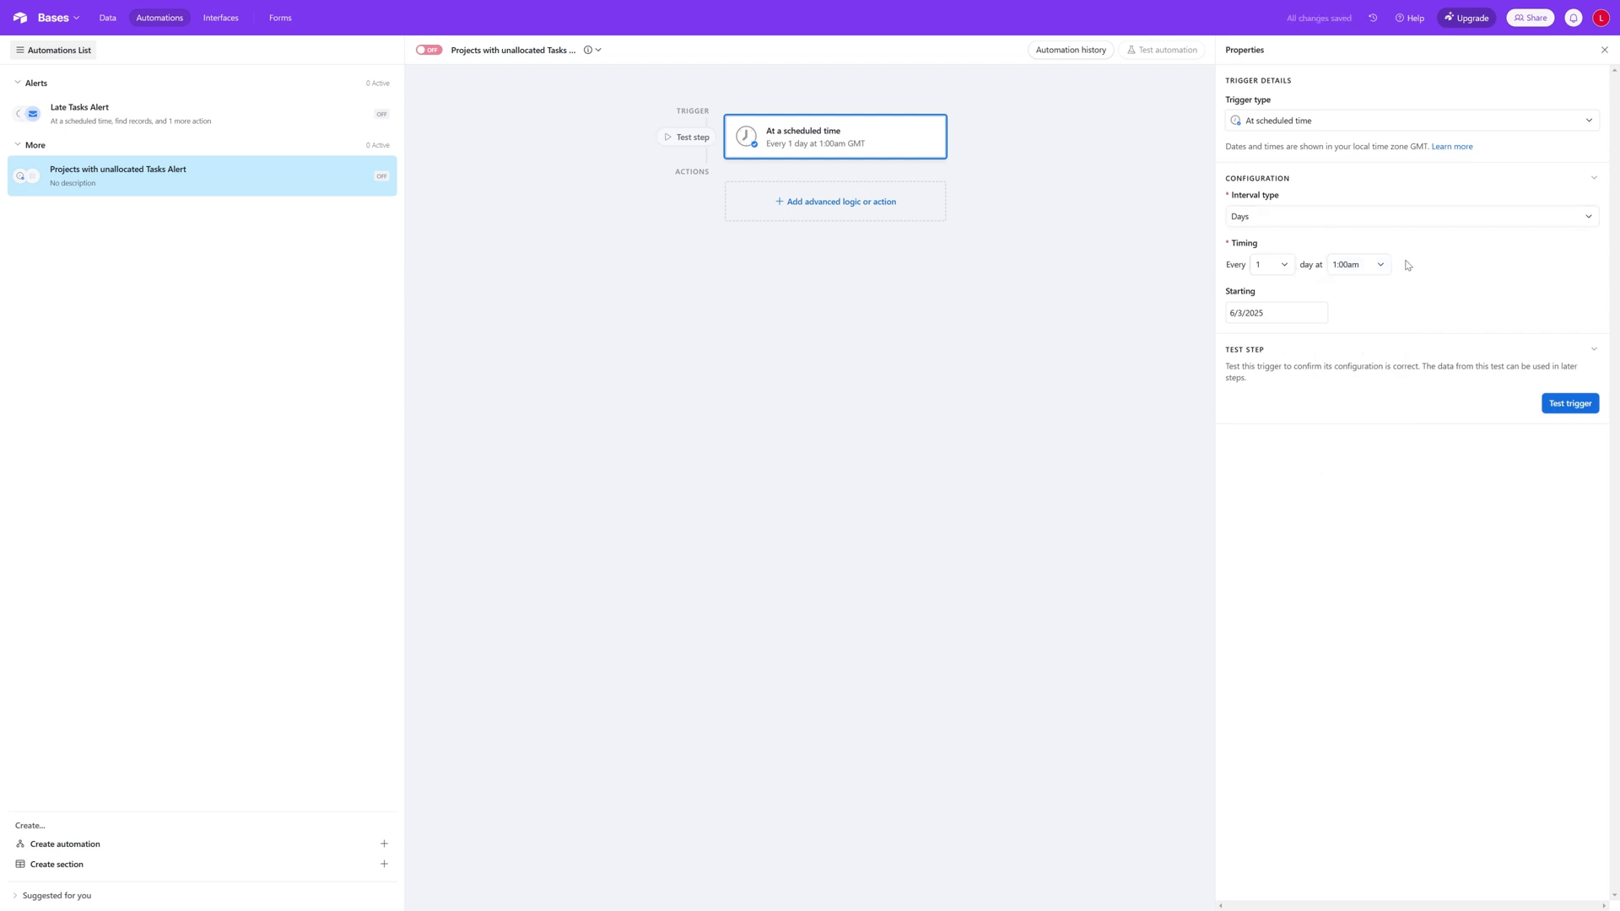
# Step: Add a Find records action with the description "Get all Projects with Tasks that are not allocated"
pyautogui.click(849, 212)
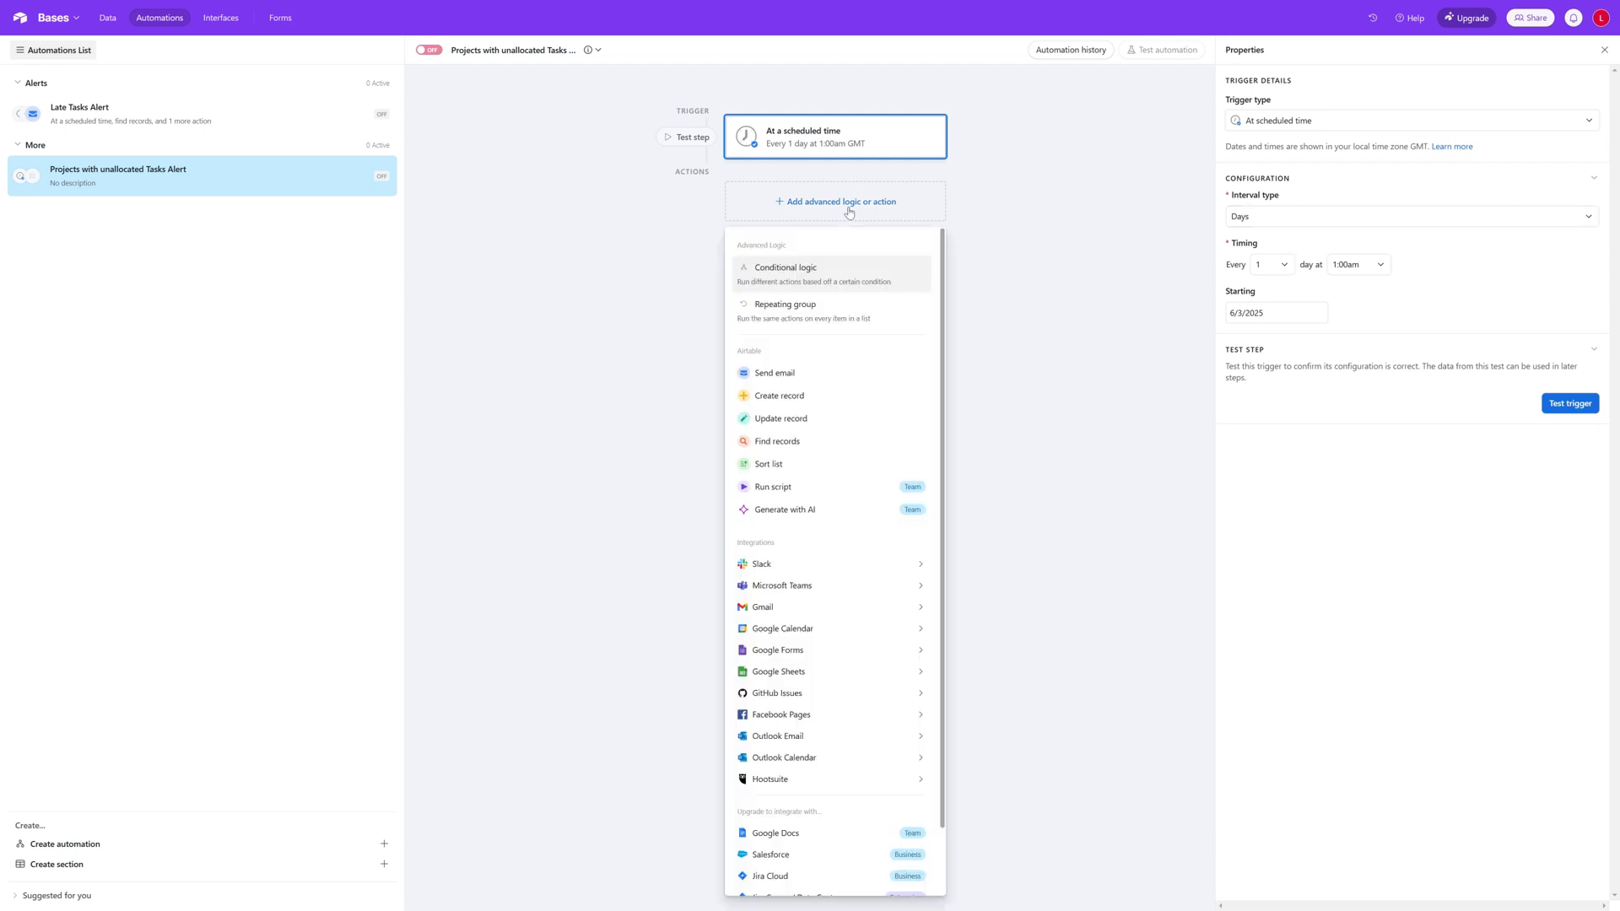
pyautogui.click(802, 447)
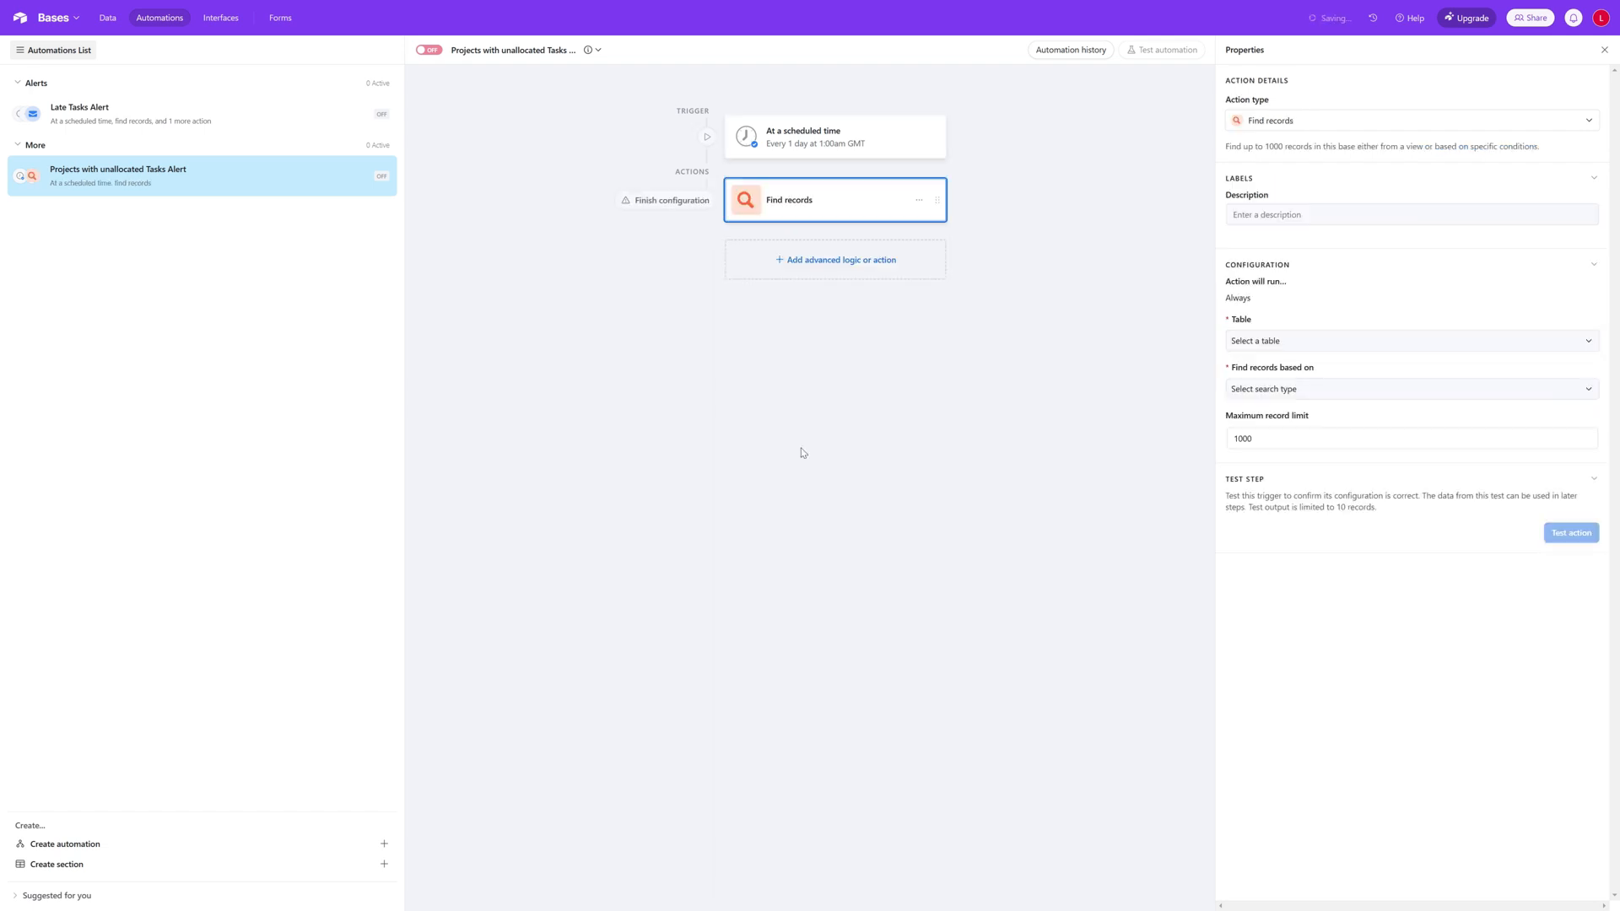
pyautogui.click(1291, 214)
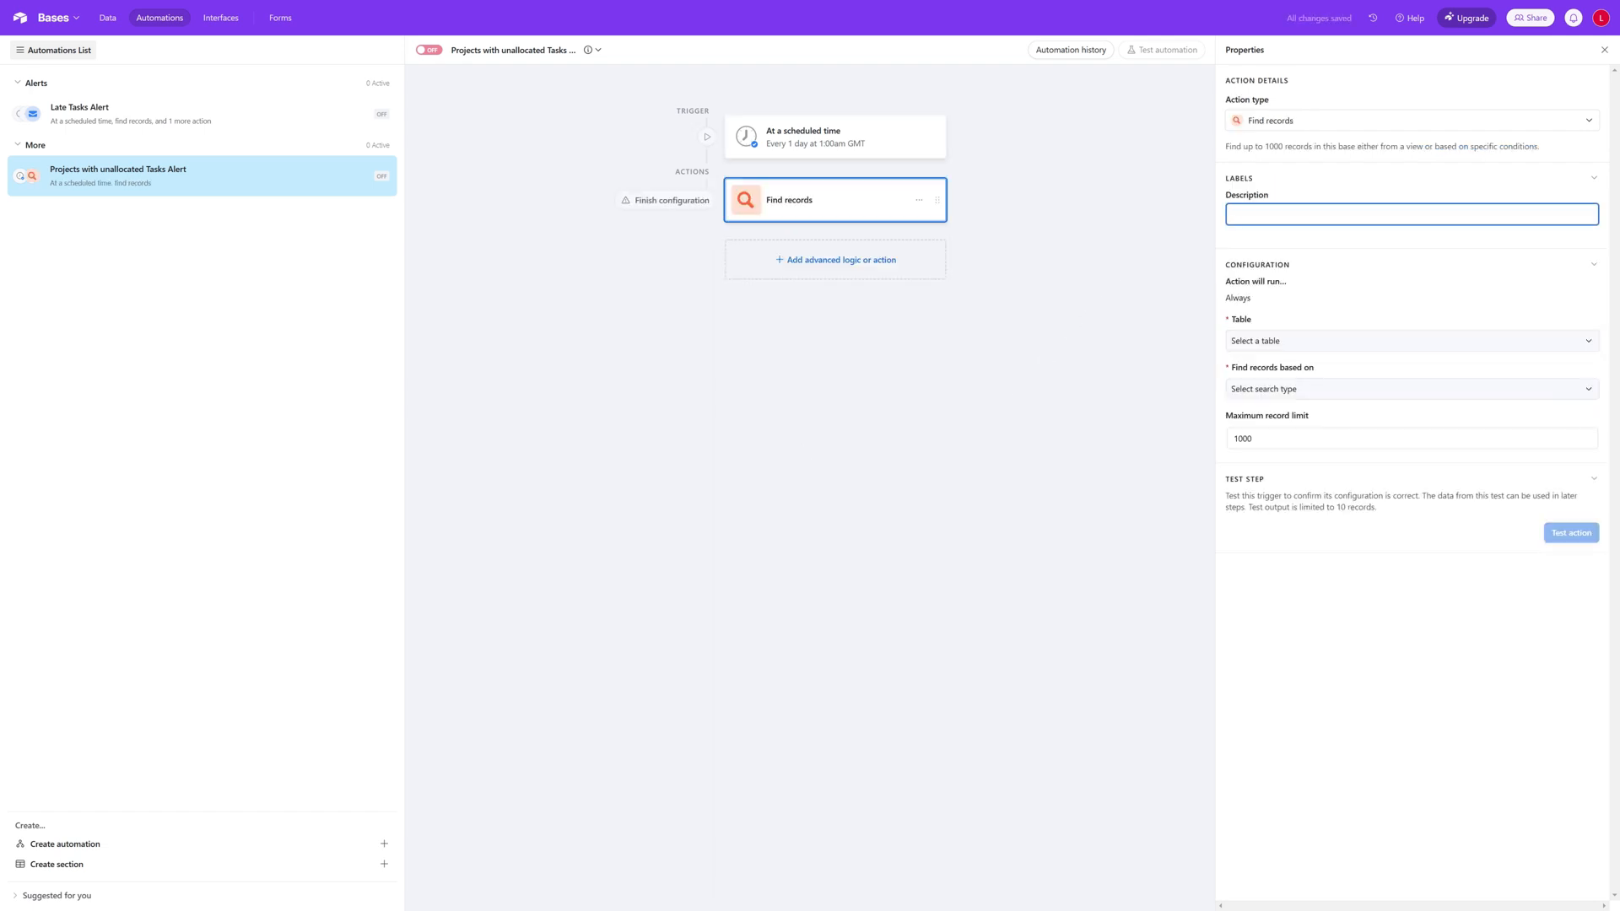
pyautogui.write('Get all Projects with Tasks tha')
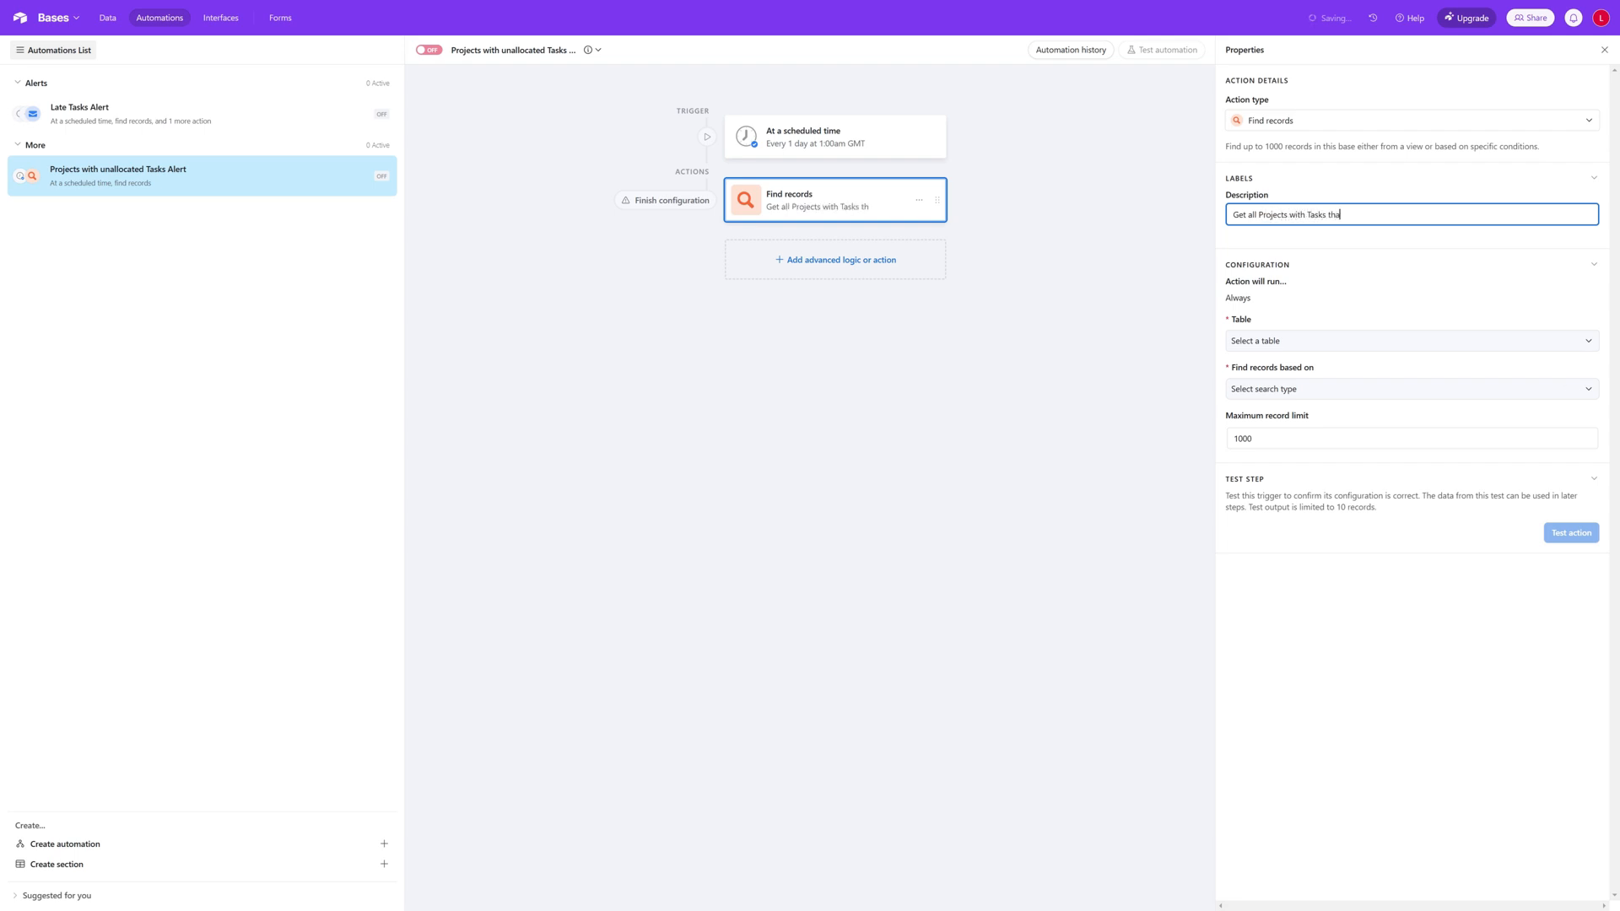
pyautogui.write('t are not')
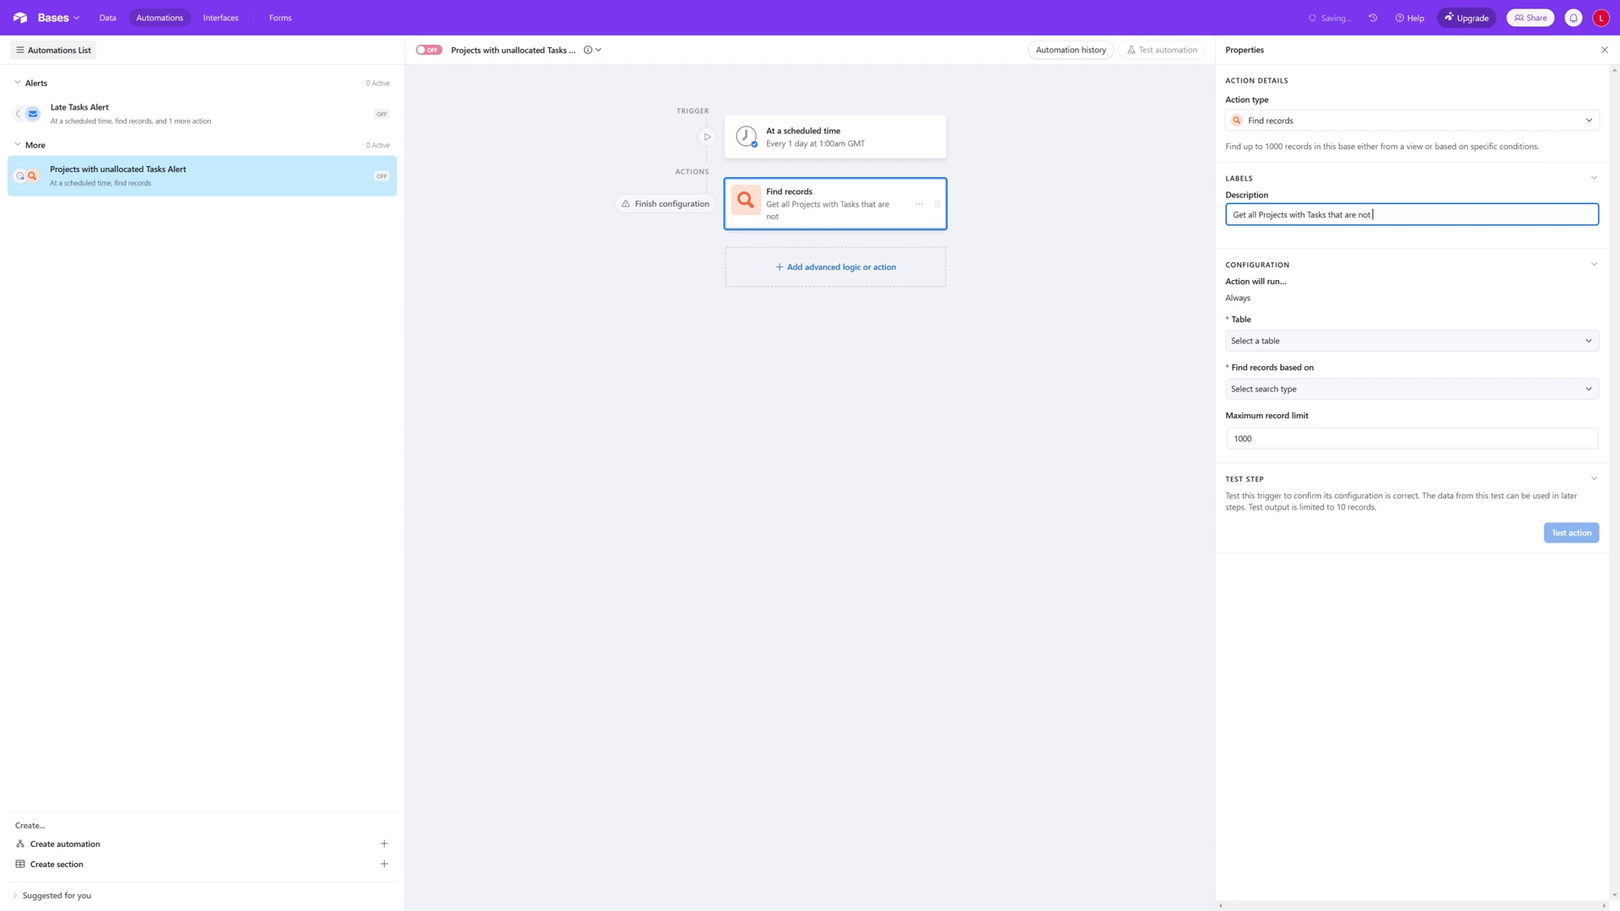
pyautogui.write(' allocated')
# Step: Set the Find records action to search the Project table based on a condition
pyautogui.click(1300, 341)
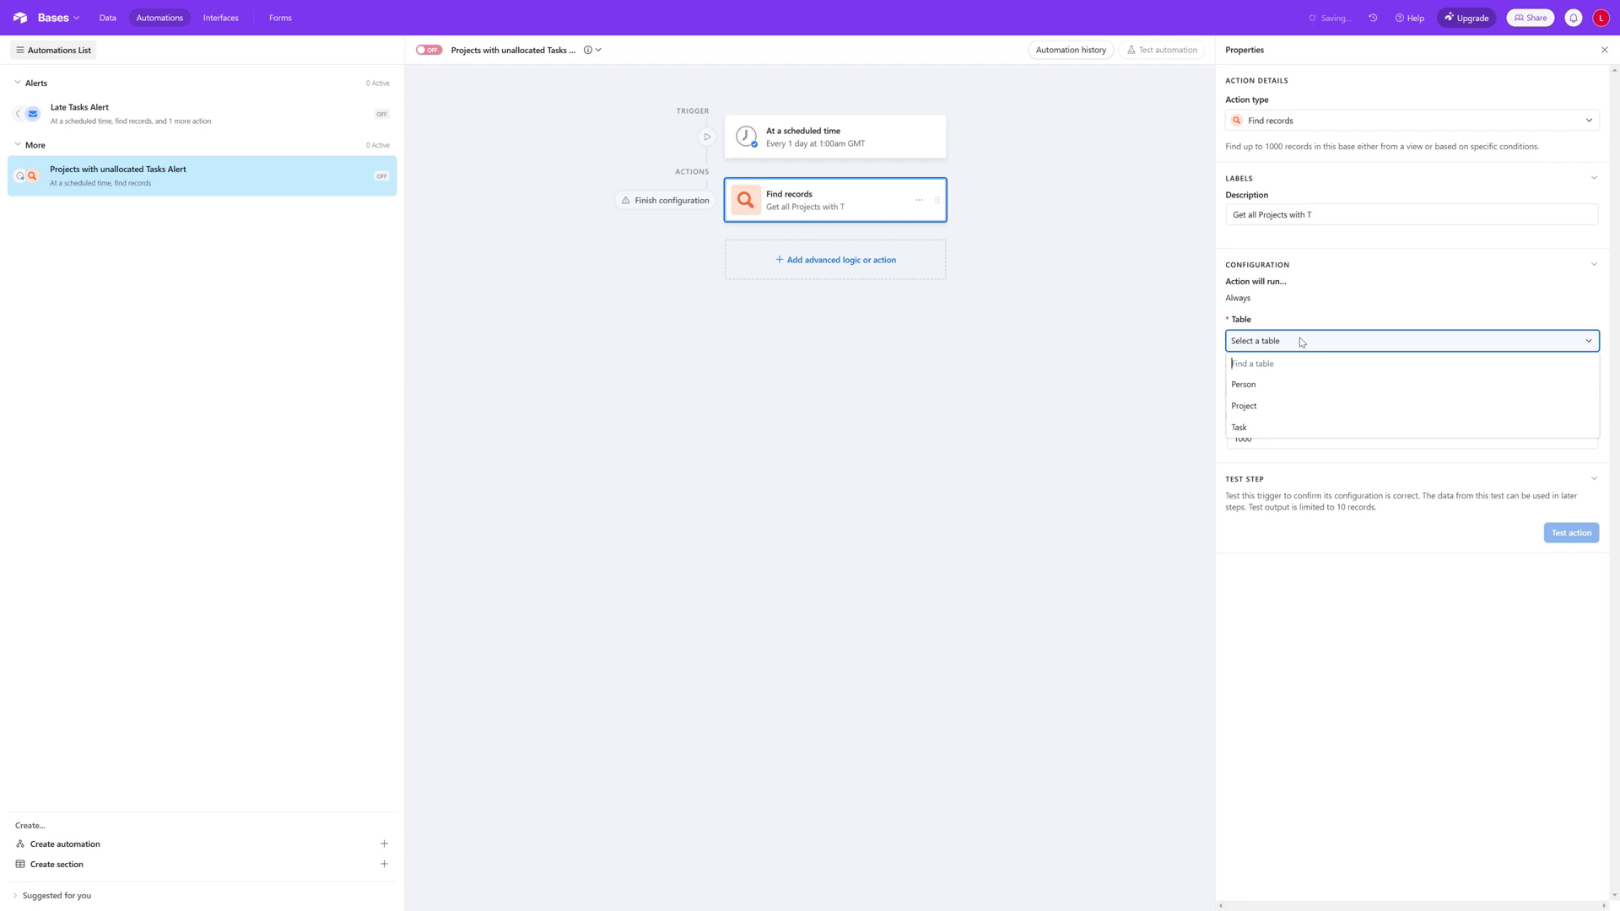
pyautogui.click(1283, 409)
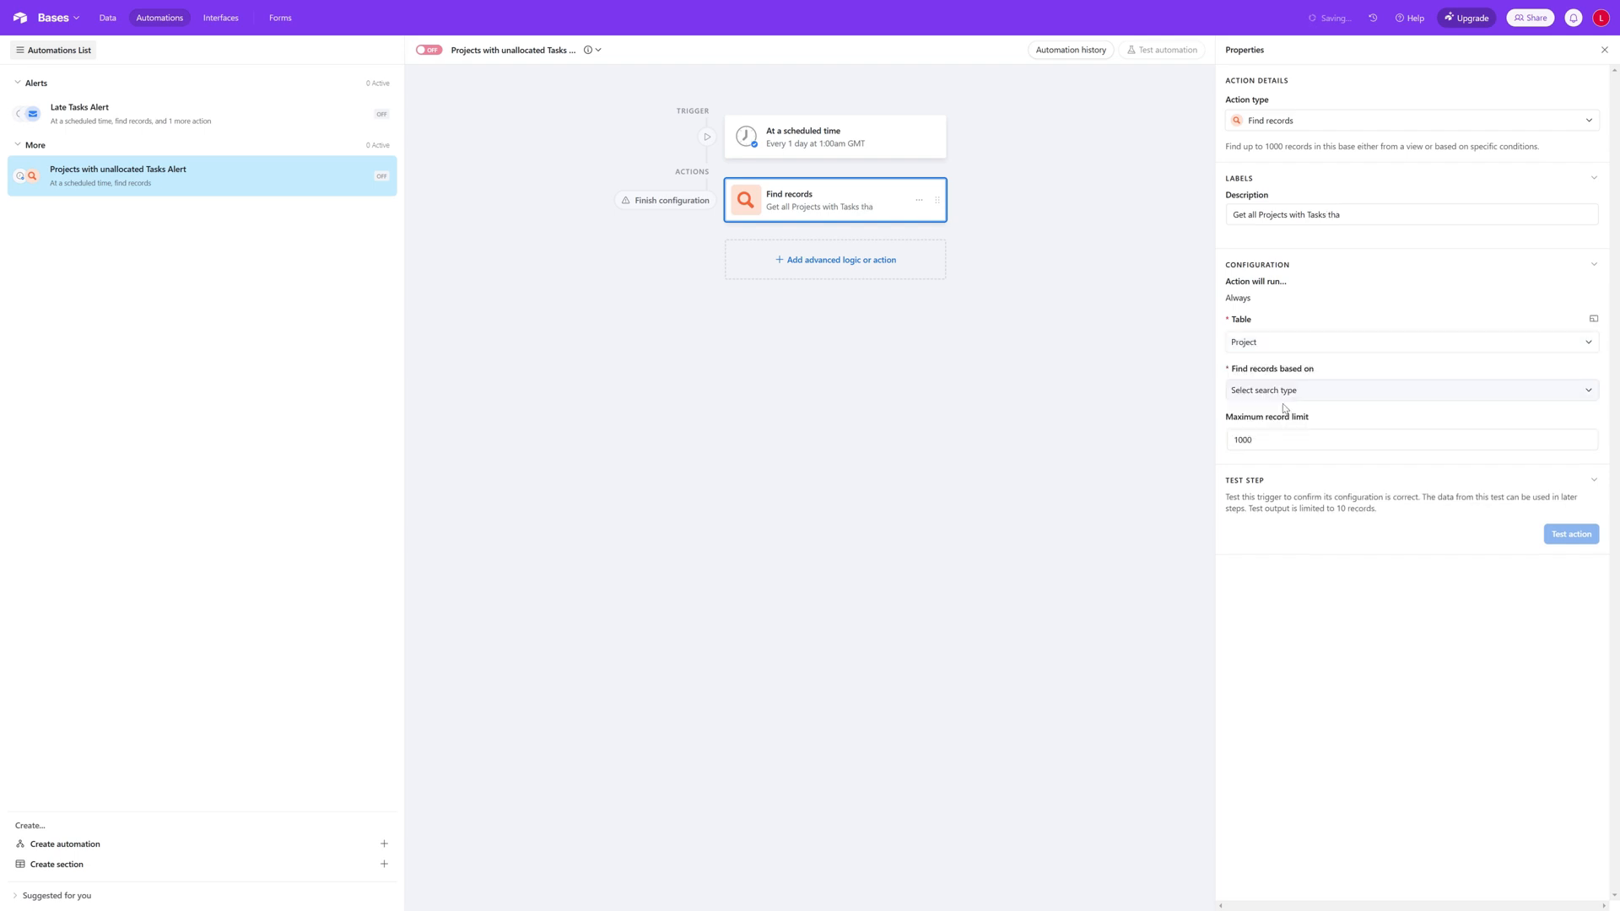
pyautogui.click(1312, 395)
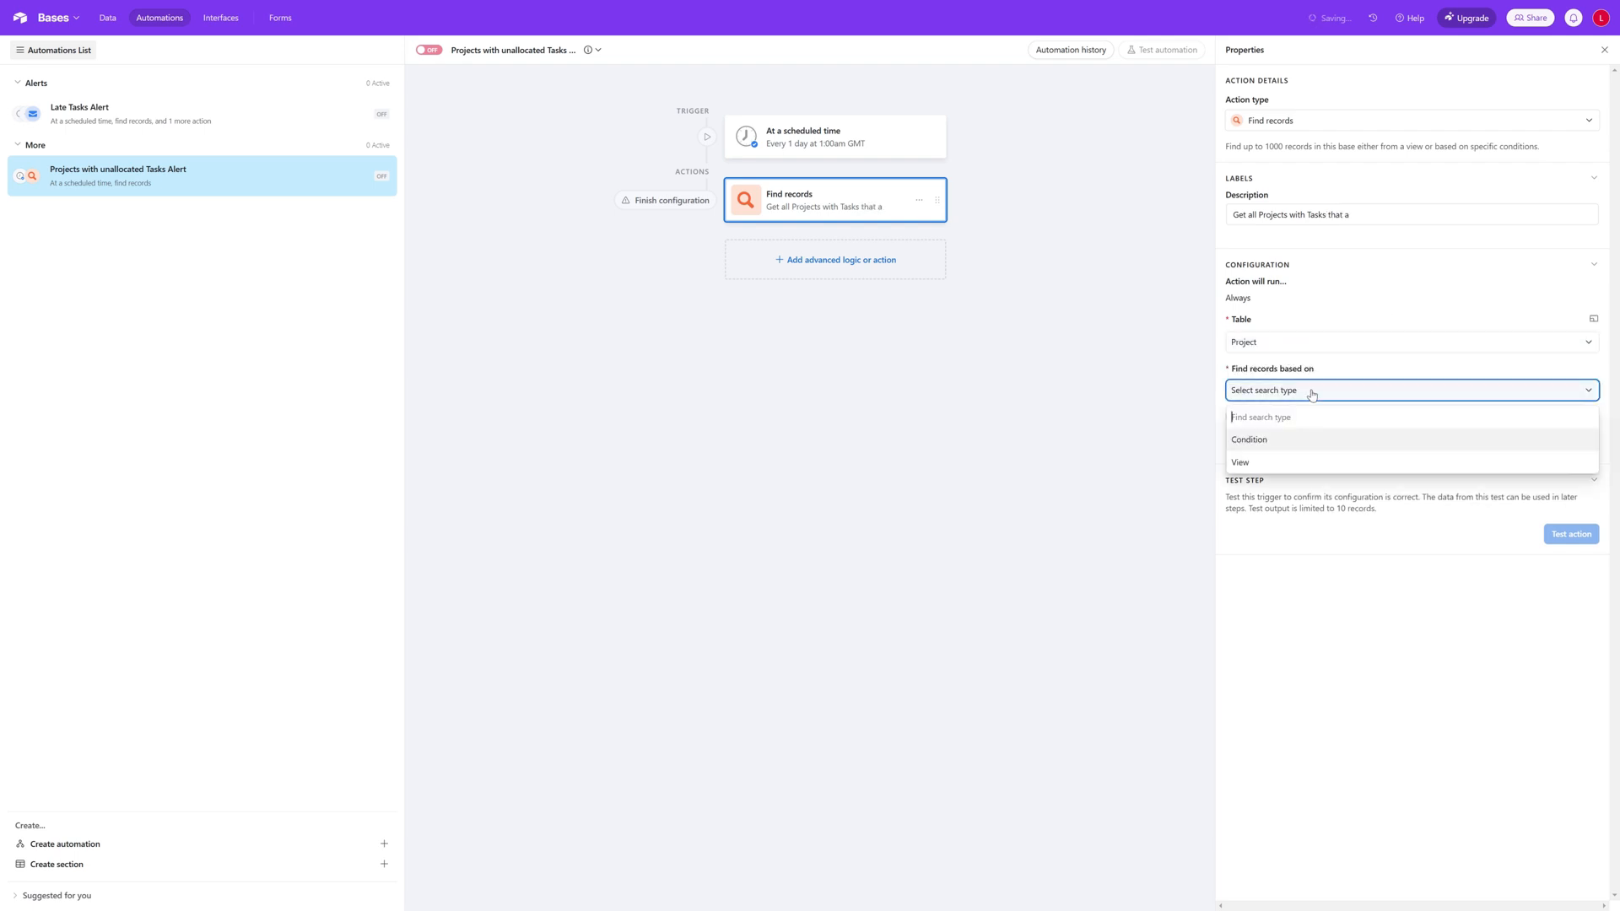
pyautogui.click(1290, 448)
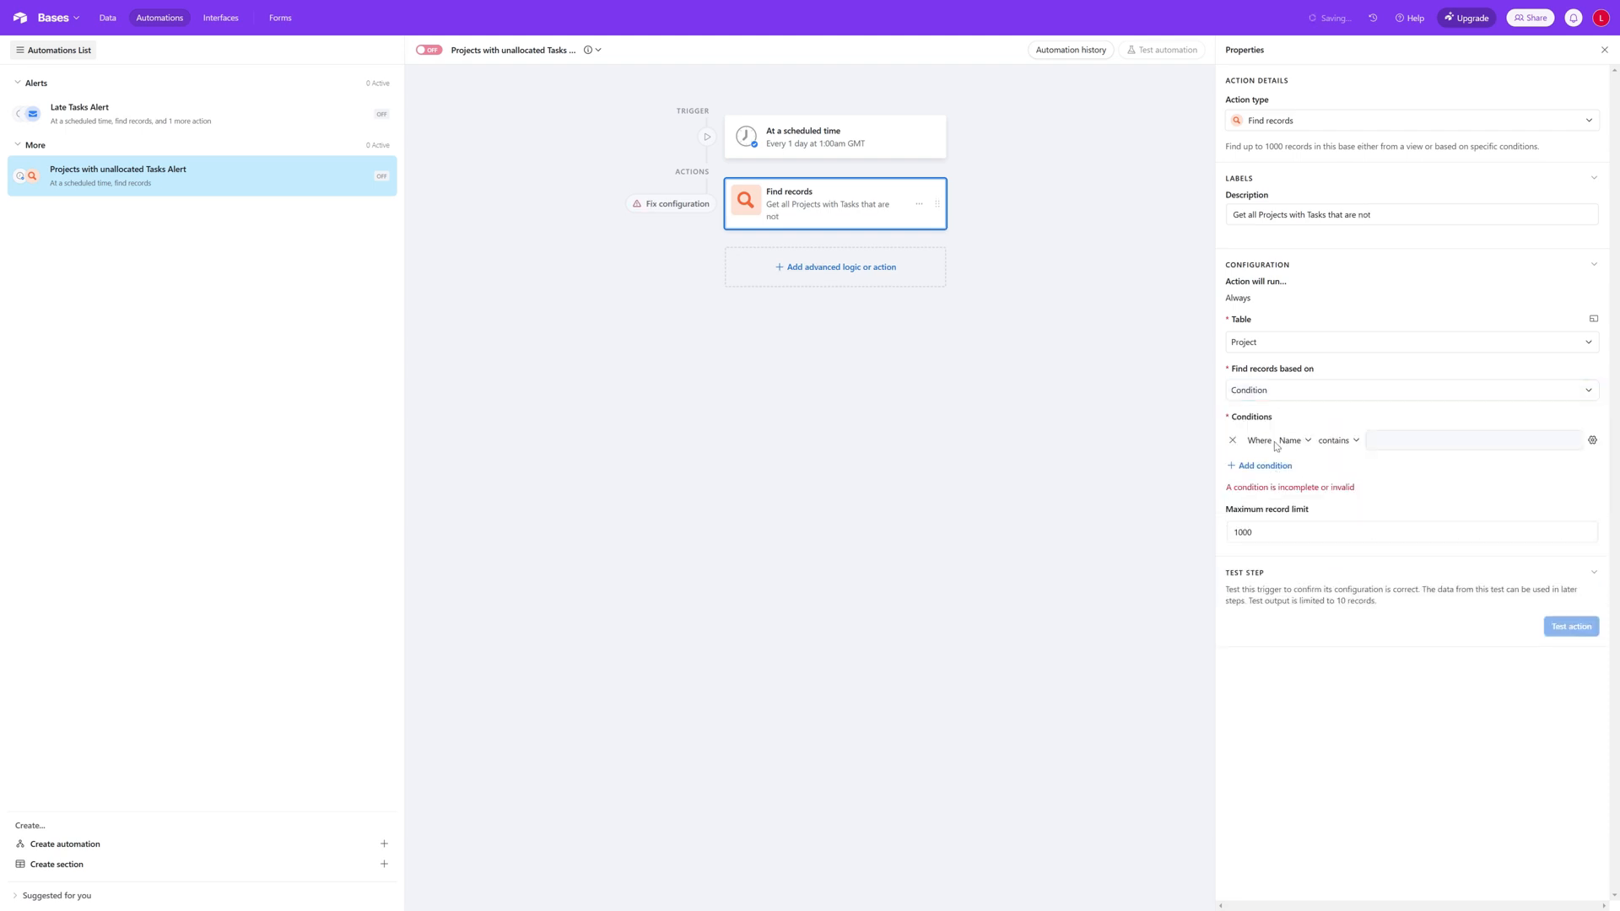
# Step: Set the search condition to Tasks Not Allocated > 0 and test the Find records action
pyautogui.click(1292, 440)
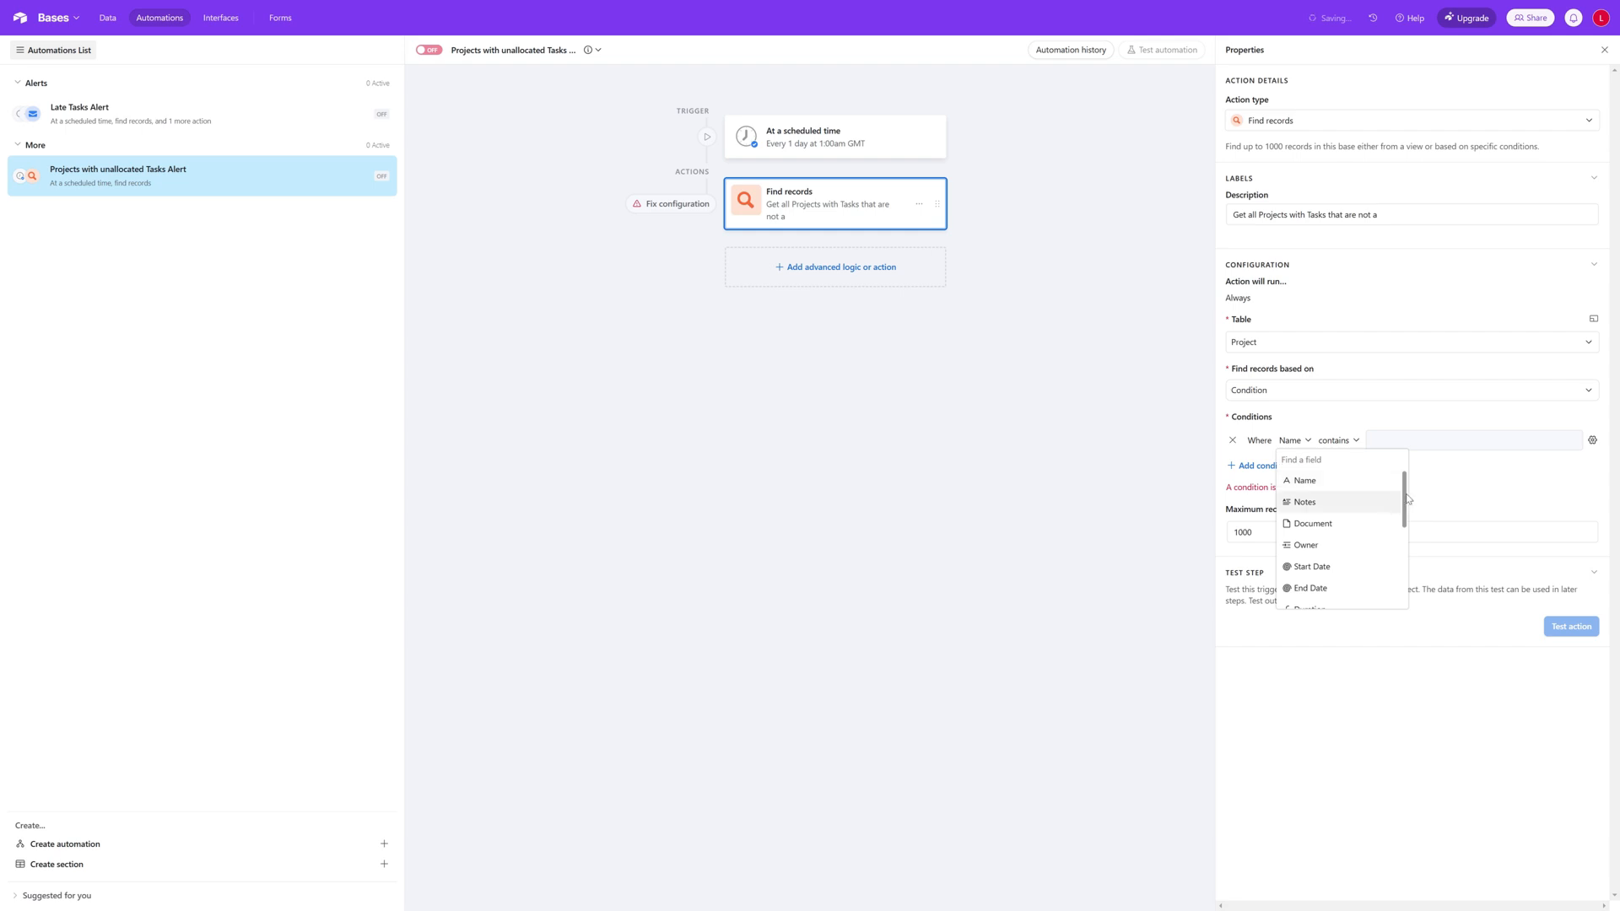
pyautogui.moveTo(1406, 495); pyautogui.dragTo(1409, 557)
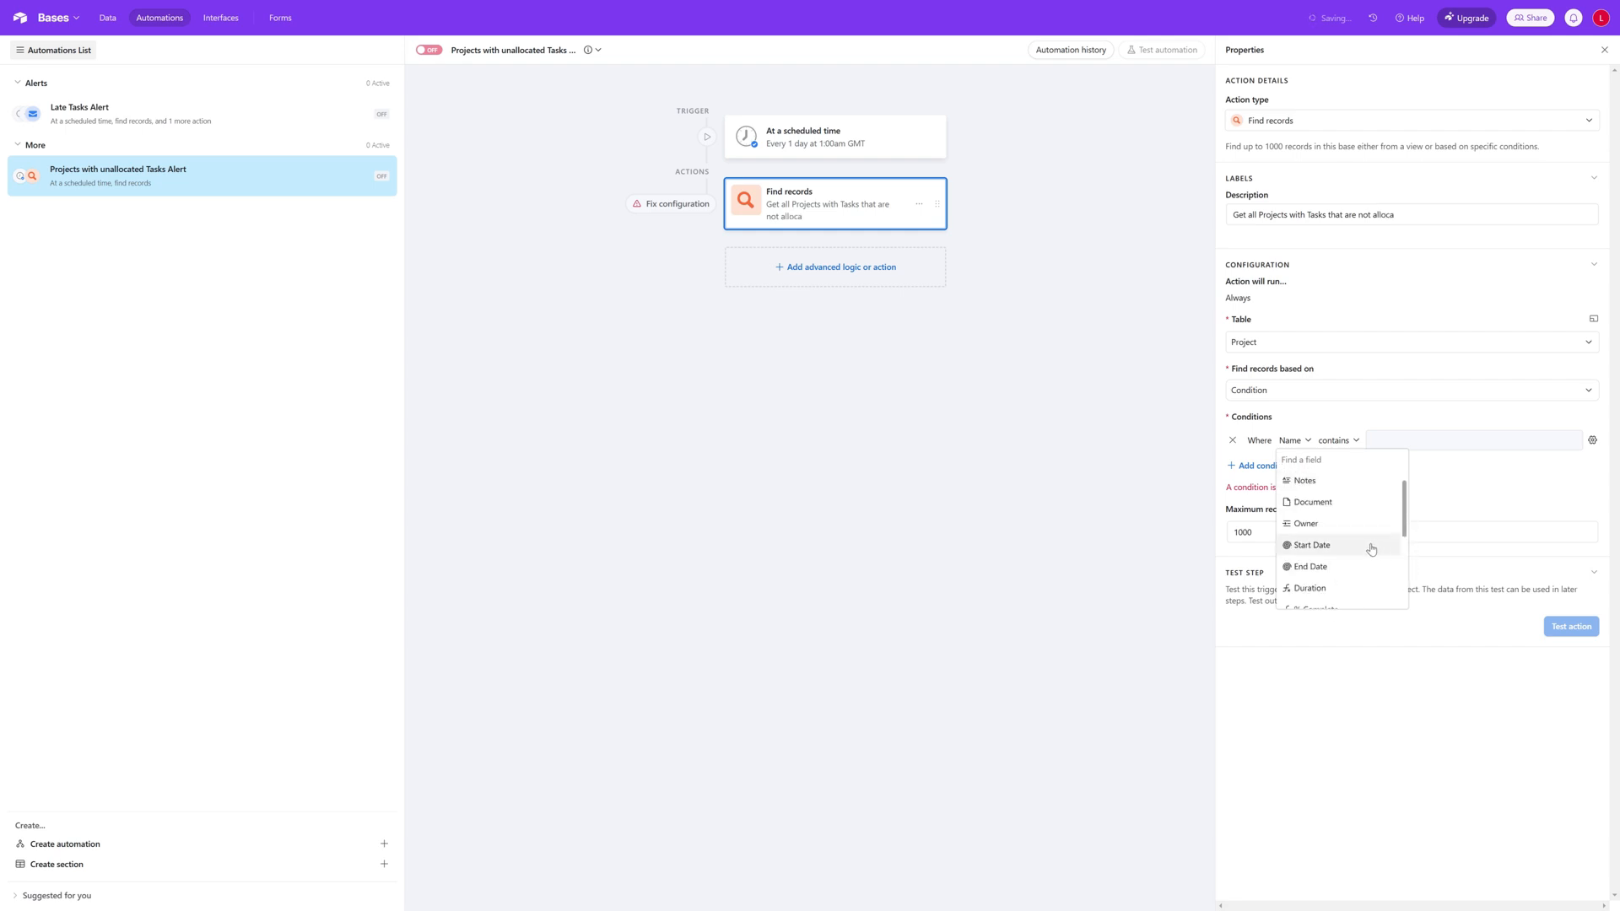
pyautogui.scroll(-5, 1371, 550)
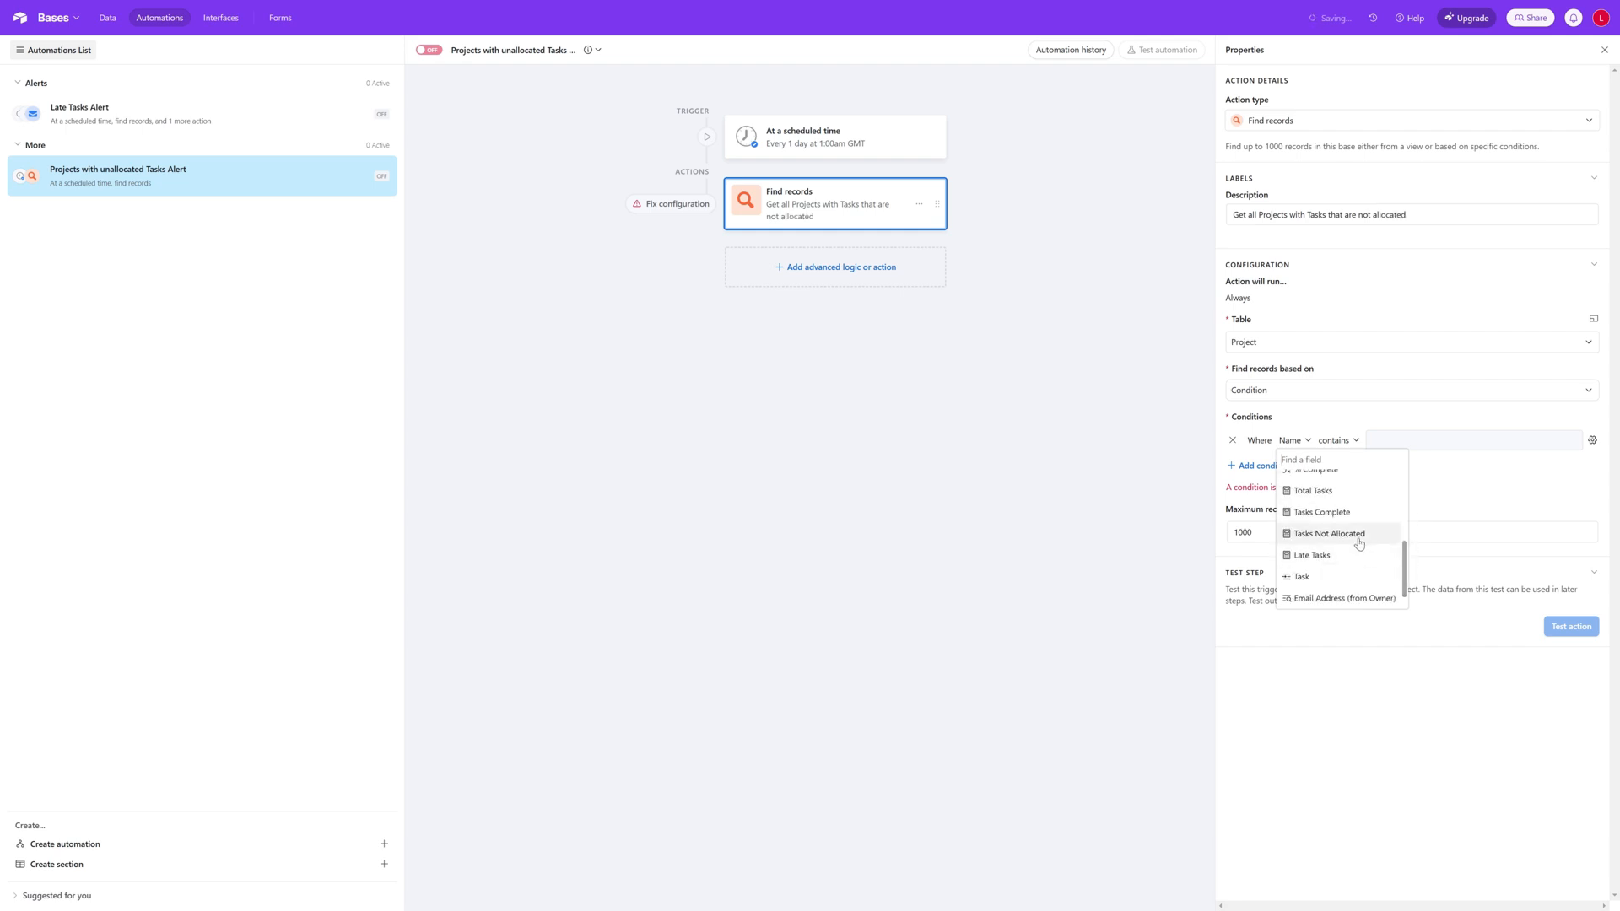
pyautogui.click(1359, 539)
pyautogui.click(1378, 441)
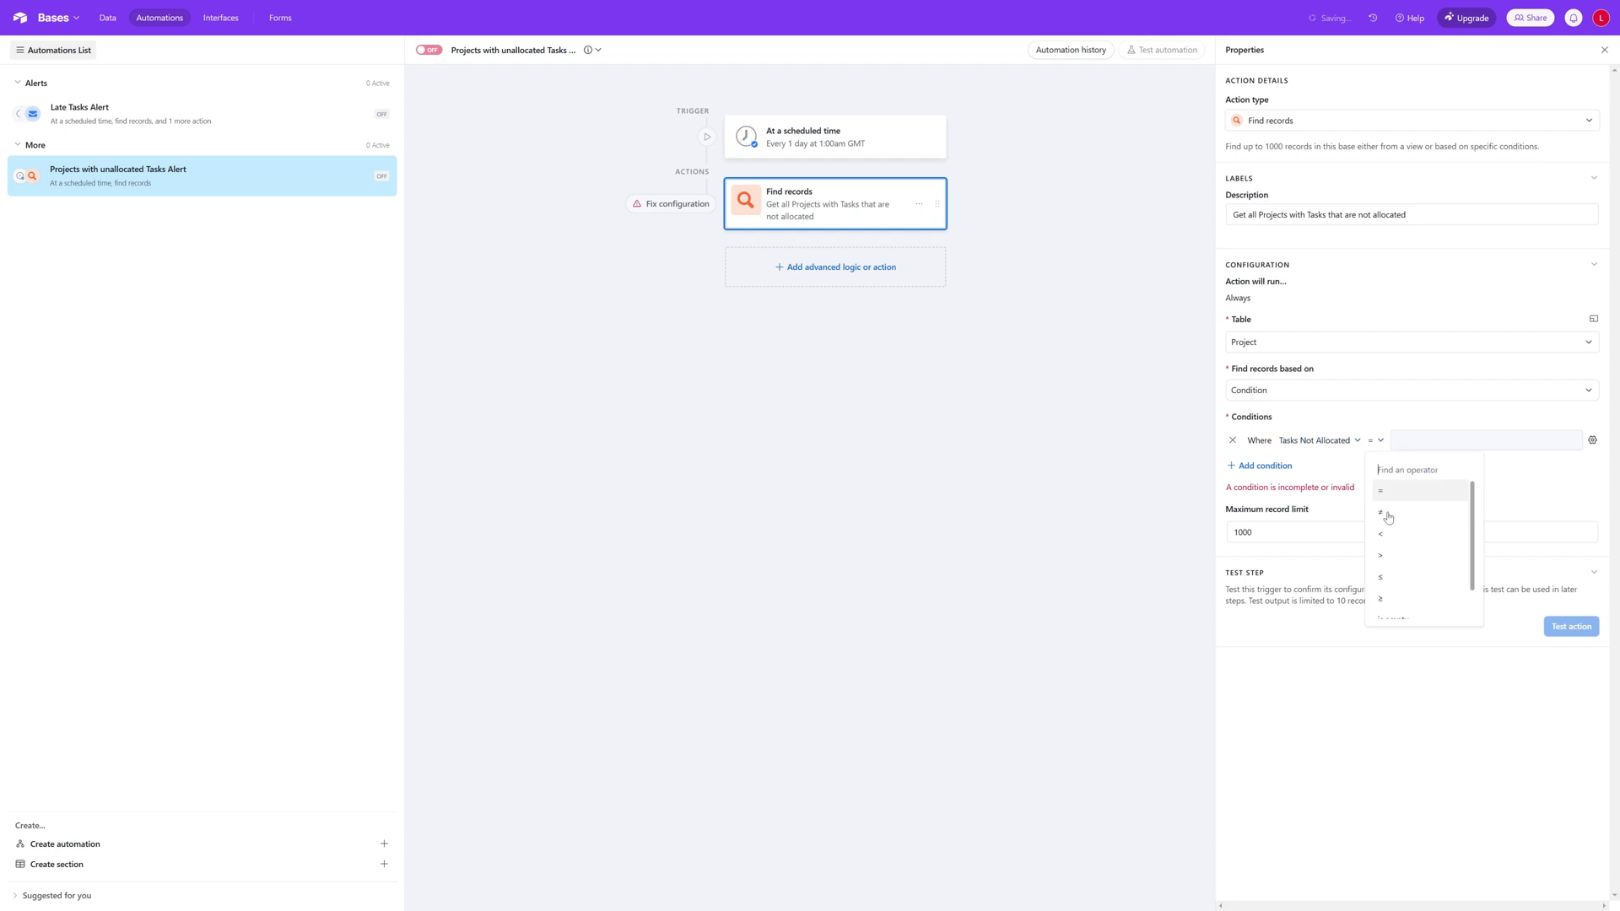
pyautogui.click(1403, 557)
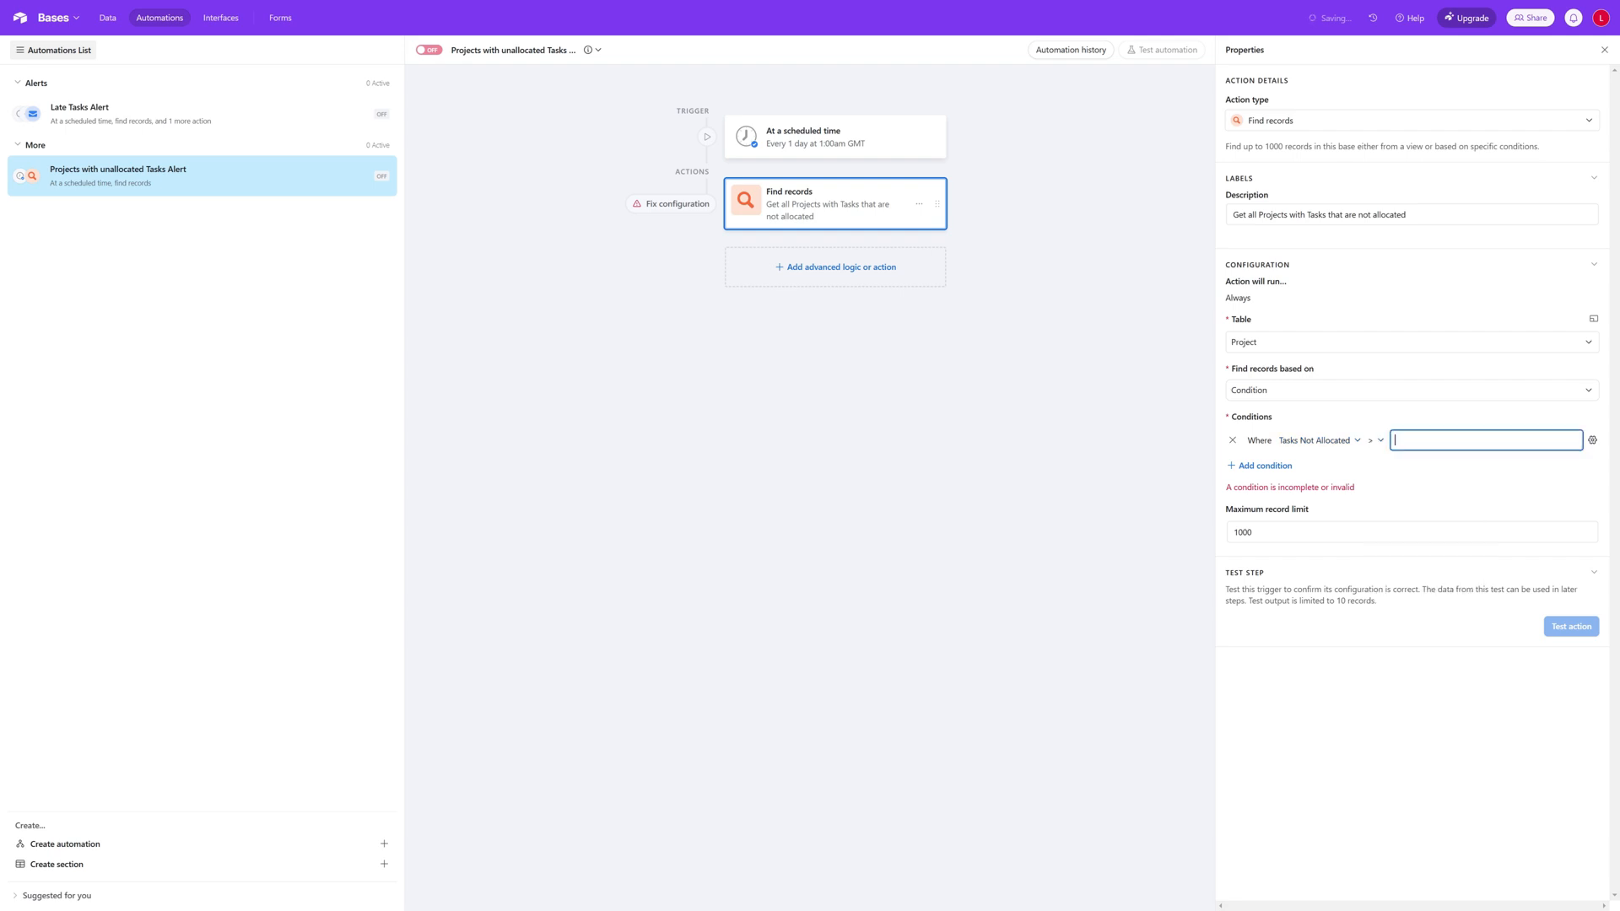
pyautogui.write('0')
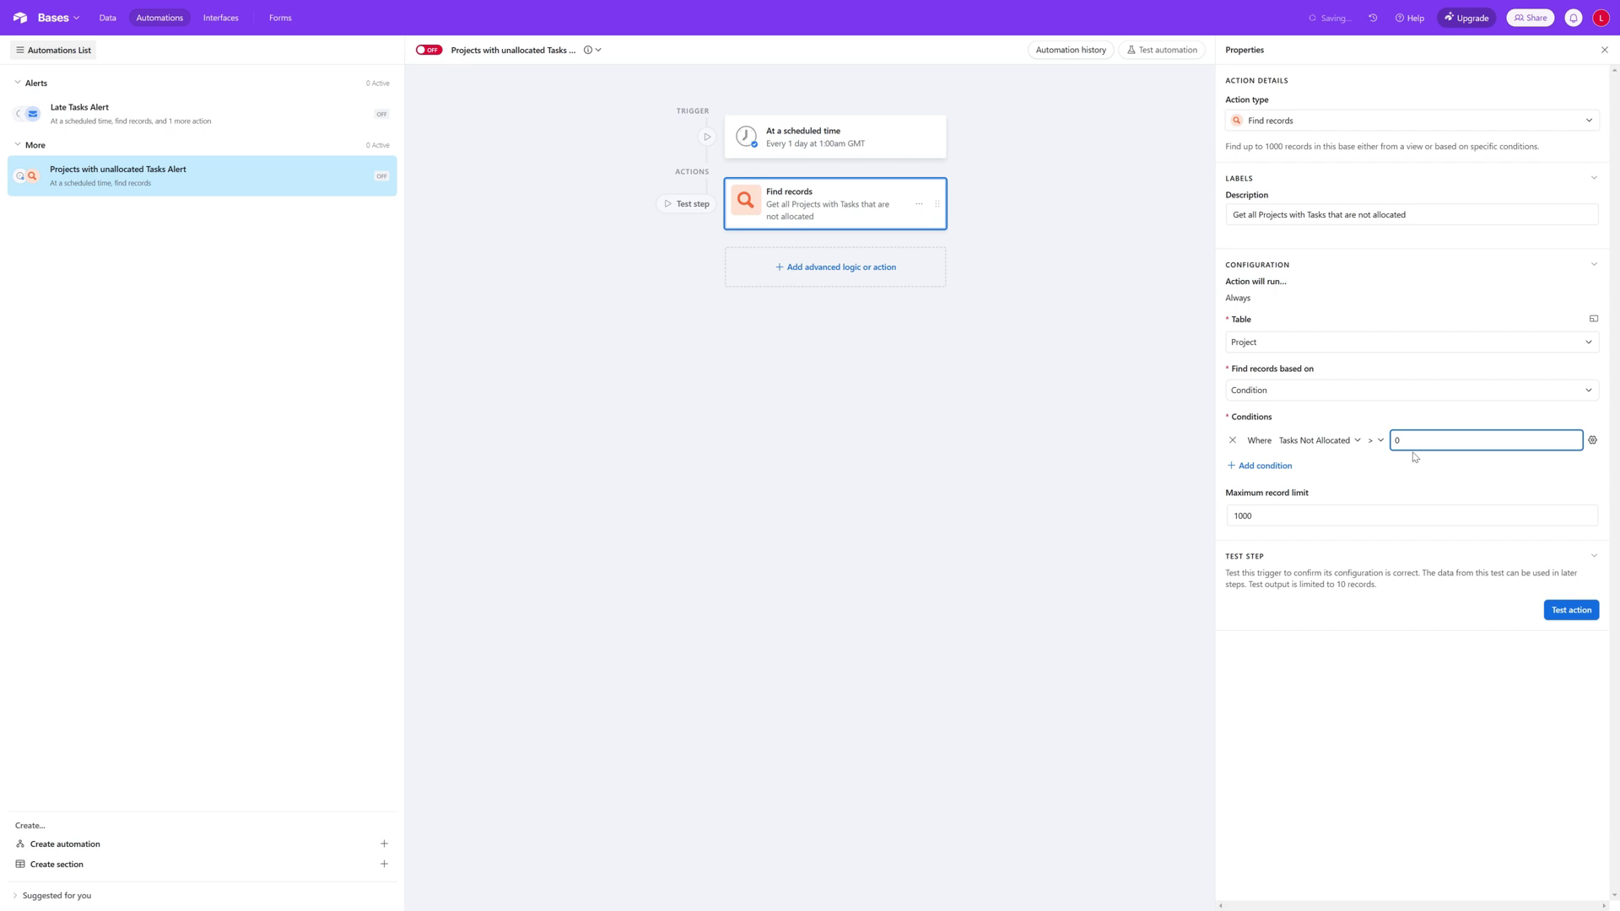
pyautogui.click(1582, 611)
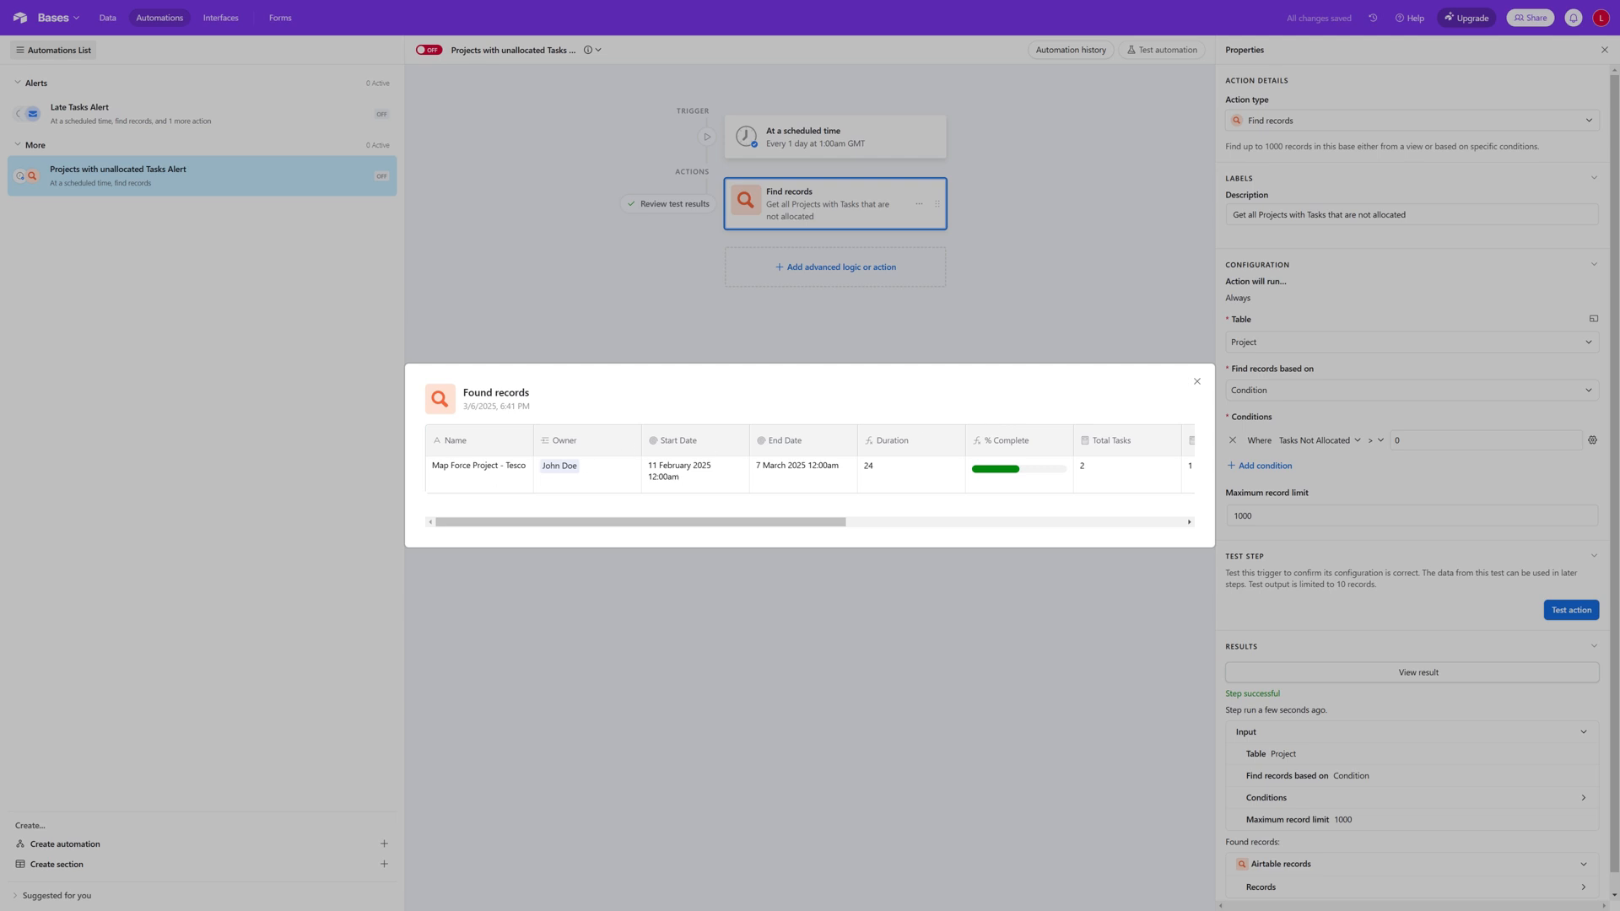
# Step: Review the remaining columns of the found project record through Name (from Owner), and close the results
pyautogui.moveTo(704, 523)
pyautogui.mouseDown()
pyautogui.moveTo(1088, 533)
pyautogui.moveTo(728, 532)
pyautogui.mouseUp()
pyautogui.click(941, 534)
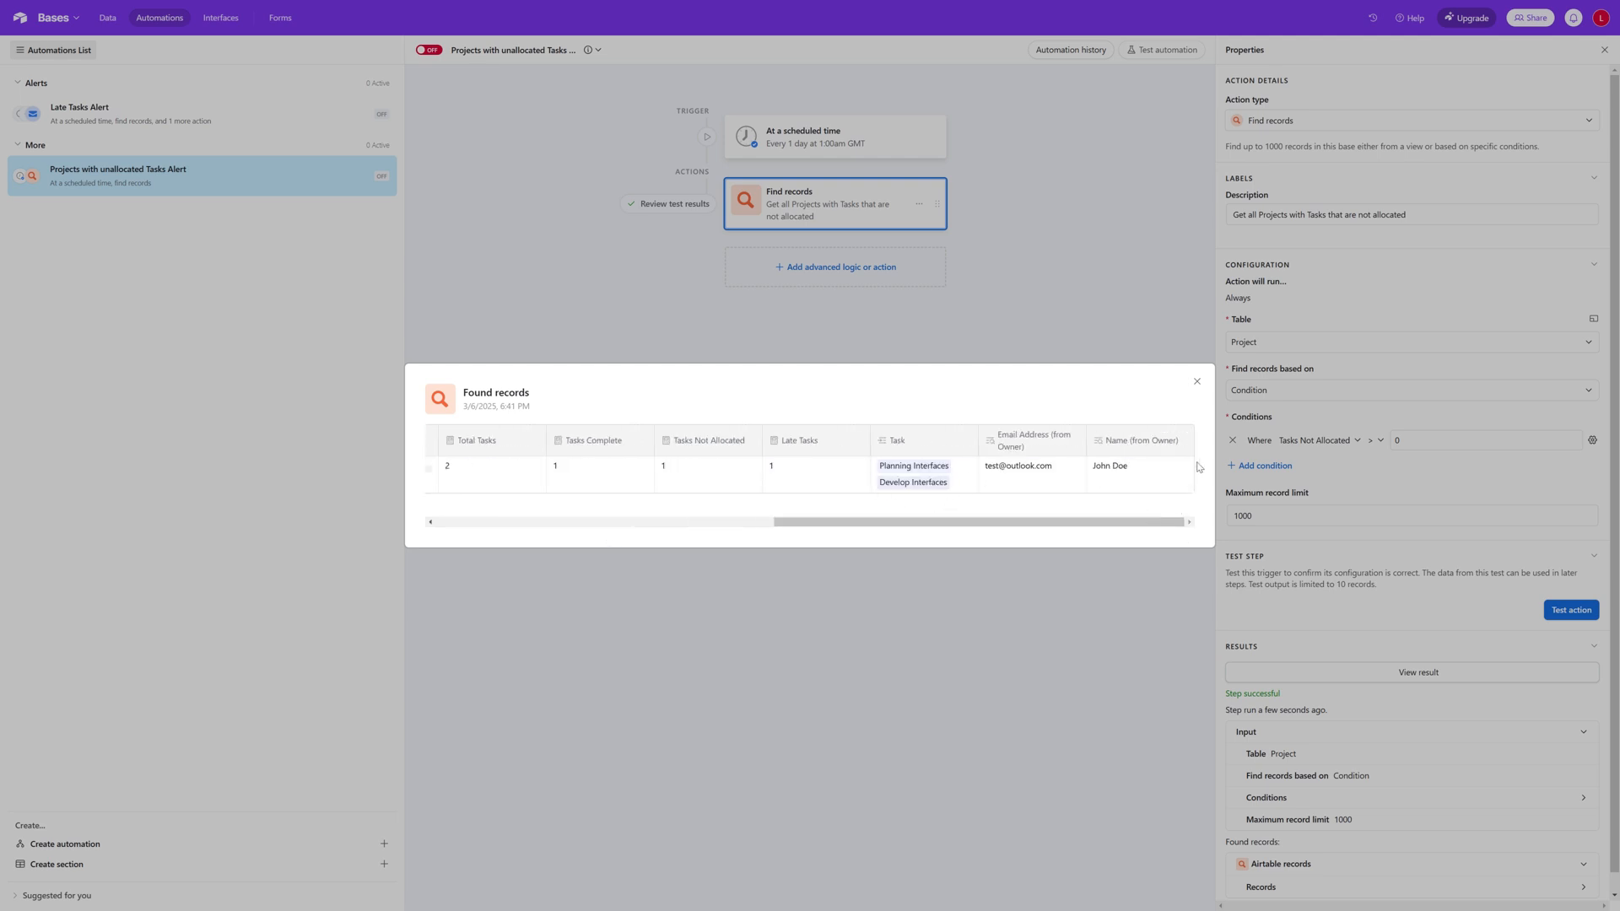
pyautogui.click(1196, 381)
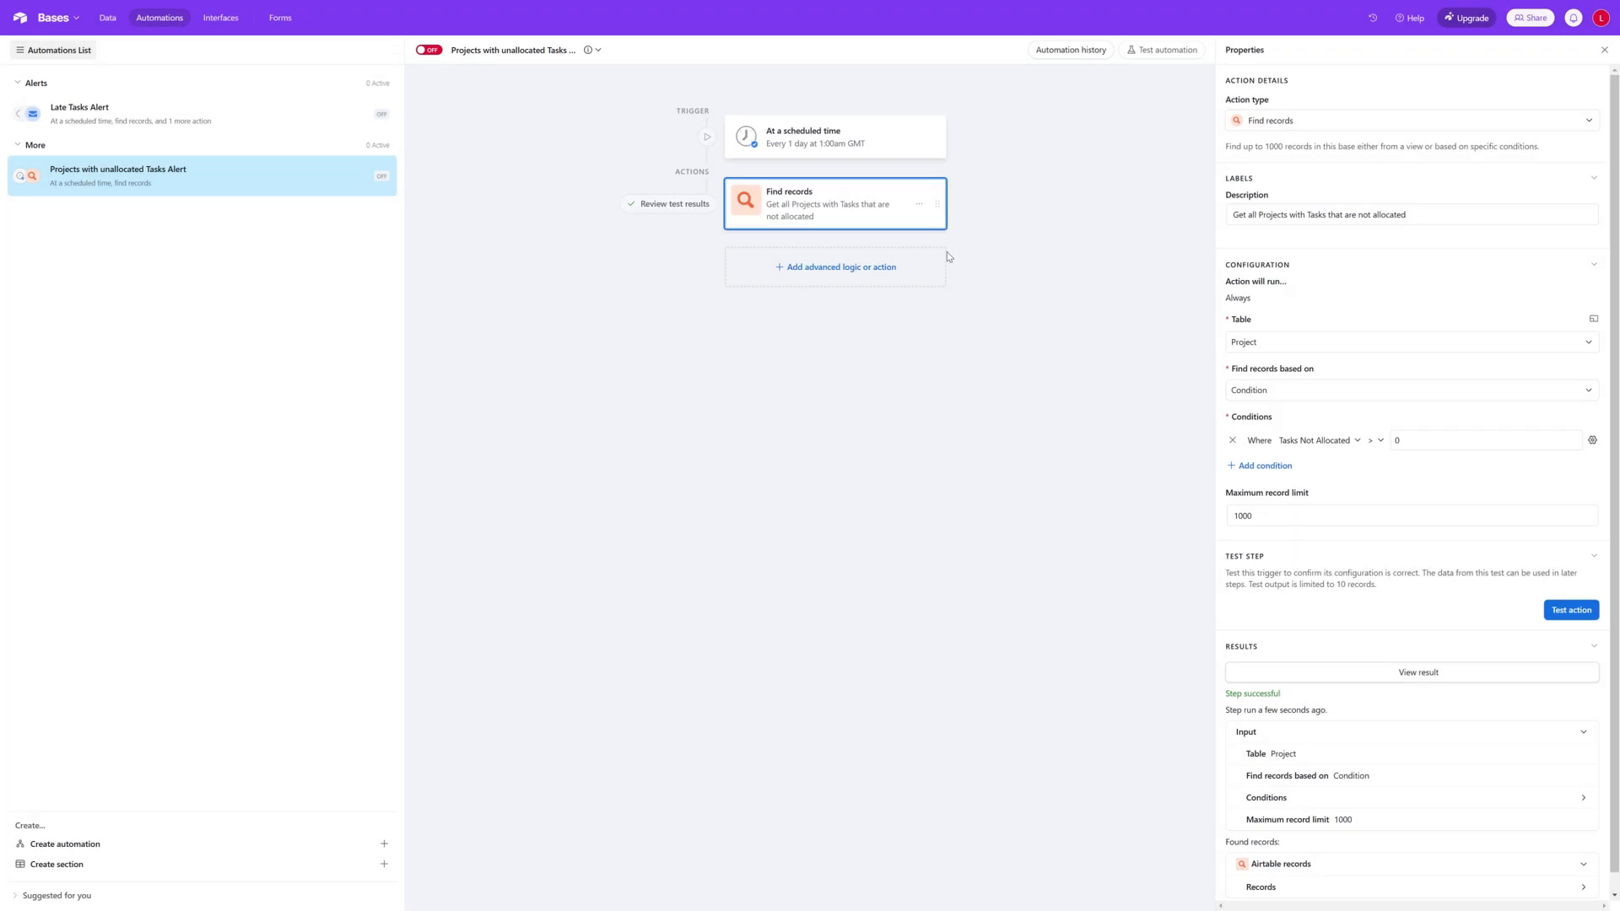
# Step: Add a repeating group after the Find records action, using the Find records output as its input list
pyautogui.click(889, 270)
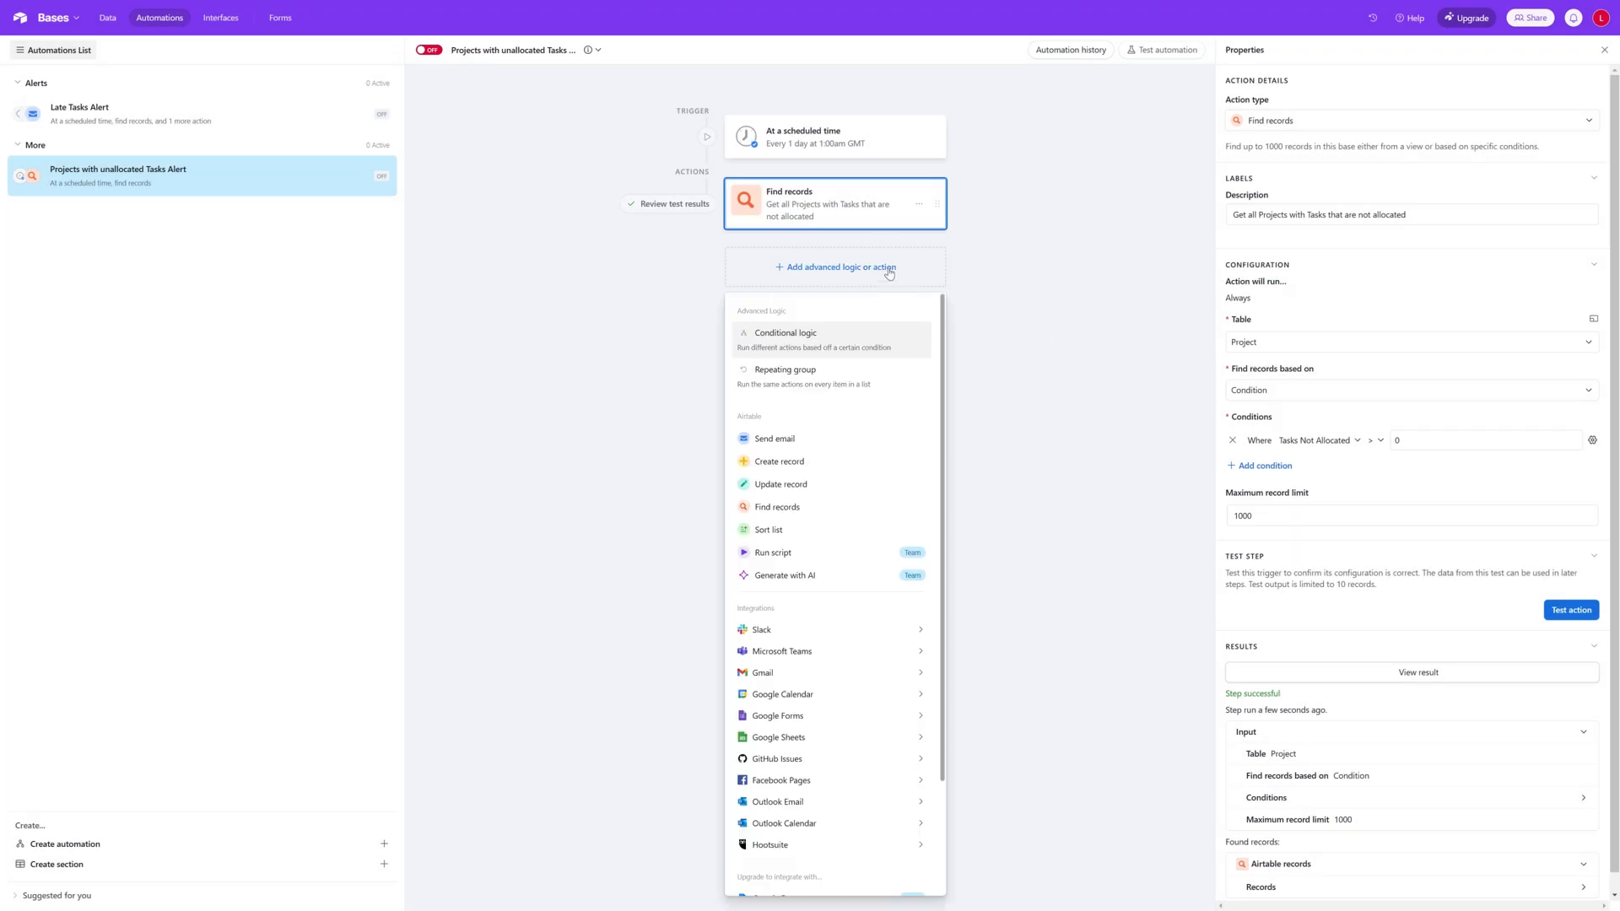
pyautogui.click(814, 382)
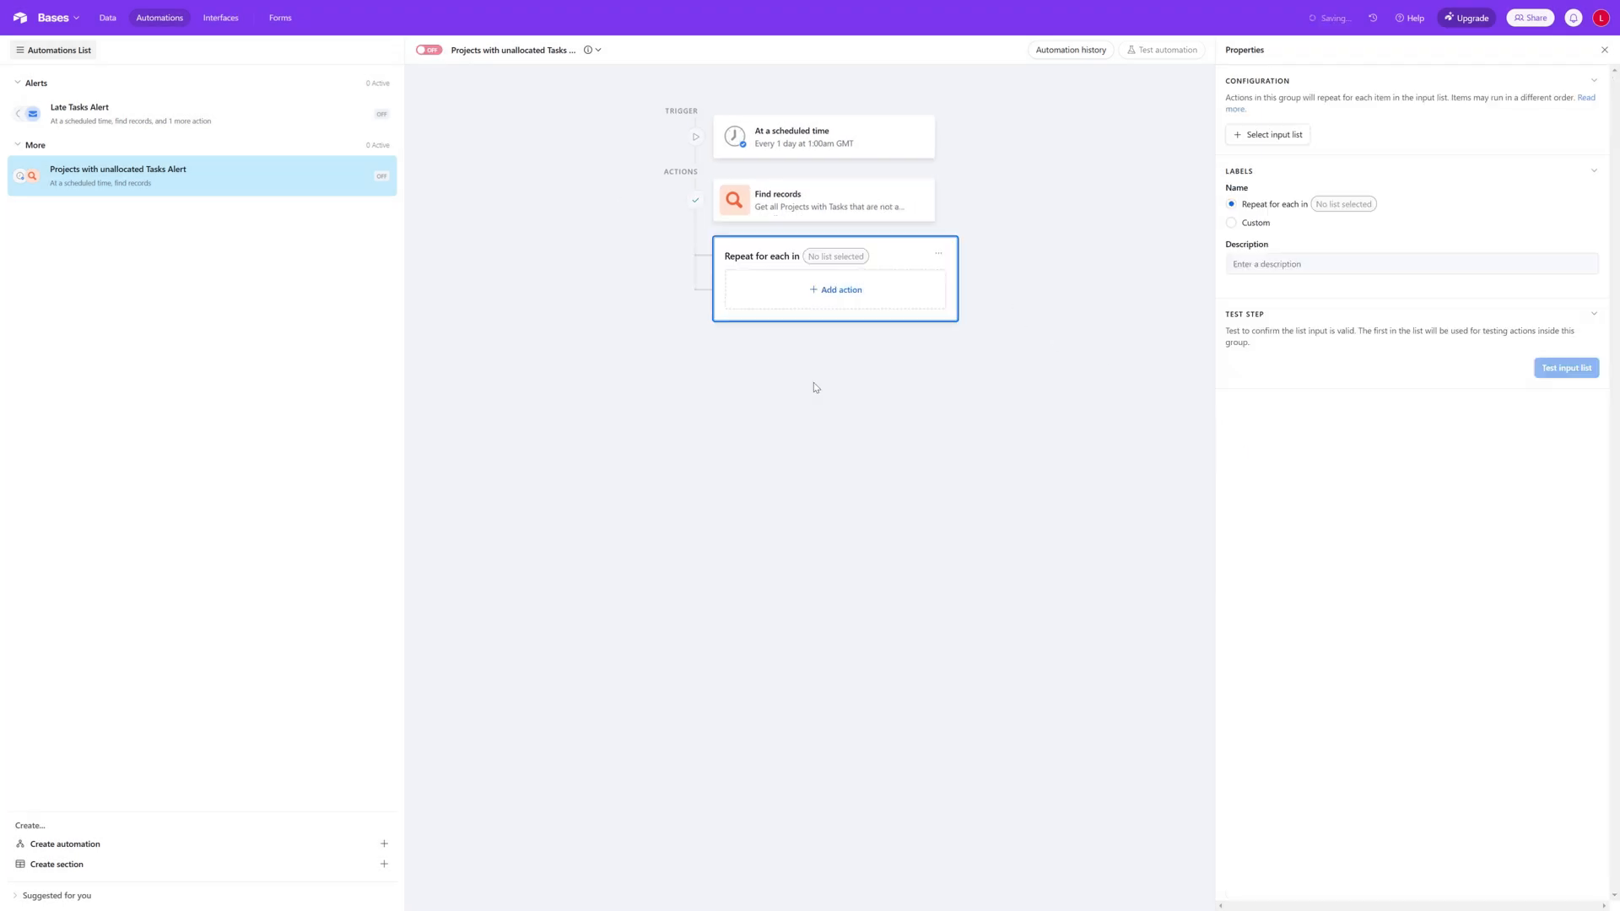
pyautogui.click(1290, 137)
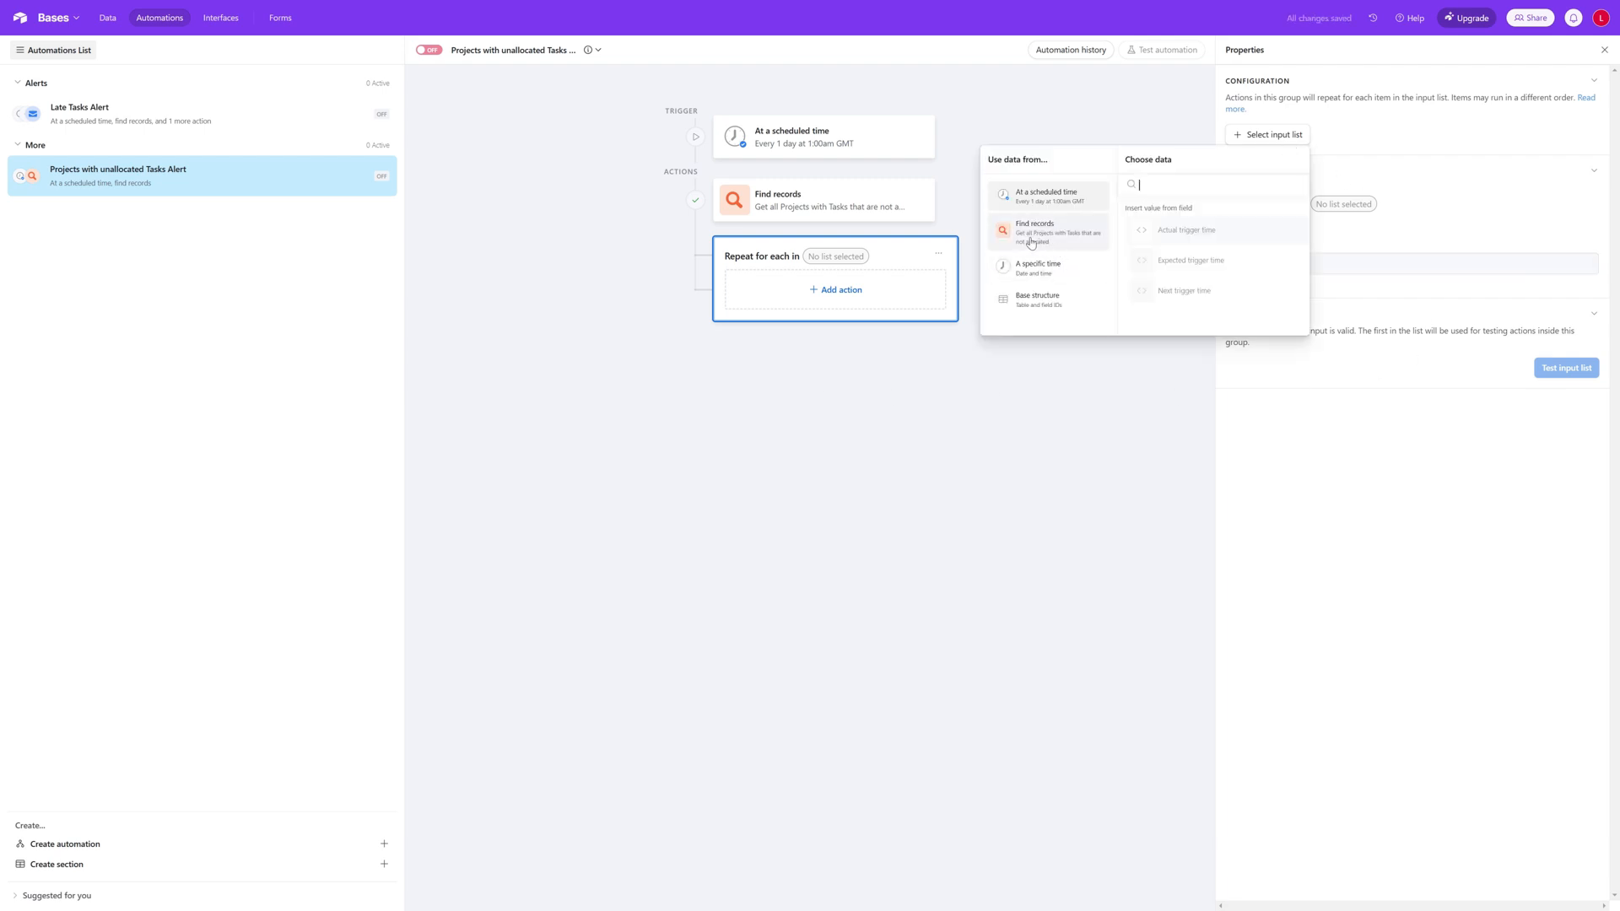
pyautogui.click(1062, 243)
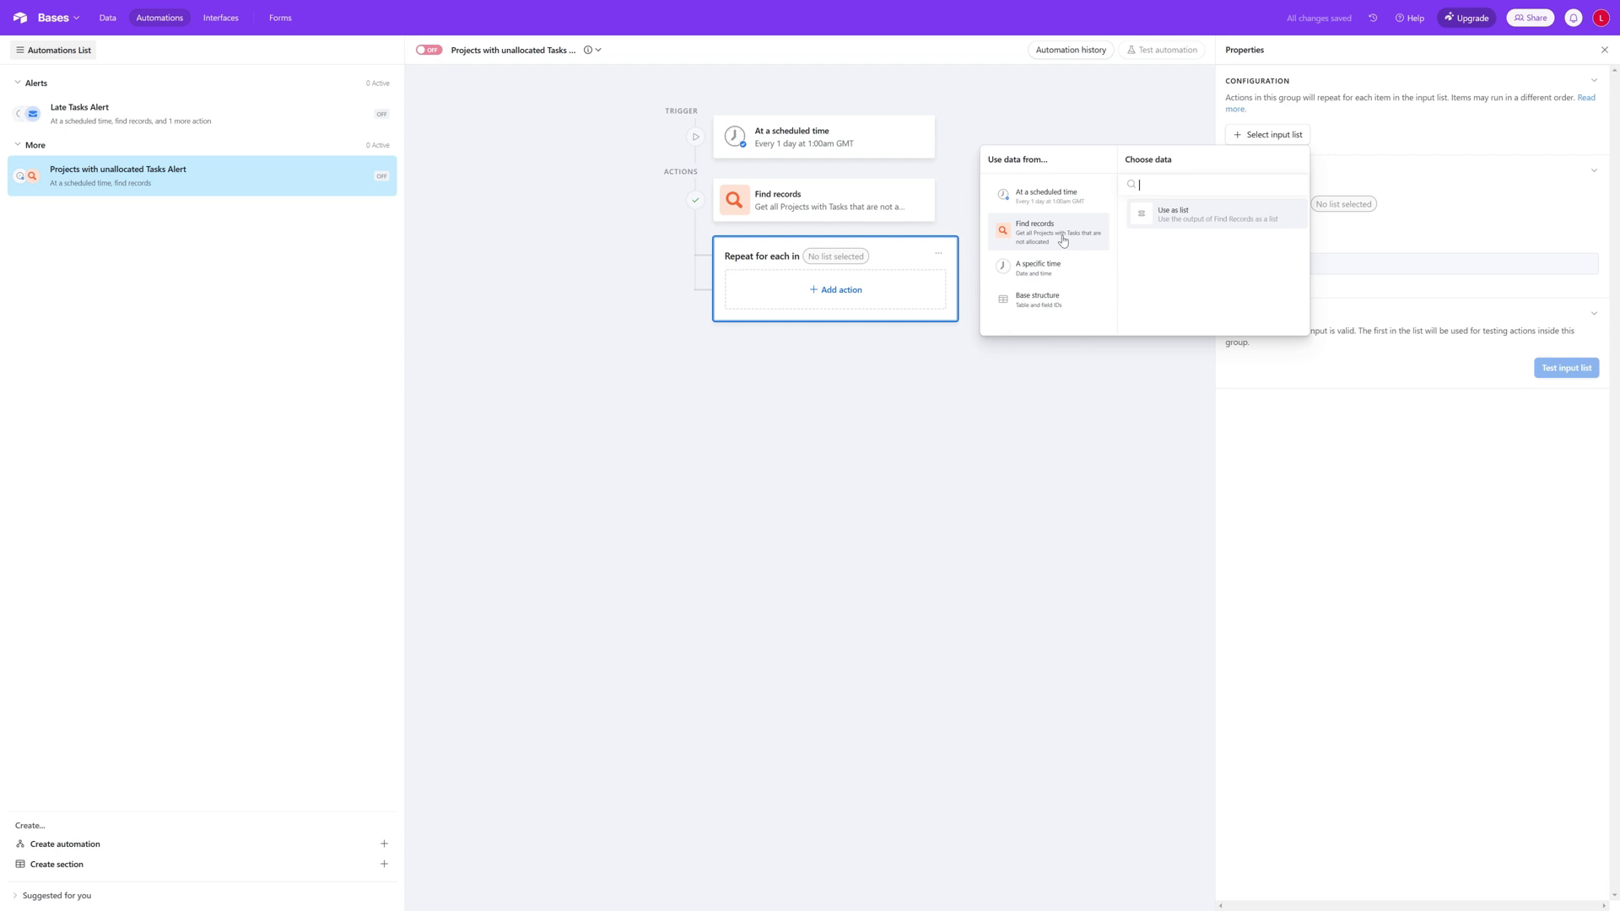
pyautogui.click(1189, 222)
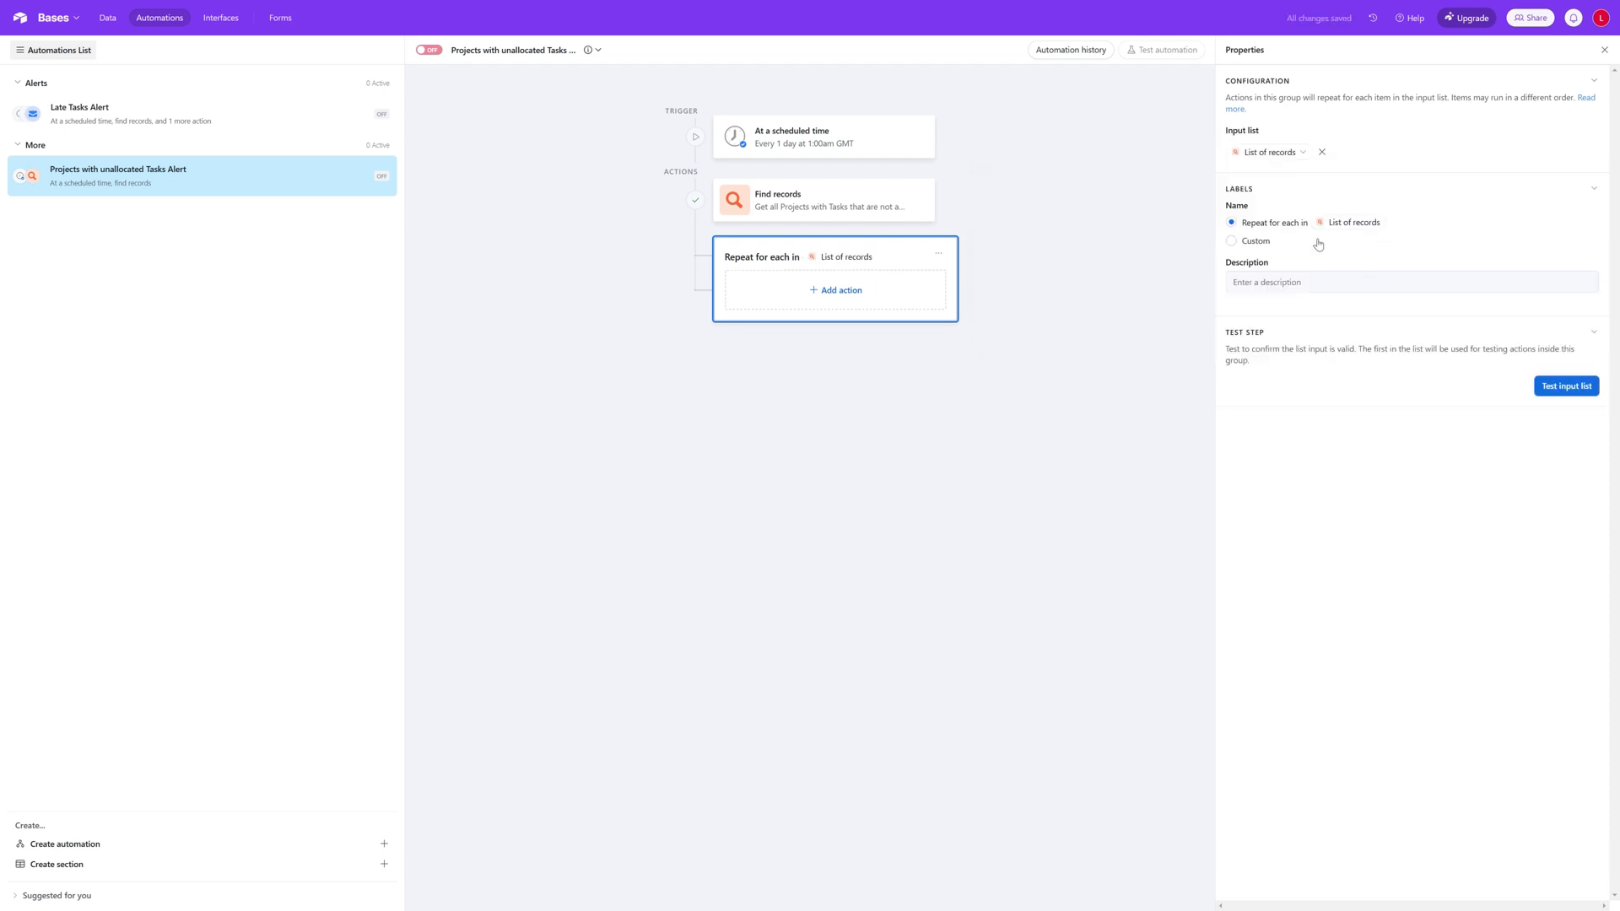
# Step: Describe the repeating group as "Email Project Owner where tasks are not allocated", keeping the Repeat for each in name, and test the input list
pyautogui.click(1233, 243)
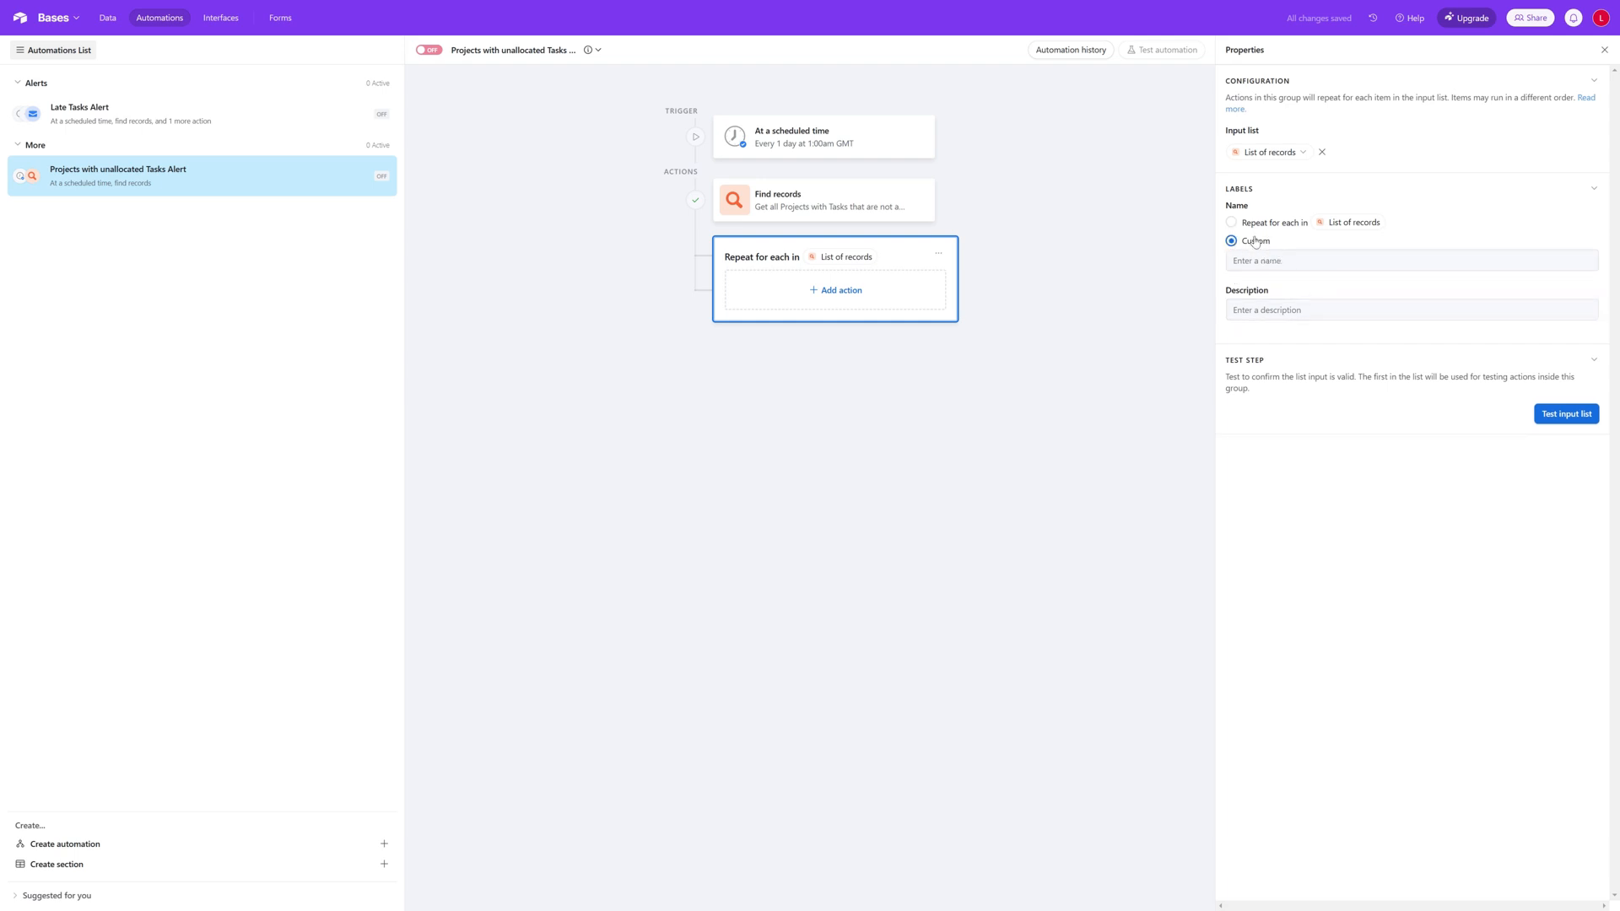
pyautogui.click(1232, 222)
pyautogui.click(1291, 282)
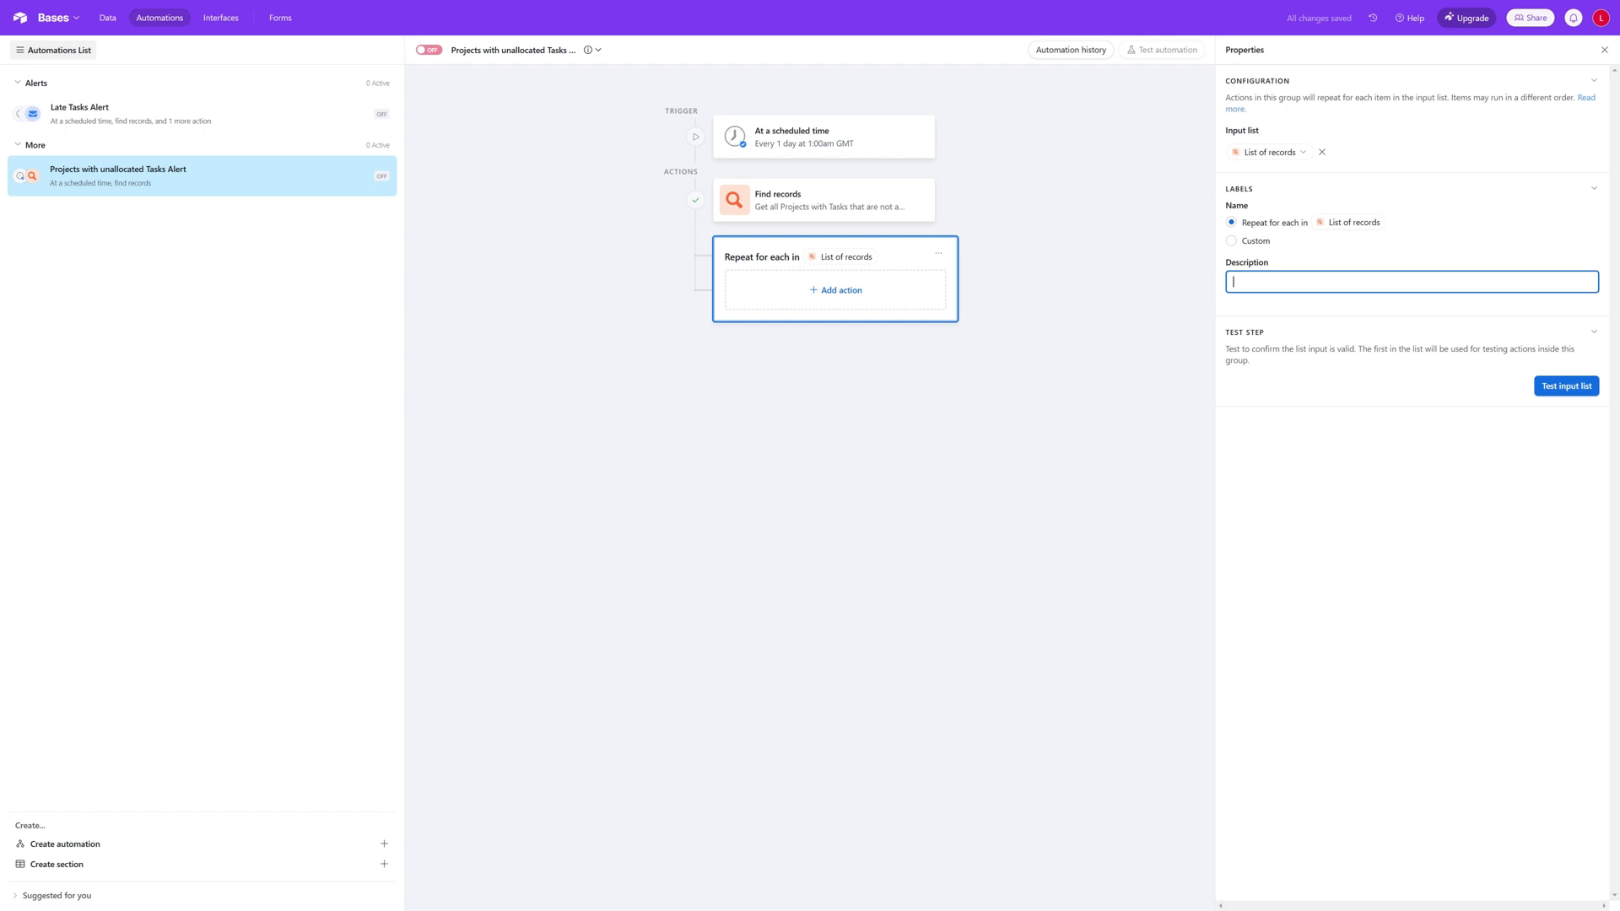
pyautogui.write('Email Project Owner')
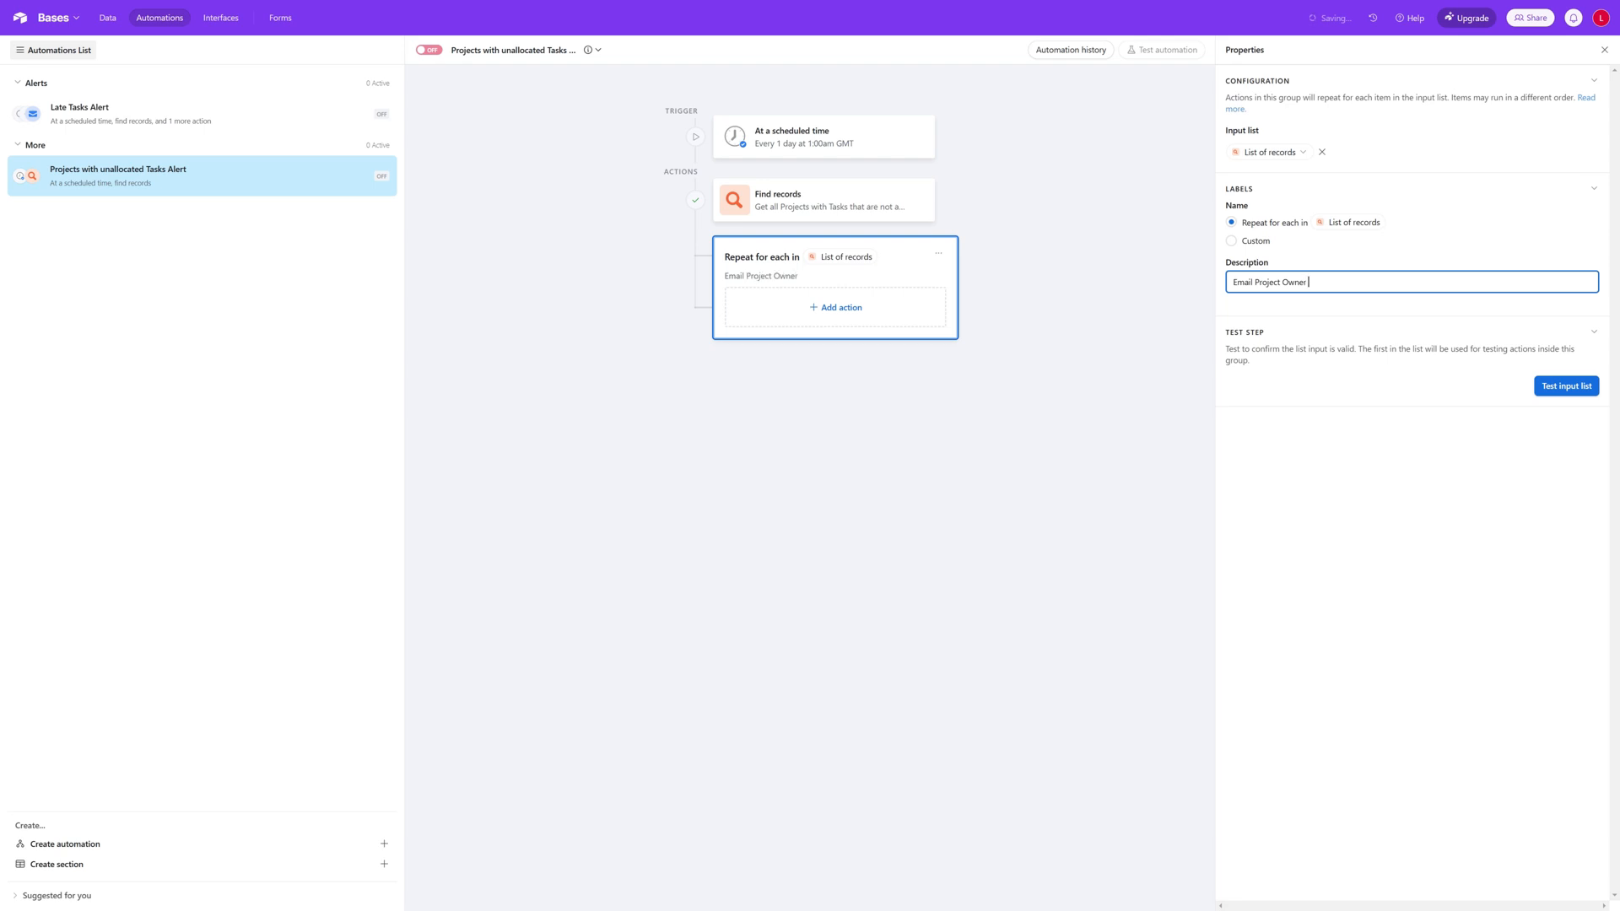
pyautogui.write(' when')
pyautogui.write('e tasks are not allocated')
pyautogui.click(1573, 390)
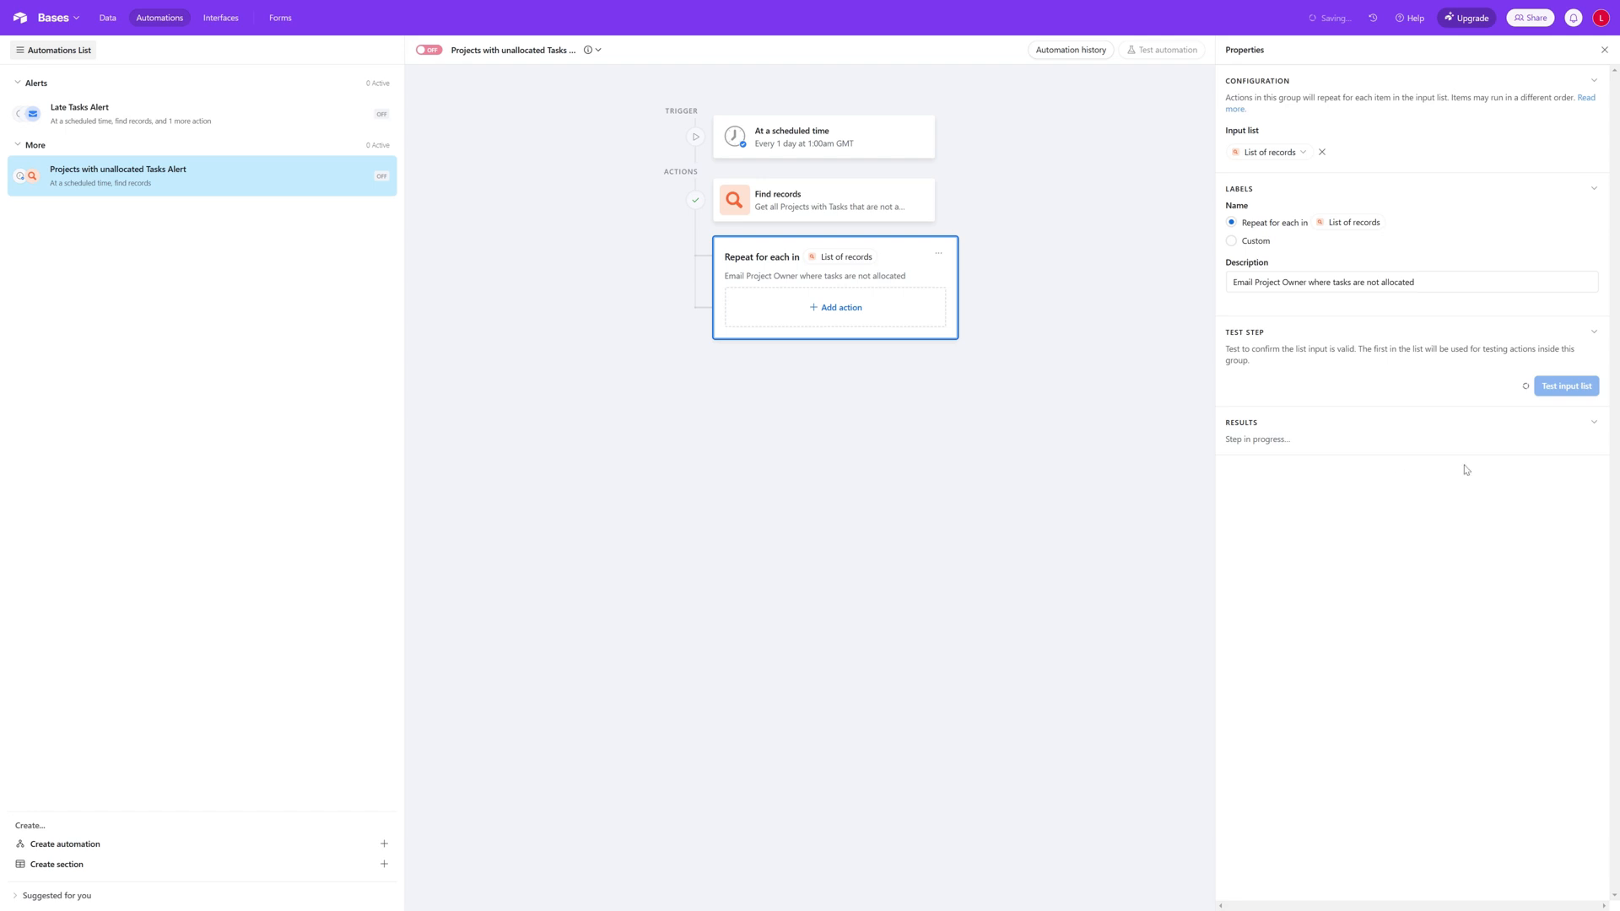
# Step: Examine the field values of Record 1 in the input list test results
pyautogui.click(855, 319)
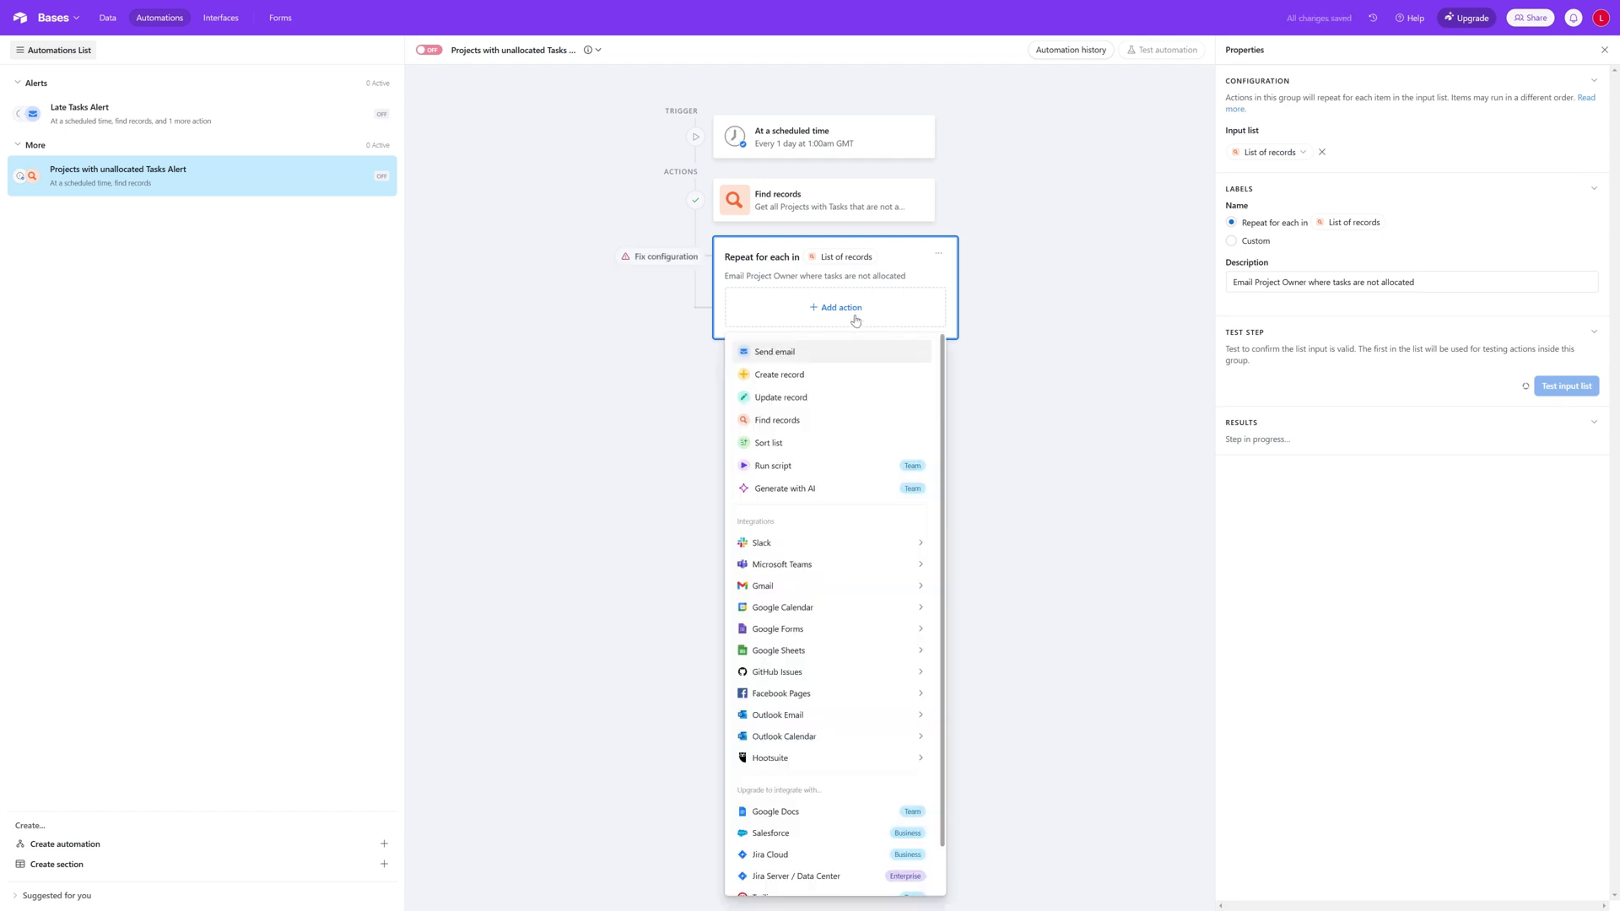
pyautogui.click(1041, 363)
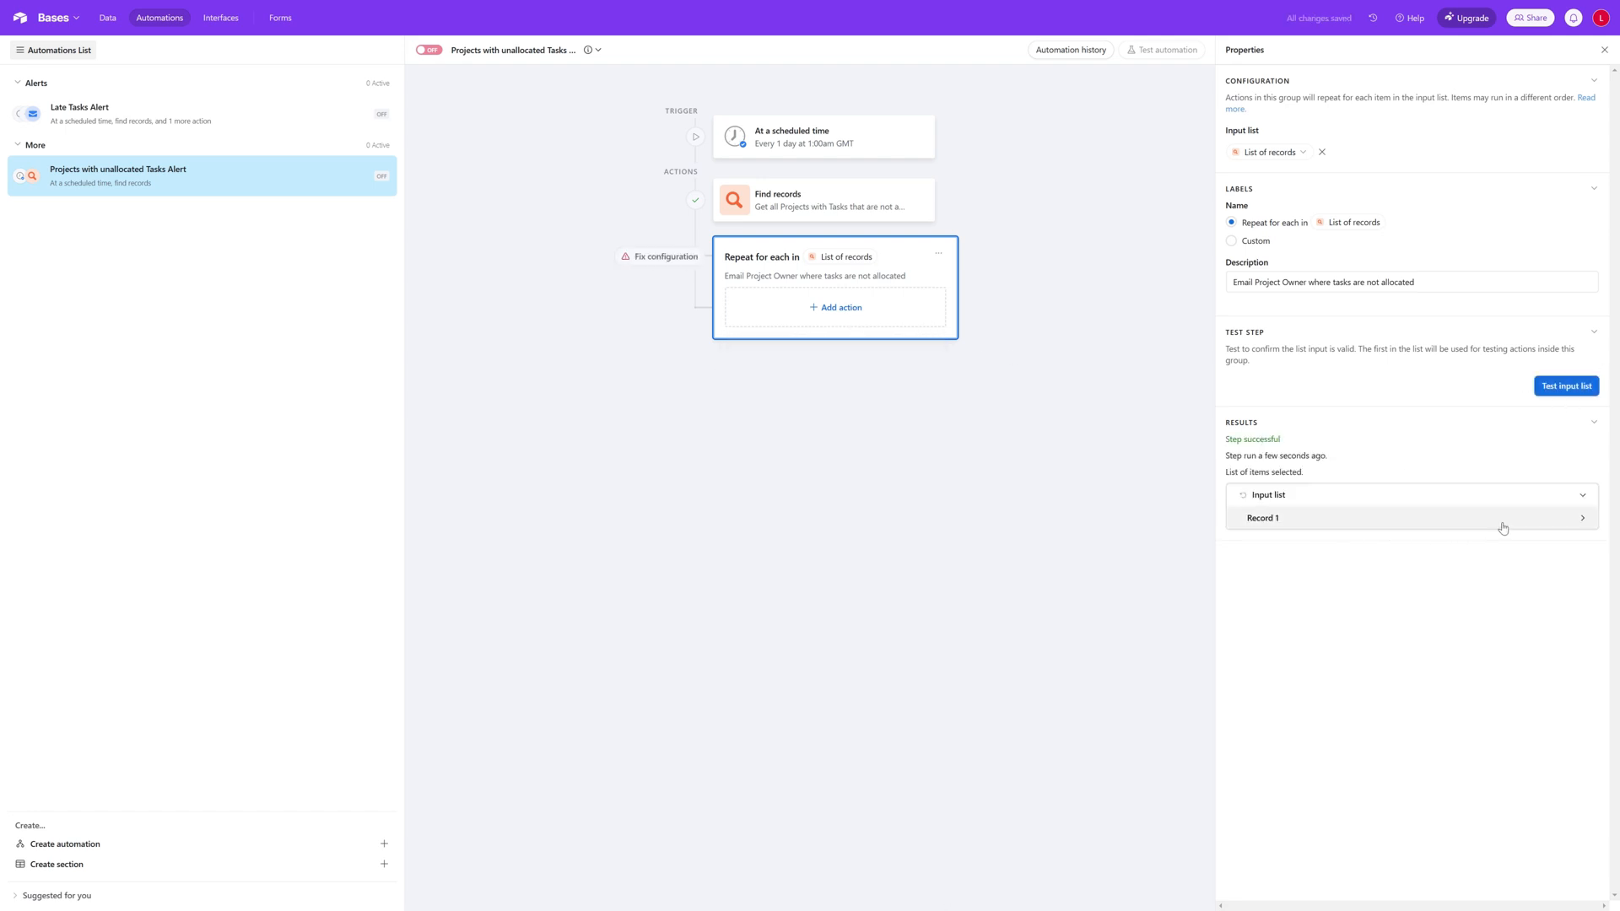
pyautogui.click(1583, 521)
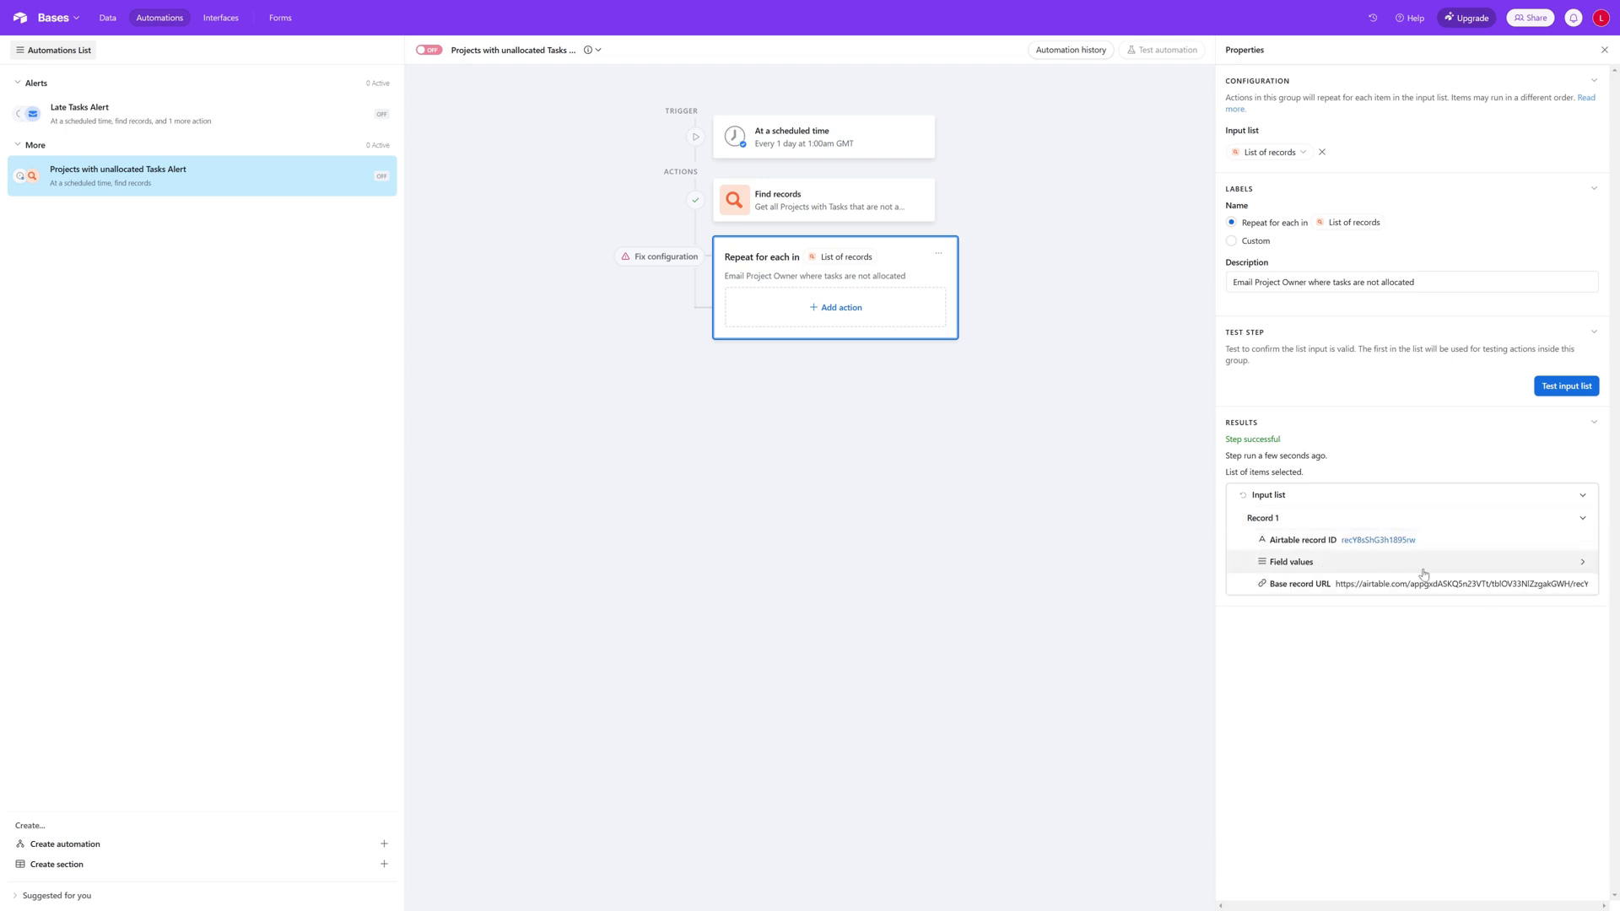
pyautogui.click(1583, 563)
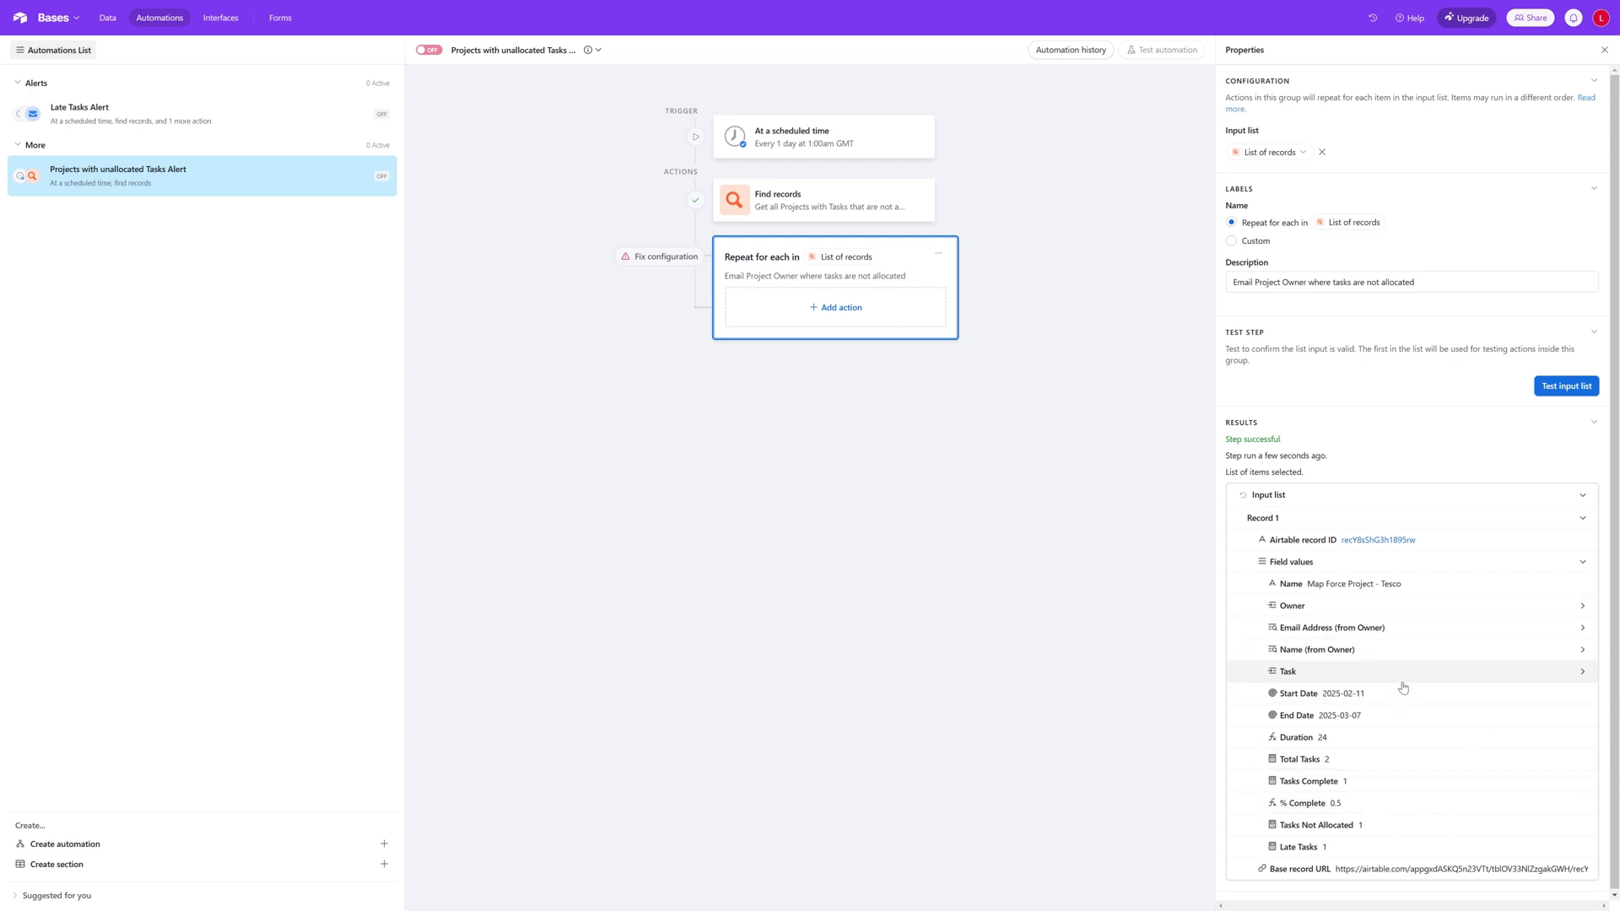
pyautogui.scroll(-1, 1399, 733)
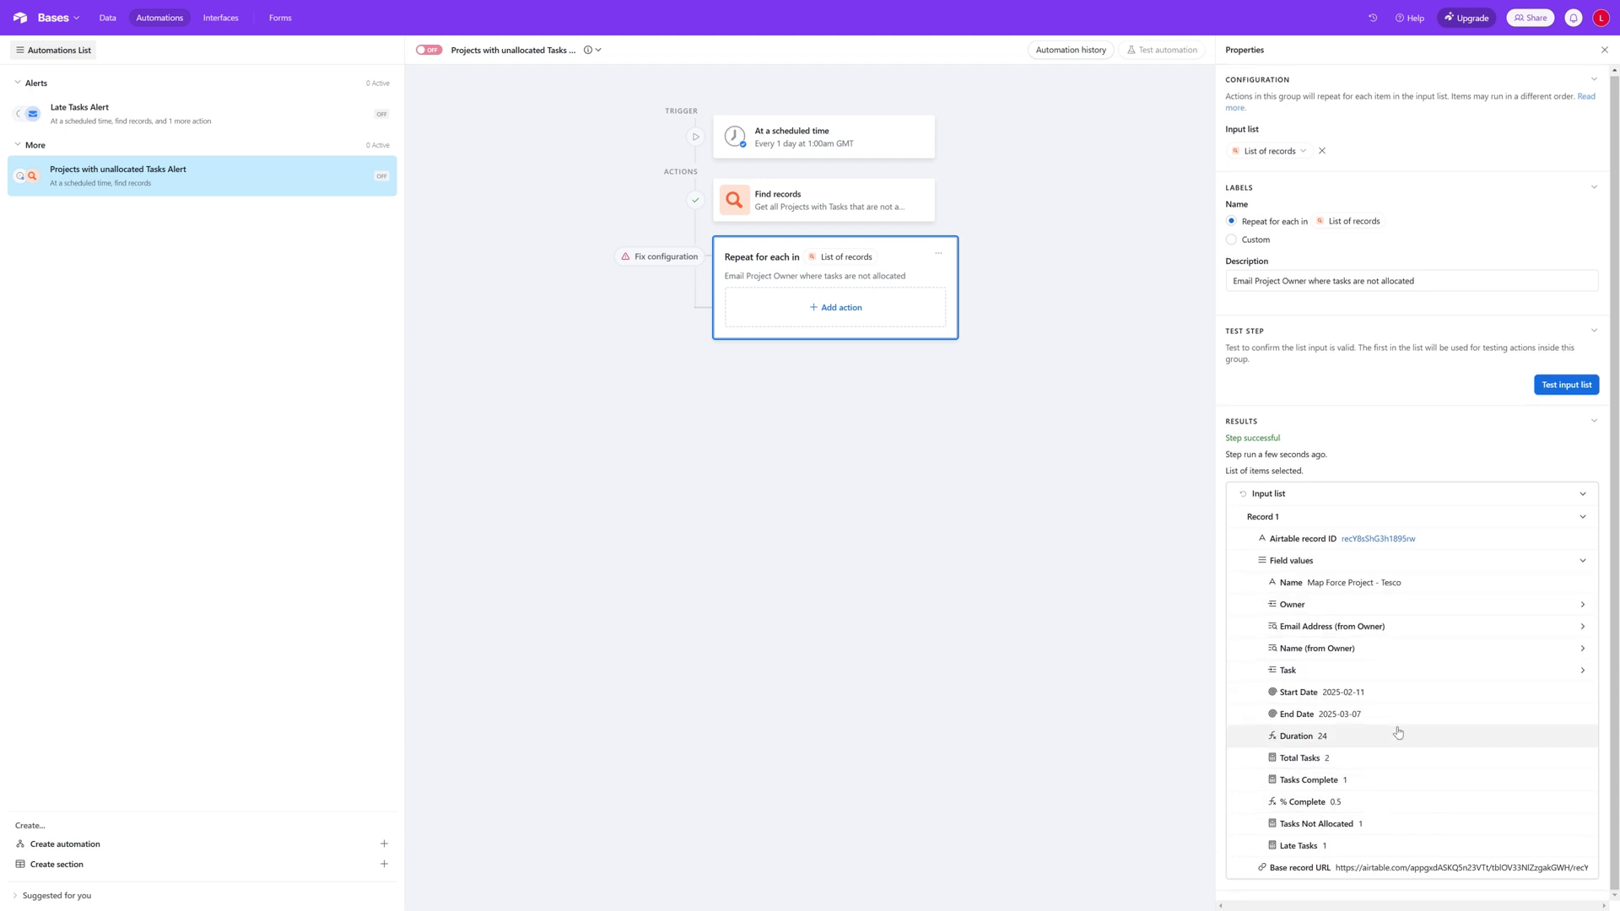
# Step: Add a Send email action inside the repeating group
pyautogui.click(835, 309)
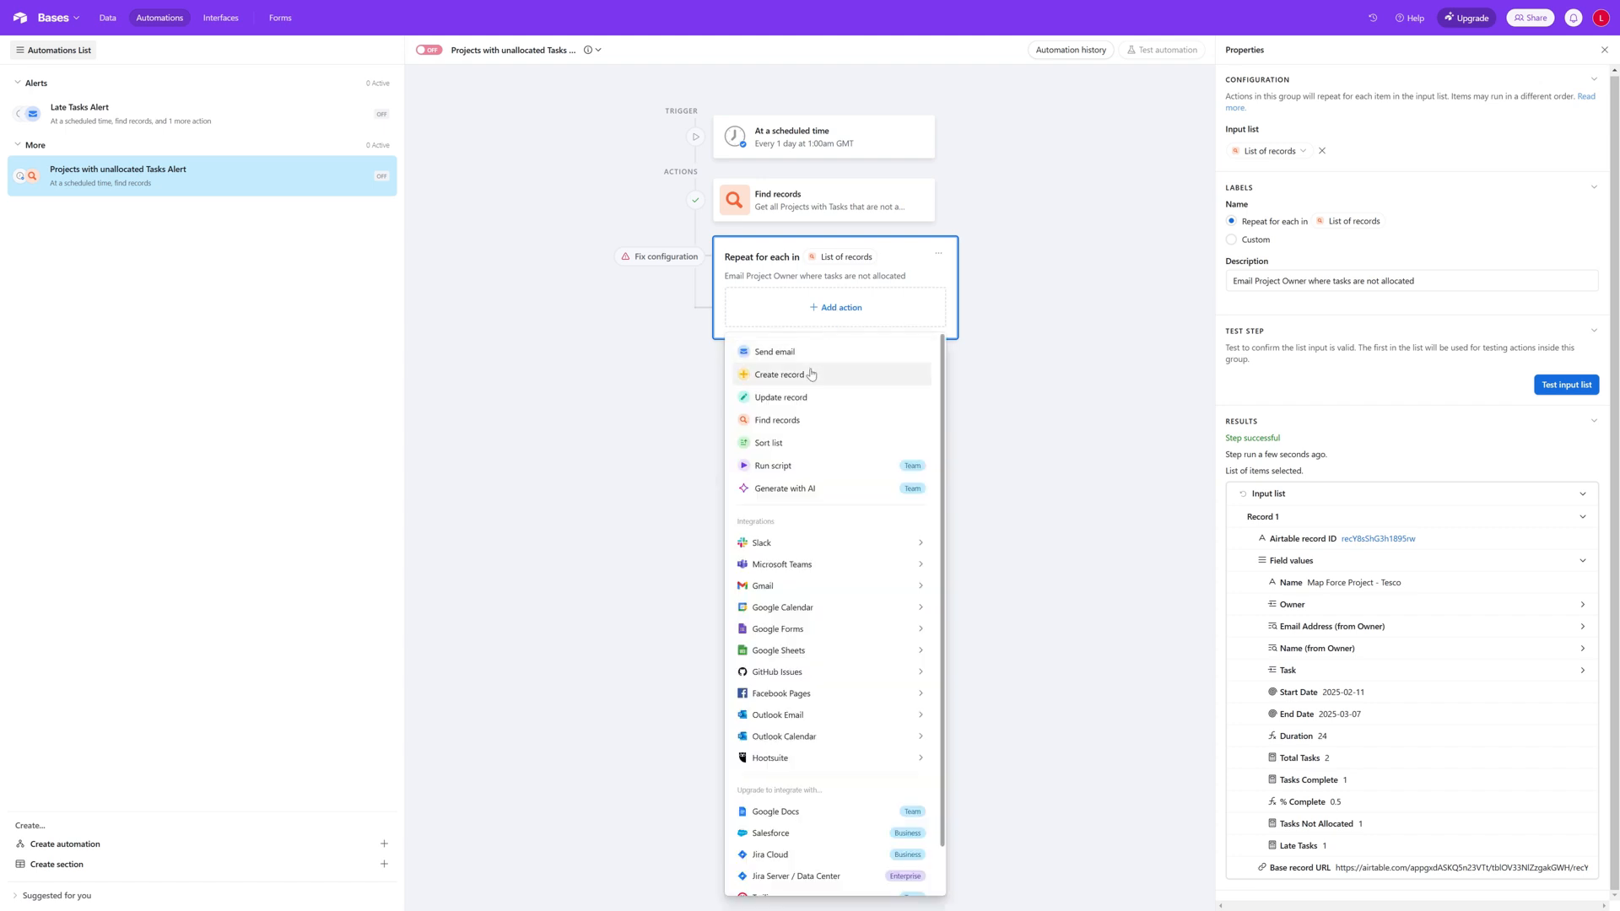
pyautogui.moveTo(803, 546)
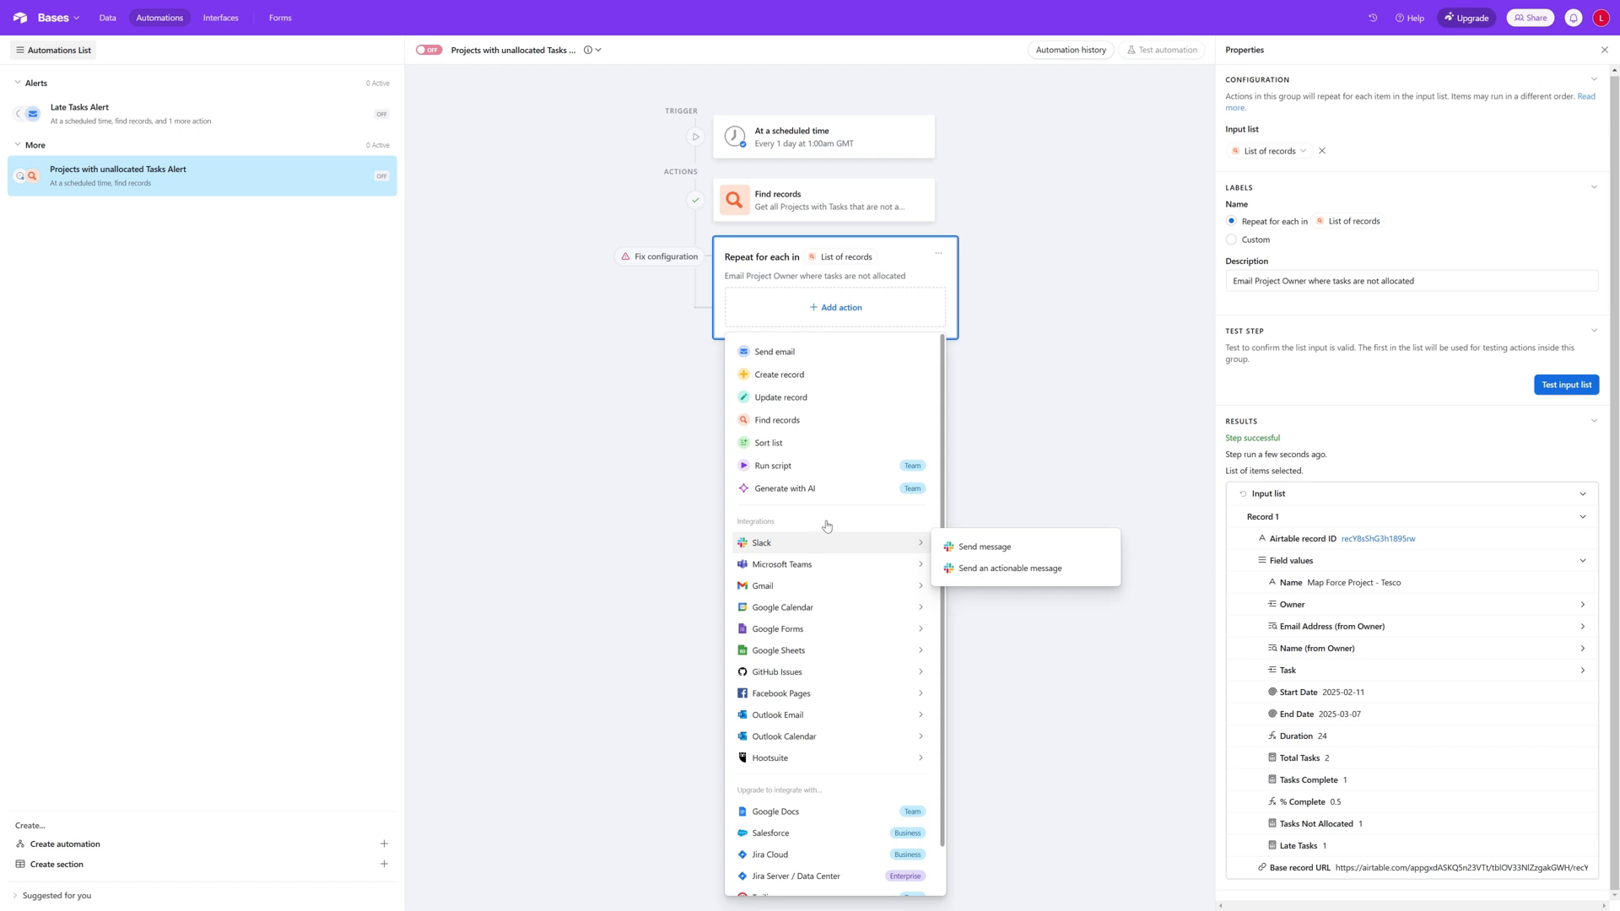
pyautogui.click(799, 353)
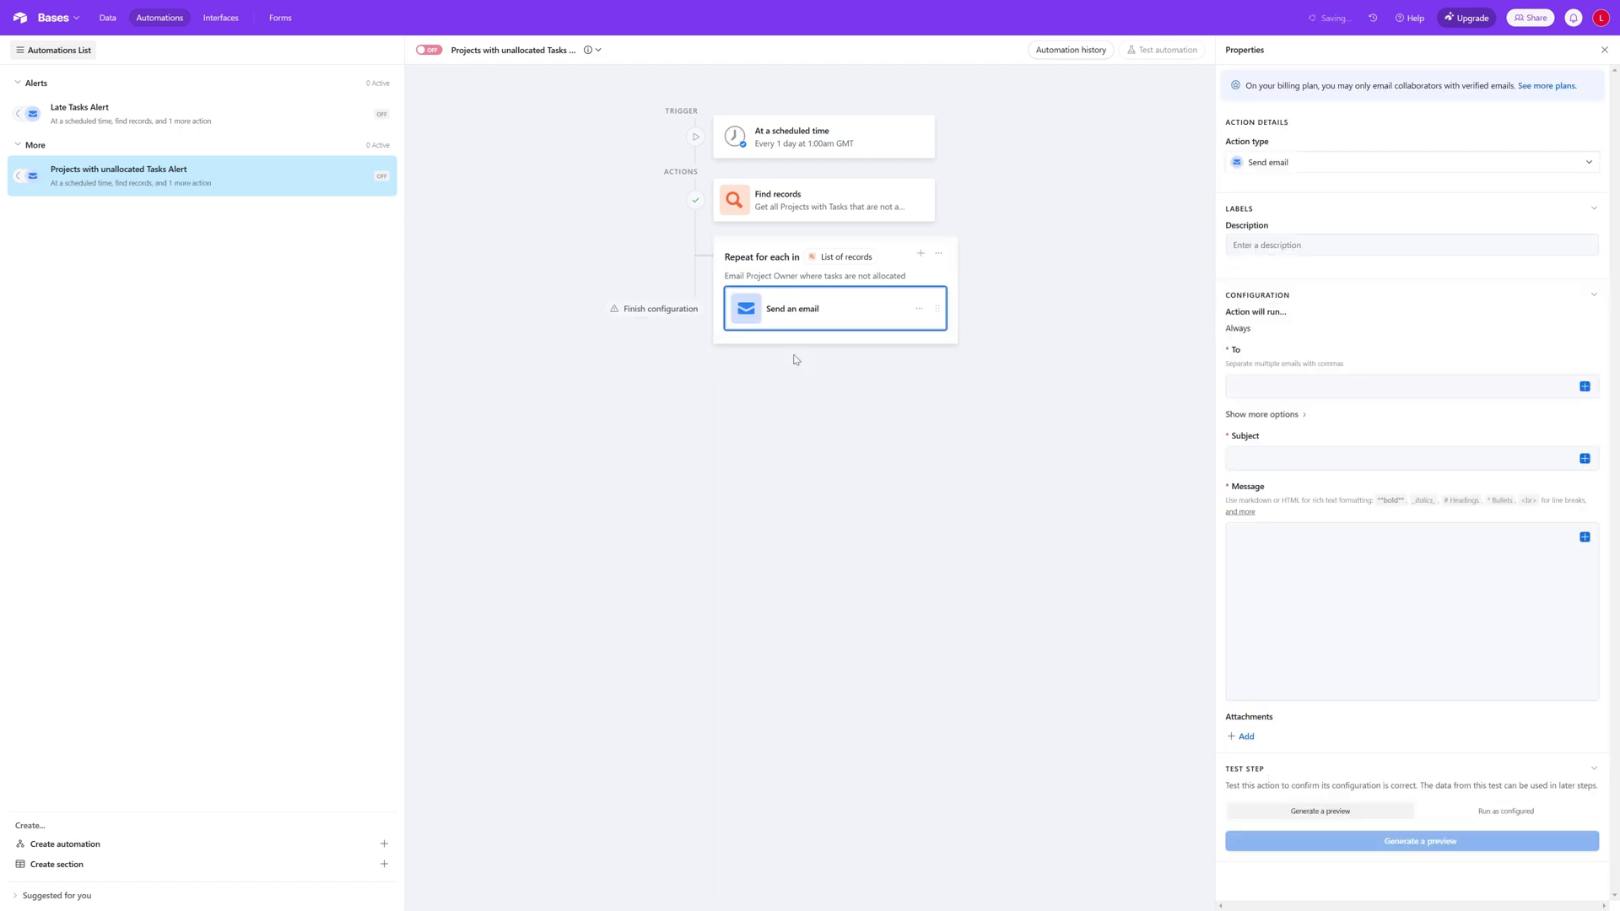
# Step: Set the email's recipient to the current item's Email Address (from Owner) as a list of values
pyautogui.click(1413, 245)
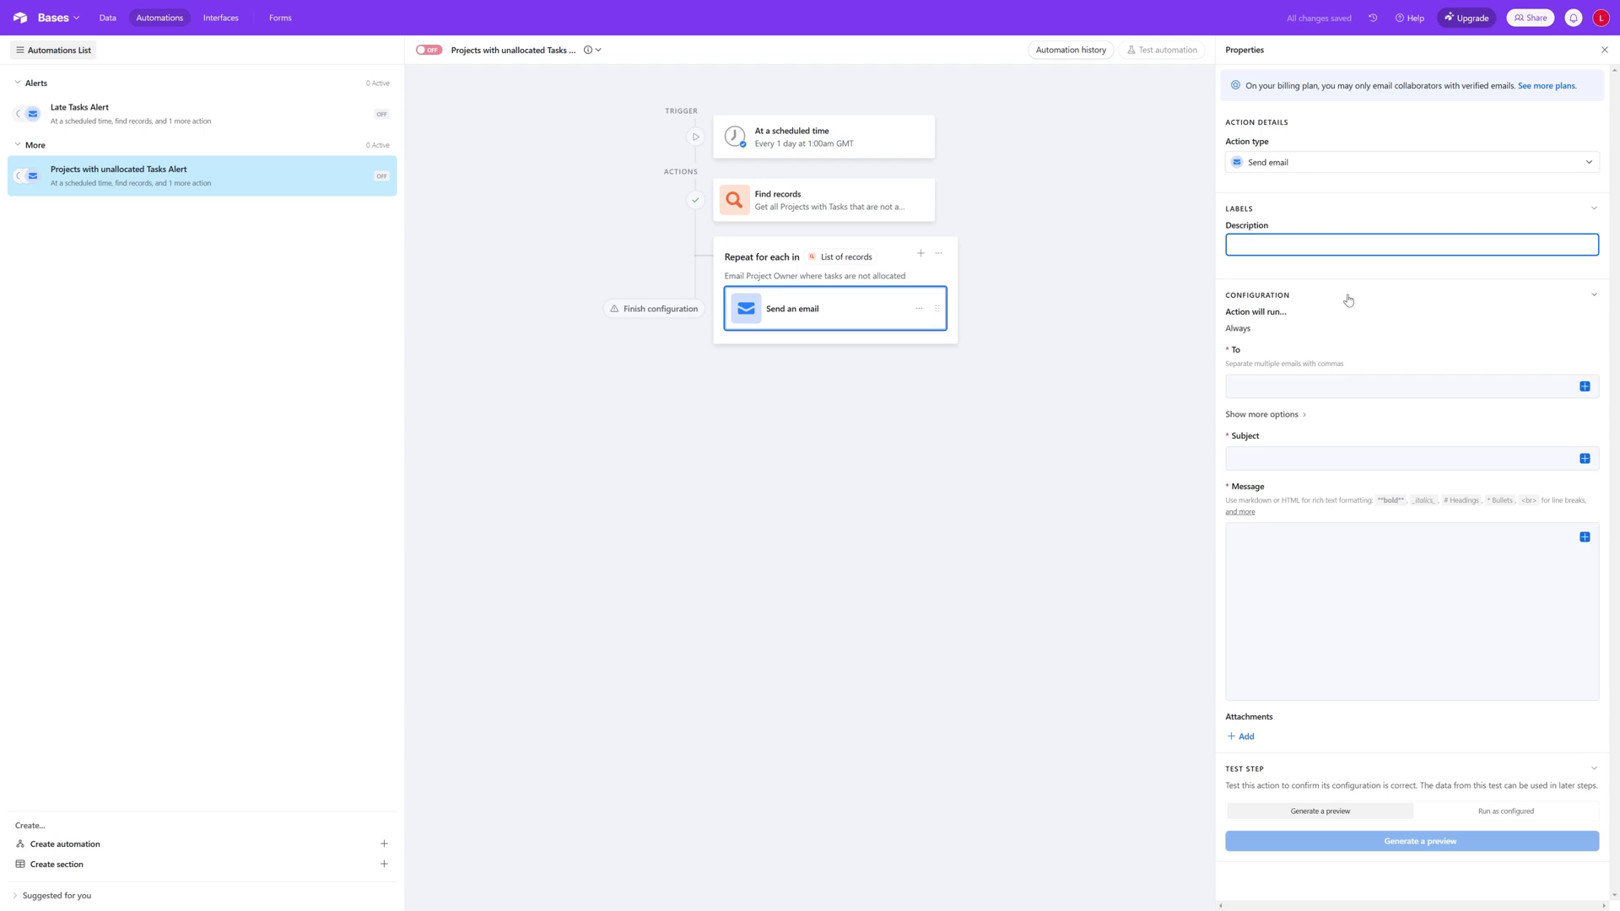
pyautogui.click(1328, 387)
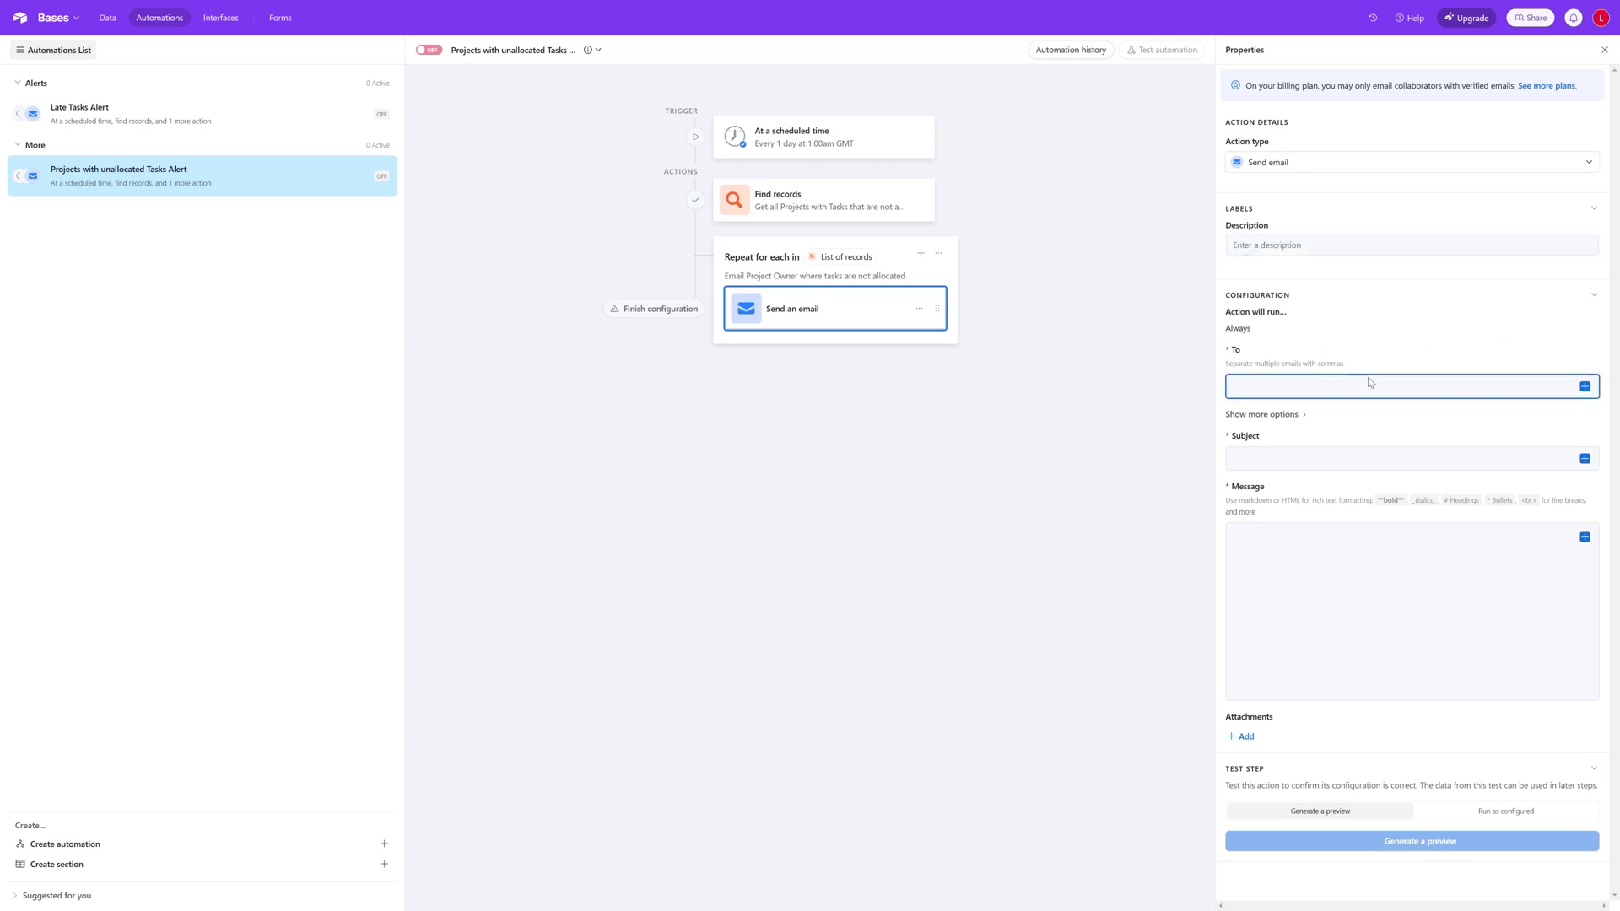
pyautogui.click(1585, 387)
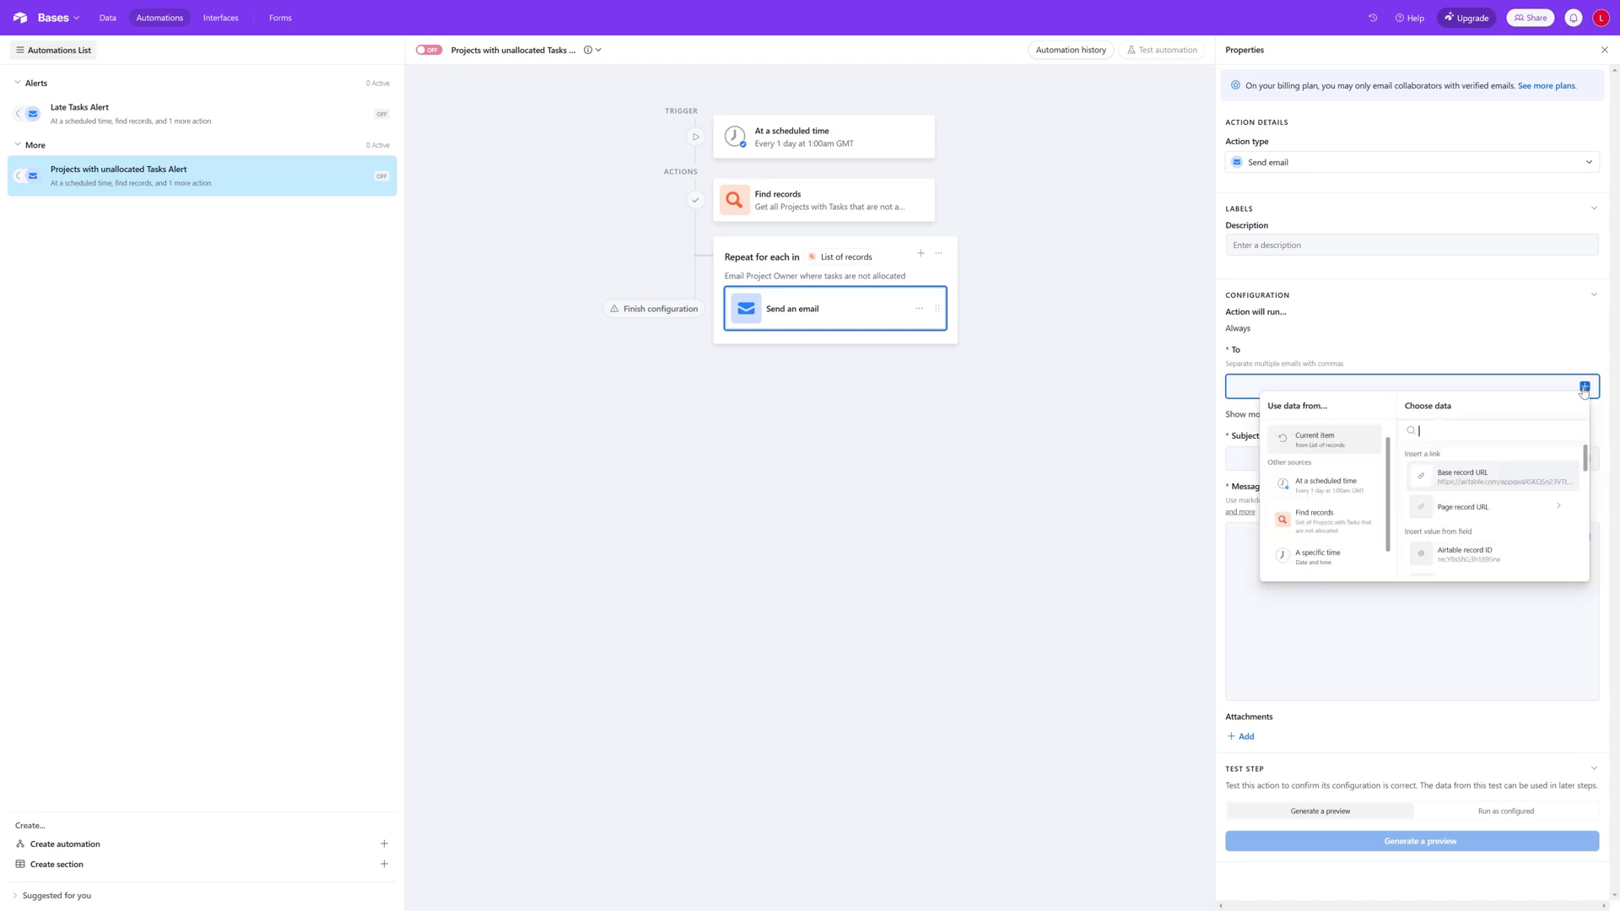
pyautogui.scroll(-5, 1553, 526)
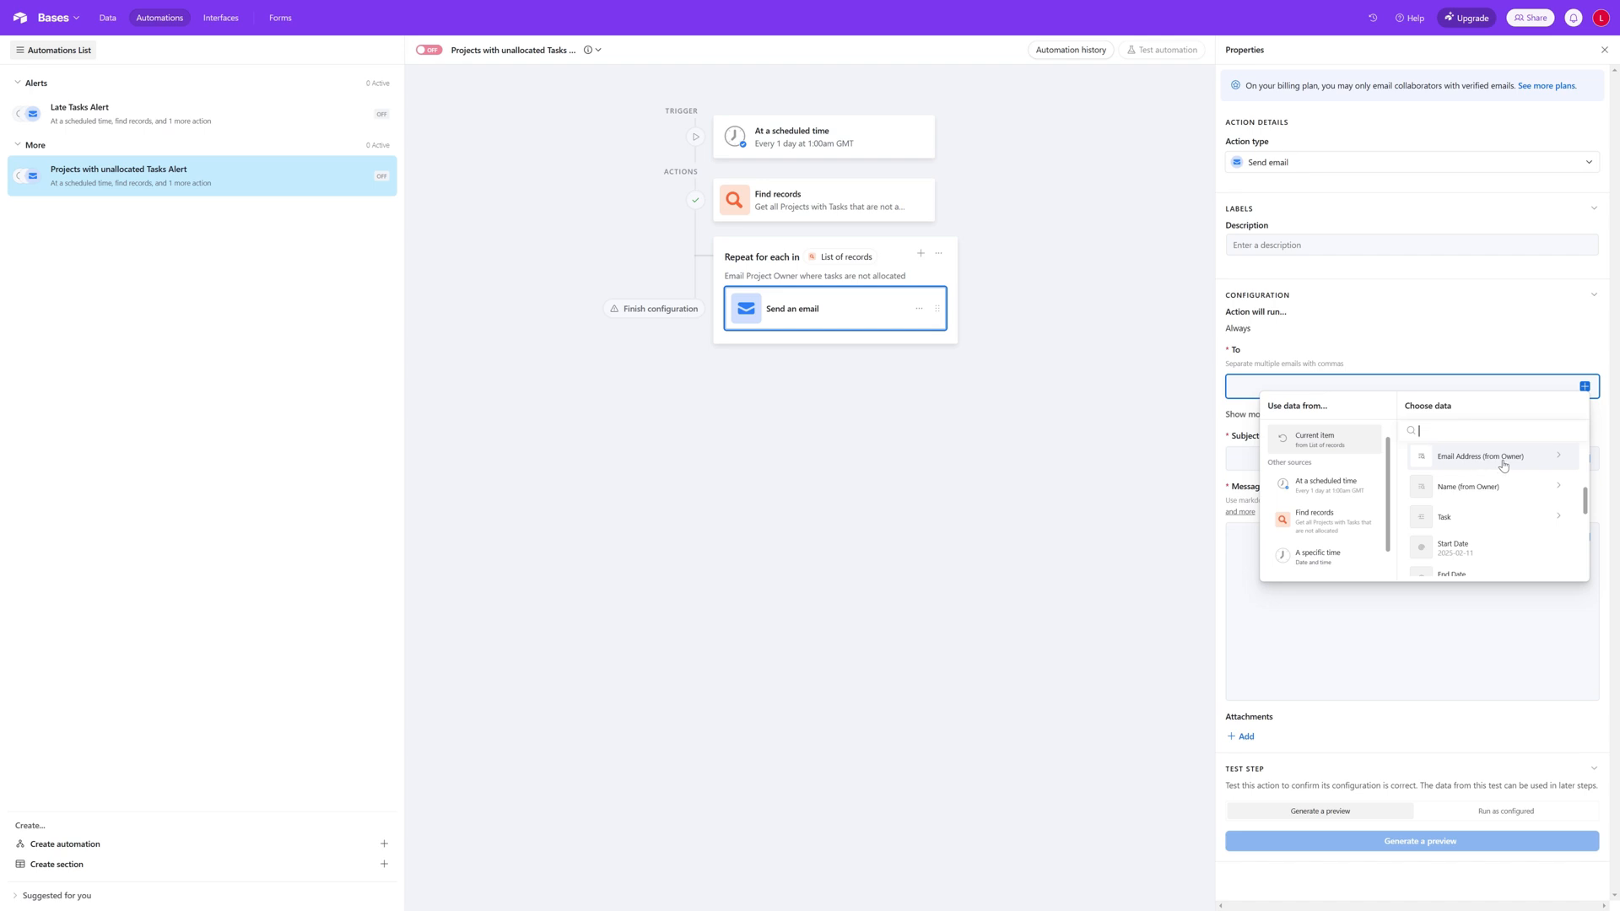
pyautogui.click(1503, 465)
pyautogui.click(1487, 550)
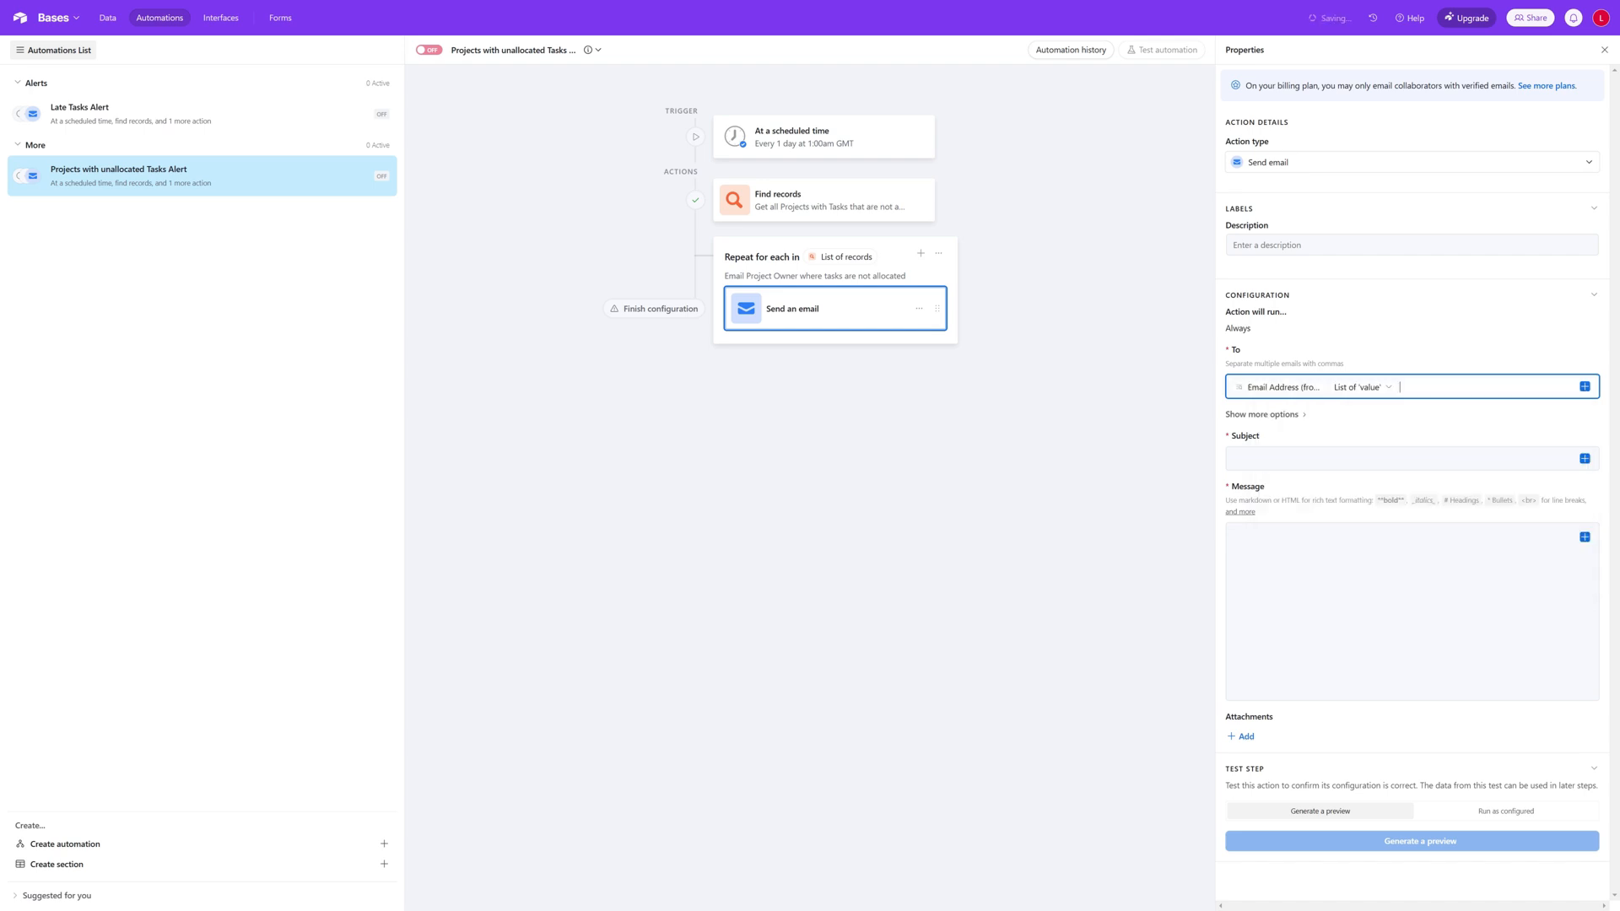
# Step: Set the email subject to "Unallocated Tasks for Project" followed by the current item's Name field
pyautogui.click(1329, 460)
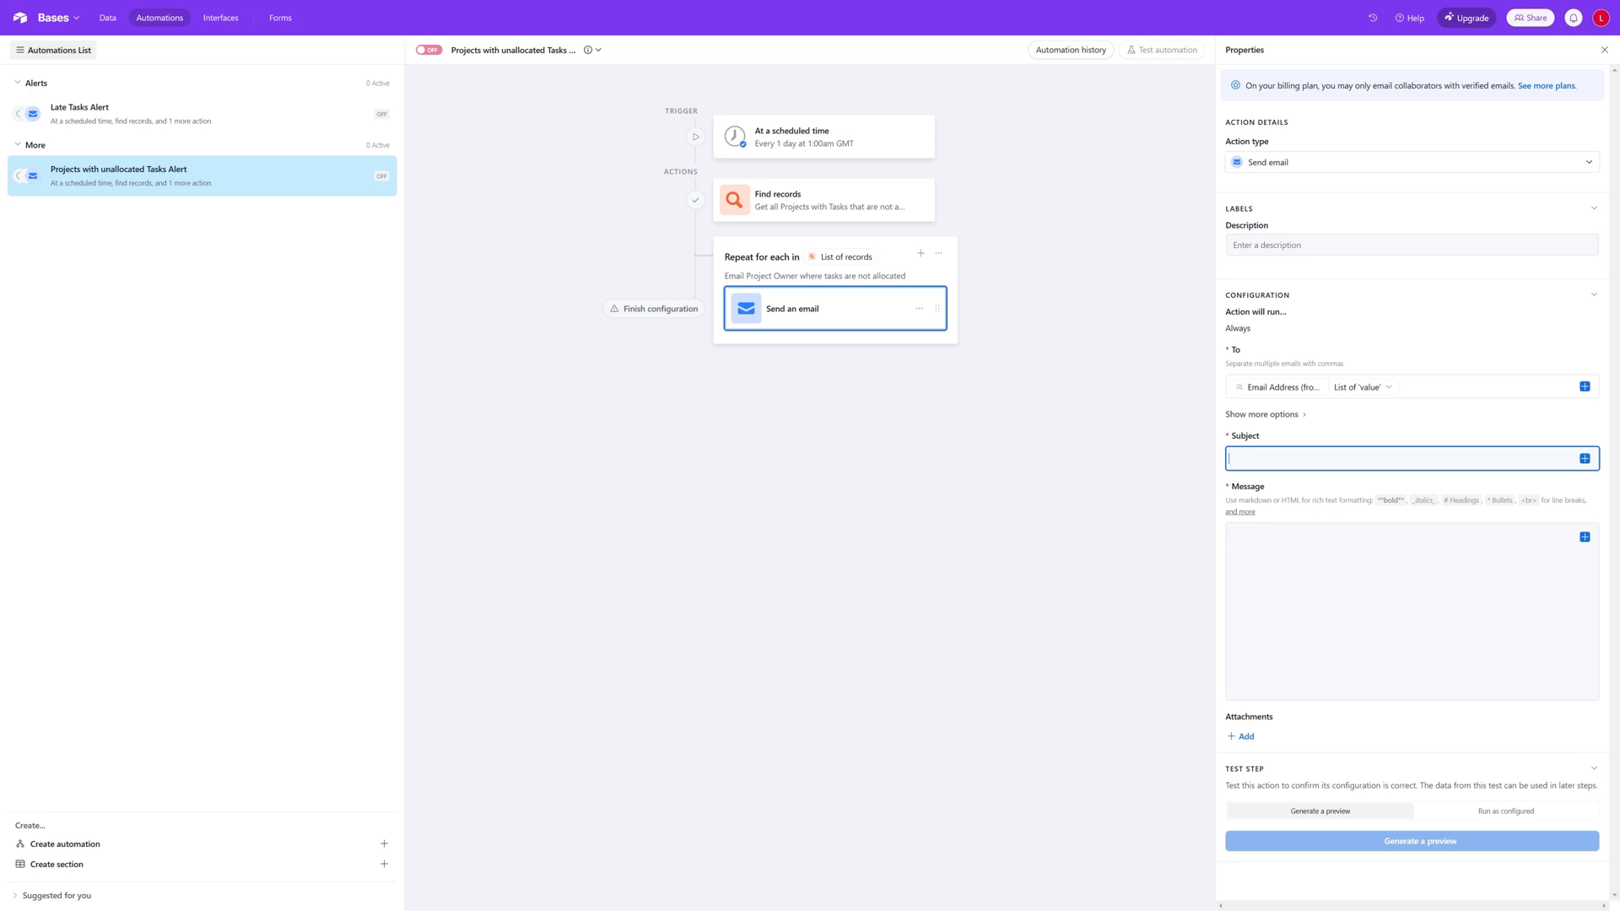
pyautogui.write('Unallocated Tasks for Project')
pyautogui.click(1586, 460)
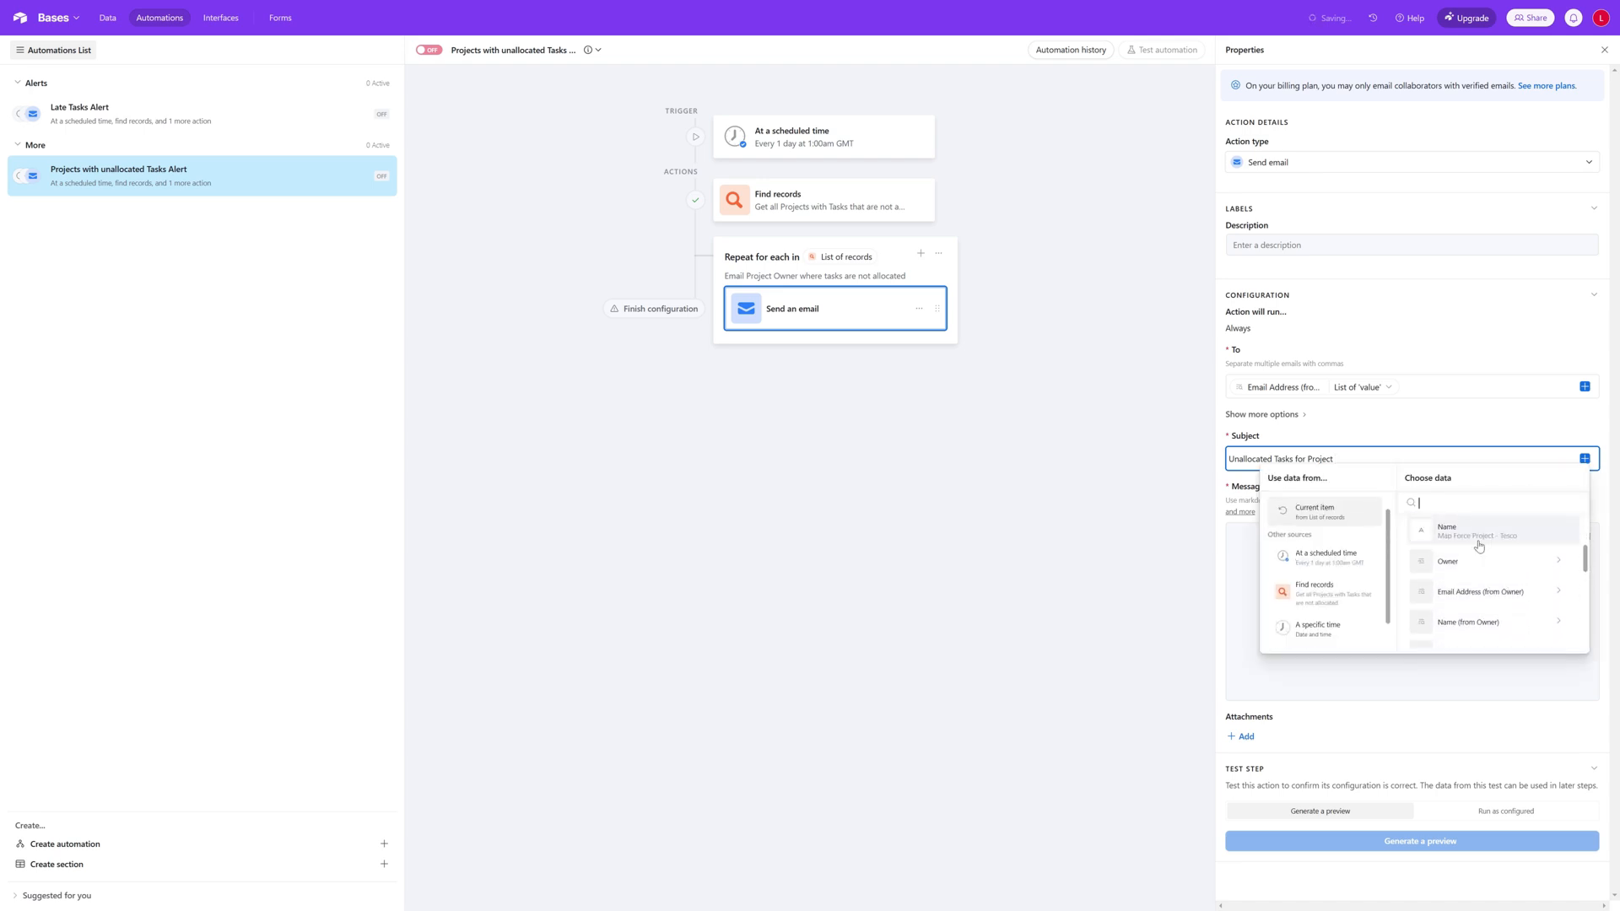
pyautogui.click(1490, 532)
# Step: Write the email message "Please check the above project for tasks that are not allocated."
pyautogui.click(1412, 591)
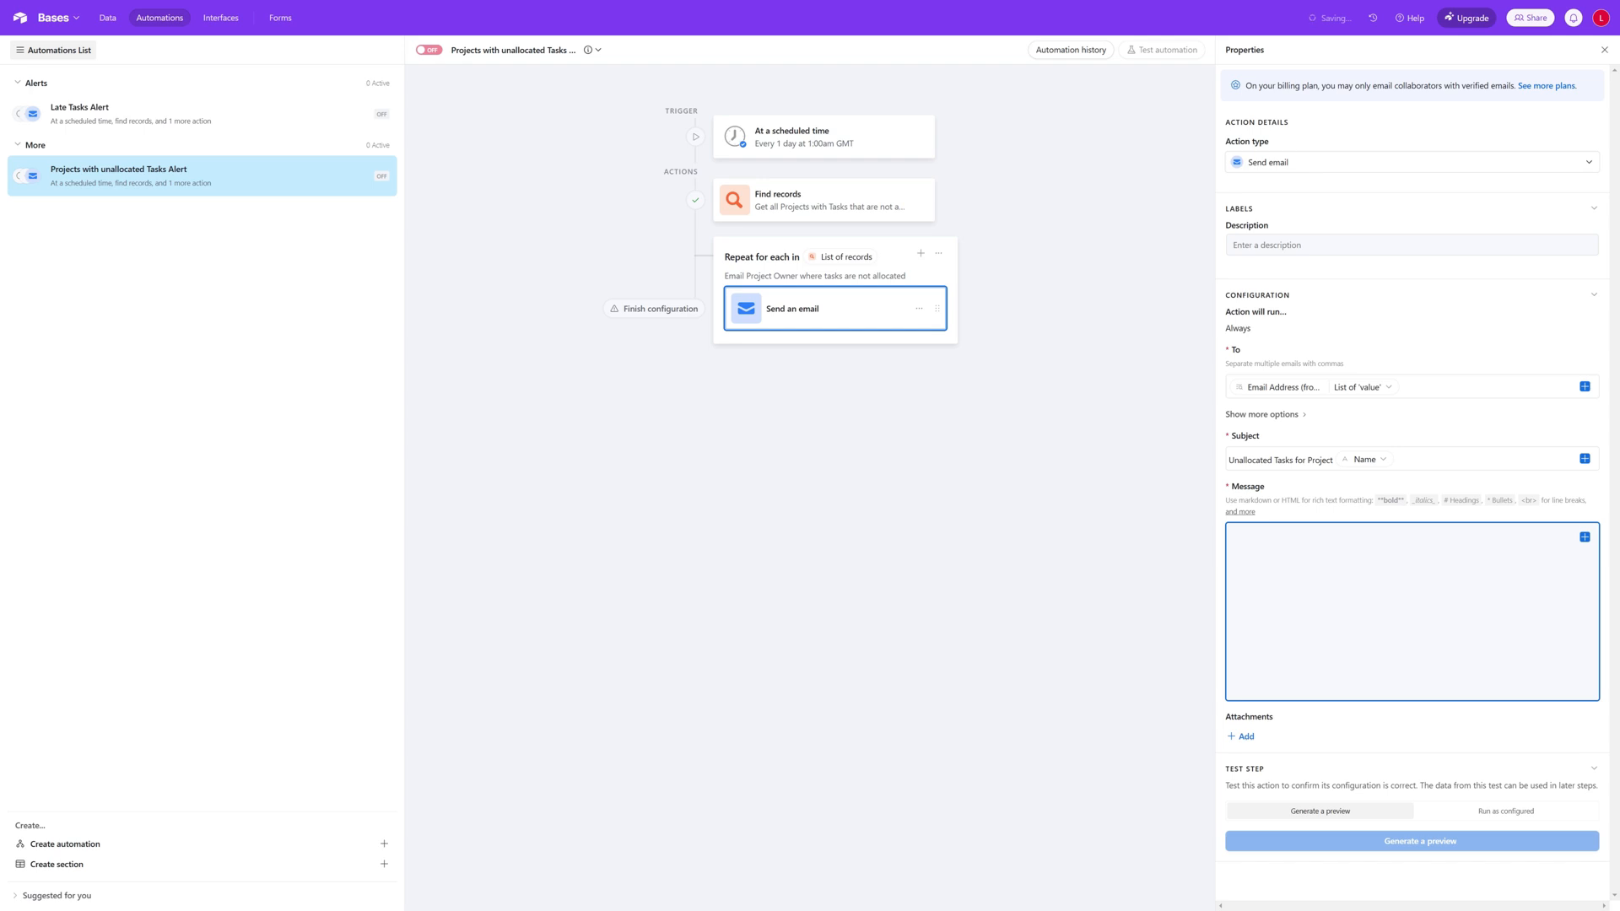
pyautogui.write('Please check the above ptrojecv')
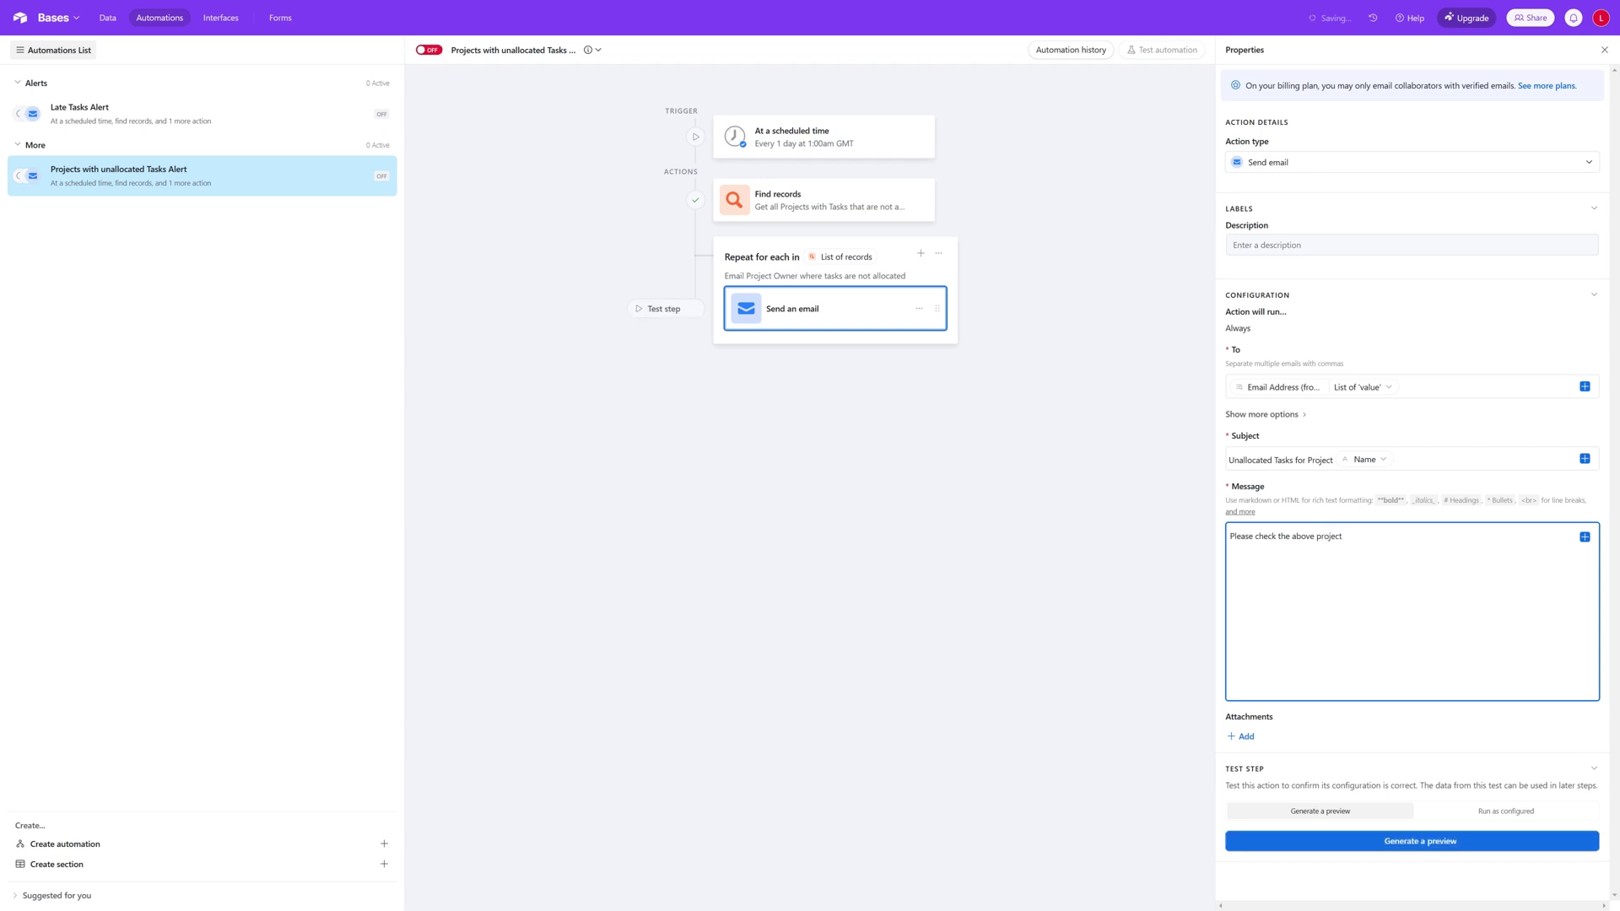
pyautogui.write(' for tasks that are not allocated.')
# Step: Add a "Project Link:" line below the message text with the current item's Base record URL
pyautogui.press('Return')
pyautogui.press('Return')
pyautogui.write('Project Link')
pyautogui.click(1585, 537)
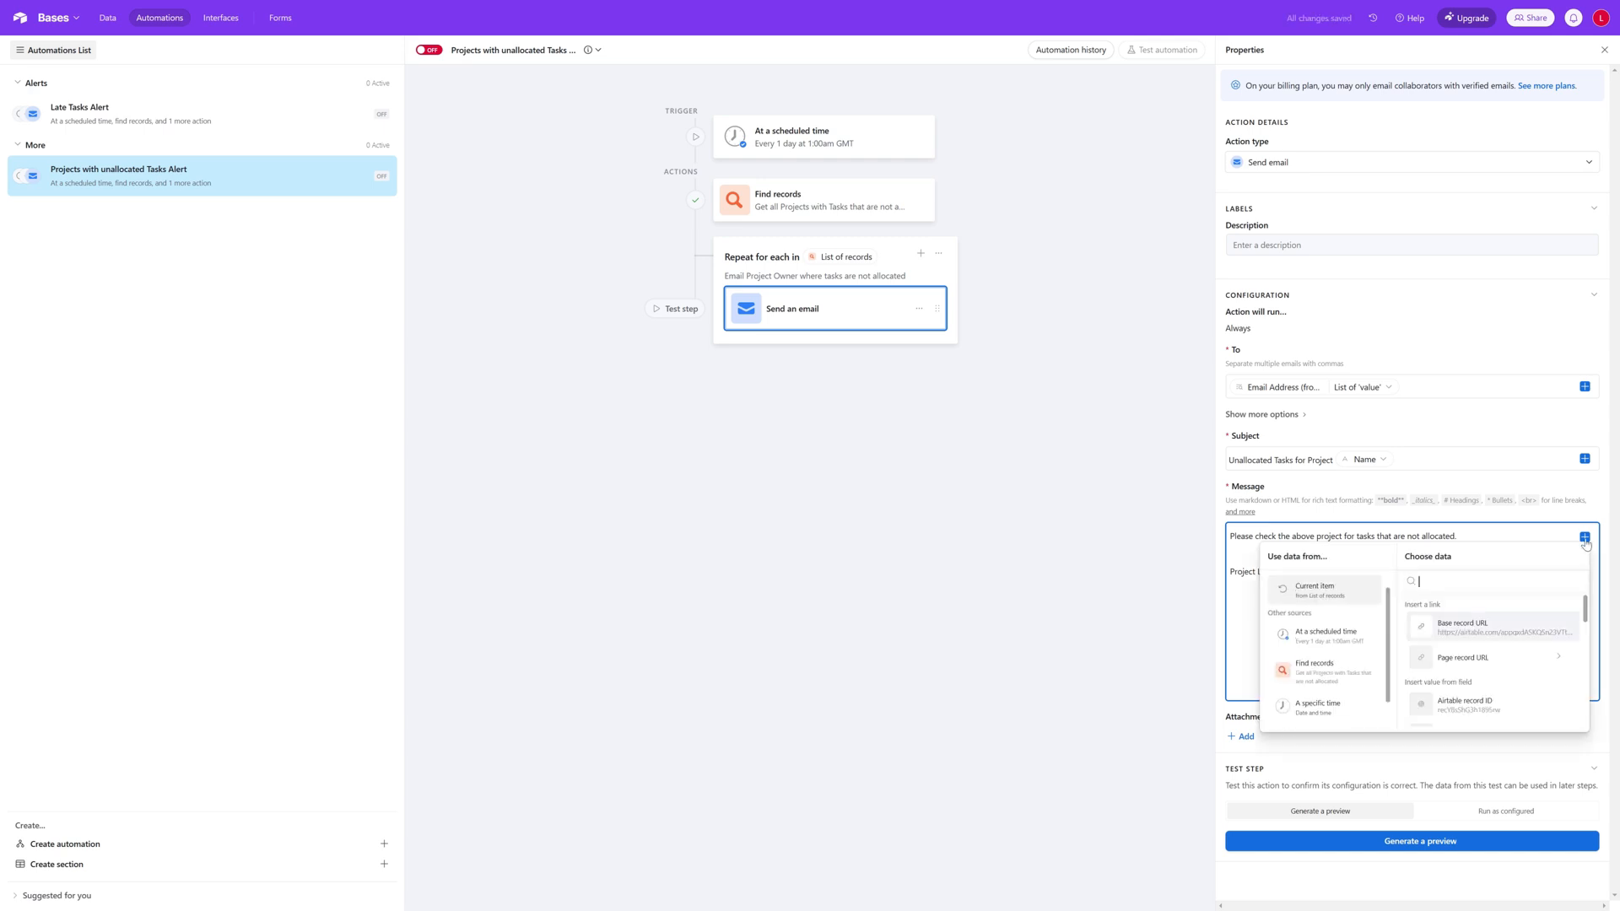
pyautogui.click(1510, 628)
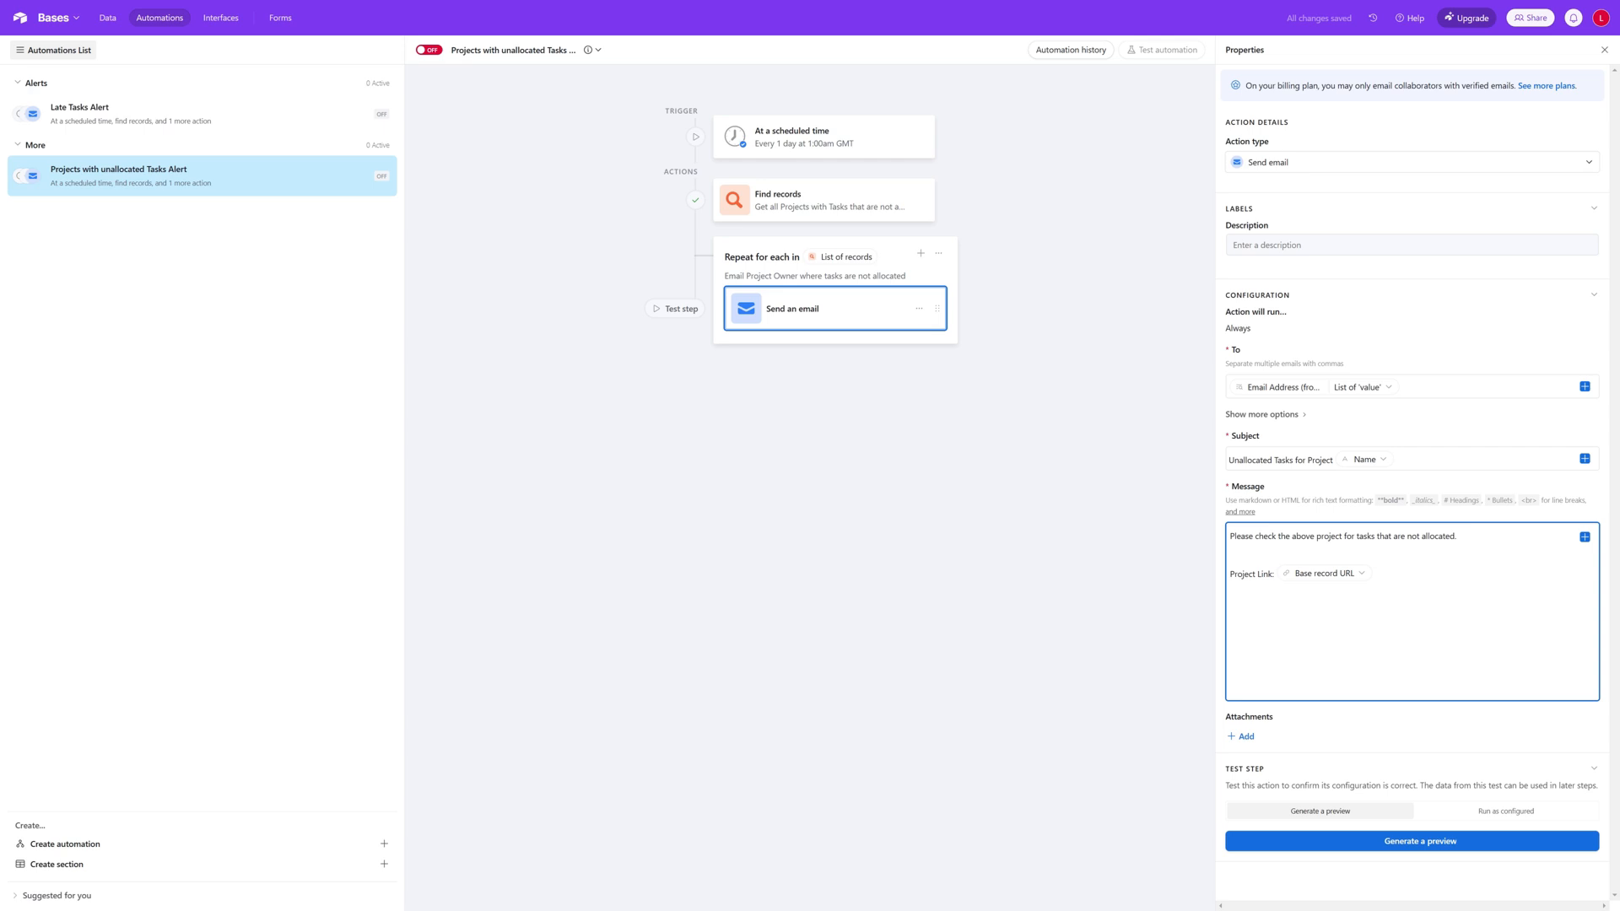
# Step: Add a "Tasks for Project:" line below the project link in the message
pyautogui.press('Return')
pyautogui.press('Return')
pyautogui.write('Tasks for projec')
pyautogui.press('BackSpace')
pyautogui.press('BackSpace')
pyautogui.press('BackSpace')
pyautogui.press('BackSpace')
pyautogui.press('BackSpace')
pyautogui.press('BackSpace')
pyautogui.write('Project:')
# Step: Insert the current item's Task field as a list of names below the "Tasks for Project:" line in the message
pyautogui.click(1585, 537)
pyautogui.scroll(-3, 1518, 650)
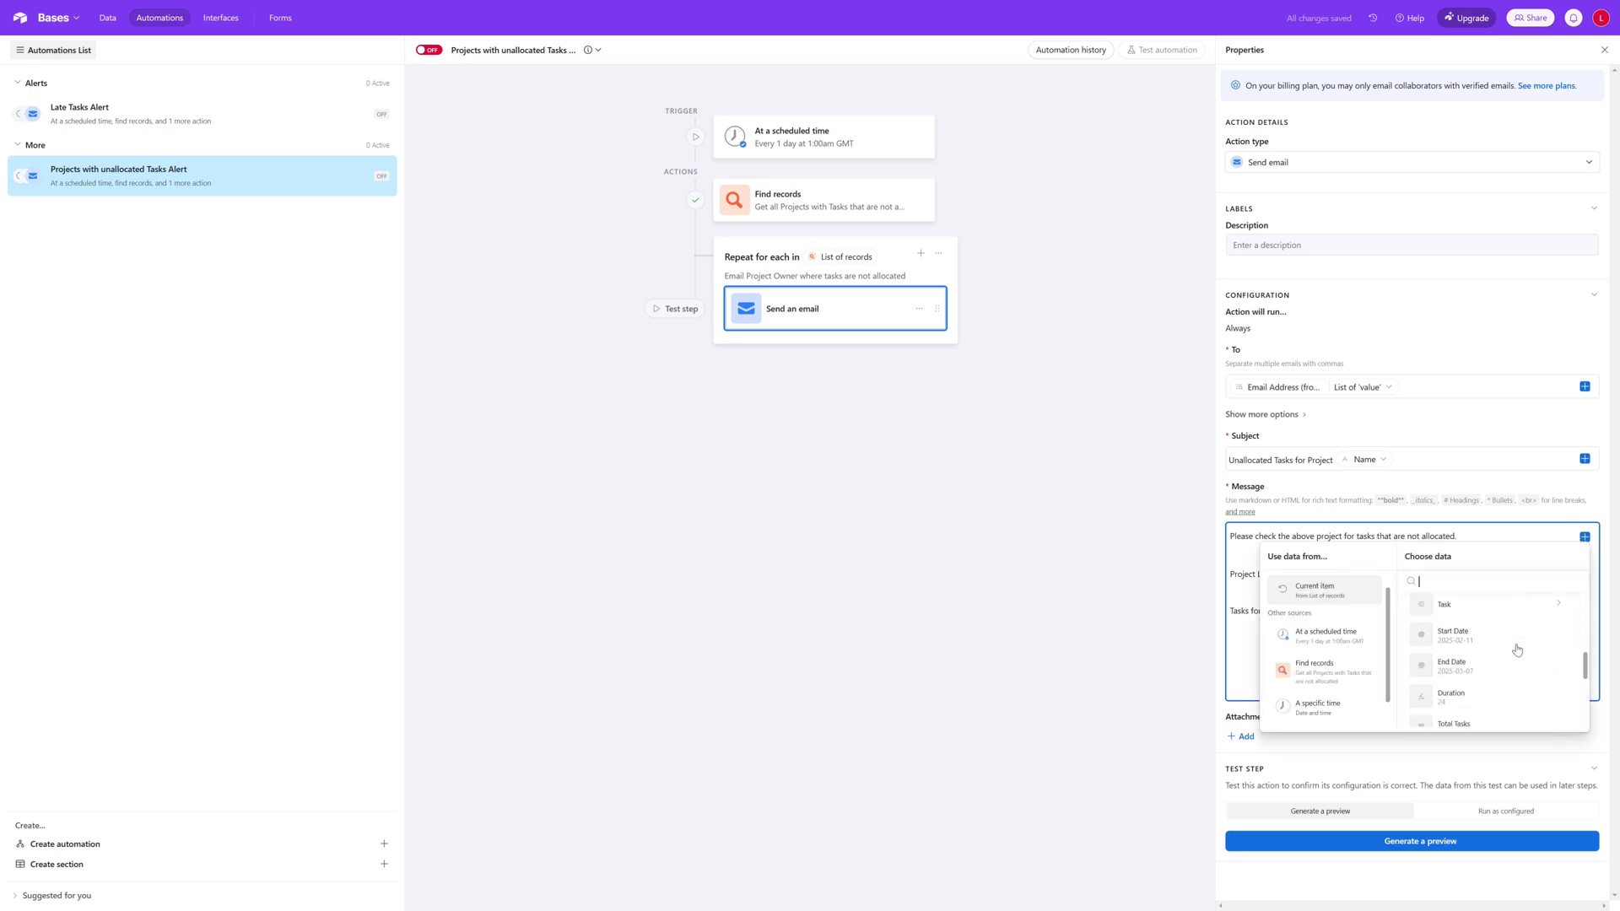
pyautogui.scroll(-5, 1517, 650)
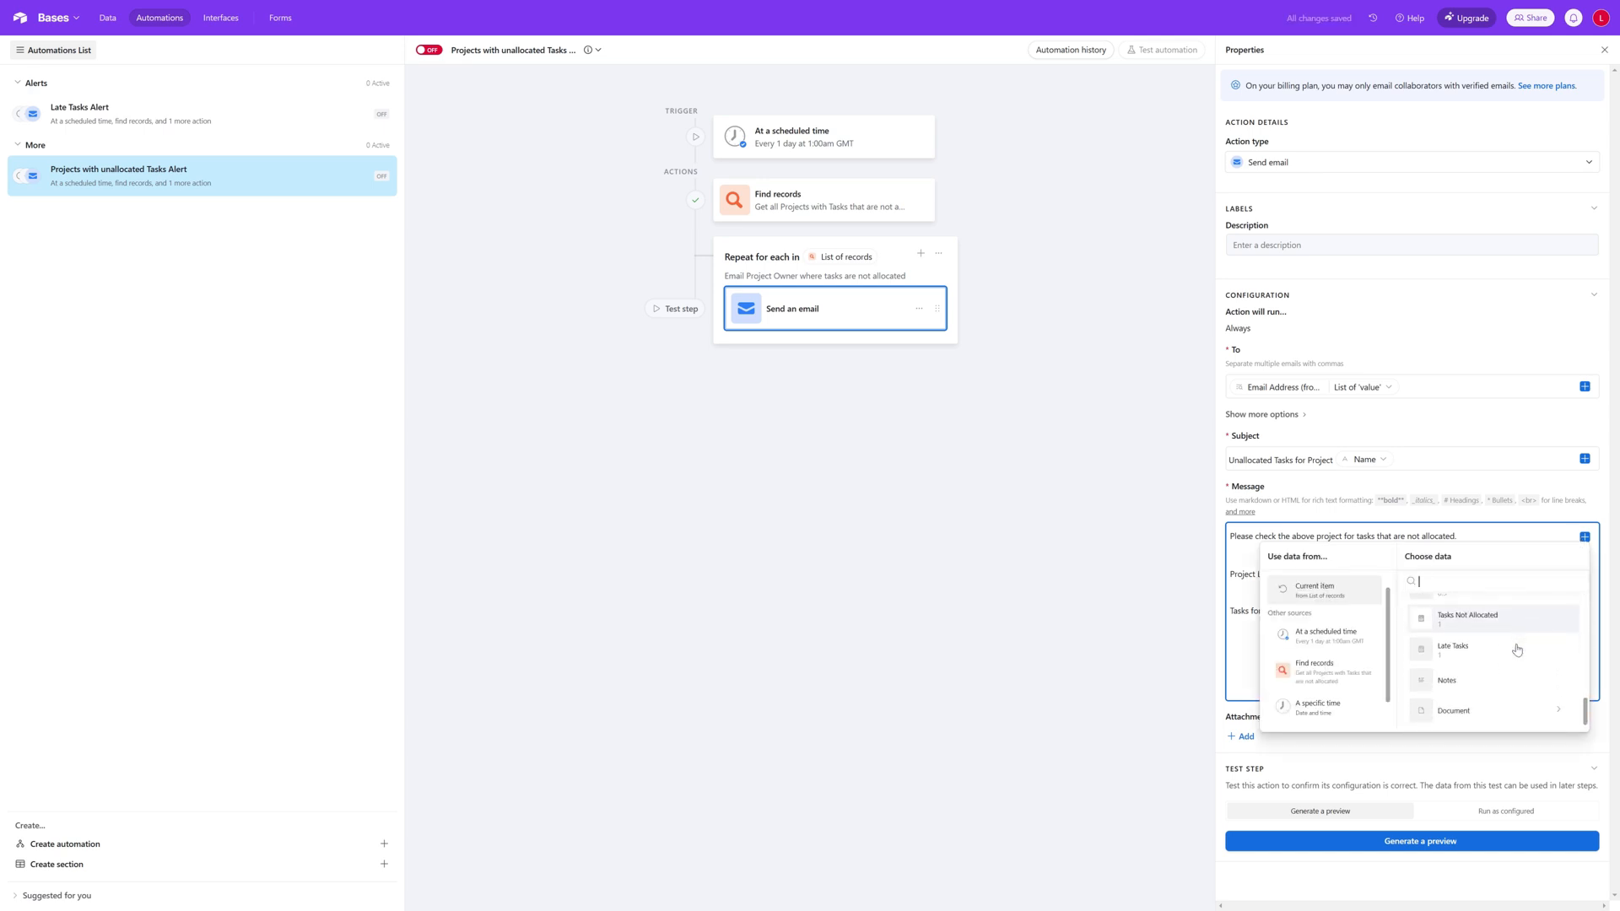
pyautogui.scroll(4, 1517, 650)
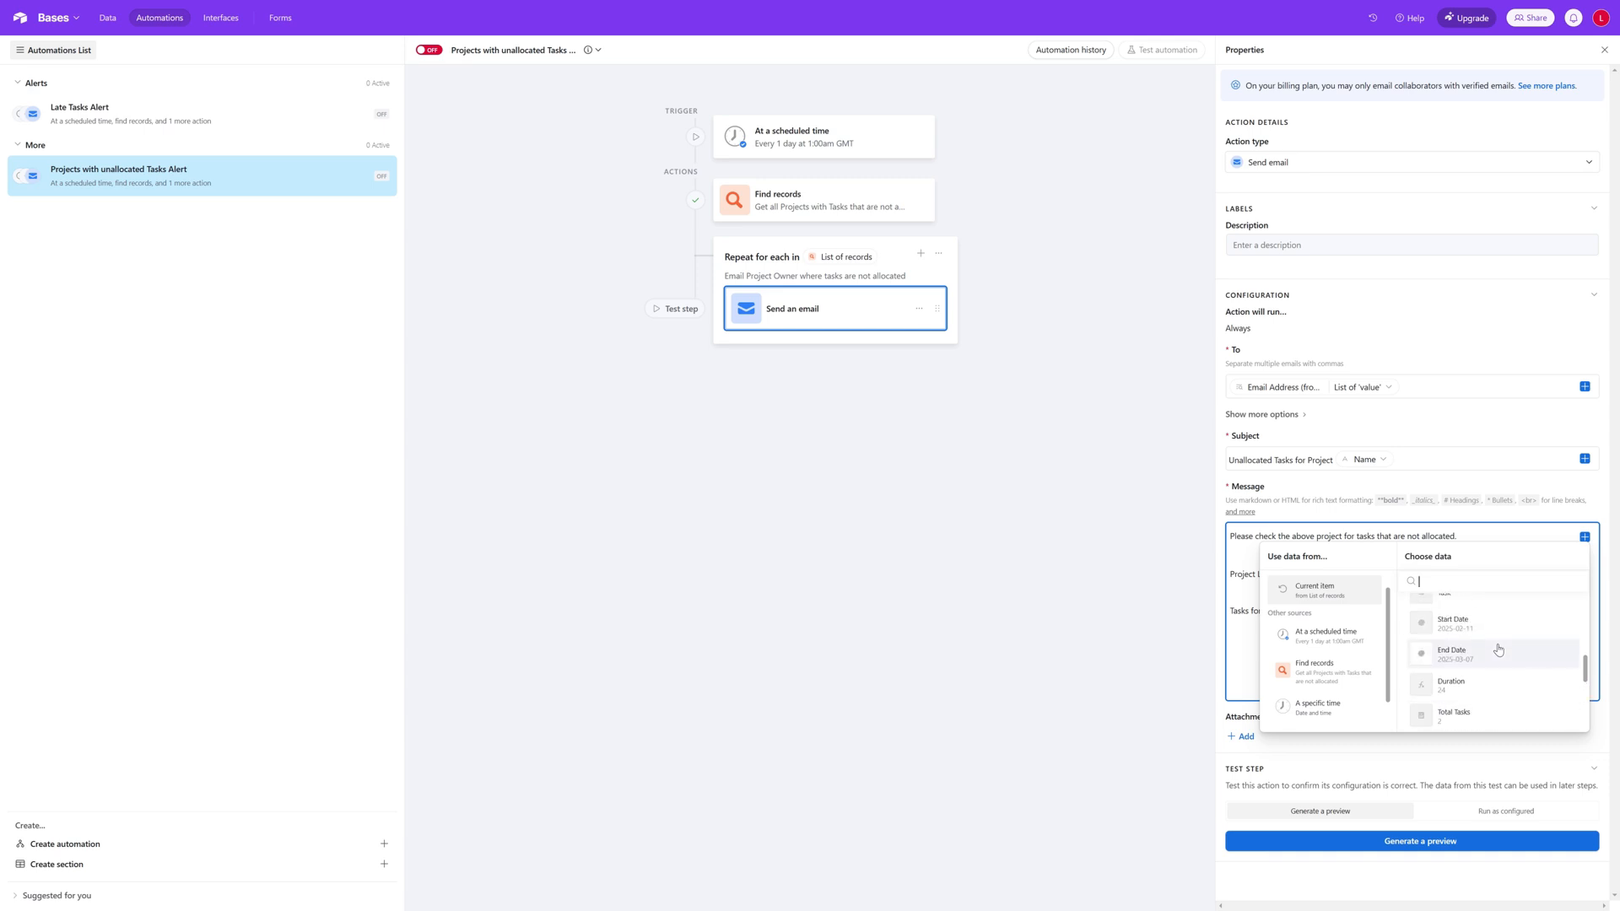
pyautogui.scroll(2, 1499, 650)
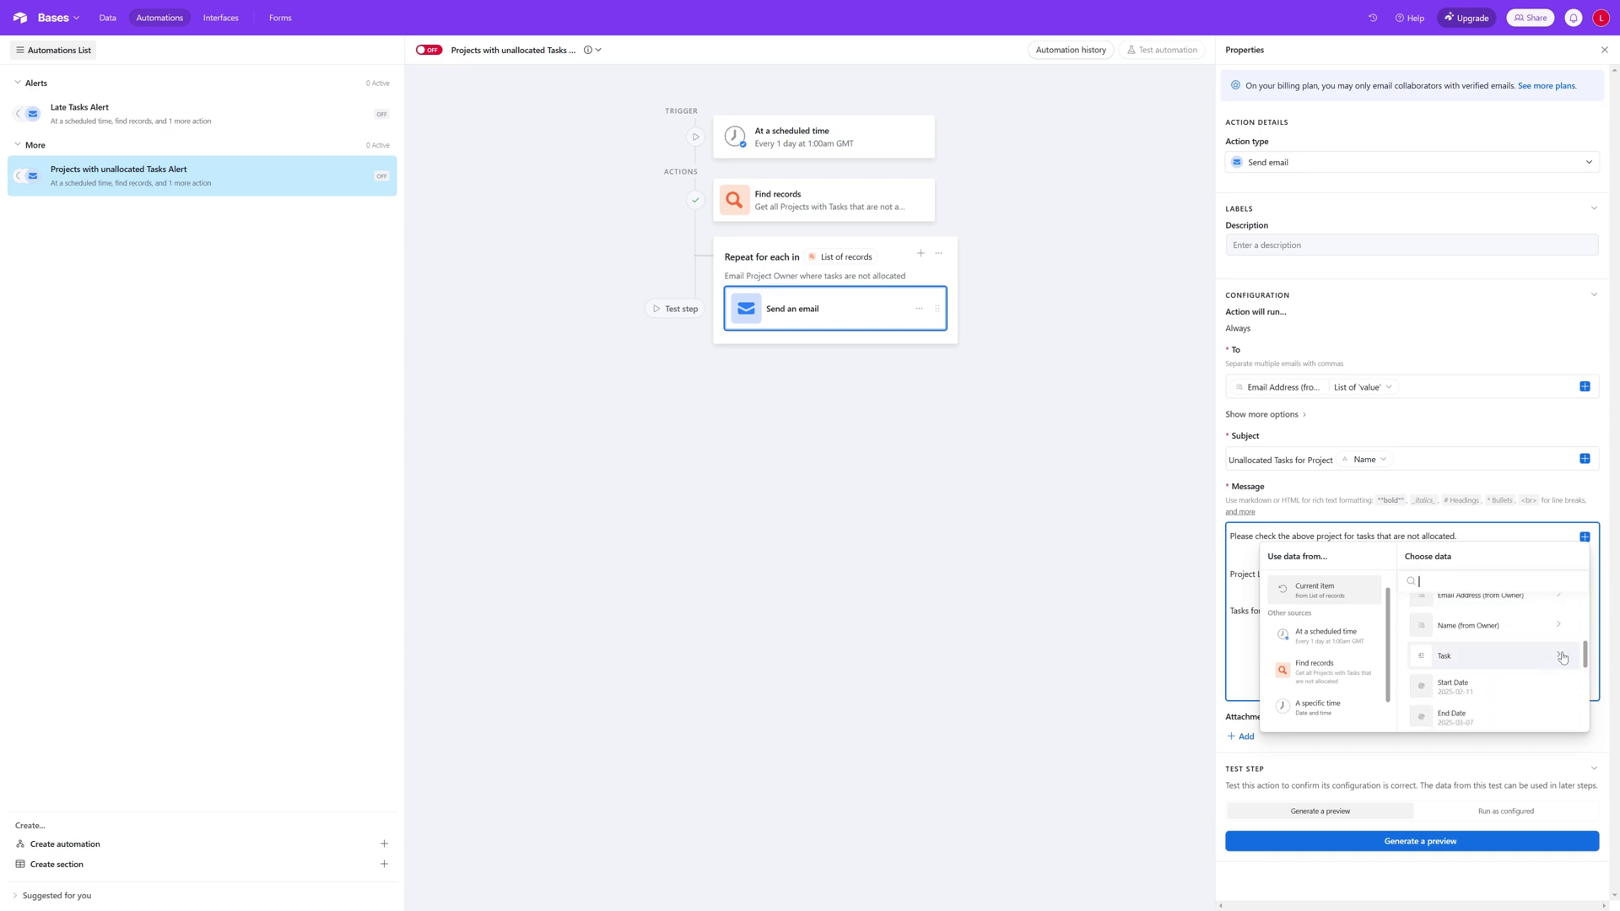
pyautogui.click(1560, 657)
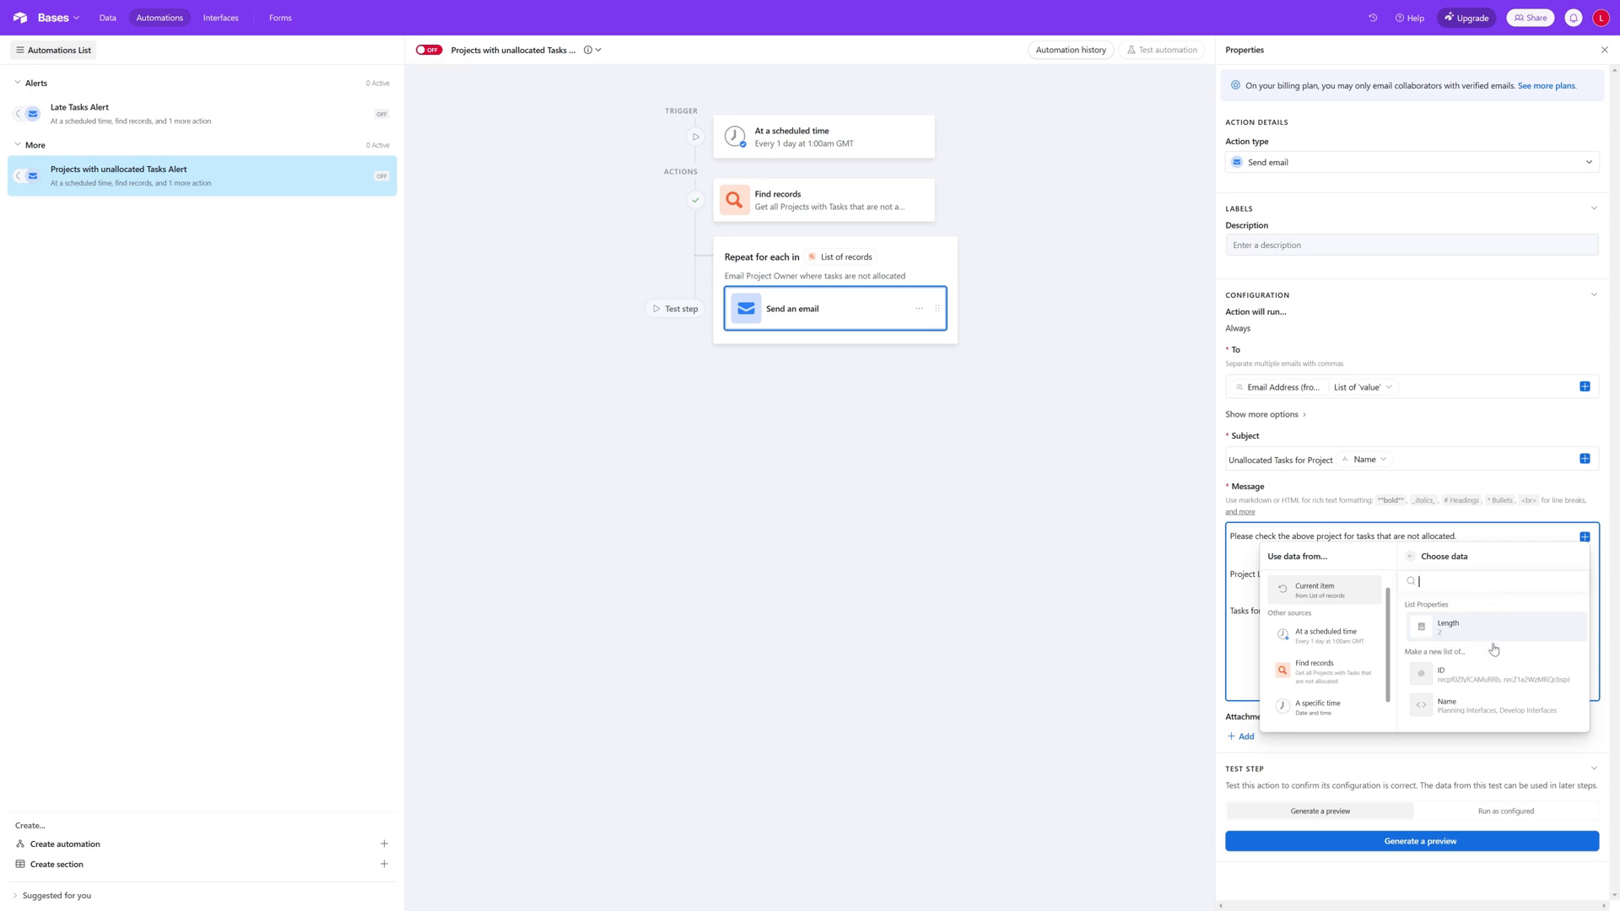
pyautogui.click(1491, 711)
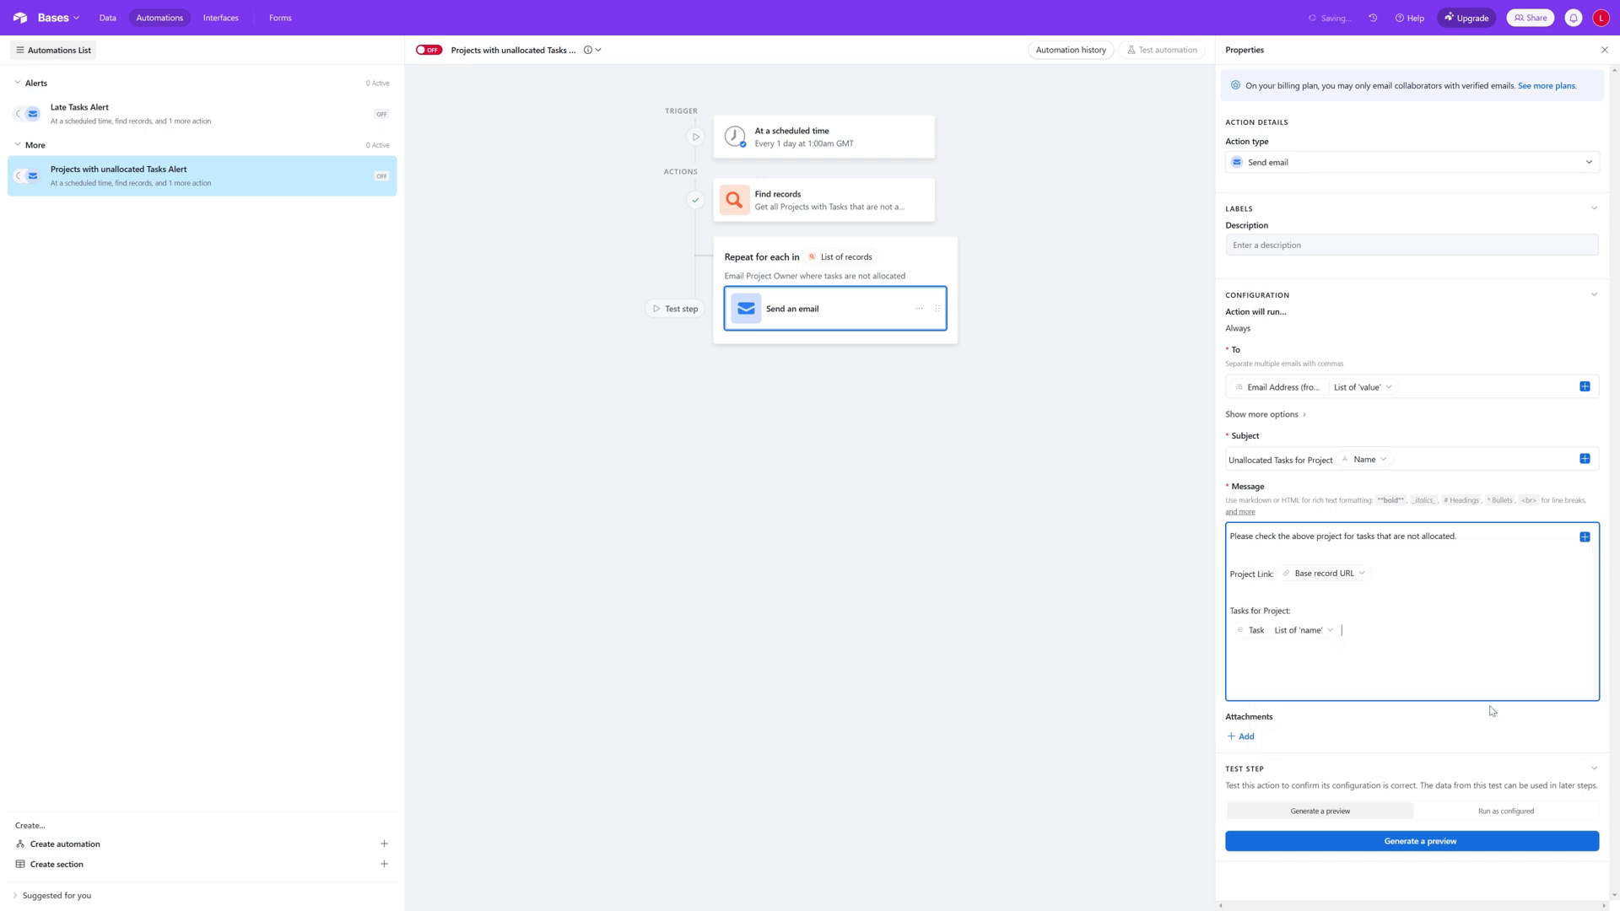
pyautogui.click(1330, 631)
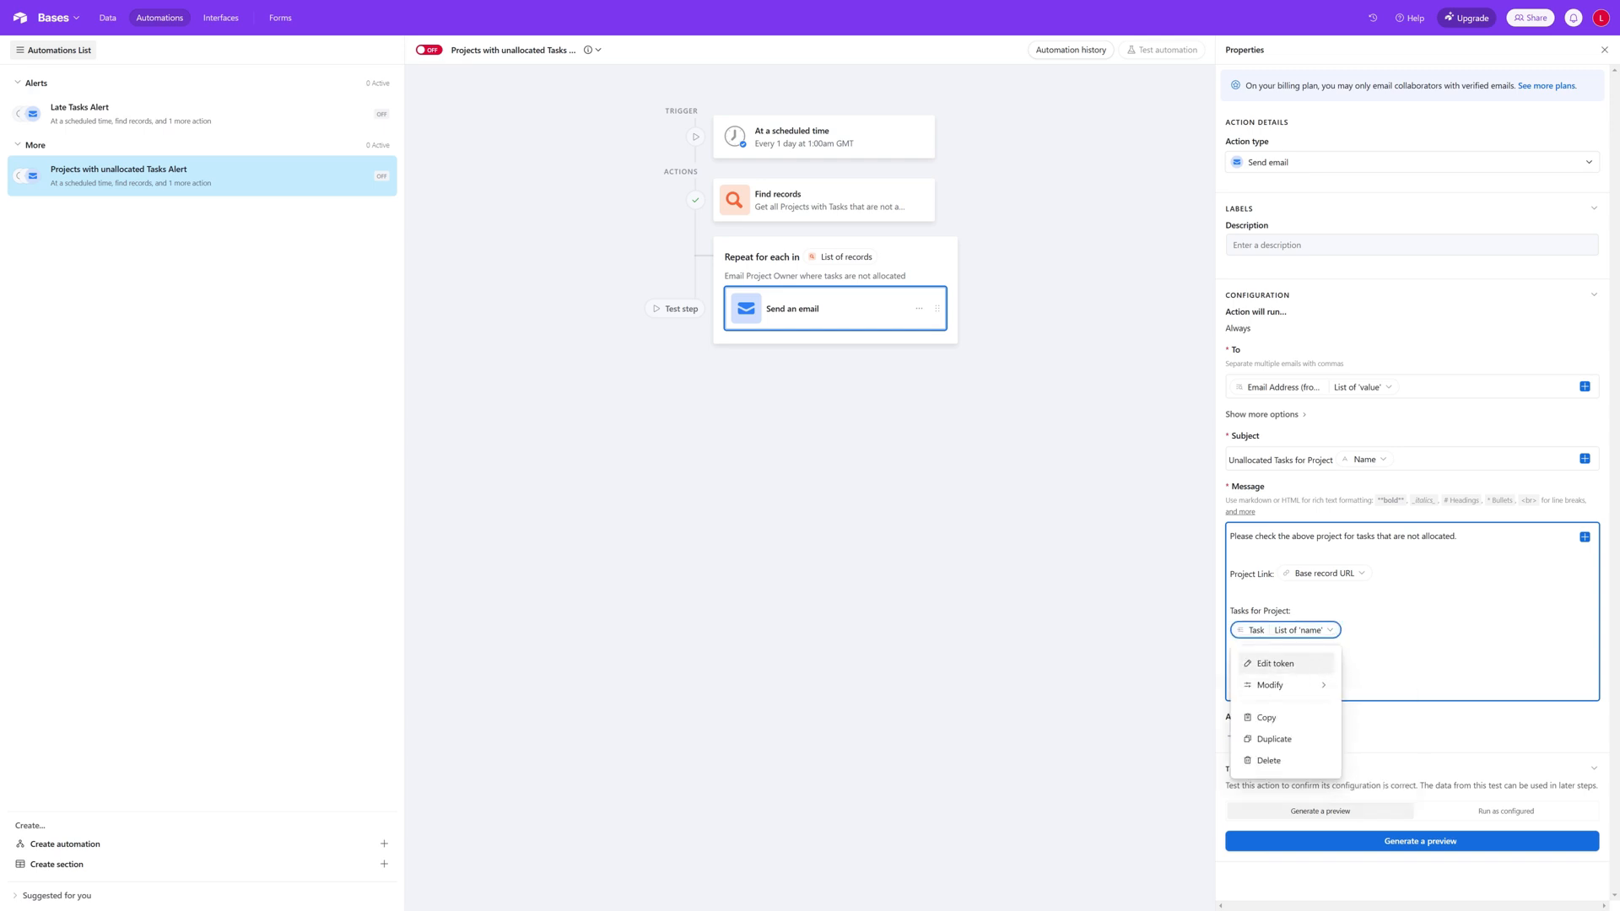
pyautogui.press('Escape')
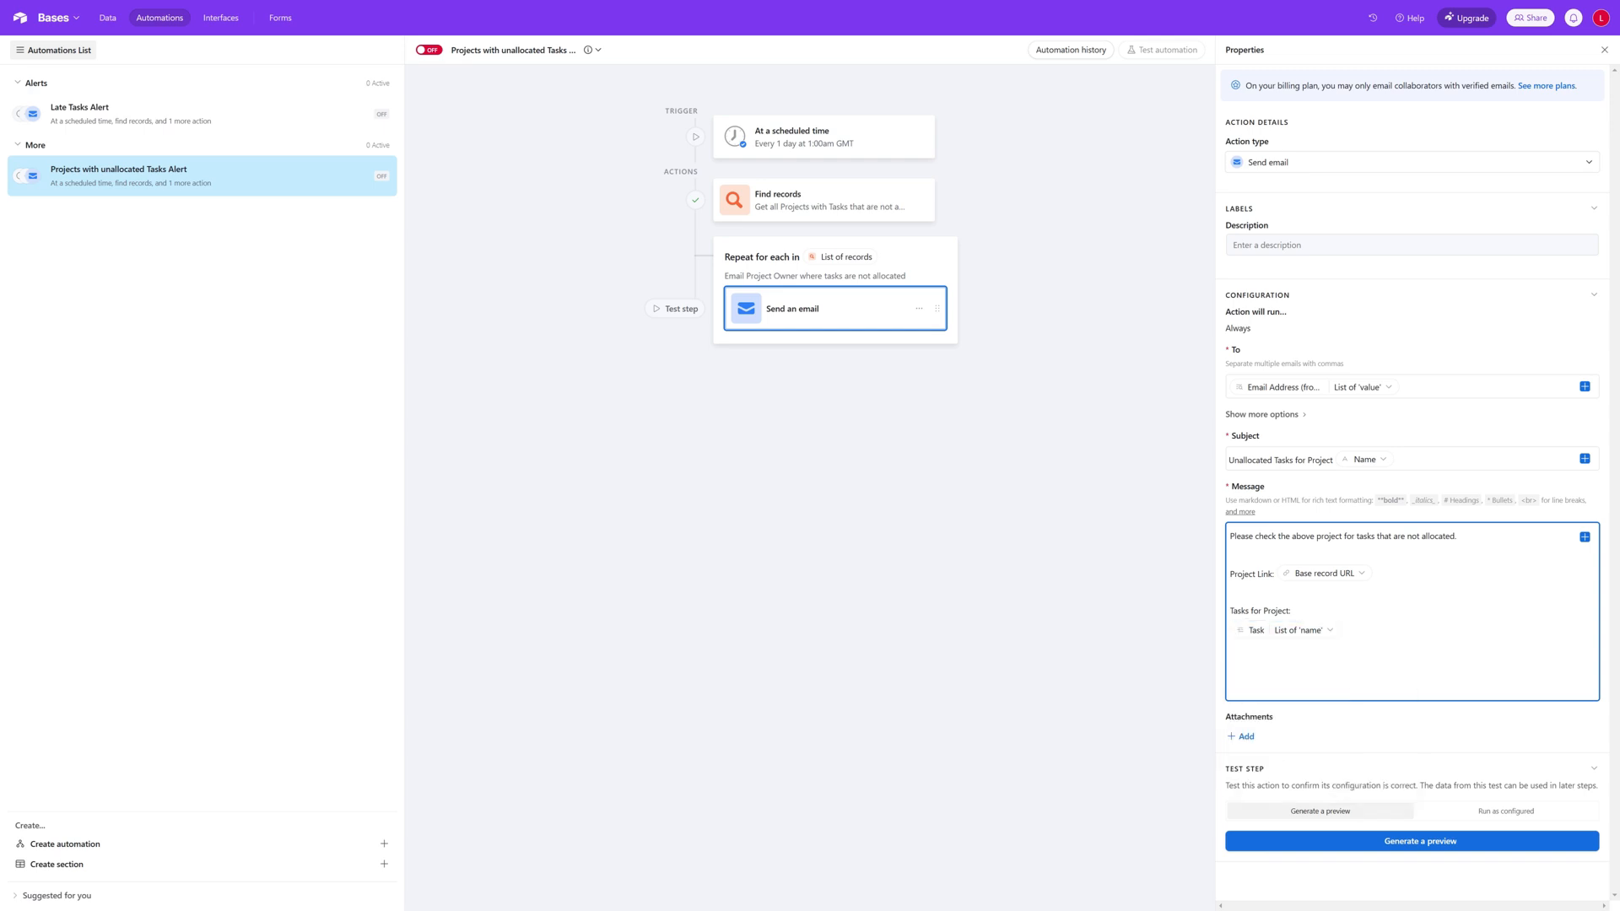
pyautogui.click(1585, 537)
pyautogui.scroll(-2, 1542, 654)
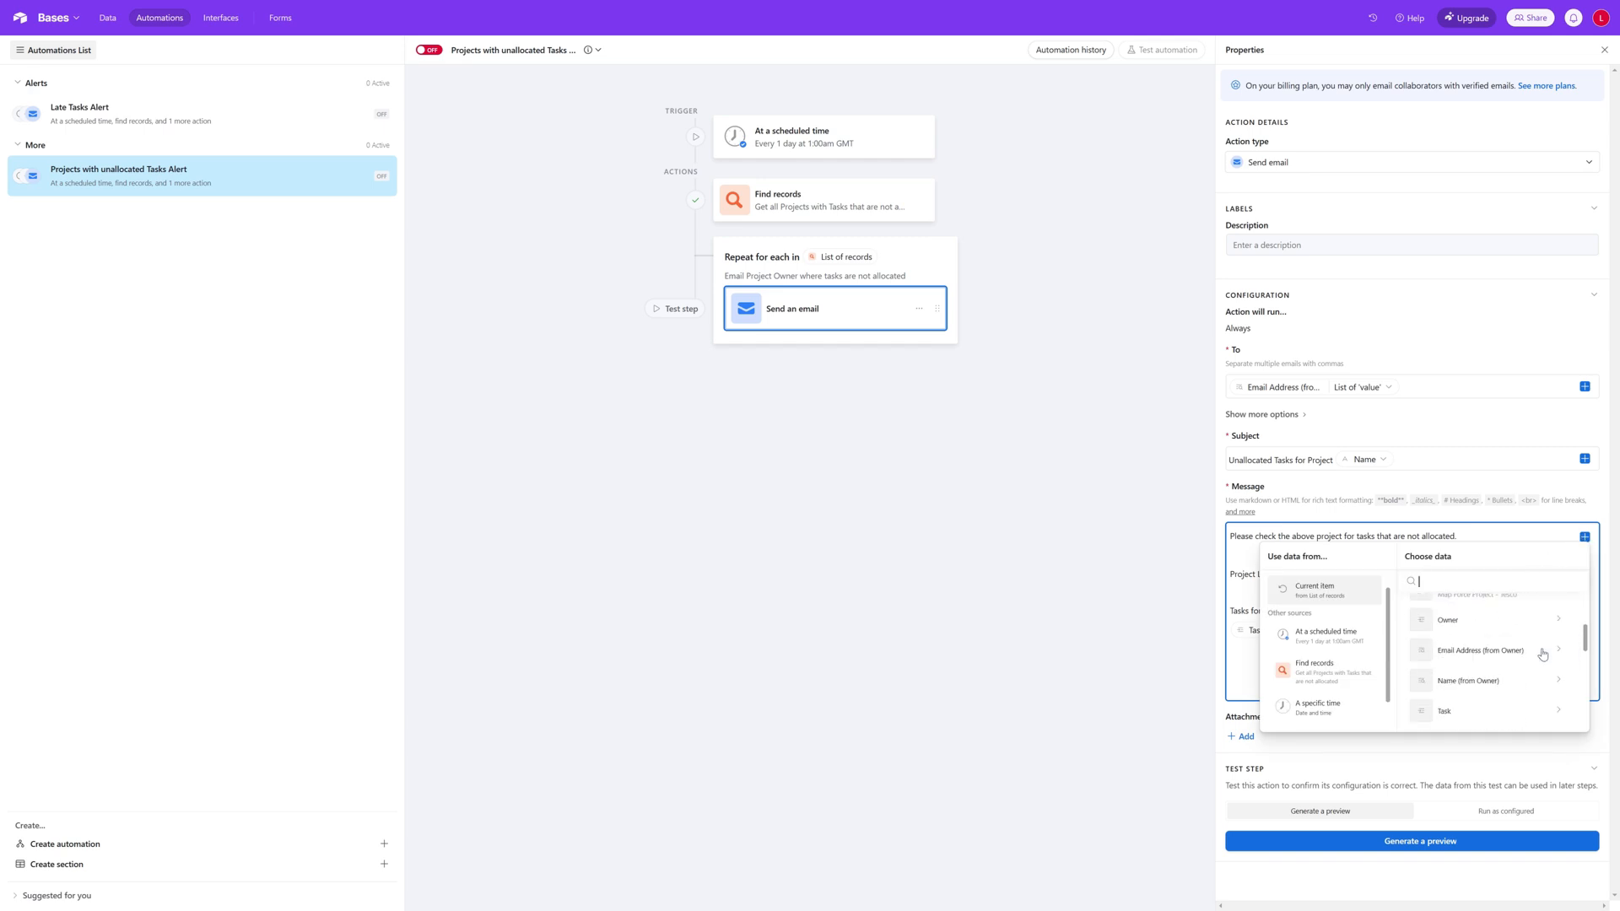
pyautogui.scroll(-5, 1543, 654)
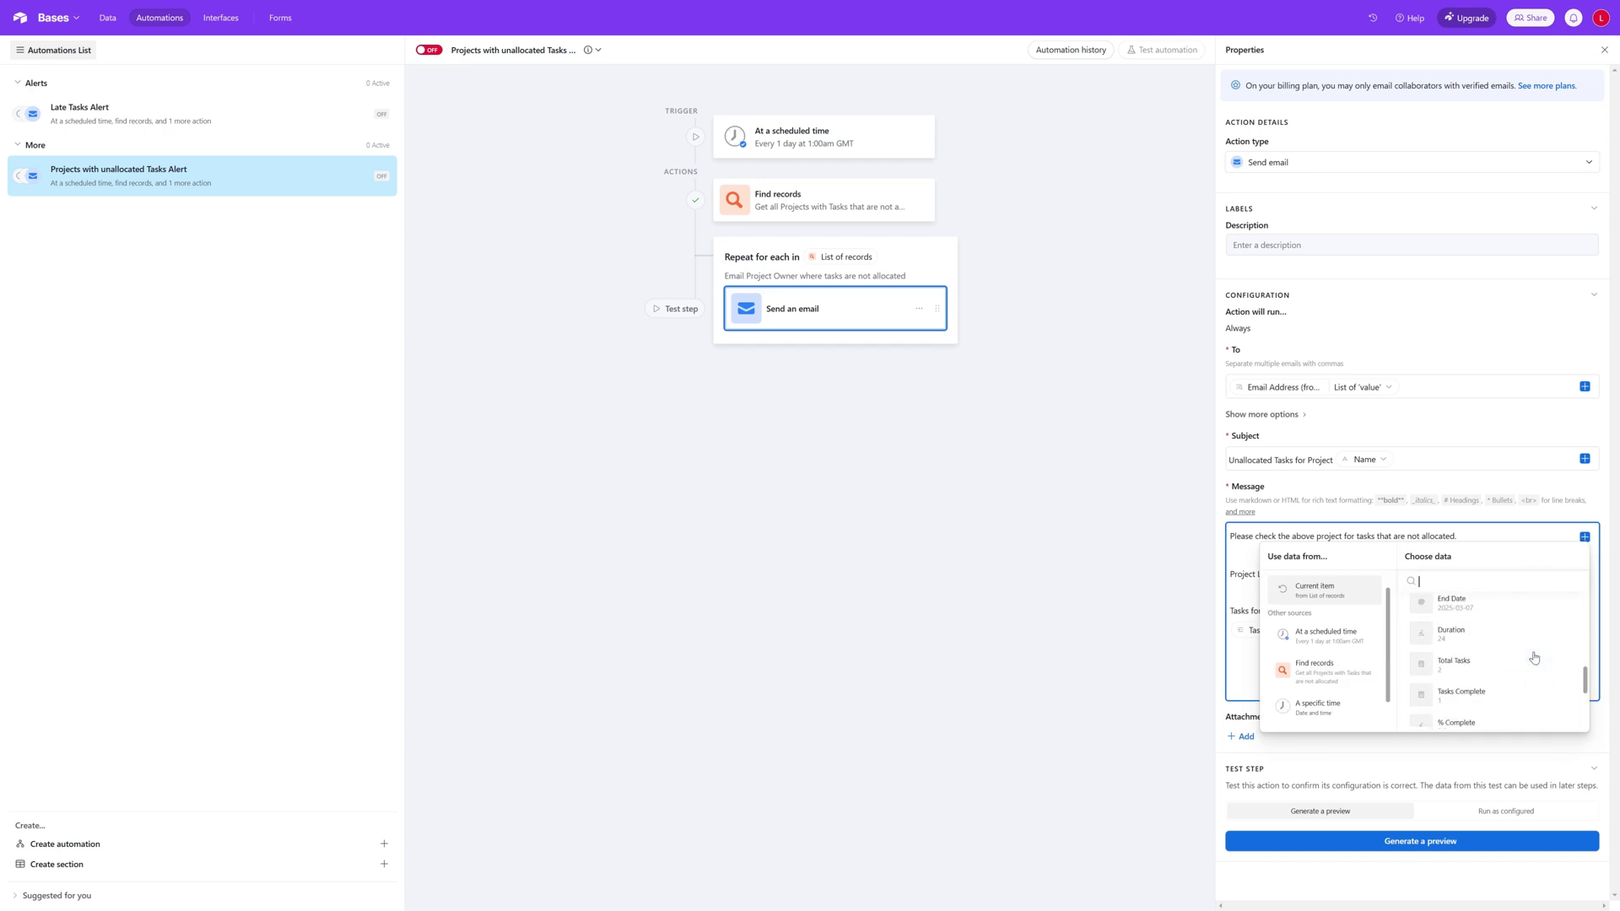
pyautogui.scroll(3, 1535, 658)
pyautogui.click(1553, 605)
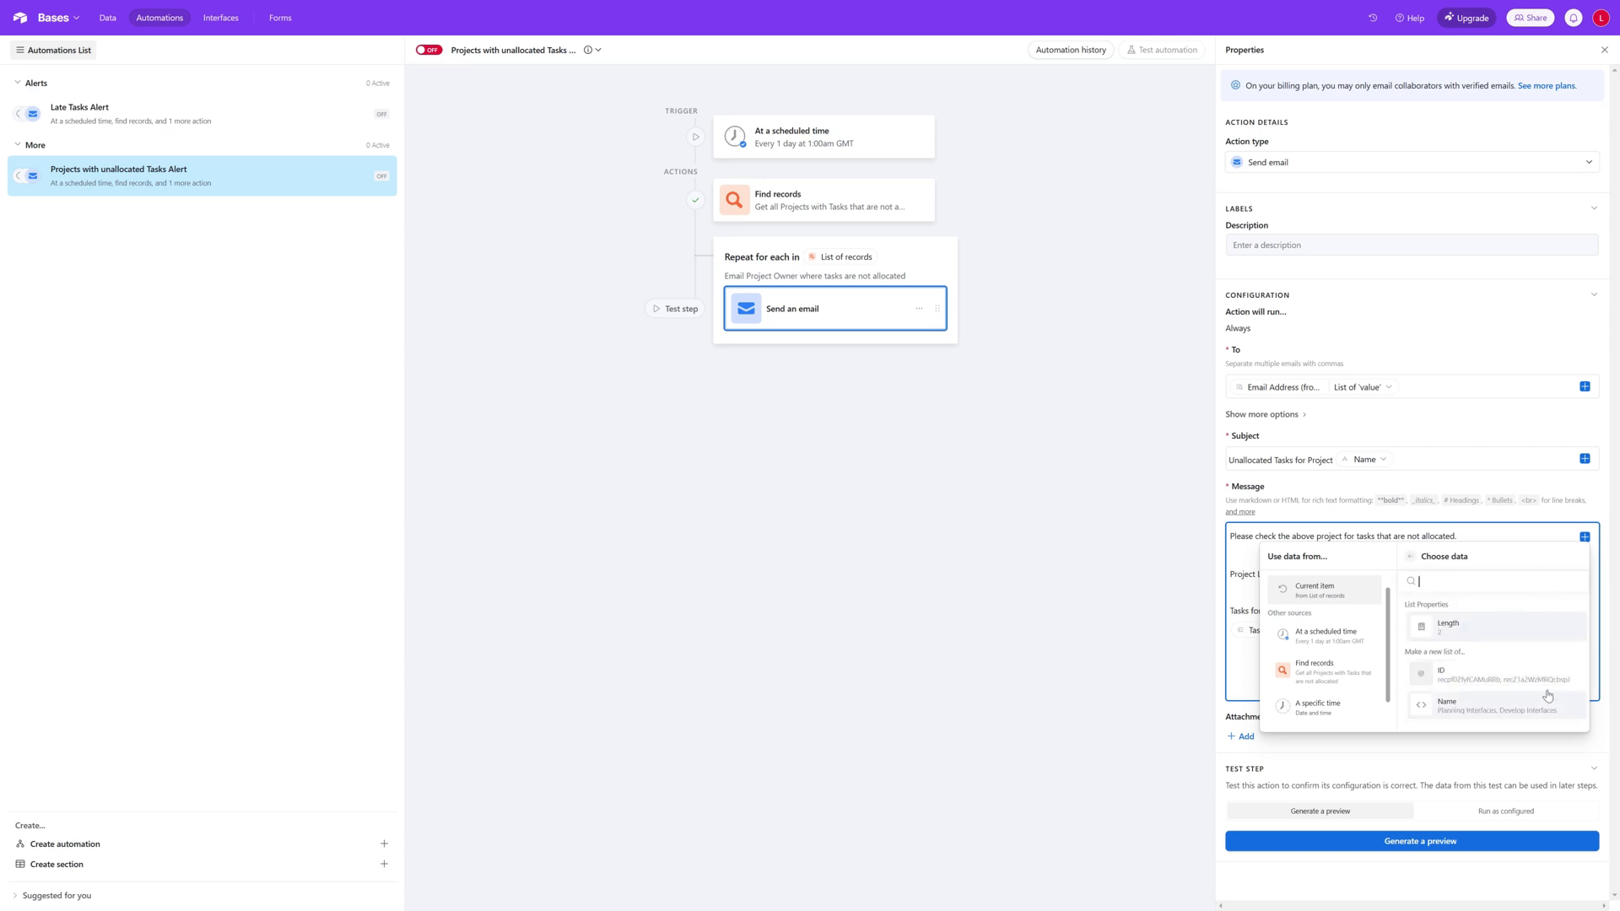
pyautogui.click(1592, 550)
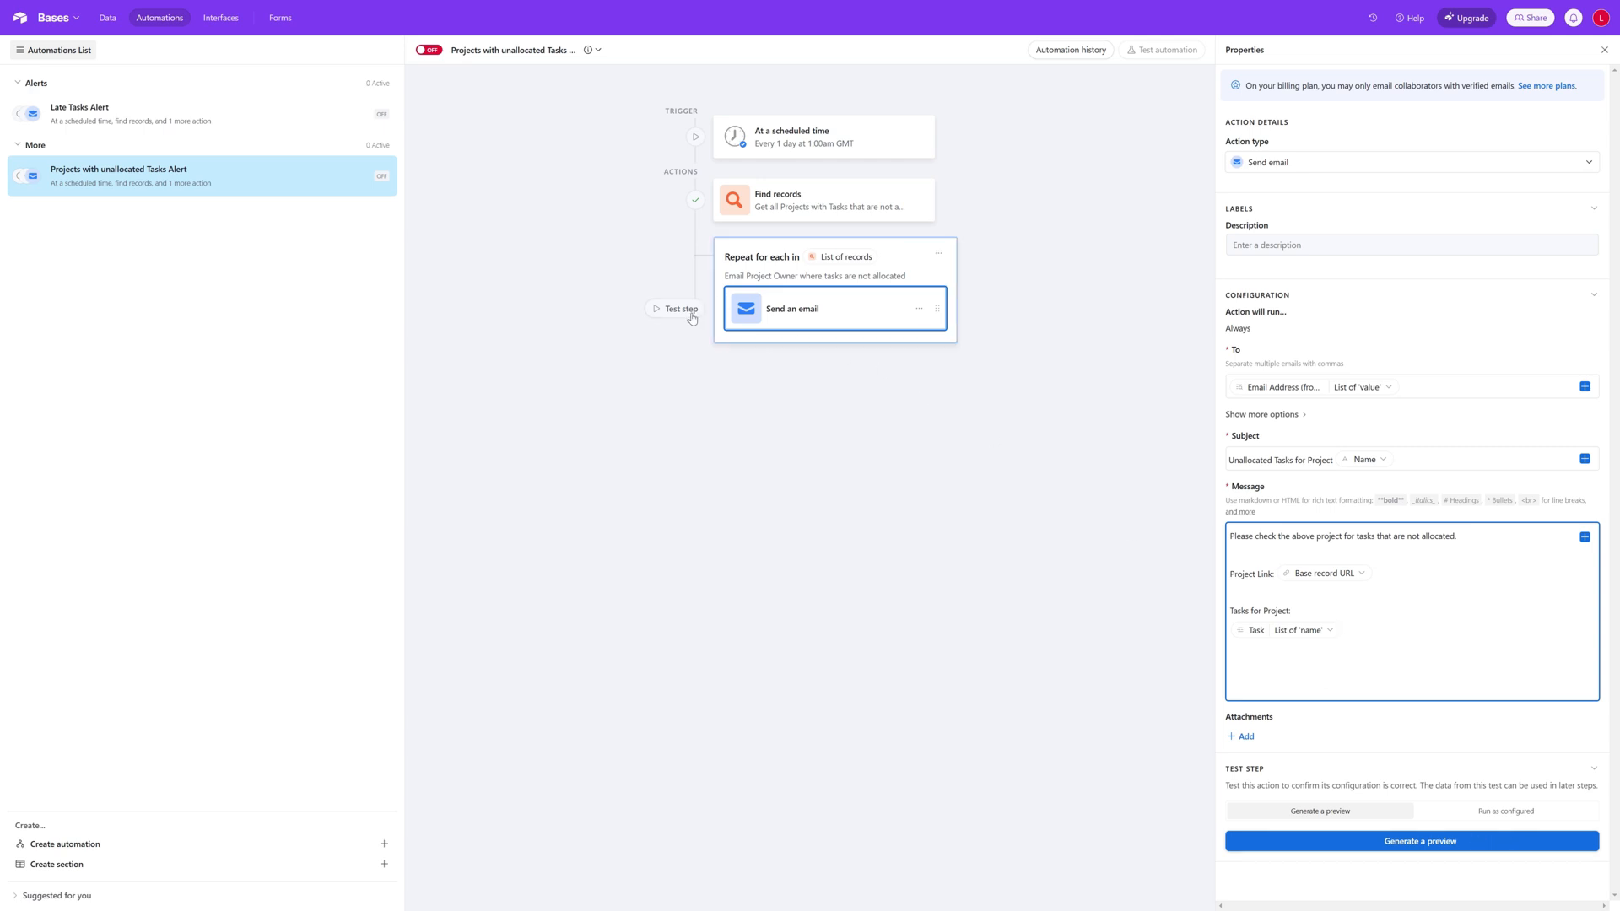
# Step: Test the Send an email step by generating a preview only, and expand the full message in the results
pyautogui.click(665, 310)
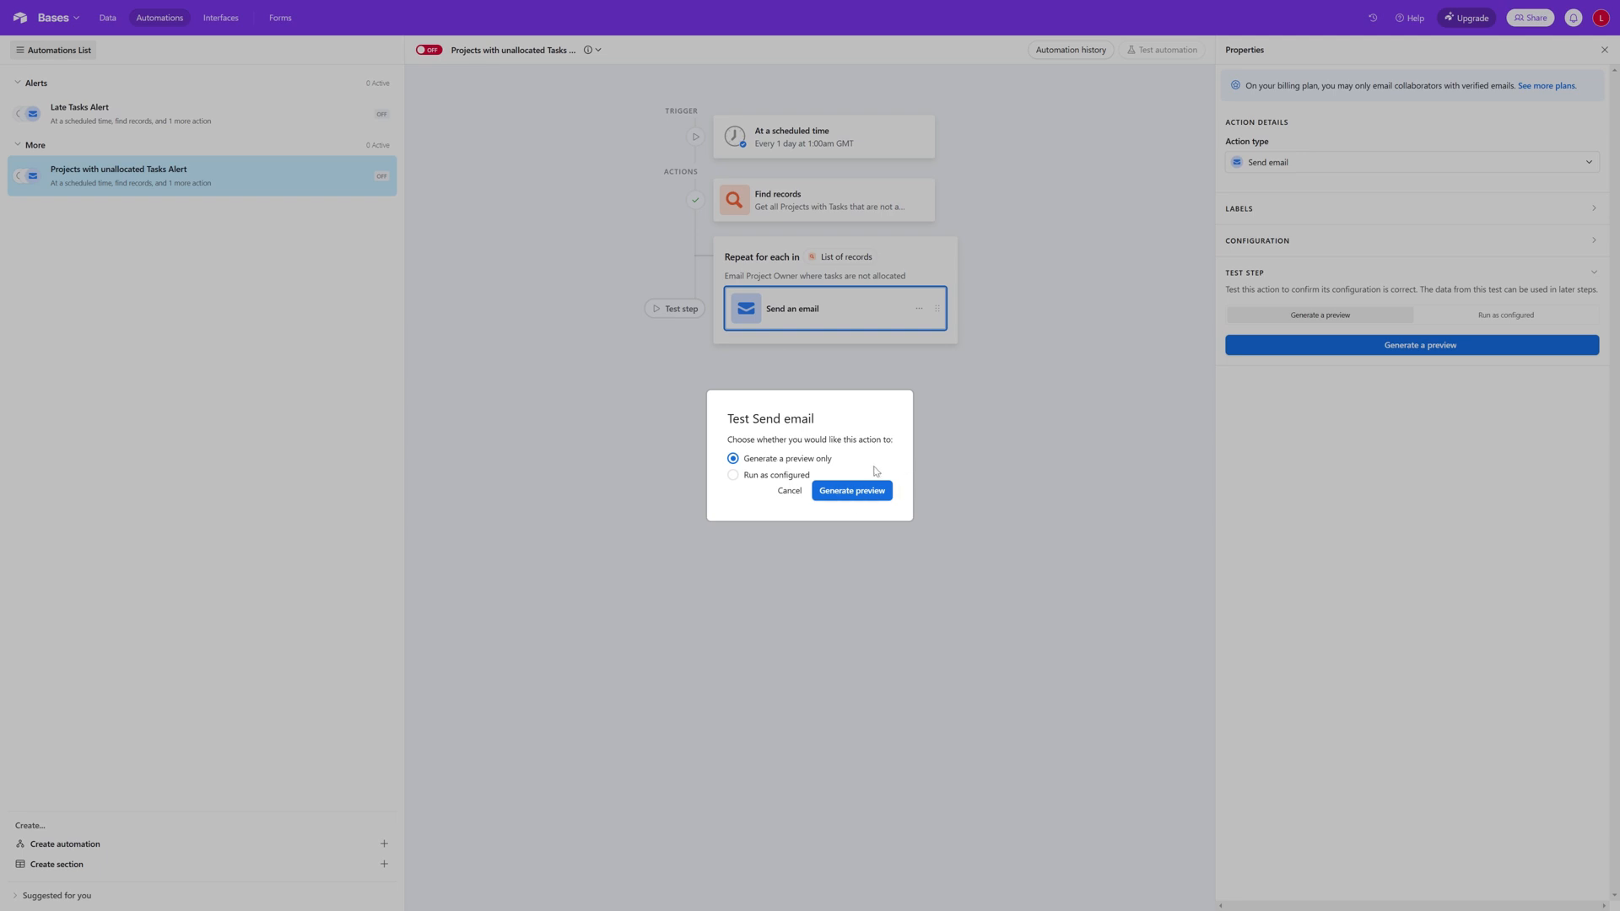
pyautogui.click(849, 493)
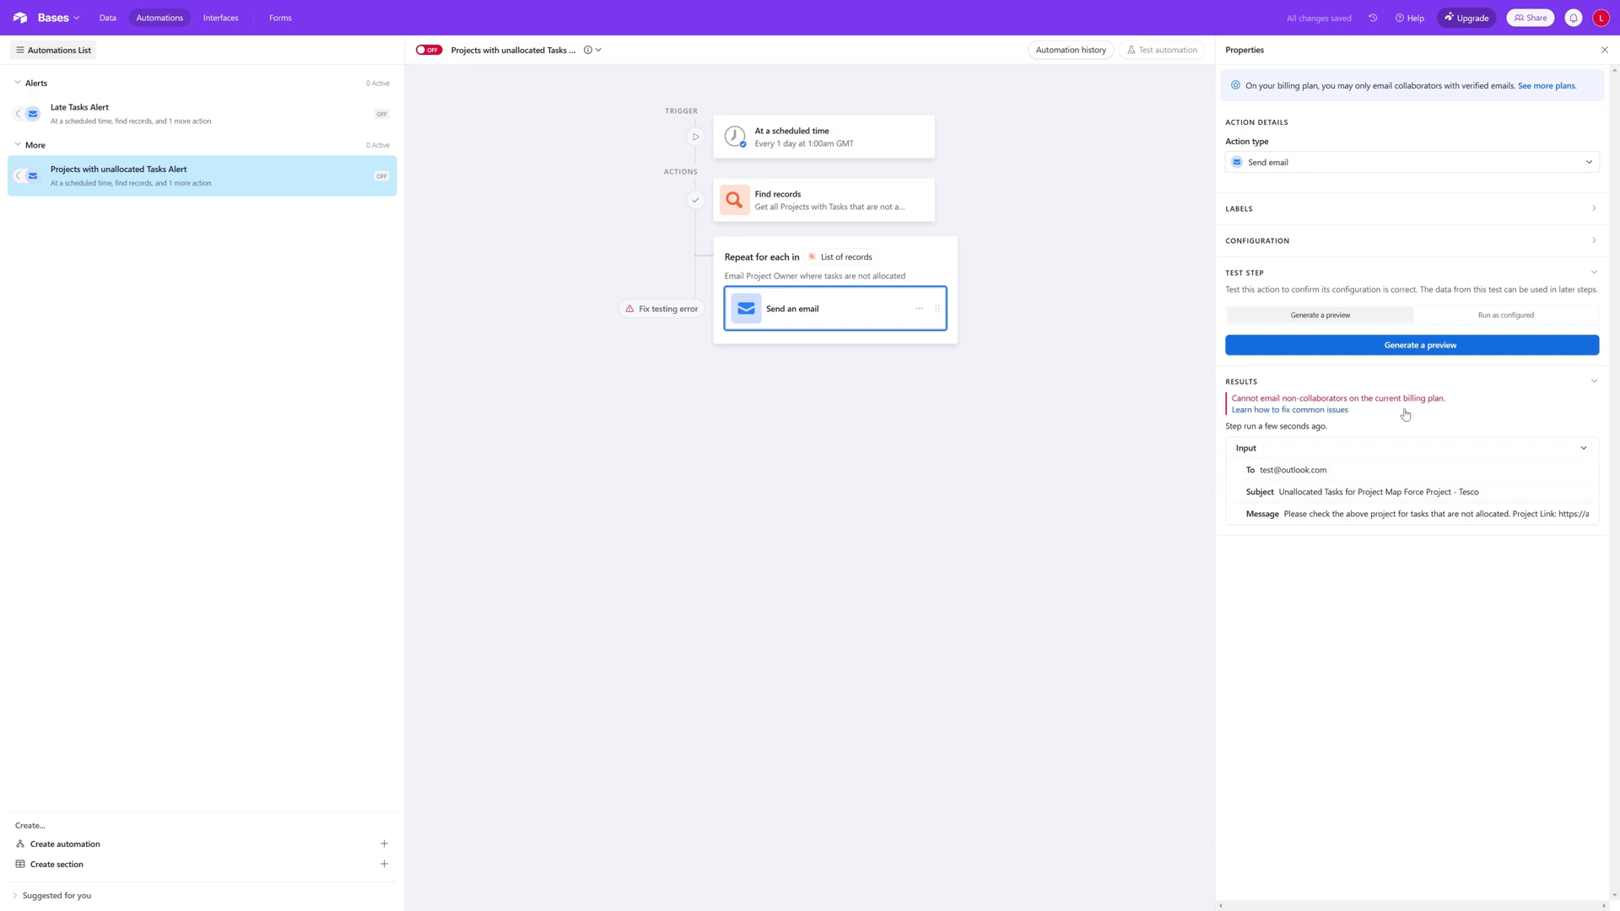
pyautogui.click(1444, 516)
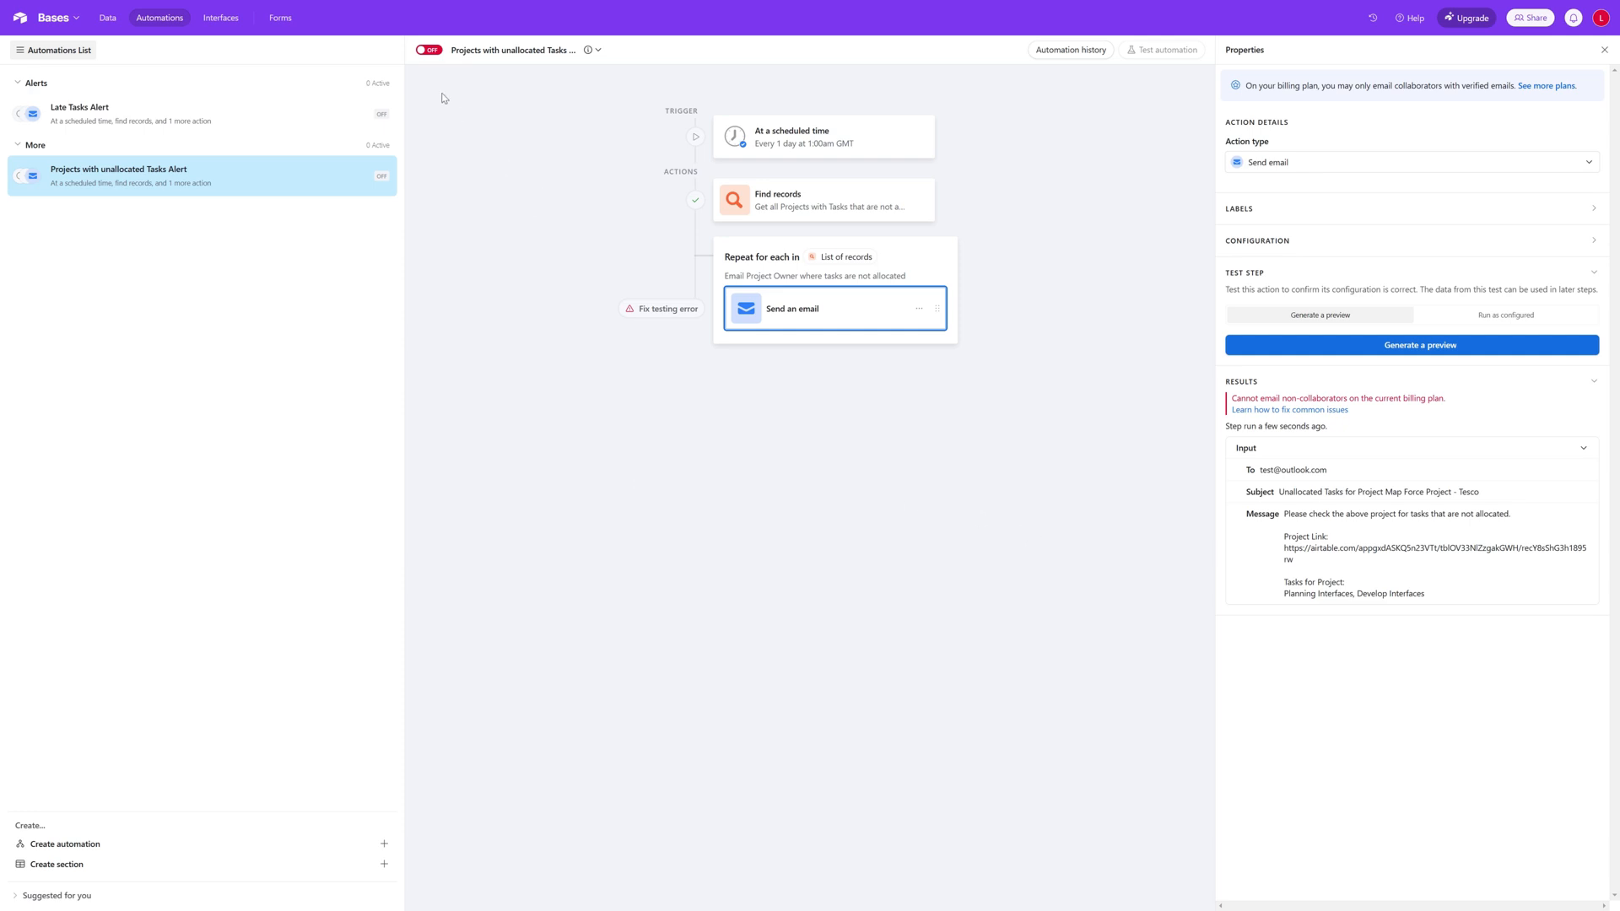
# Step: Switch the Projects with unallocated Tasks Alert automation on and back off, and move it into the Alerts section
pyautogui.click(428, 51)
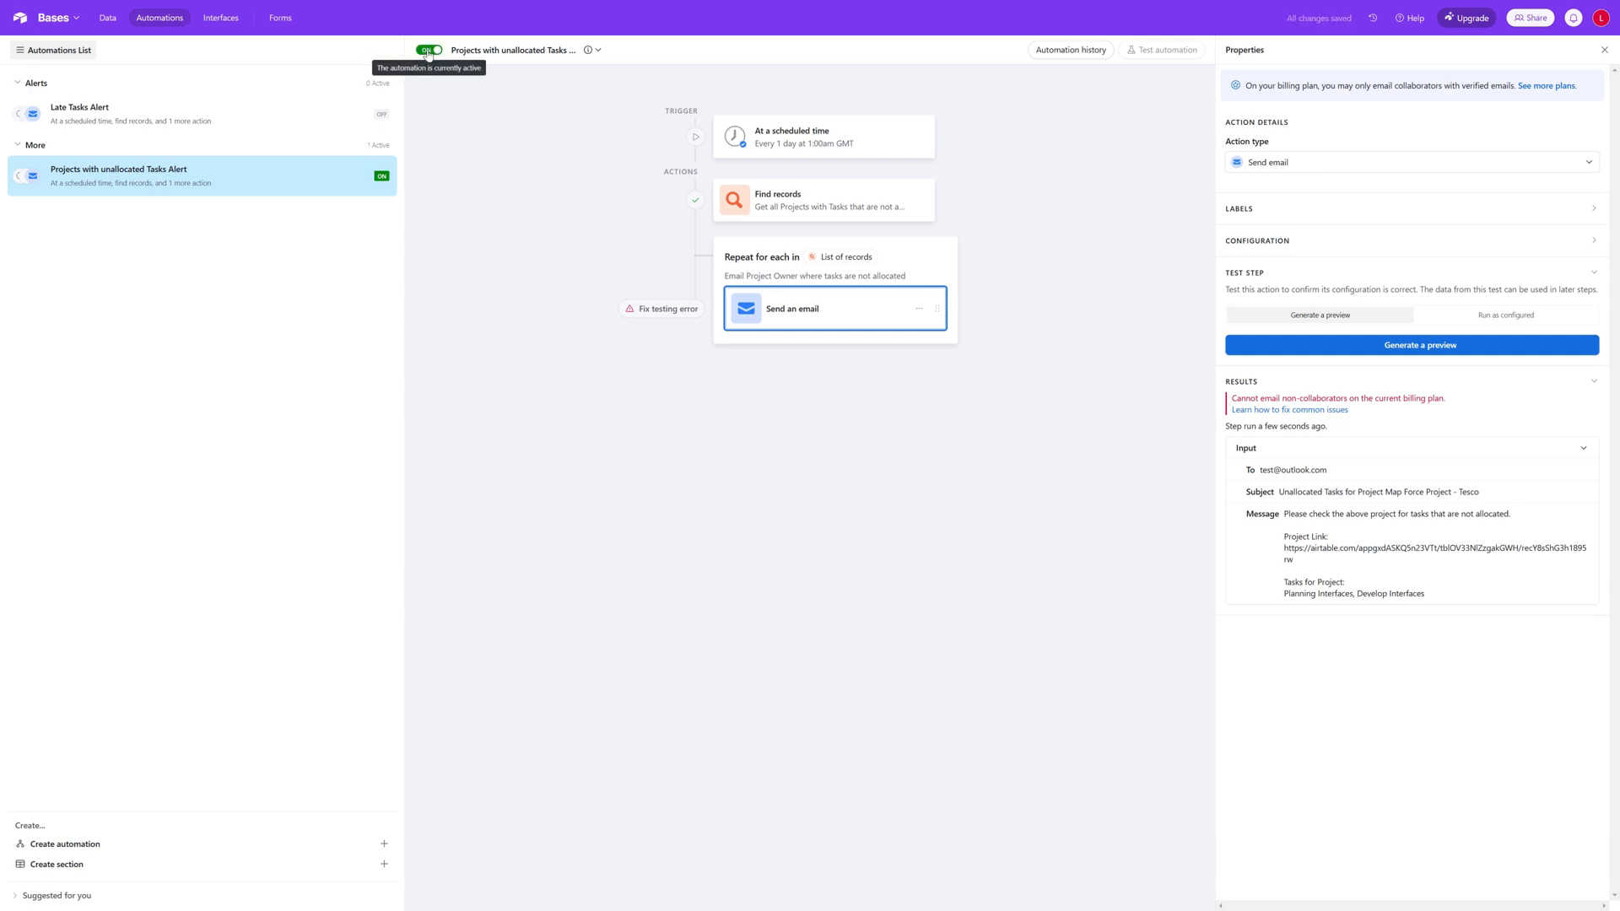
pyautogui.click(428, 52)
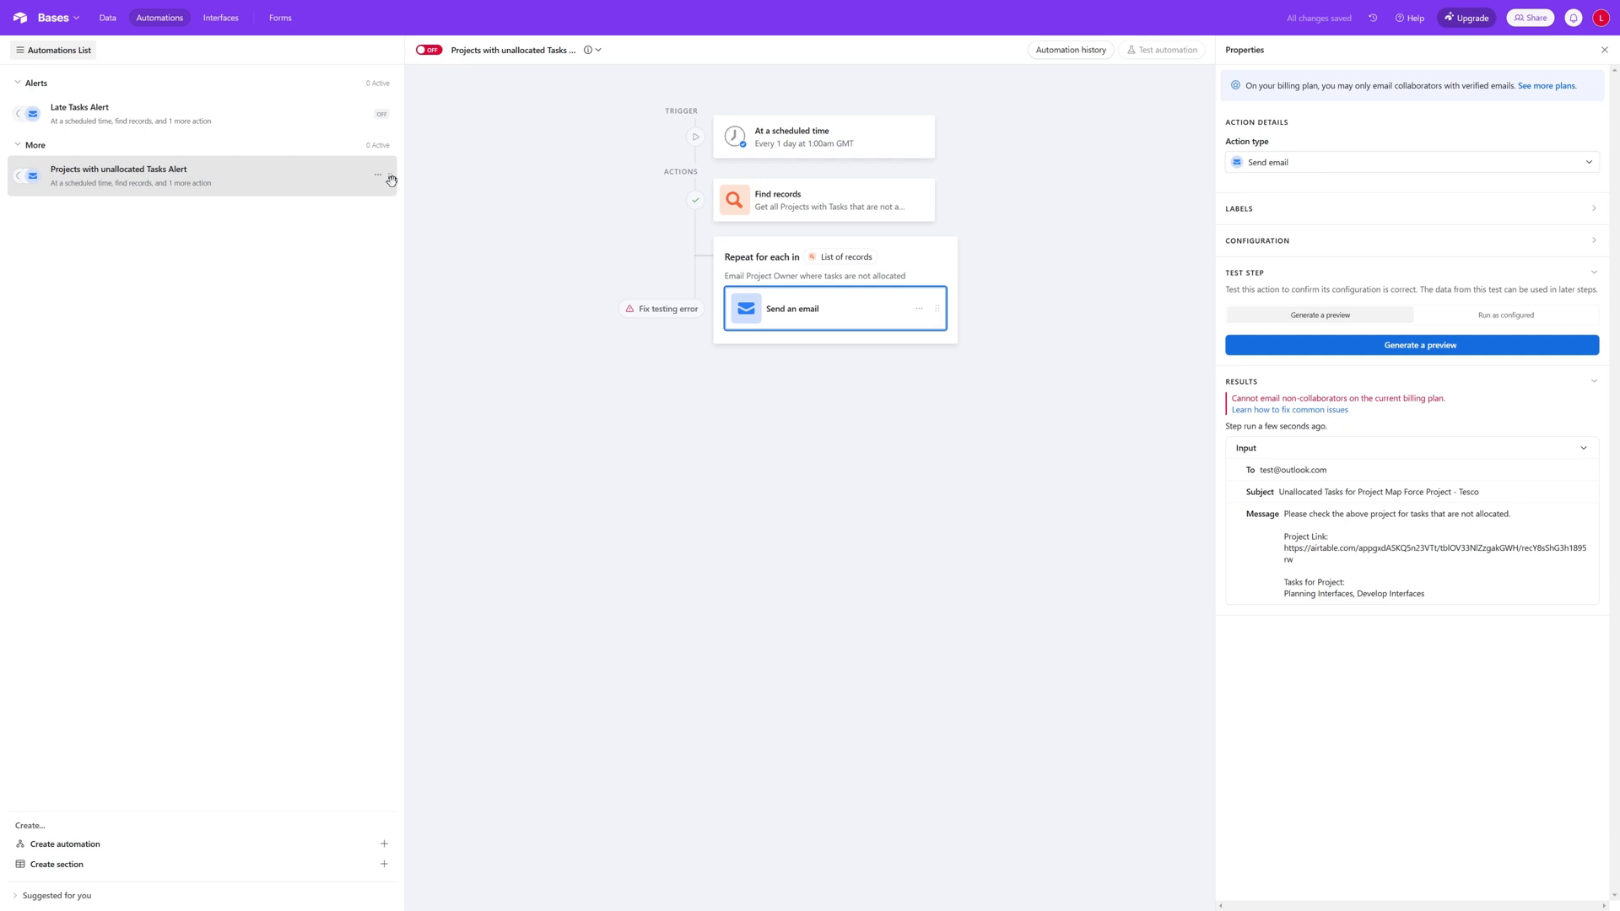
pyautogui.moveTo(392, 181); pyautogui.dragTo(387, 114)
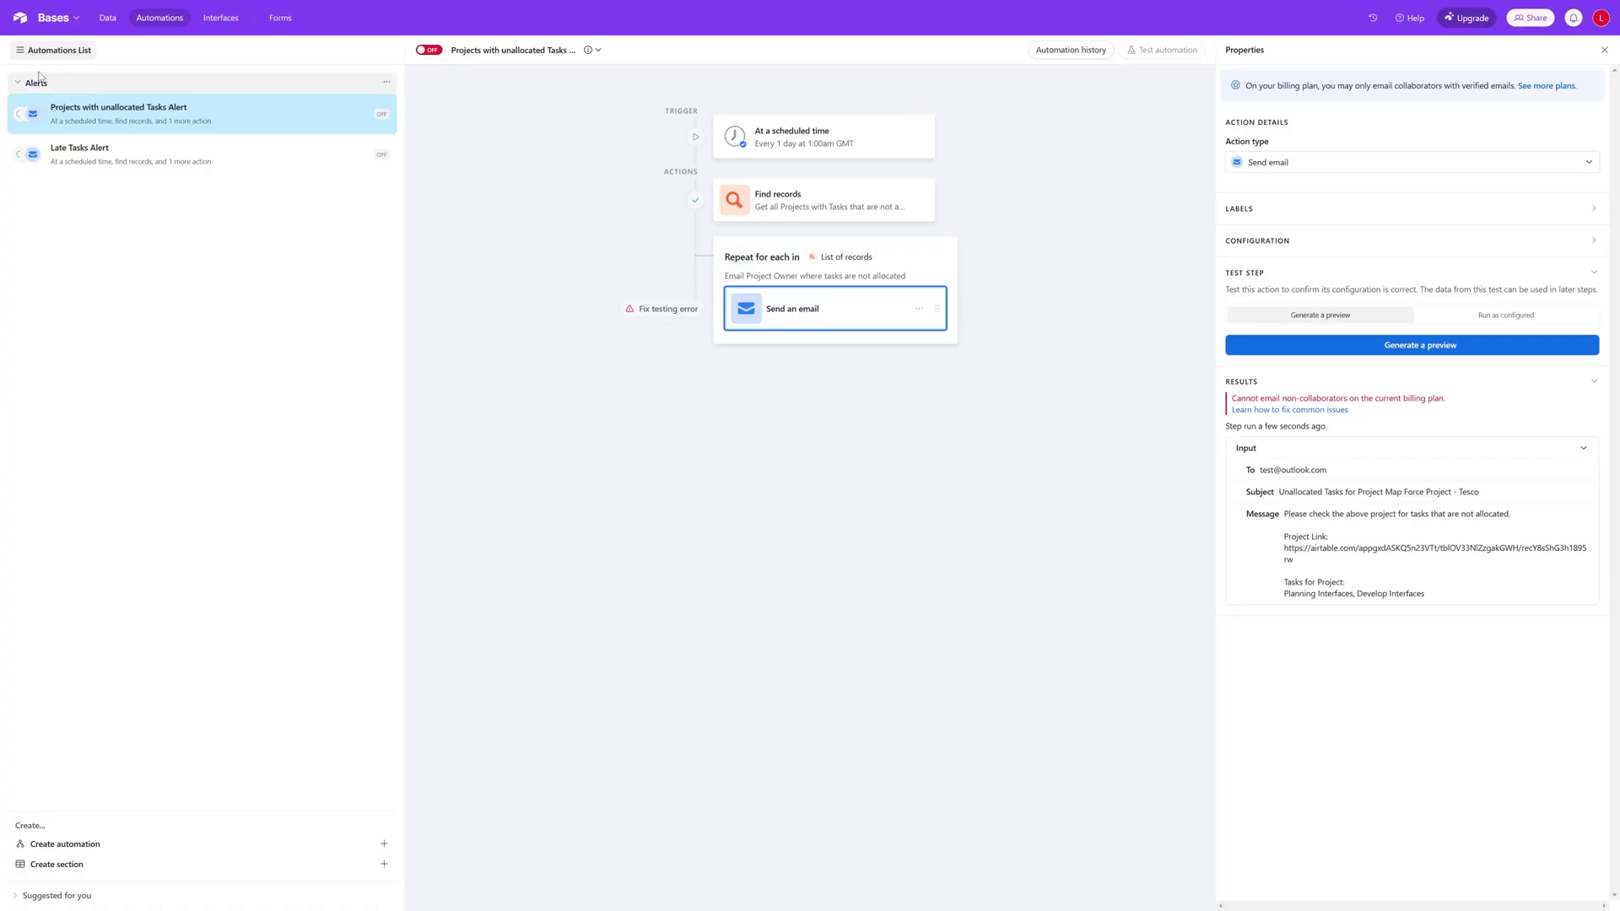
# Step: Create a new automation section named "Triggers", leaving the current automation switched off
pyautogui.click(384, 864)
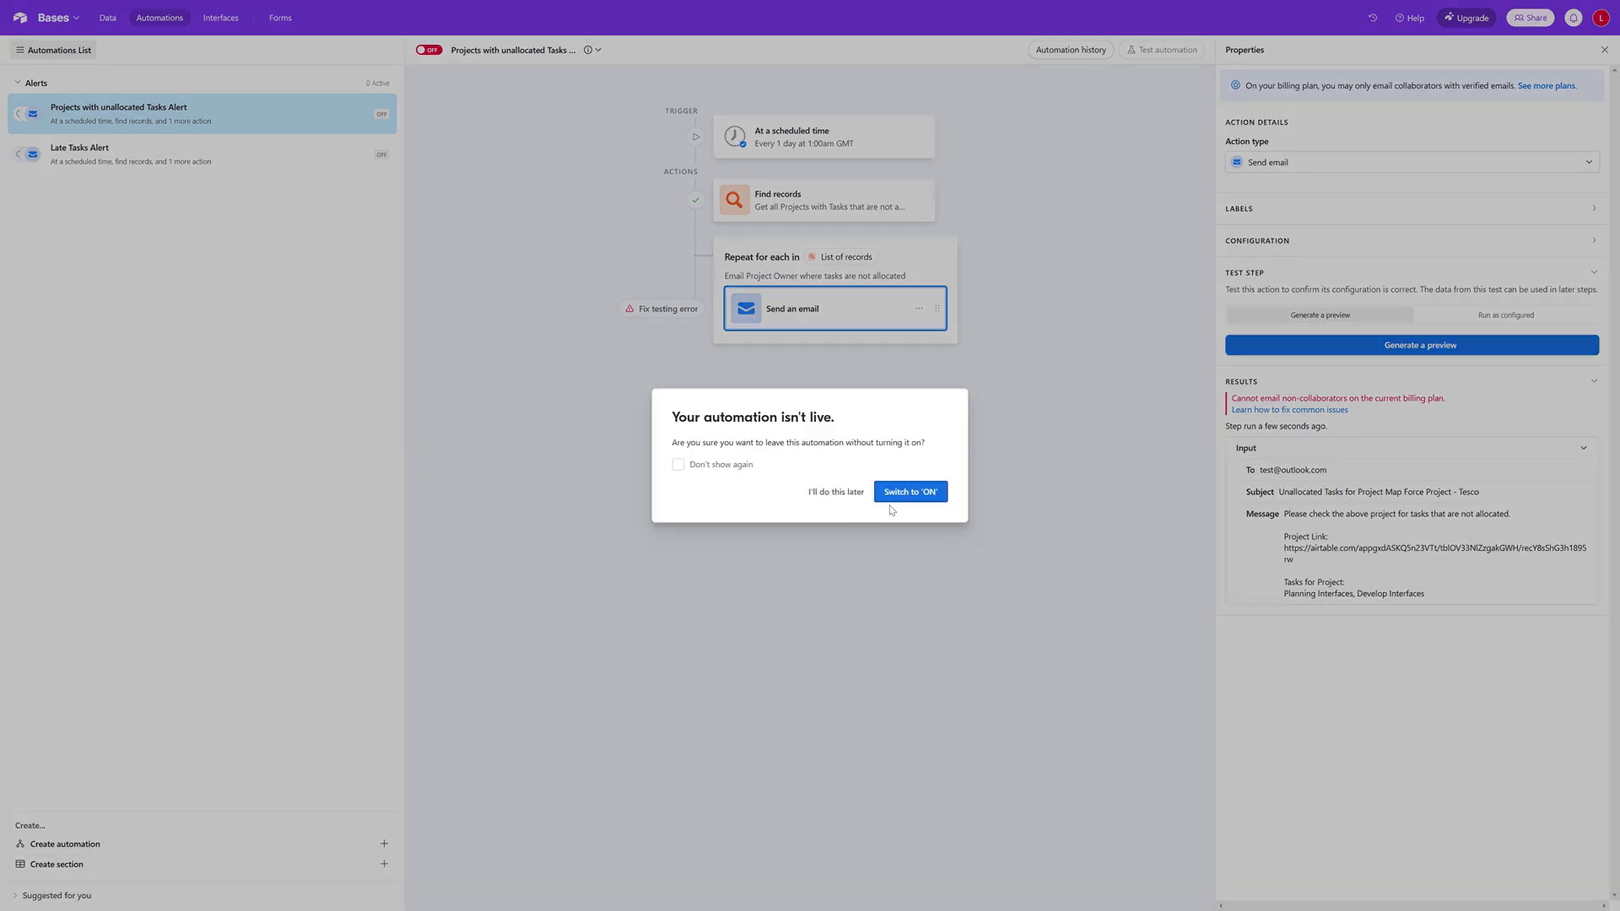
pyautogui.click(836, 493)
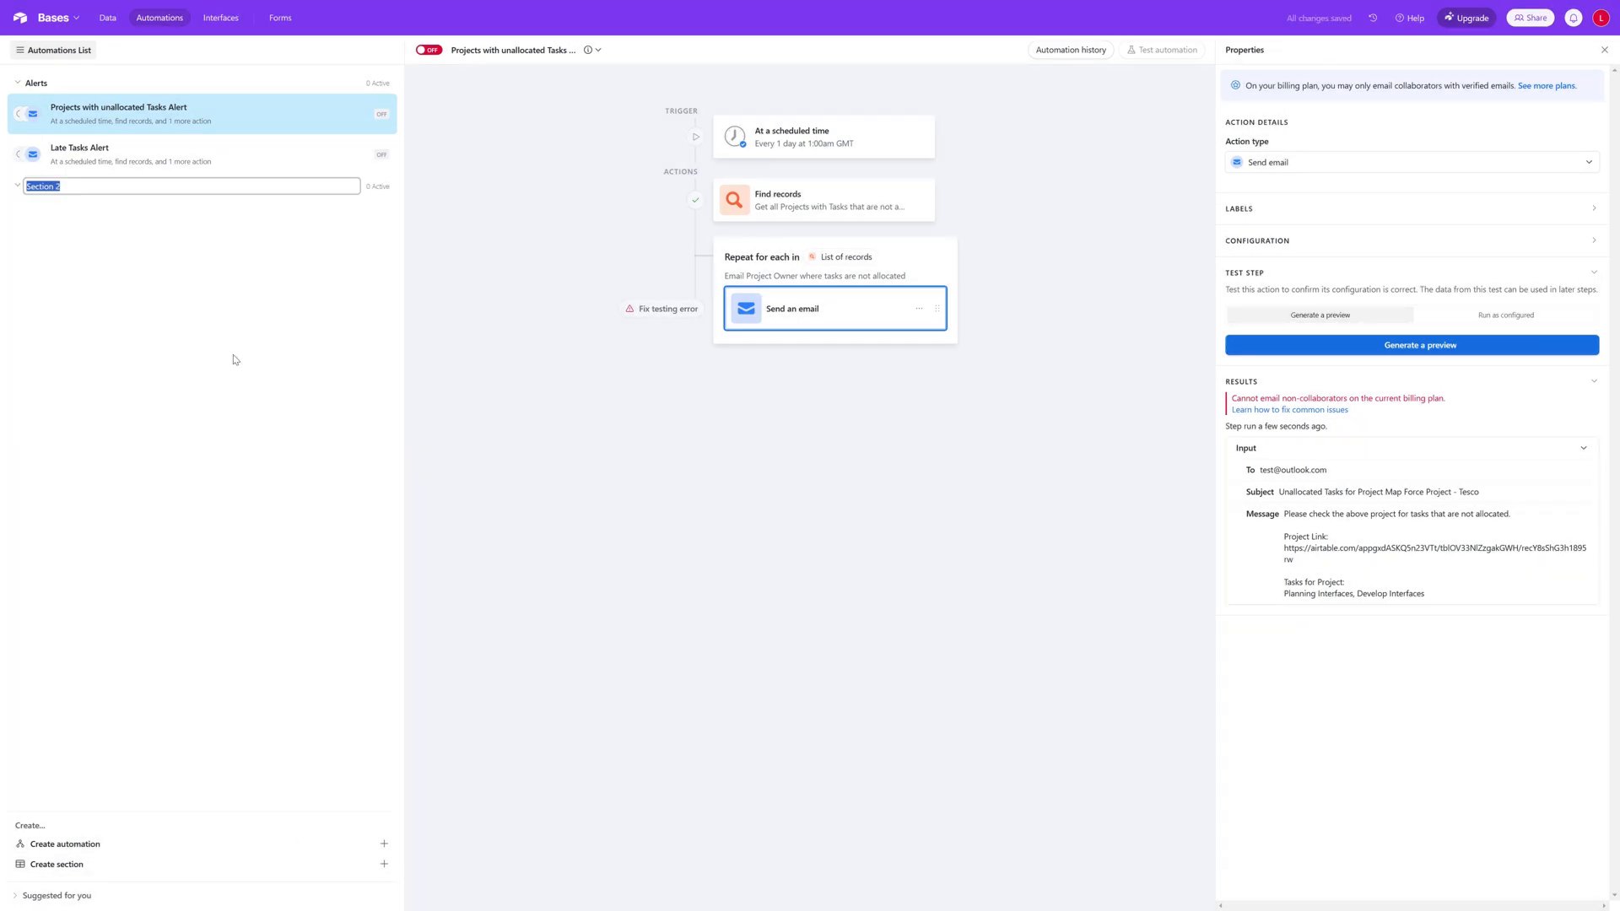
pyautogui.doubleClick(57, 187)
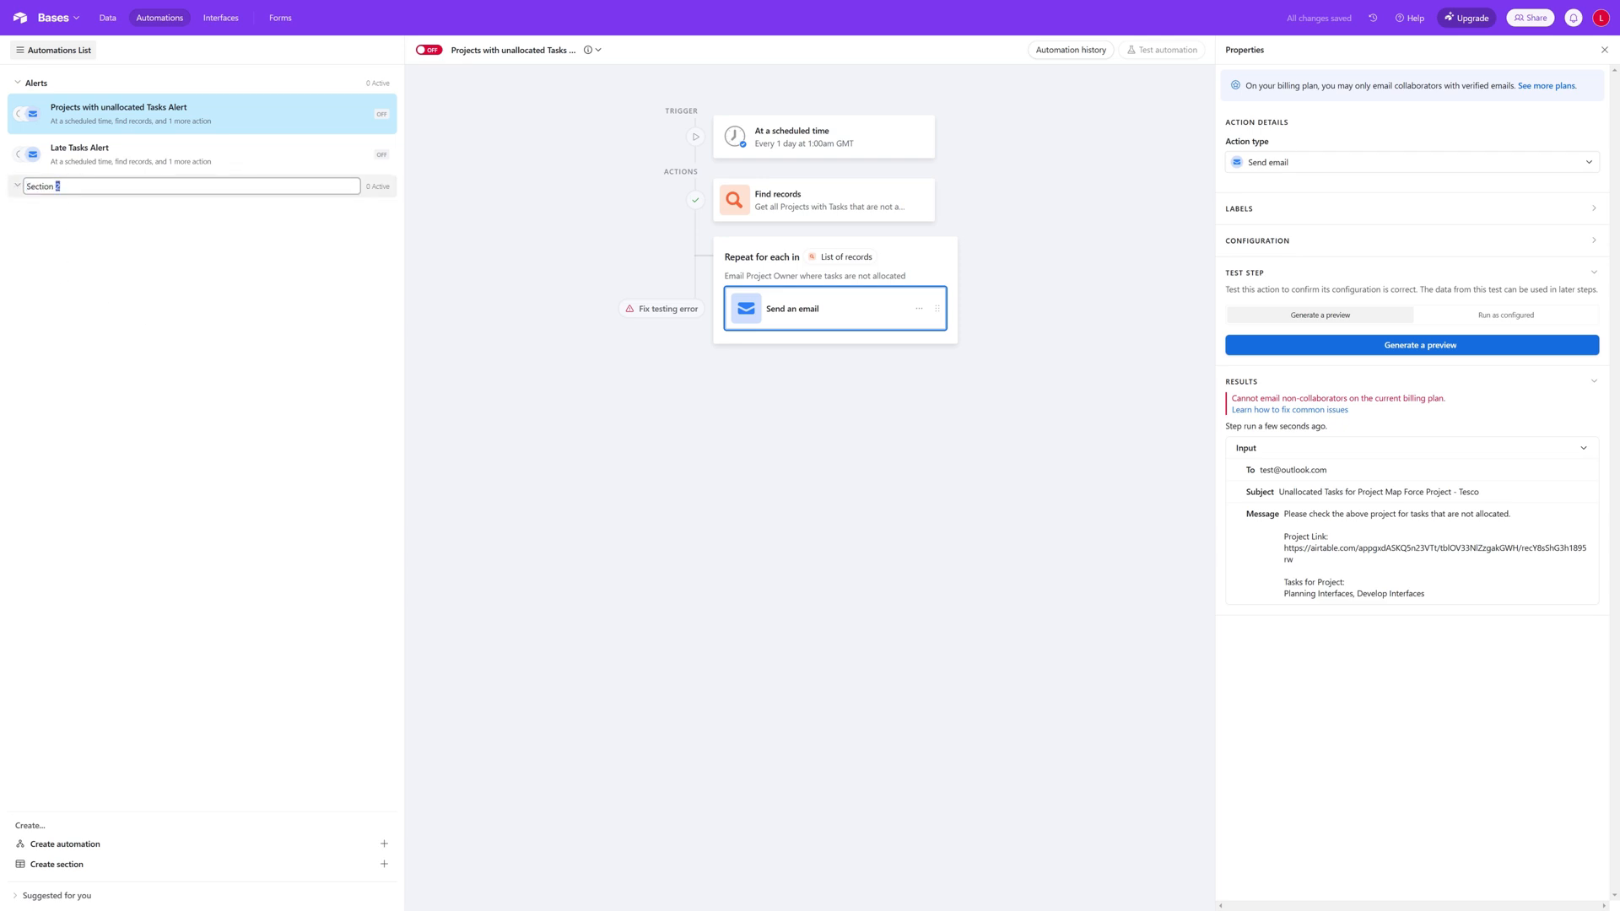
pyautogui.tripleClick(57, 187)
pyautogui.write('Triggers')
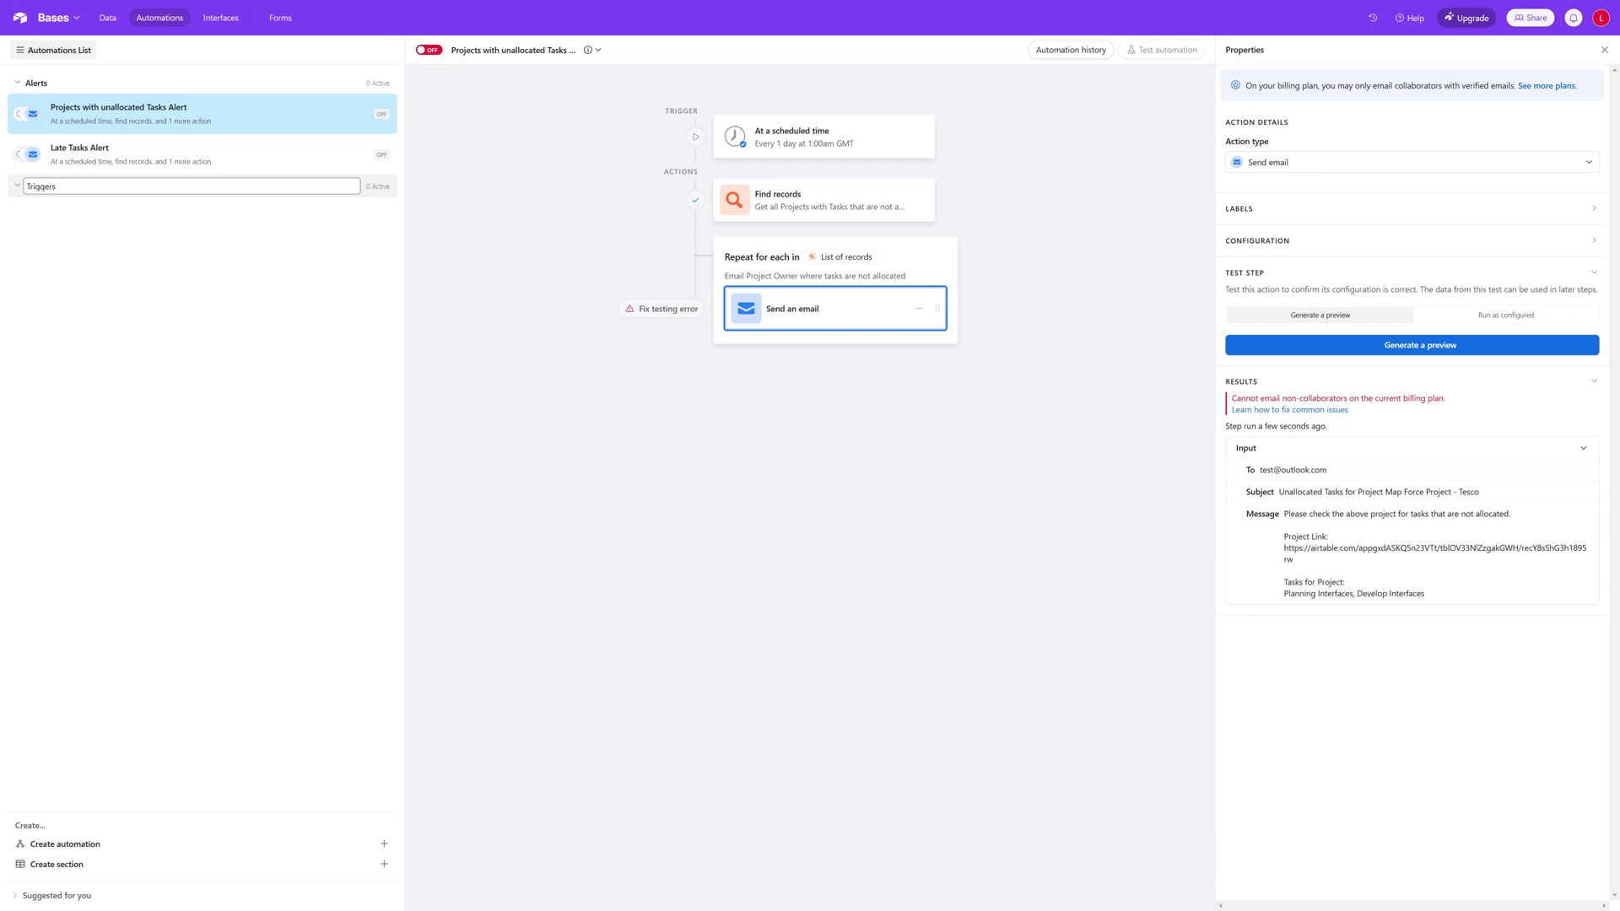
pyautogui.click(123, 254)
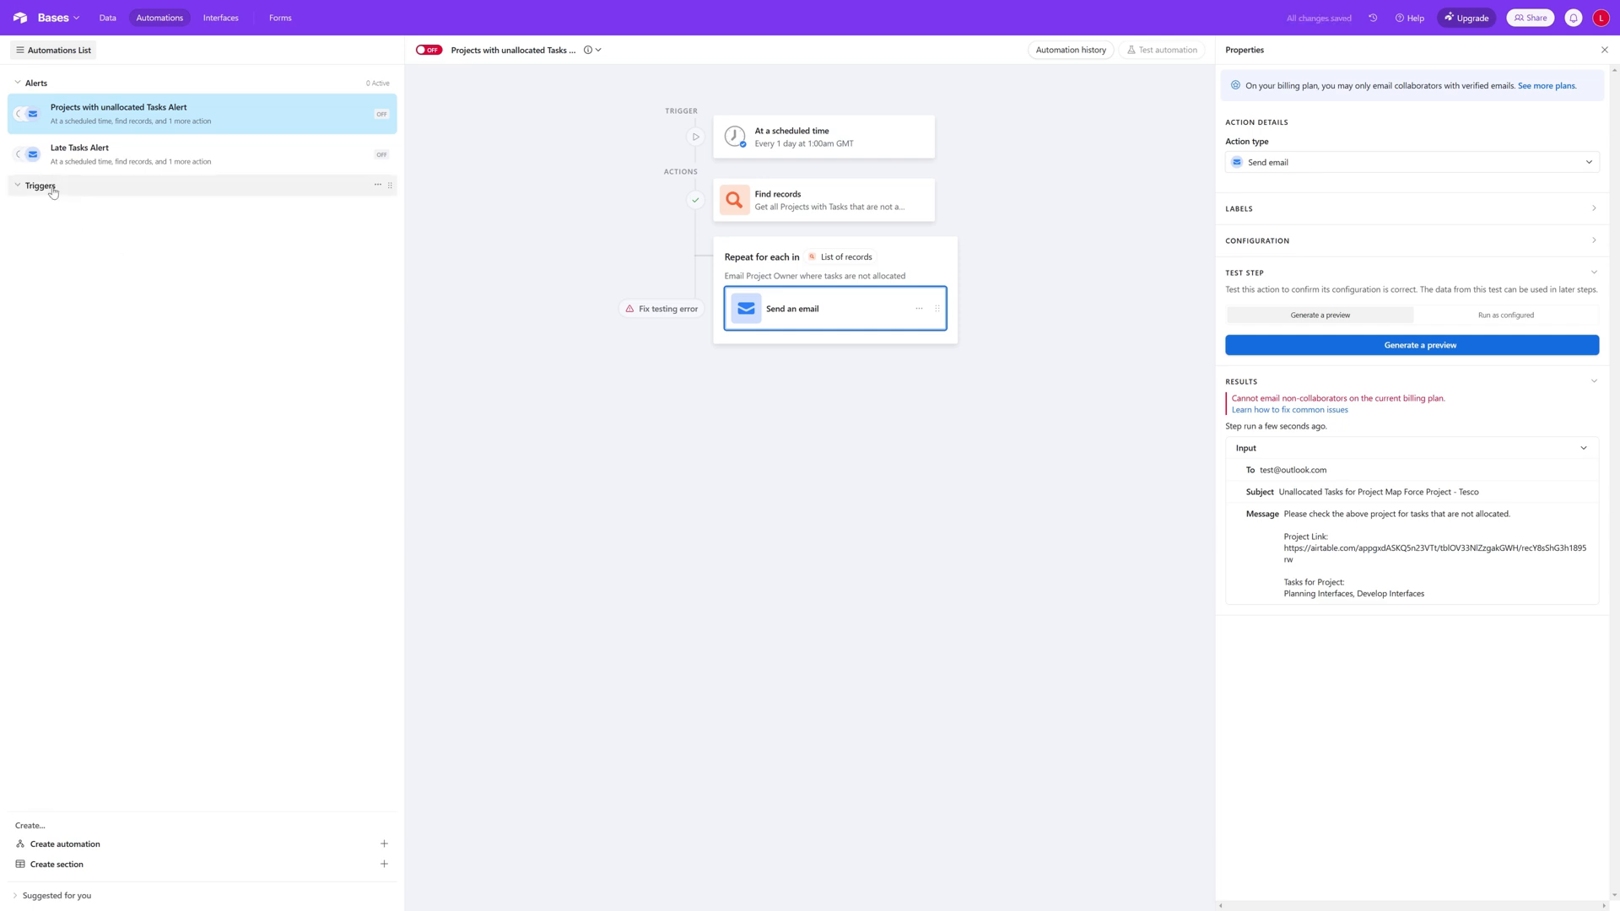
# Step: Create a new automation named "New Task Alert", leaving the previous automation switched off
pyautogui.click(112, 846)
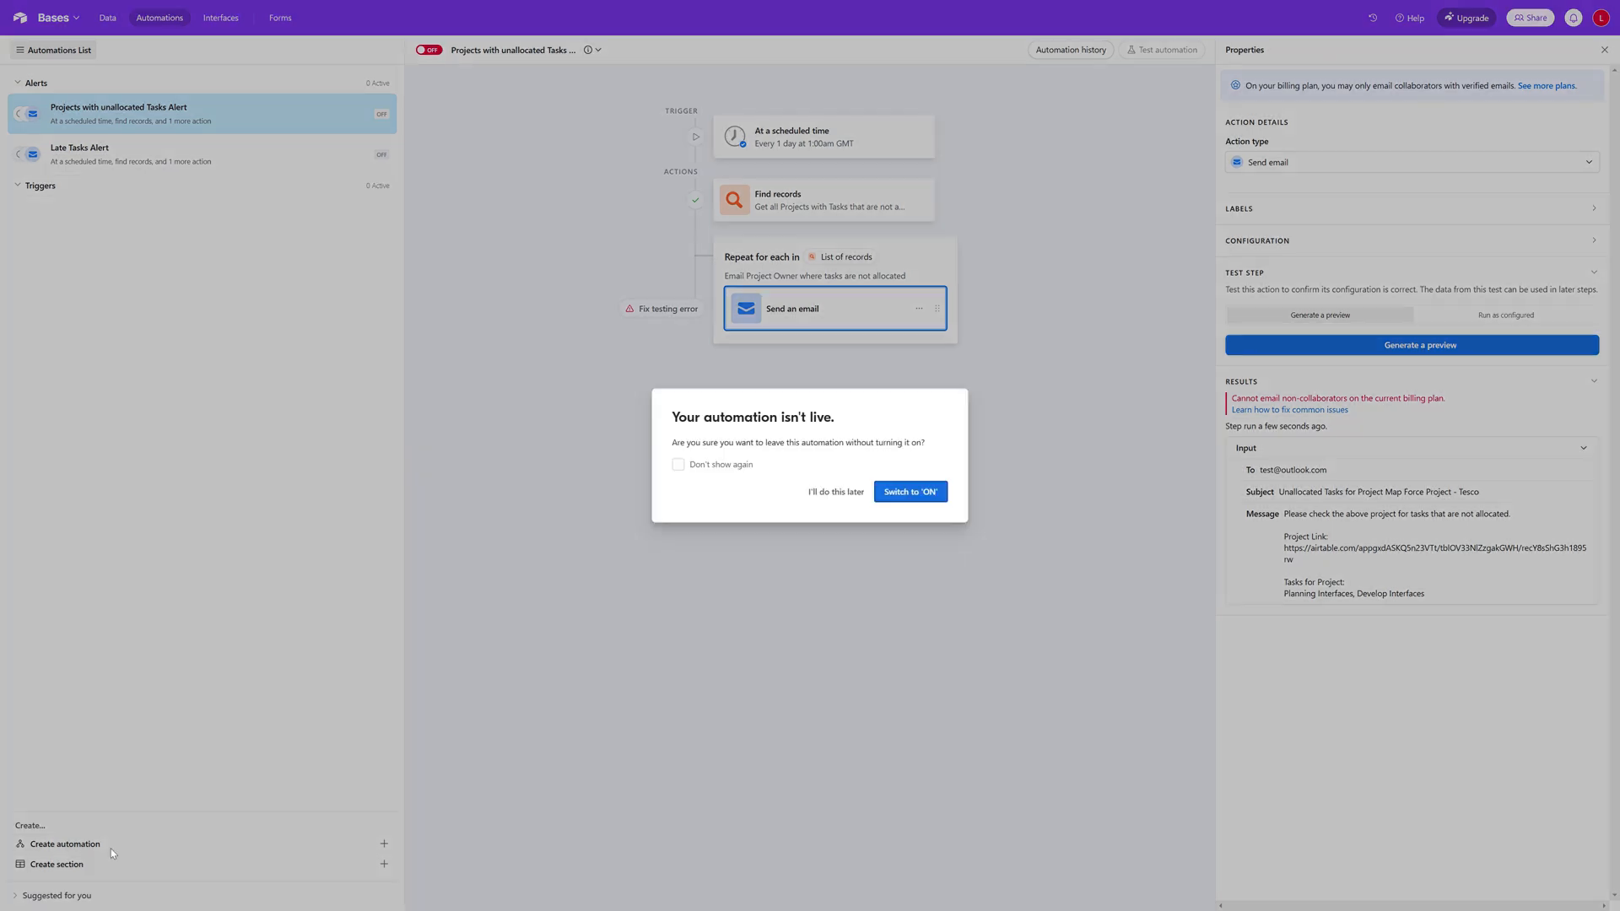
pyautogui.click(834, 492)
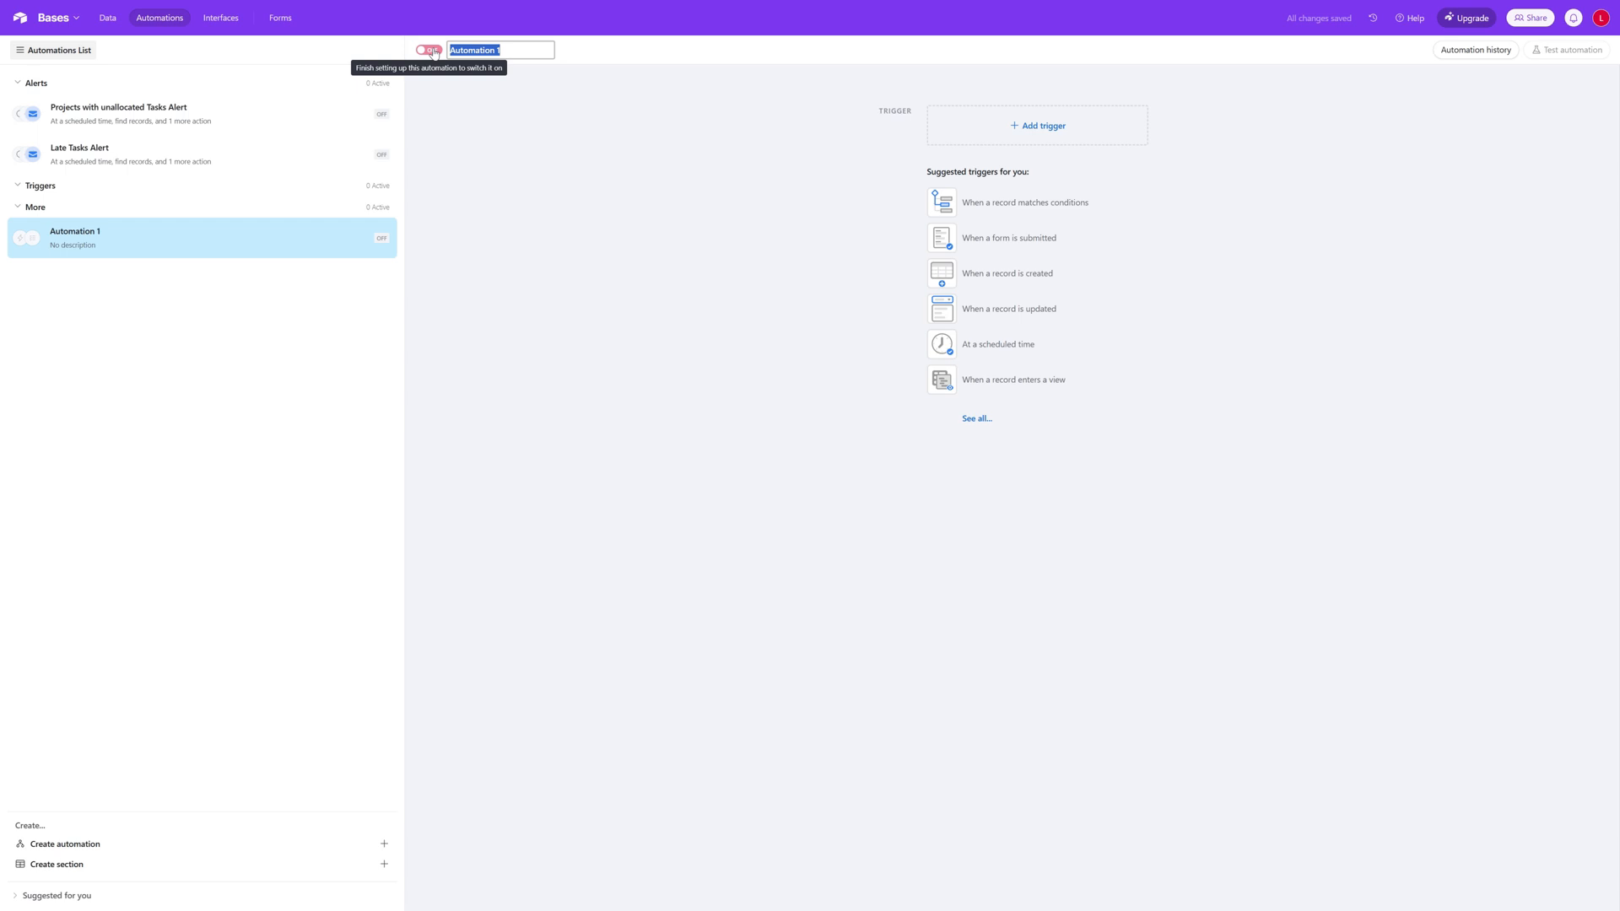
pyautogui.write('N')
pyautogui.write('Taslks')
pyautogui.write('ks')
pyautogui.write('Alert')
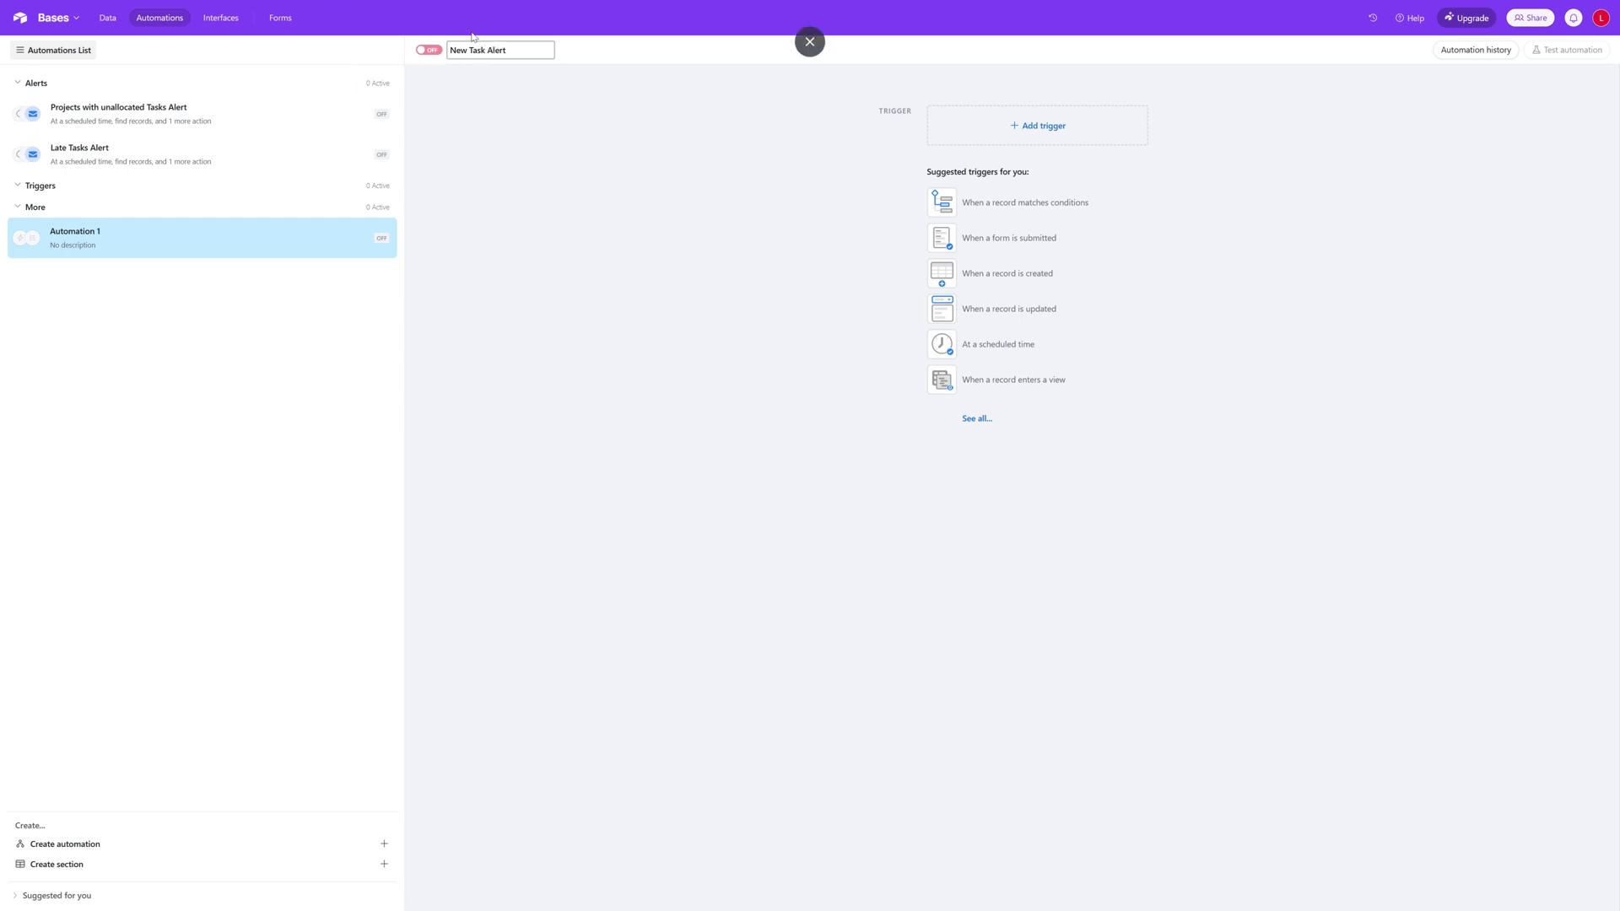
pyautogui.click(607, 195)
# Step: Open the trigger choices for the New Task Alert automation
pyautogui.click(1060, 131)
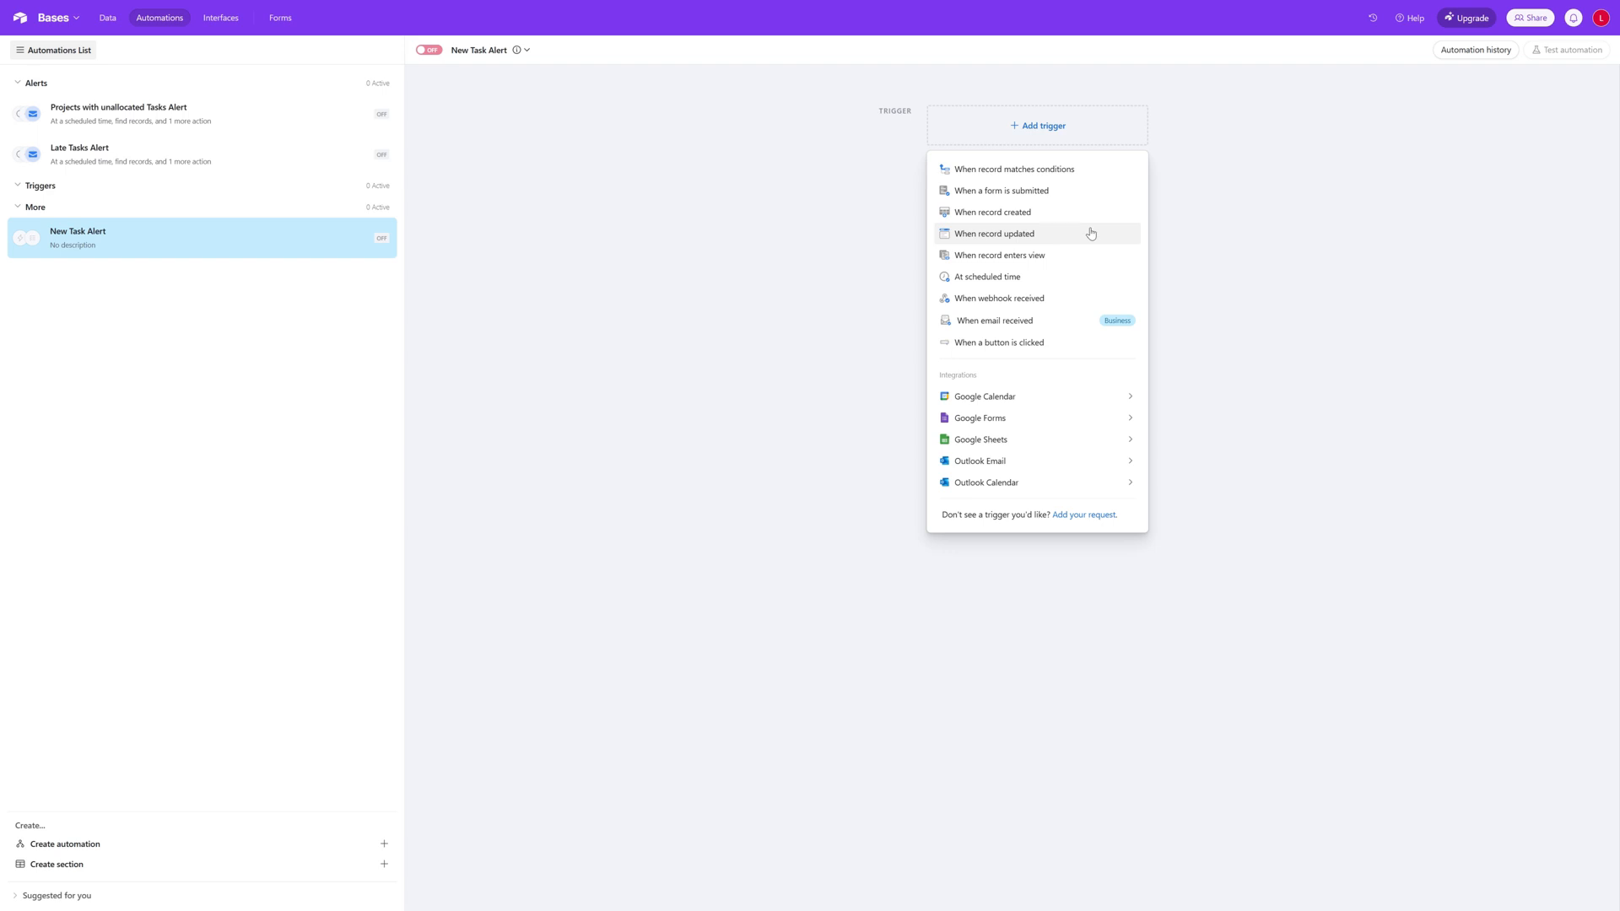
pyautogui.moveTo(1028, 429)
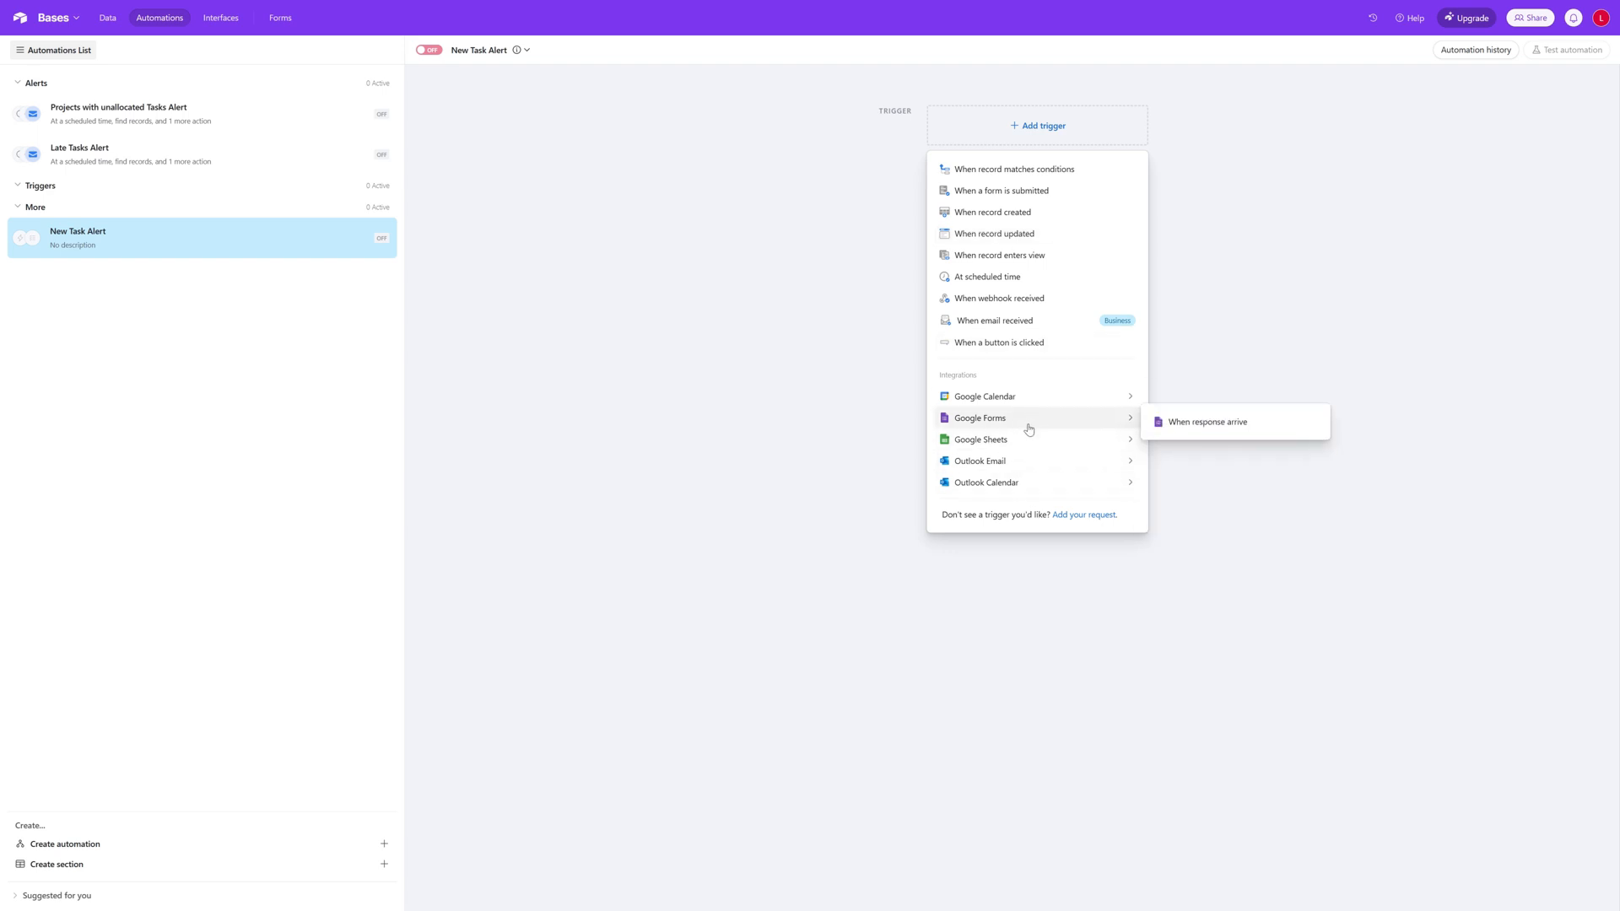
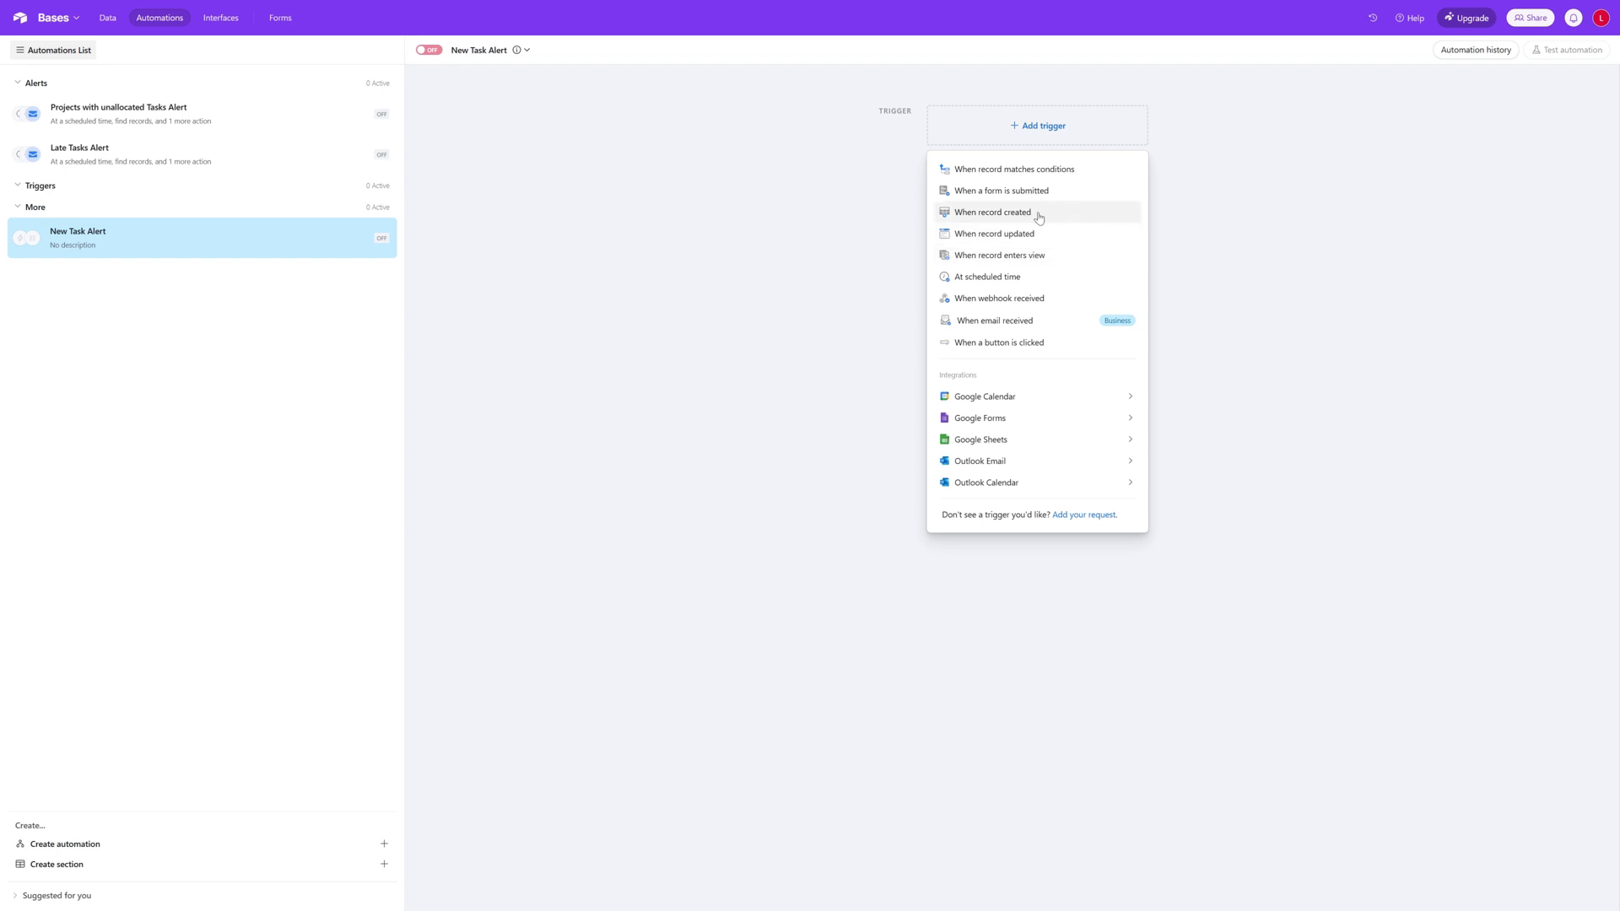
# Step: Set the New Task Alert automation to trigger when a record is created in the Task table
pyautogui.click(1053, 220)
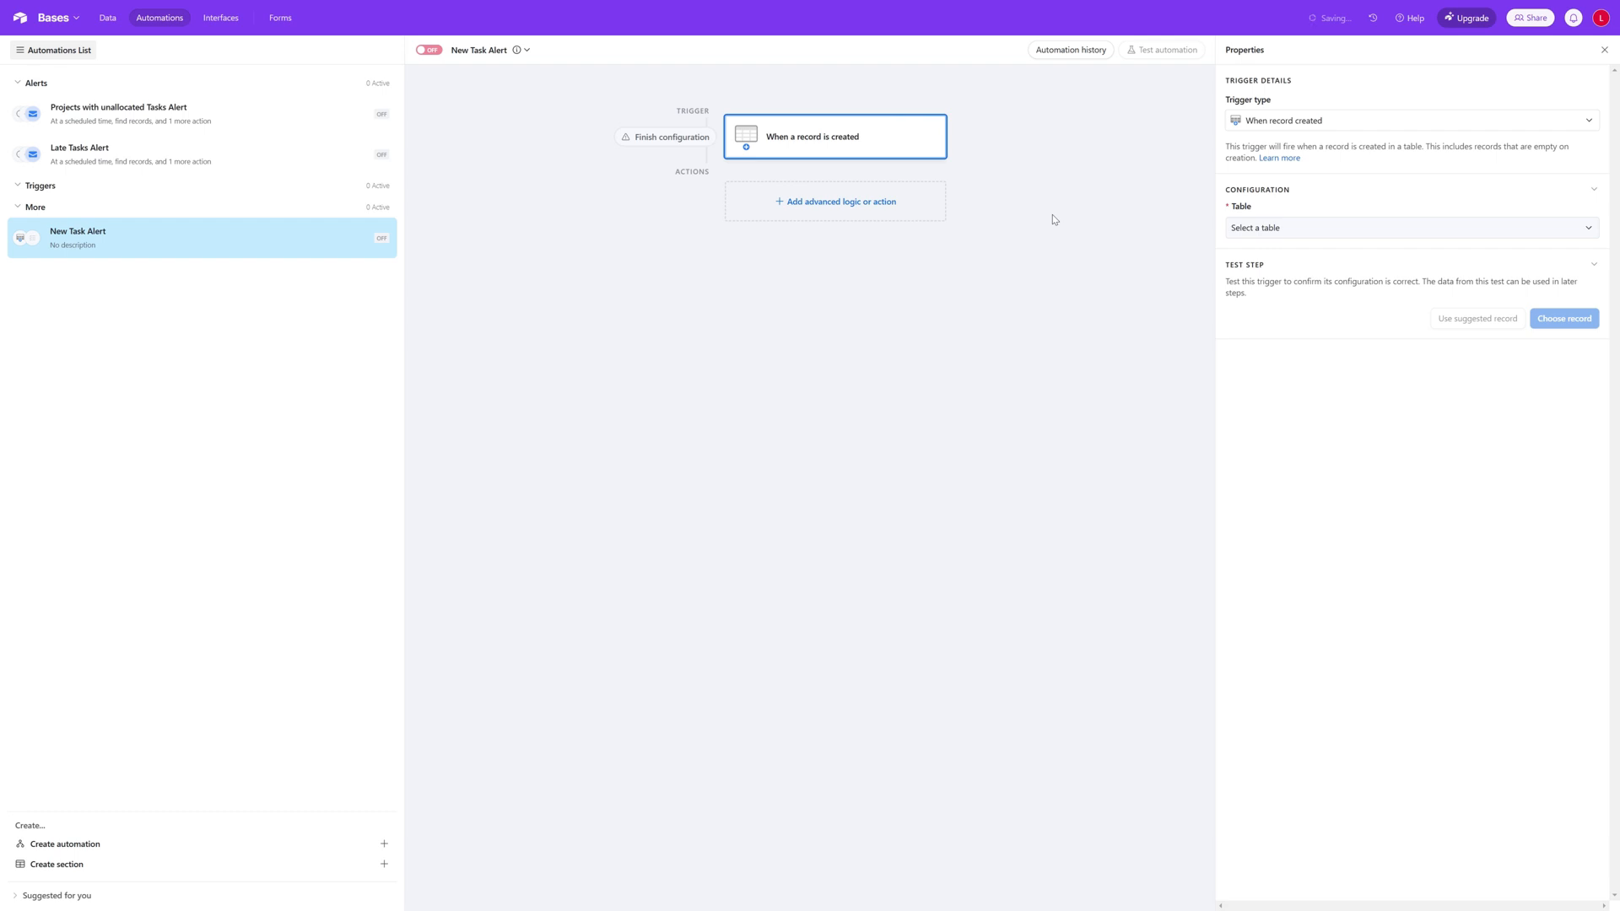
pyautogui.click(1302, 228)
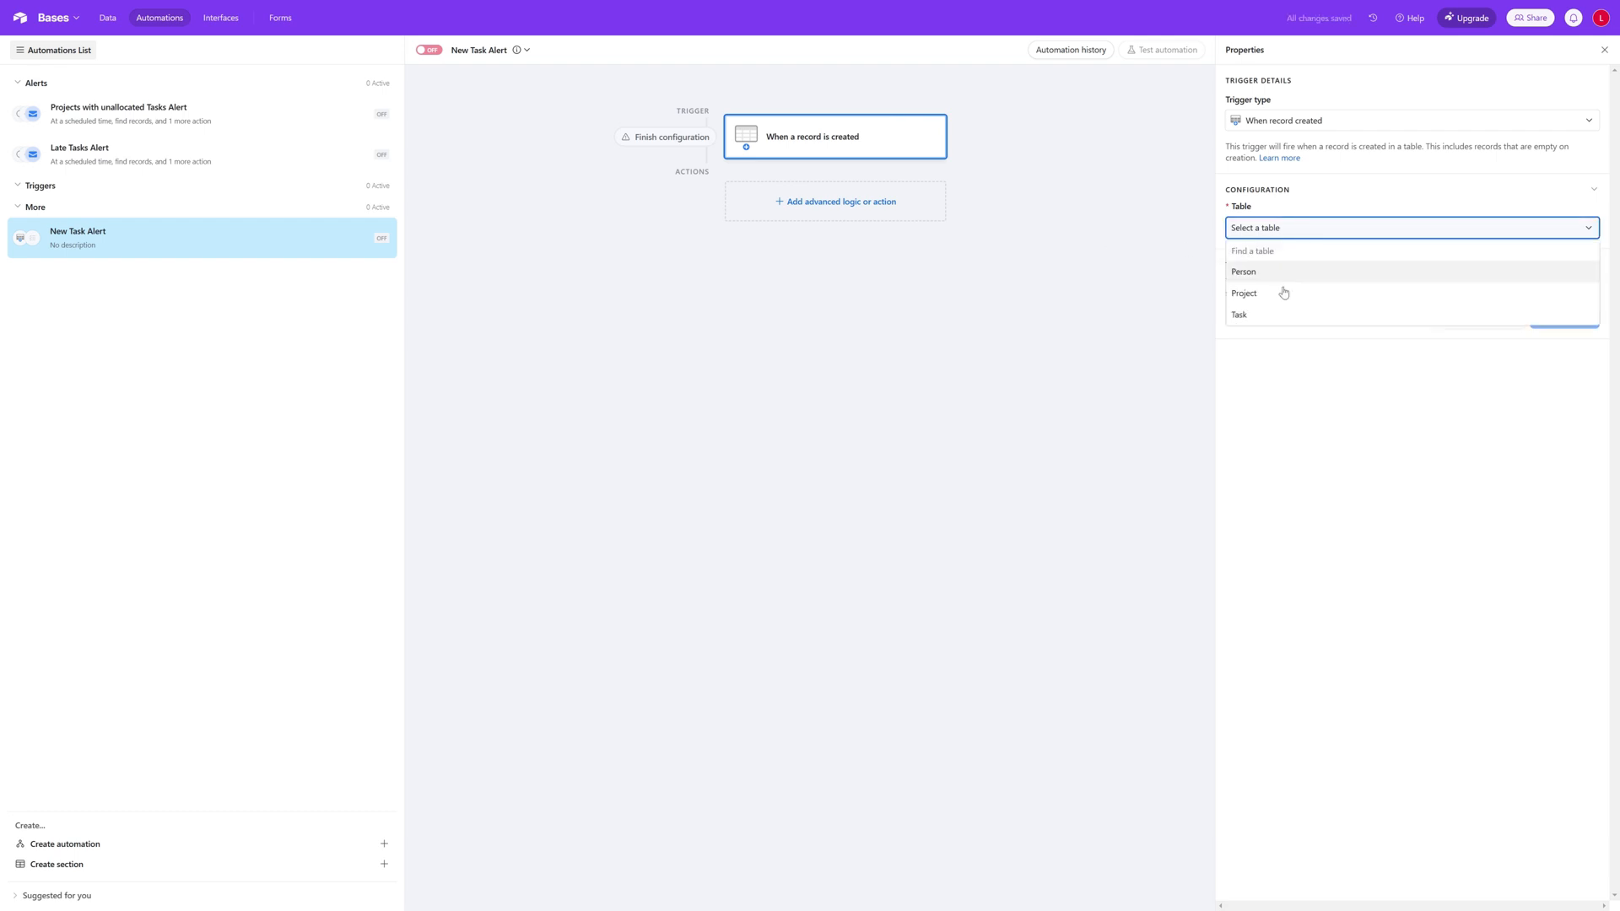
pyautogui.click(1272, 318)
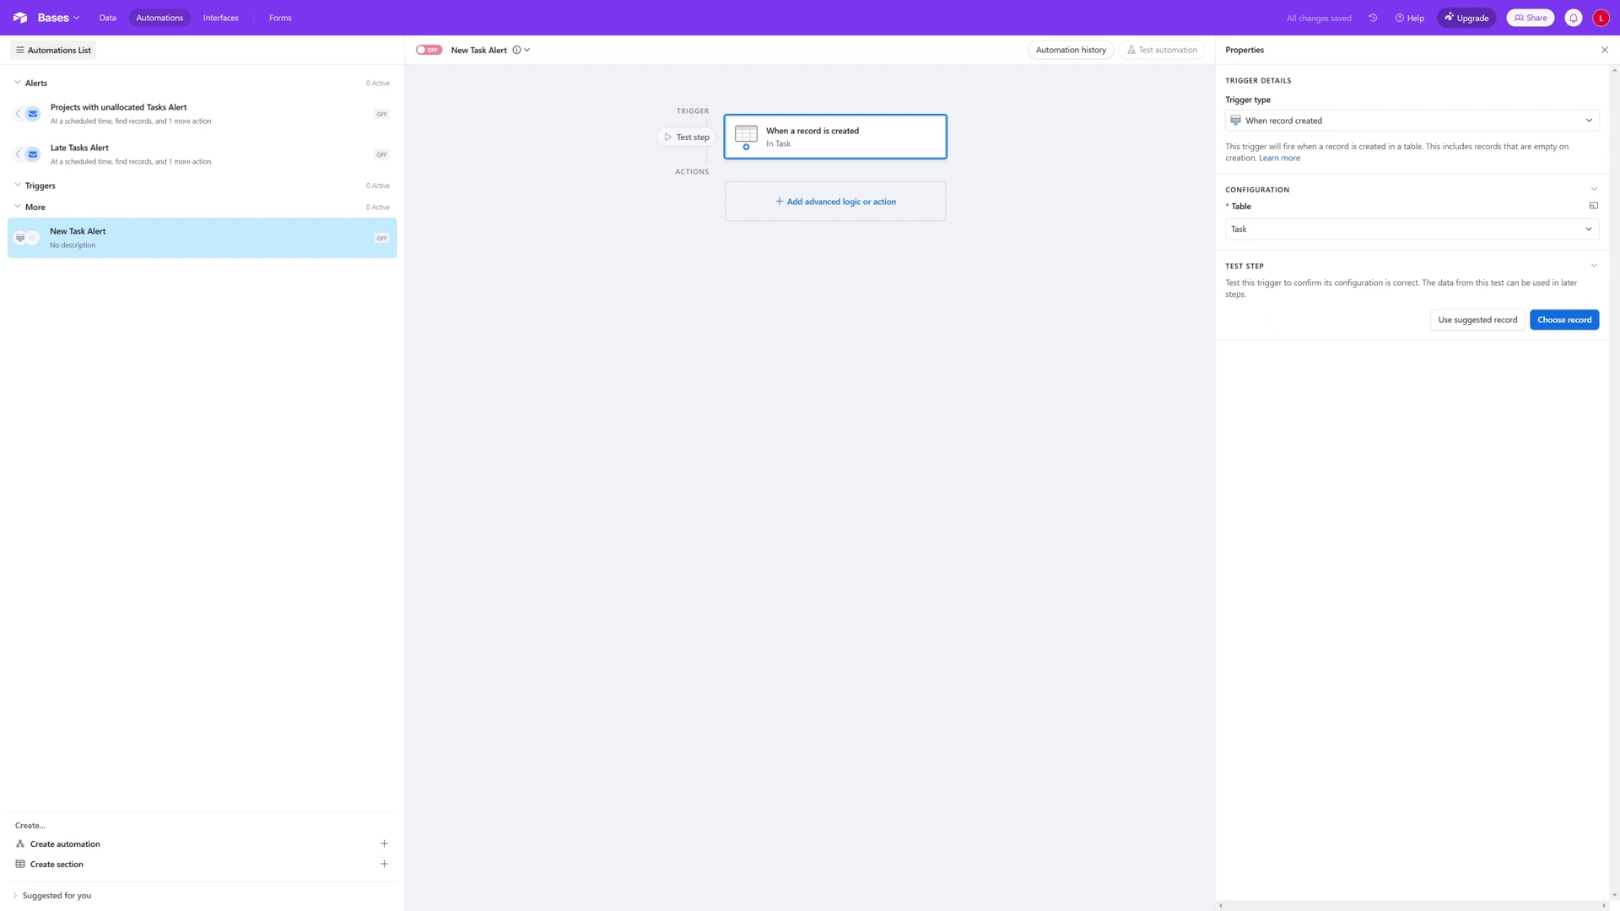
# Step: Add a Send email action to the automation and describe it as "New Task Alert"
pyautogui.click(842, 208)
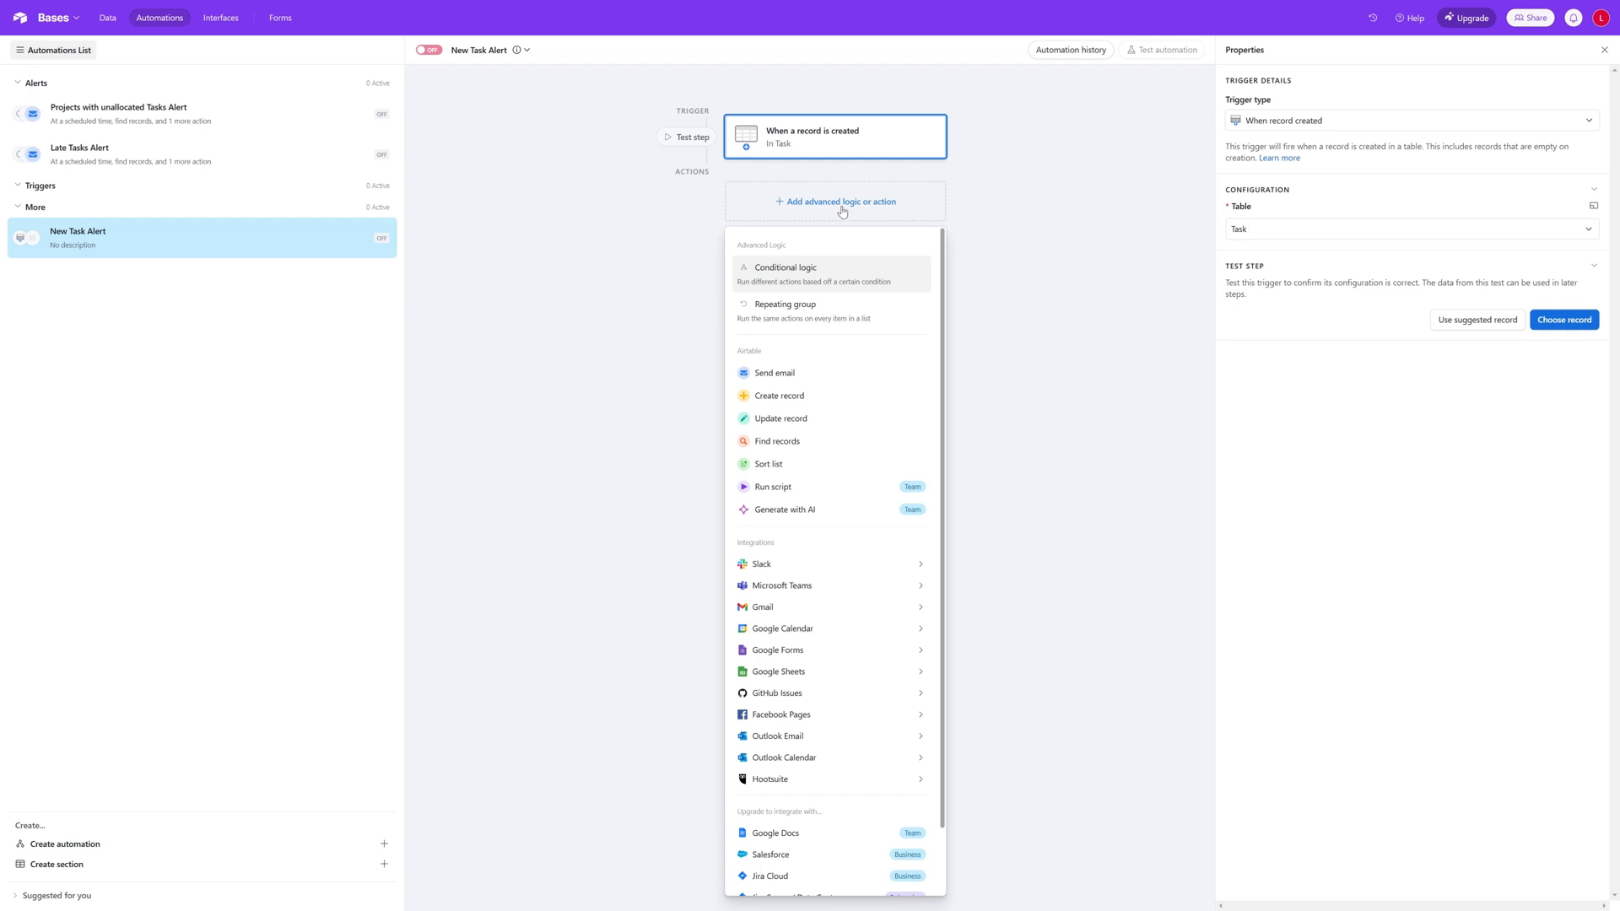
pyautogui.click(823, 383)
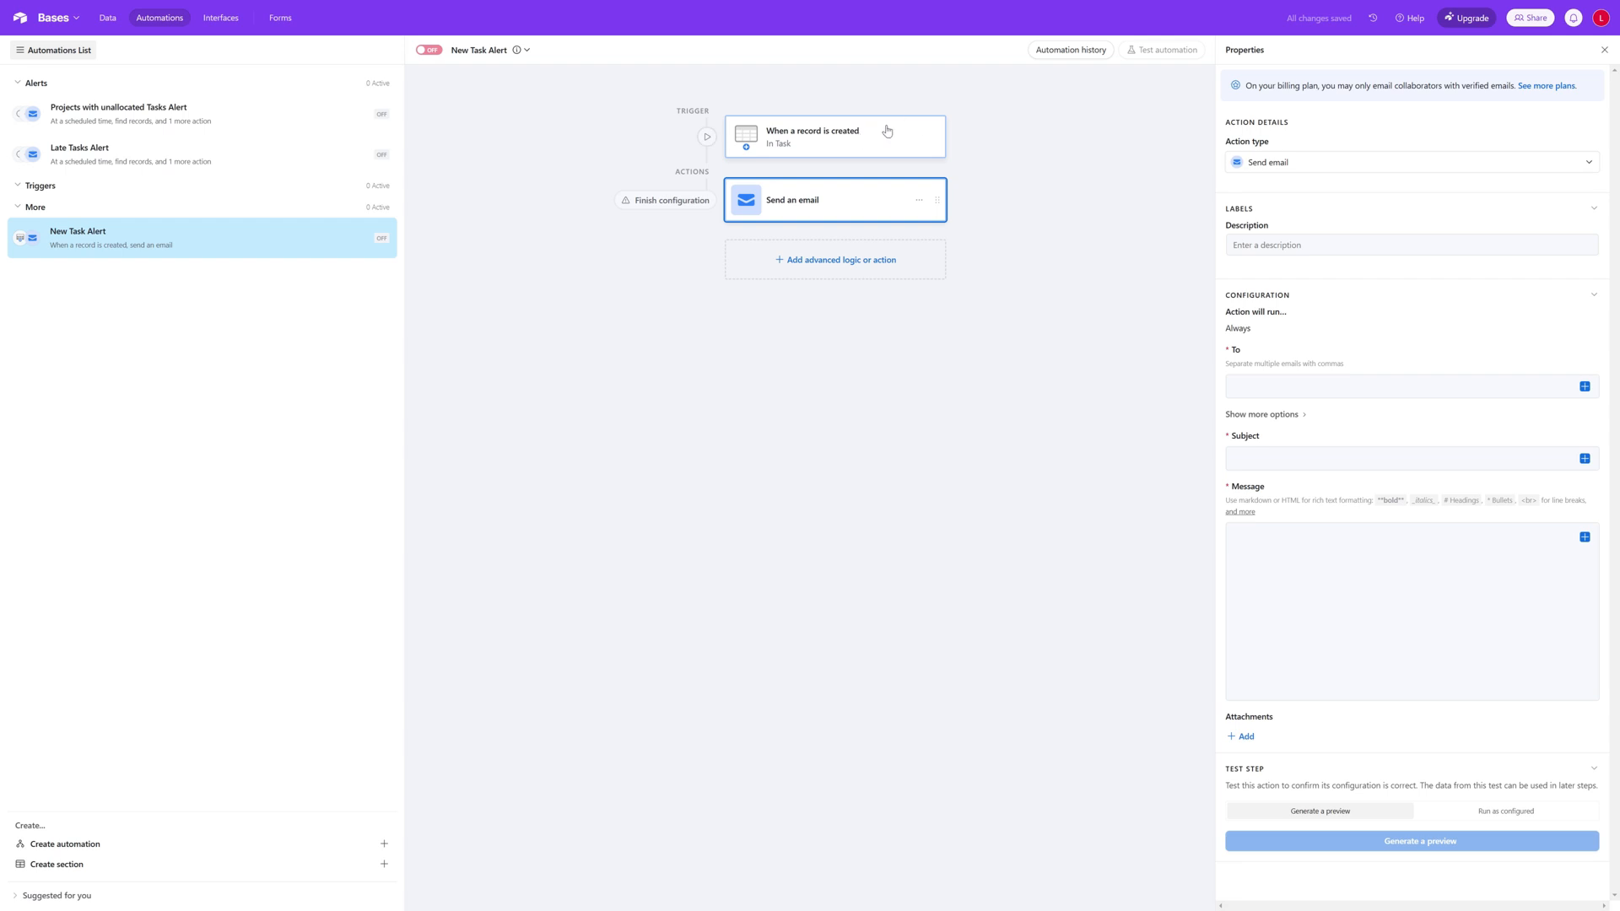
pyautogui.click(1241, 245)
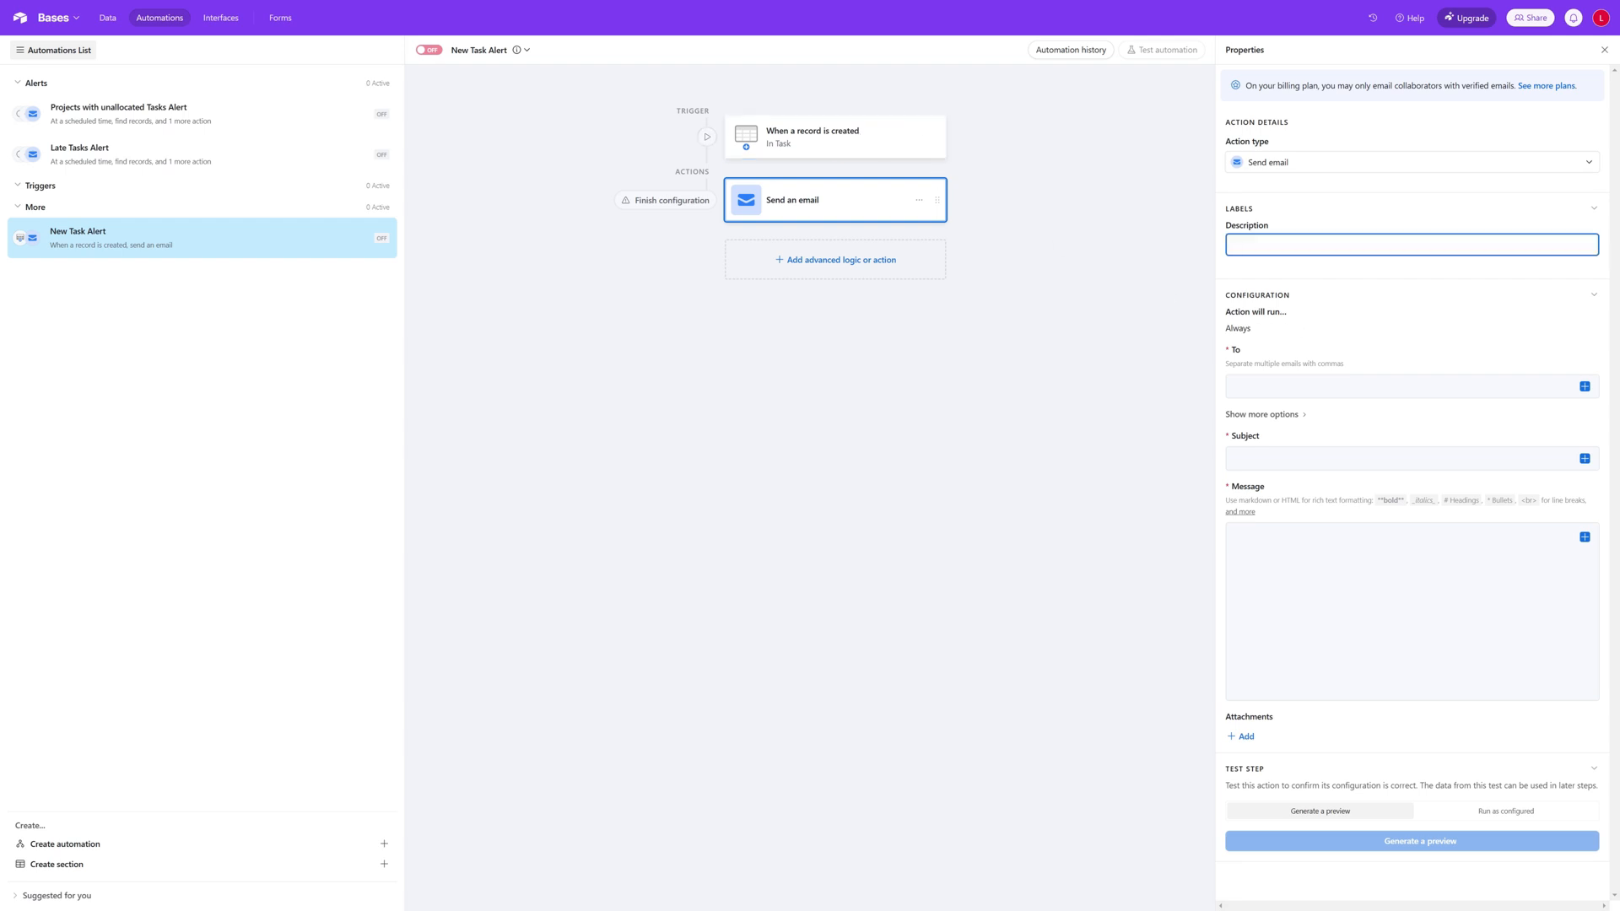
pyautogui.write('New Task Alert')
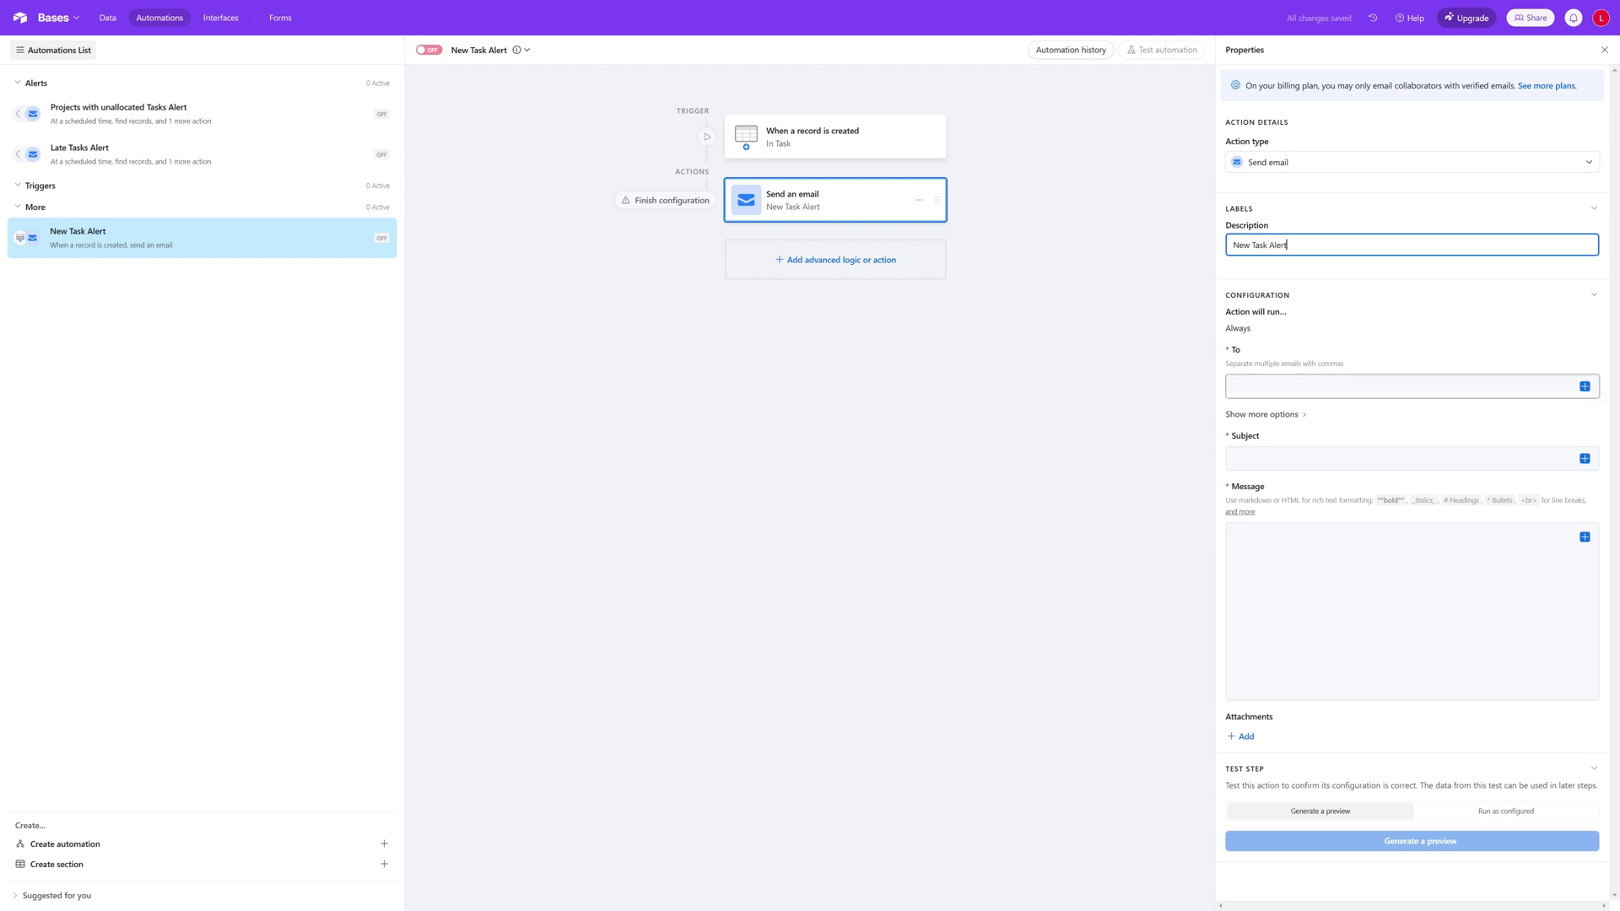
# Step: Set the email recipient to the value list of Email Address (from Assign Resource) from the triggering record
pyautogui.click(1585, 387)
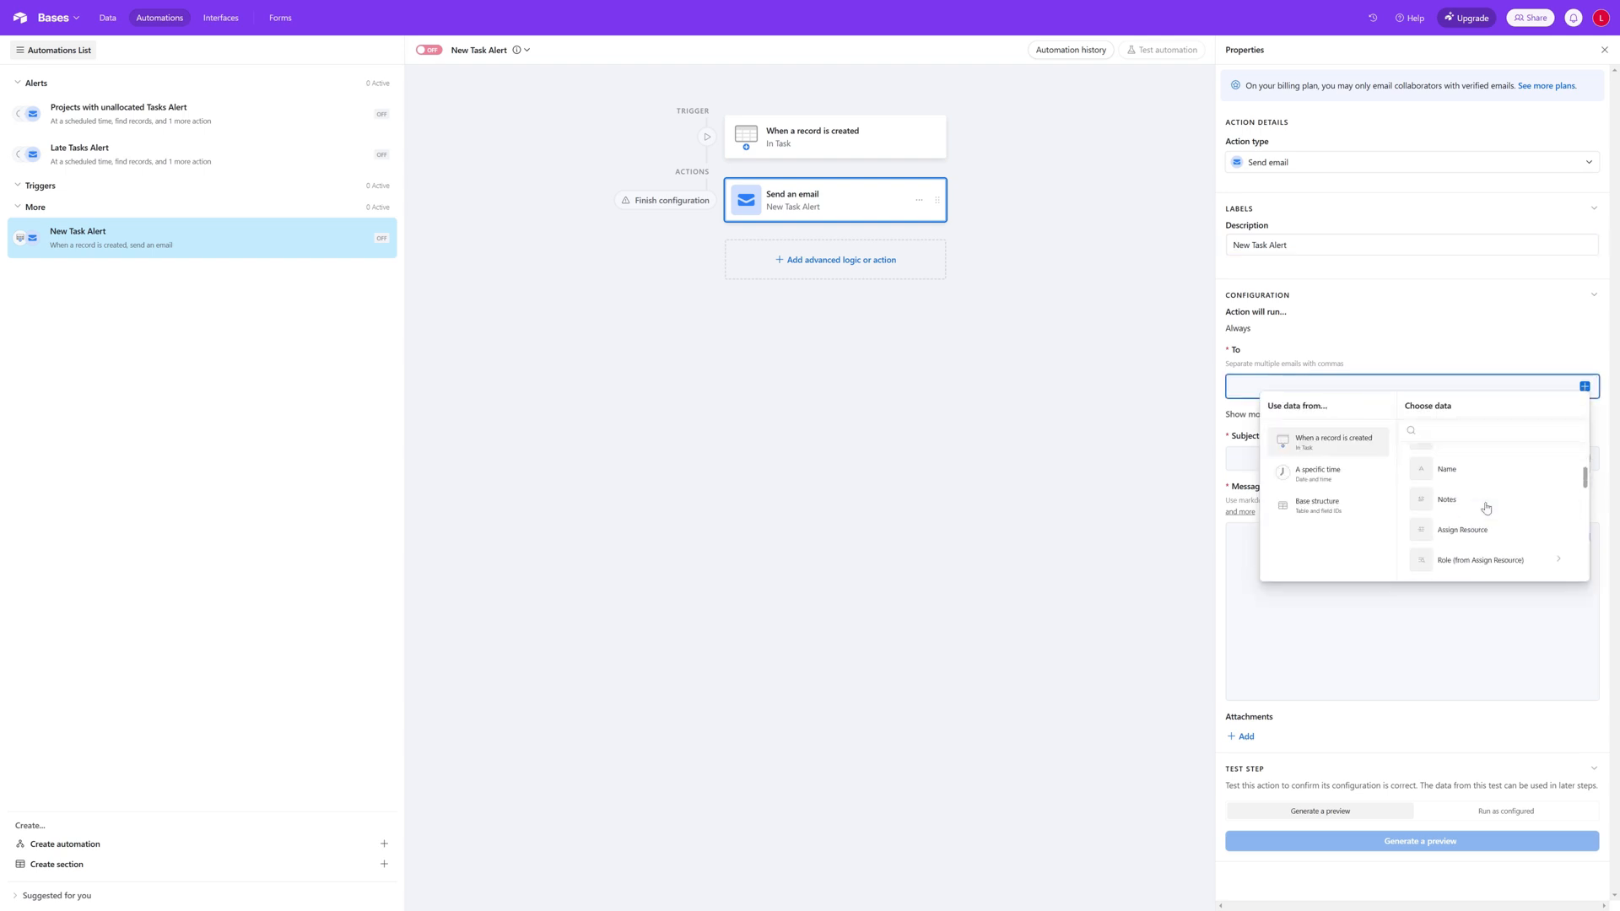
pyautogui.scroll(-3, 1486, 508)
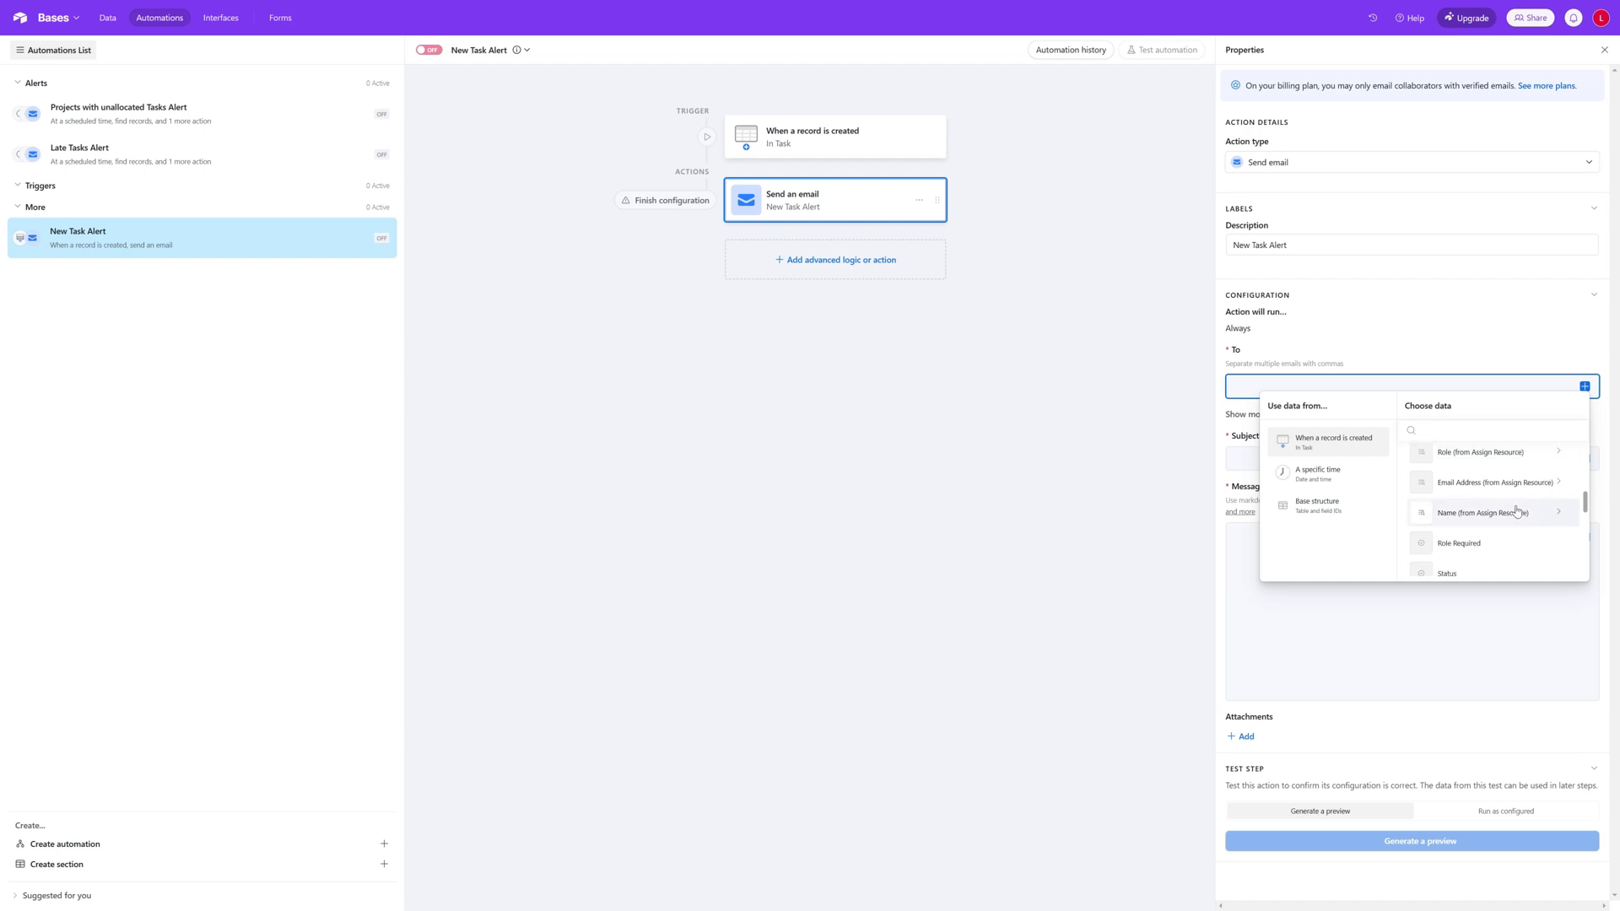
pyautogui.click(1522, 496)
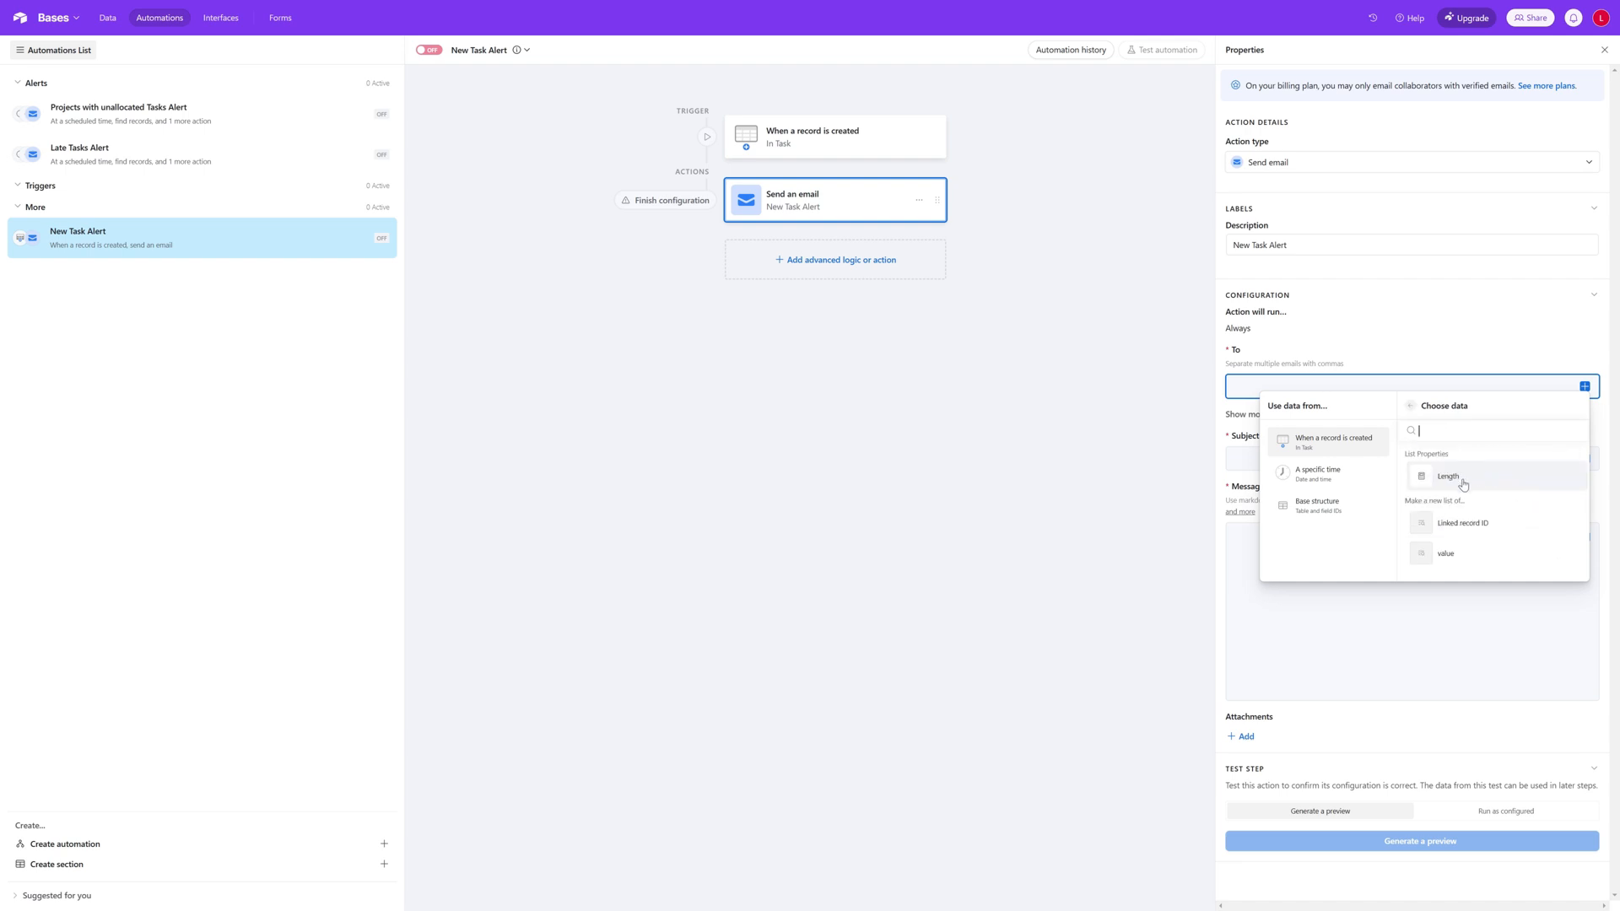
pyautogui.click(1497, 554)
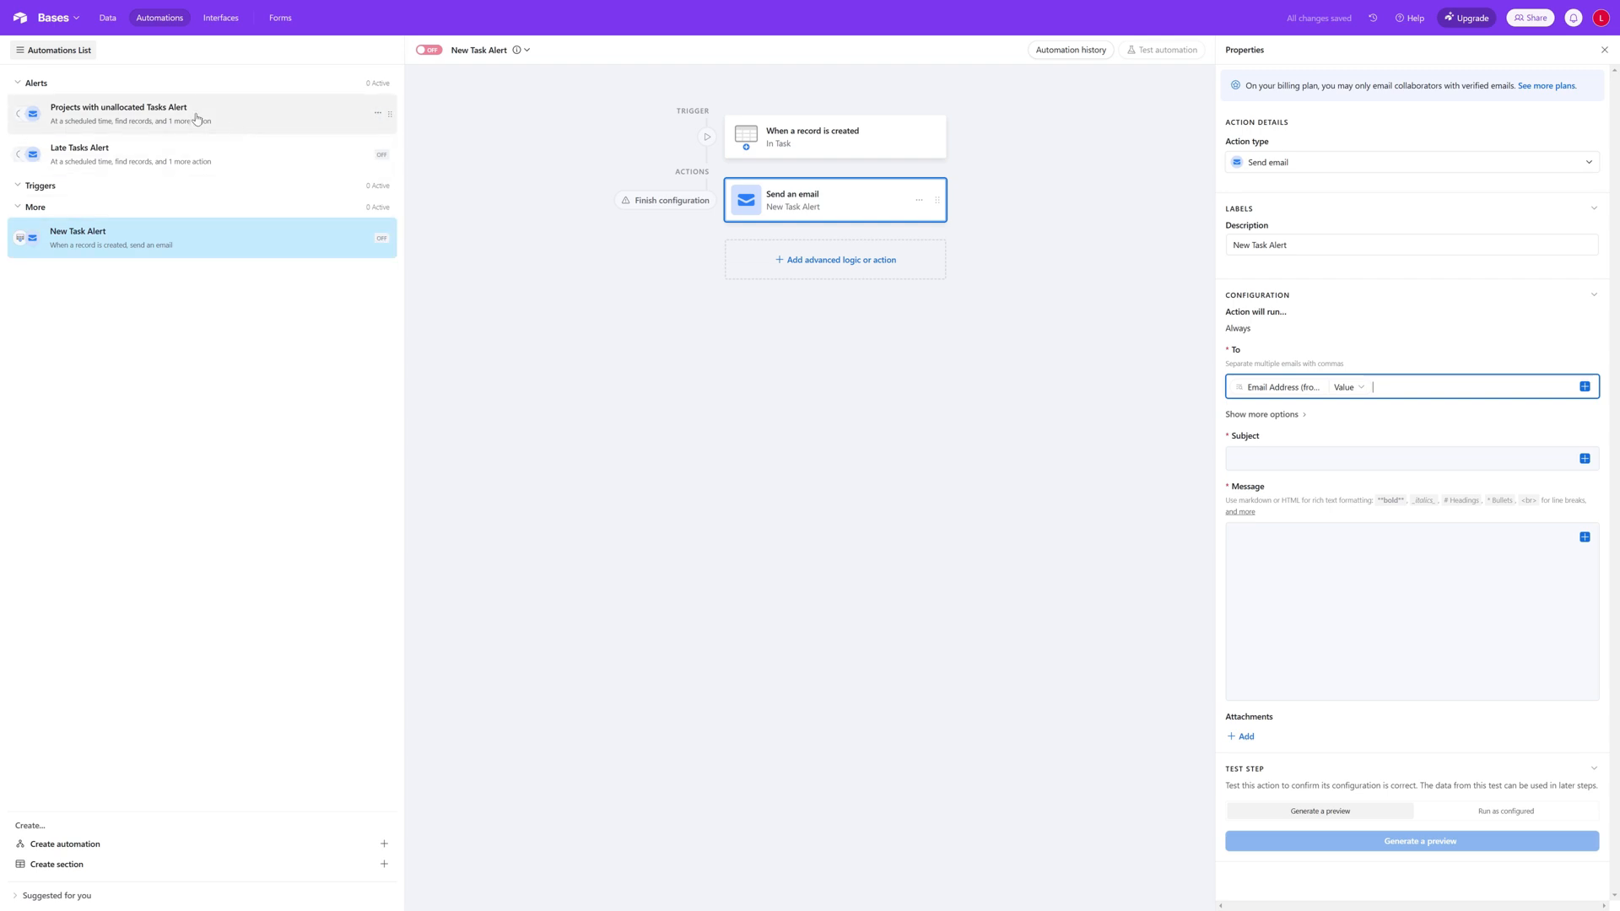
# Step: Rename the Alerts automation section as "Scheduled Alerts"
pyautogui.click(218, 244)
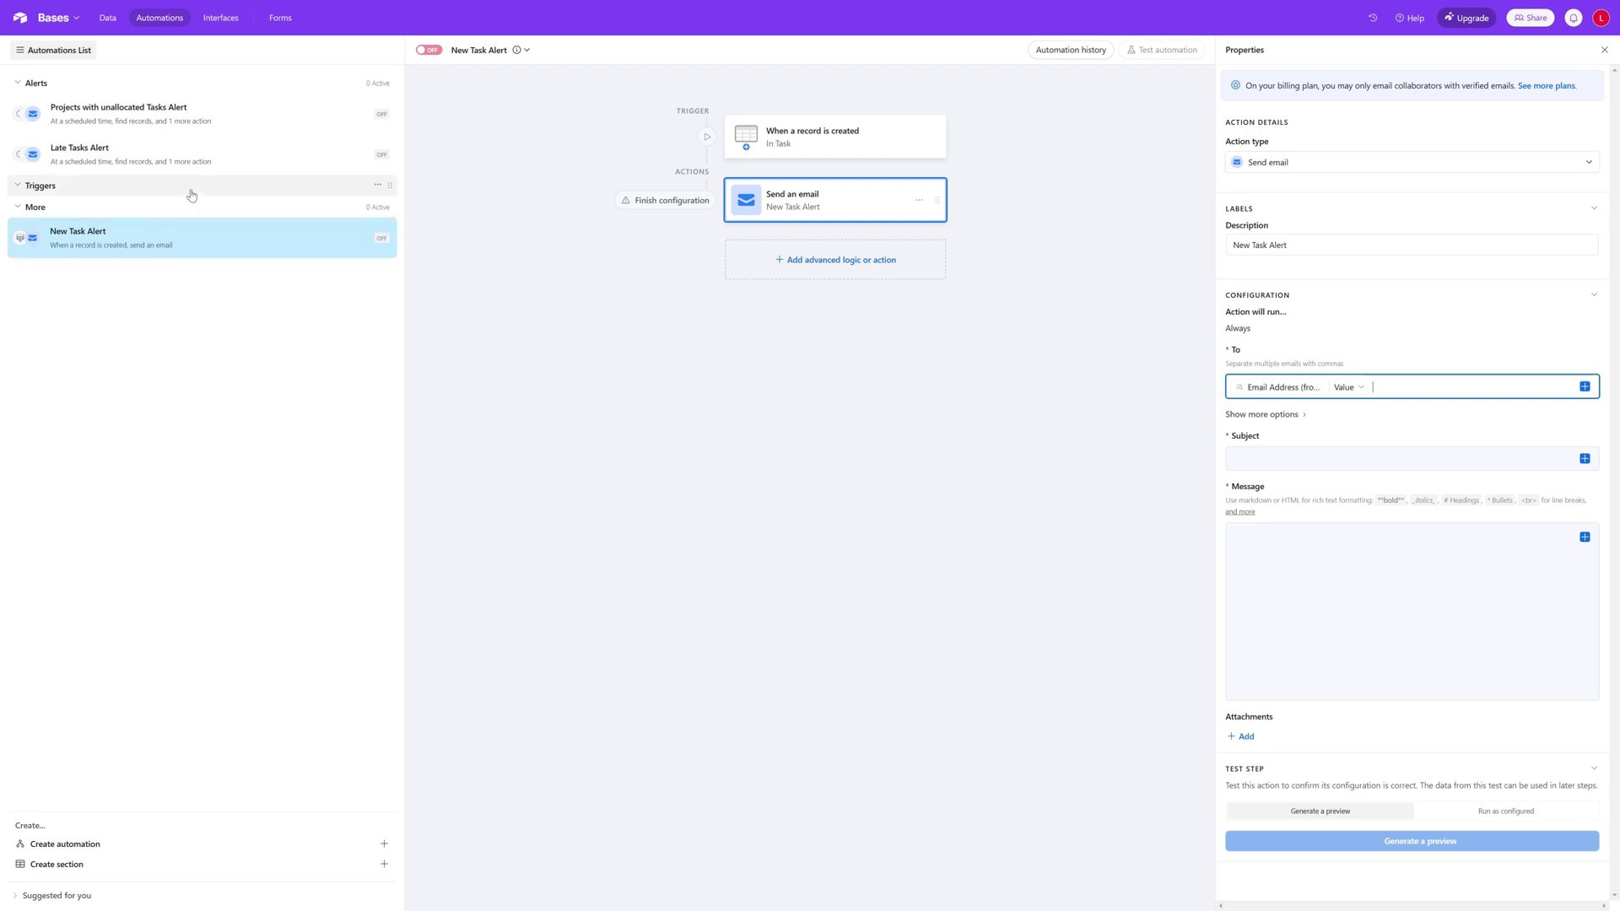
pyautogui.click(377, 82)
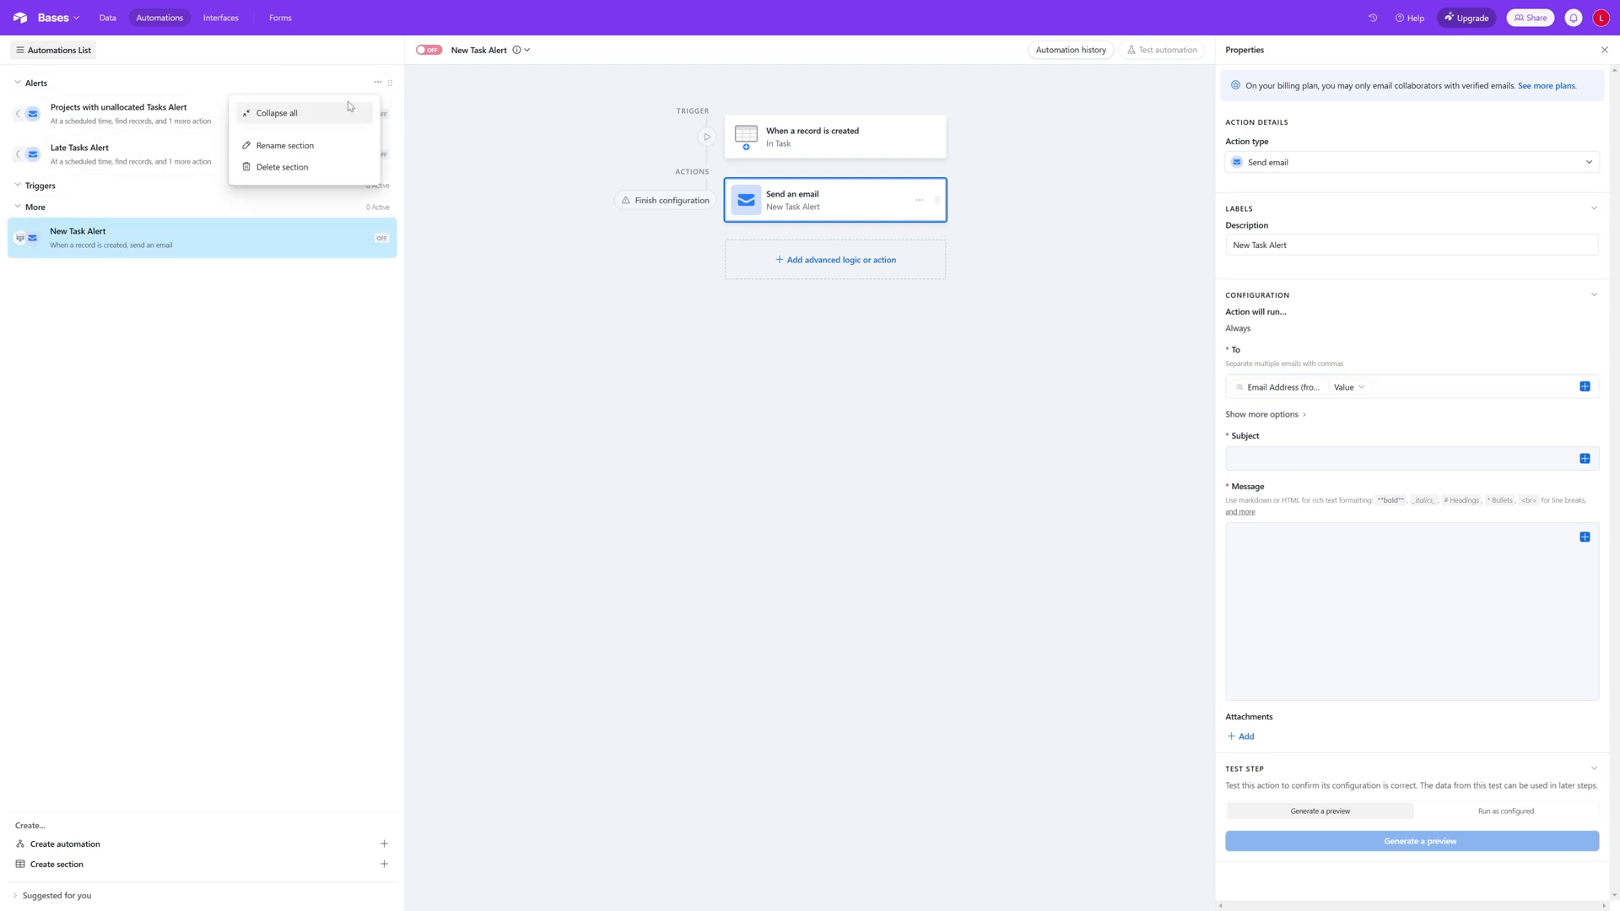
pyautogui.click(278, 145)
pyautogui.click(27, 84)
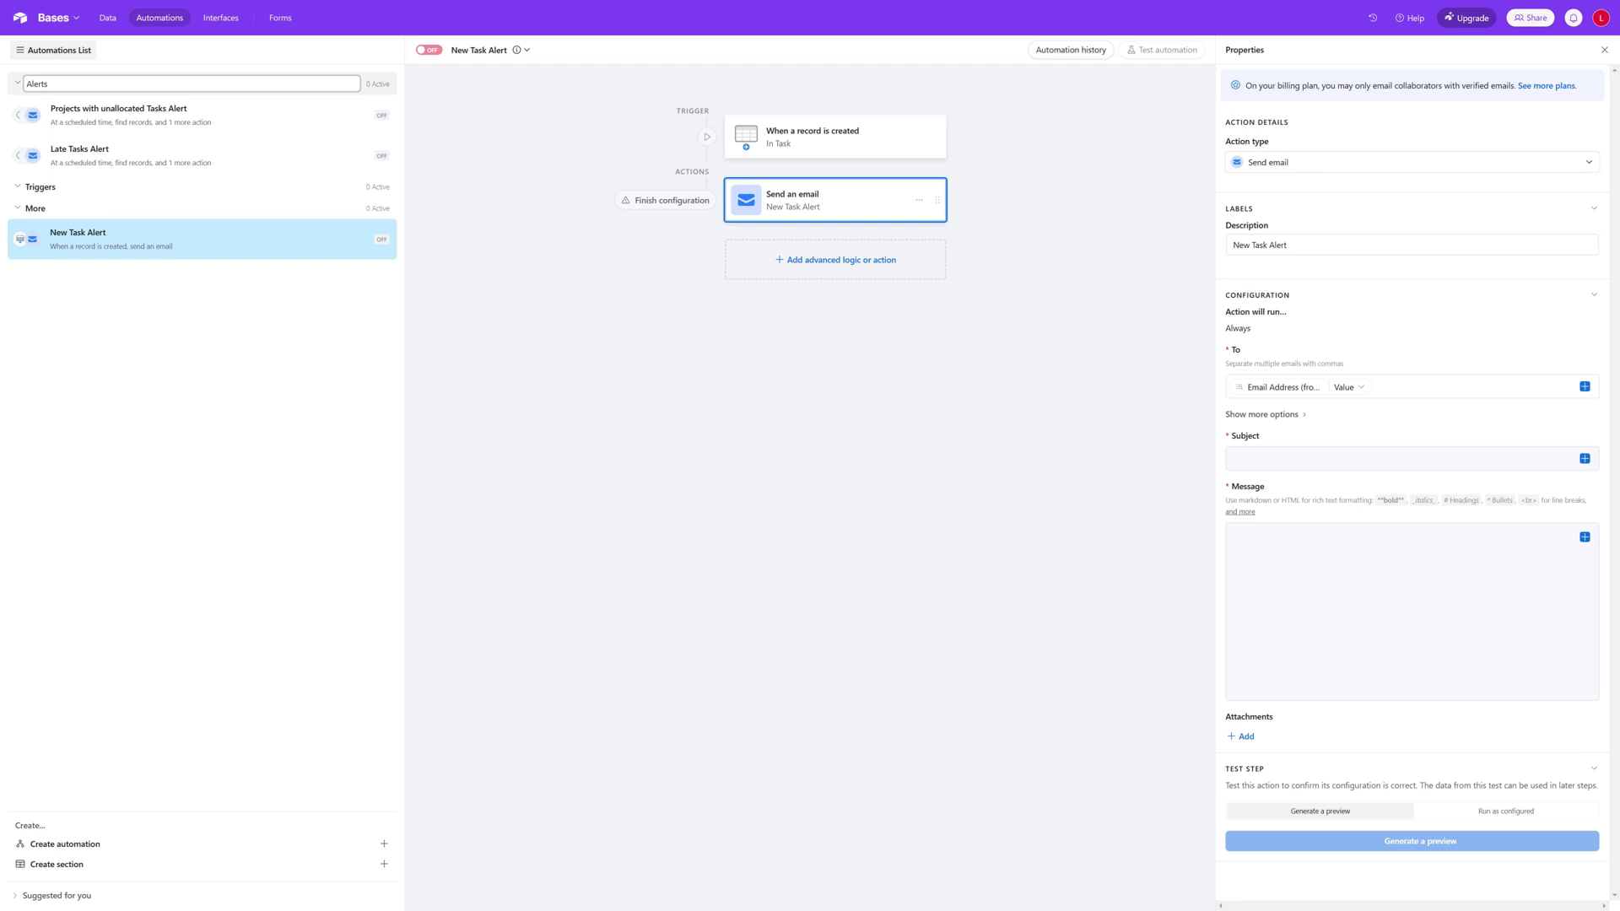
pyautogui.write('Scheduled')
pyautogui.press('Return')
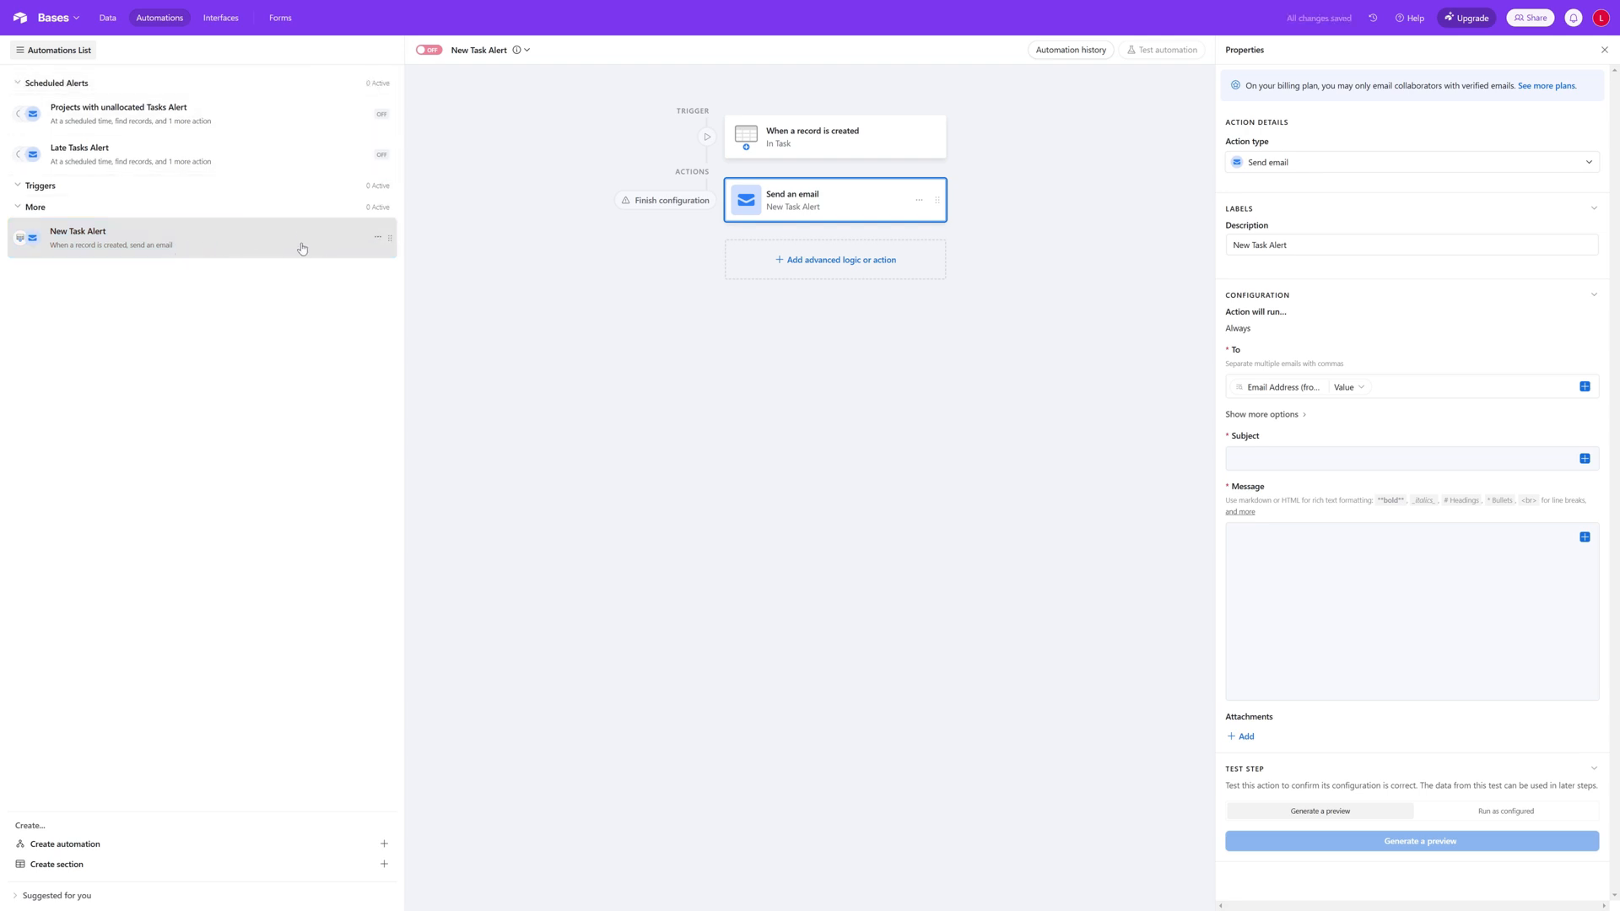
# Step: Move the New Task Alert automation into the Triggers section
pyautogui.moveTo(301, 247); pyautogui.dragTo(299, 205)
pyautogui.click(328, 350)
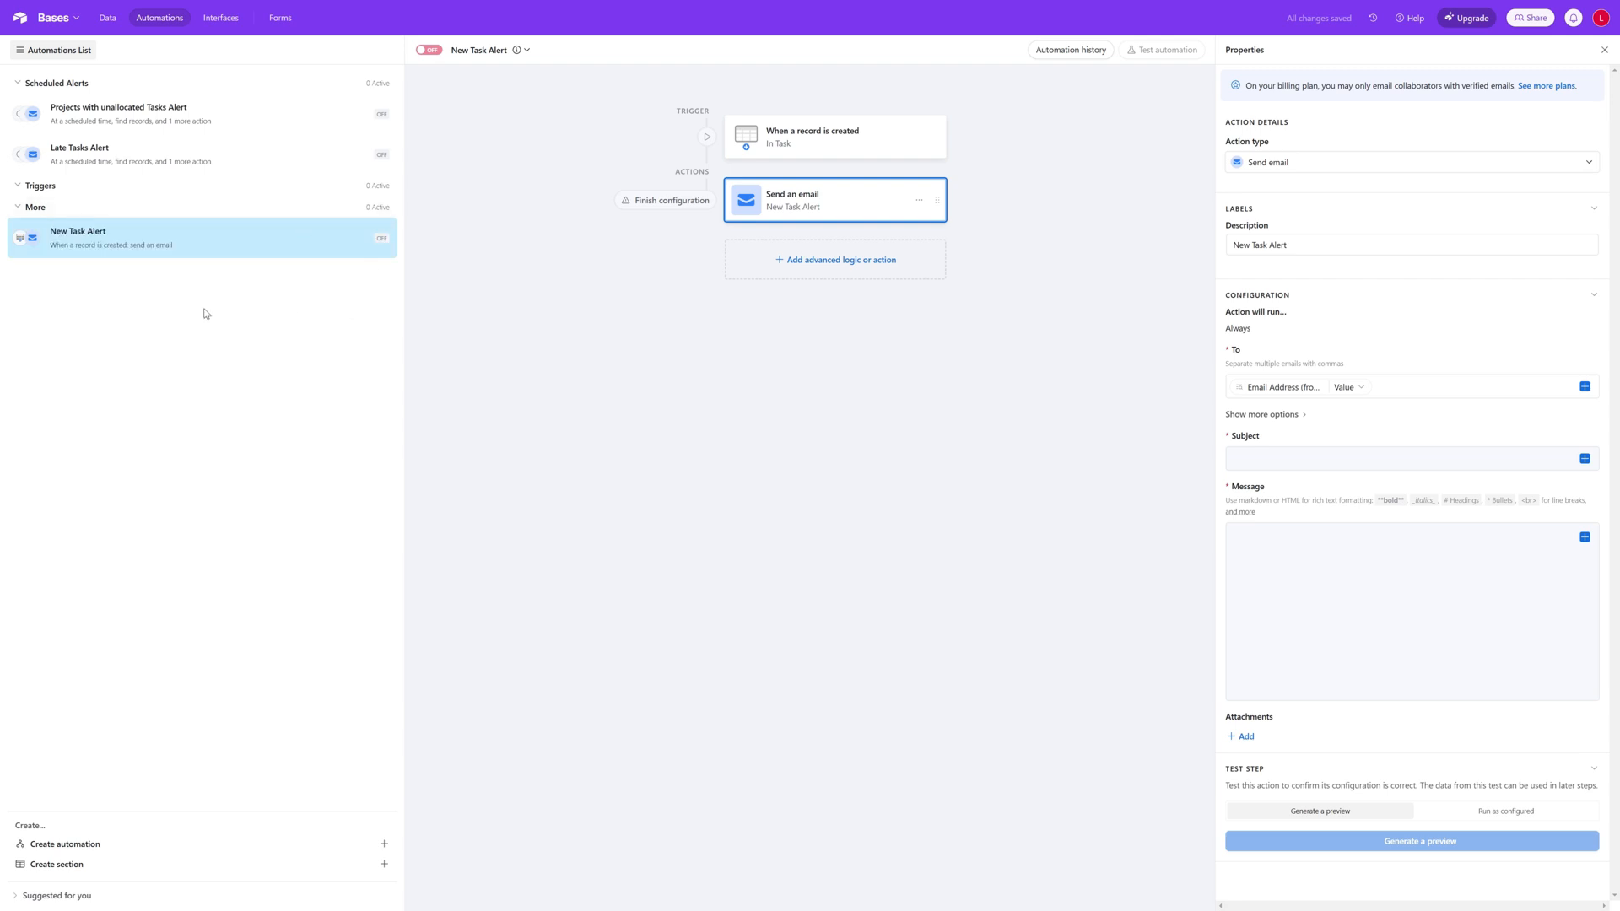
pyautogui.moveTo(388, 238)
pyautogui.mouseDown()
pyautogui.moveTo(388, 179)
pyautogui.moveTo(405, 253)
pyautogui.mouseUp()
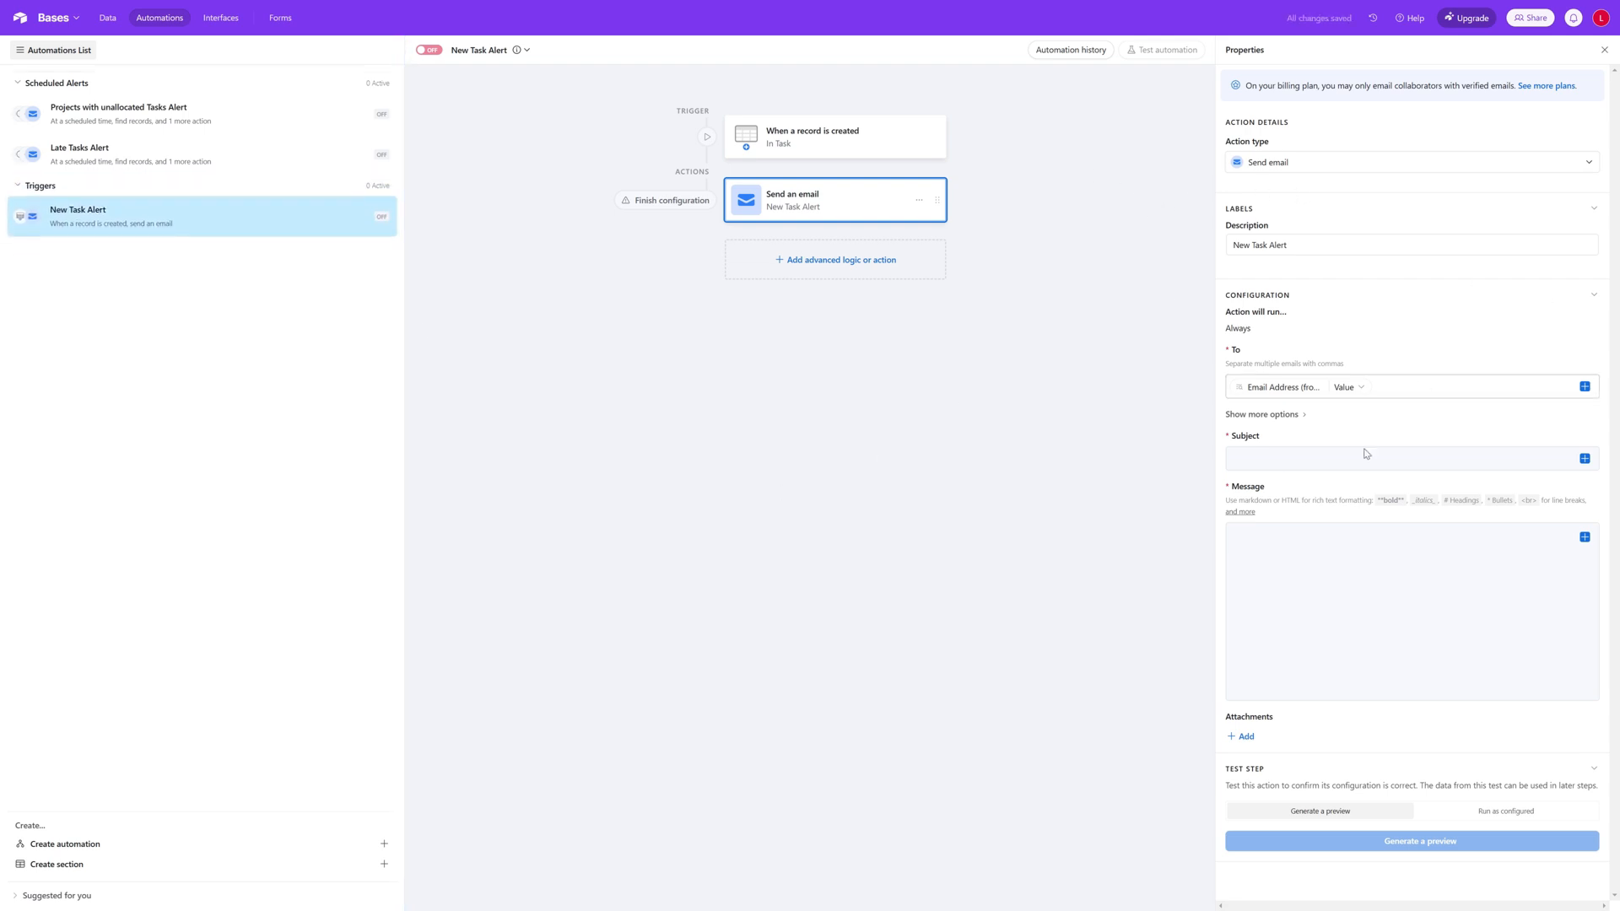
# Step: Enter "New Task has been assigned -" as the email subject
pyautogui.click(1317, 458)
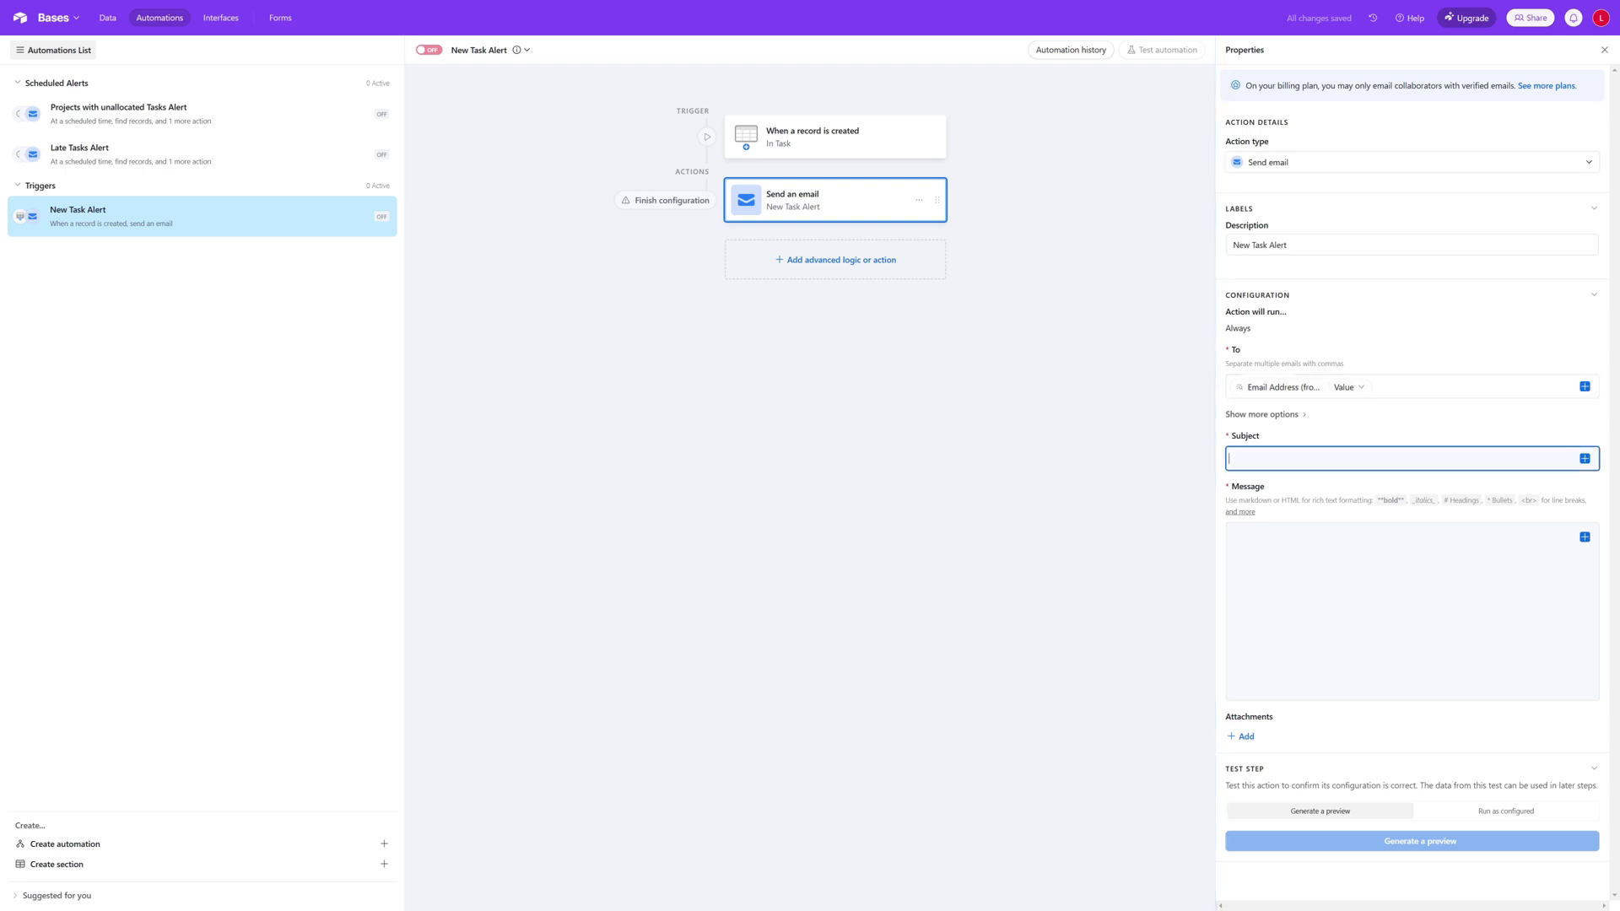
pyautogui.write('New Task has been assigned to yo -')
# Step: Insert the triggering task's Name field followed by a dash at the start of the email subject
pyautogui.click(1585, 458)
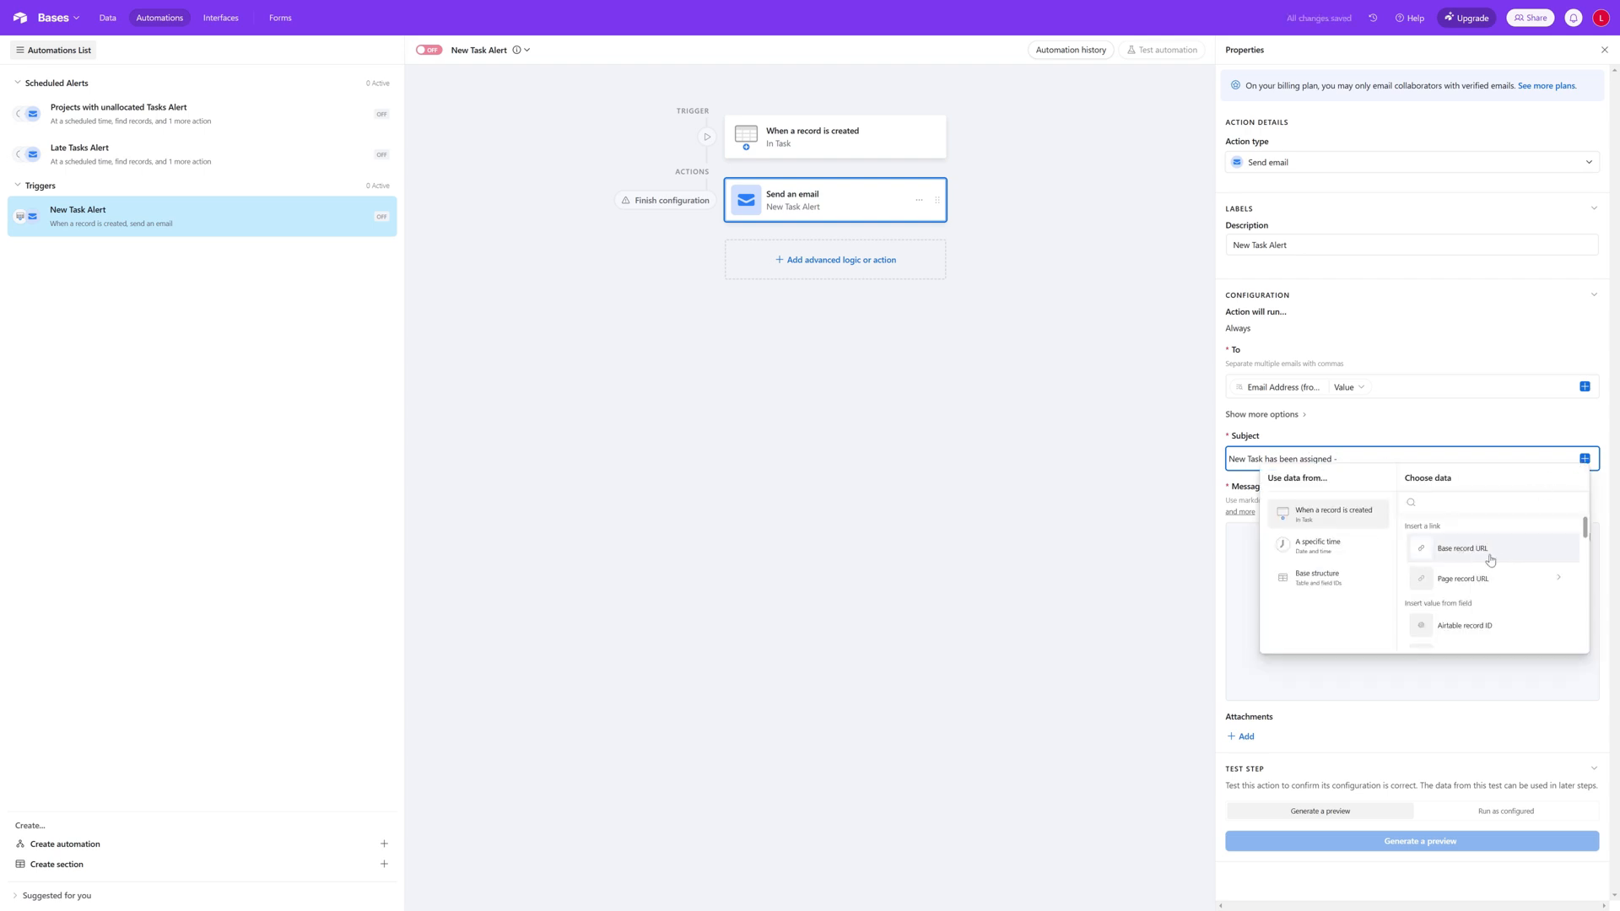
pyautogui.scroll(-5, 1509, 567)
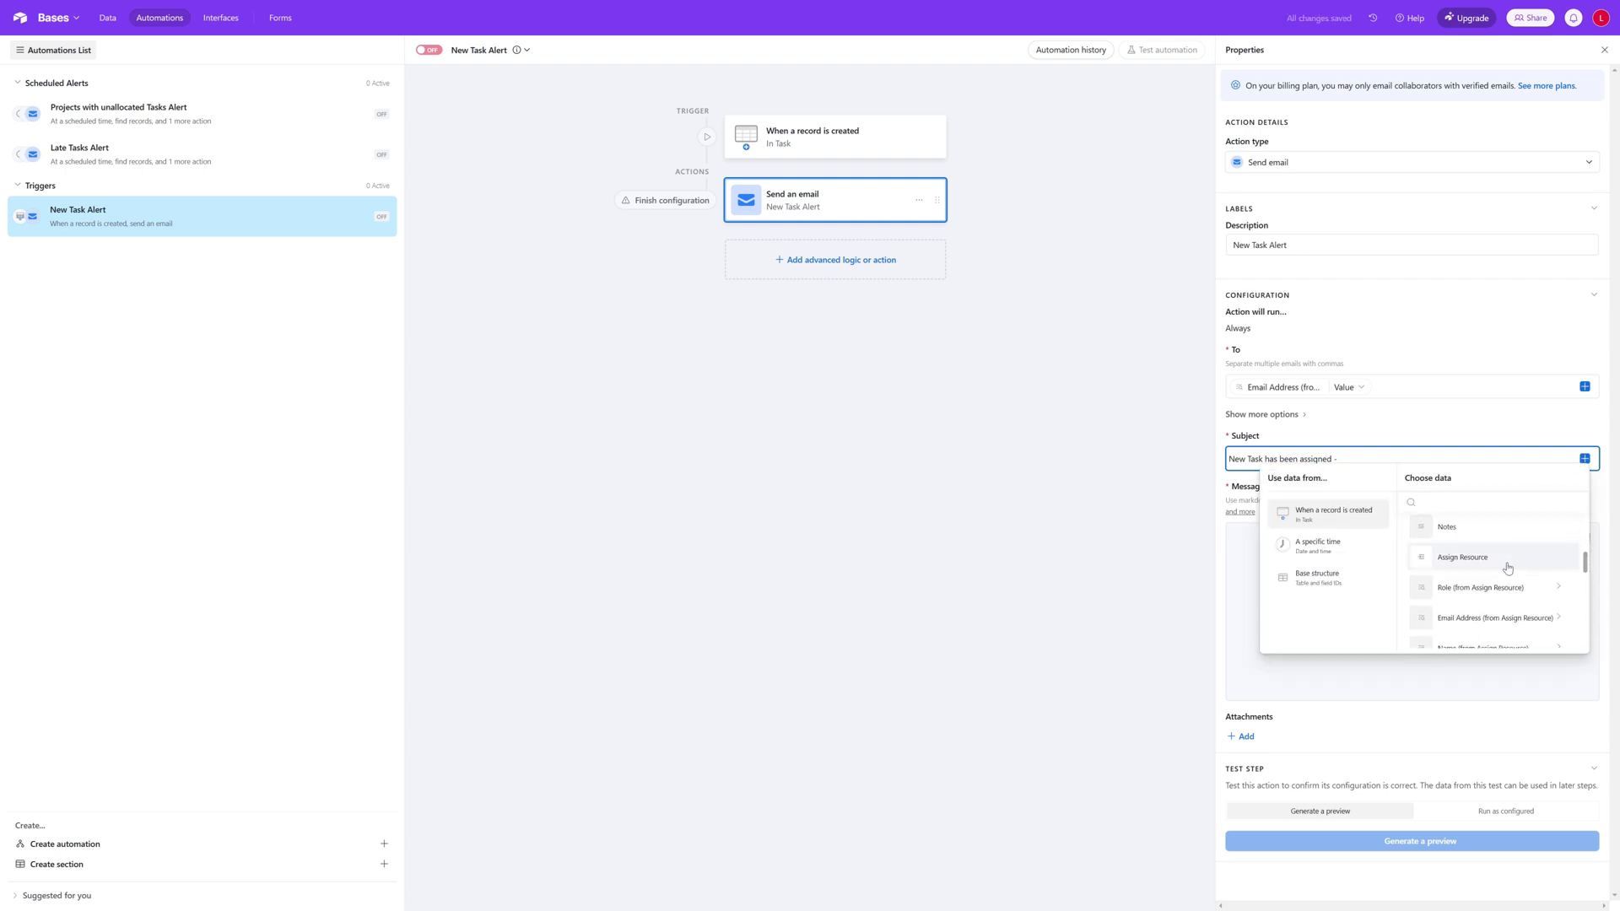
pyautogui.scroll(-3, 1508, 568)
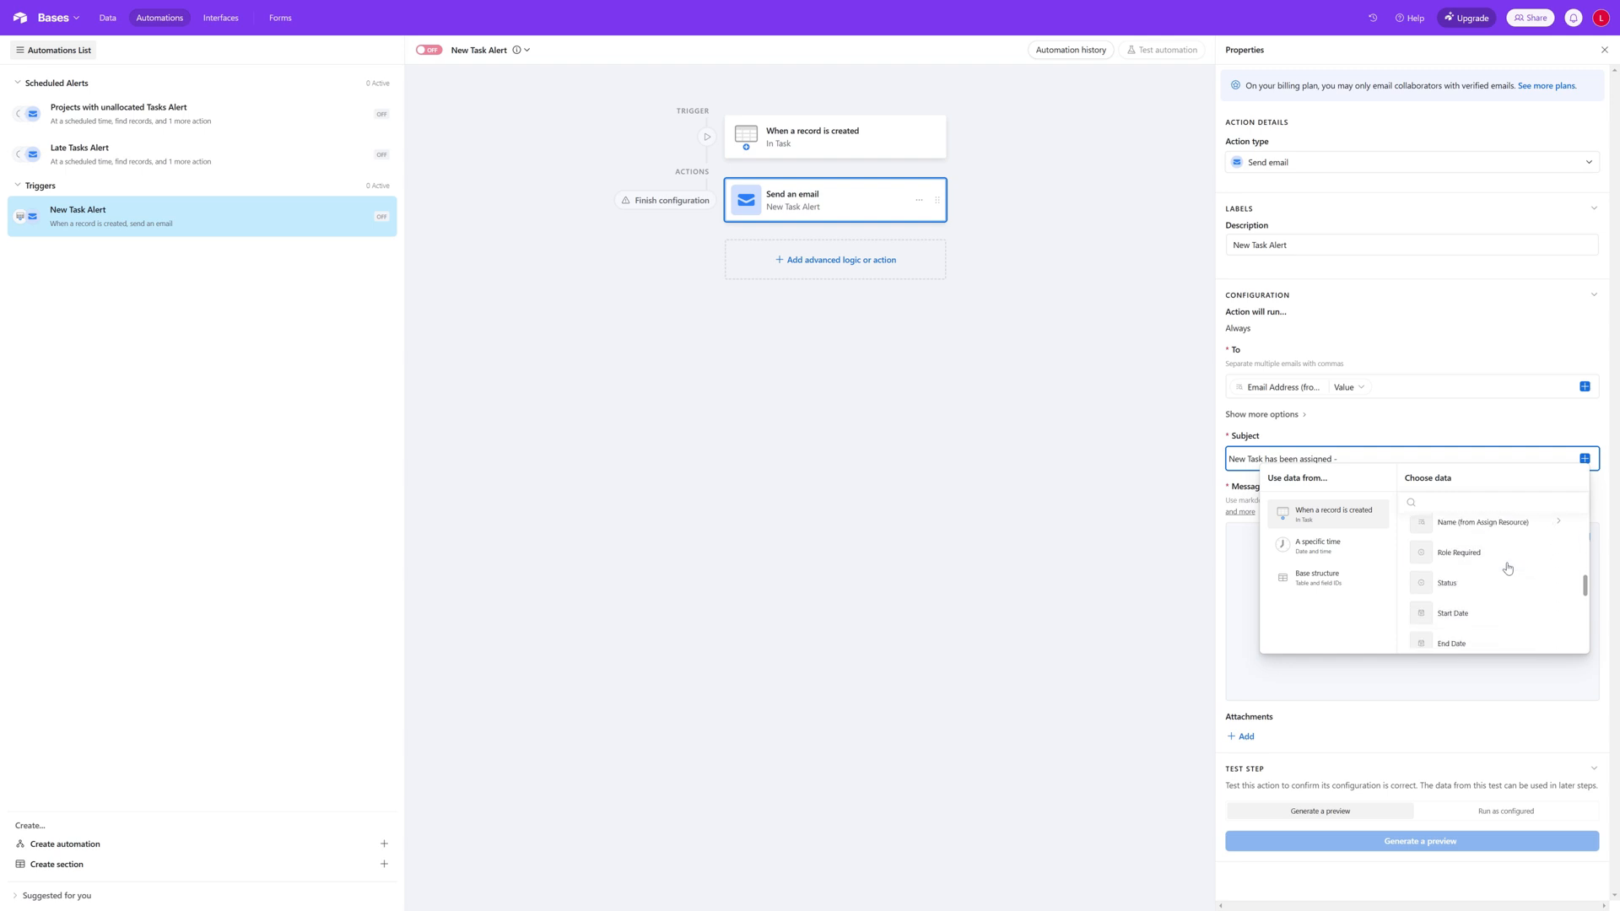
pyautogui.scroll(3, 1508, 567)
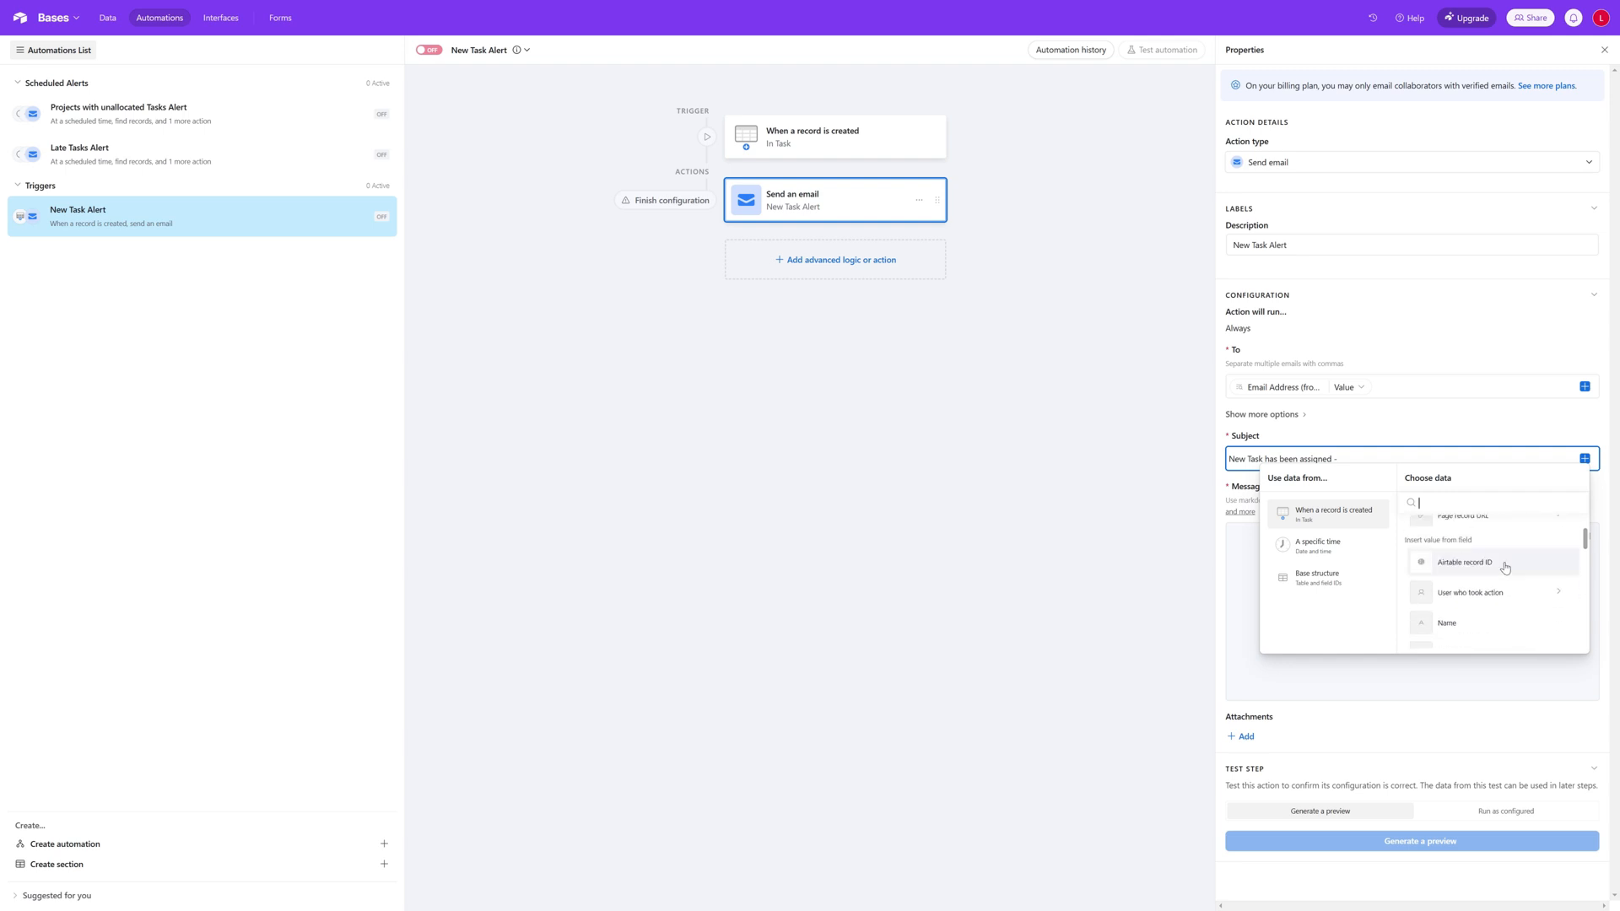
pyautogui.click(1501, 621)
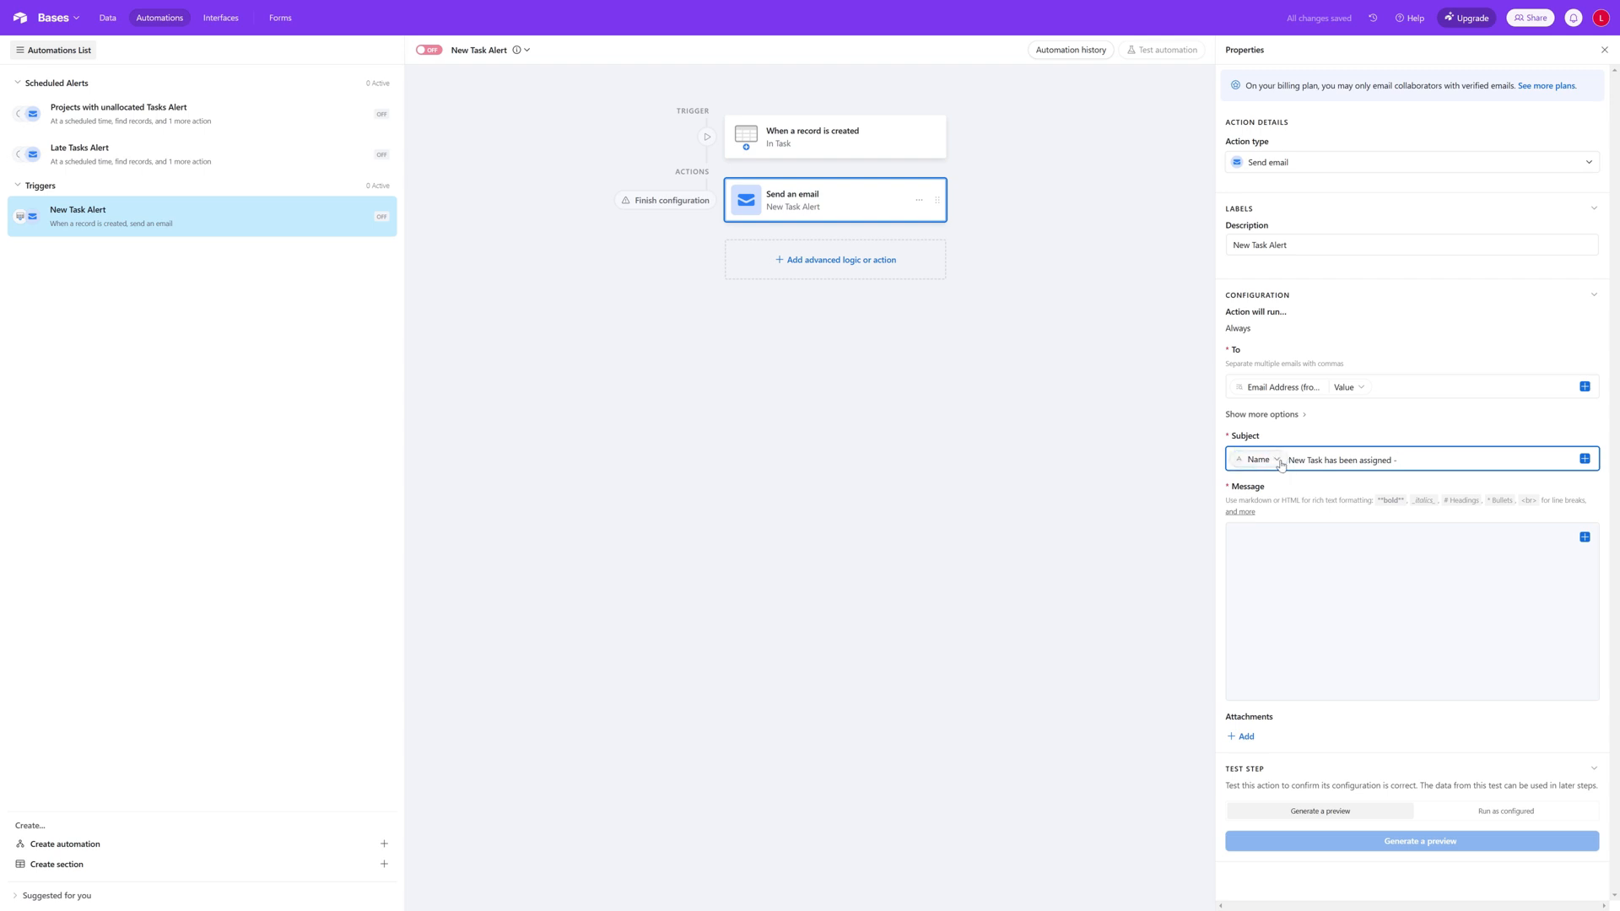
pyautogui.write('-')
# Step: Replace the subject's trailing dash with "for Project" and append the value list of Name (from Project)
pyautogui.press('BackSpace')
pyautogui.press('BackSpace')
pyautogui.write('for Projec')
pyautogui.click(1585, 458)
pyautogui.scroll(-3, 1518, 565)
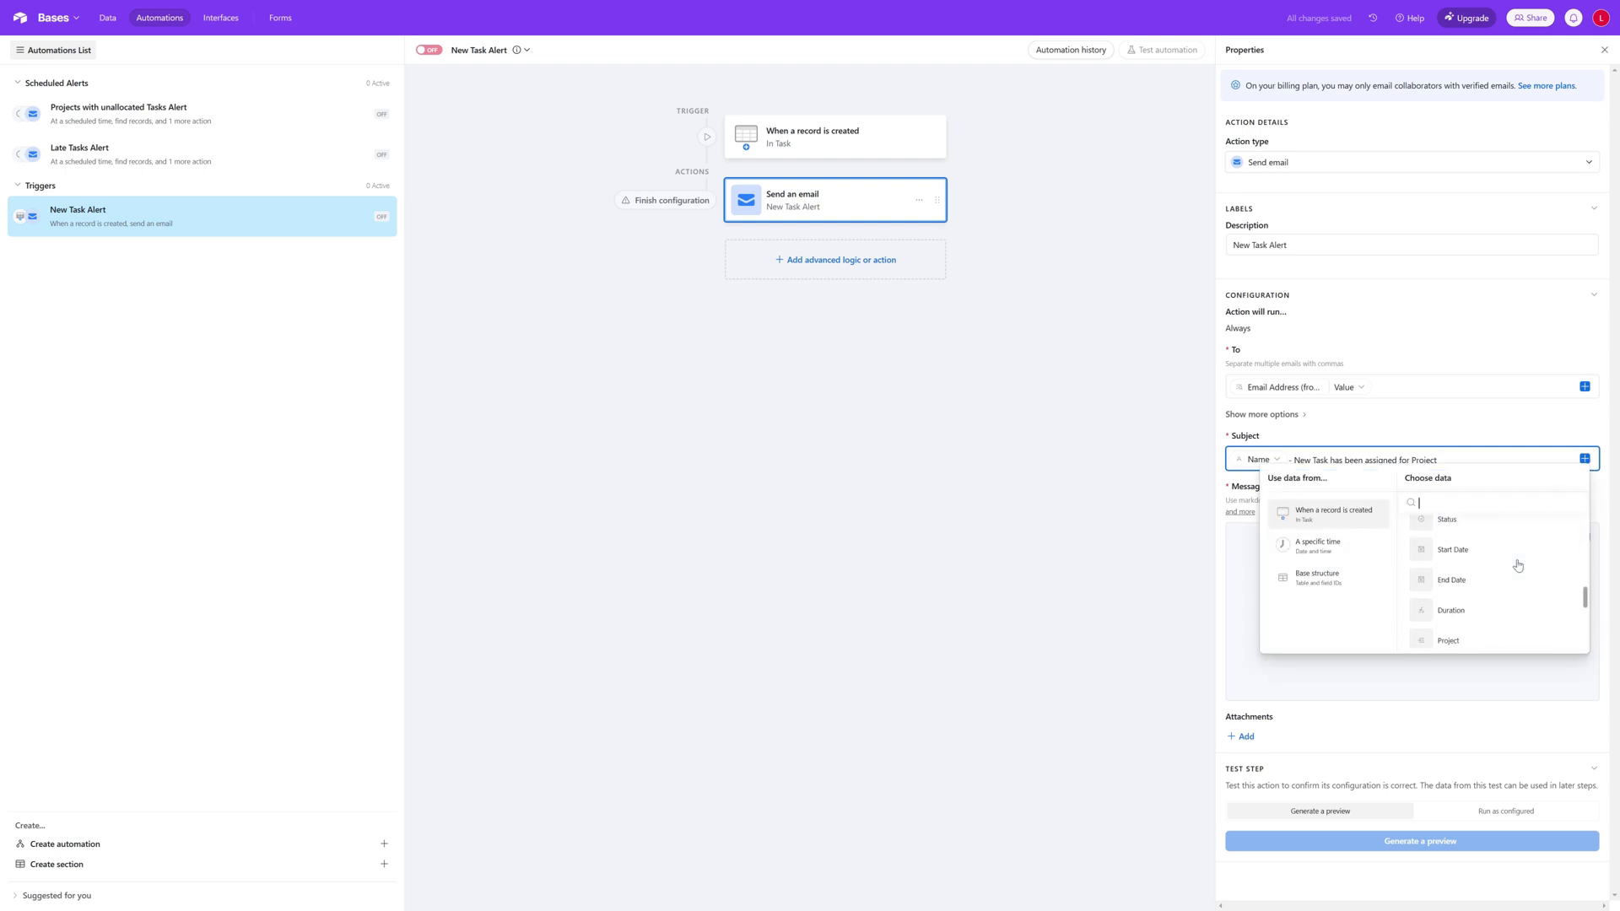
pyautogui.scroll(-1, 1518, 565)
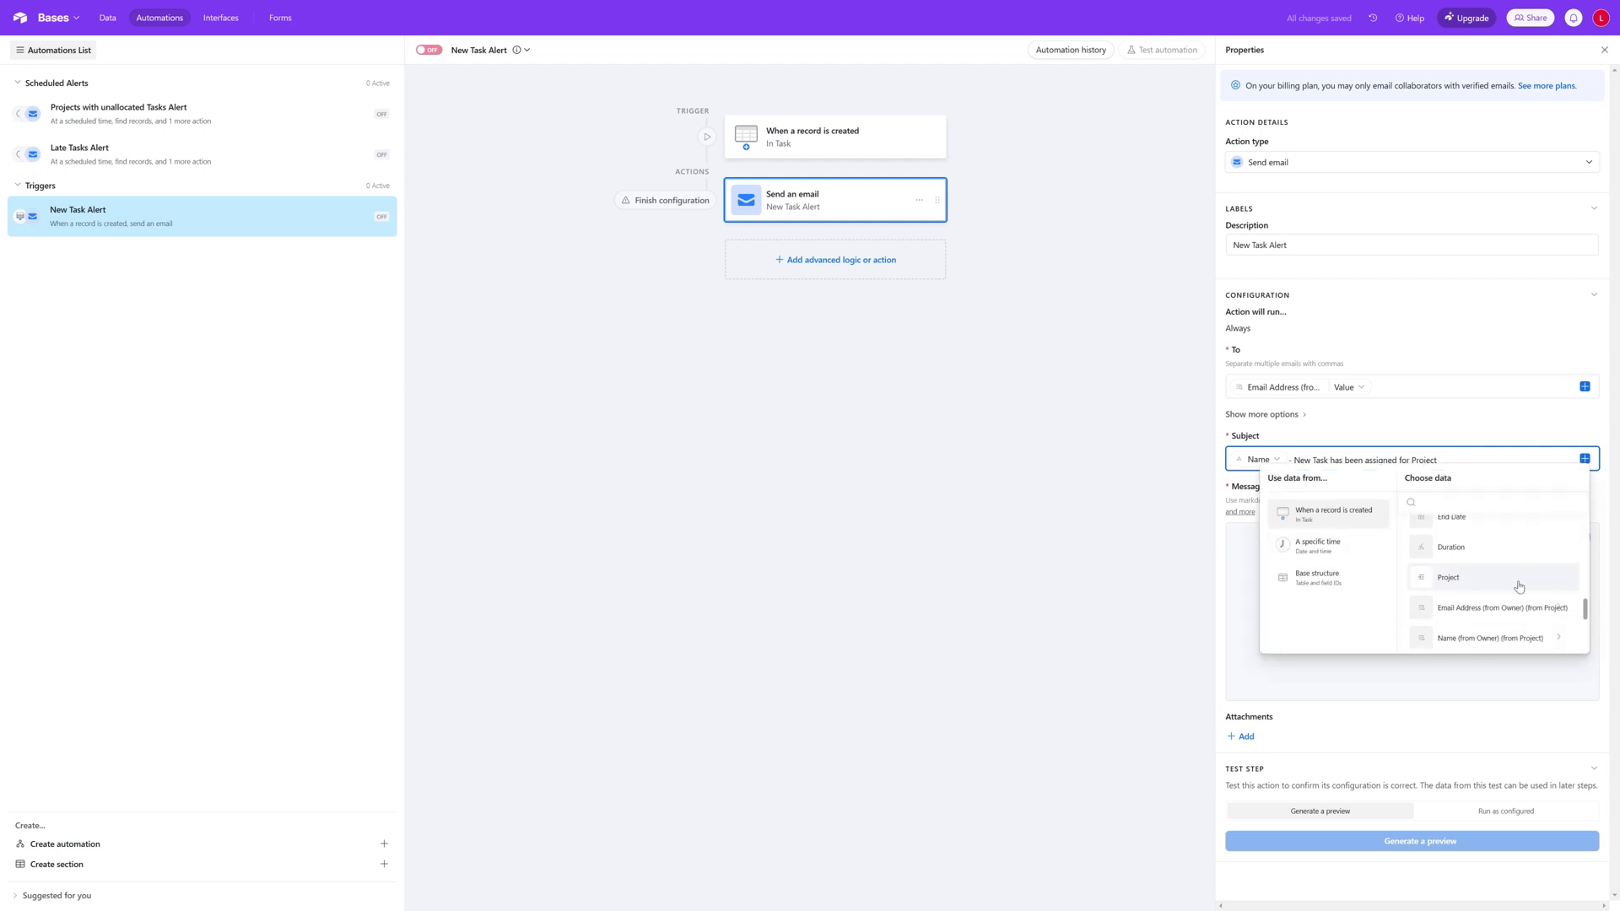
pyautogui.scroll(-2, 1519, 586)
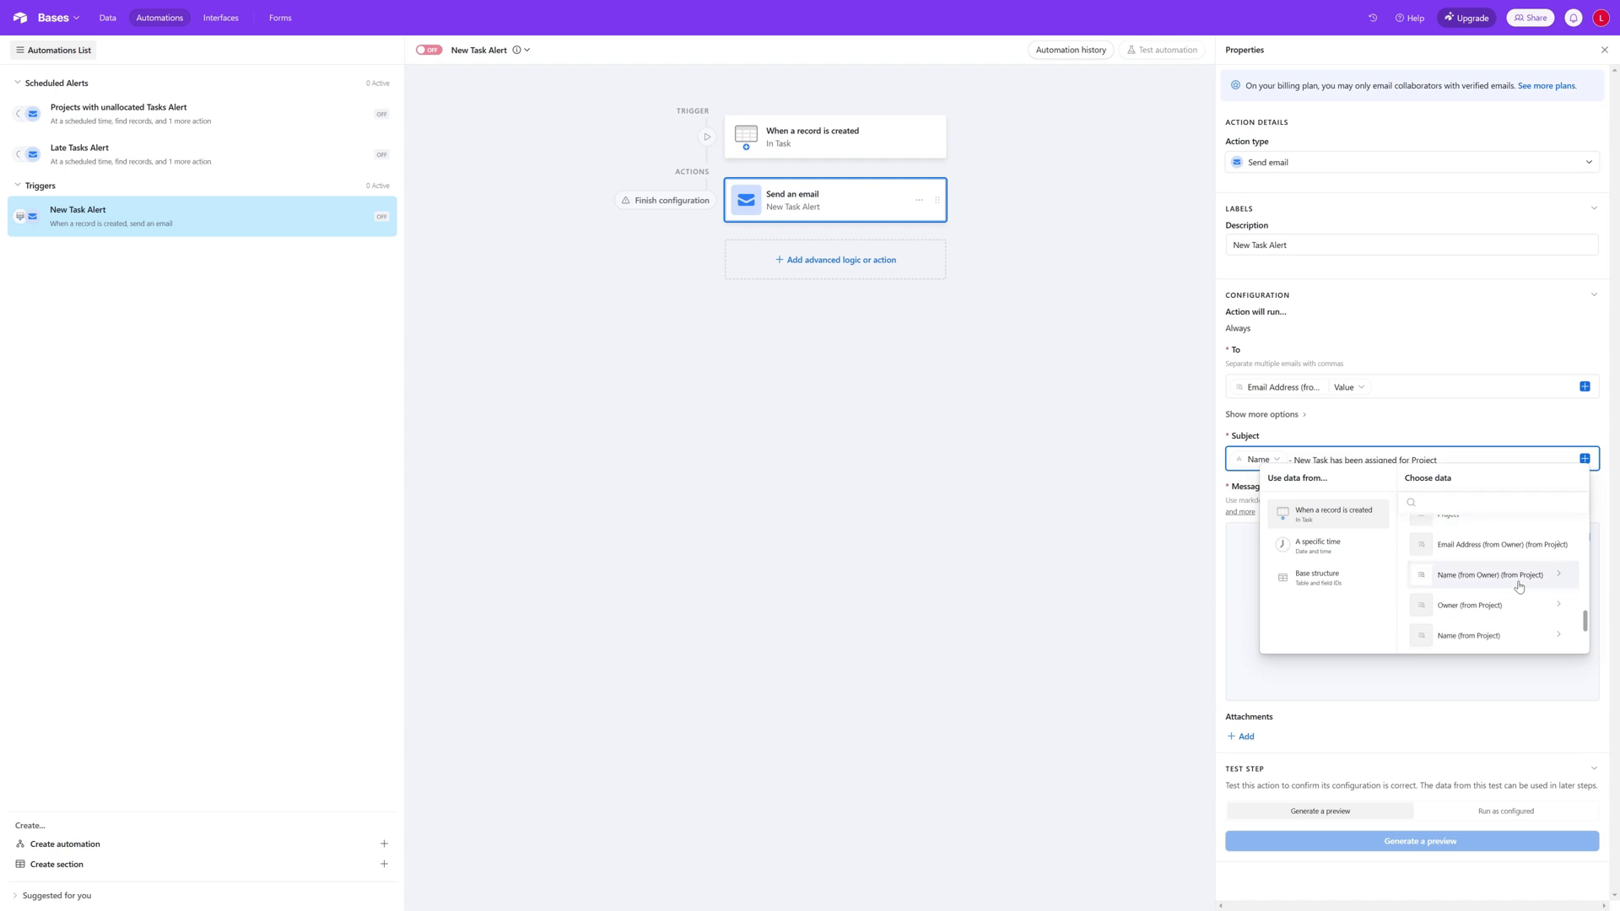
pyautogui.scroll(-2, 1515, 585)
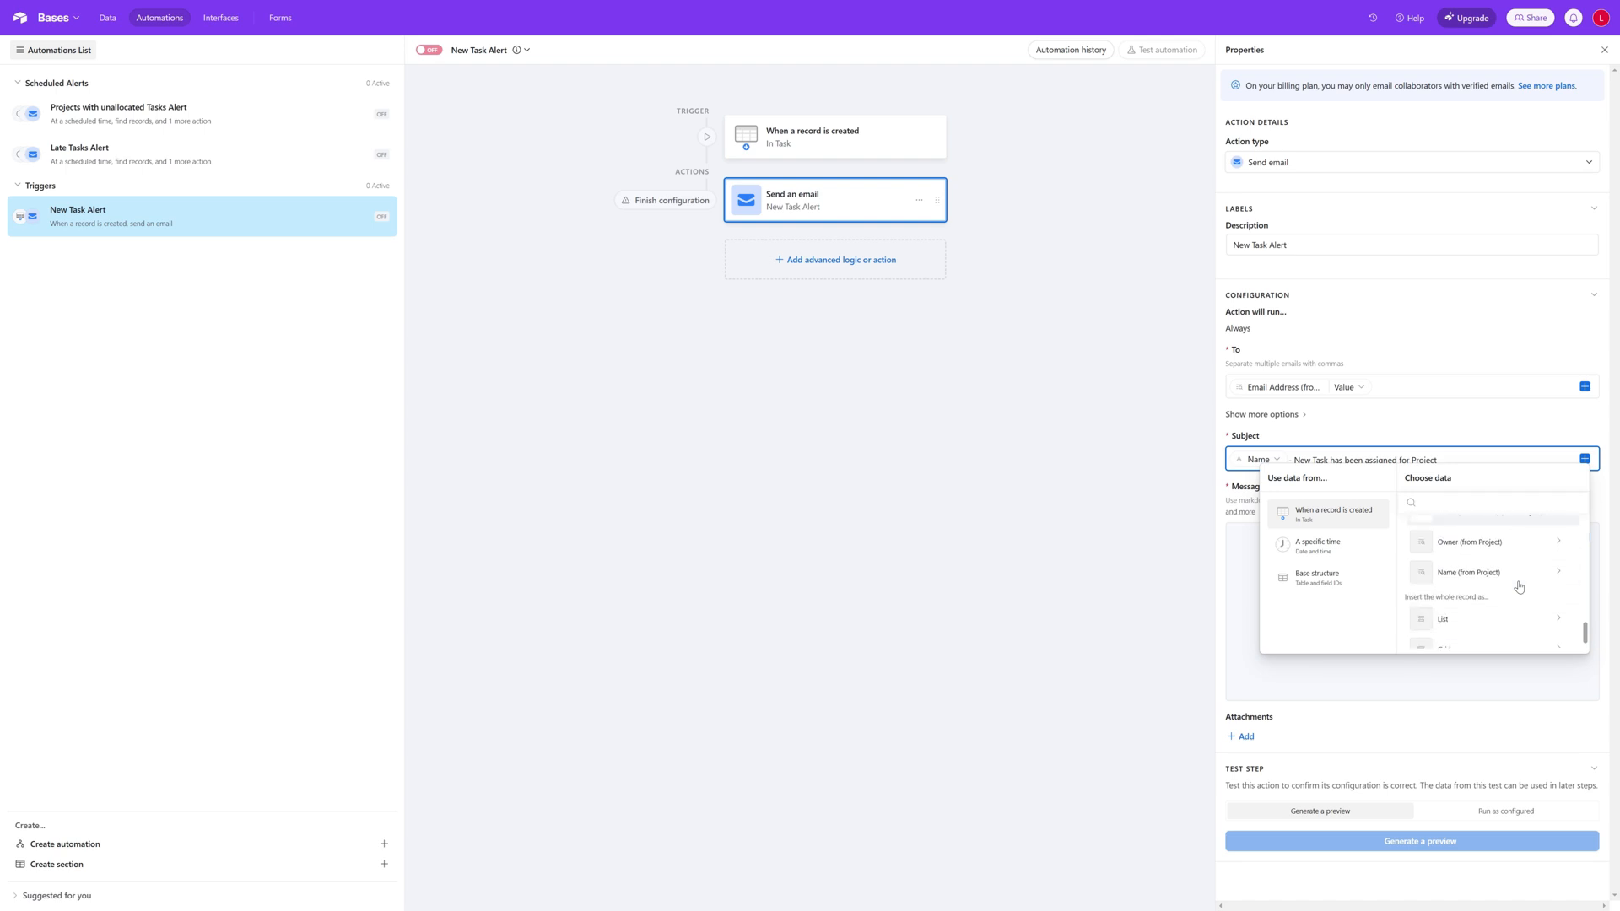
pyautogui.click(1499, 580)
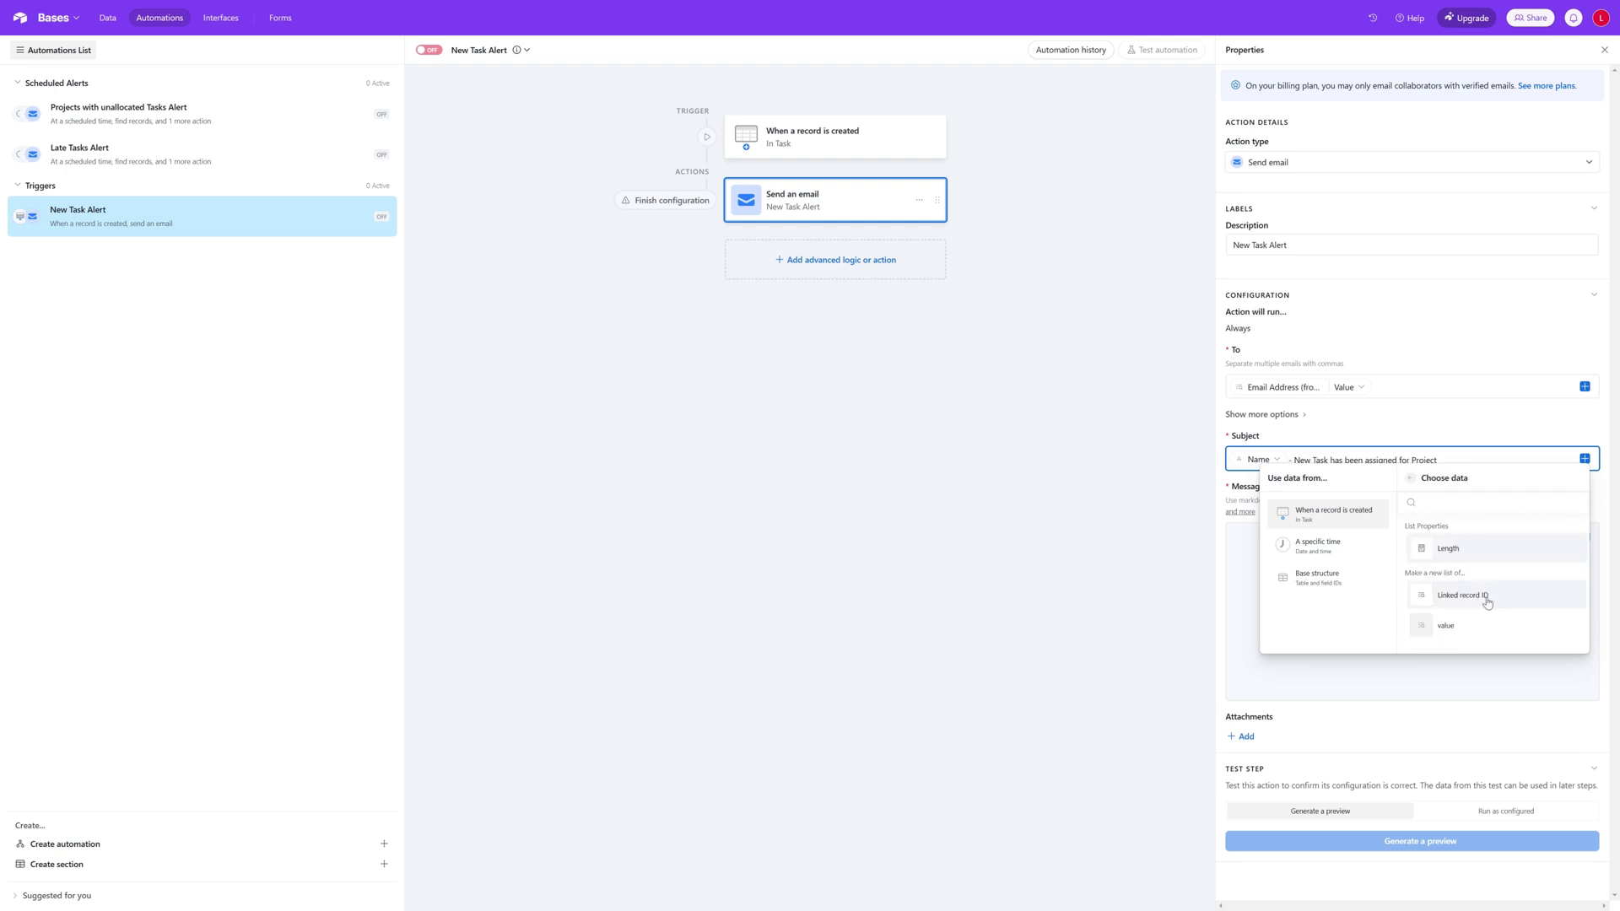
pyautogui.click(1475, 629)
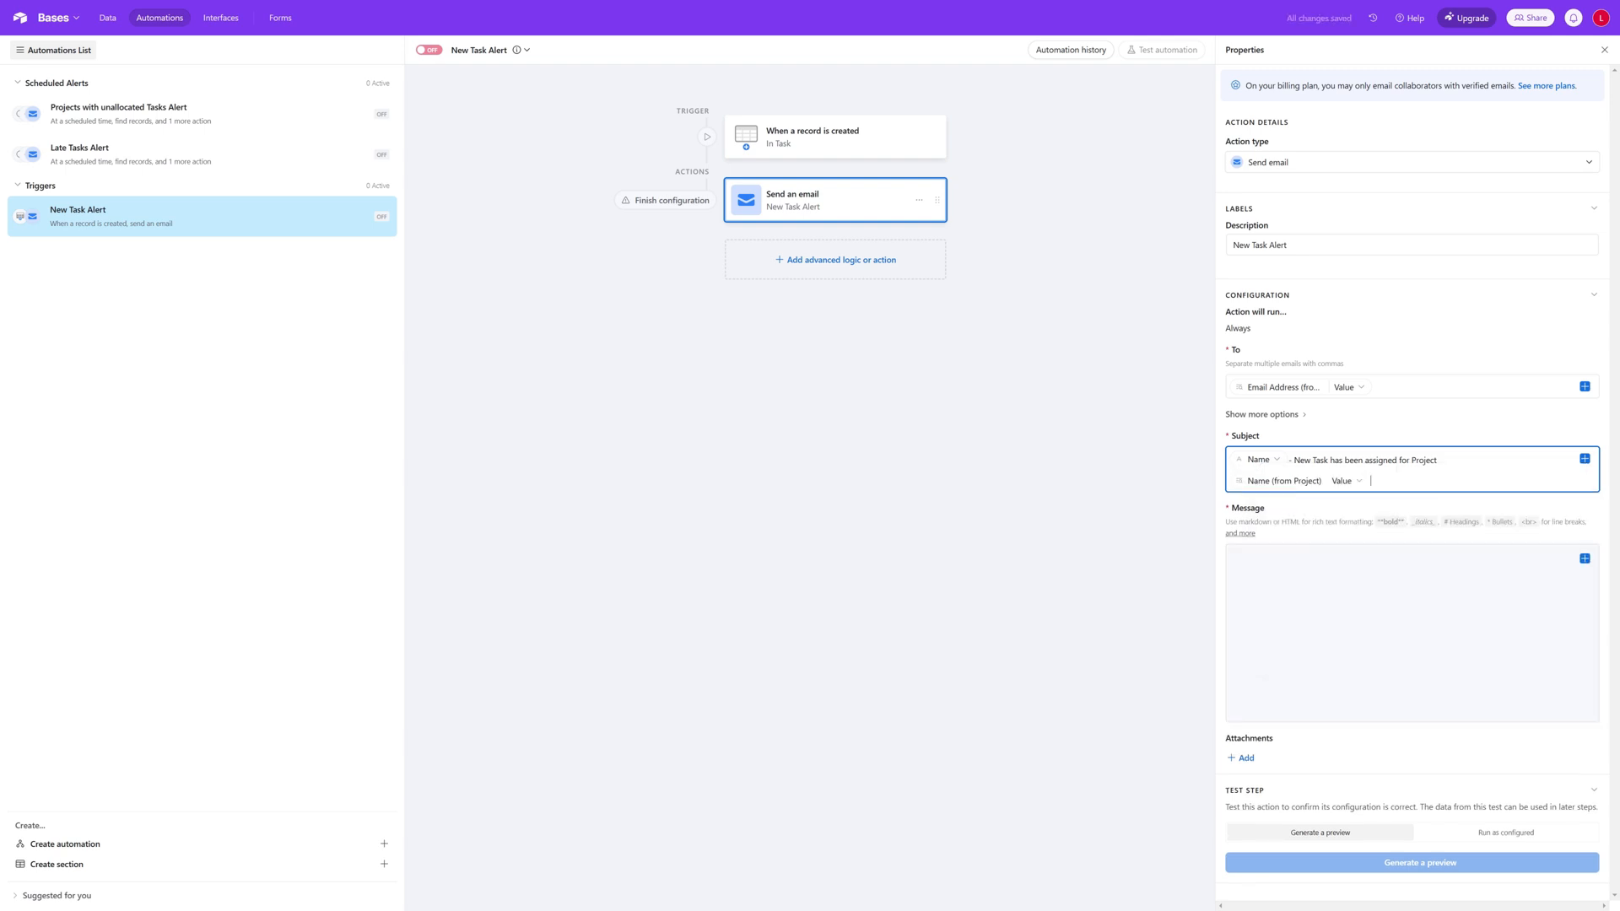
# Step: Begin the email message with "Please be aware you have been allocated a new task. Details below:"
pyautogui.click(1262, 678)
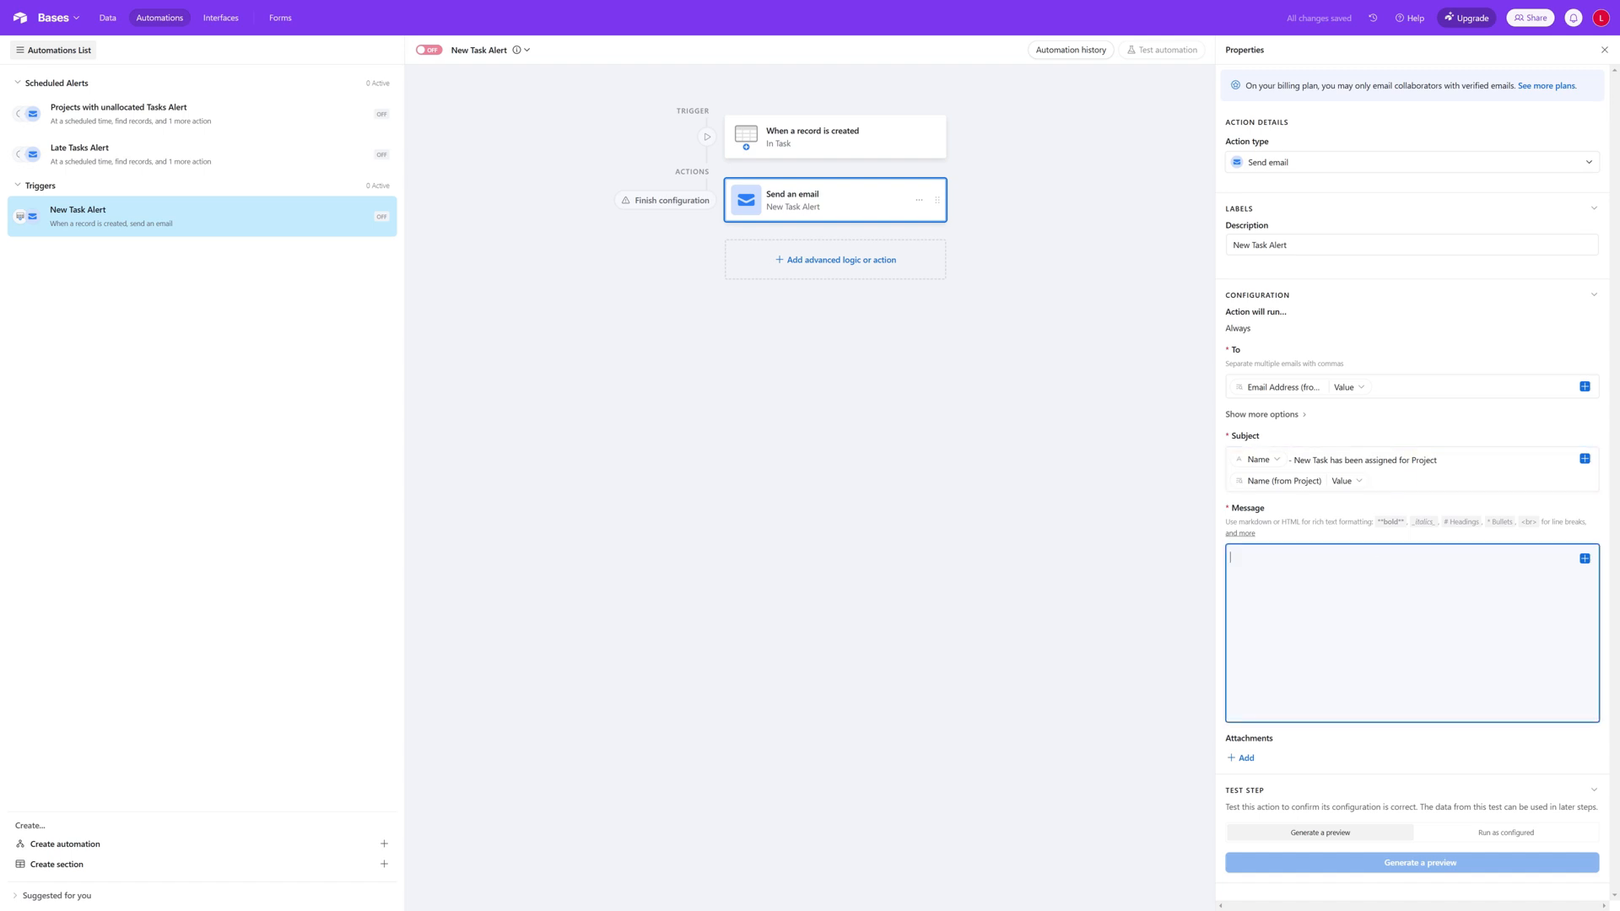
pyautogui.write('Please bneaware you have been a')
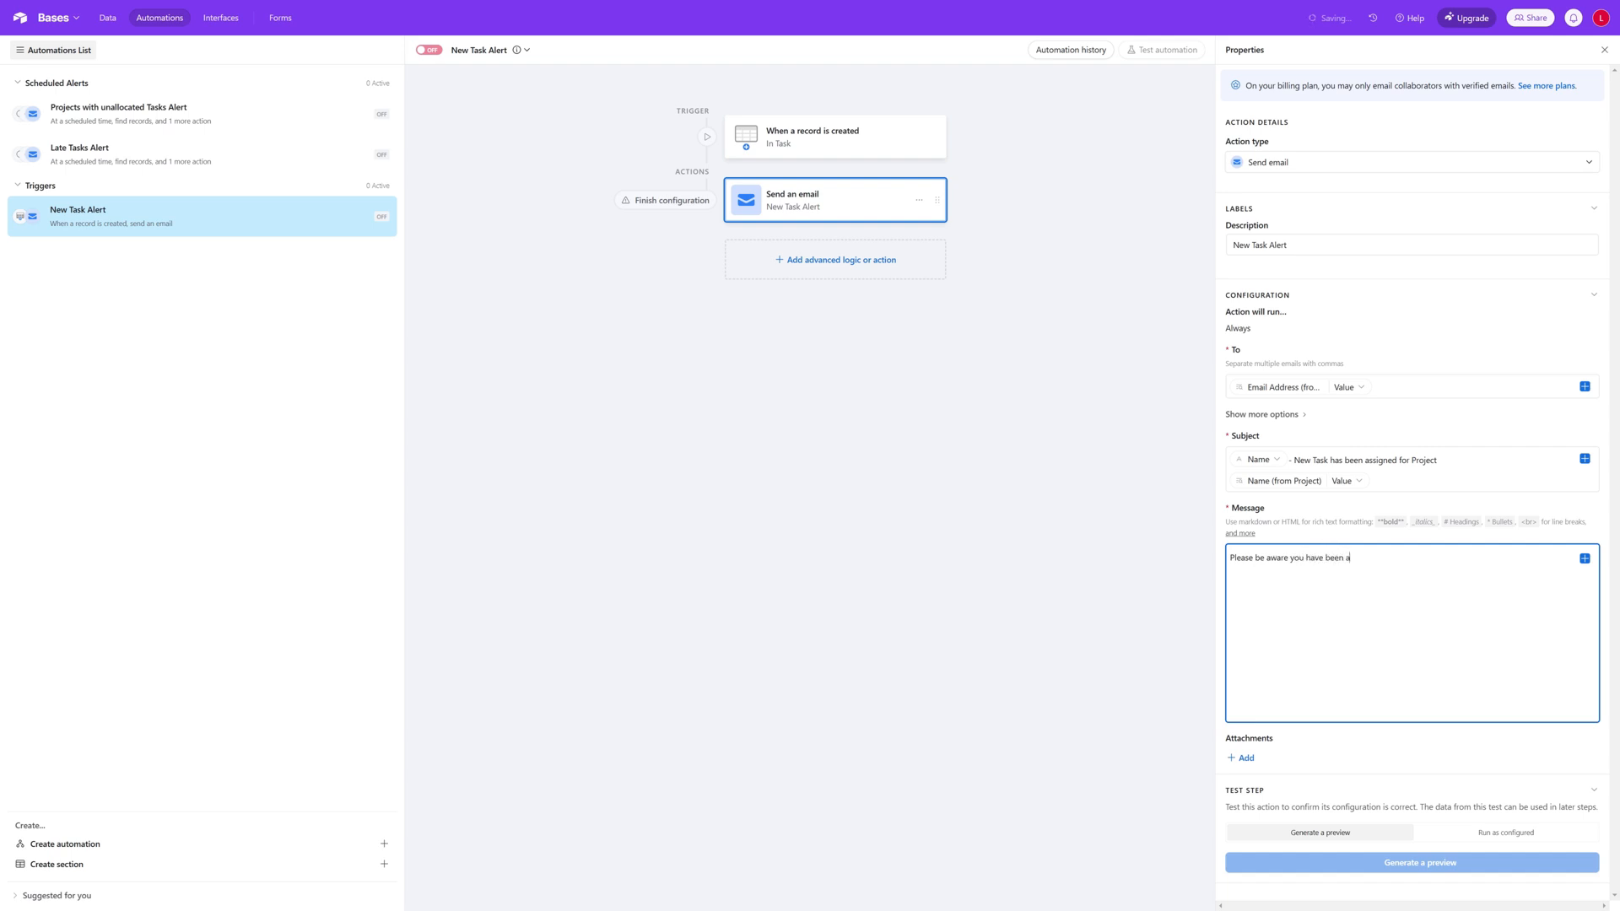
pyautogui.write('llocated a new task. Details below:')
pyautogui.press('Return')
pyautogui.press('Return')
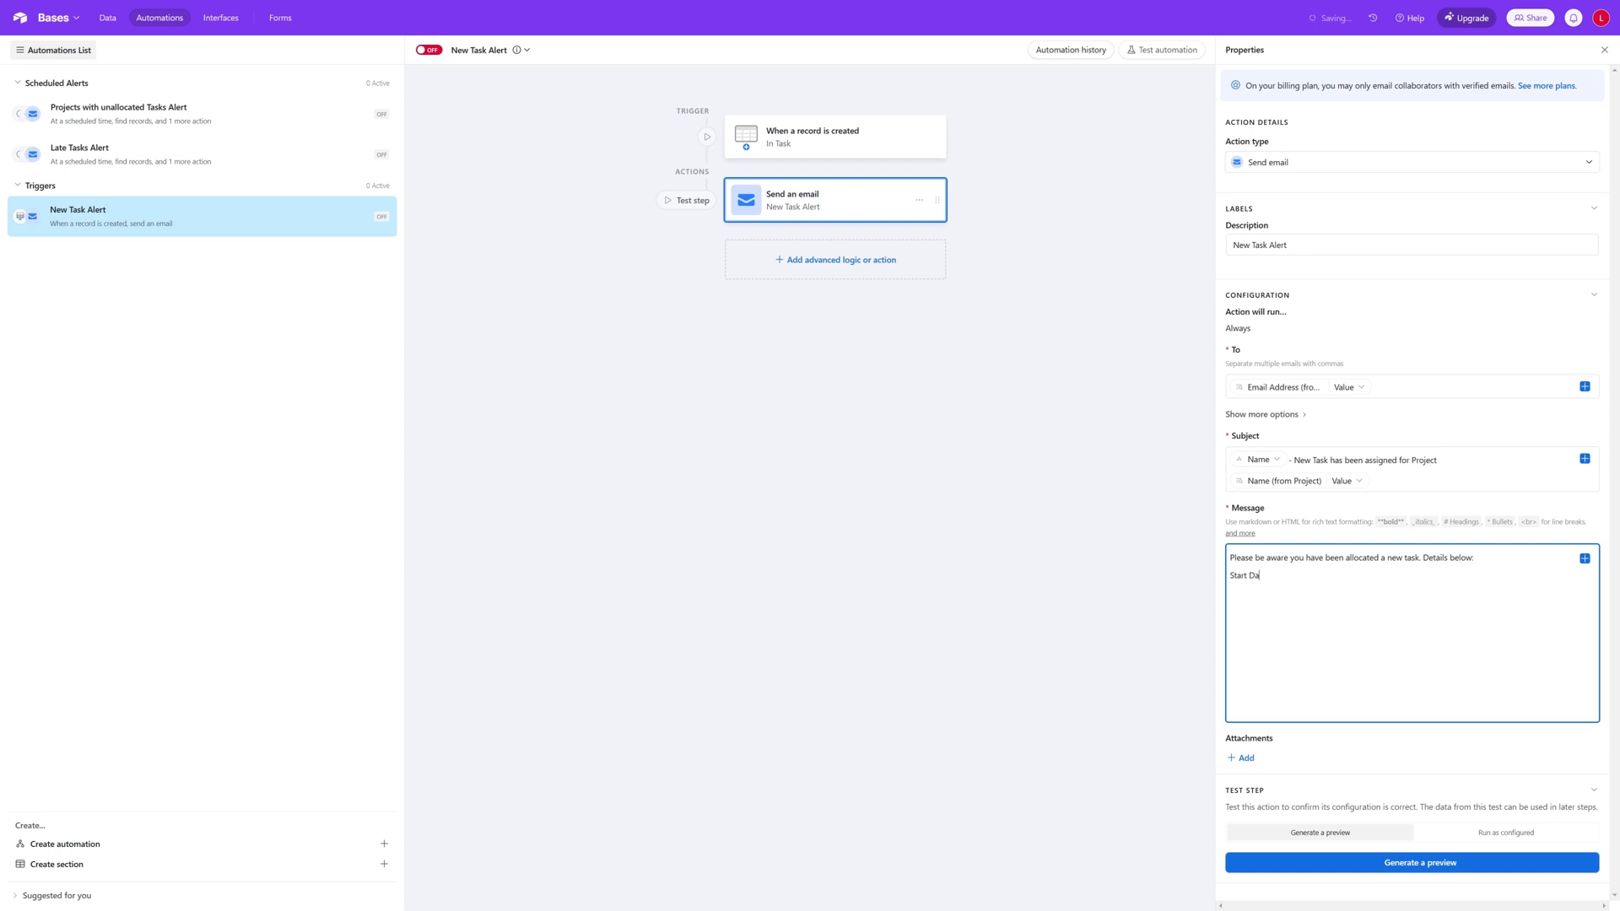
# Step: Add separate message lines labelled "Start Date:", "End Date:", "Duration:" and "Notes:" beneath the introduction
pyautogui.write('ndat')
pyautogui.press('BackSpace')
pyautogui.press('Return')
pyautogui.write('Duration:')
pyautogui.press('Return')
pyautogui.write('N')
# Step: Insert the triggering record's Start Date field after the Start Date label in the message
pyautogui.click(1585, 559)
pyautogui.scroll(-2, 1511, 676)
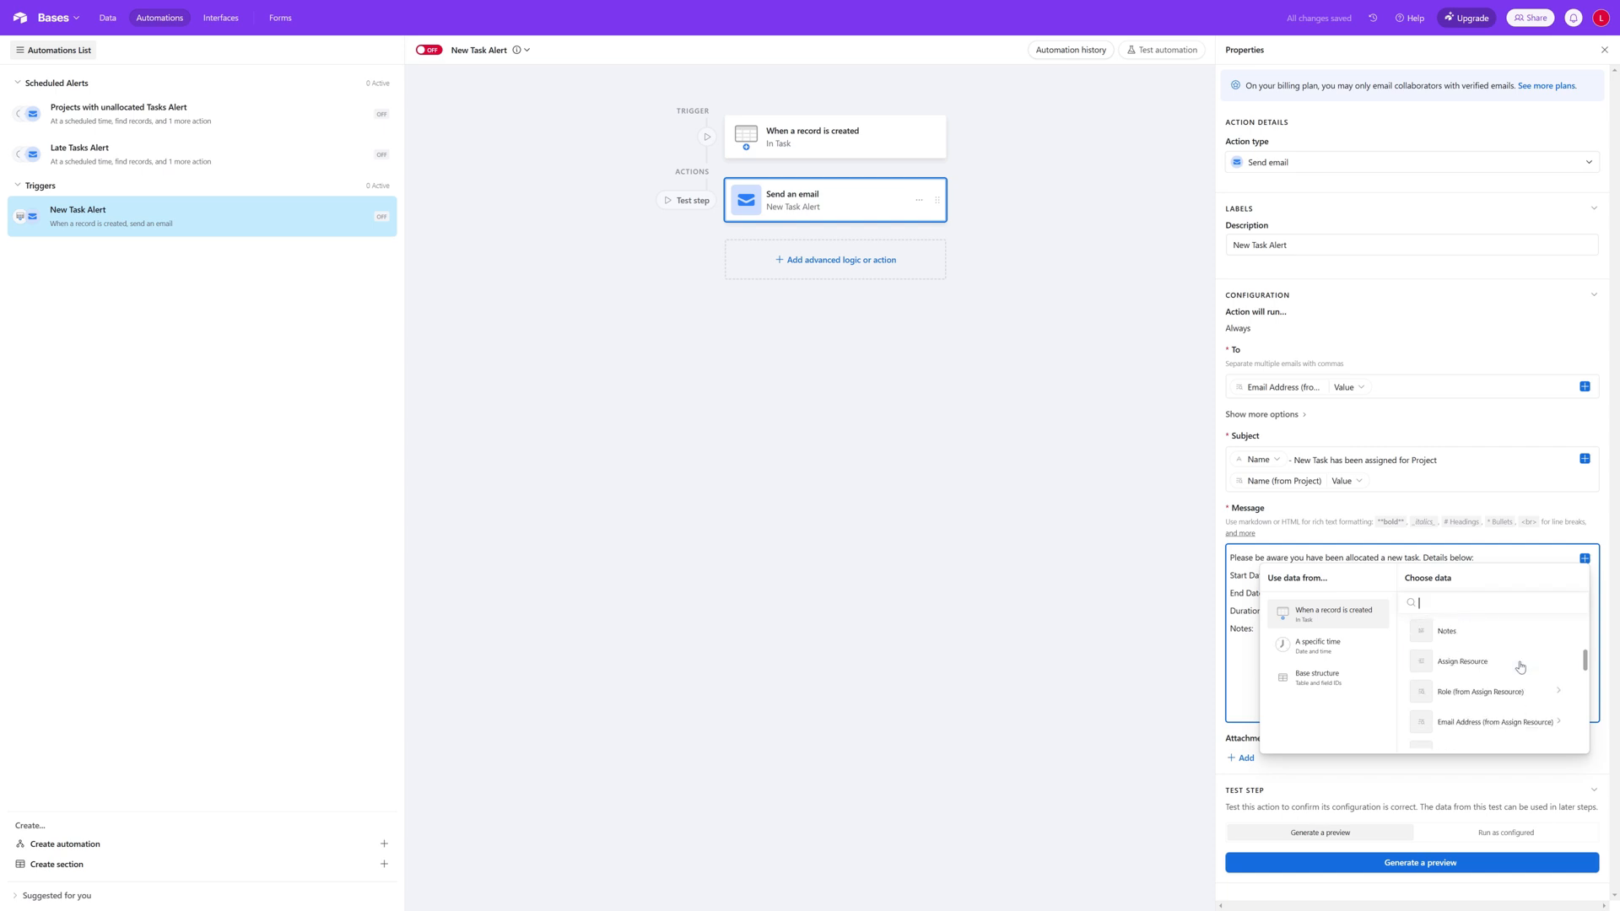
pyautogui.scroll(-3, 1521, 668)
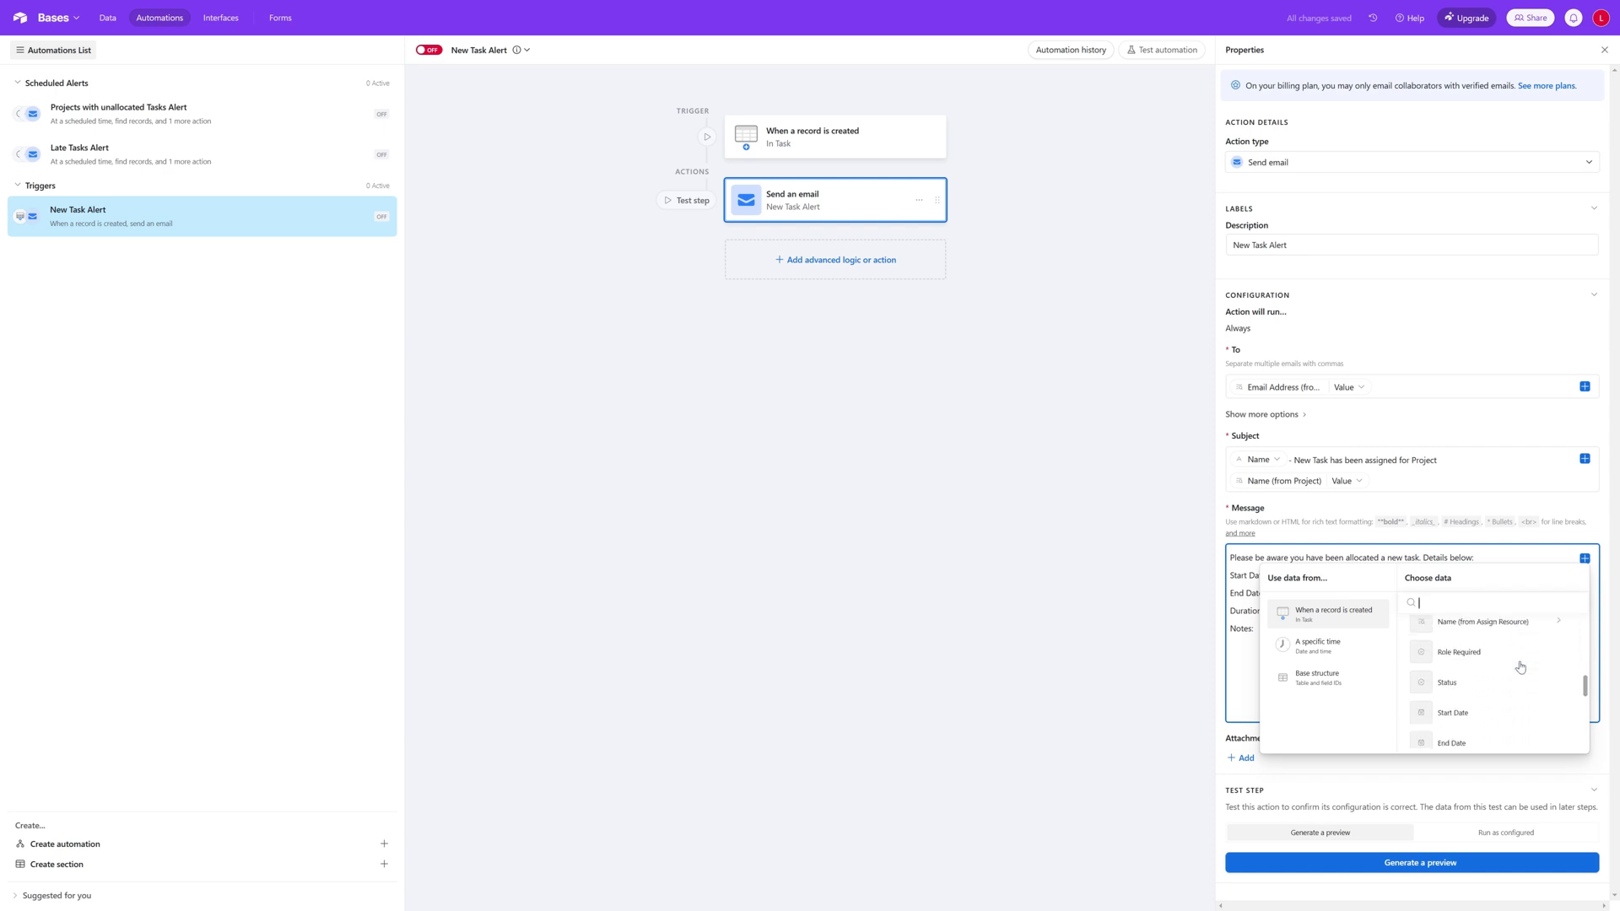
pyautogui.click(1494, 713)
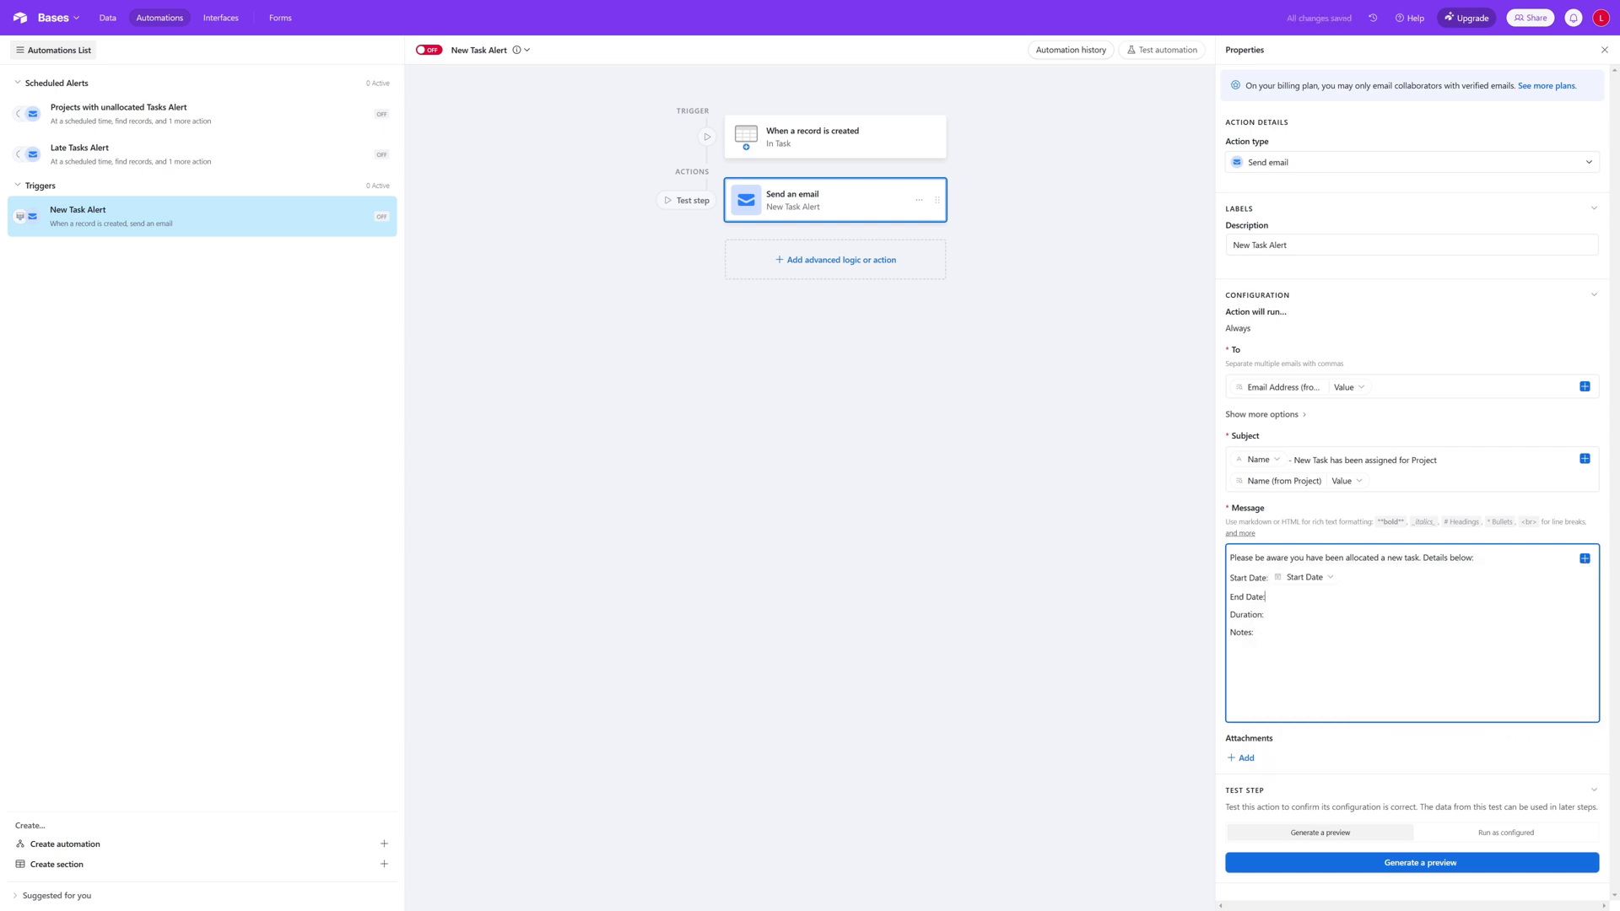
# Step: Insert the triggering record's End Date field after the "End Date:" label in the message
pyautogui.click(1585, 559)
pyautogui.scroll(-2, 1497, 670)
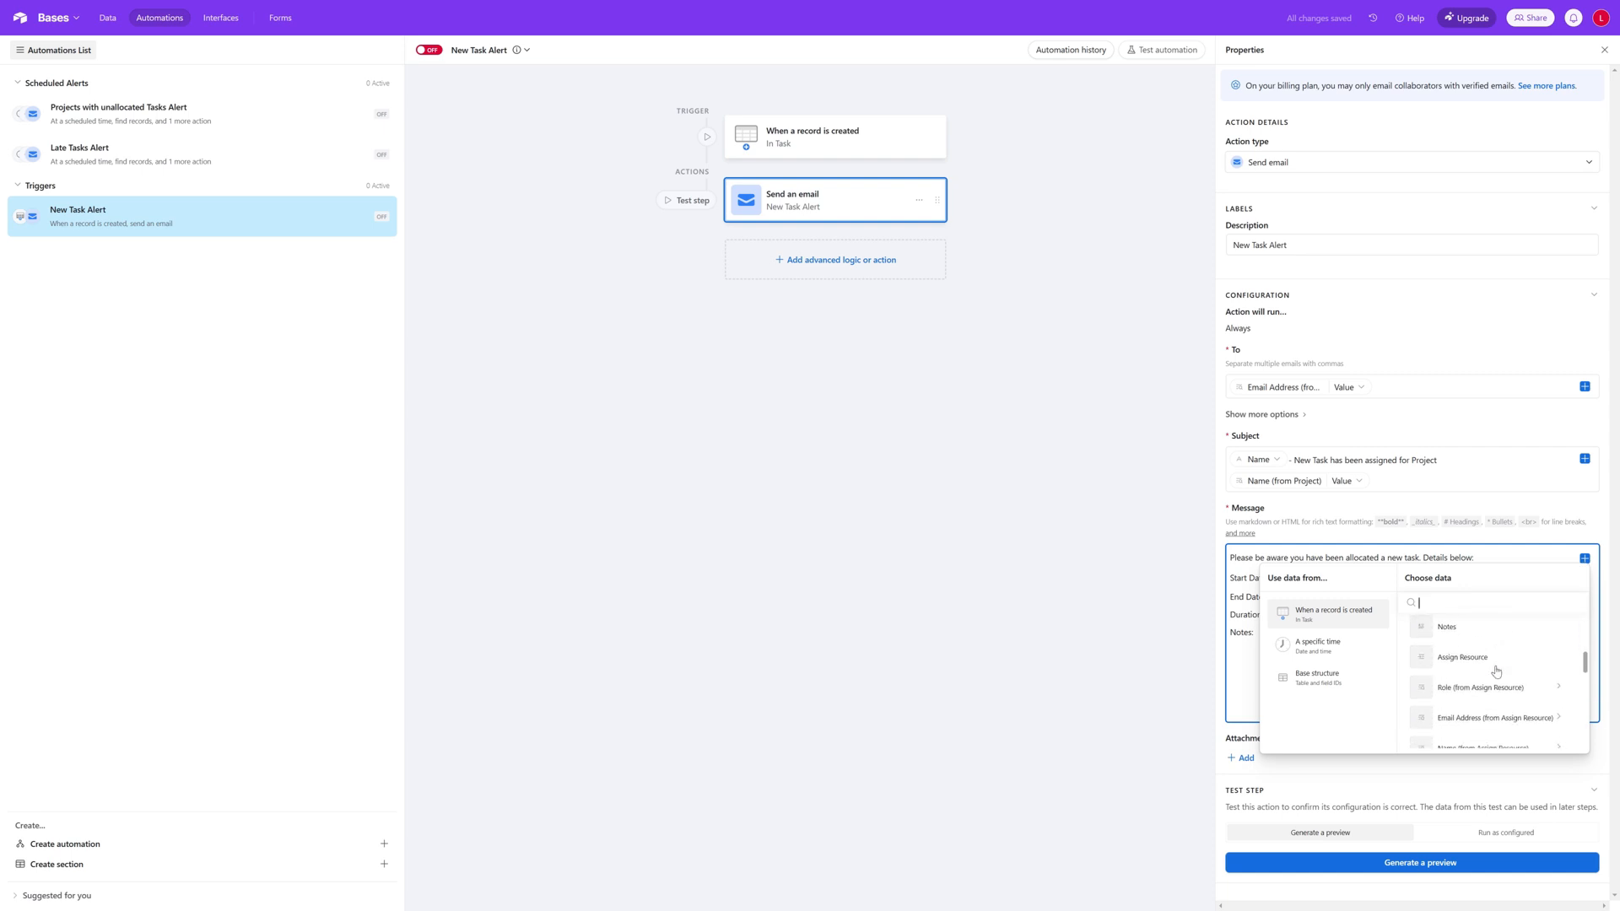
pyautogui.scroll(-3, 1496, 671)
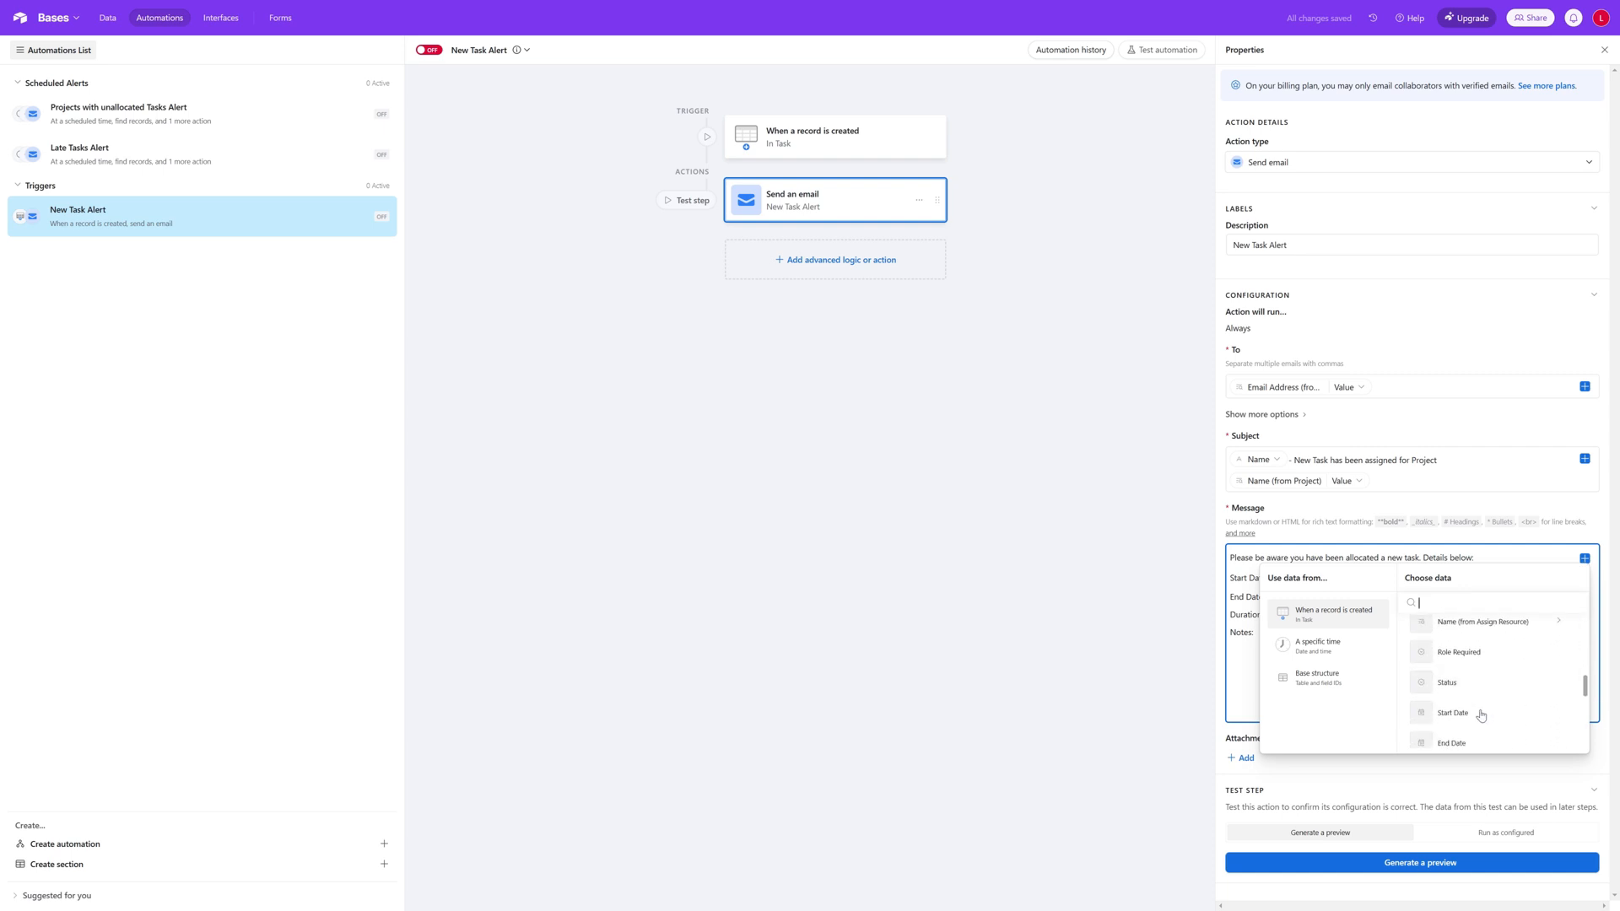
pyautogui.click(1468, 745)
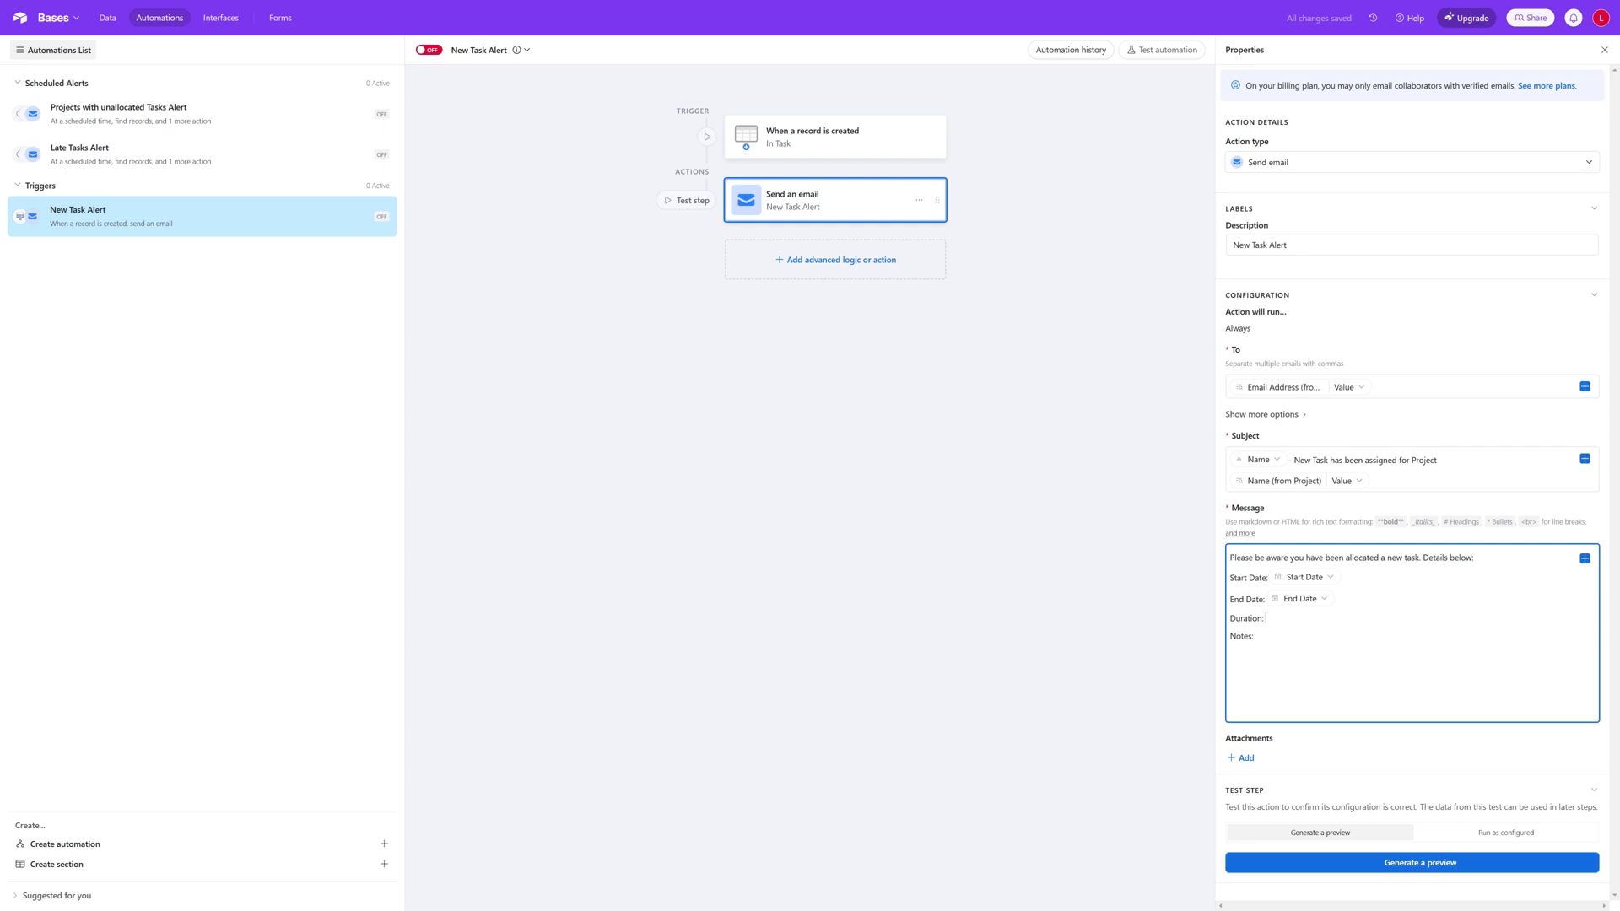
# Step: Insert the triggering record's Duration field after the "Duration:" label in the message
pyautogui.click(1585, 559)
pyautogui.scroll(-2, 1513, 666)
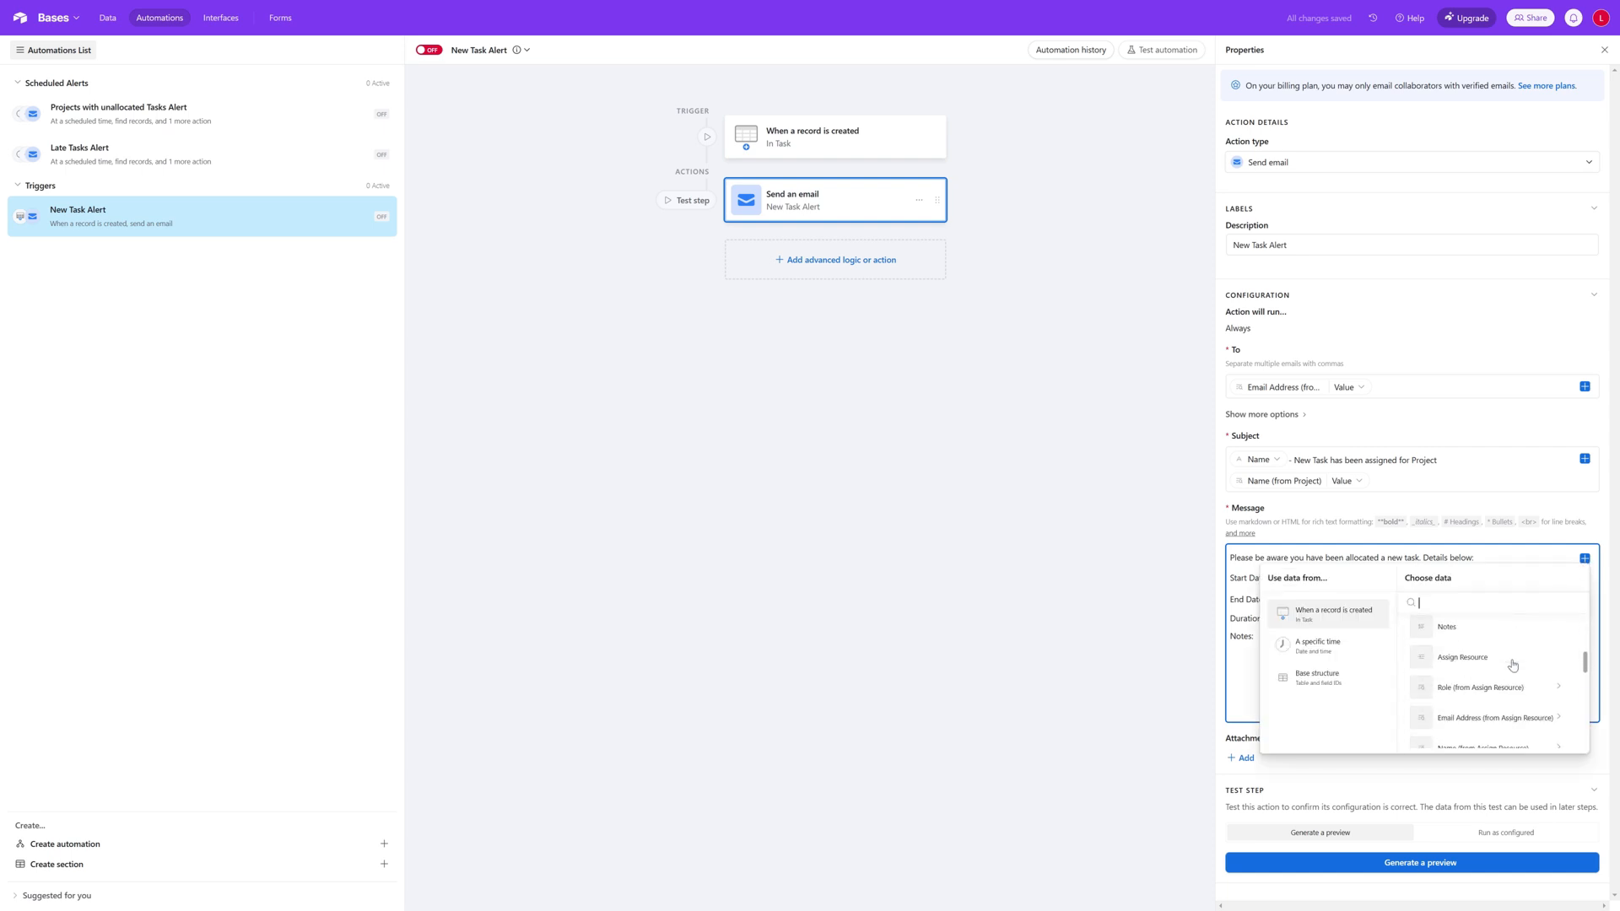
pyautogui.scroll(-4, 1513, 666)
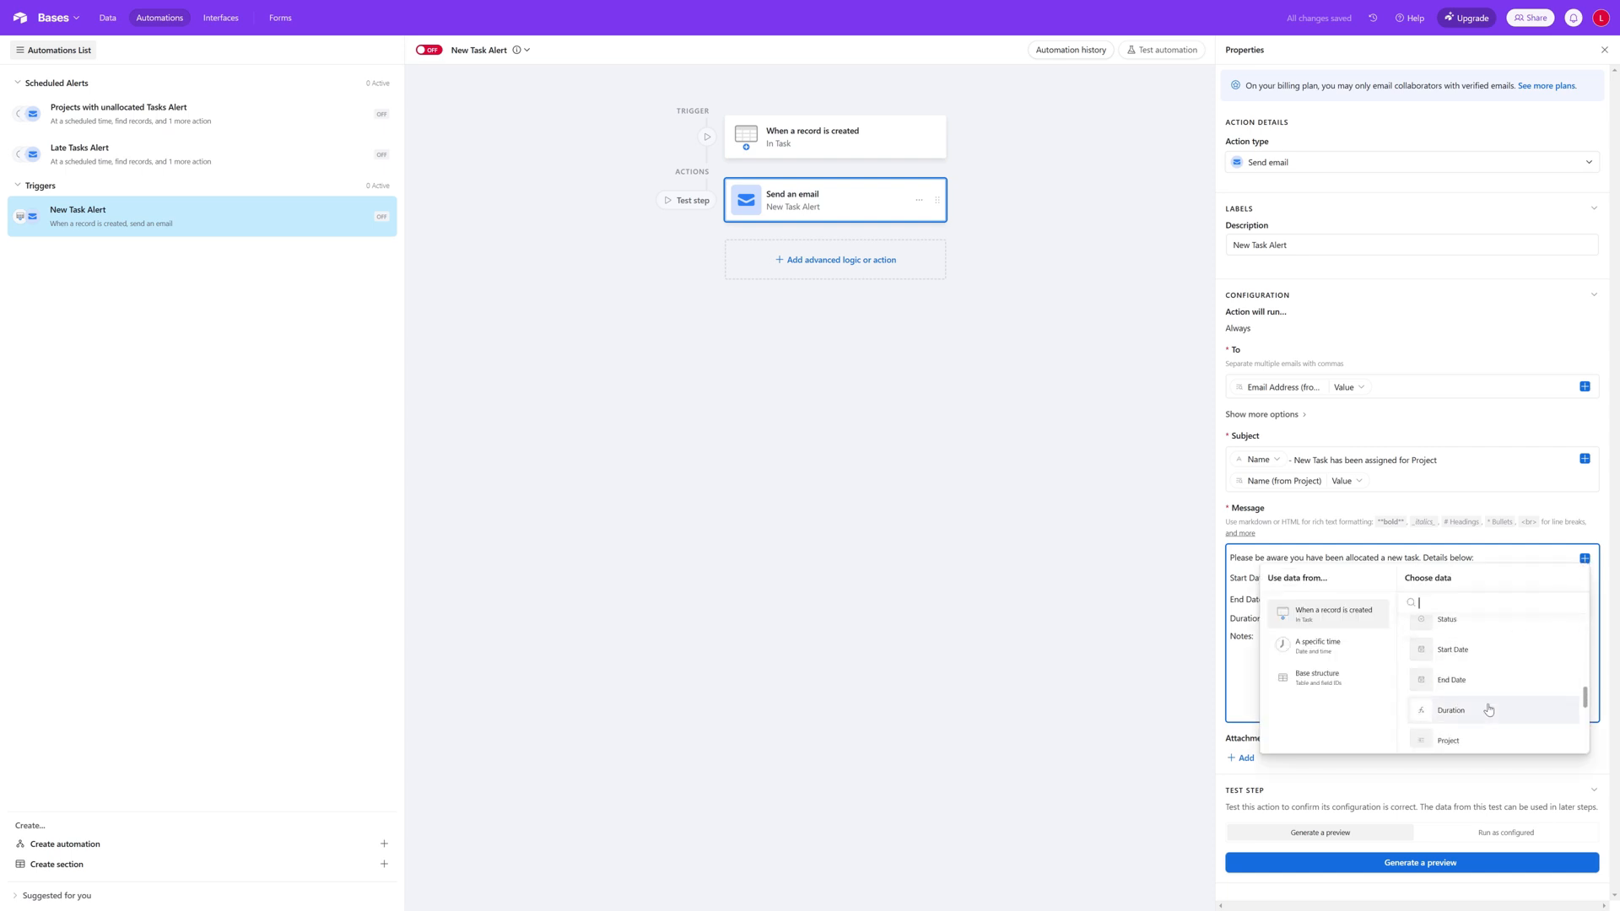
pyautogui.click(1489, 710)
# Step: Insert the triggering record's Notes field after the "Notes:" label in the message
pyautogui.click(1585, 559)
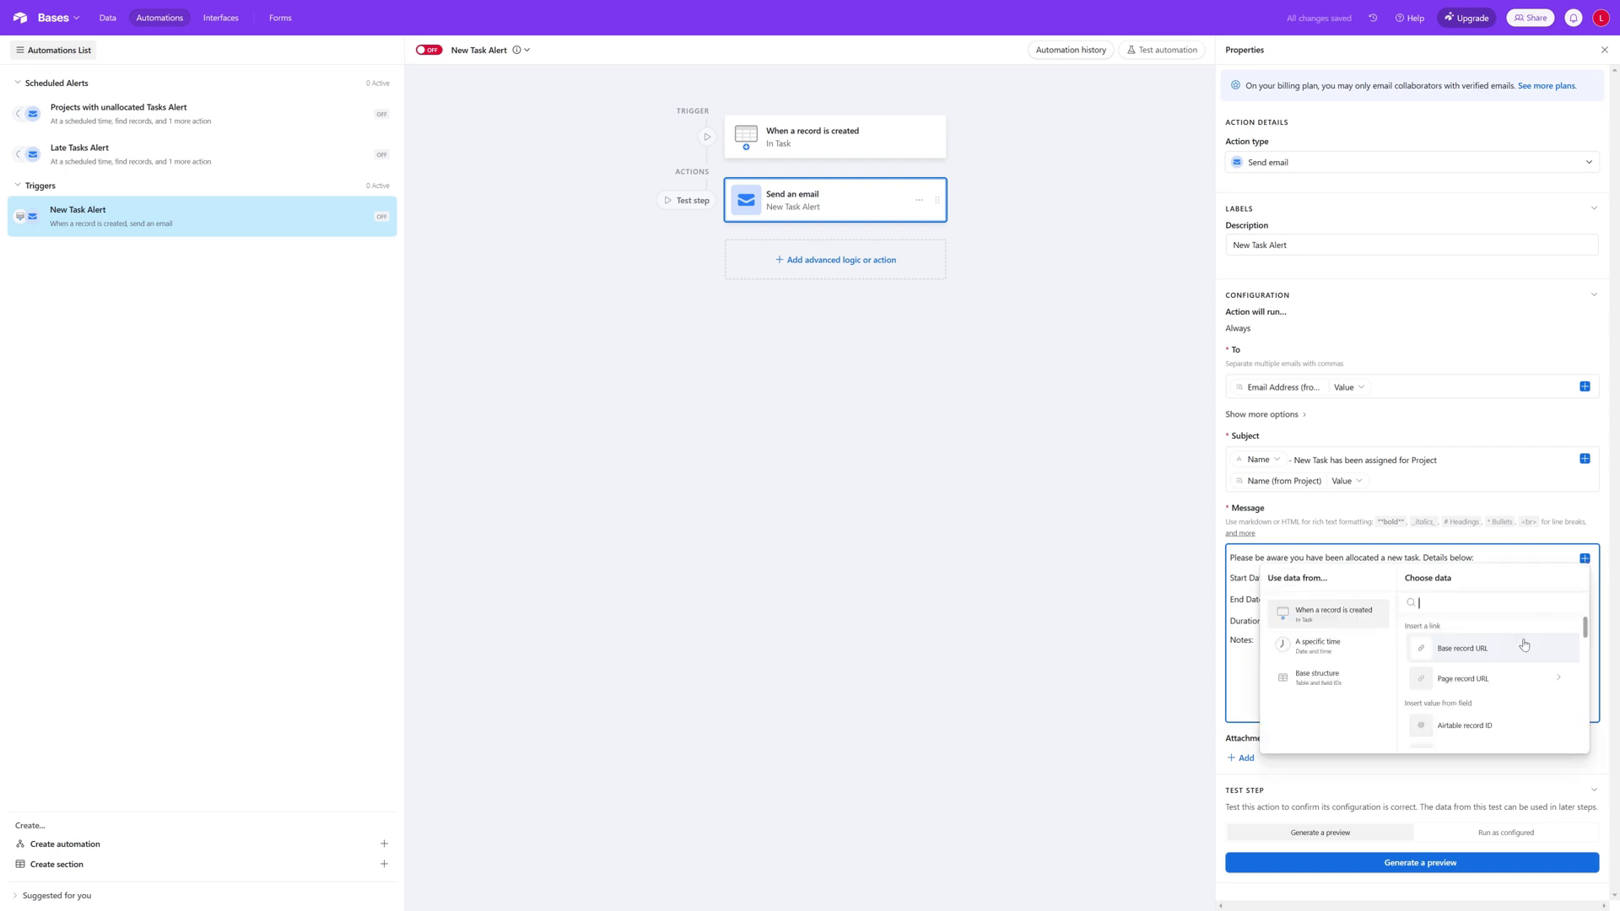
pyautogui.scroll(-2, 1516, 656)
pyautogui.scroll(-5, 1515, 656)
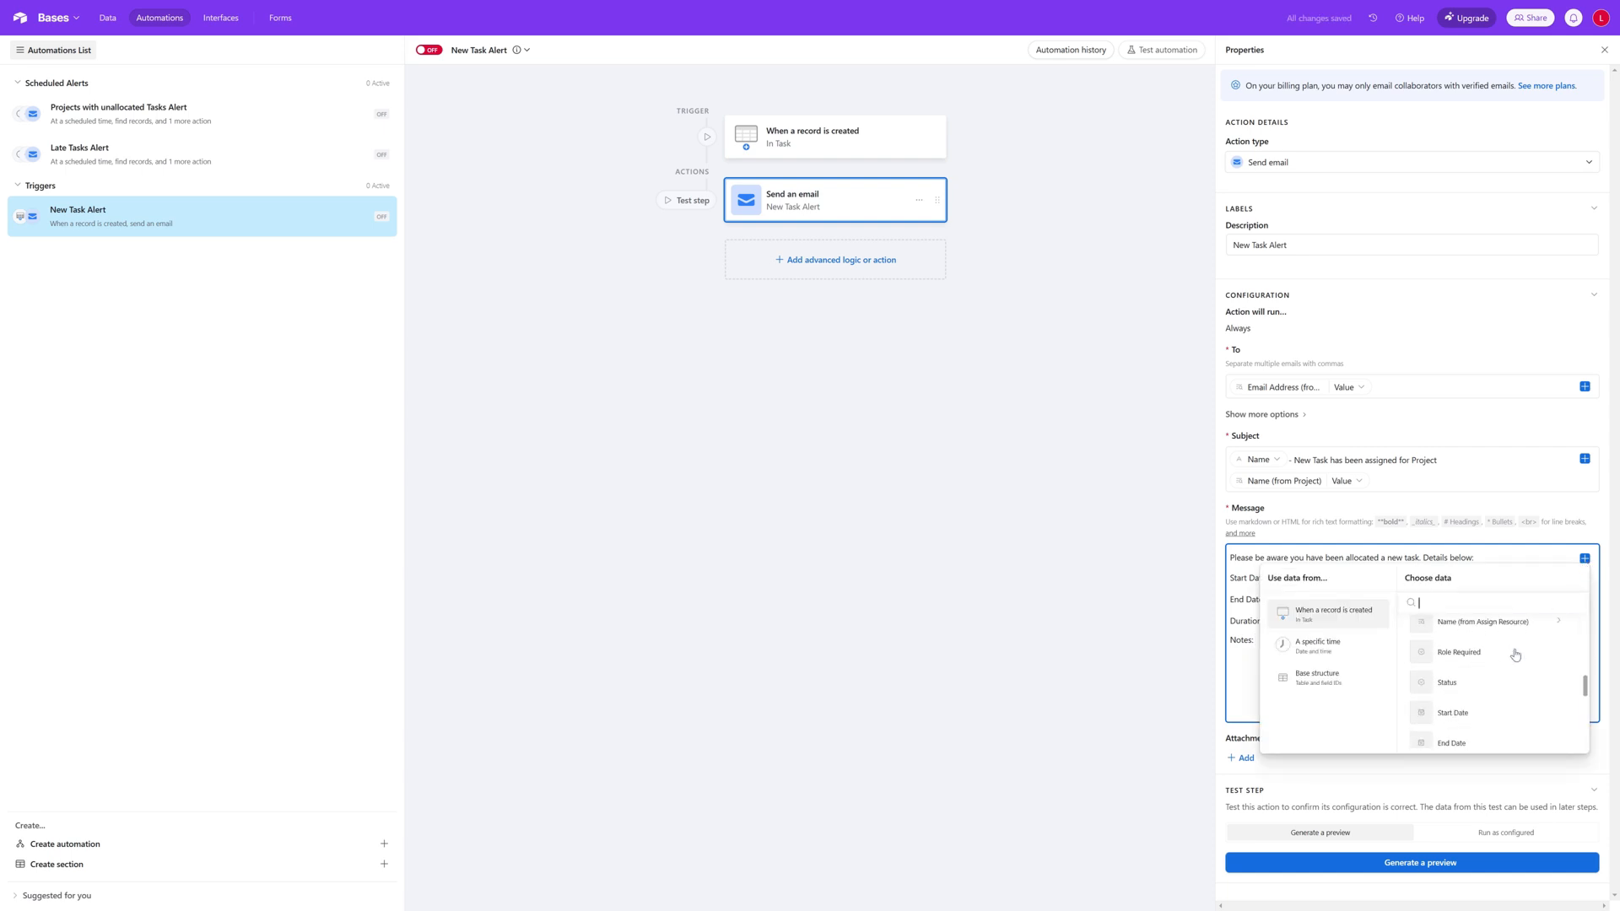
pyautogui.scroll(3, 1516, 656)
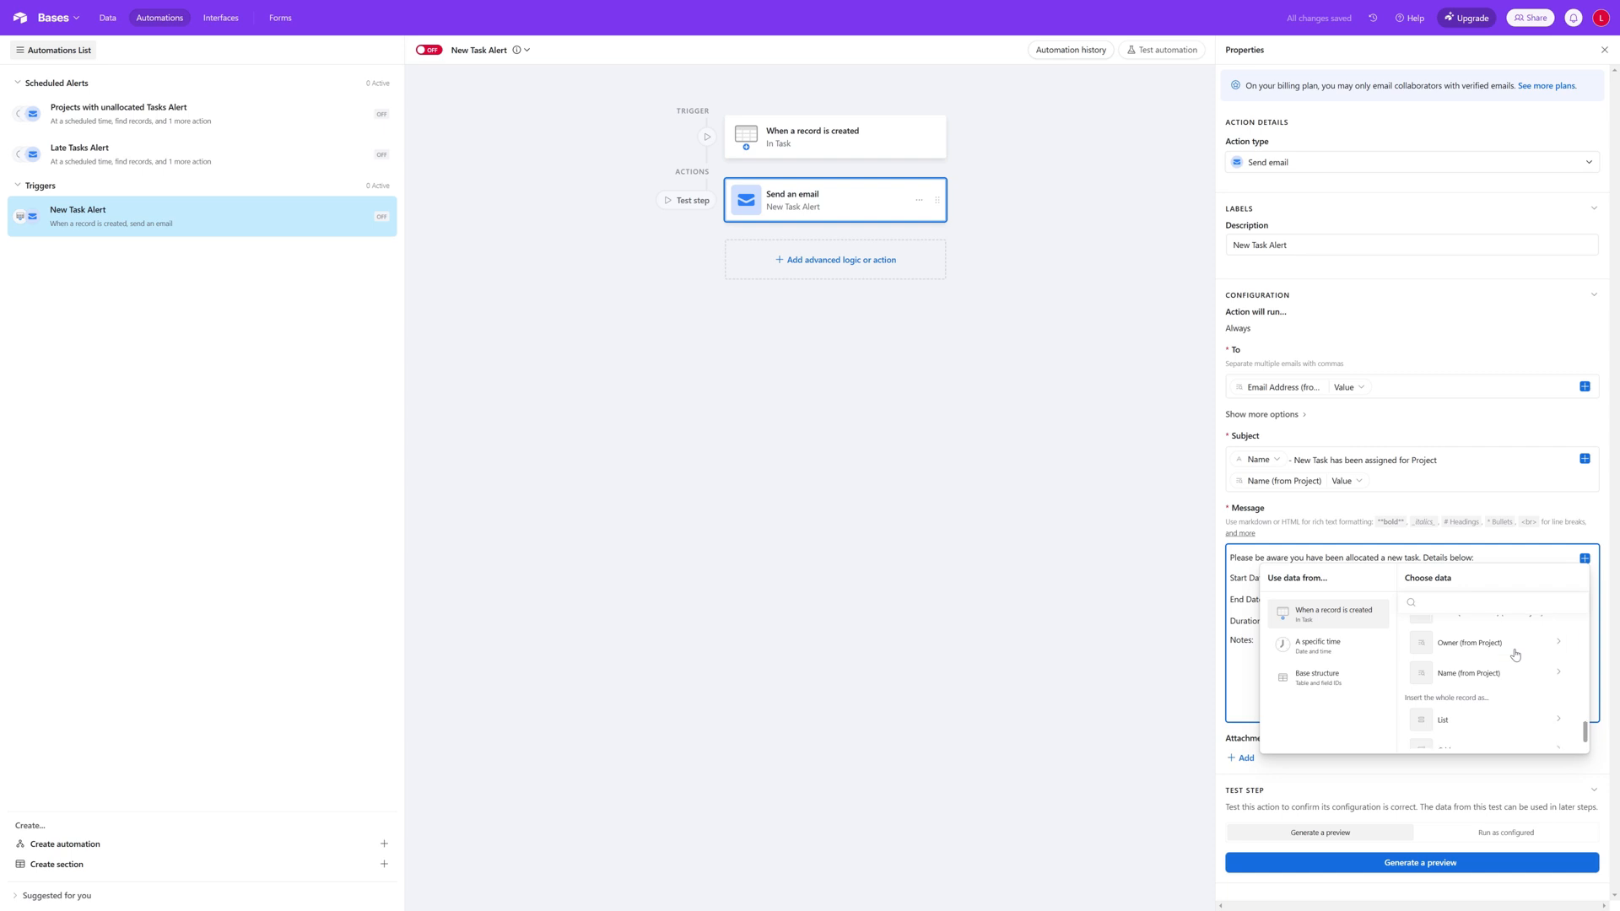
pyautogui.scroll(-2, 1515, 656)
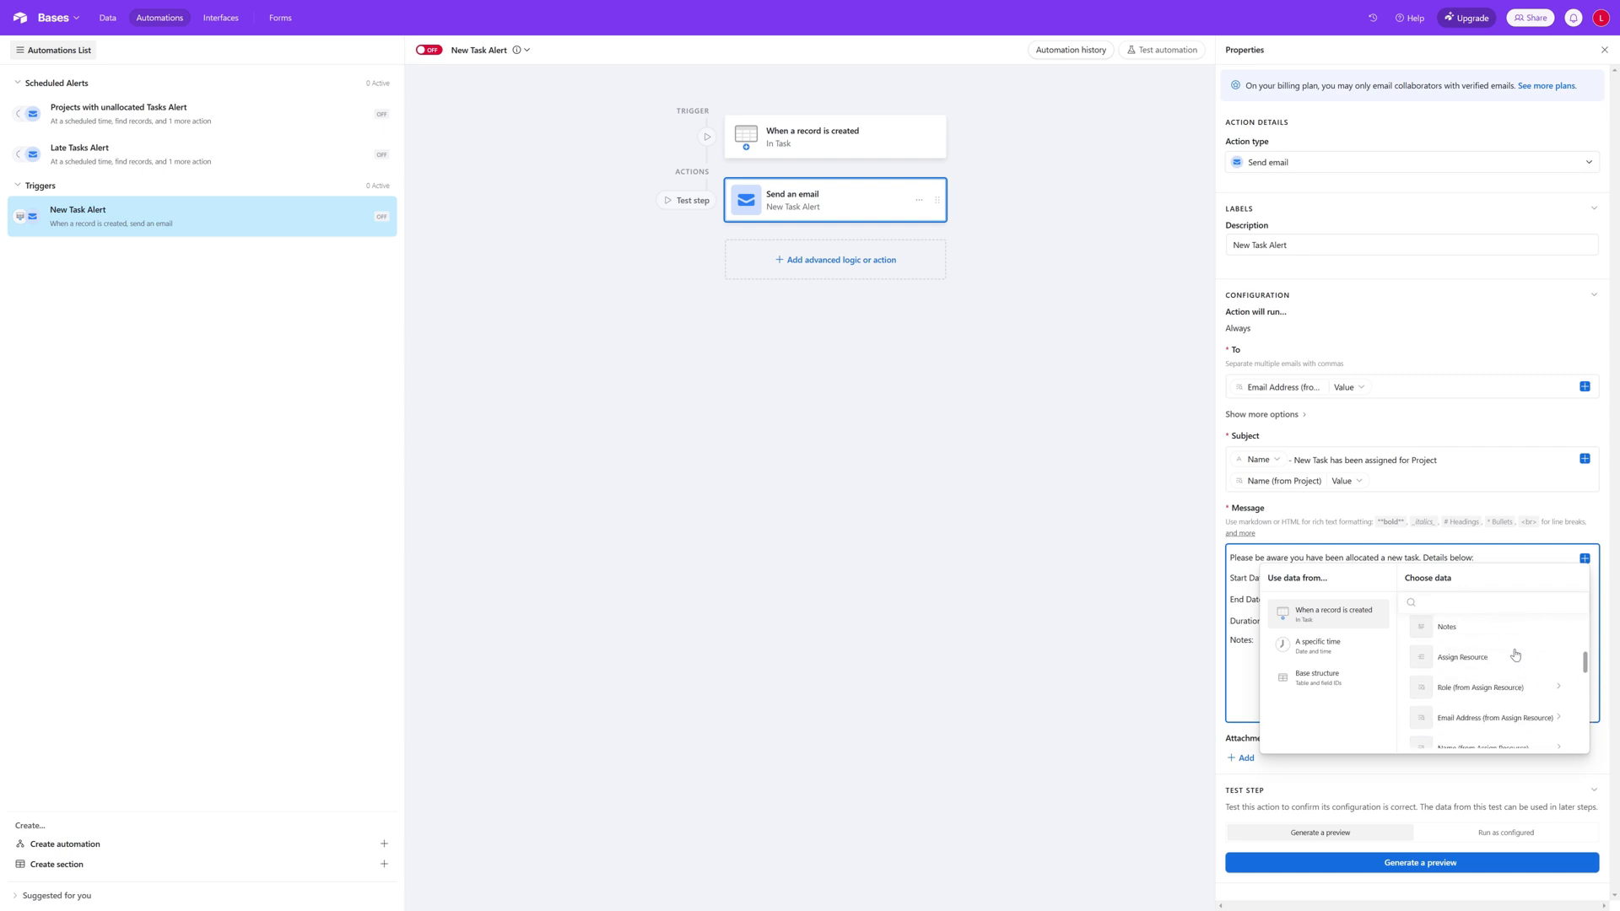
pyautogui.click(1516, 656)
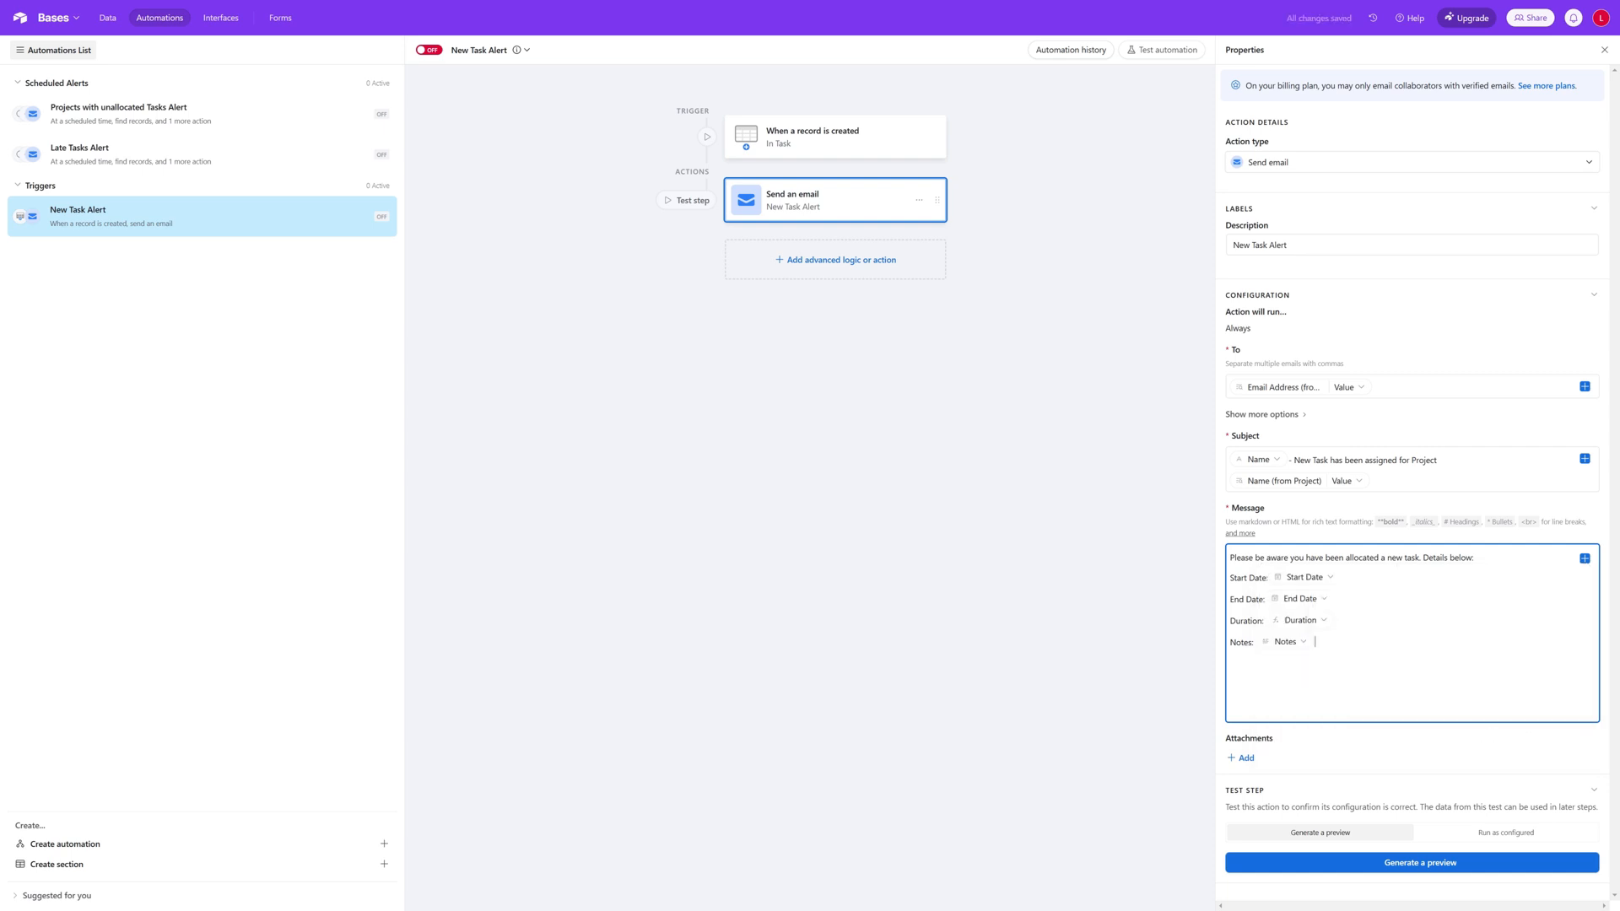
# Step: Add a "Link:" line at the end of the message and insert the triggering record's Base record URL after it
pyautogui.press('Return')
pyautogui.press('Return')
pyautogui.write('Limn')
pyautogui.click(1586, 560)
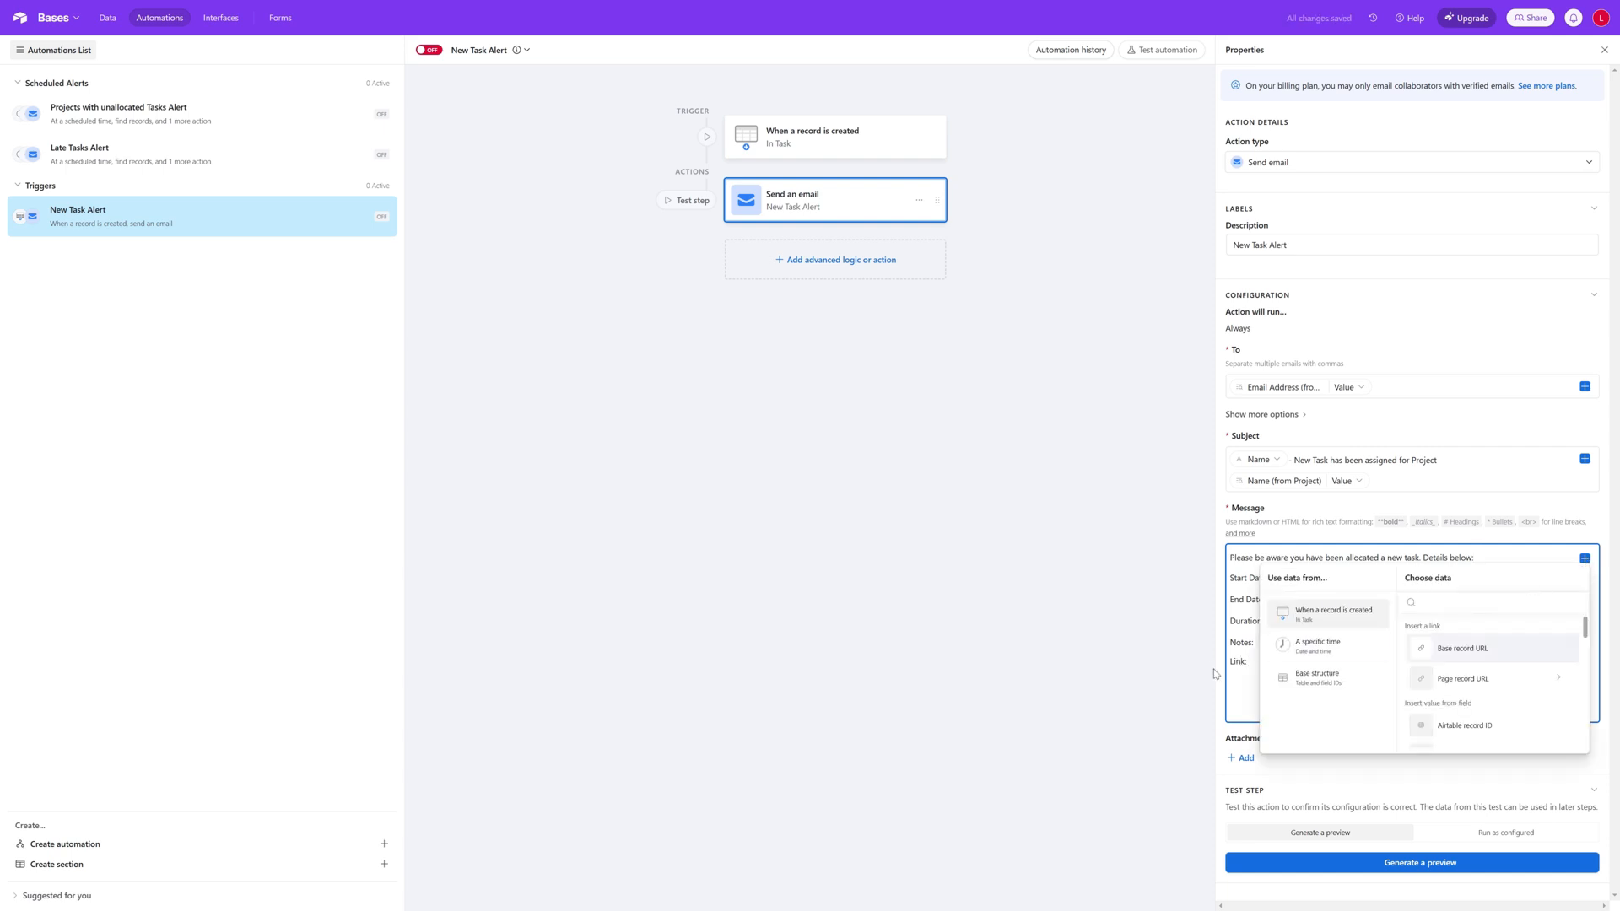
pyautogui.press('Escape')
pyautogui.click(1585, 558)
pyautogui.click(1513, 655)
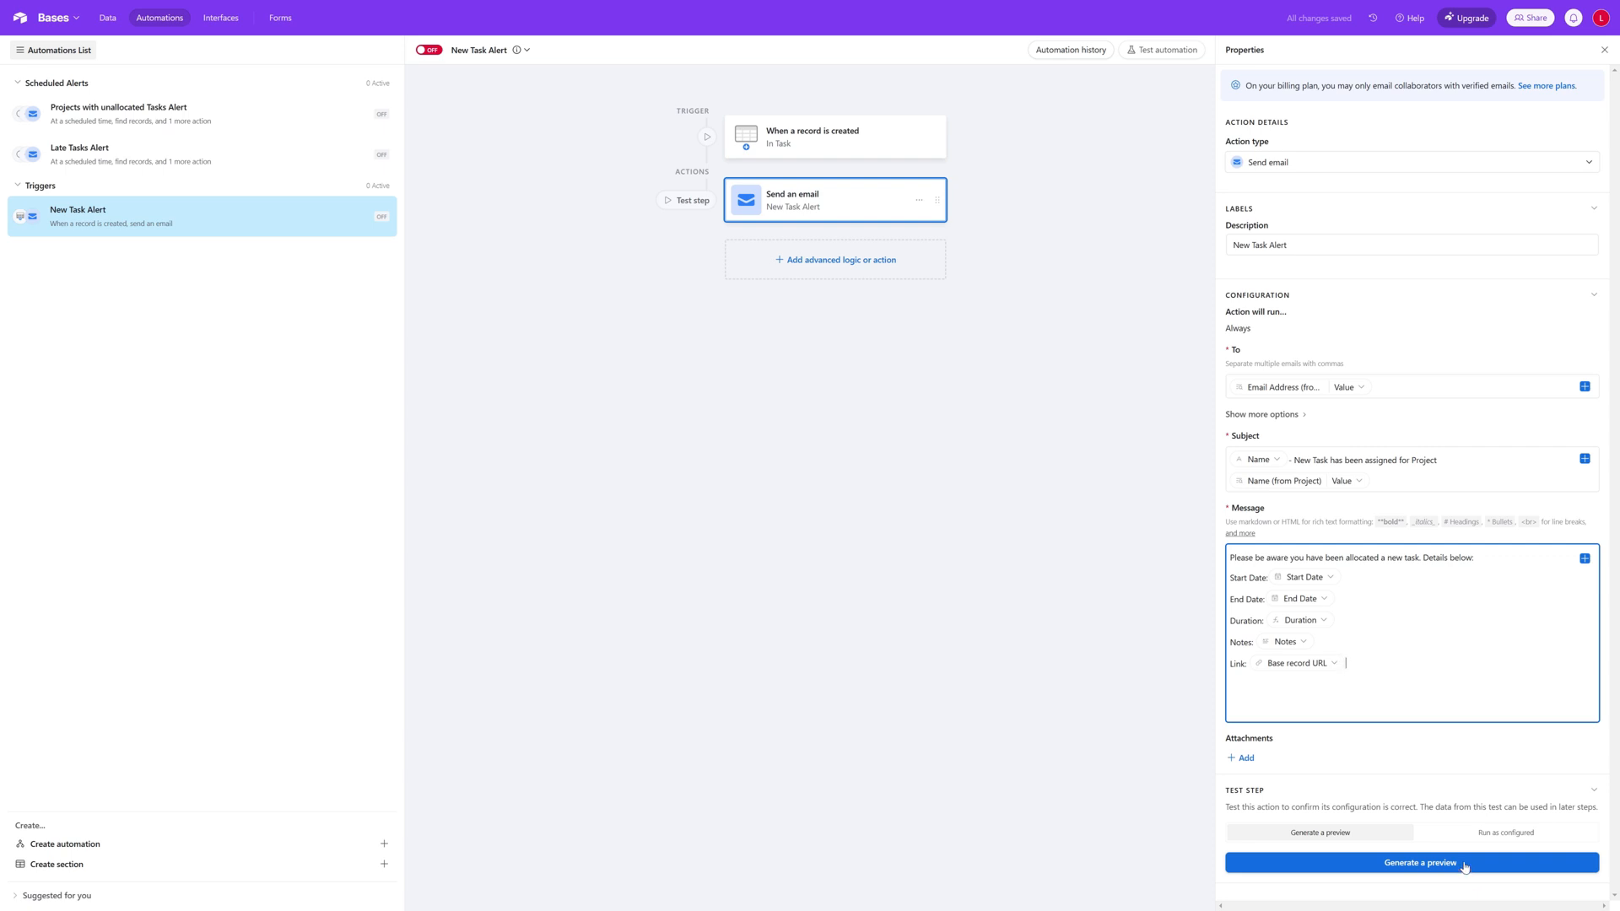
# Step: Test the record-created trigger using the Planning Interfaces task as the sample record
pyautogui.click(878, 138)
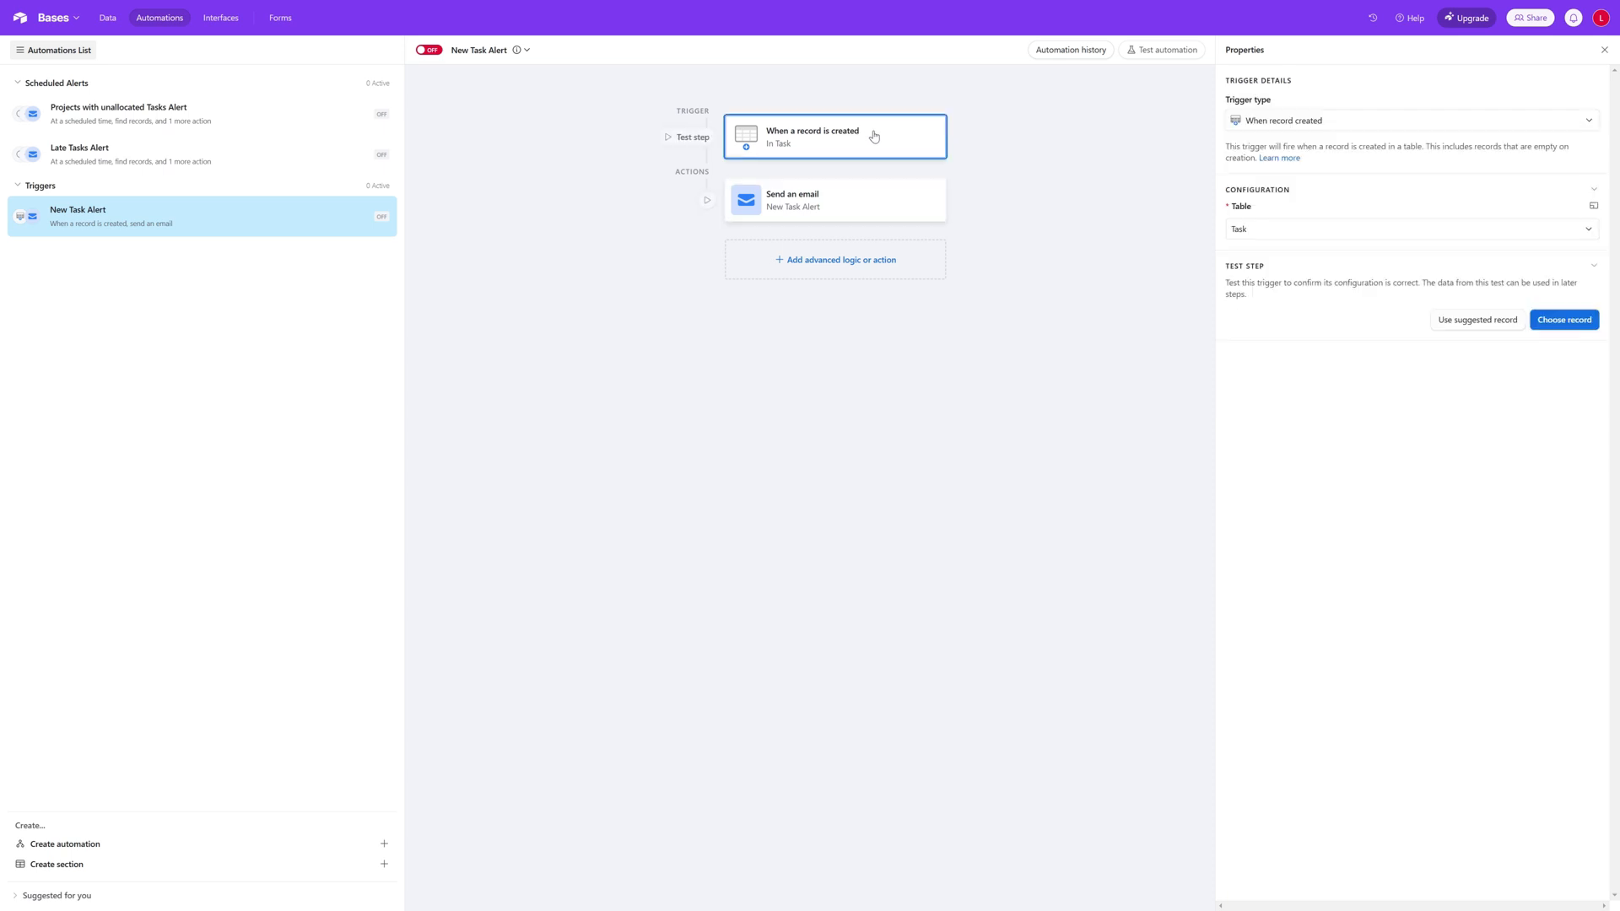
pyautogui.click(1565, 324)
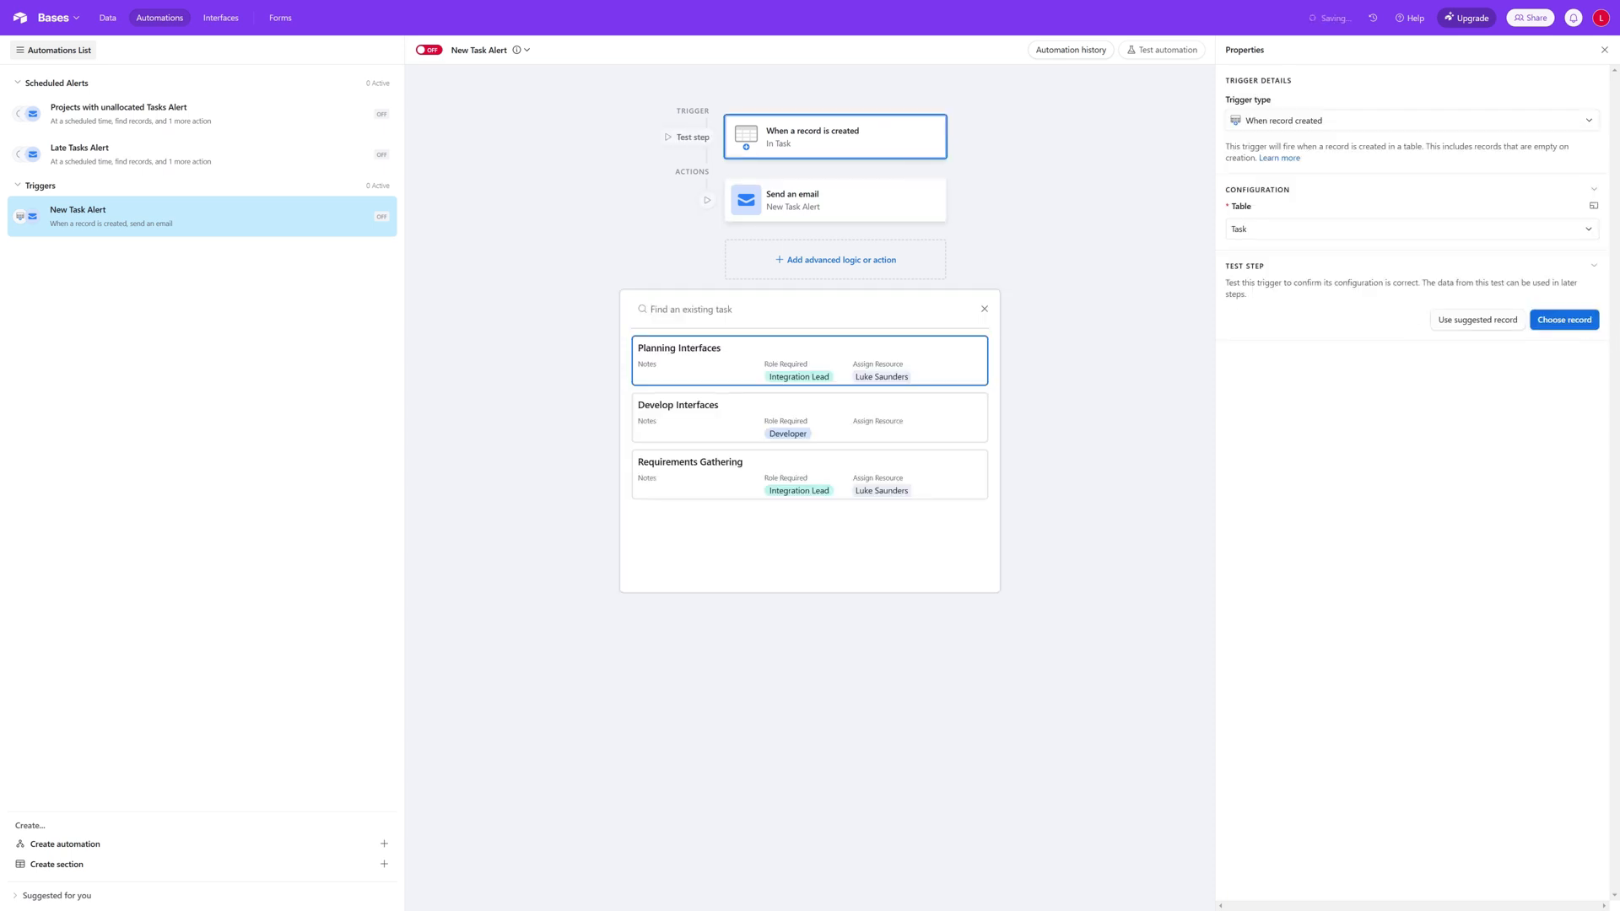
pyautogui.click(822, 366)
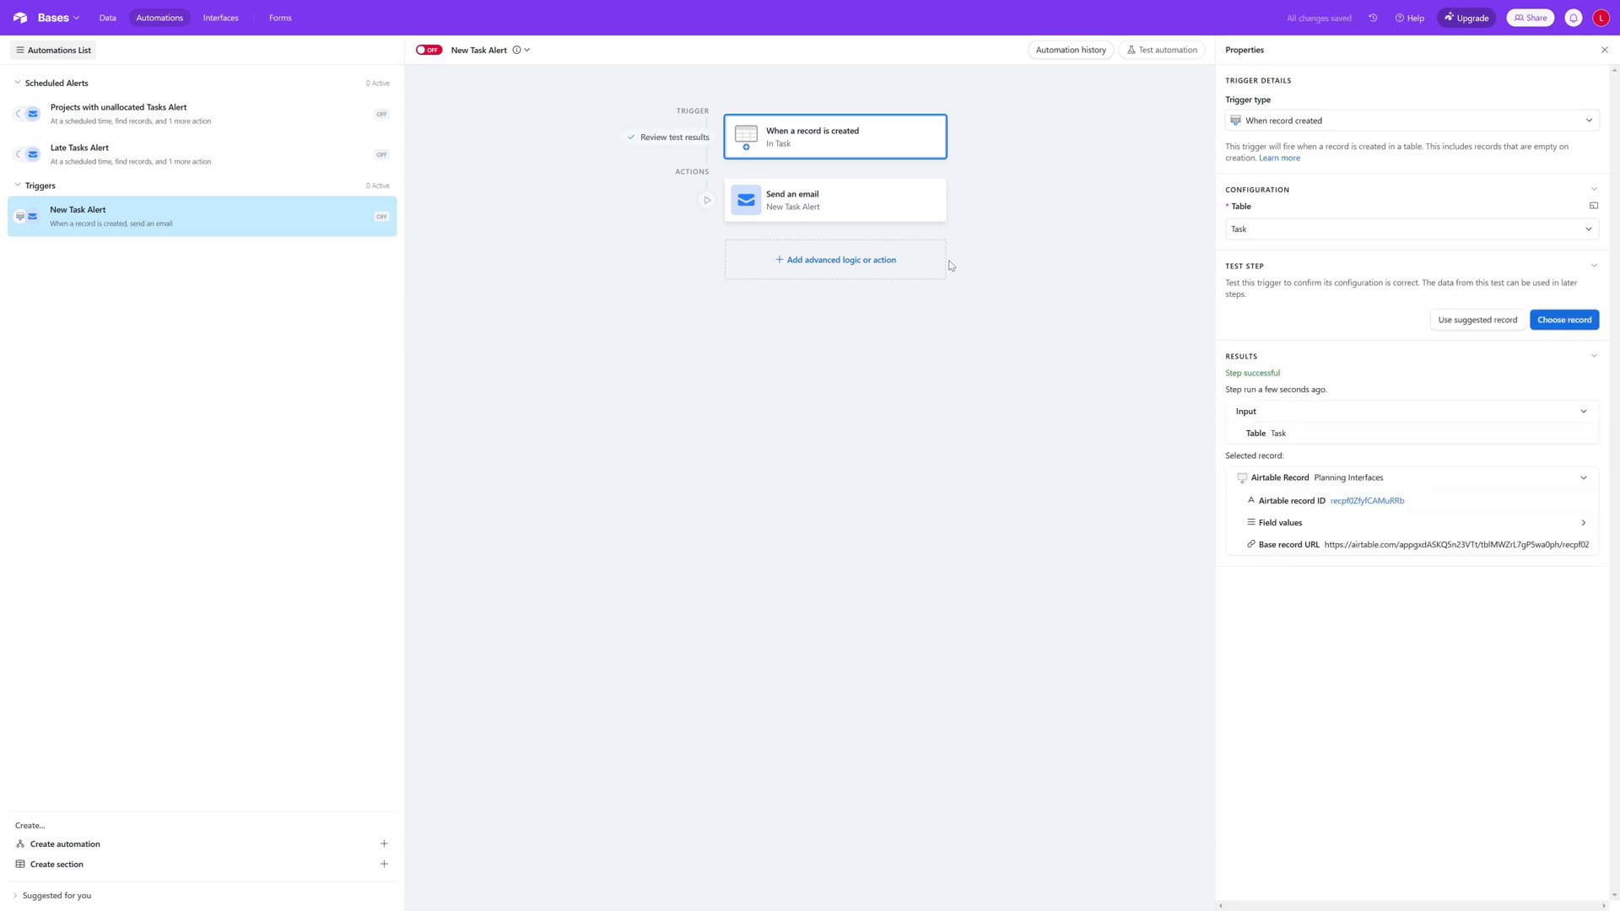
# Step: Test the email action and examine the full subject and message in its results
pyautogui.click(699, 202)
pyautogui.click(844, 500)
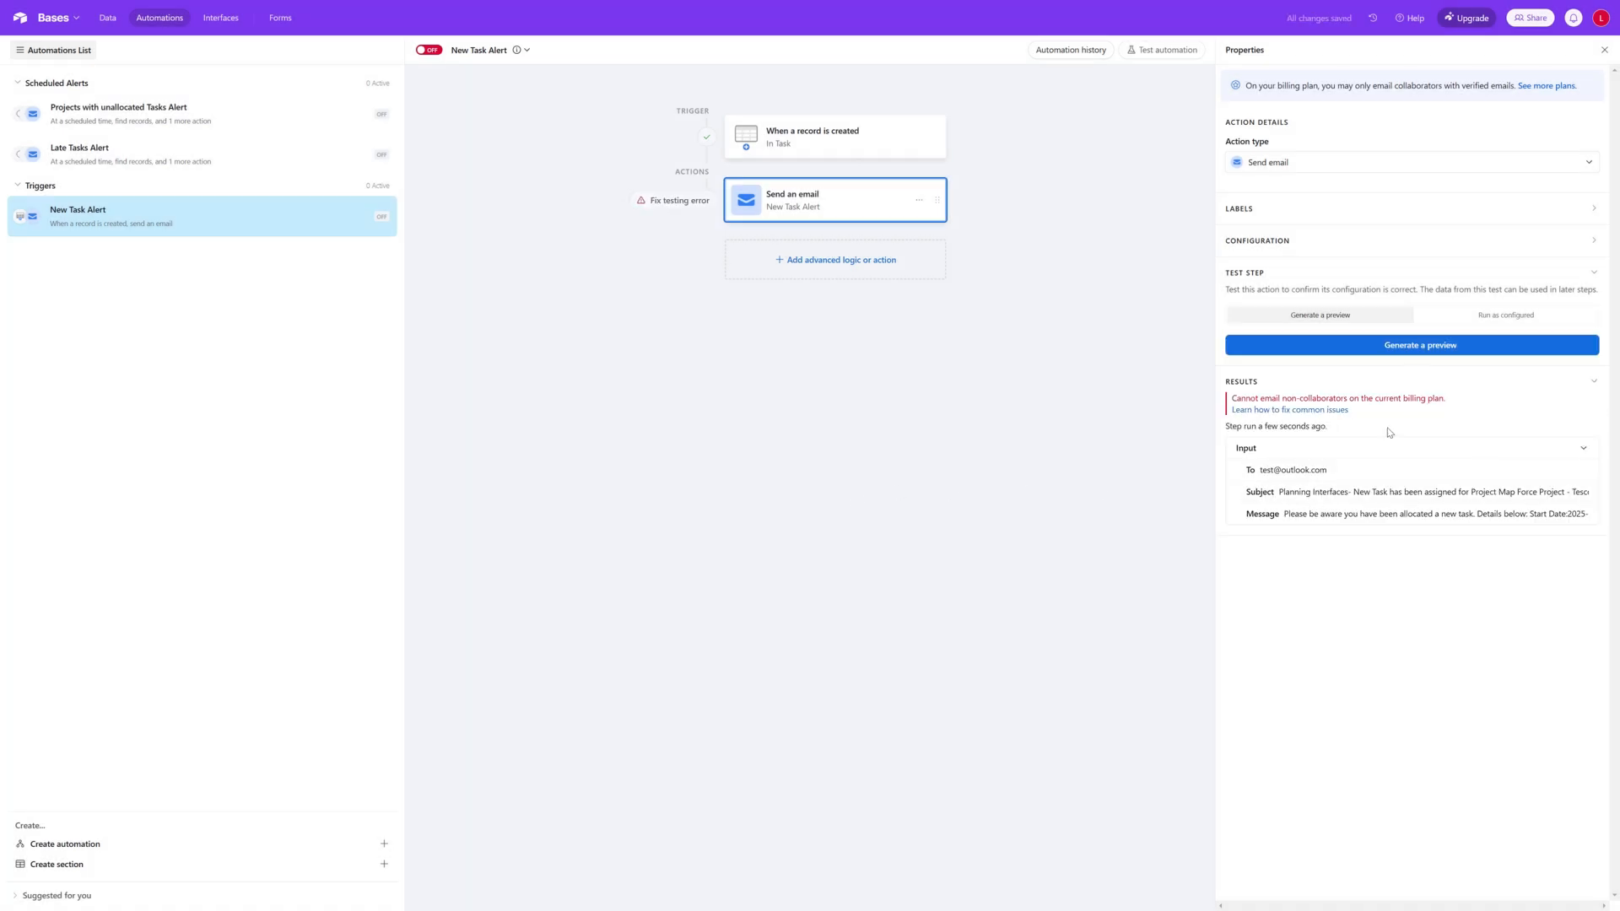
pyautogui.click(1424, 493)
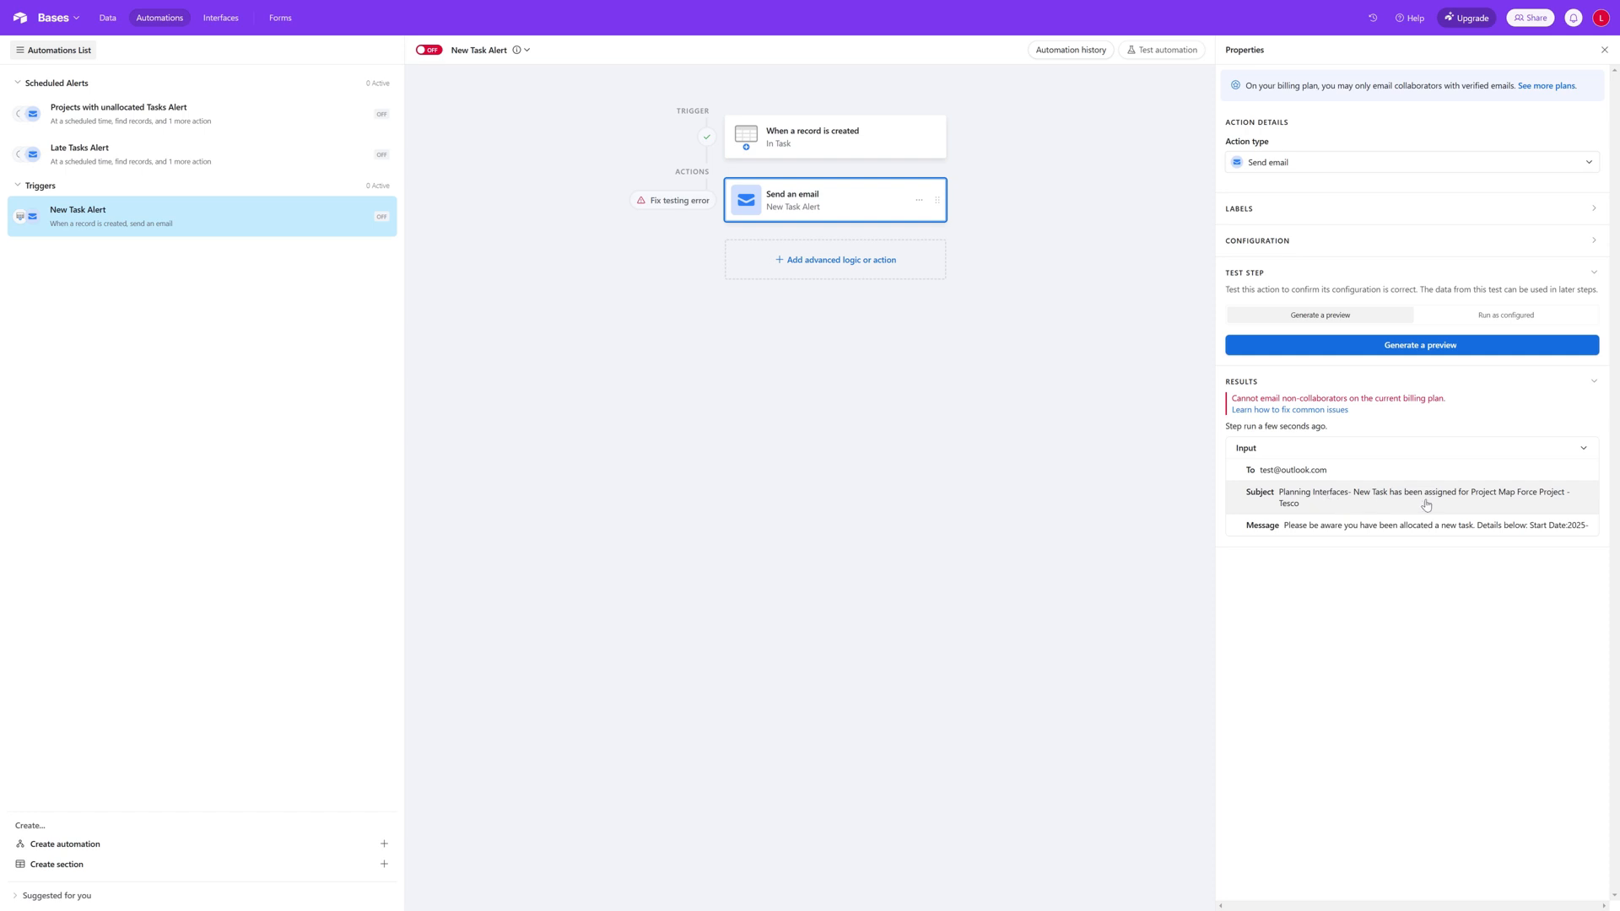
pyautogui.click(1504, 530)
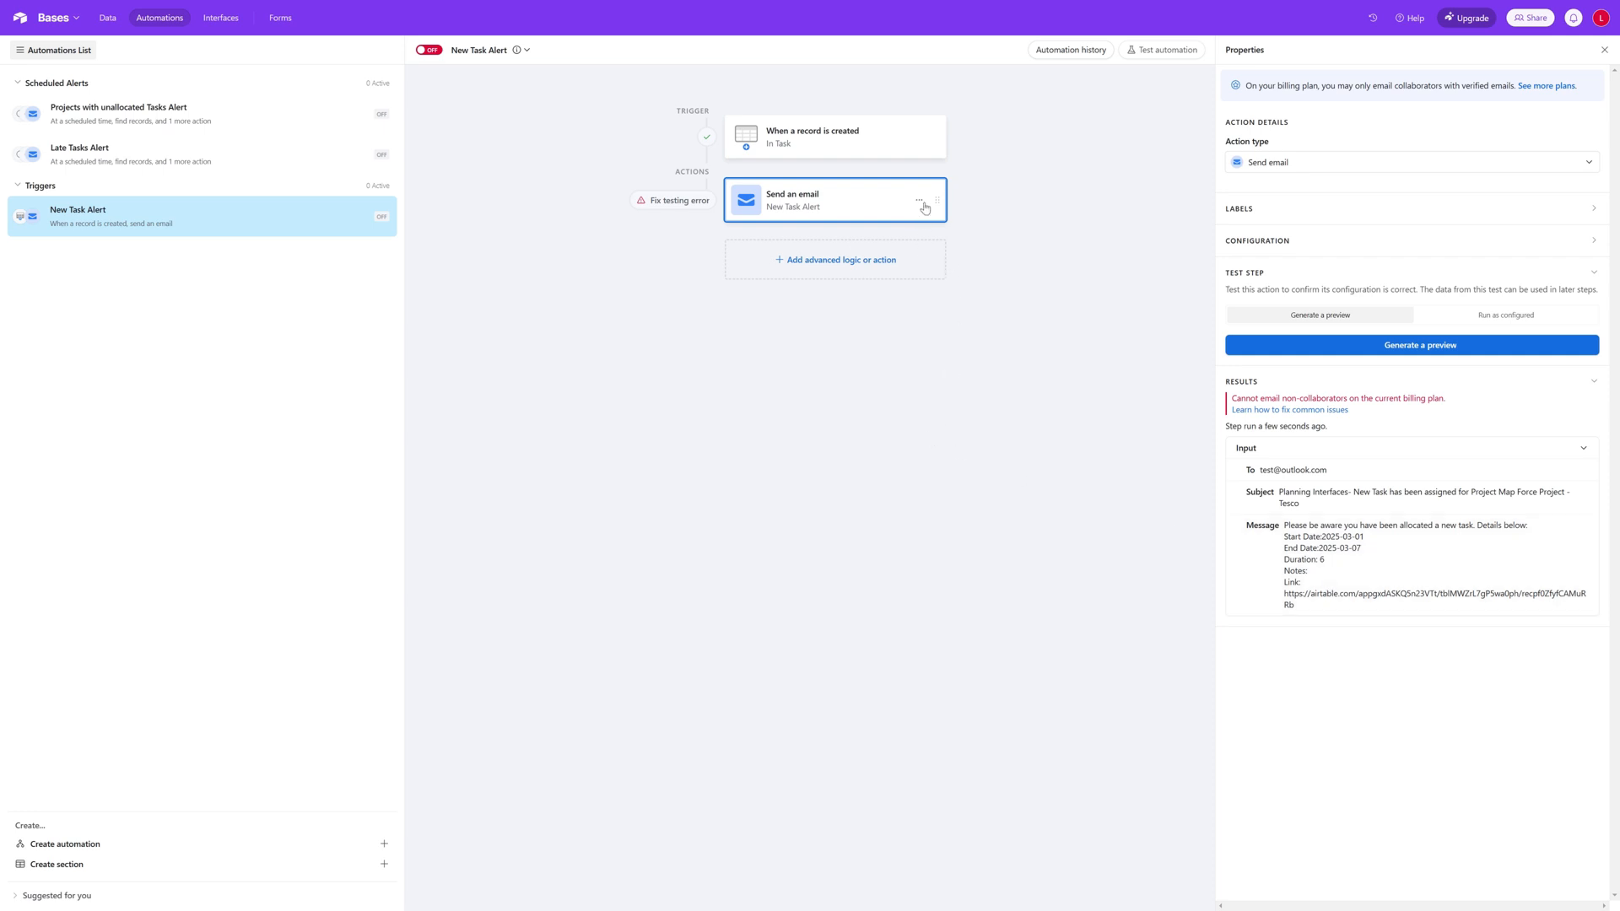
# Step: Add the word "days" after the Duration field in the email message
pyautogui.click(892, 133)
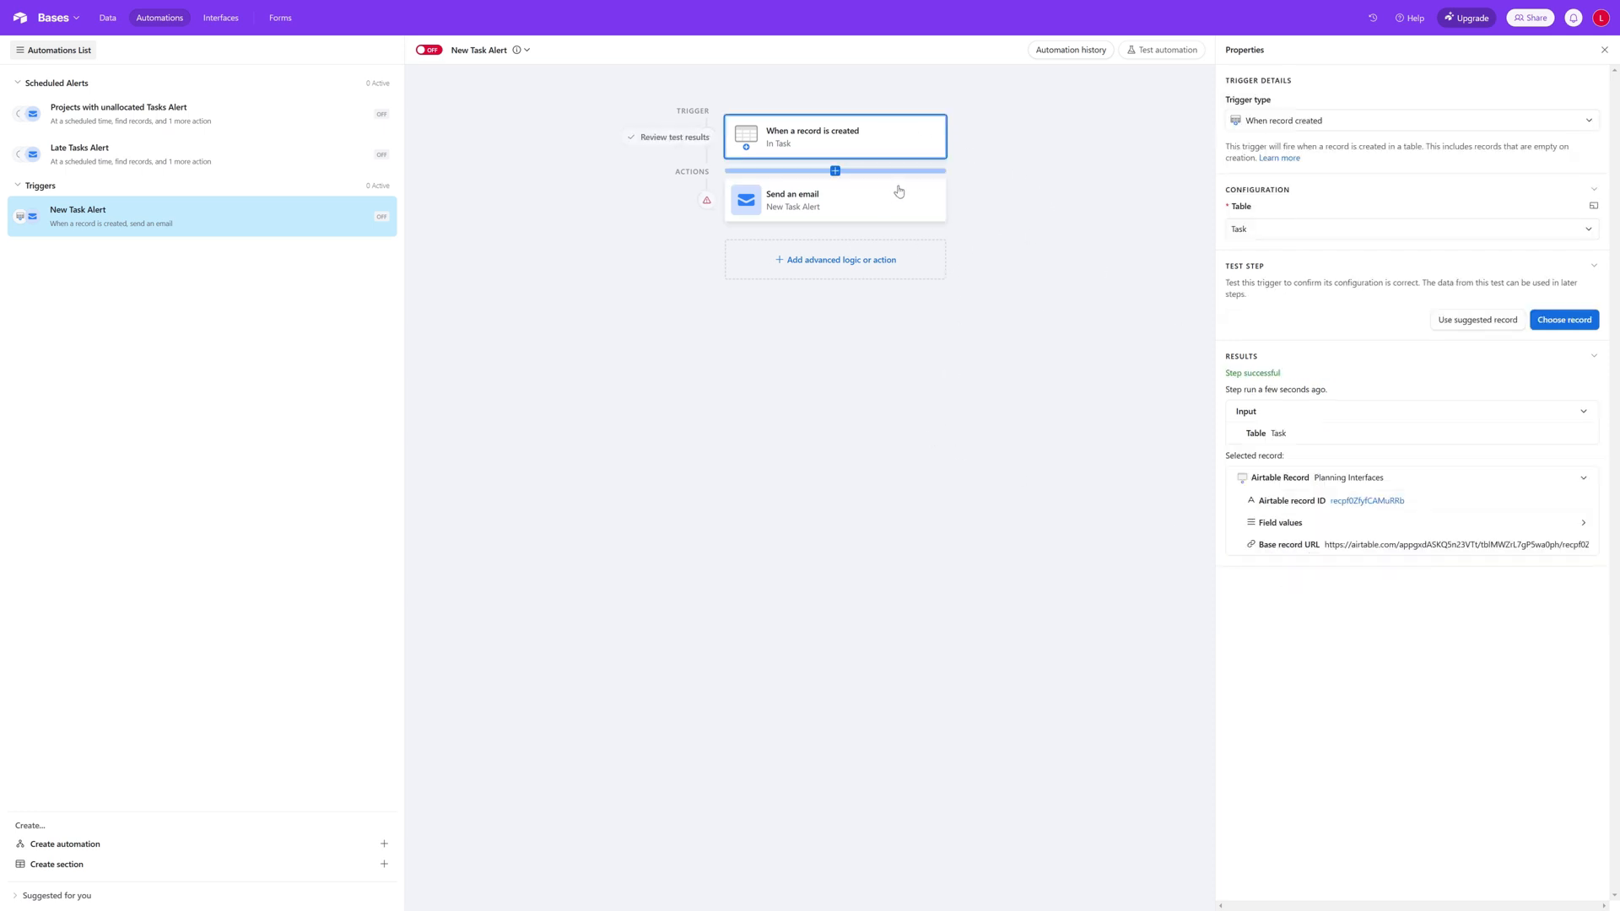
pyautogui.click(897, 199)
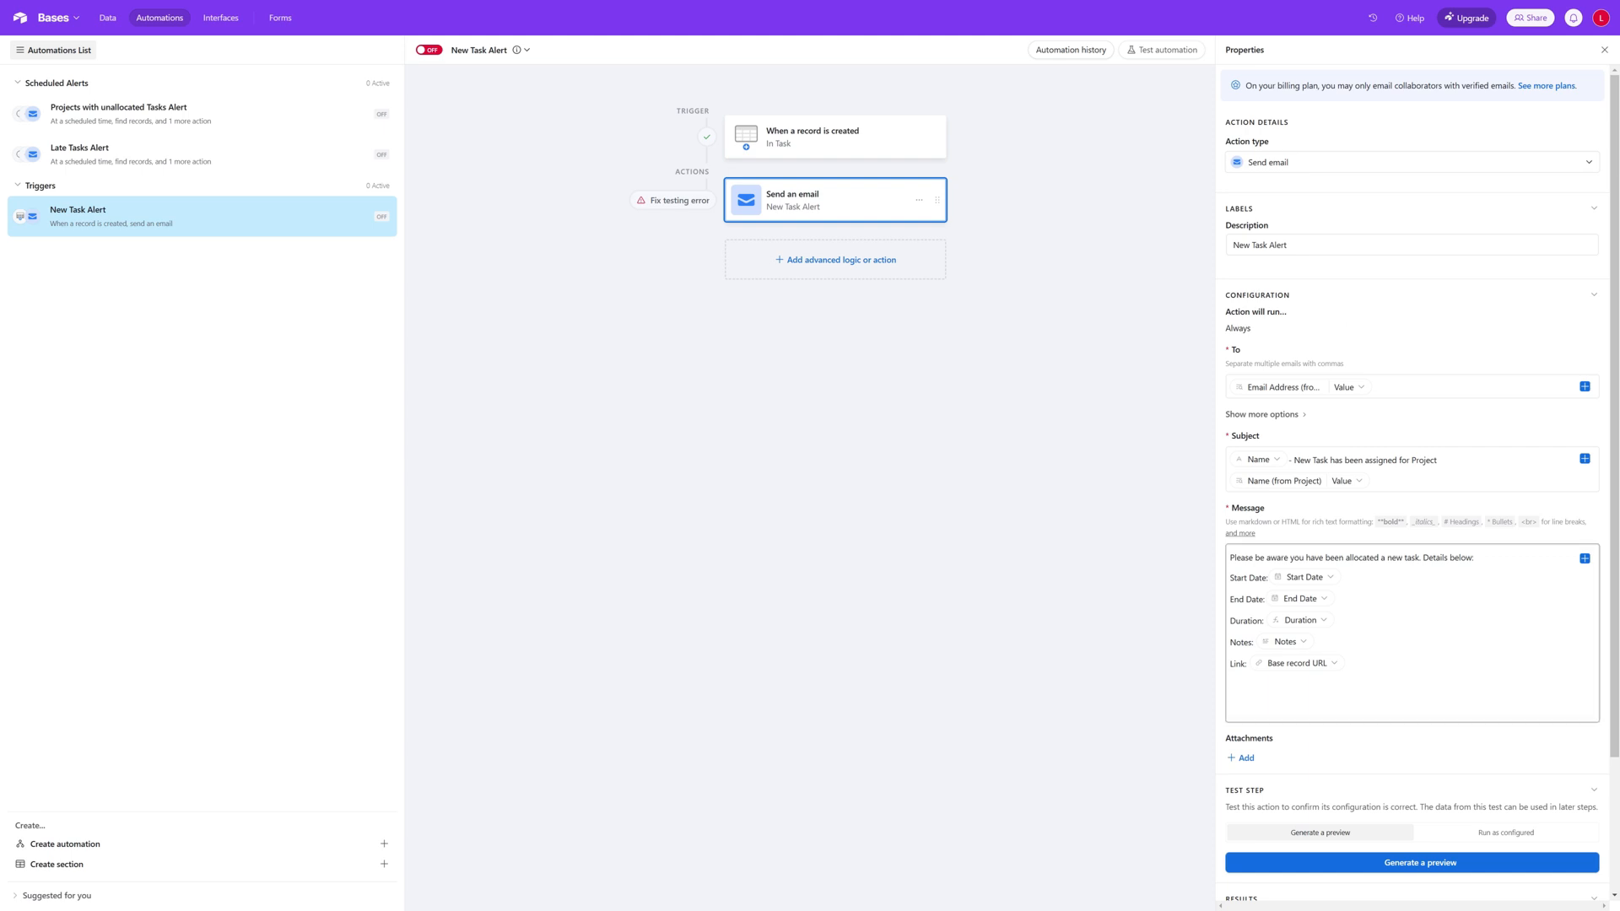
pyautogui.click(1337, 620)
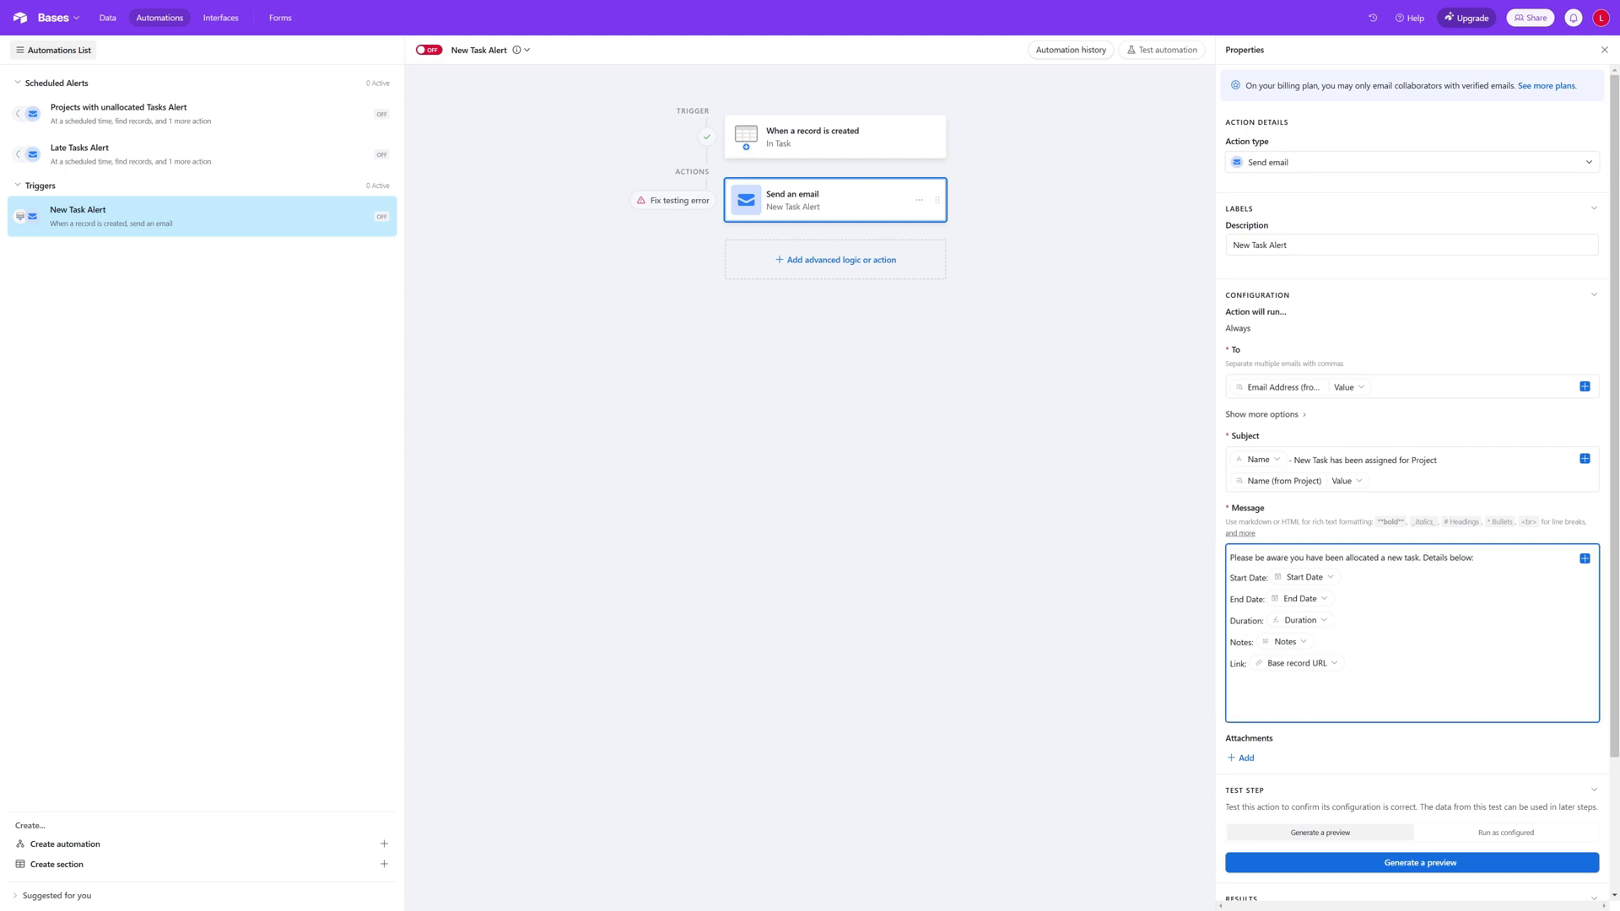
pyautogui.write('days')
# Step: Retest the trigger with the Planning Interfaces task and check the Duration line in the generated email message
pyautogui.click(1389, 871)
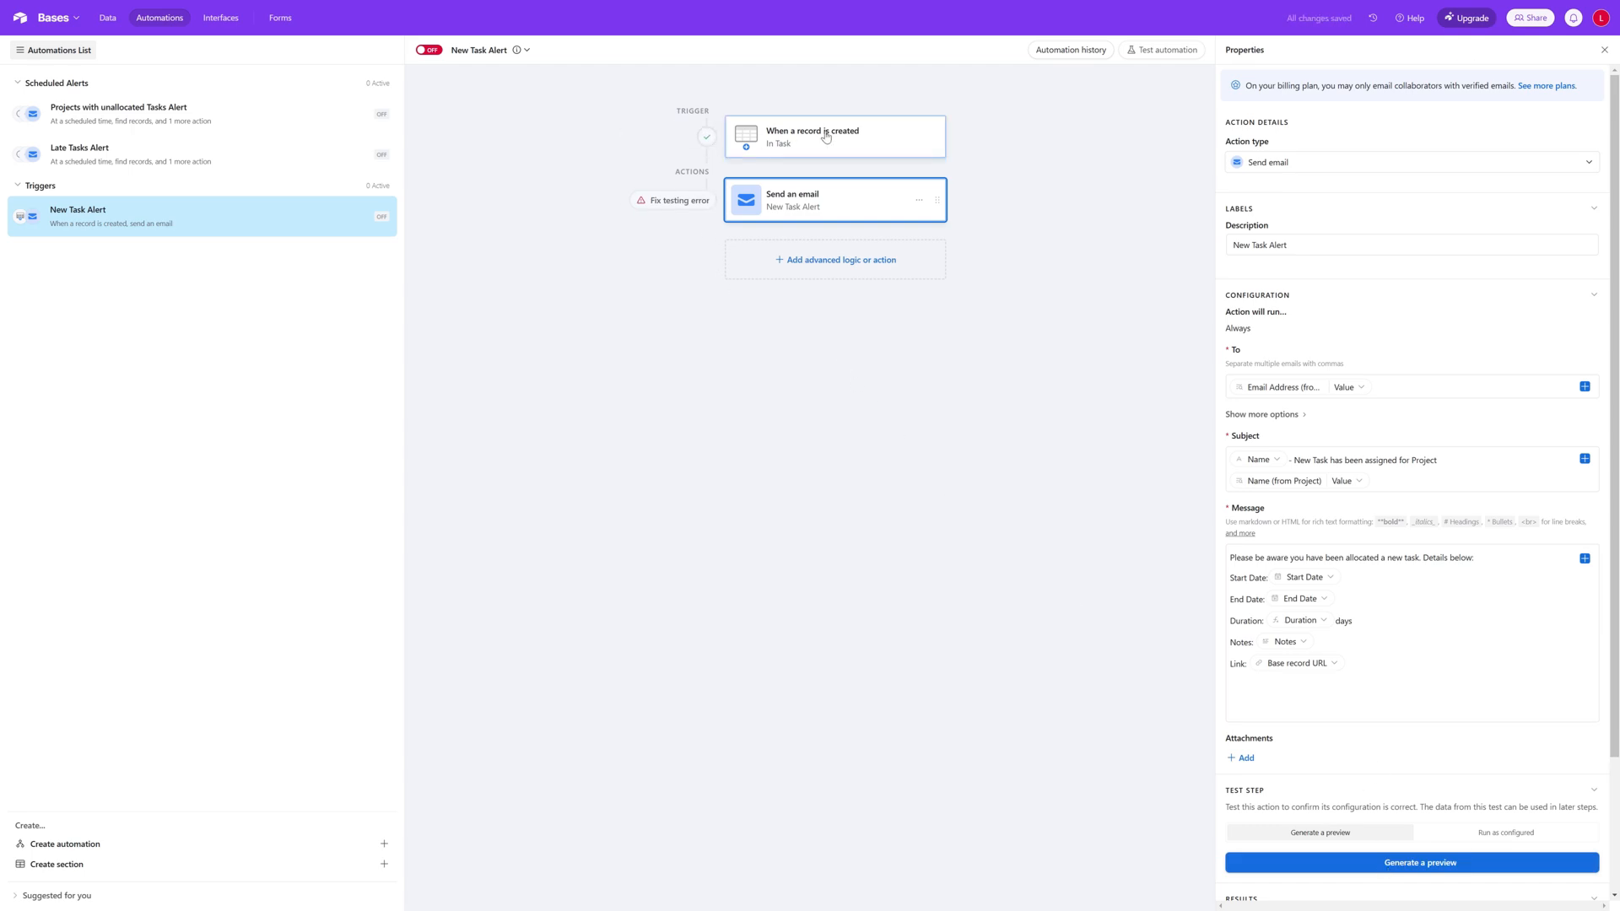
pyautogui.click(869, 137)
pyautogui.click(1541, 325)
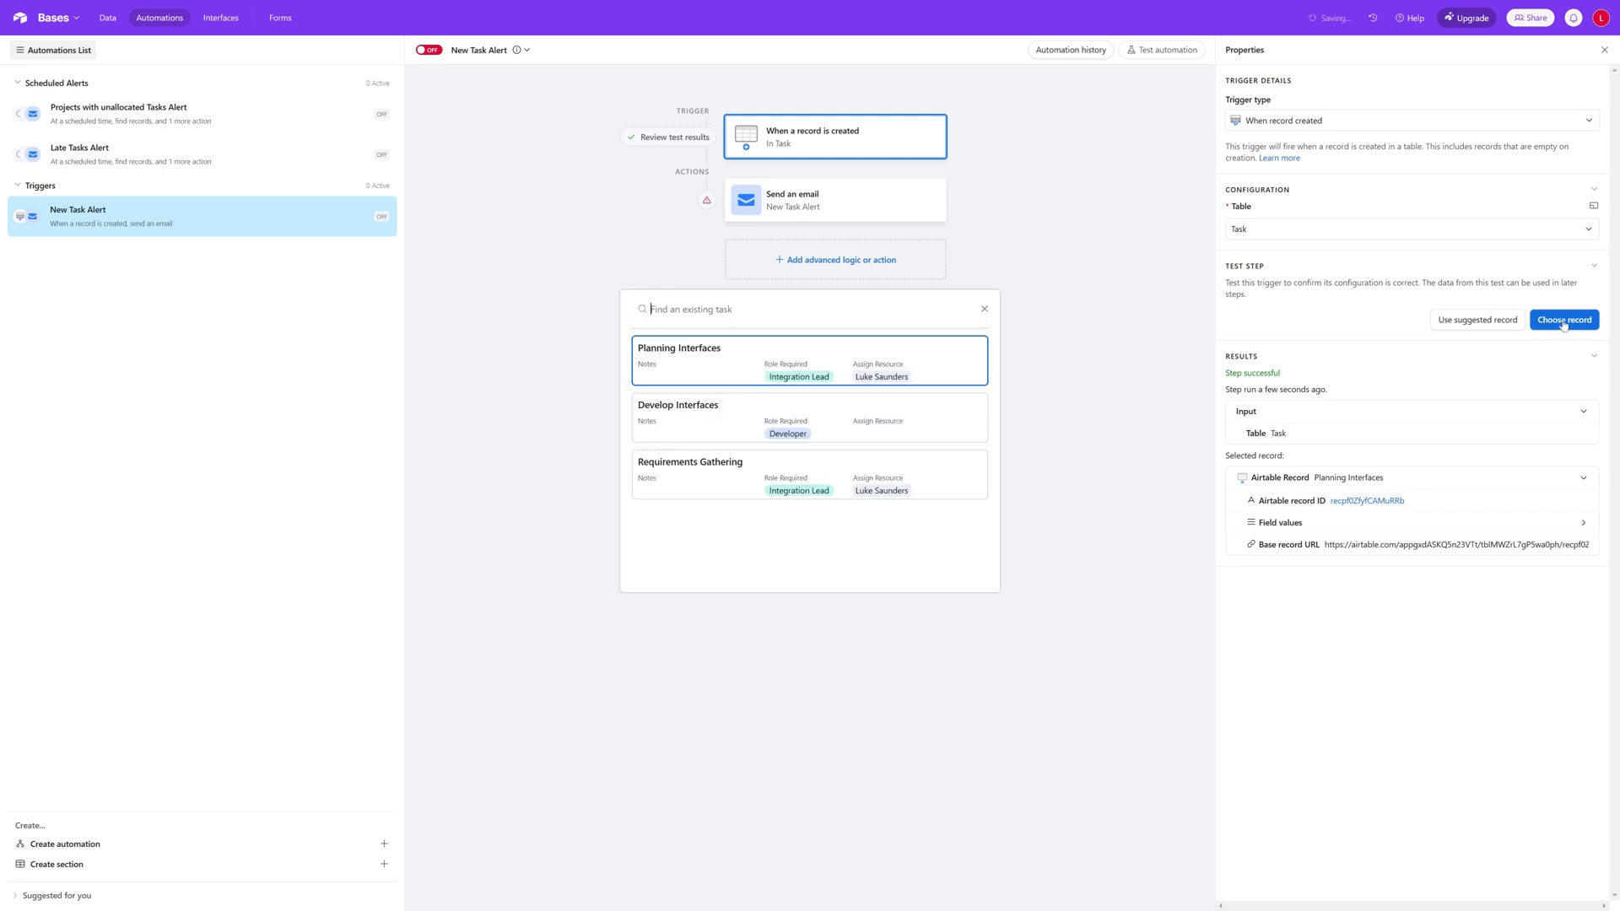
pyautogui.click(812, 363)
pyautogui.click(857, 199)
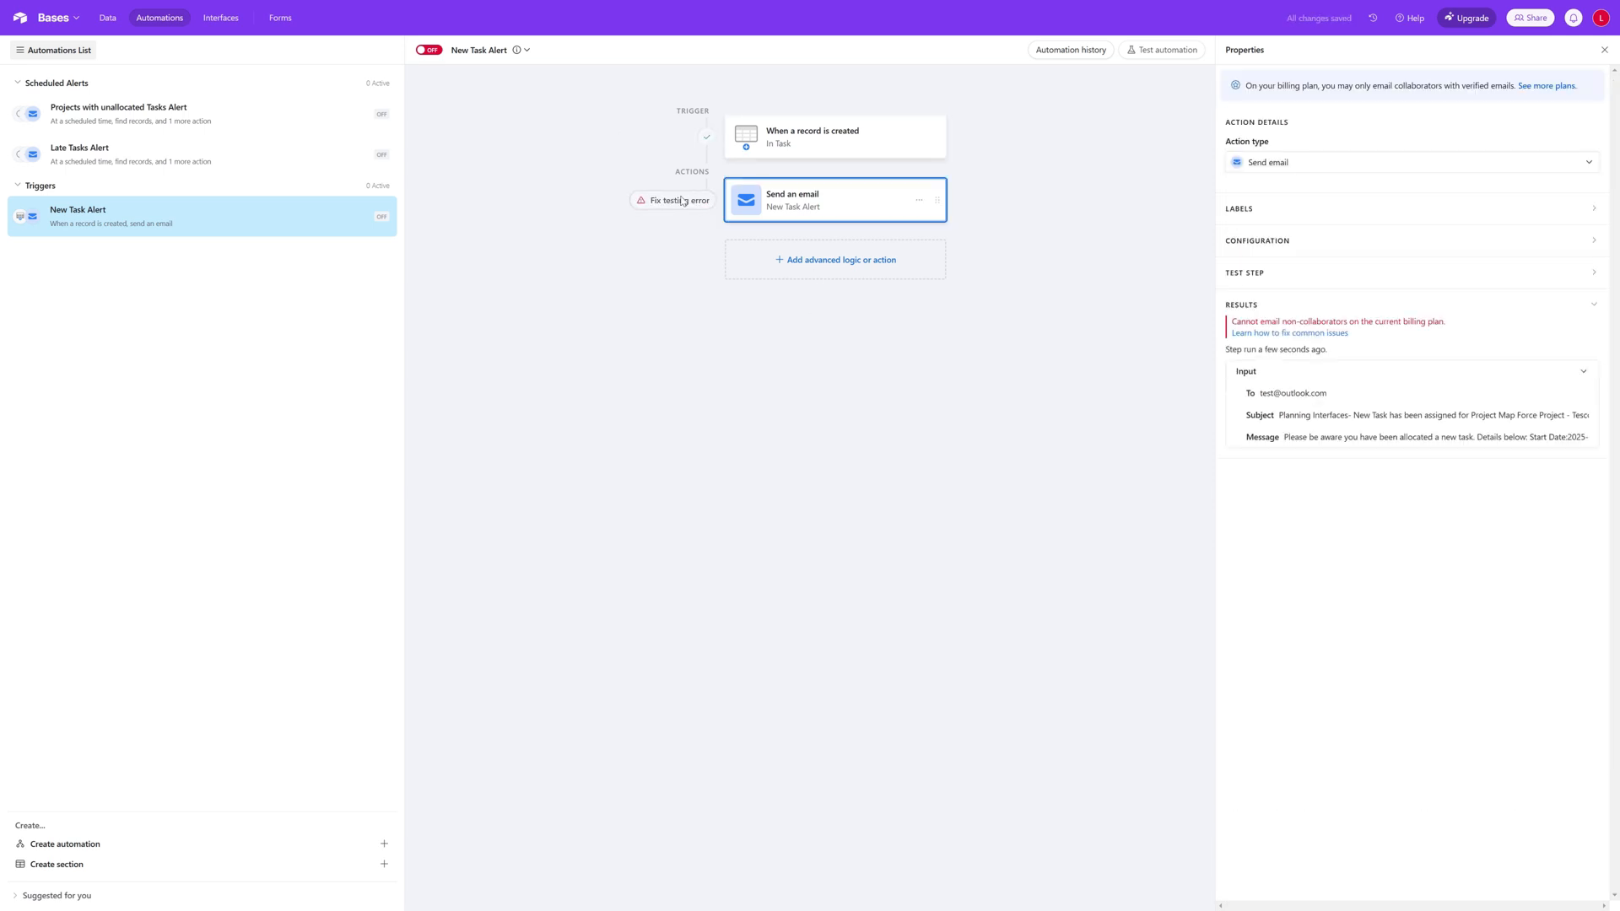
pyautogui.click(1444, 440)
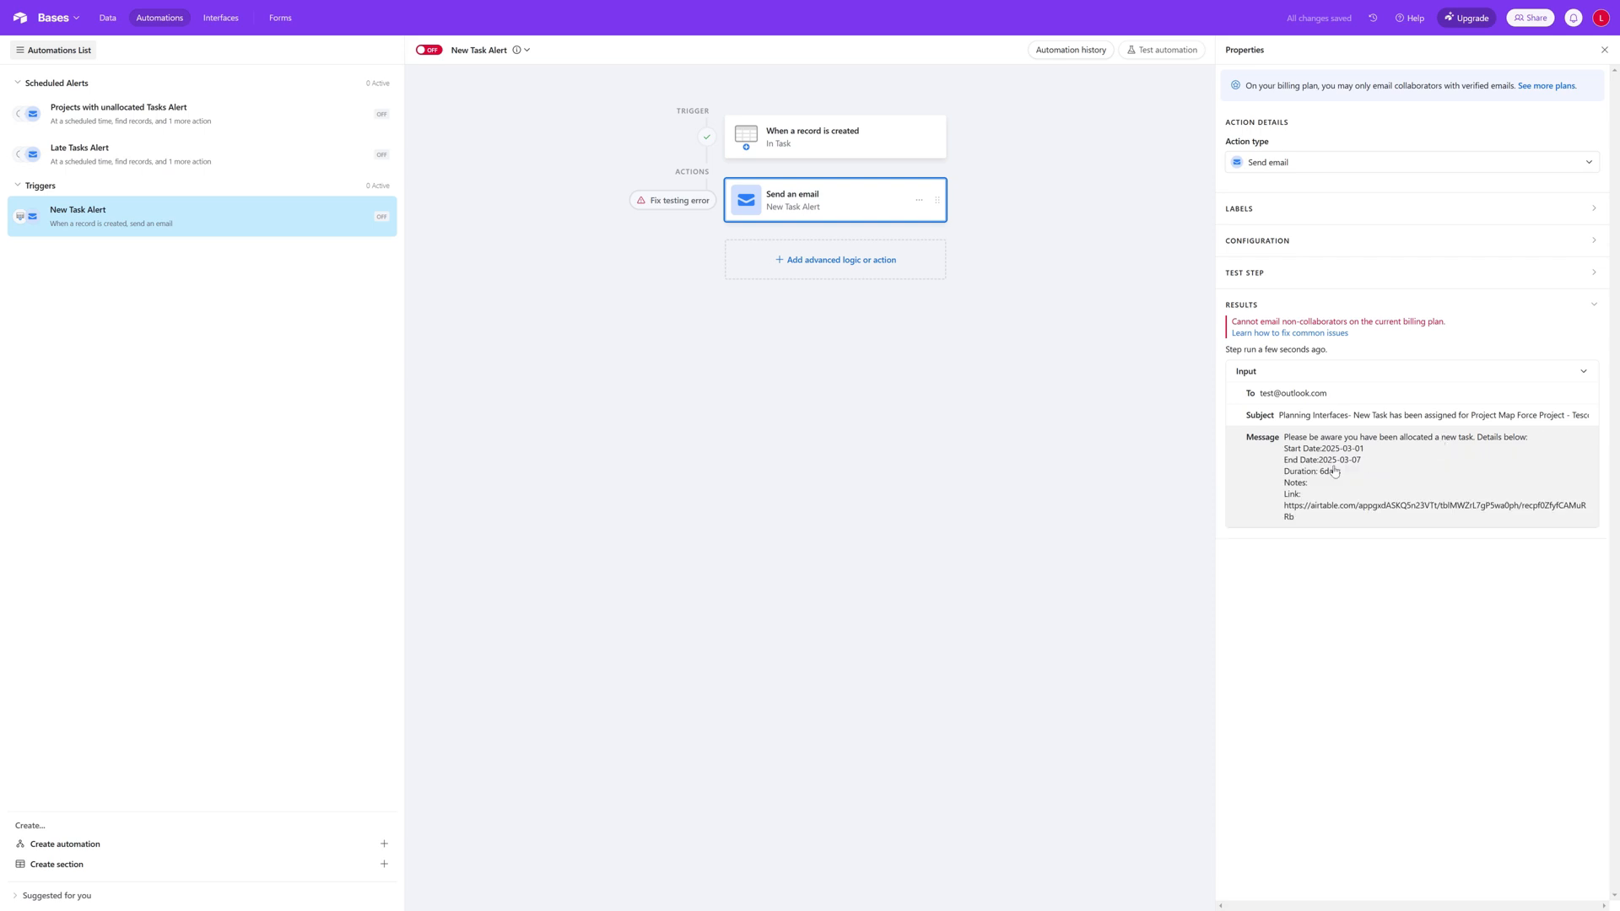
# Step: Insert a space between the Duration field and "days" in the email message
pyautogui.click(866, 201)
pyautogui.click(1339, 621)
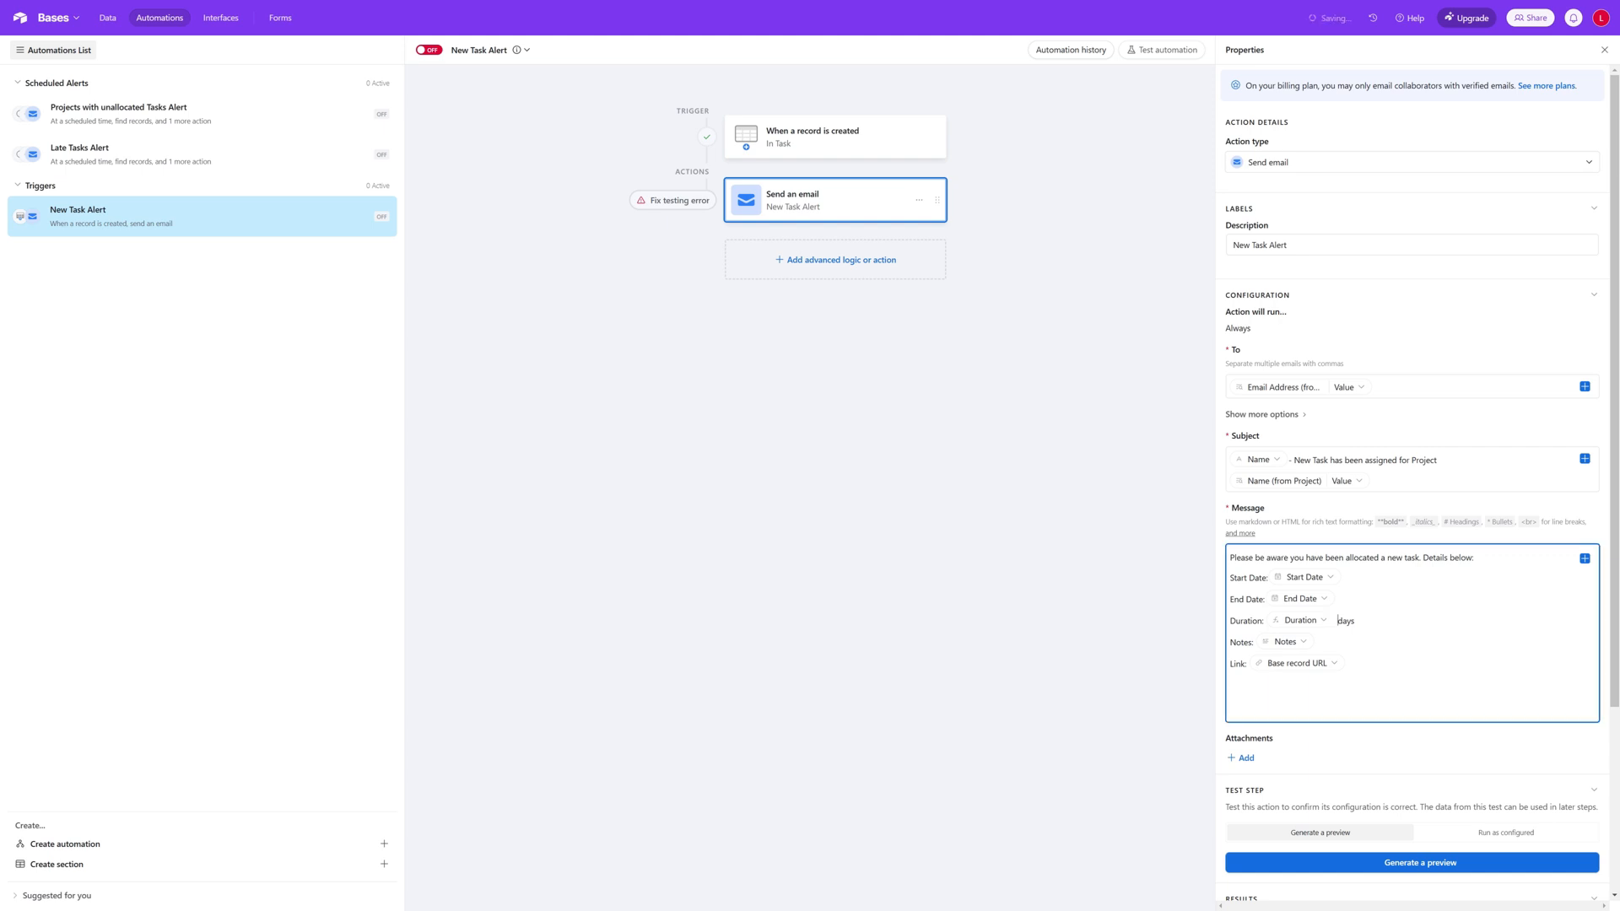
# Step: Rerun the trigger test on Planning Interfaces, generate a new email preview and check the spacing before "days" in the message
pyautogui.click(884, 148)
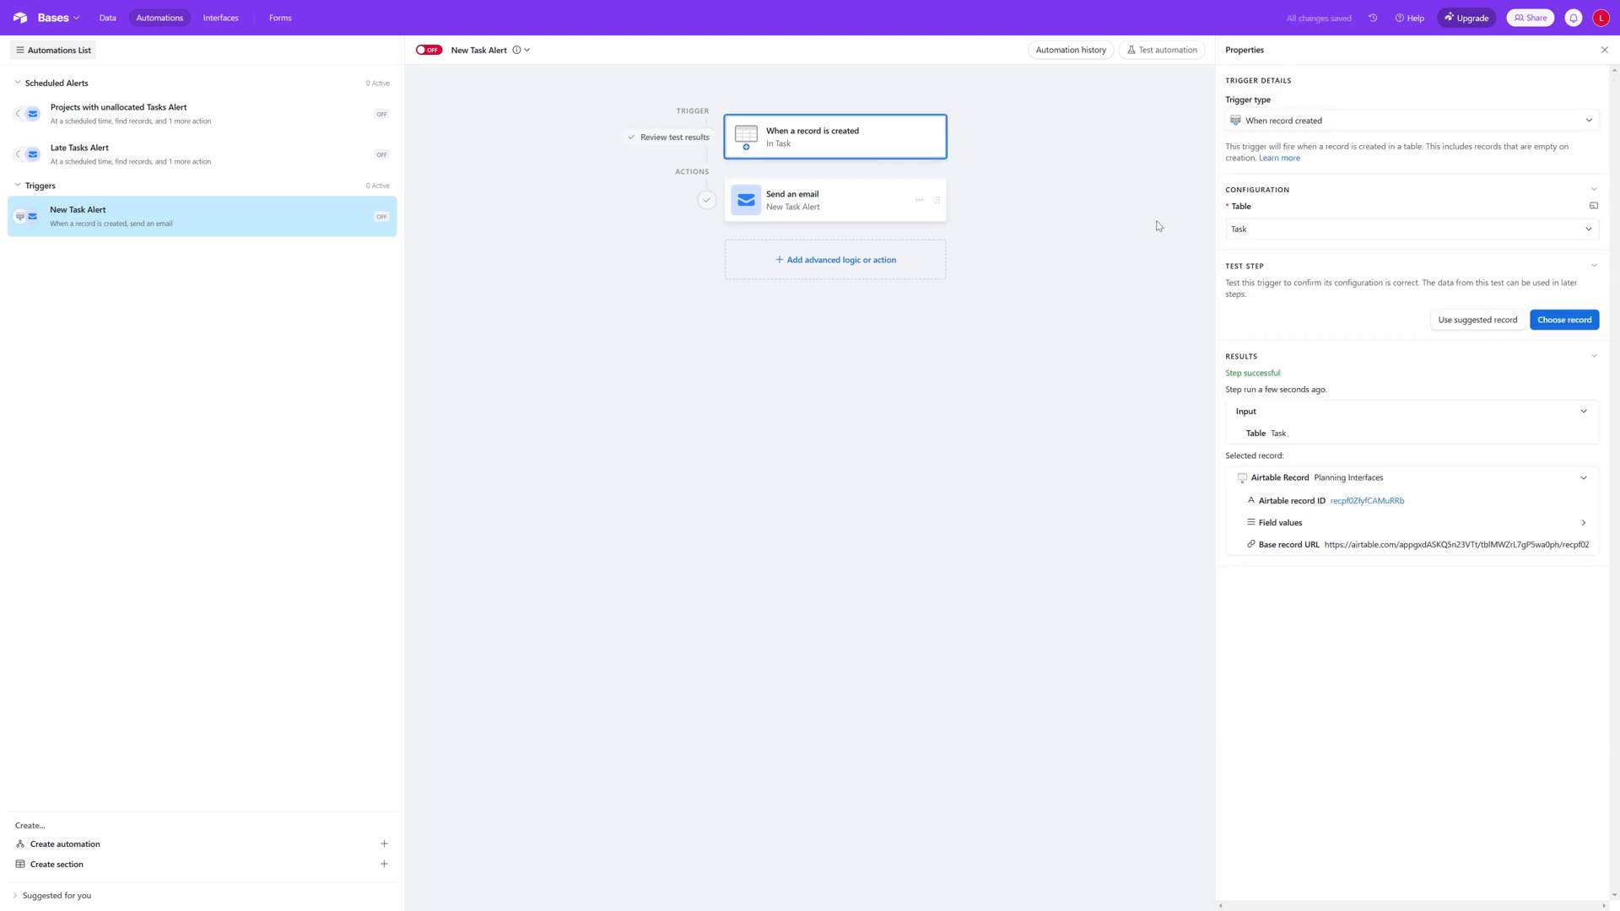
pyautogui.click(1565, 320)
pyautogui.click(908, 363)
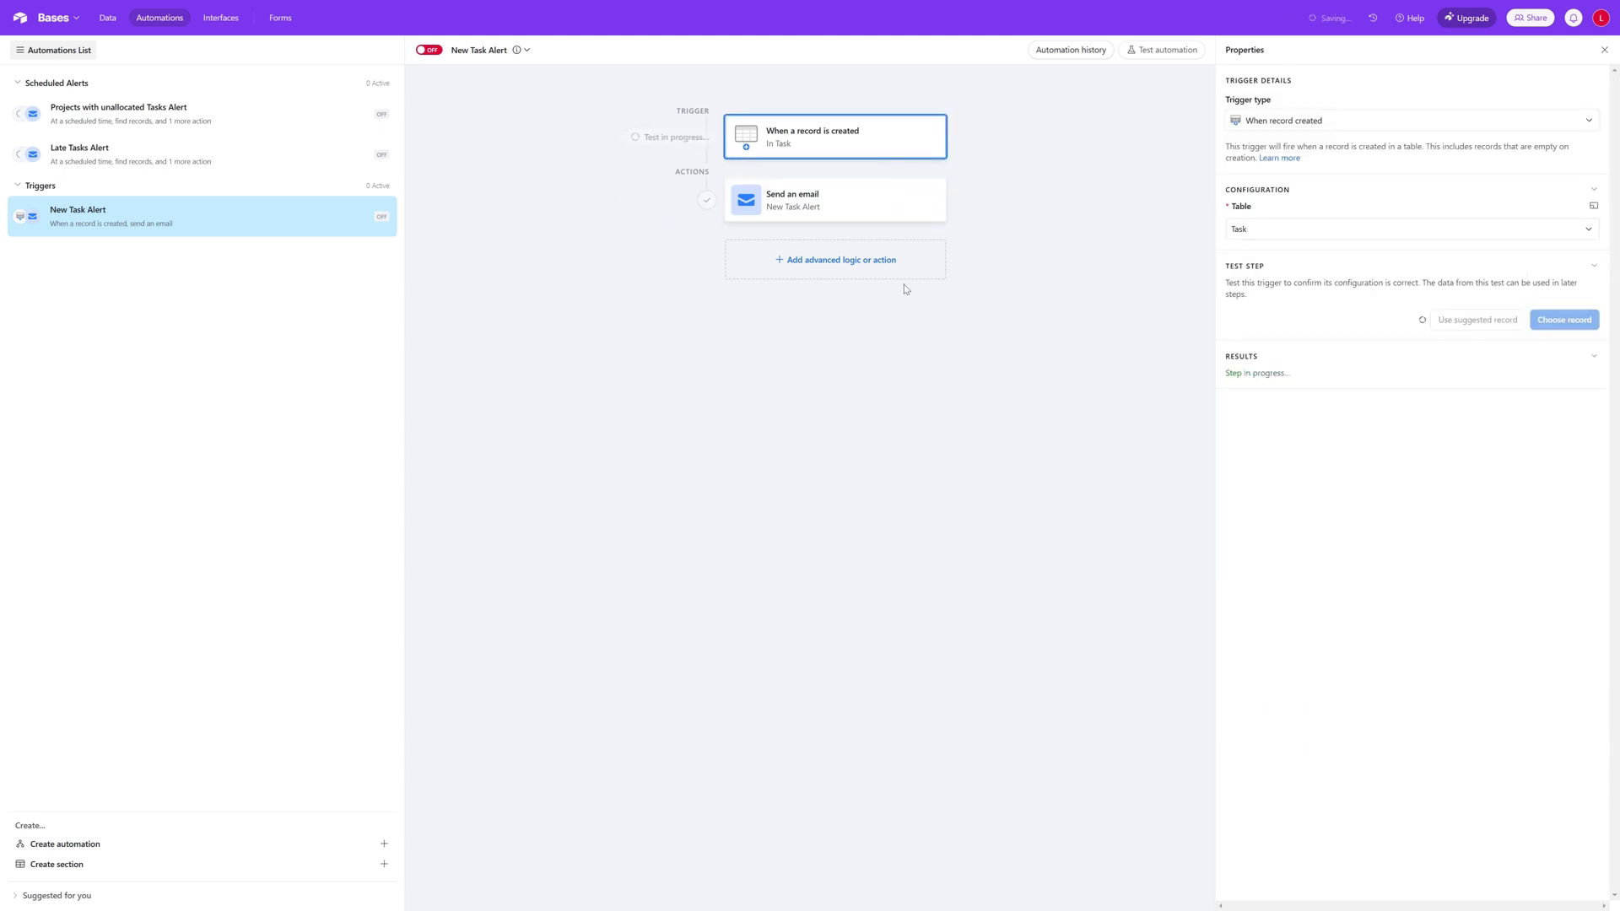
pyautogui.click(866, 186)
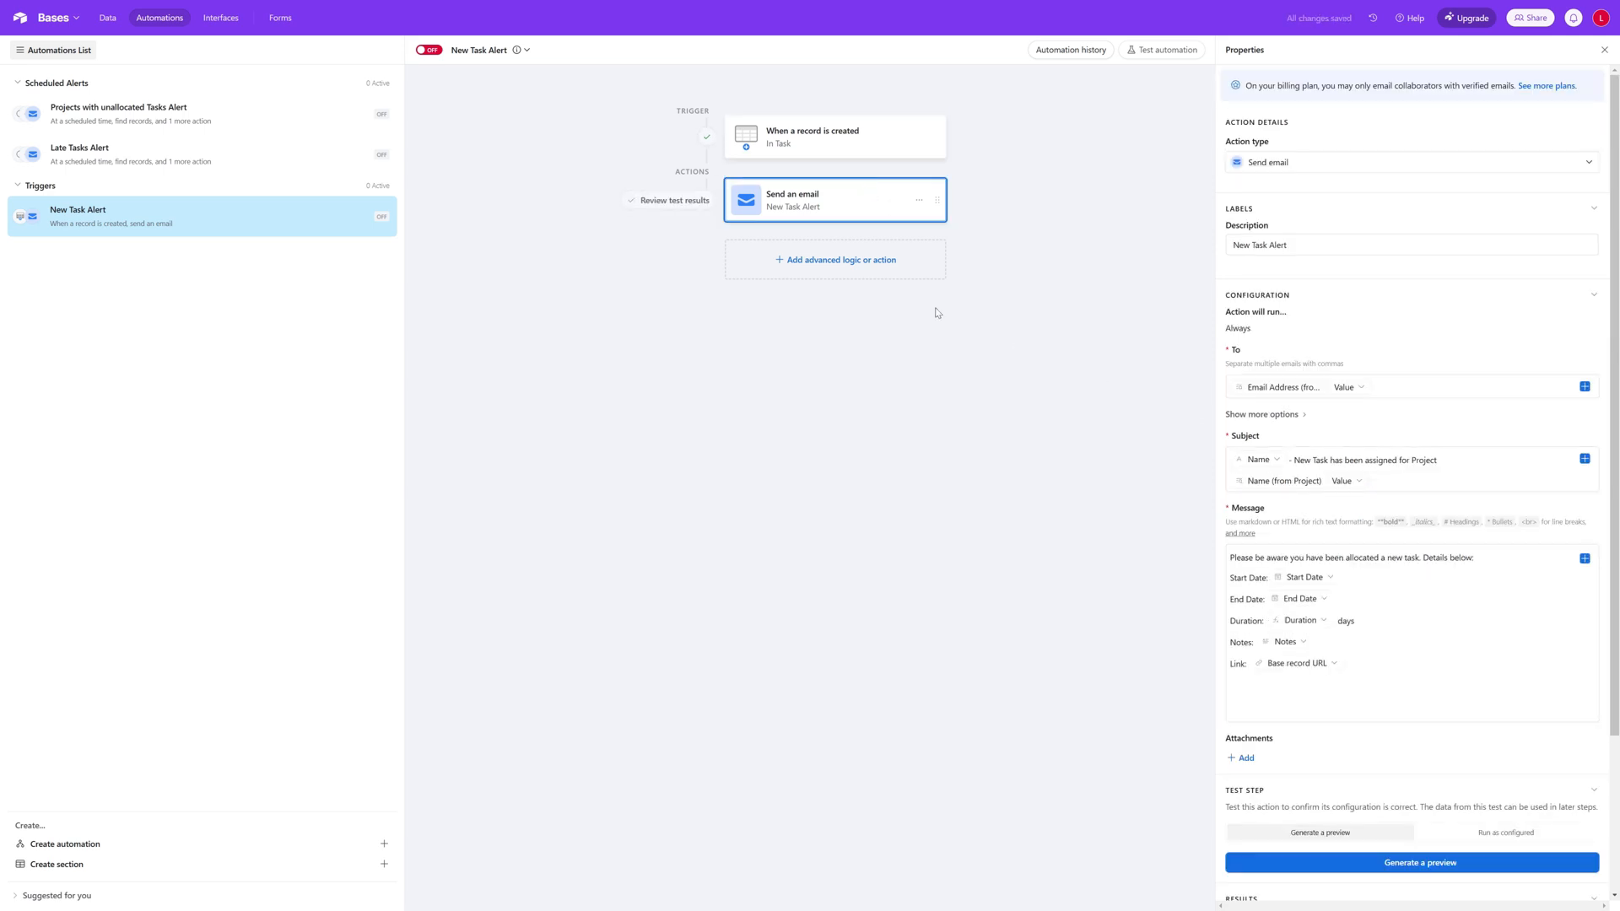
pyautogui.click(1385, 864)
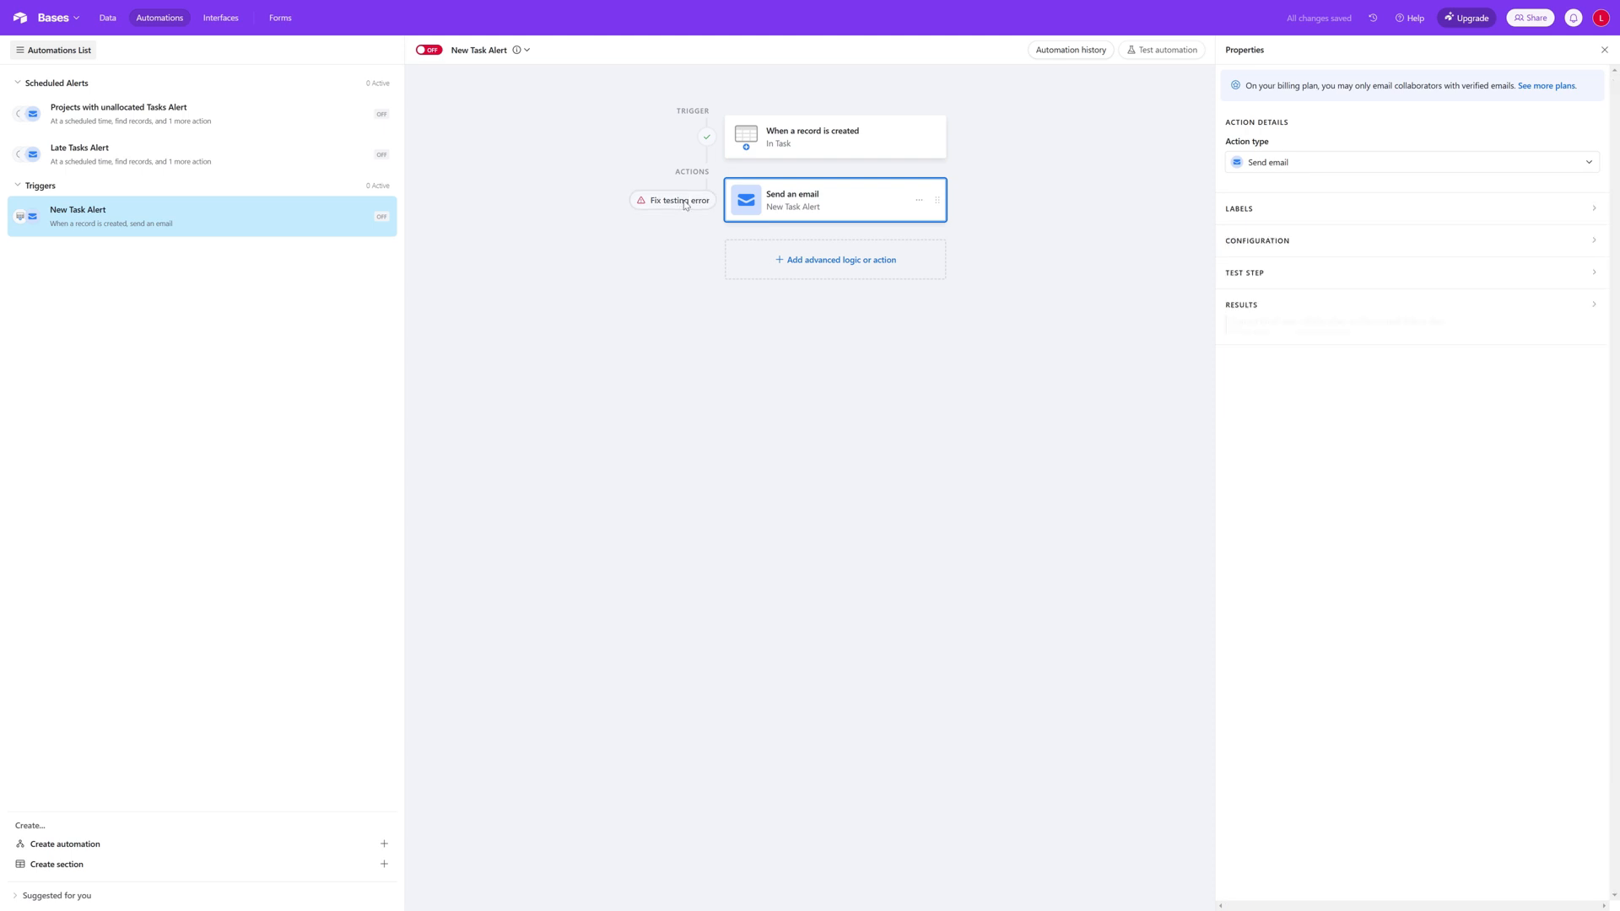
pyautogui.click(1484, 439)
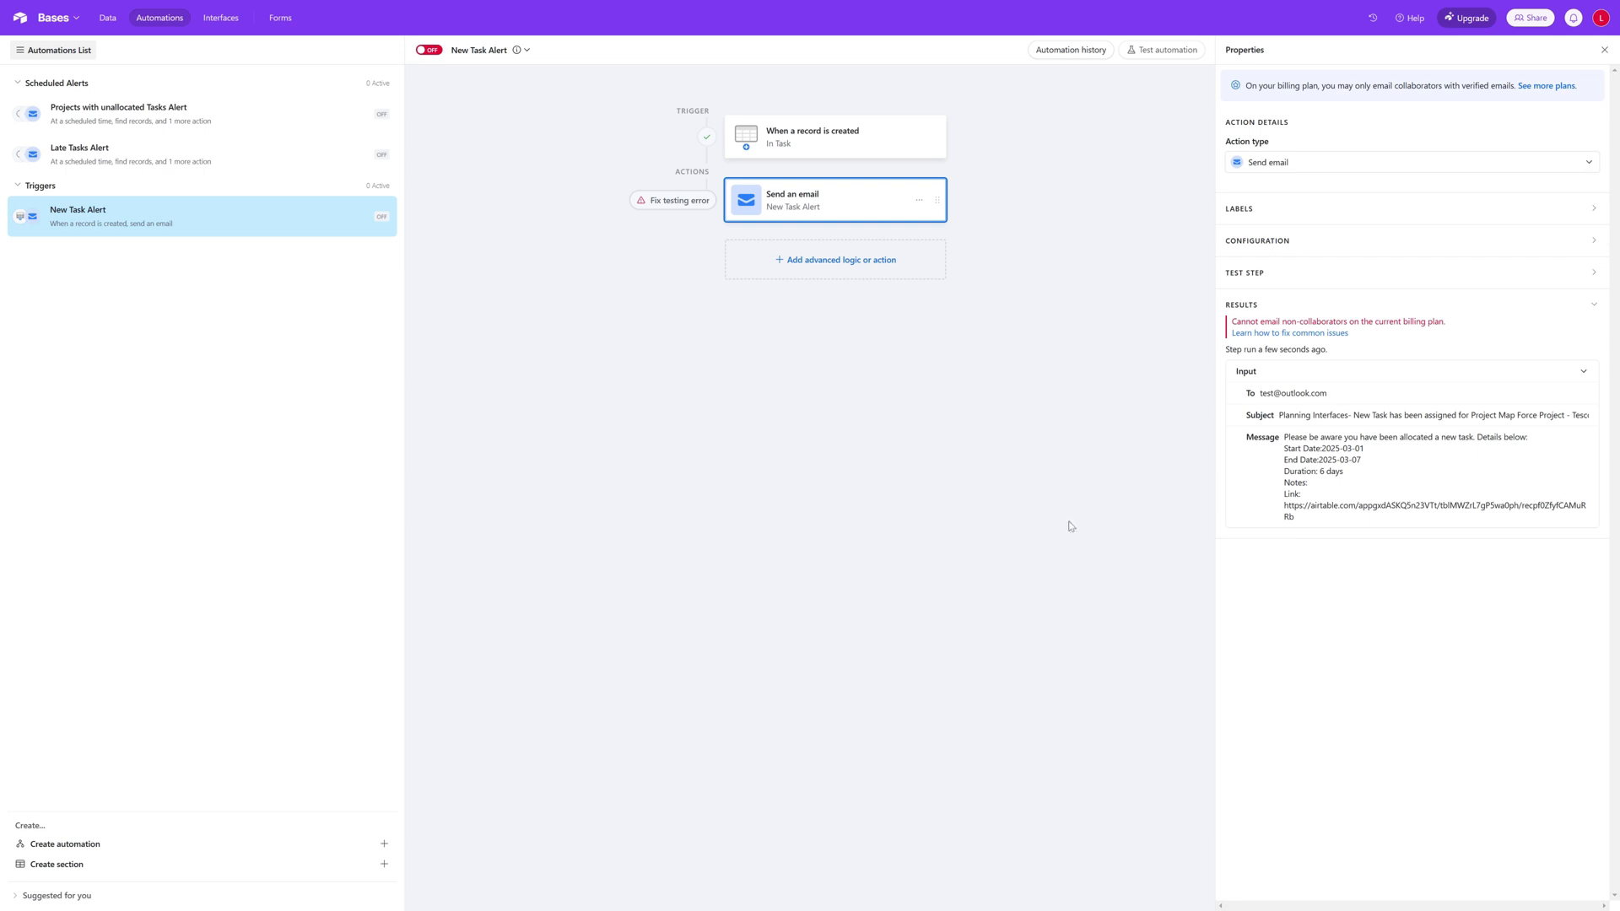
# Step: Turn on the New Task Alert automation
pyautogui.moveTo(380, 223)
pyautogui.click(379, 218)
pyautogui.click(577, 279)
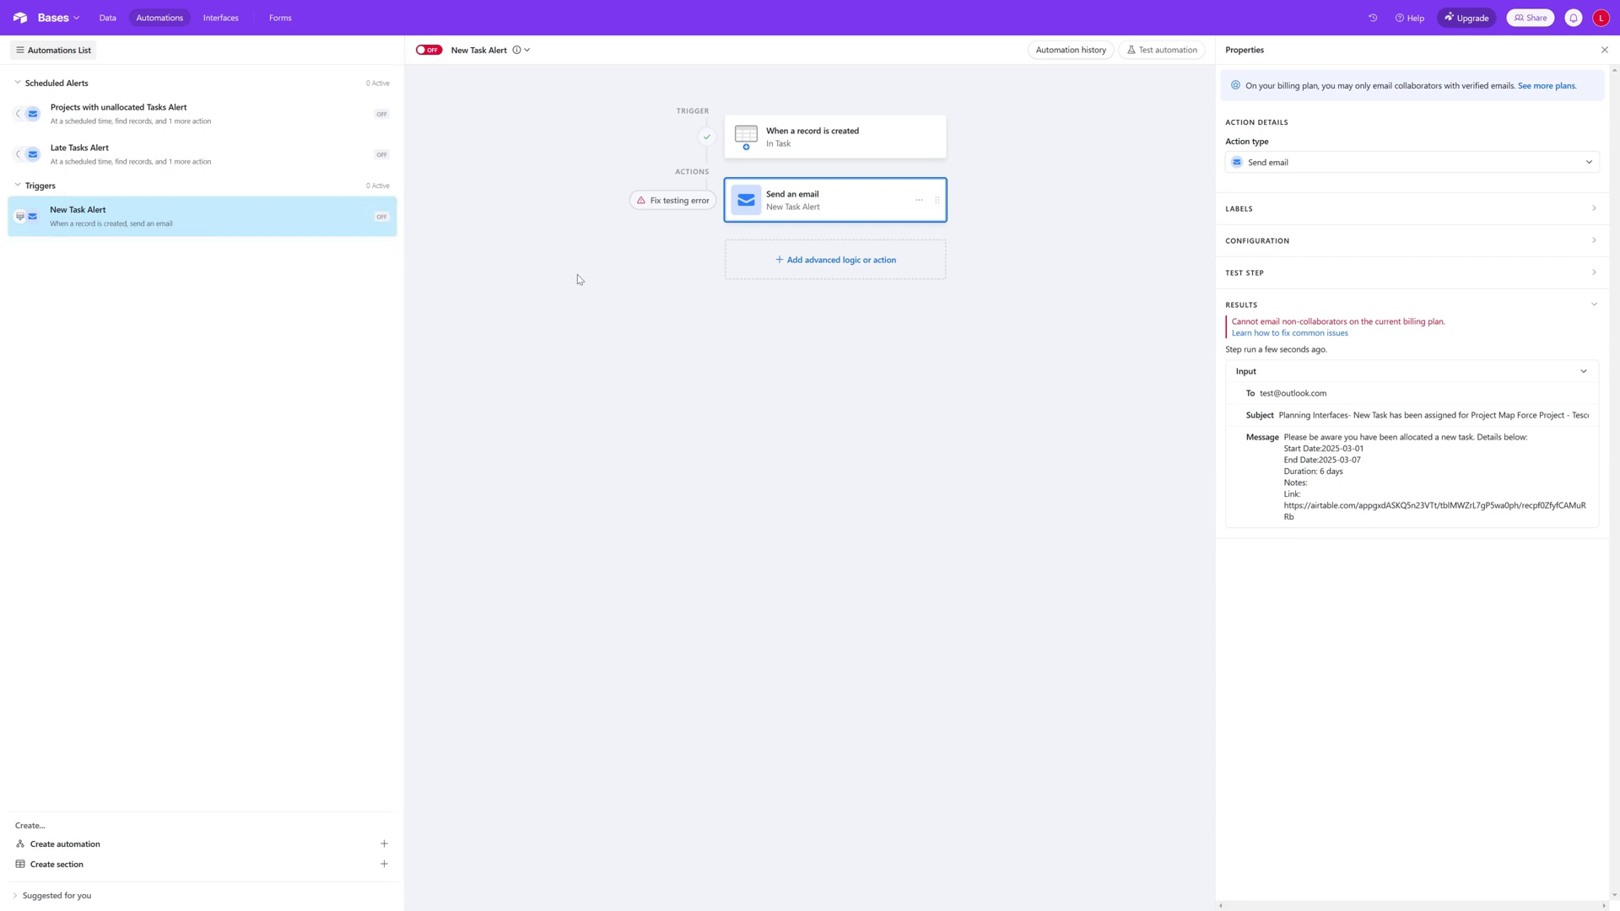
pyautogui.click(432, 53)
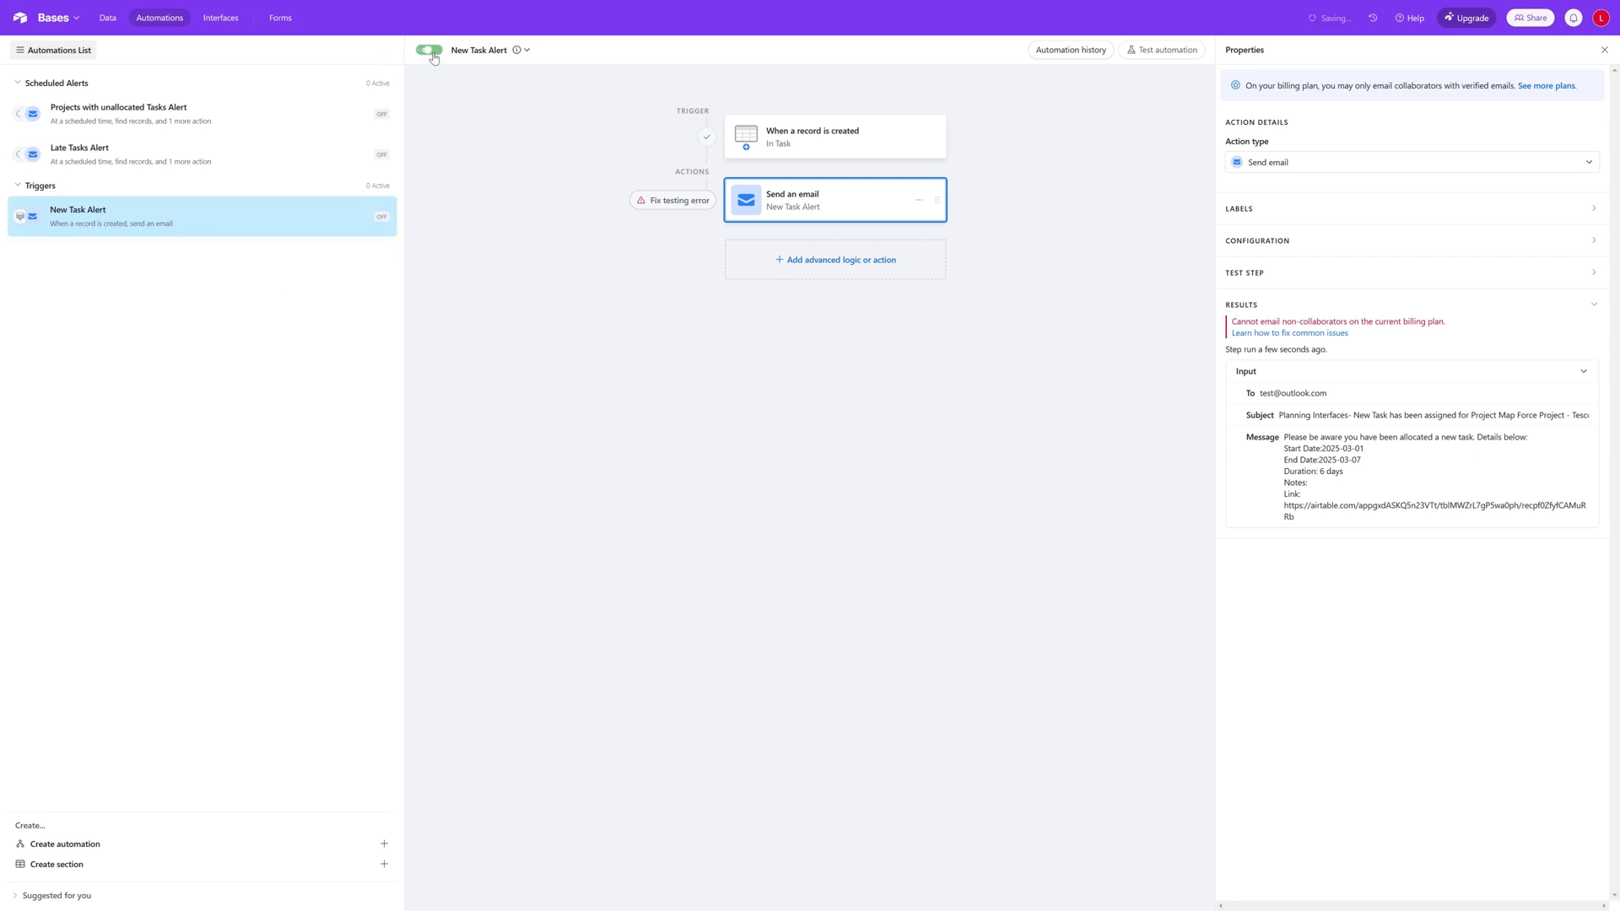
# Step: Turn the New Task Alert automation back off
pyautogui.click(242, 164)
pyautogui.click(266, 211)
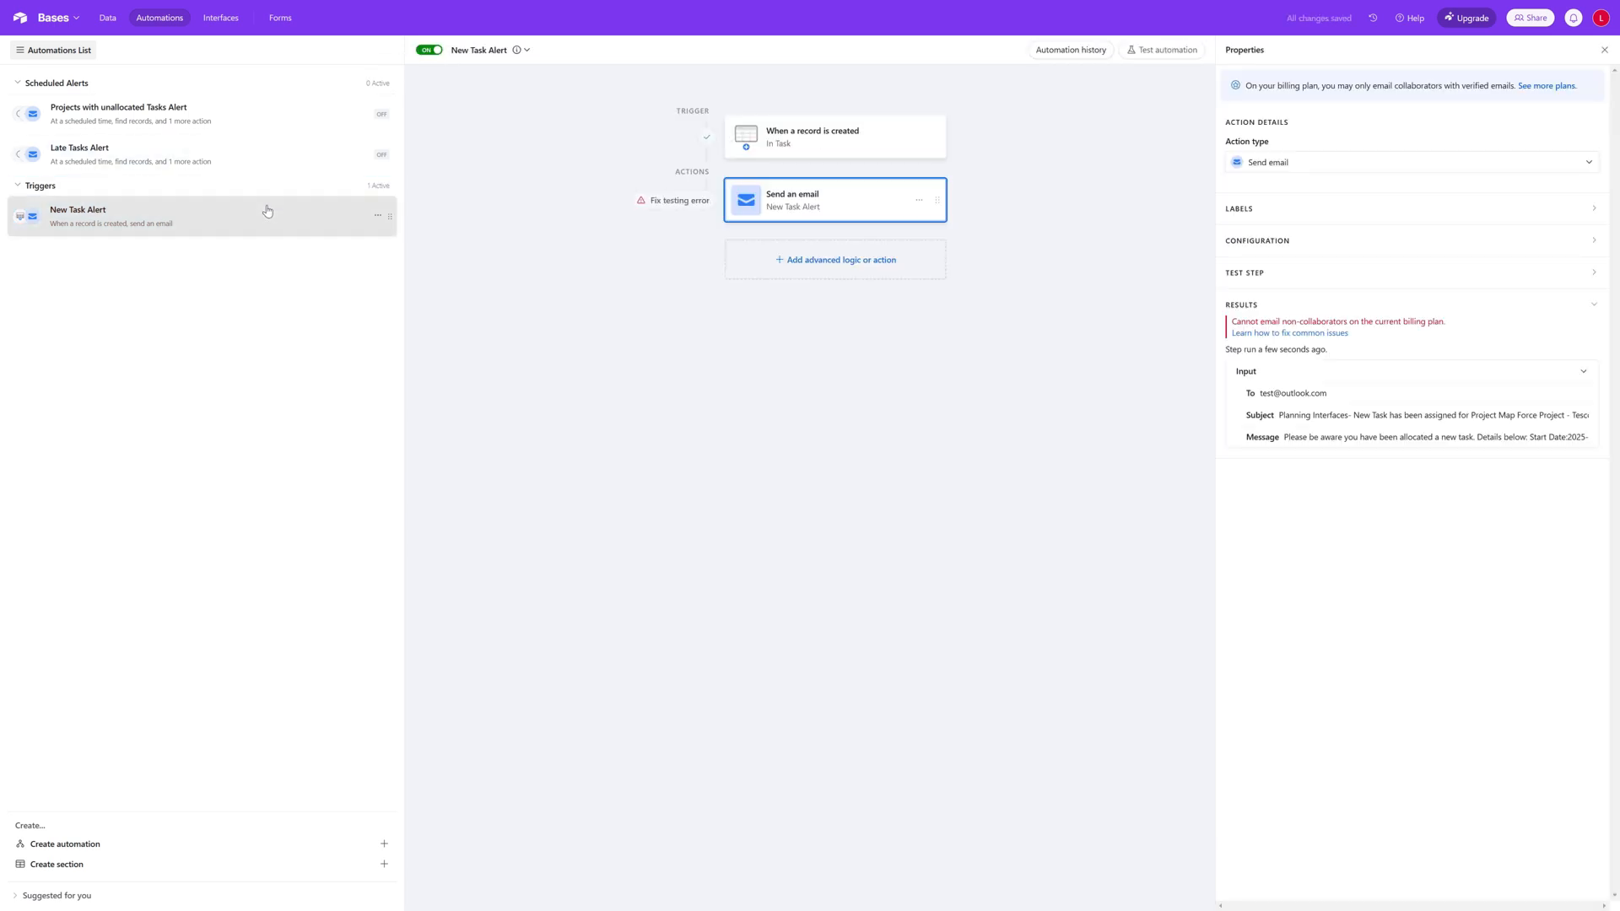
pyautogui.click(424, 54)
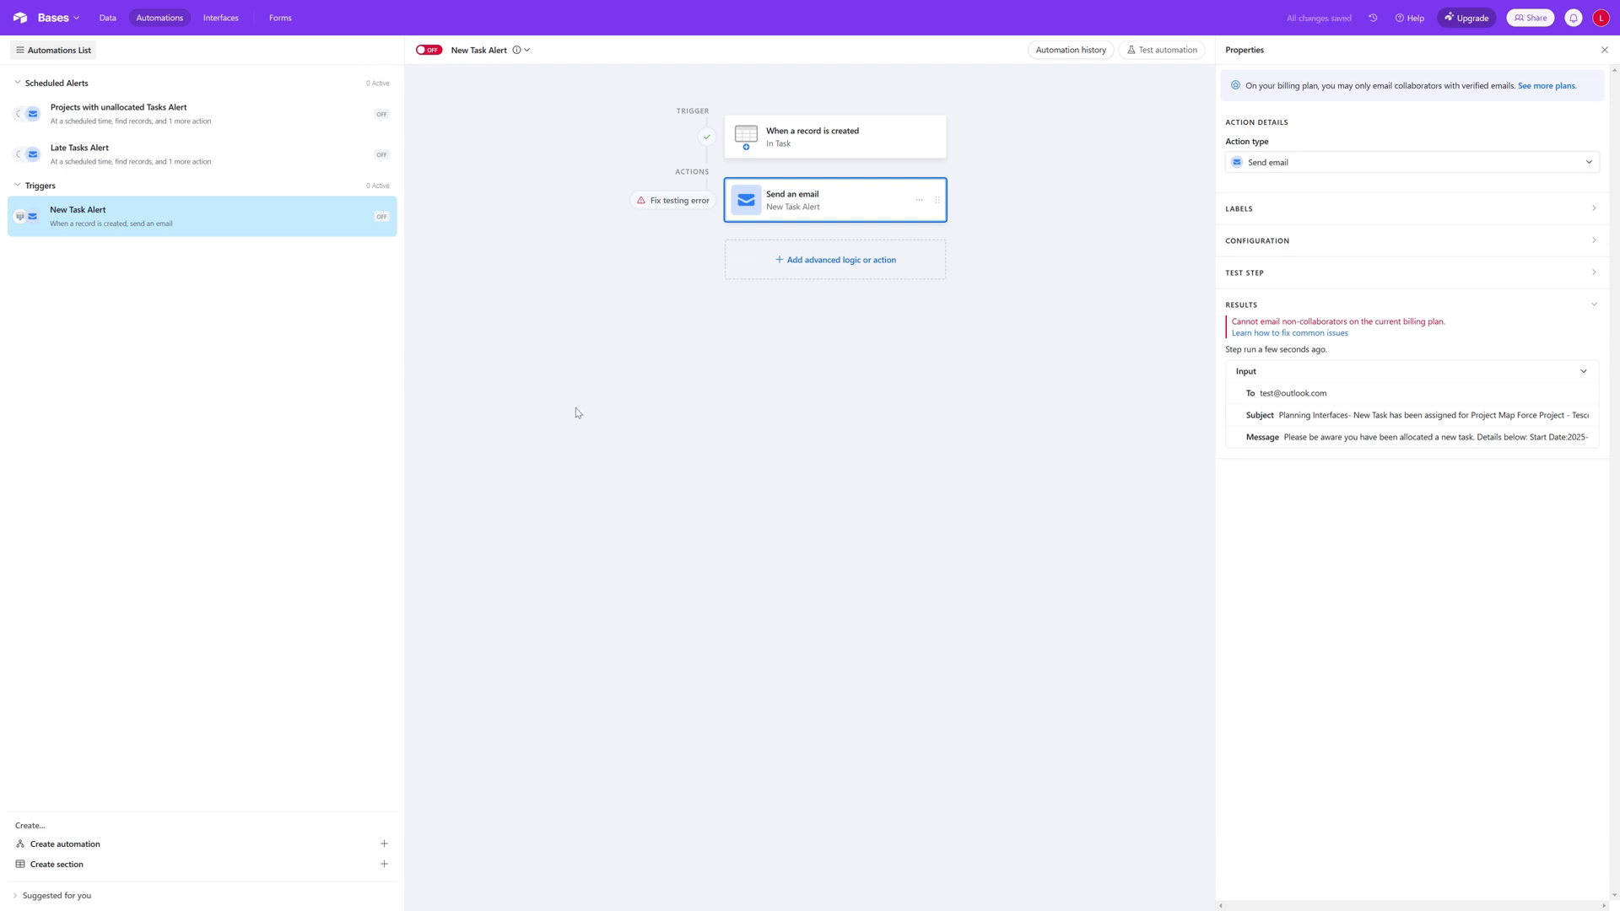
# Step: Create a new automation and browse the full list of available triggers, including the Google Calendar and Outlook Calendar integration triggers
pyautogui.click(131, 850)
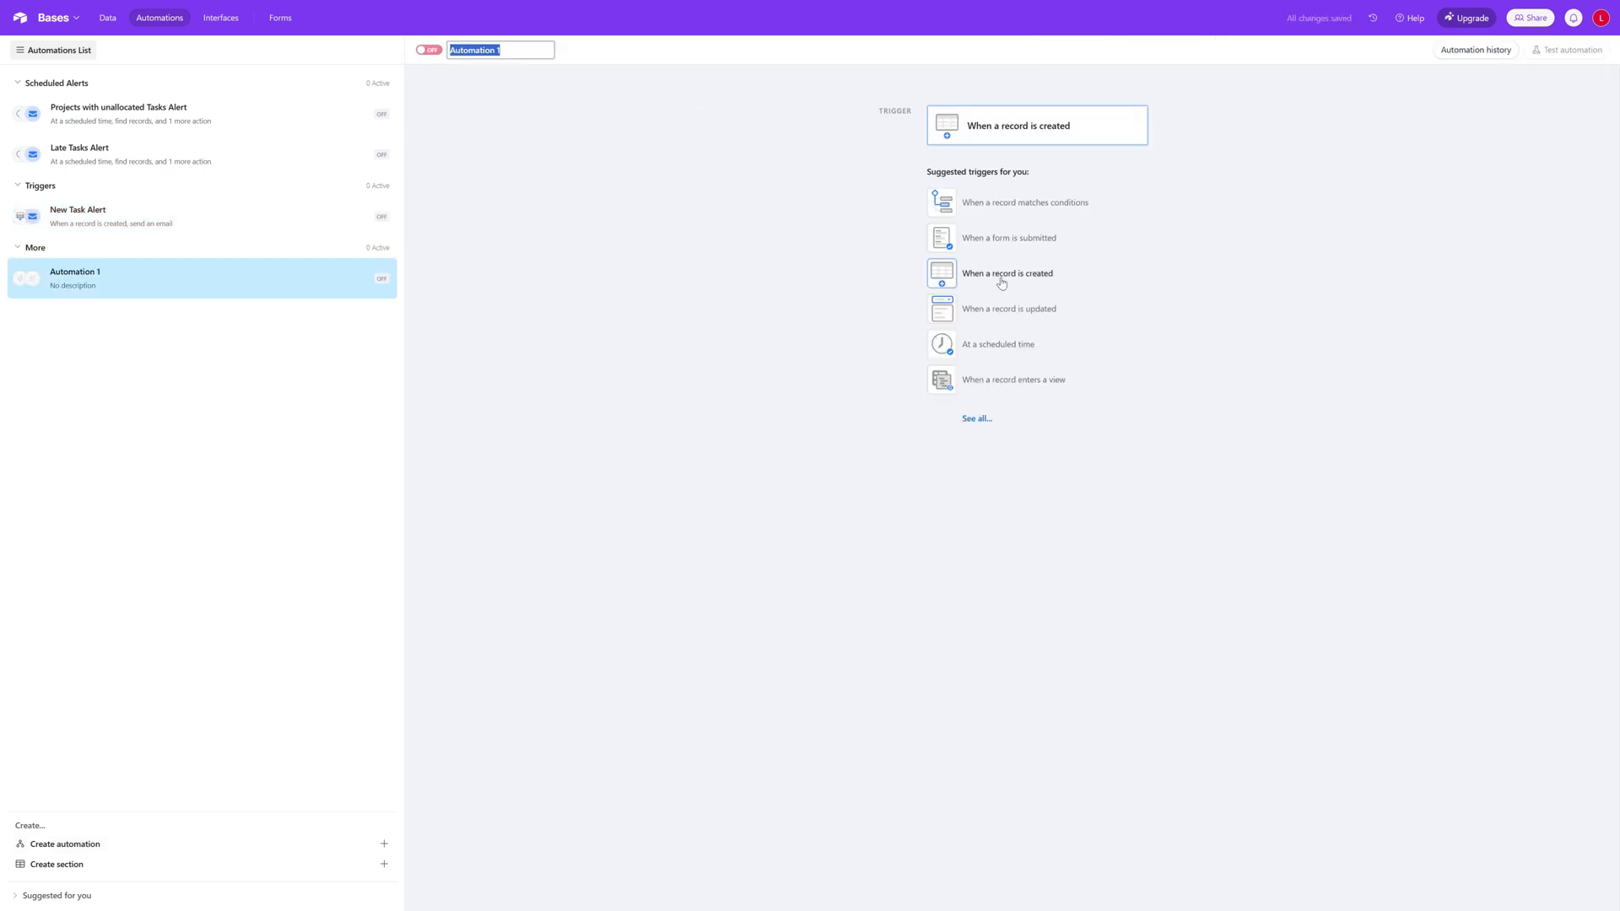
pyautogui.click(976, 419)
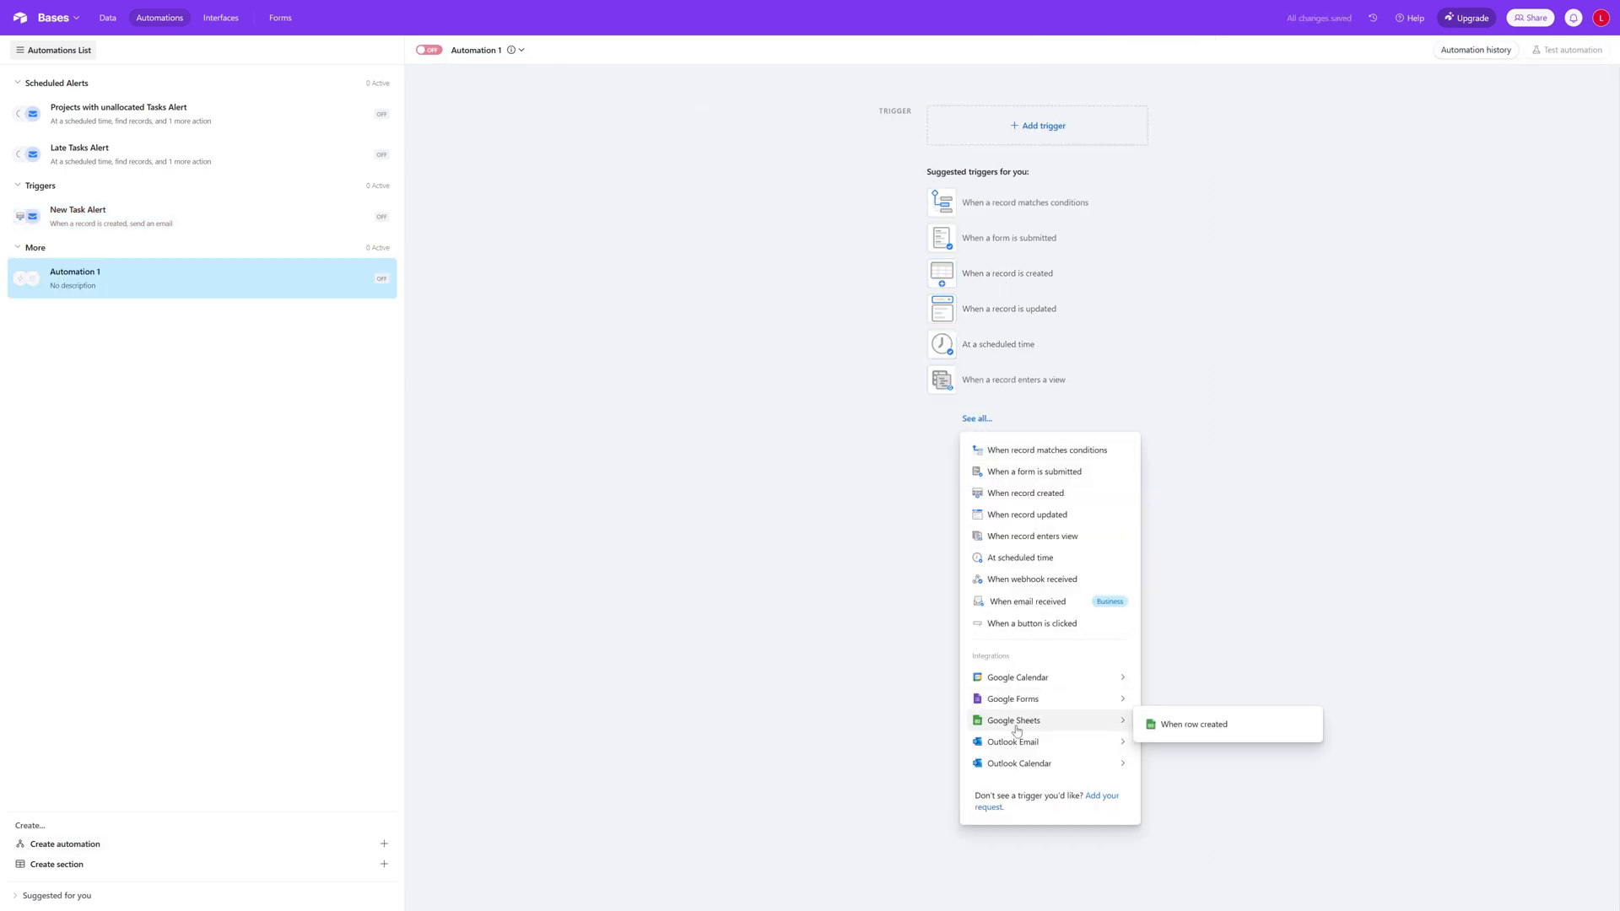
pyautogui.moveTo(1046, 763)
pyautogui.moveTo(1034, 681)
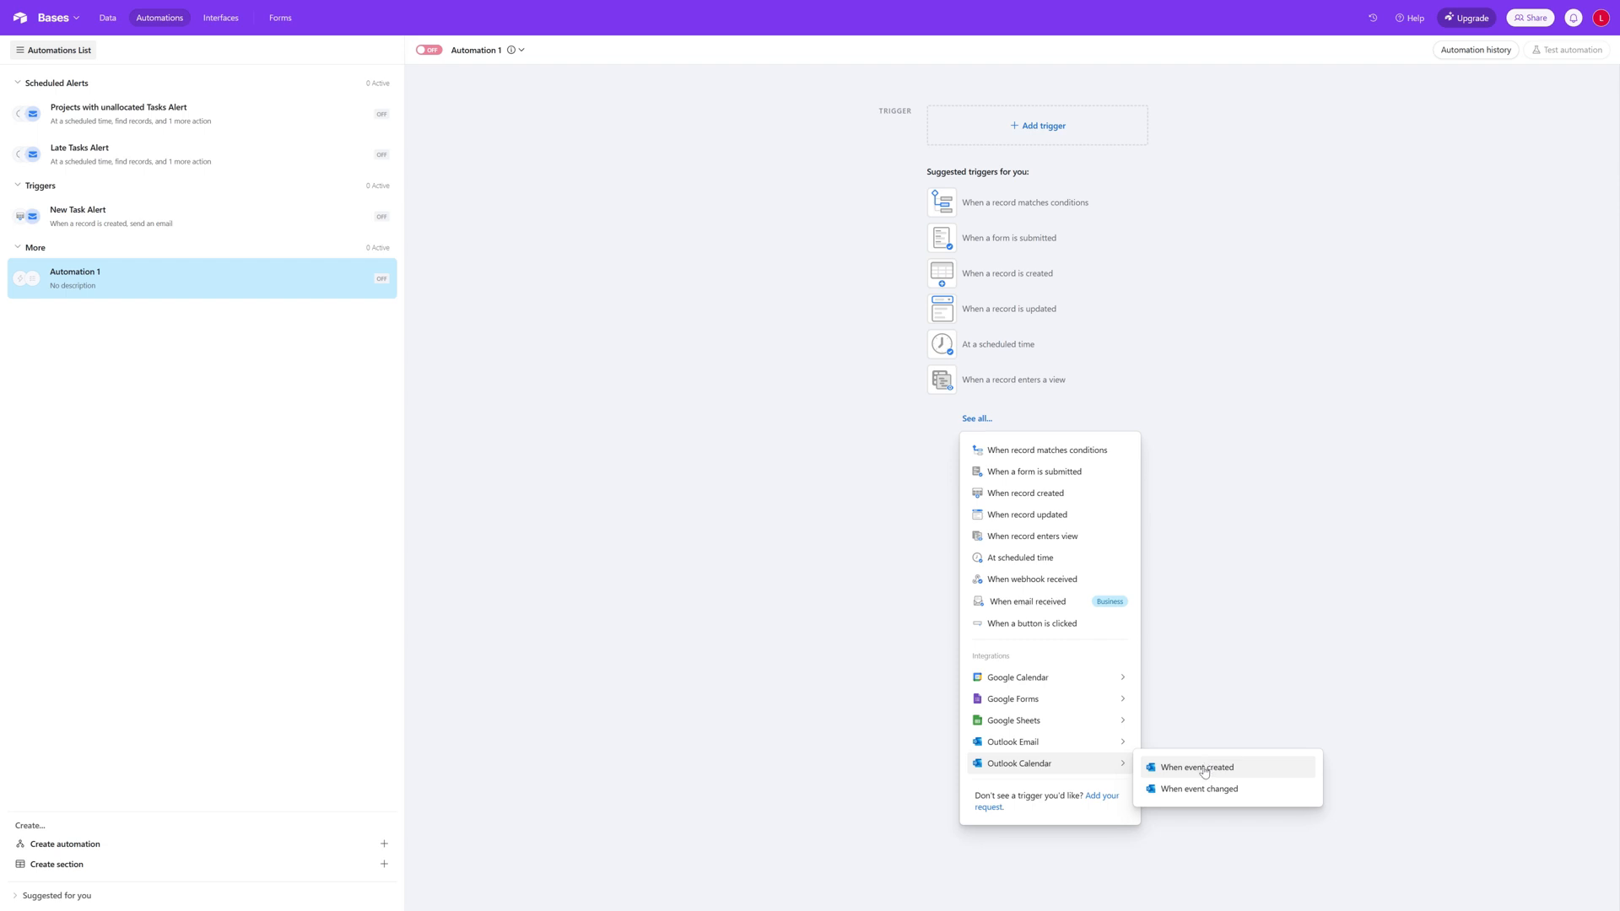
pyautogui.click(705, 563)
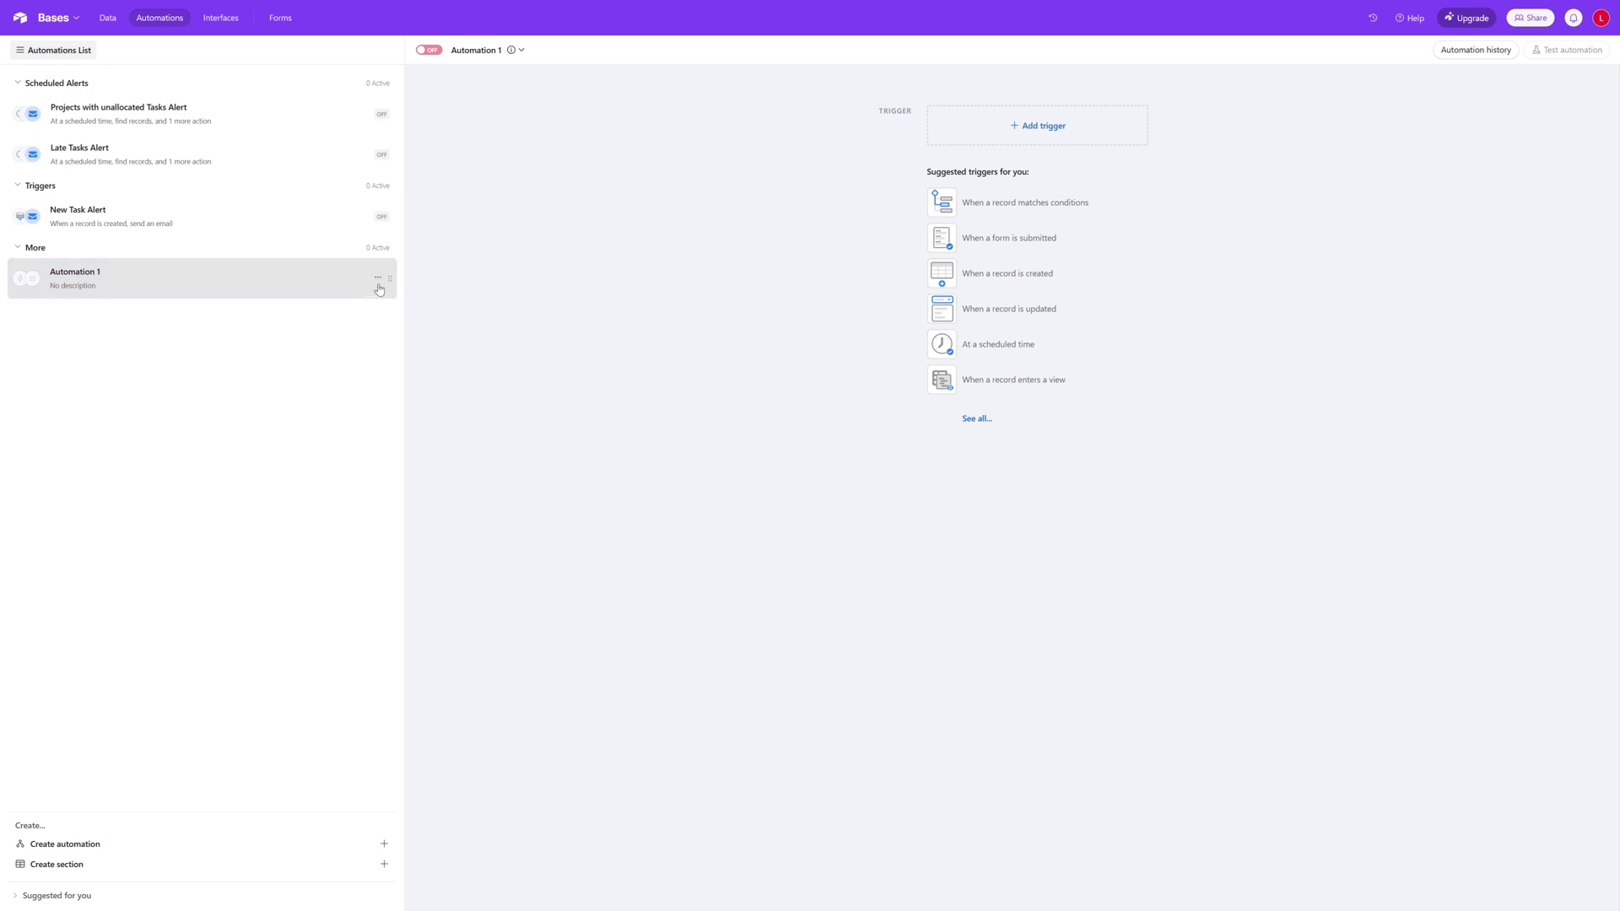
# Step: Delete the untitled Automation 1 from the automations list
pyautogui.click(378, 281)
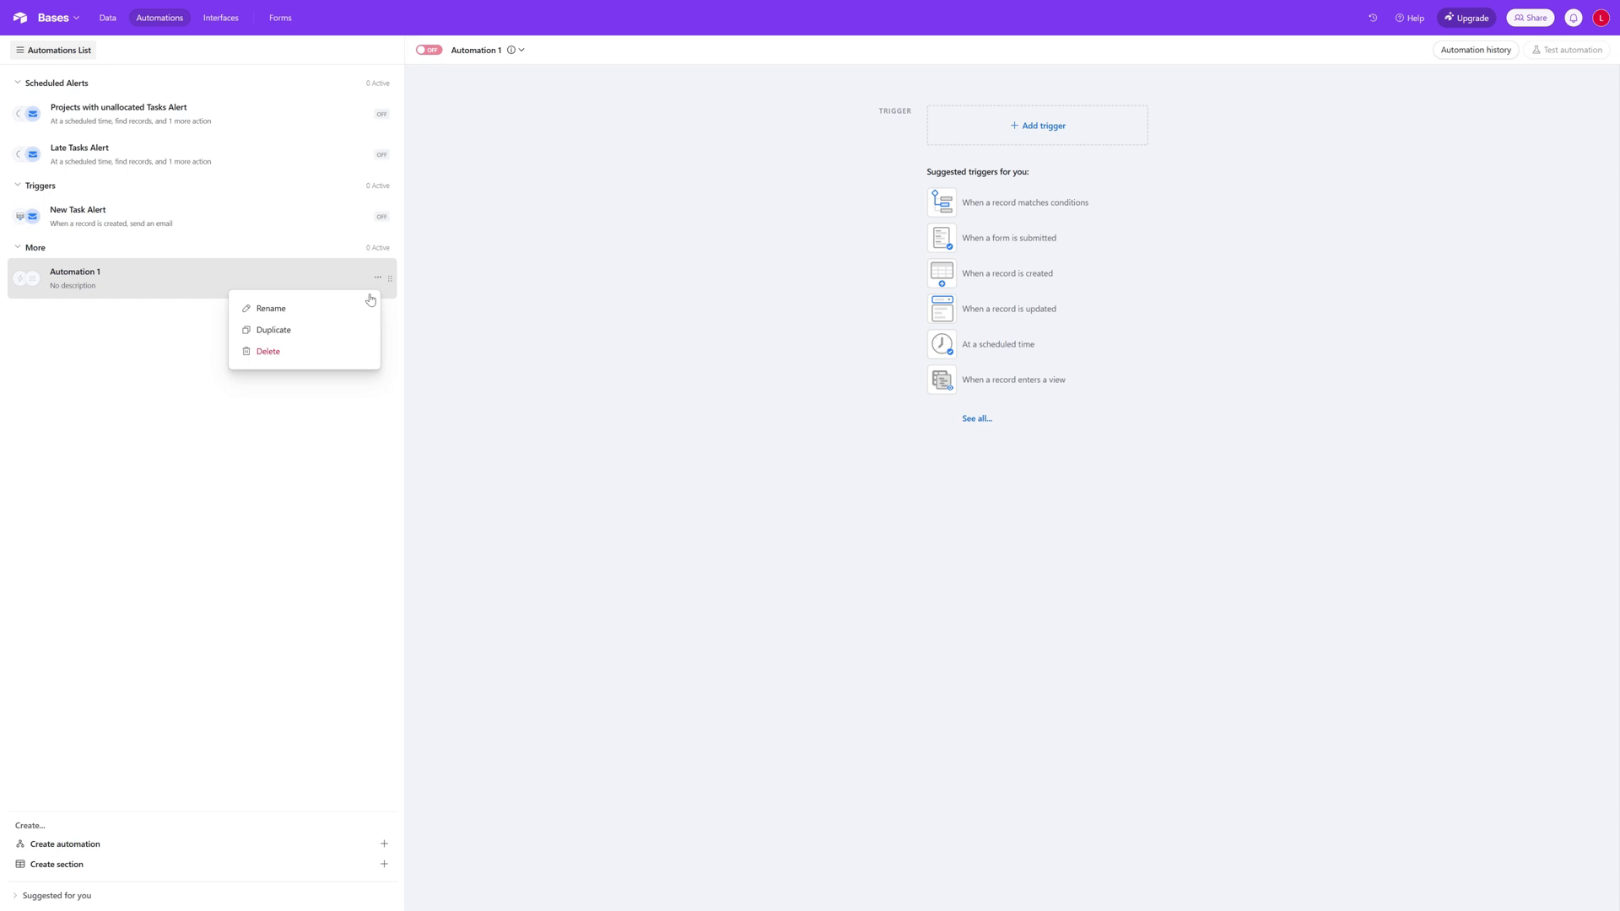
pyautogui.click(343, 354)
pyautogui.click(502, 339)
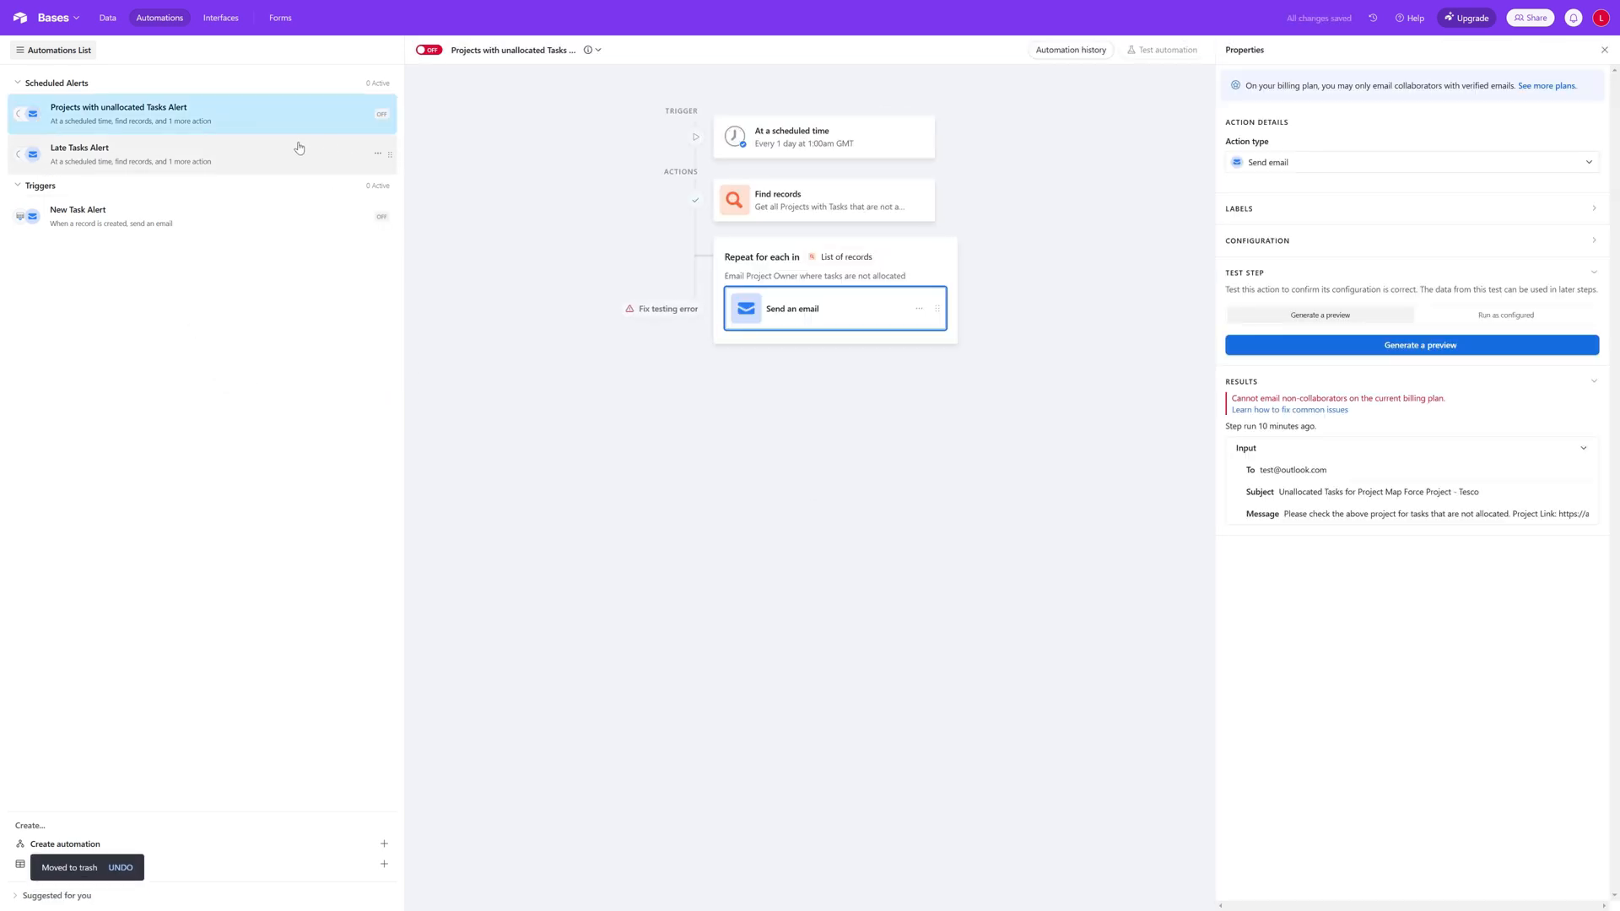
# Step: Examine the run history and revision history of the Projects with unallocated Tasks Alert automation
pyautogui.click(1066, 51)
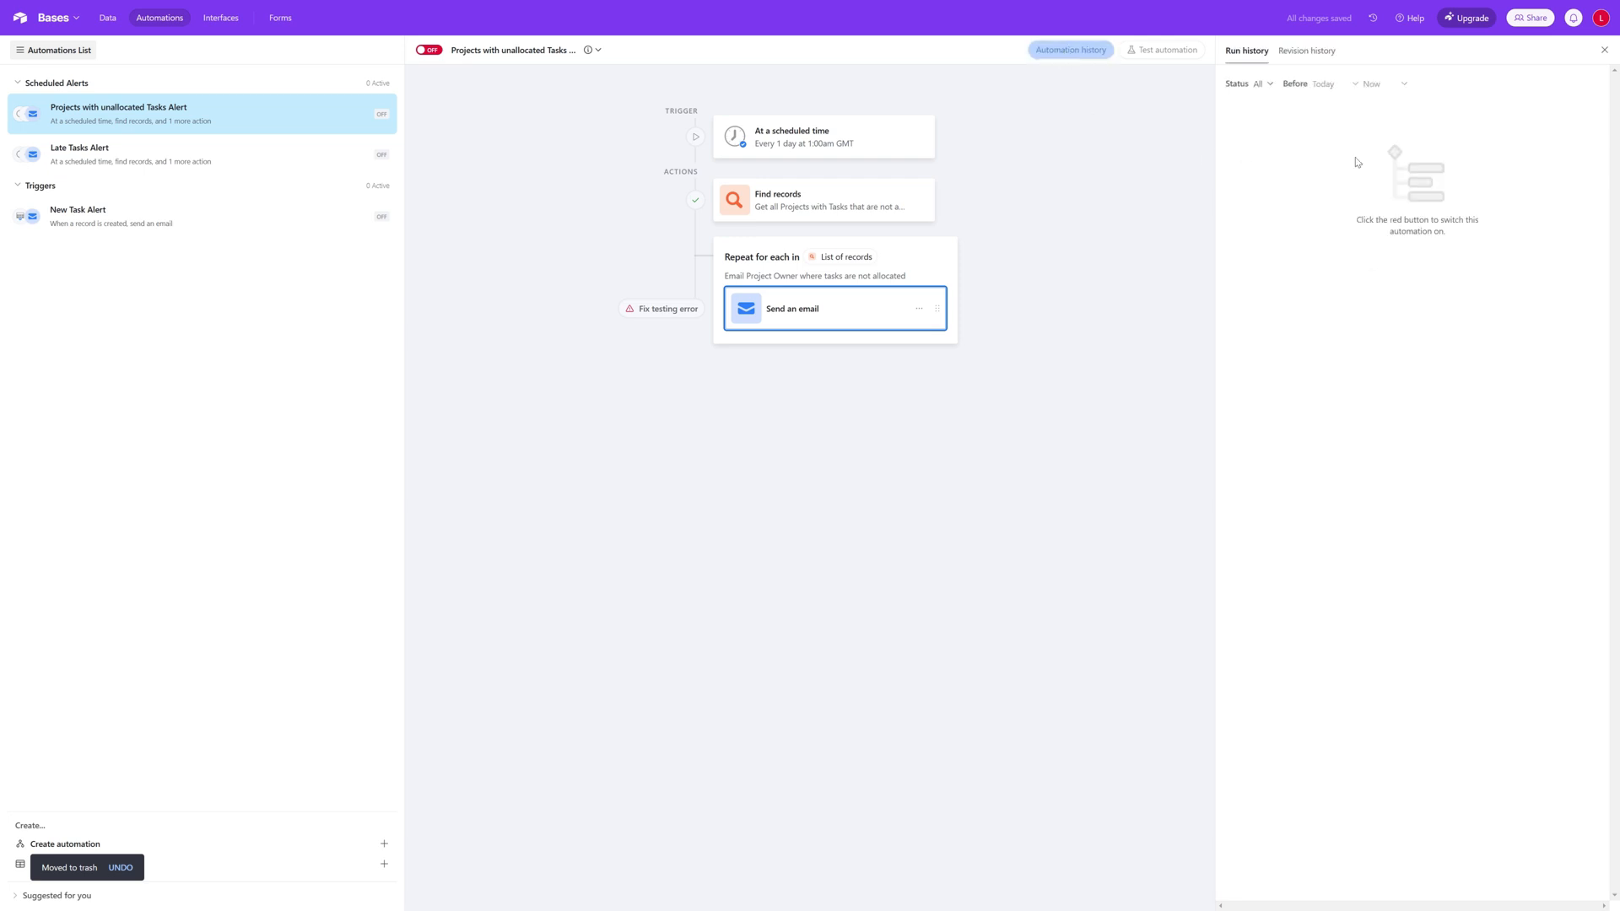
pyautogui.click(1287, 55)
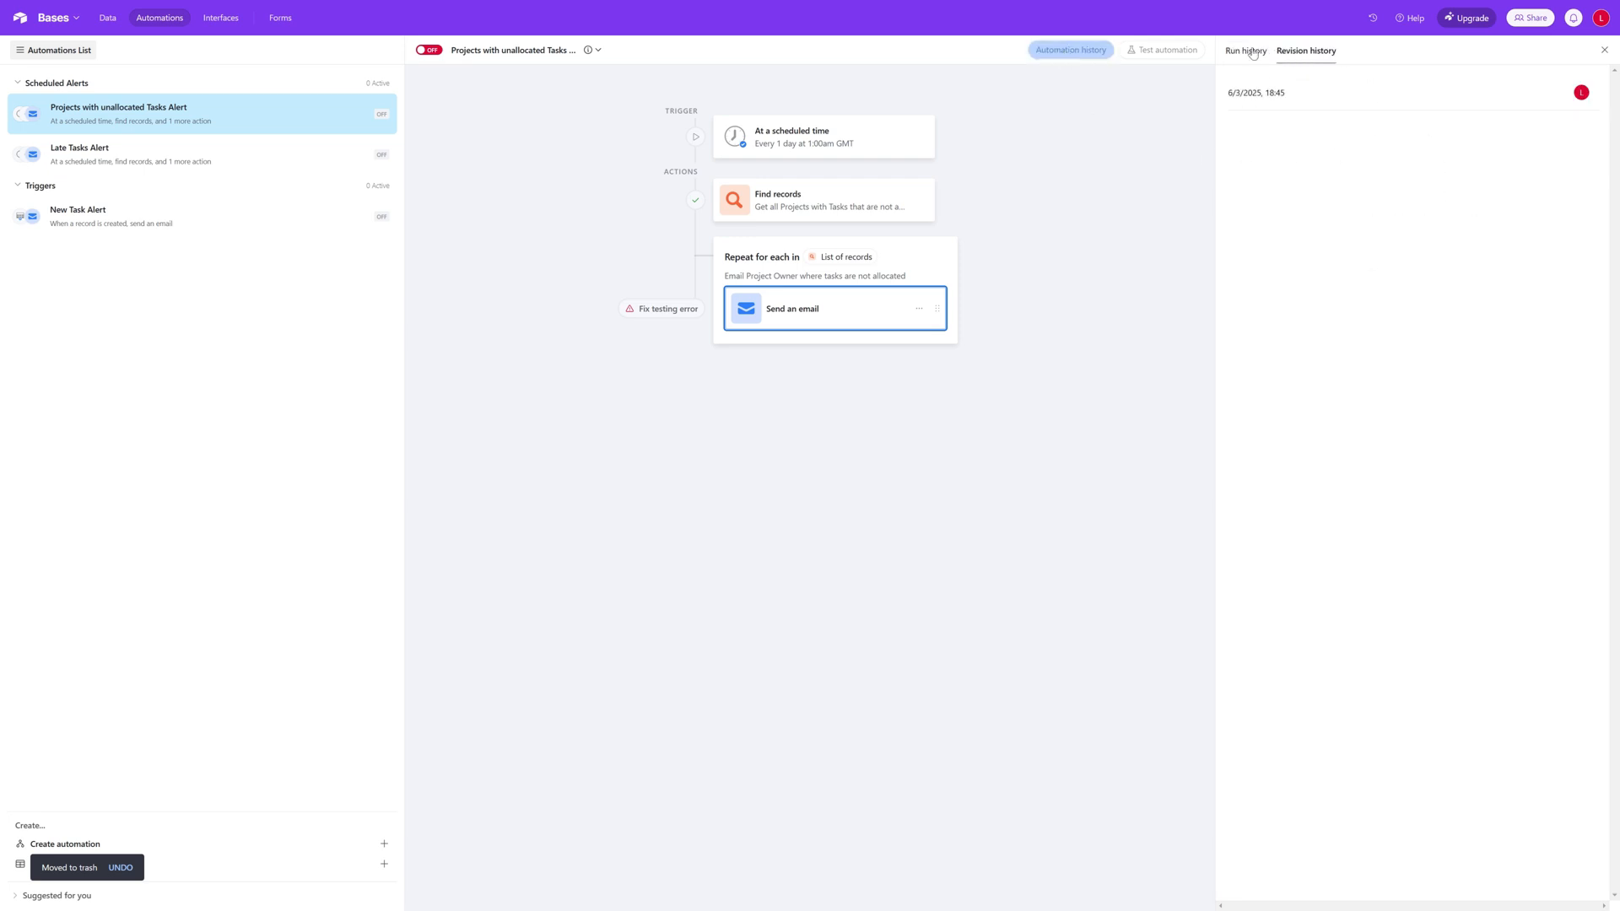
pyautogui.click(1248, 51)
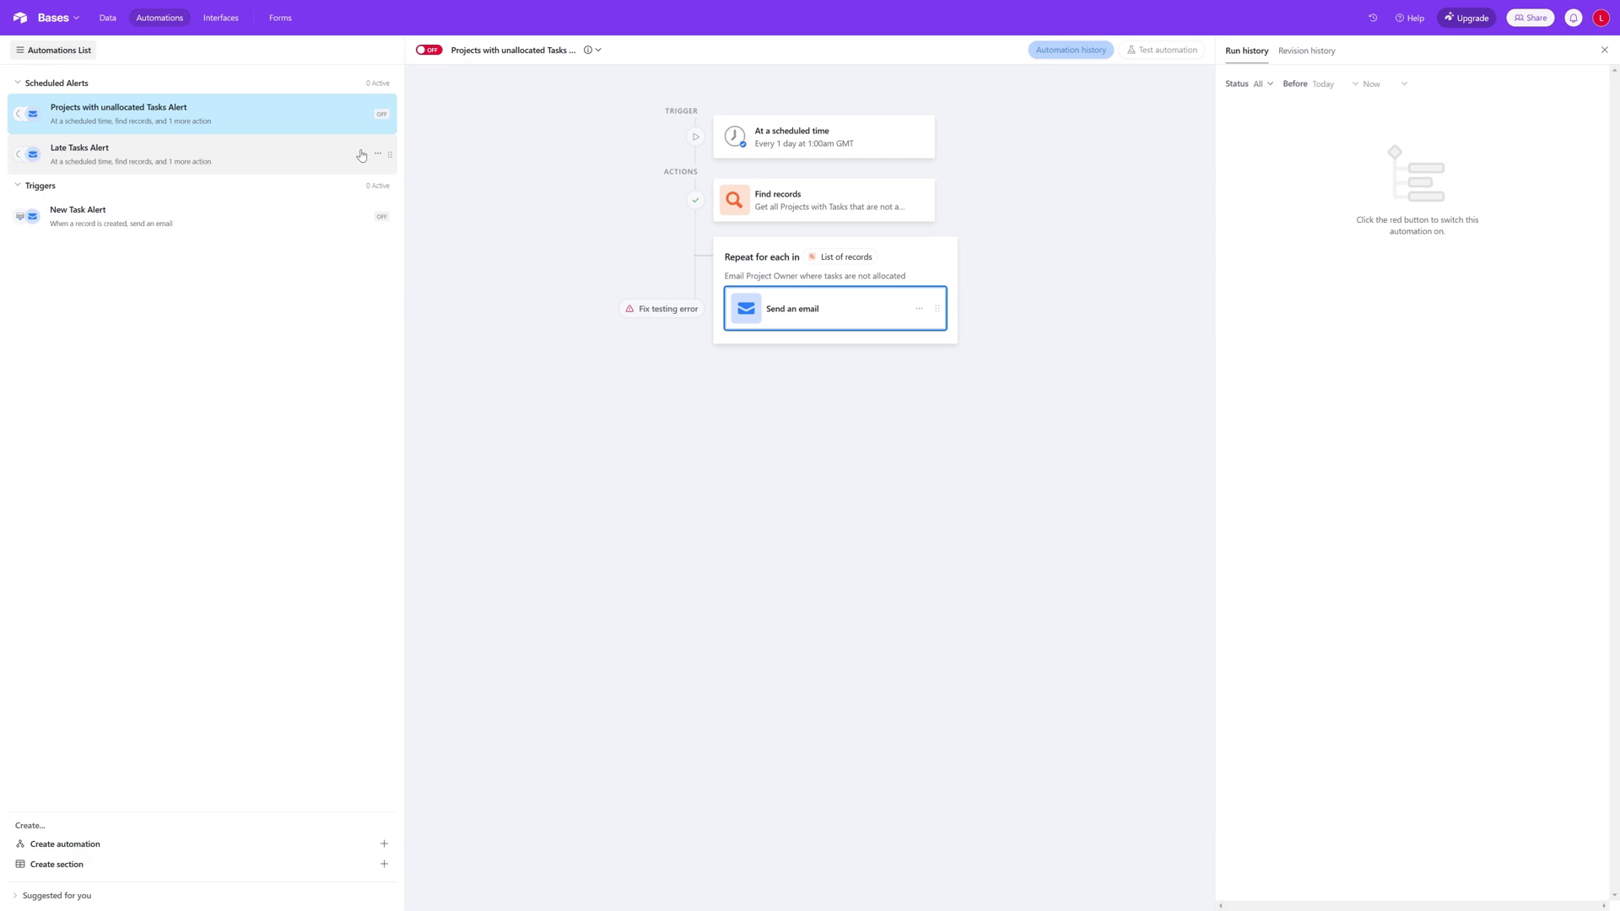